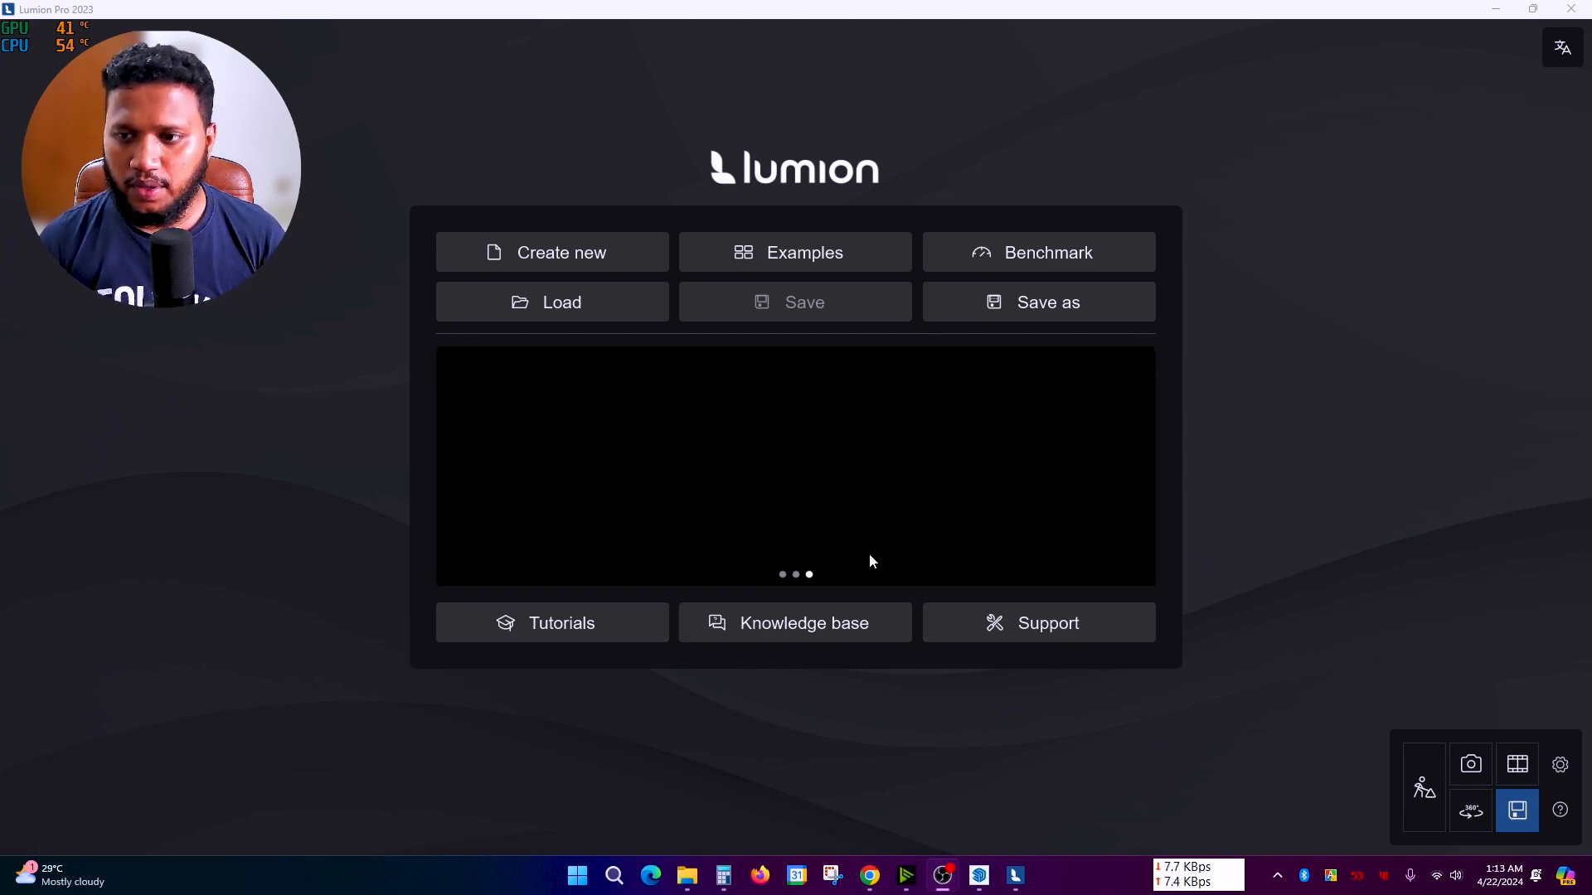
Step: Create a new project on the Plain environment and nudge the camera sideways
{"action": "left_click", "coordinate": [605, 262]}
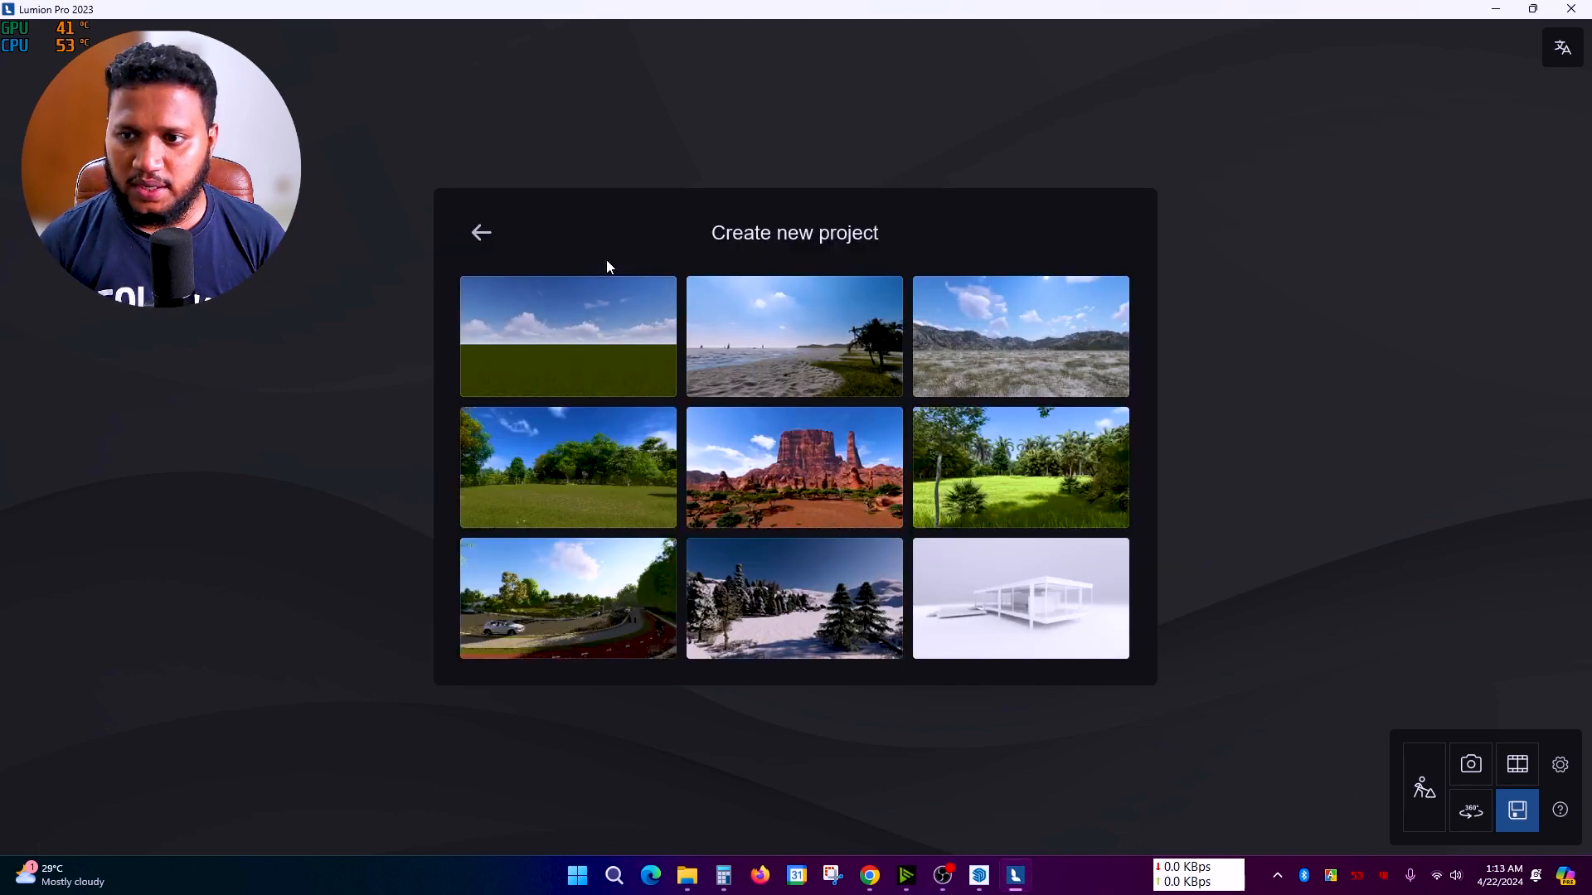
{"action": "left_click", "coordinate": [564, 335]}
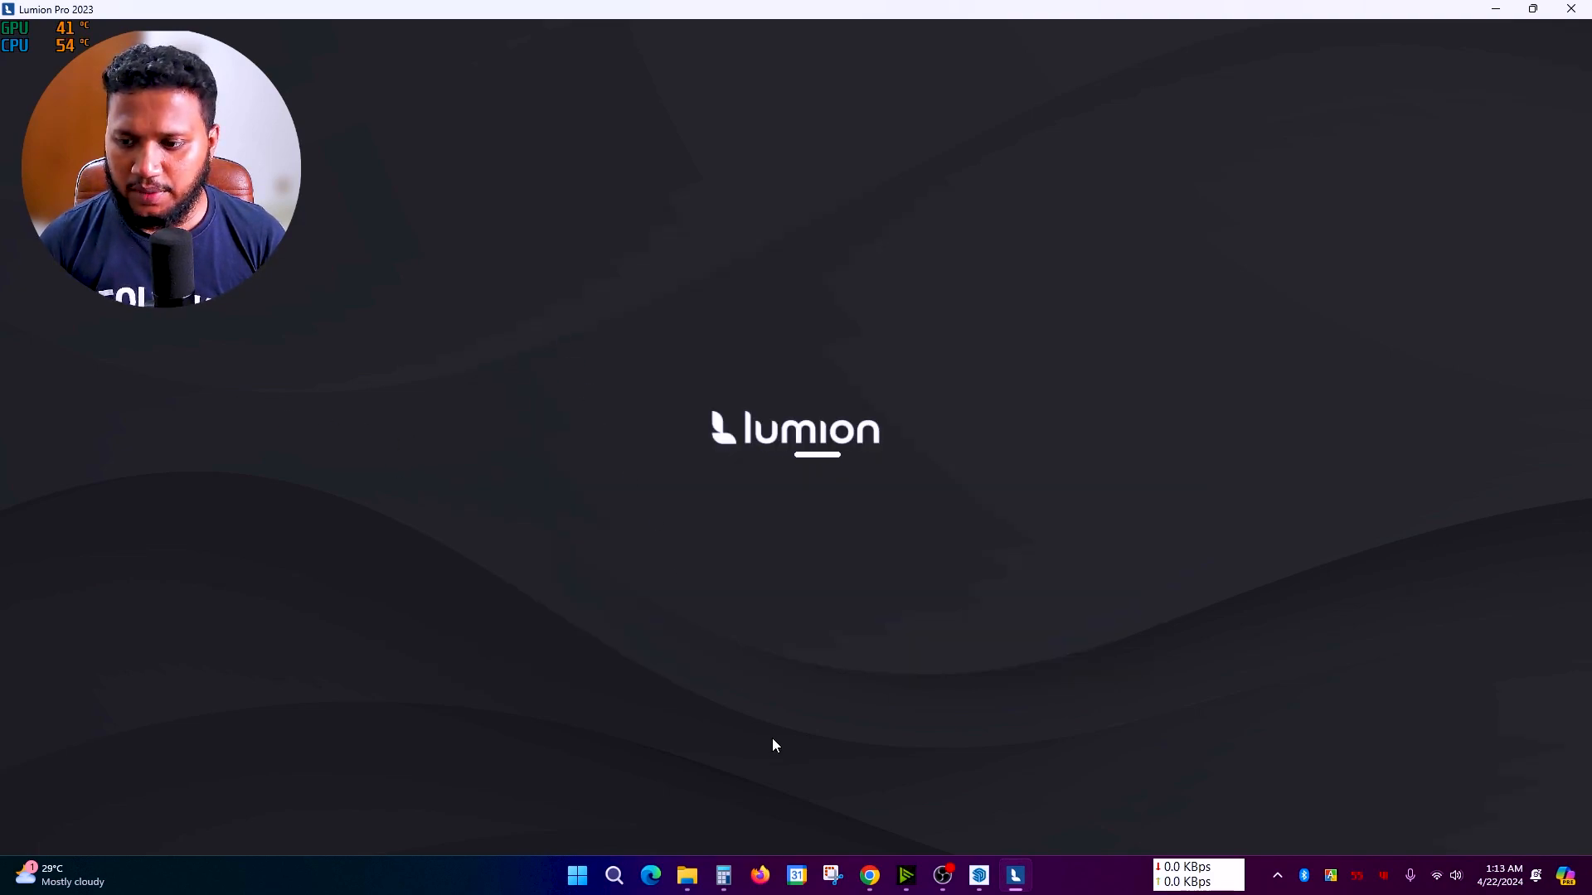
{"action": "key", "text": "d"}
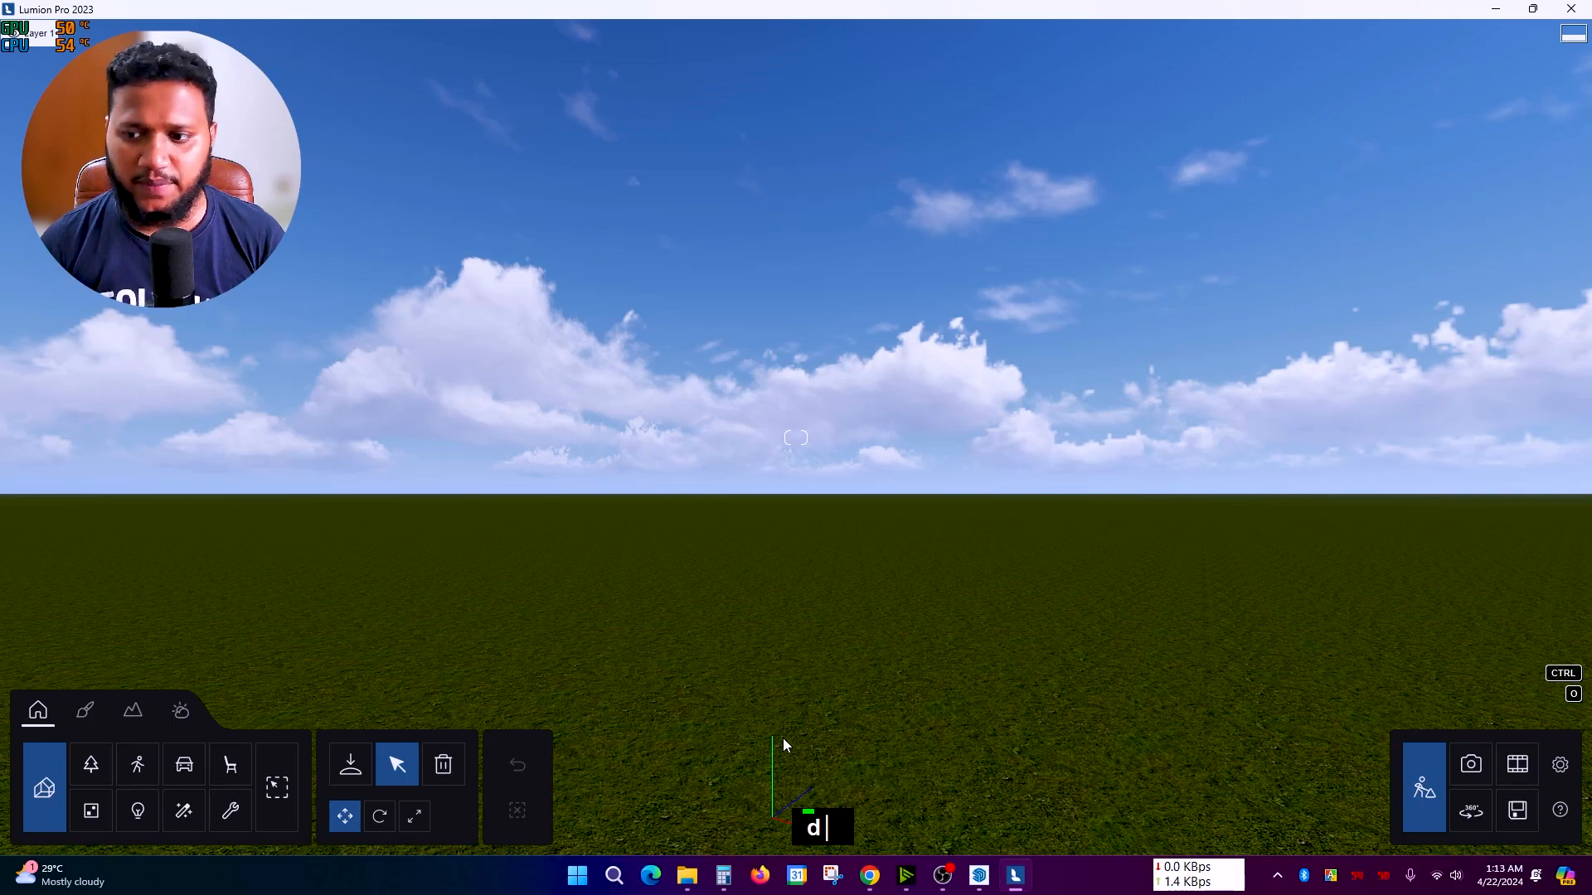
Step: Check the pool model in SketchUp, then open Lumion's Imported Models library
{"action": "right_click", "coordinate": [758, 715]}
{"action": "scroll", "coordinate": [688, 661], "scroll_direction": "up", "scroll_amount": 1}
{"action": "scroll", "coordinate": [688, 661], "scroll_direction": "down", "scroll_amount": 2}
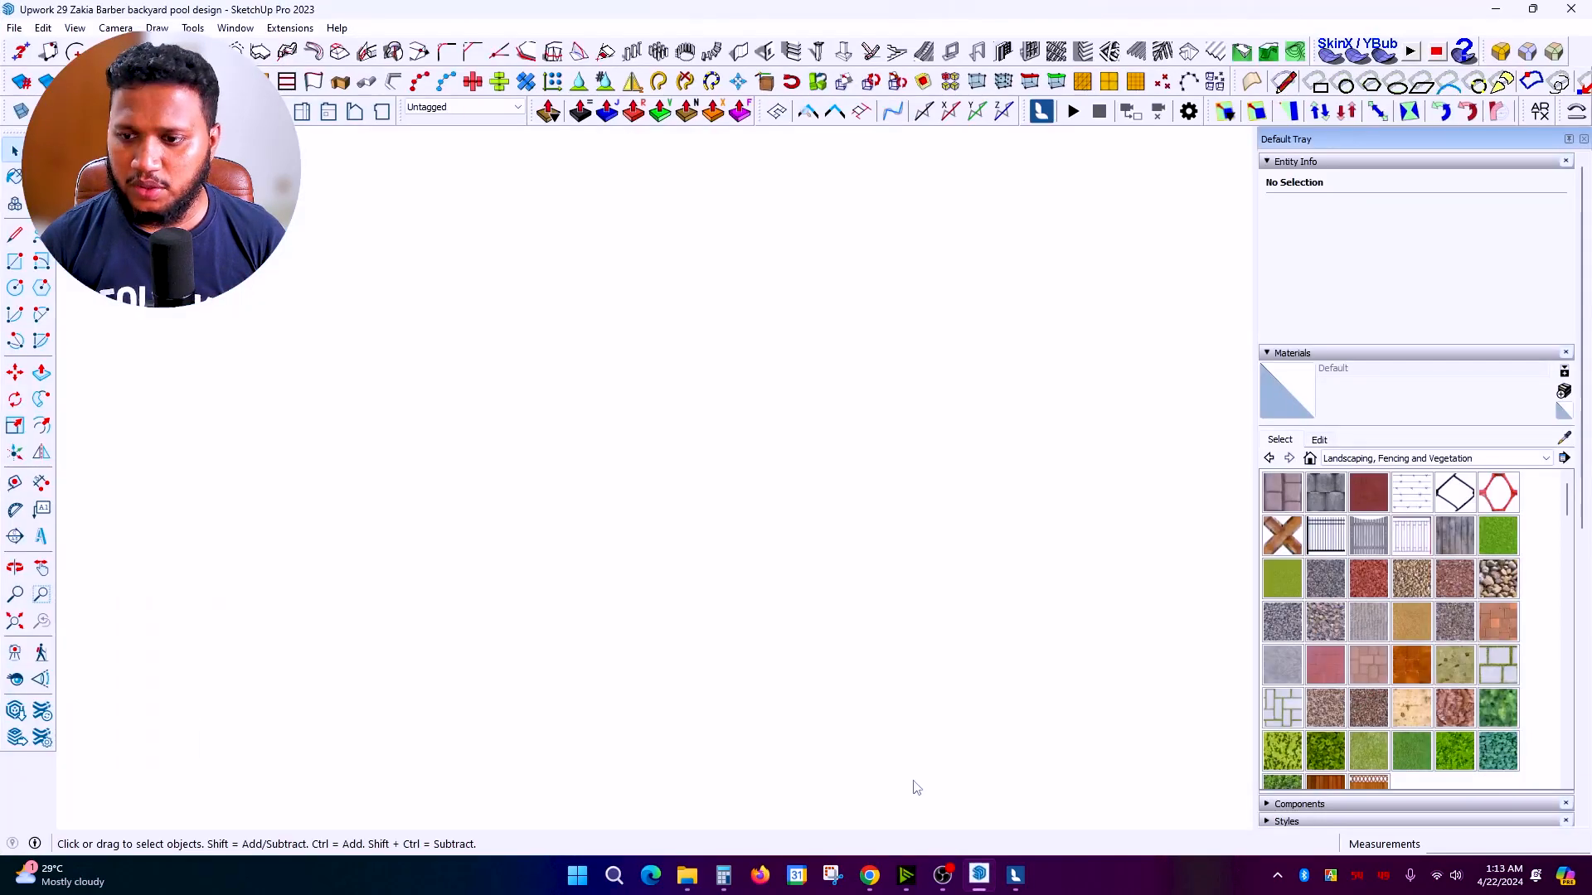
{"action": "scroll", "coordinate": [913, 785], "scroll_direction": "down", "scroll_amount": 5}
{"action": "middle_click", "coordinate": [597, 516]}
{"action": "middle_click_drag", "start_coordinate": [597, 516], "coordinate": [589, 495]}
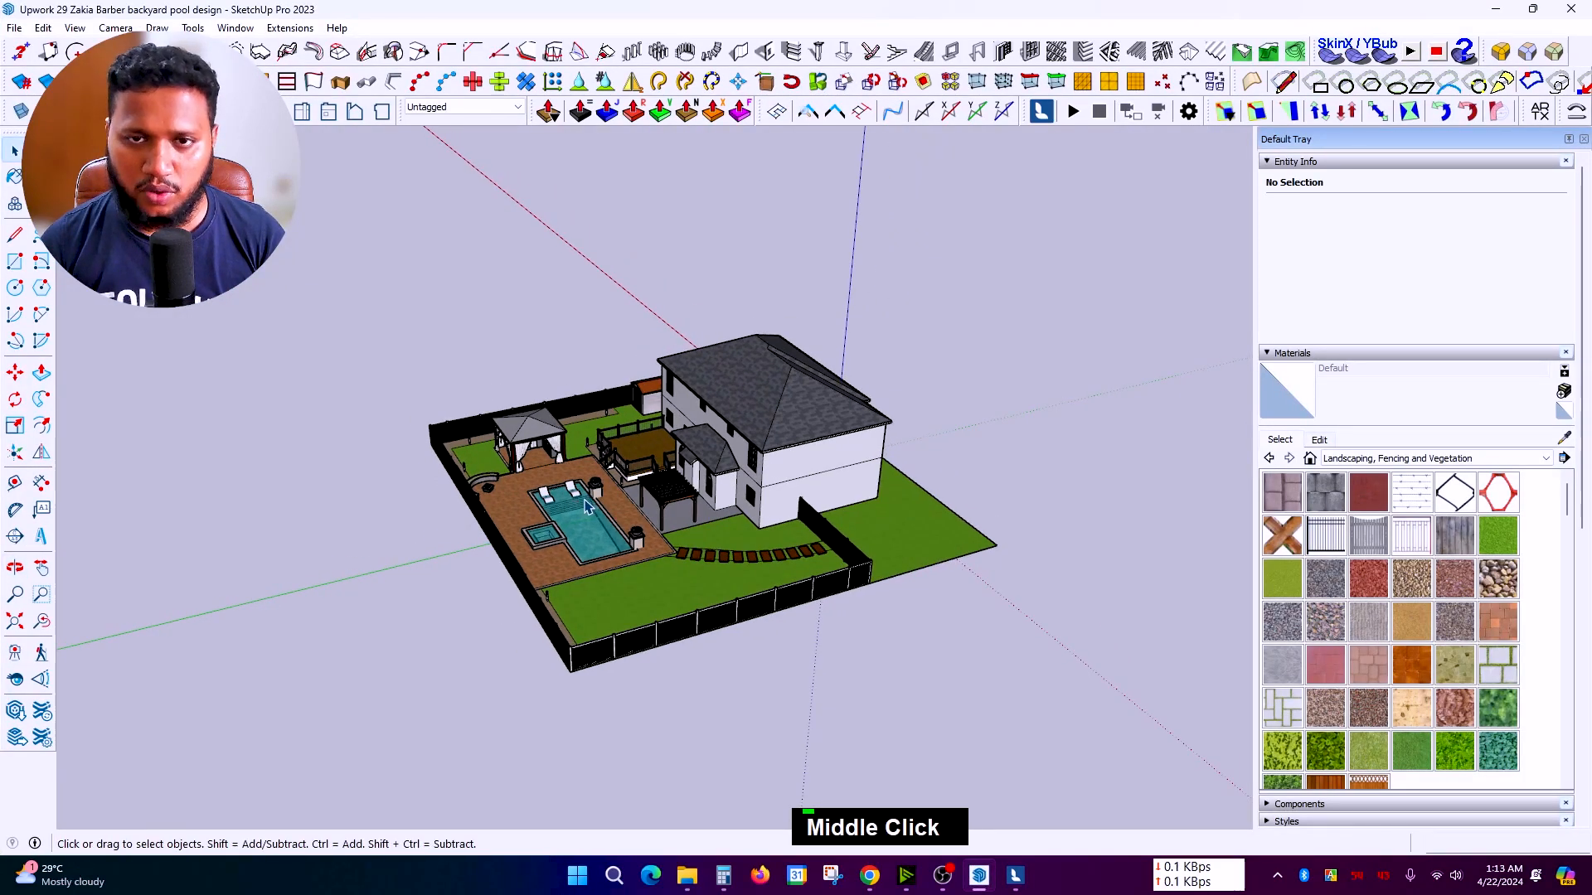
{"action": "scroll", "coordinate": [591, 512], "scroll_direction": "up", "scroll_amount": 1}
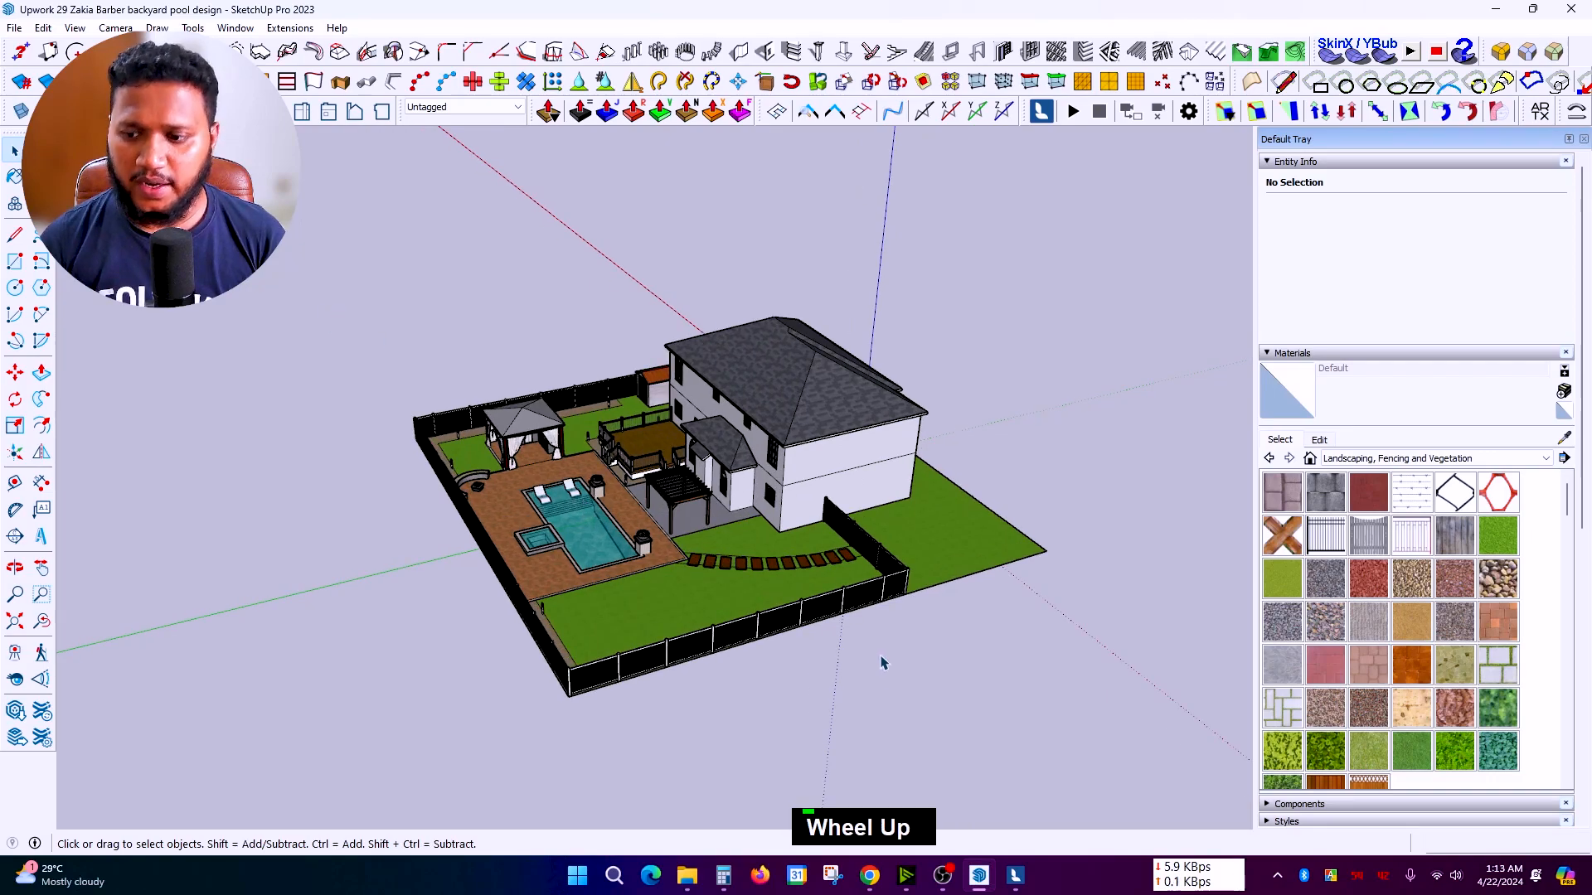
{"action": "left_click", "coordinate": [1013, 874]}
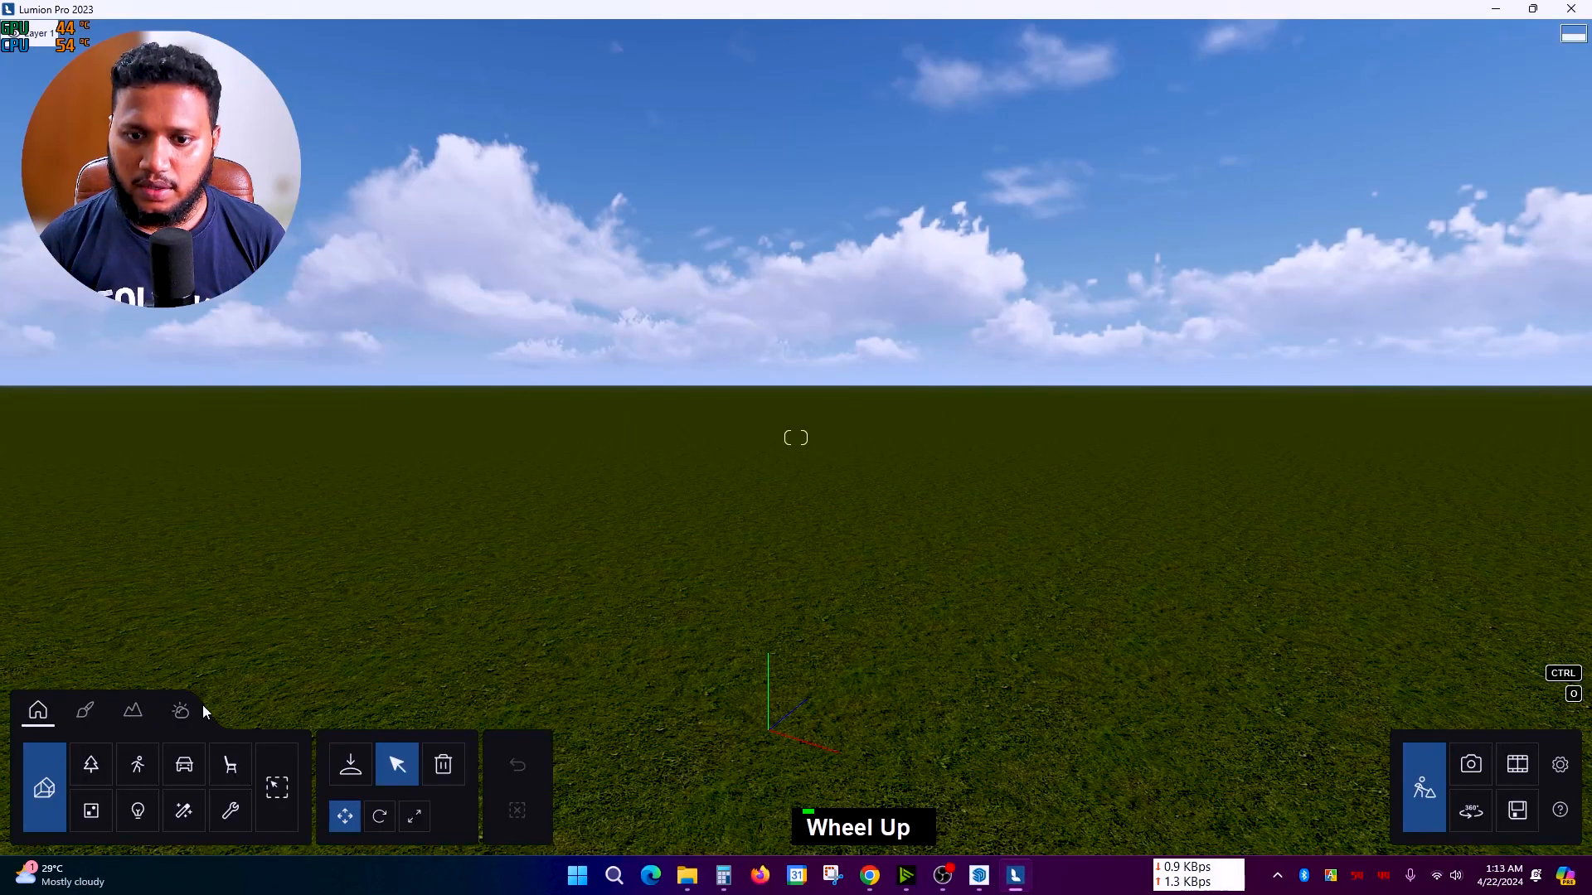
{"action": "left_click", "coordinate": [45, 788]}
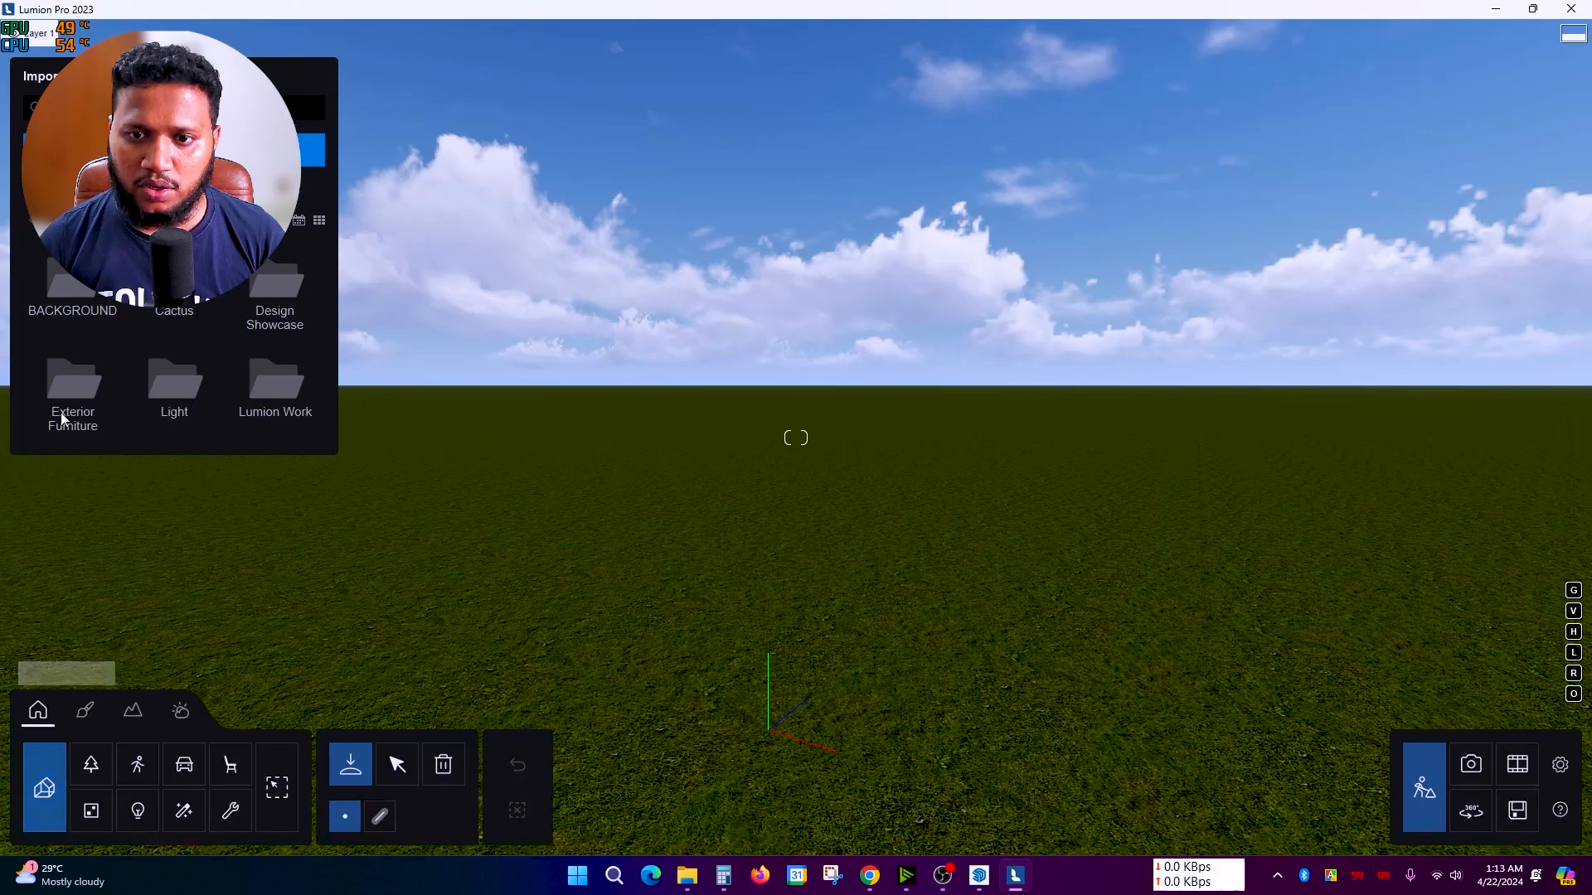
Step: Browse to the project folder and open the backyard pool design .skp file
{"action": "left_click", "coordinate": [311, 149]}
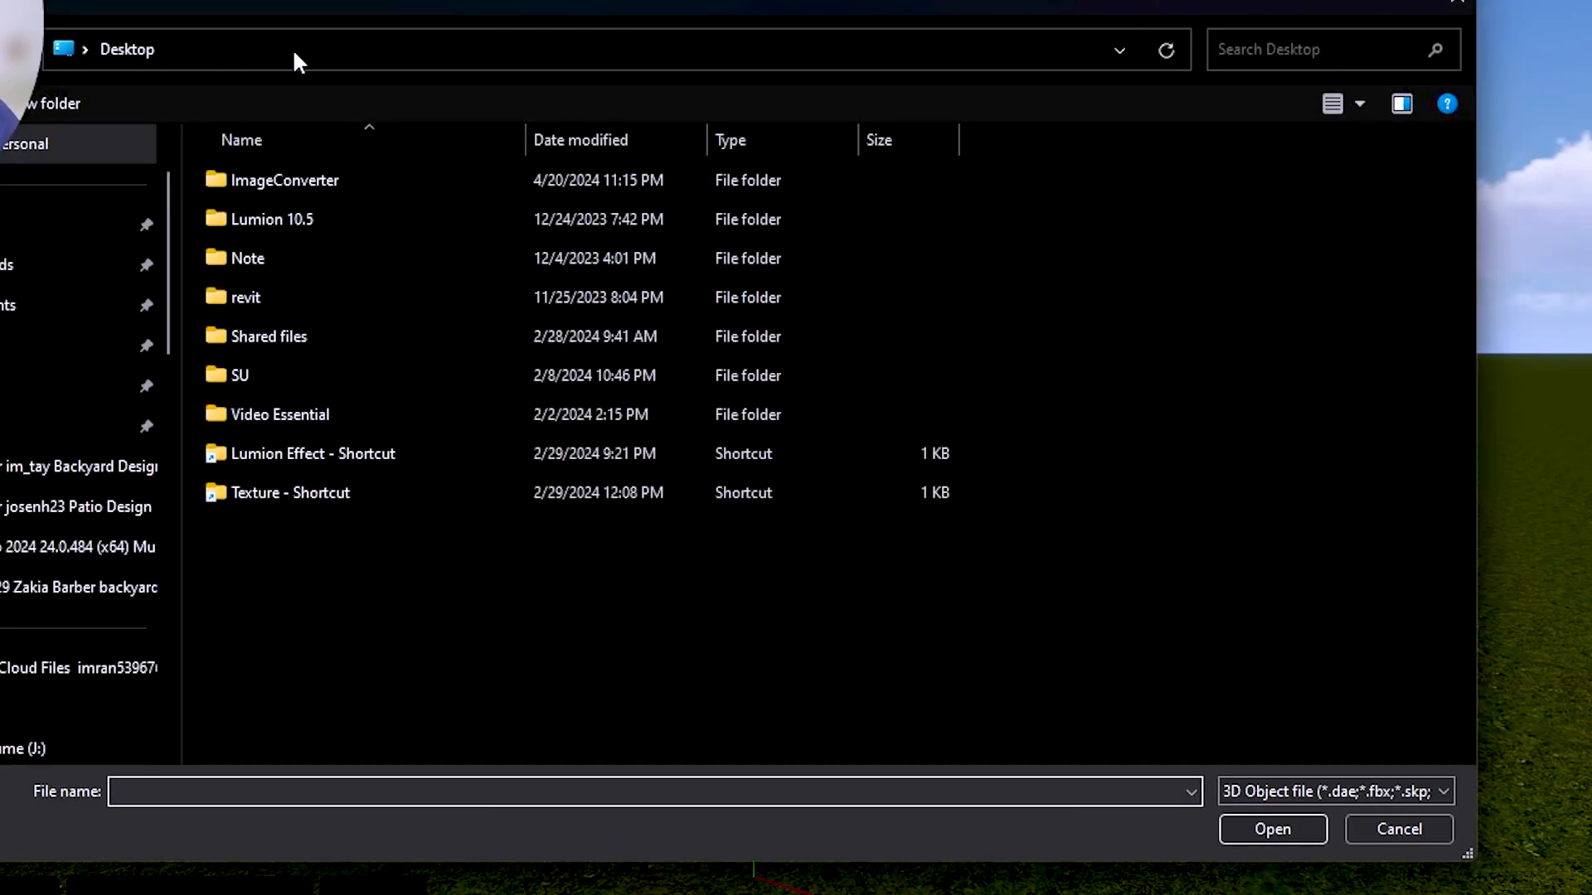
{"action": "left_click", "coordinate": [299, 62]}
{"action": "key", "text": "Return"}
{"action": "left_click", "coordinate": [1153, 305]}
{"action": "left_click", "coordinate": [1274, 831]}
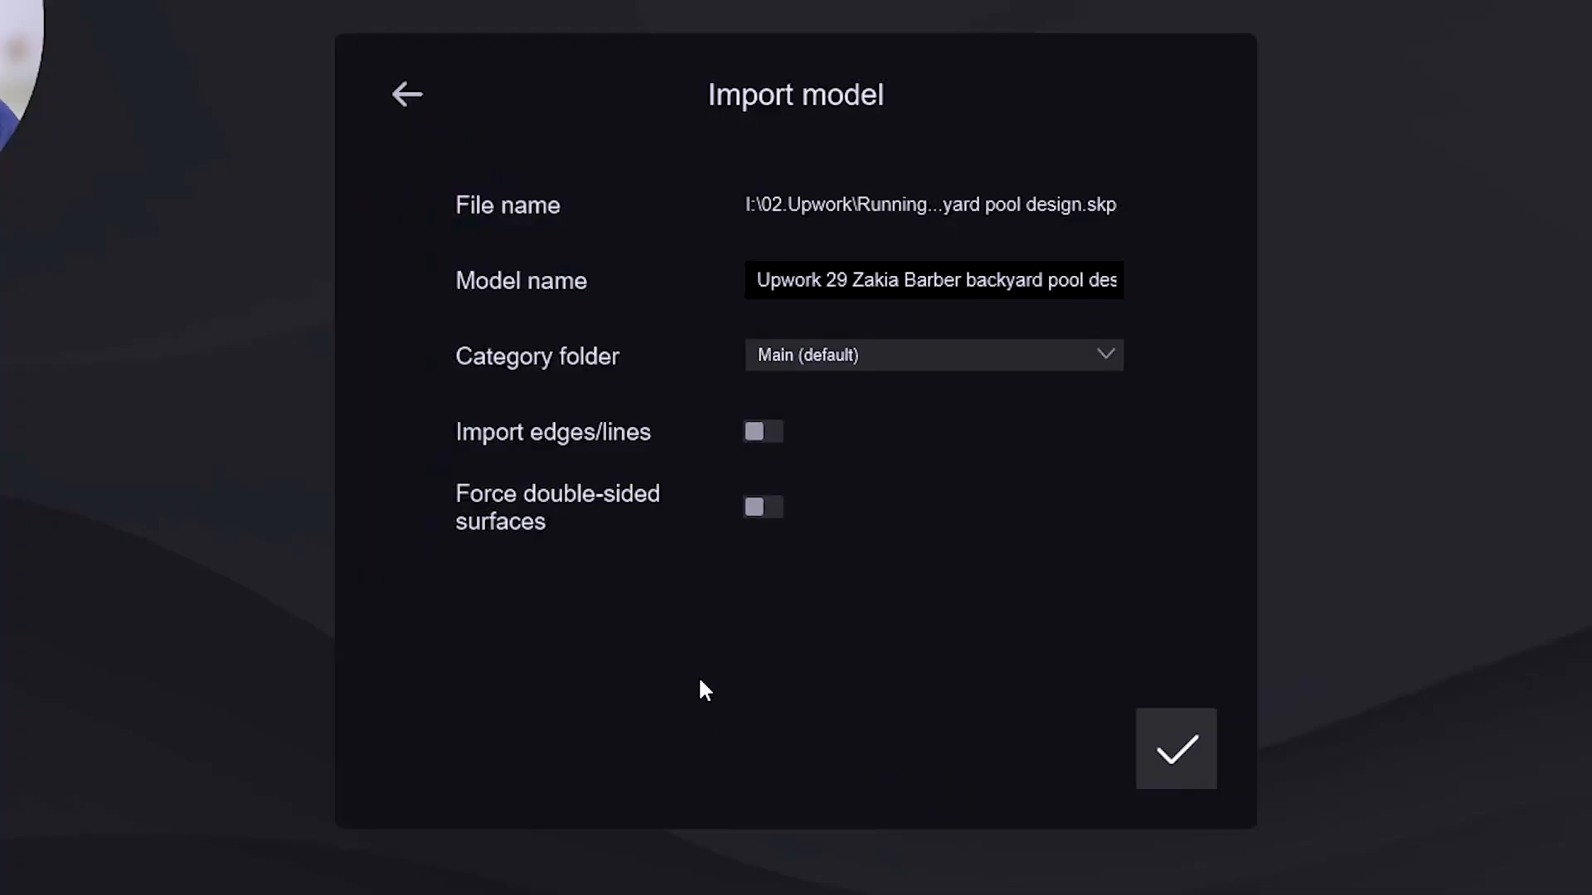
Step: Keep the category folder on Main (default) and confirm the import
{"action": "left_click", "coordinate": [851, 282]}
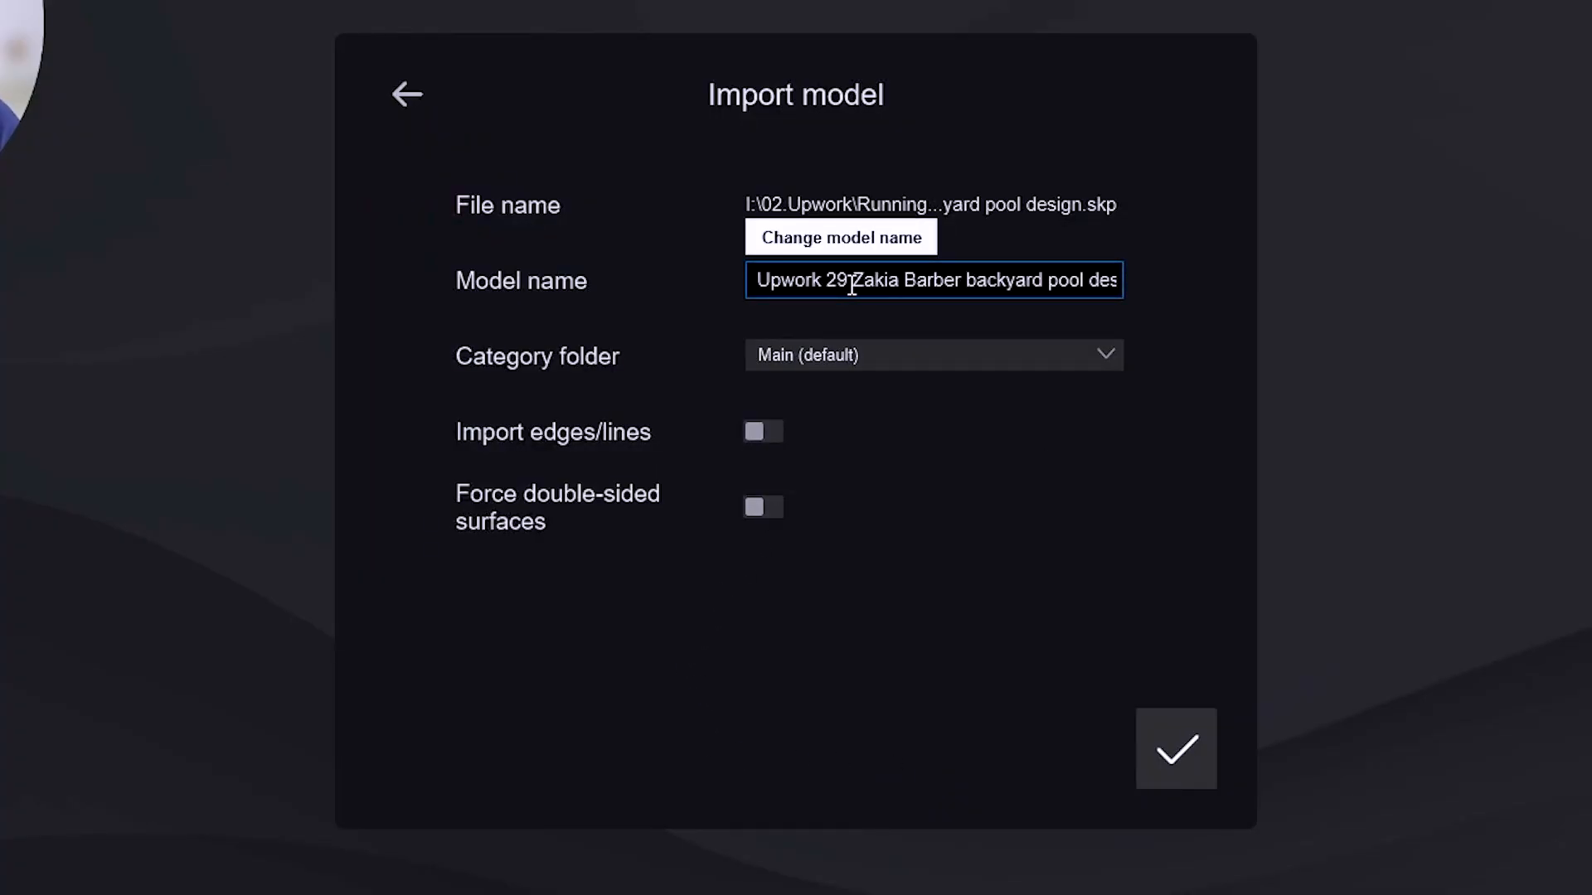
{"action": "left_click", "coordinate": [908, 357]}
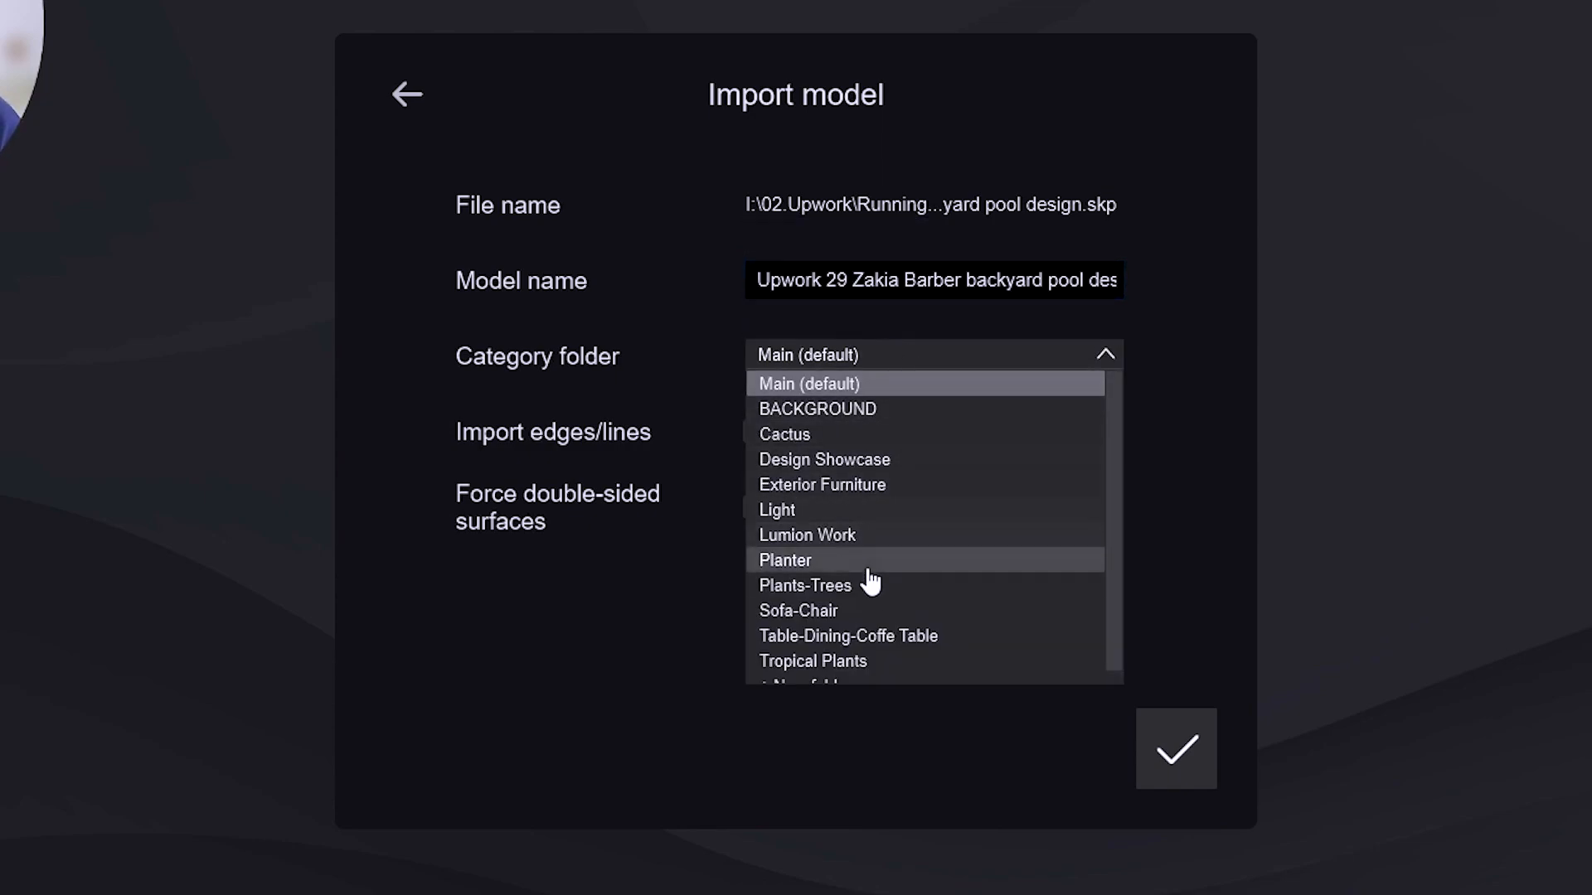
{"action": "scroll", "coordinate": [870, 606], "scroll_direction": "down", "scroll_amount": 1}
{"action": "left_click", "coordinate": [1183, 493]}
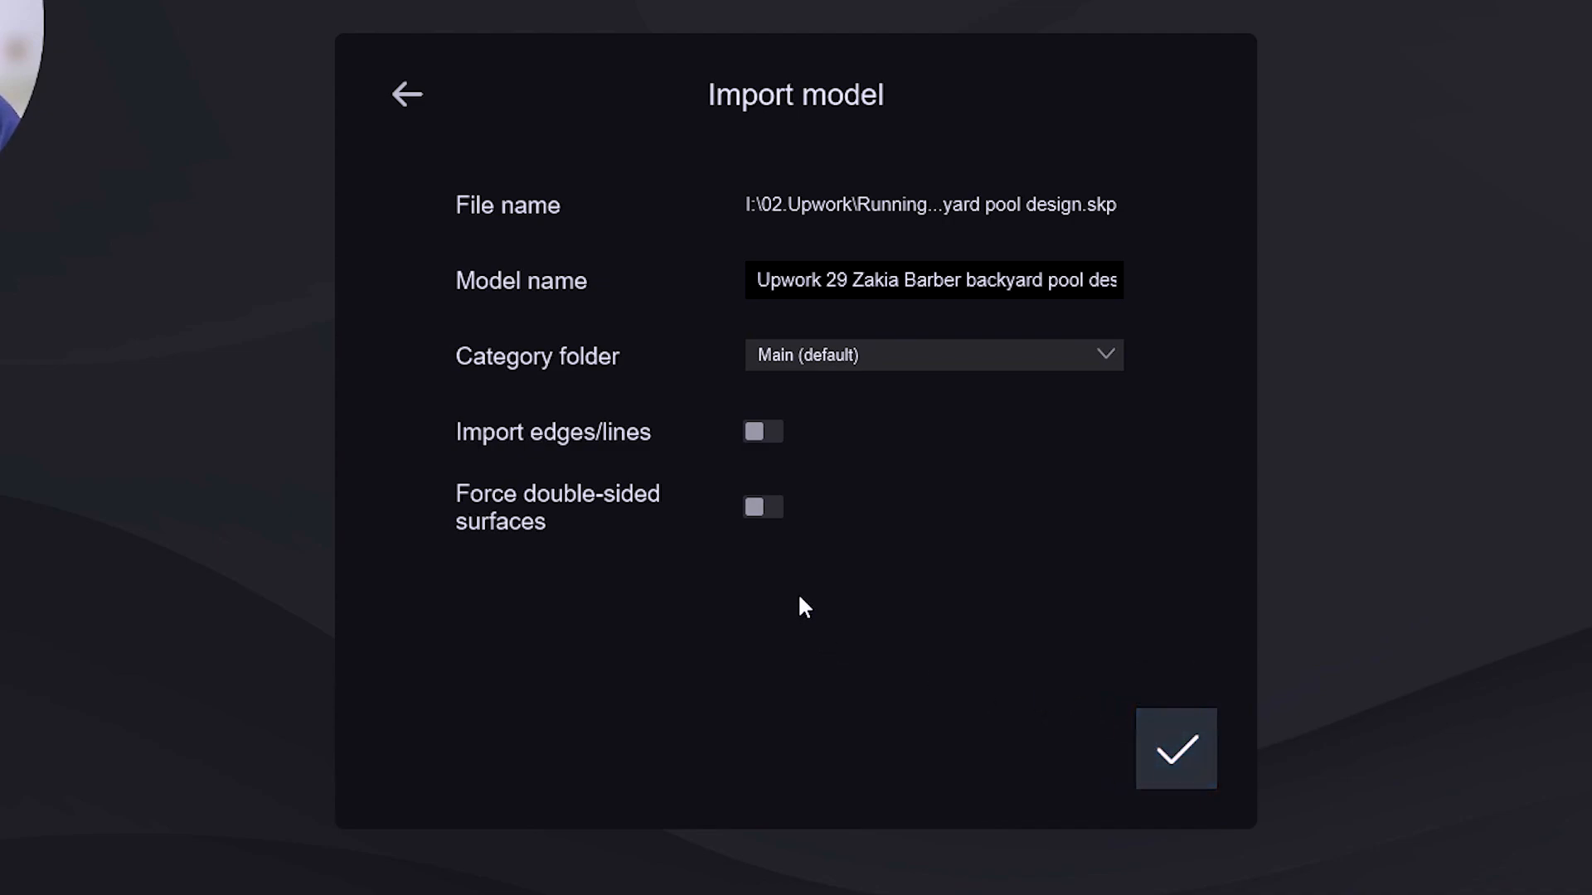
{"action": "left_click", "coordinate": [1176, 749]}
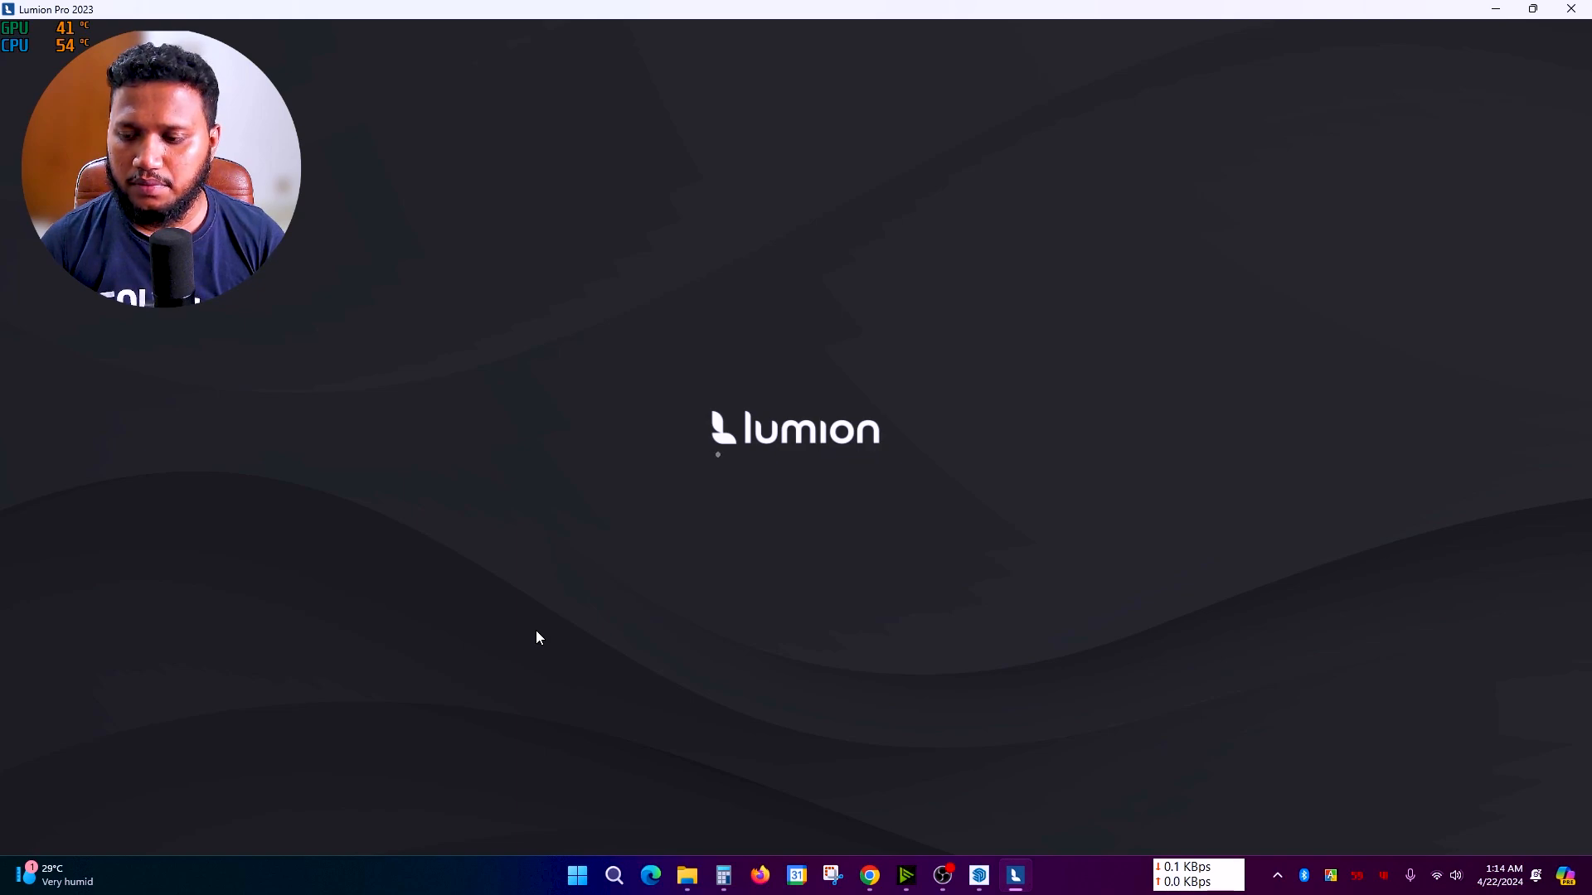
Step: Position the camera above the ground and place the backyard house and pool model
{"action": "right_click", "coordinate": [806, 624]}
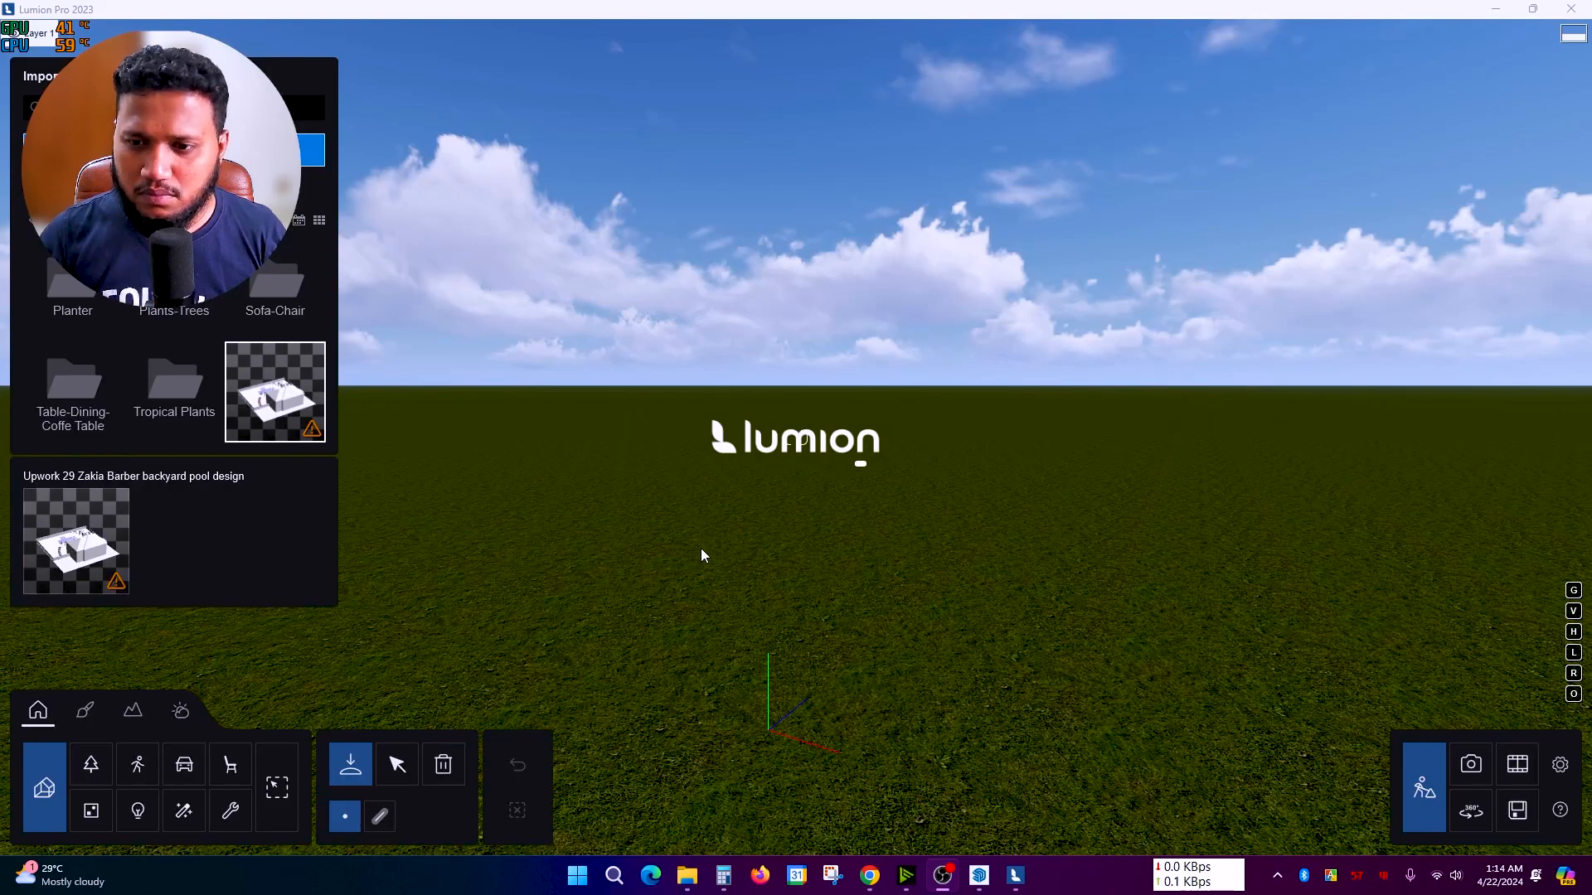
{"action": "right_click_drag", "start_coordinate": [700, 550], "coordinate": [719, 506]}
{"action": "scroll", "coordinate": [720, 506], "scroll_direction": "down", "scroll_amount": 2}
{"action": "scroll", "coordinate": [722, 506], "scroll_direction": "down", "scroll_amount": 5}
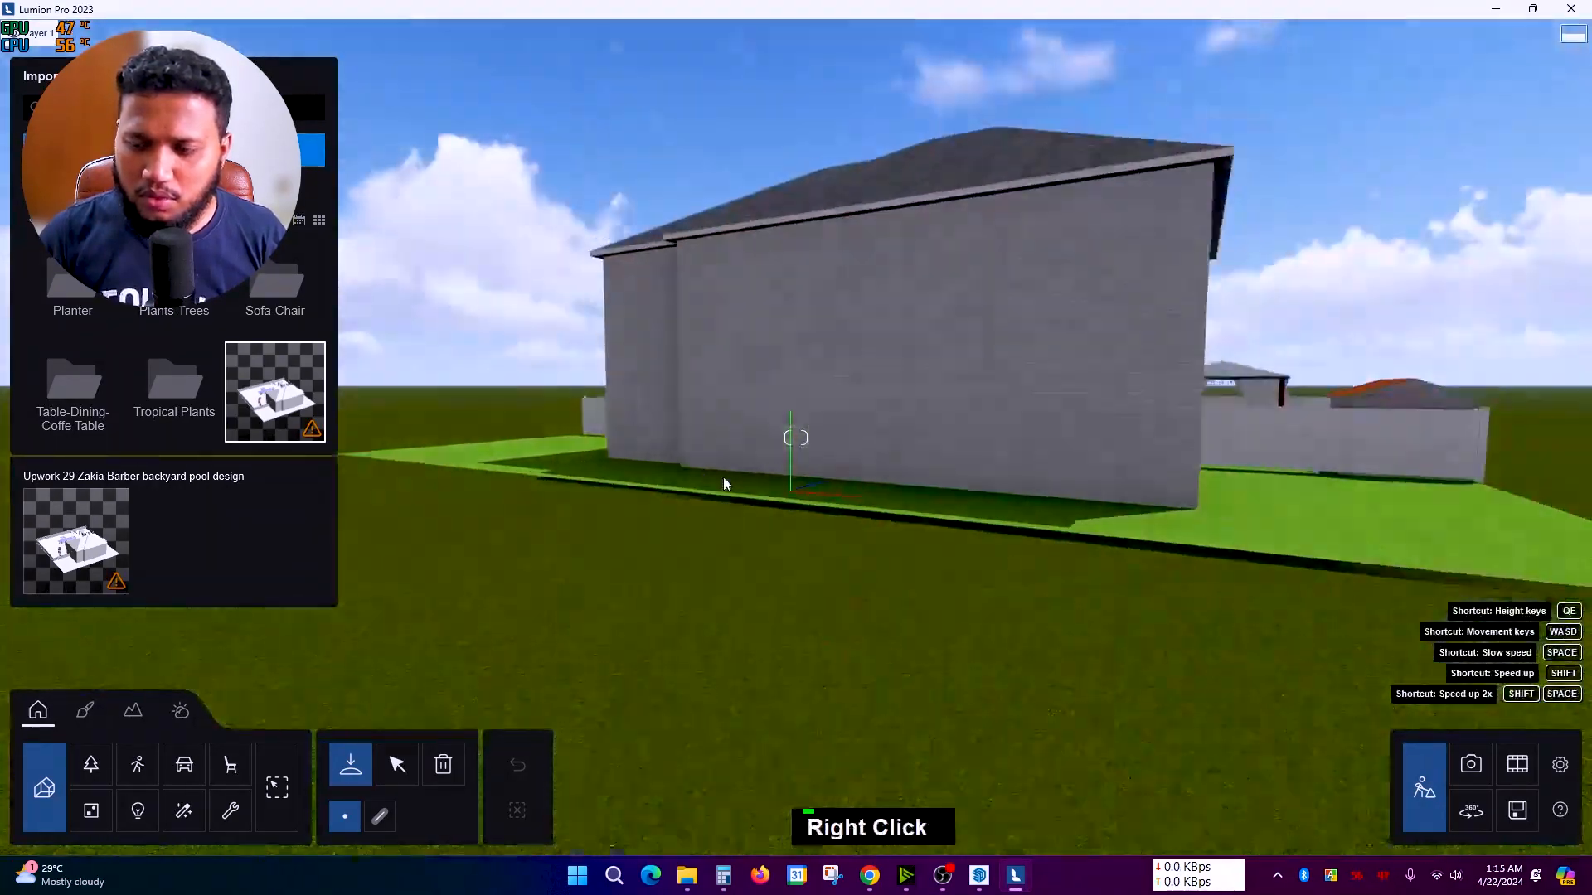
{"action": "key", "text": "q"}
{"action": "key", "text": "q"}
{"action": "key", "text": "q"}
{"action": "scroll", "coordinate": [720, 452], "scroll_direction": "down", "scroll_amount": 3}
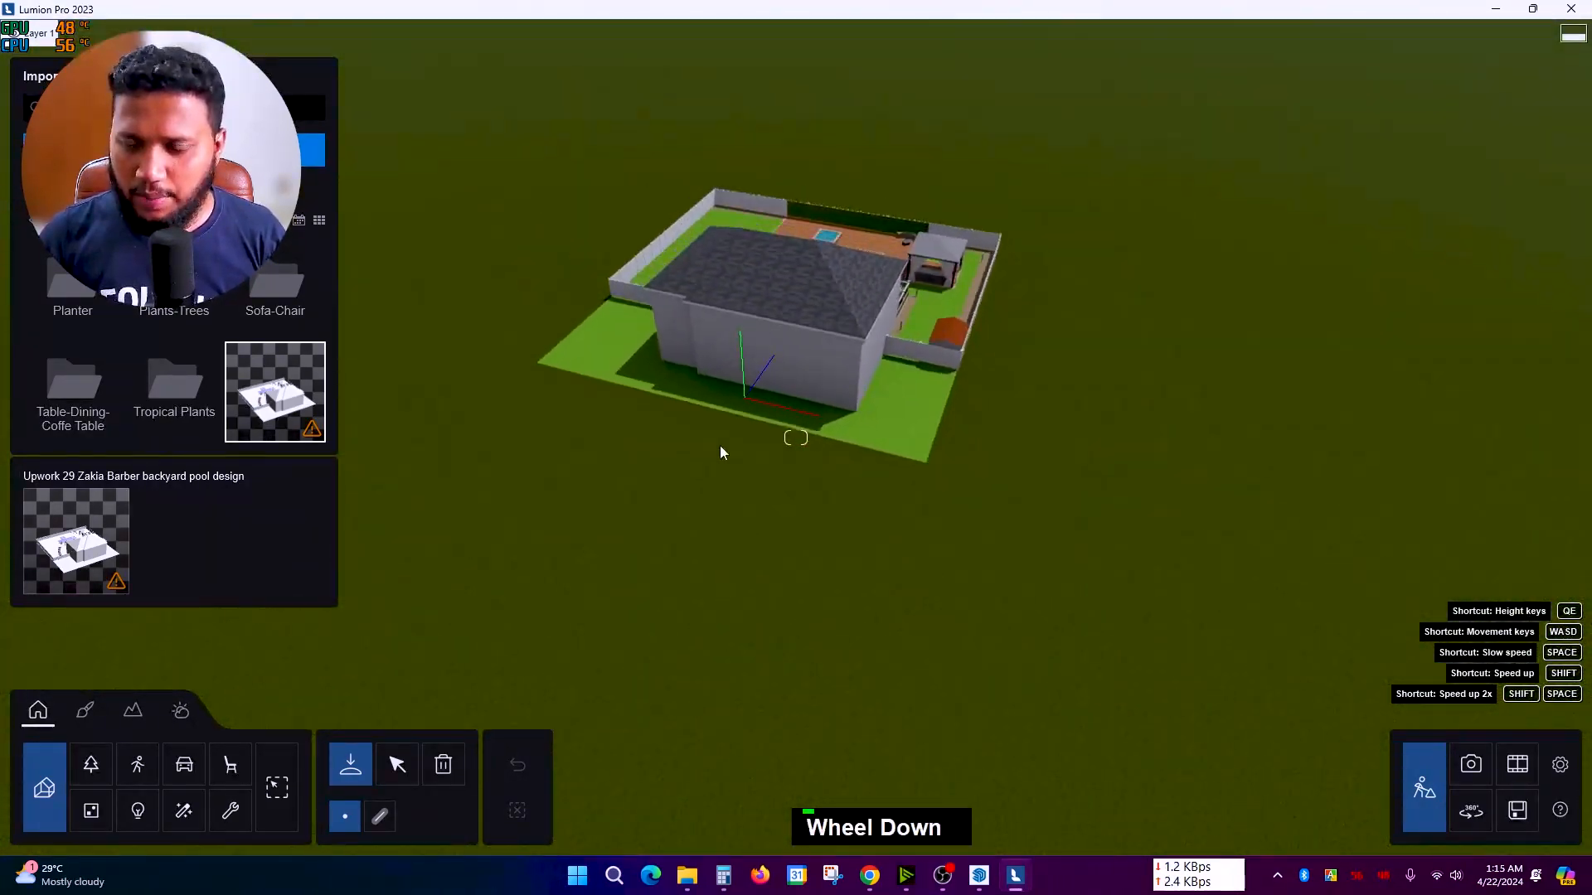
{"action": "scroll", "coordinate": [813, 274], "scroll_direction": "down", "scroll_amount": 3}
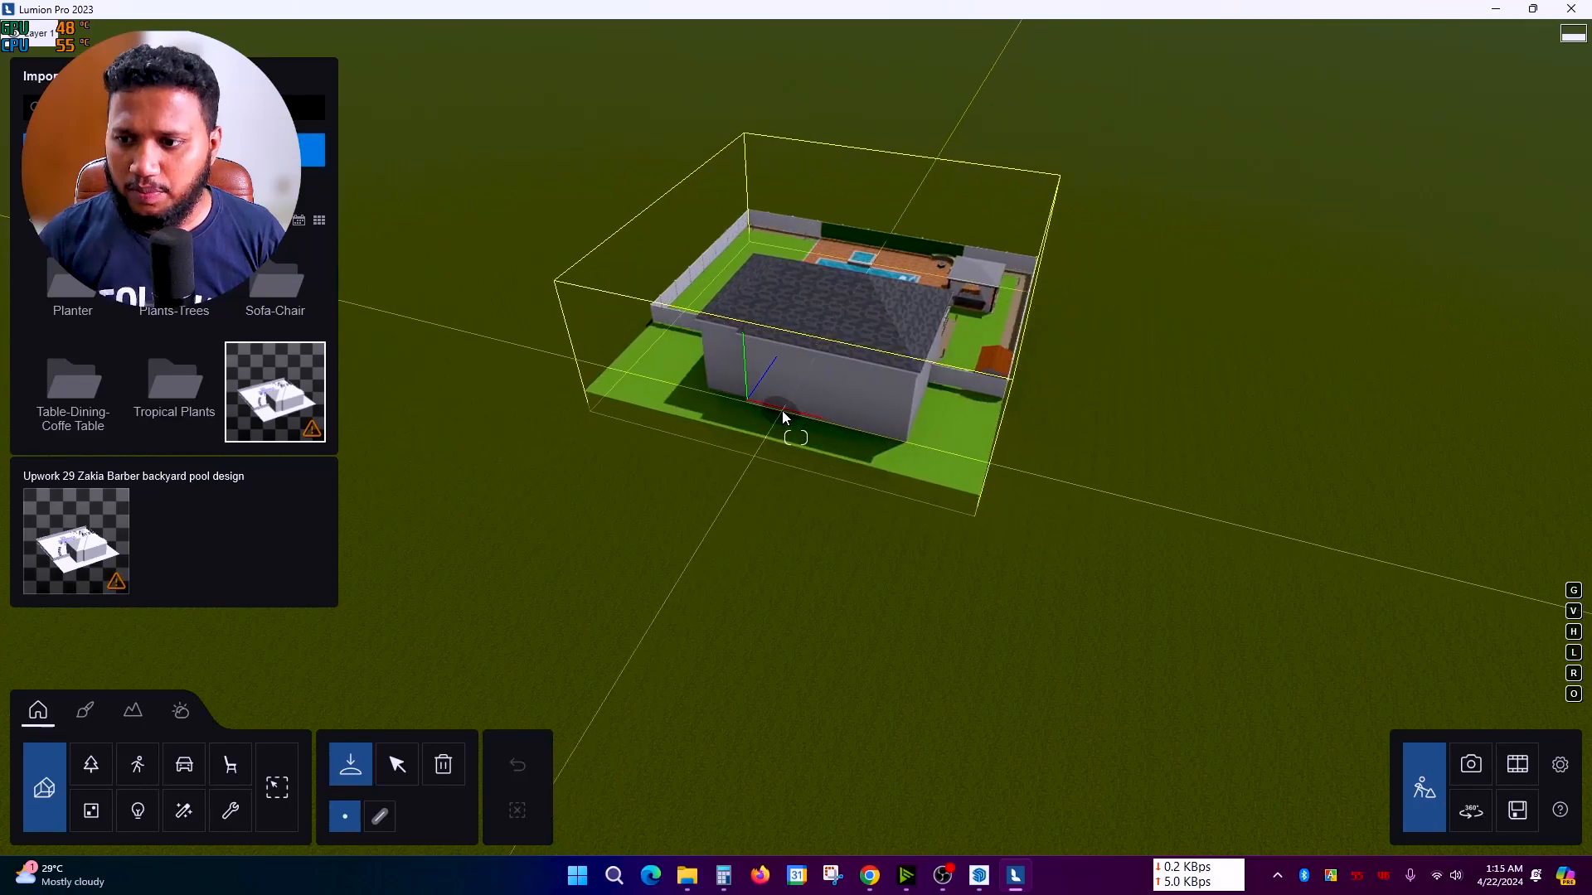
{"action": "left_click", "coordinate": [790, 396]}
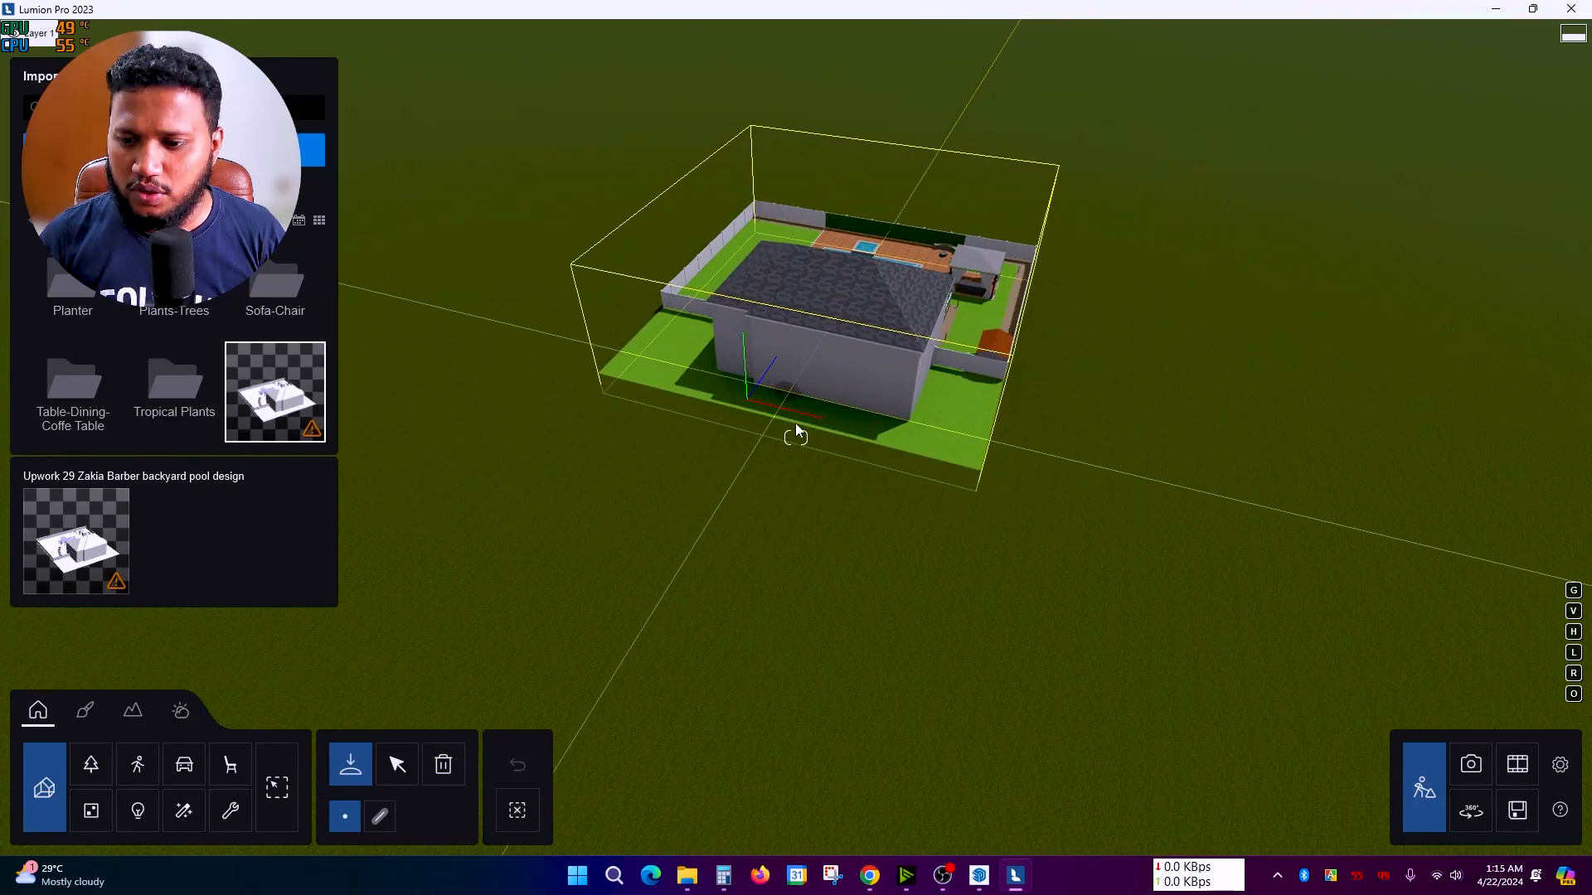
Step: Inspect the placed model from the gazebo to the pool and deck
{"action": "scroll", "coordinate": [793, 590], "scroll_direction": "up", "scroll_amount": 2}
{"action": "right_click_drag", "start_coordinate": [792, 590], "coordinate": [813, 574]}
{"action": "scroll", "coordinate": [813, 573], "scroll_direction": "up", "scroll_amount": 3}
{"action": "scroll", "coordinate": [863, 570], "scroll_direction": "up", "scroll_amount": 6}
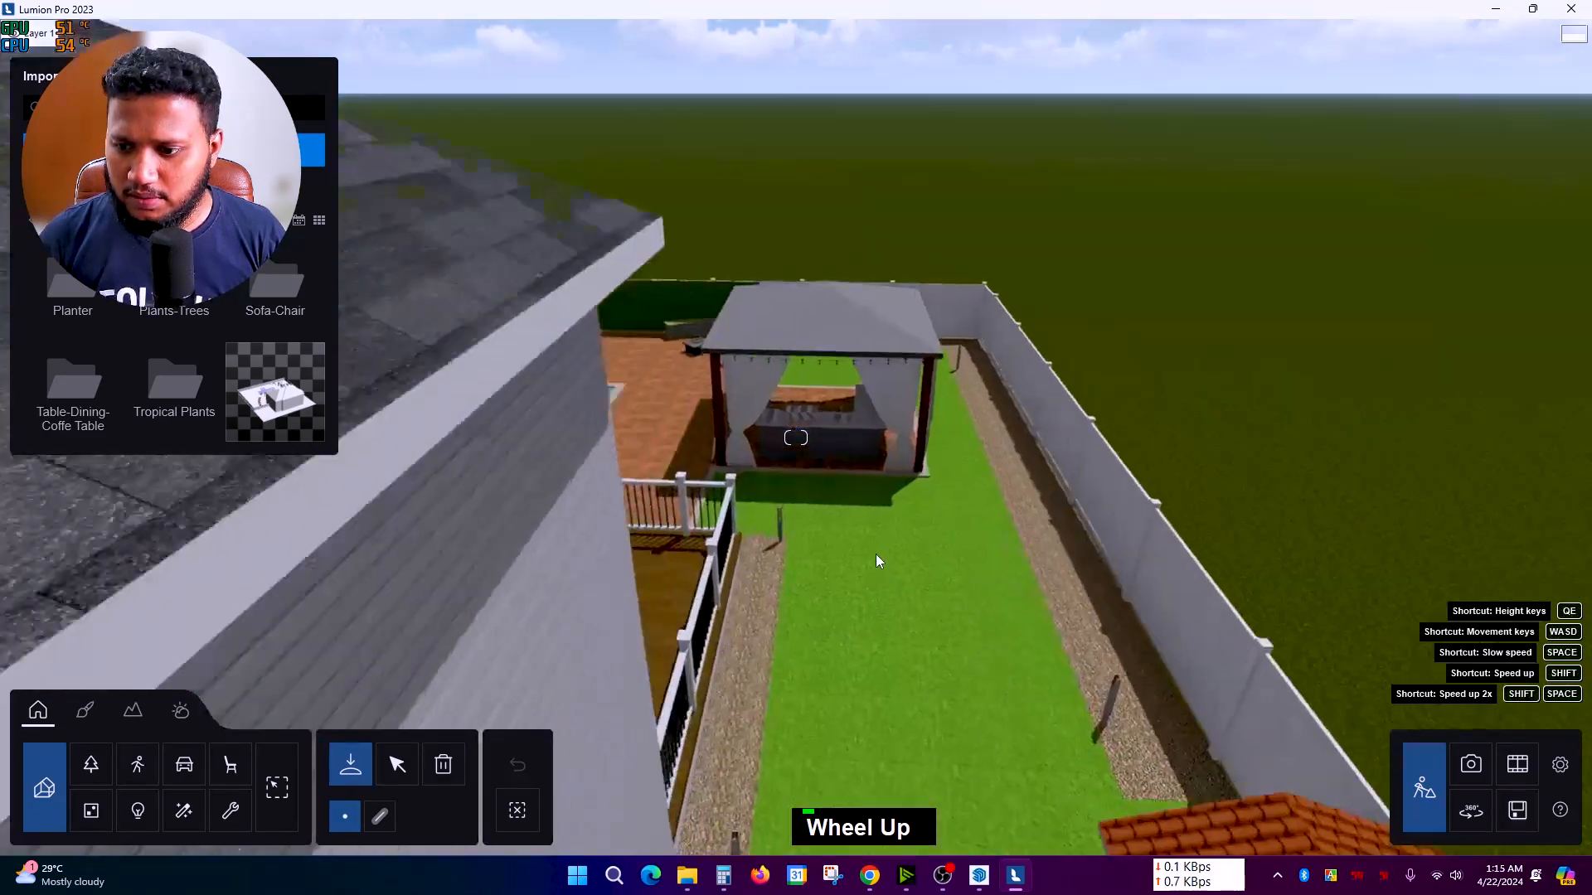
{"action": "right_click_drag", "start_coordinate": [876, 554], "coordinate": [738, 564]}
{"action": "scroll", "coordinate": [713, 564], "scroll_direction": "down", "scroll_amount": 3}
{"action": "right_click_drag", "start_coordinate": [1161, 580], "coordinate": [1368, 539], "text": "shift"}
{"action": "key", "text": "w"}
{"action": "scroll", "coordinate": [1368, 540], "scroll_direction": "down", "scroll_amount": 2, "text": "shift"}
{"action": "scroll", "coordinate": [1367, 540], "scroll_direction": "down", "scroll_amount": 5, "text": "shift"}
{"action": "scroll", "coordinate": [1365, 514], "scroll_direction": "down", "scroll_amount": 2}
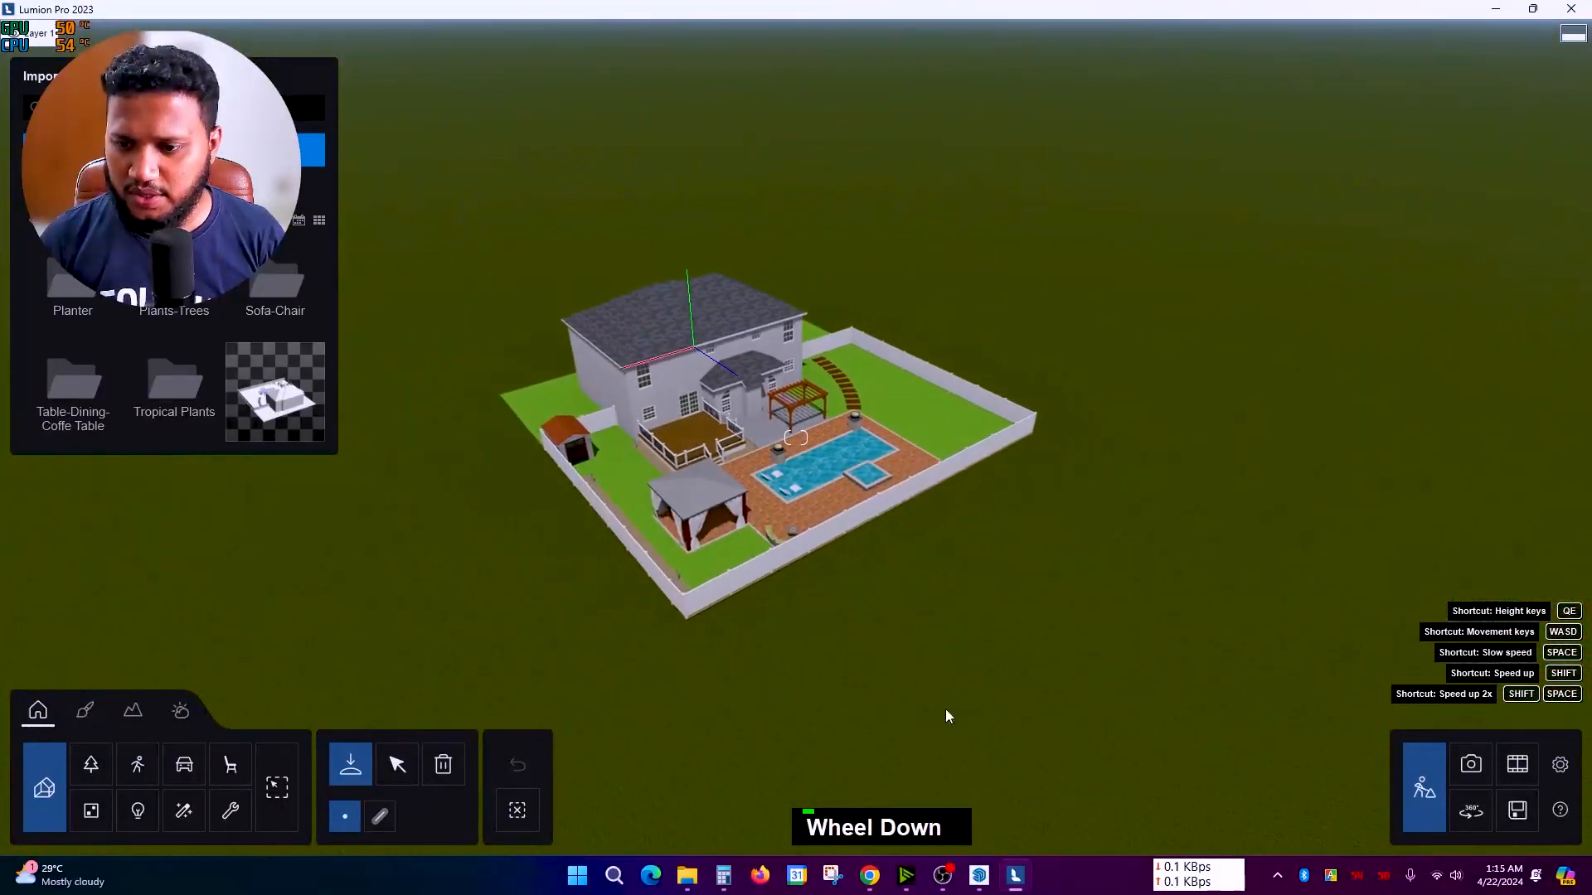
{"action": "left_click", "coordinate": [446, 764]}
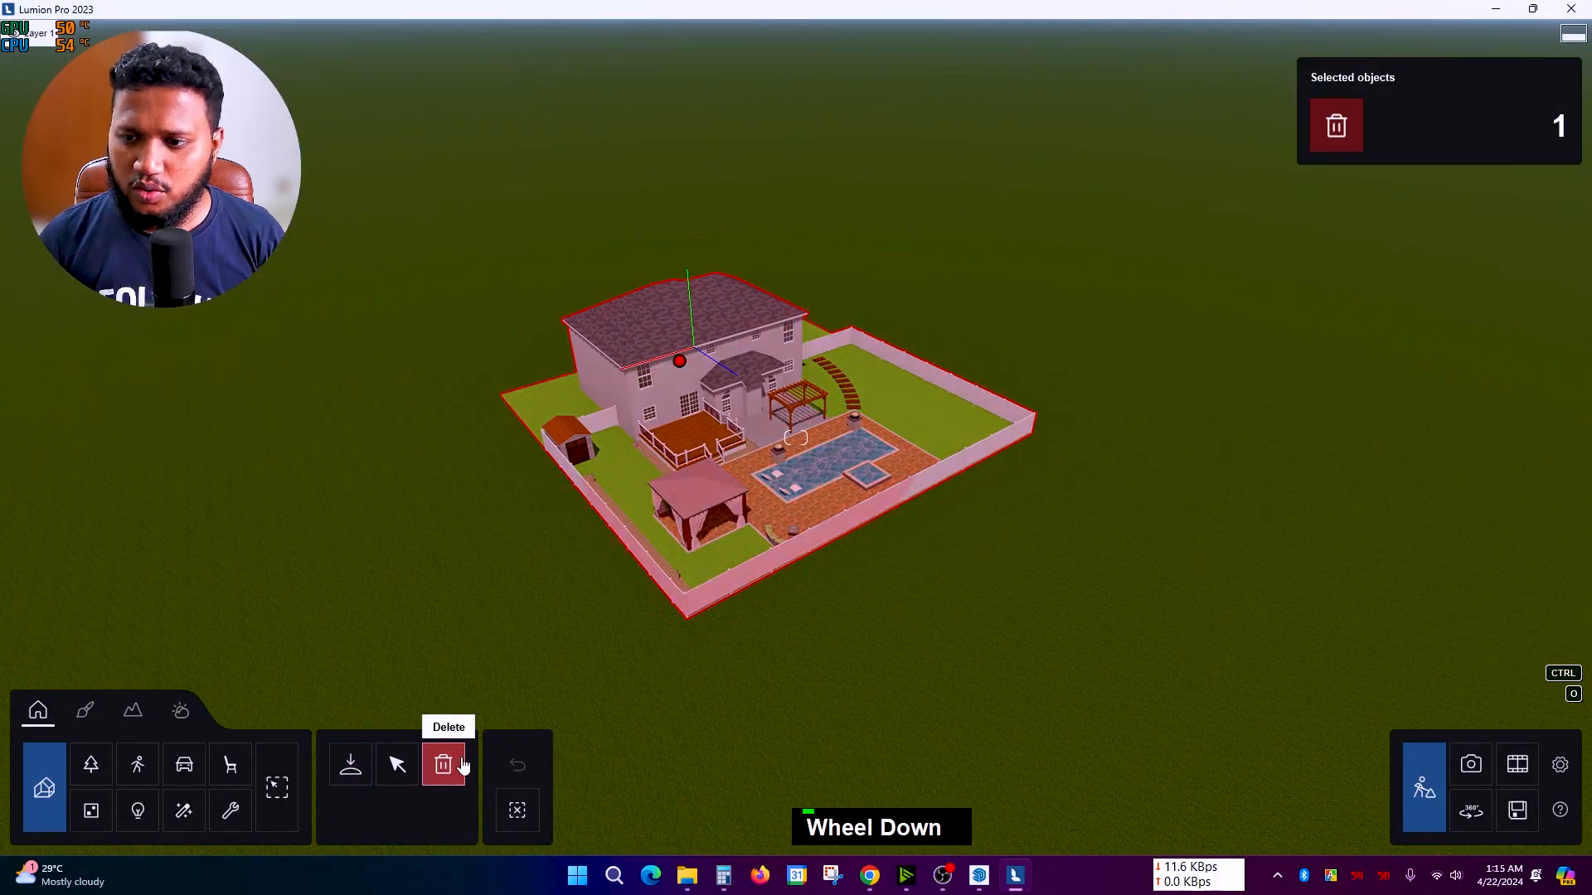
Step: Delete the placed house from the scene and remove it from the imported models
{"action": "double_click", "coordinate": [680, 370]}
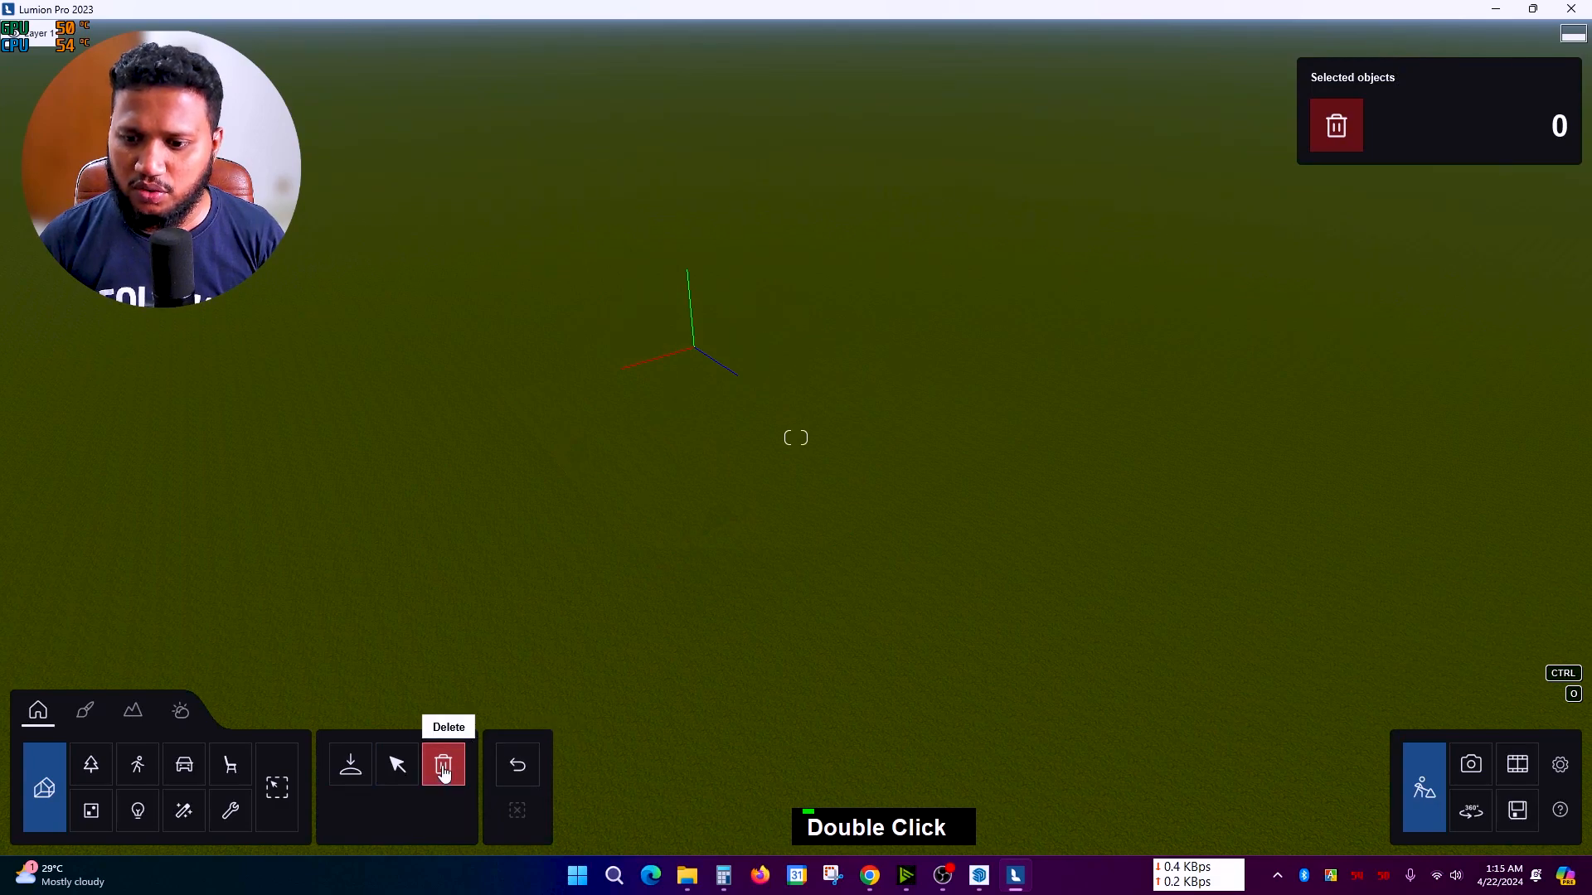
{"action": "left_click", "coordinate": [349, 766]}
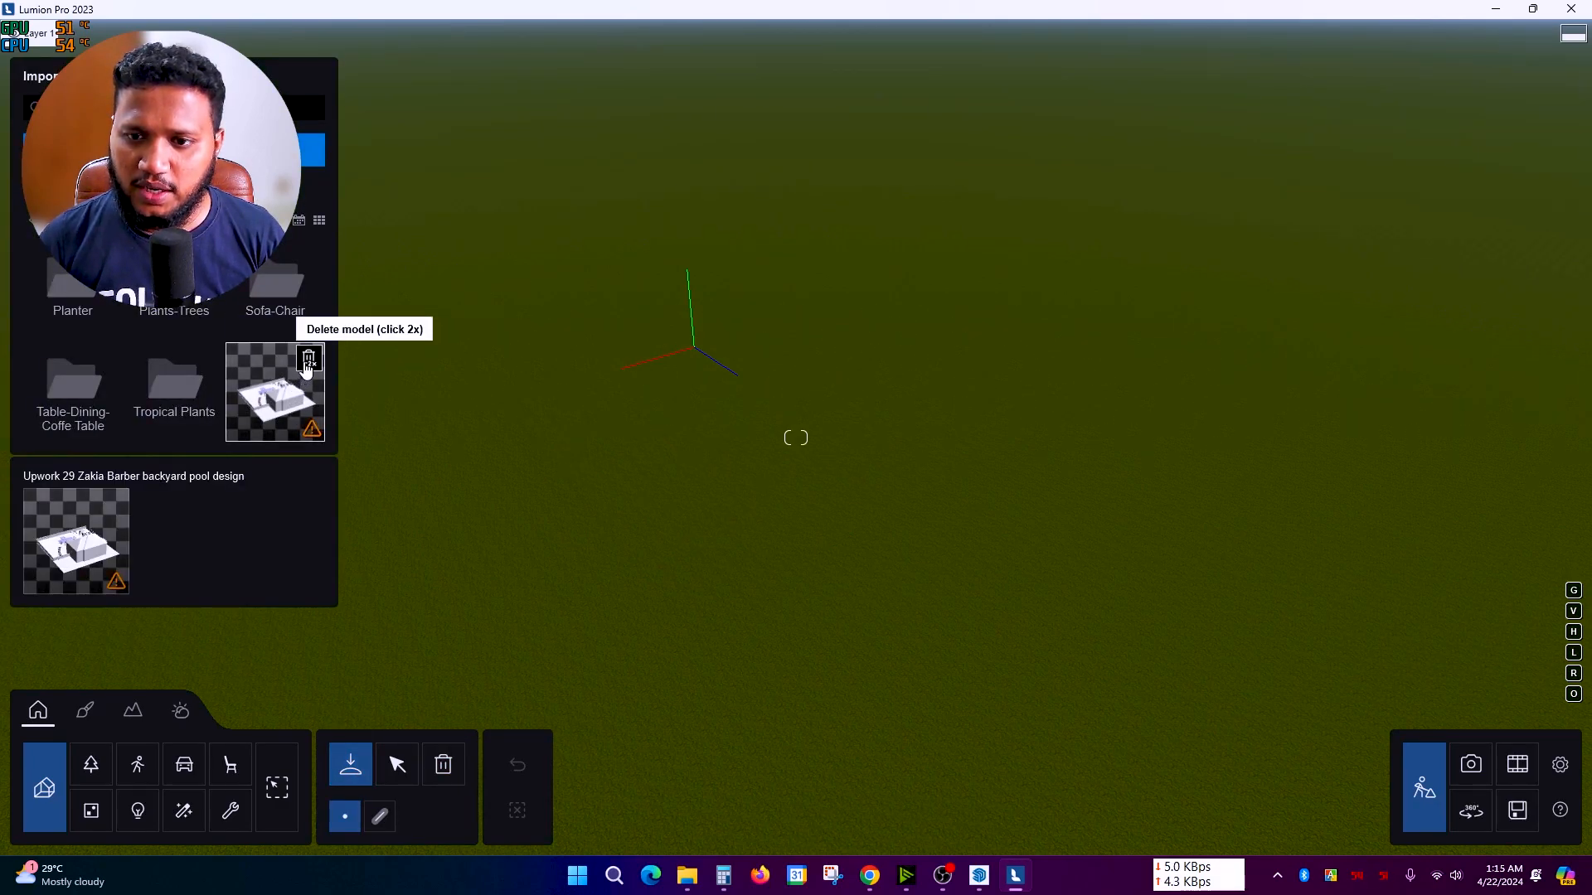
{"action": "double_click", "coordinate": [308, 362]}
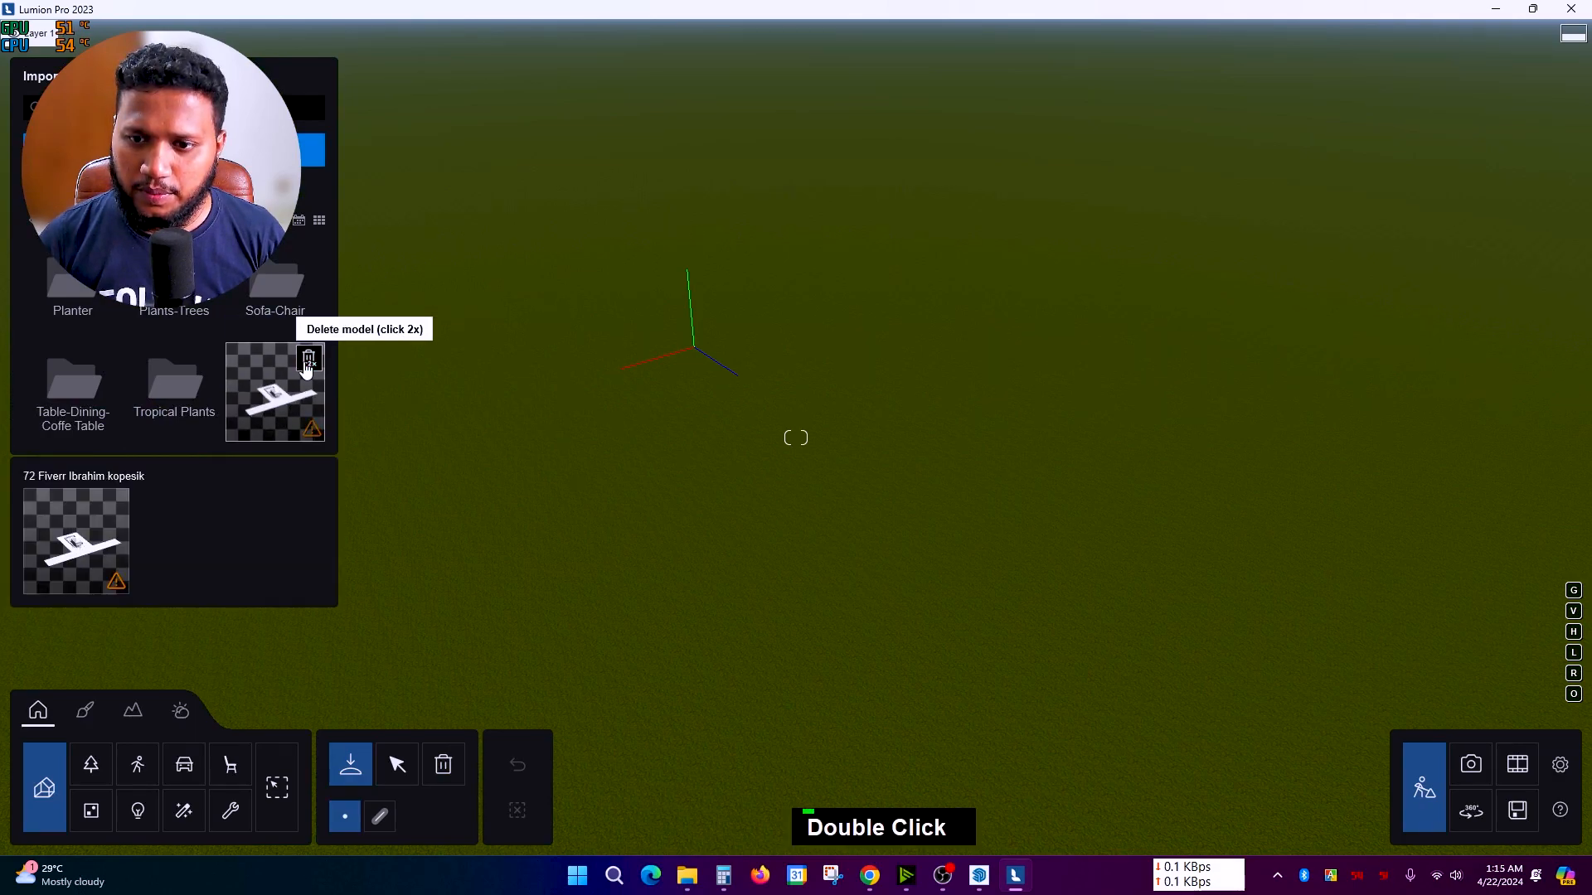
Step: Look over the site and delete the flagged outdated model from the imports
{"action": "scroll", "coordinate": [235, 377], "scroll_direction": "down", "scroll_amount": 2}
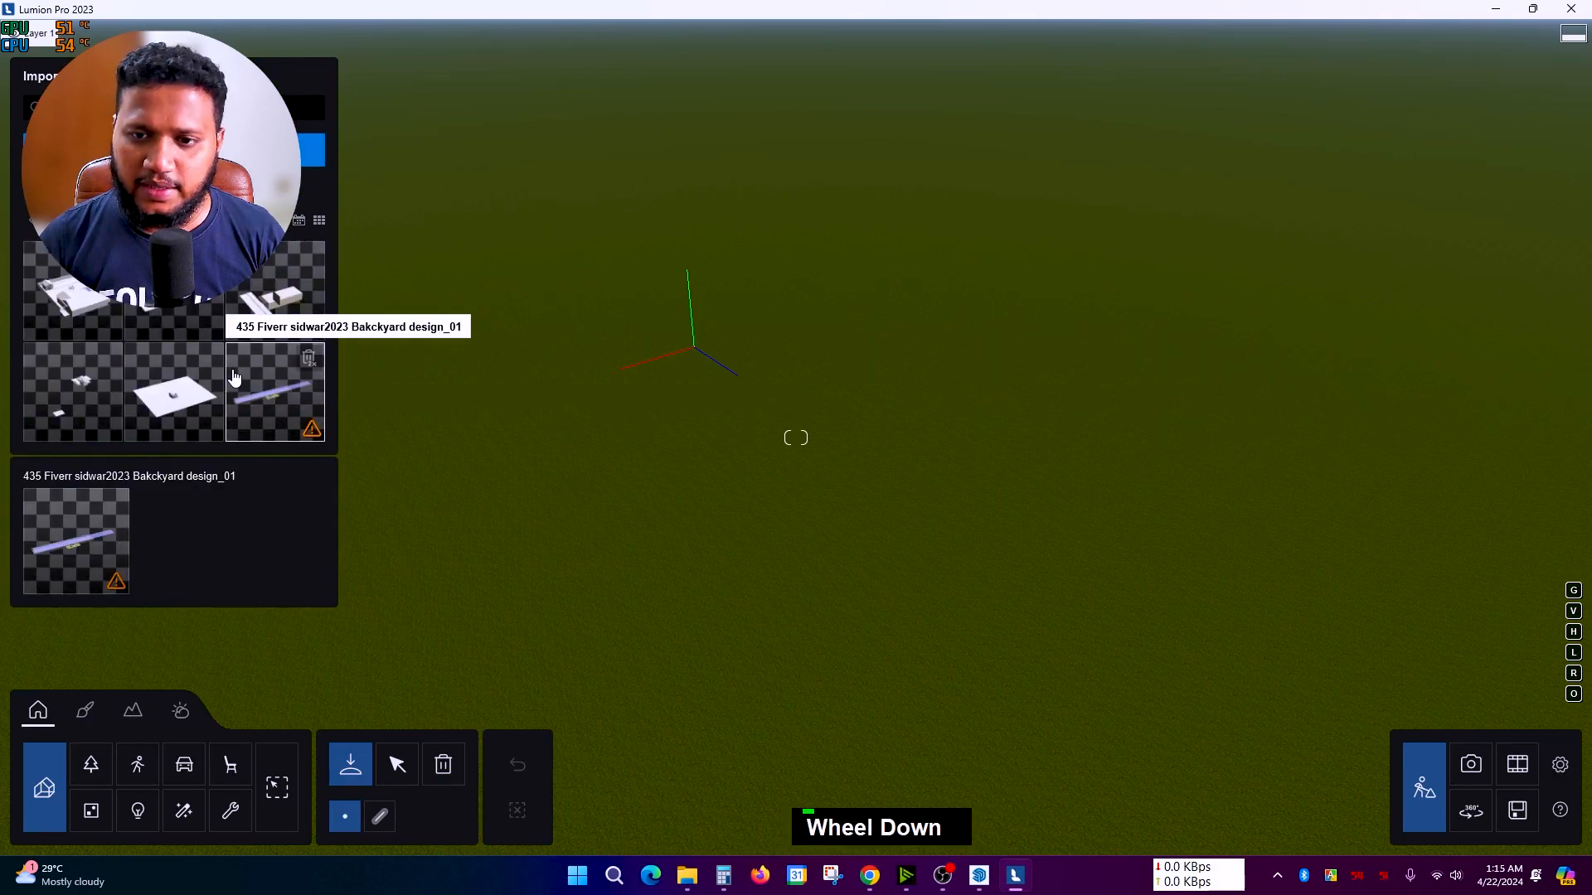
{"action": "scroll", "coordinate": [237, 378], "scroll_direction": "down", "scroll_amount": 4}
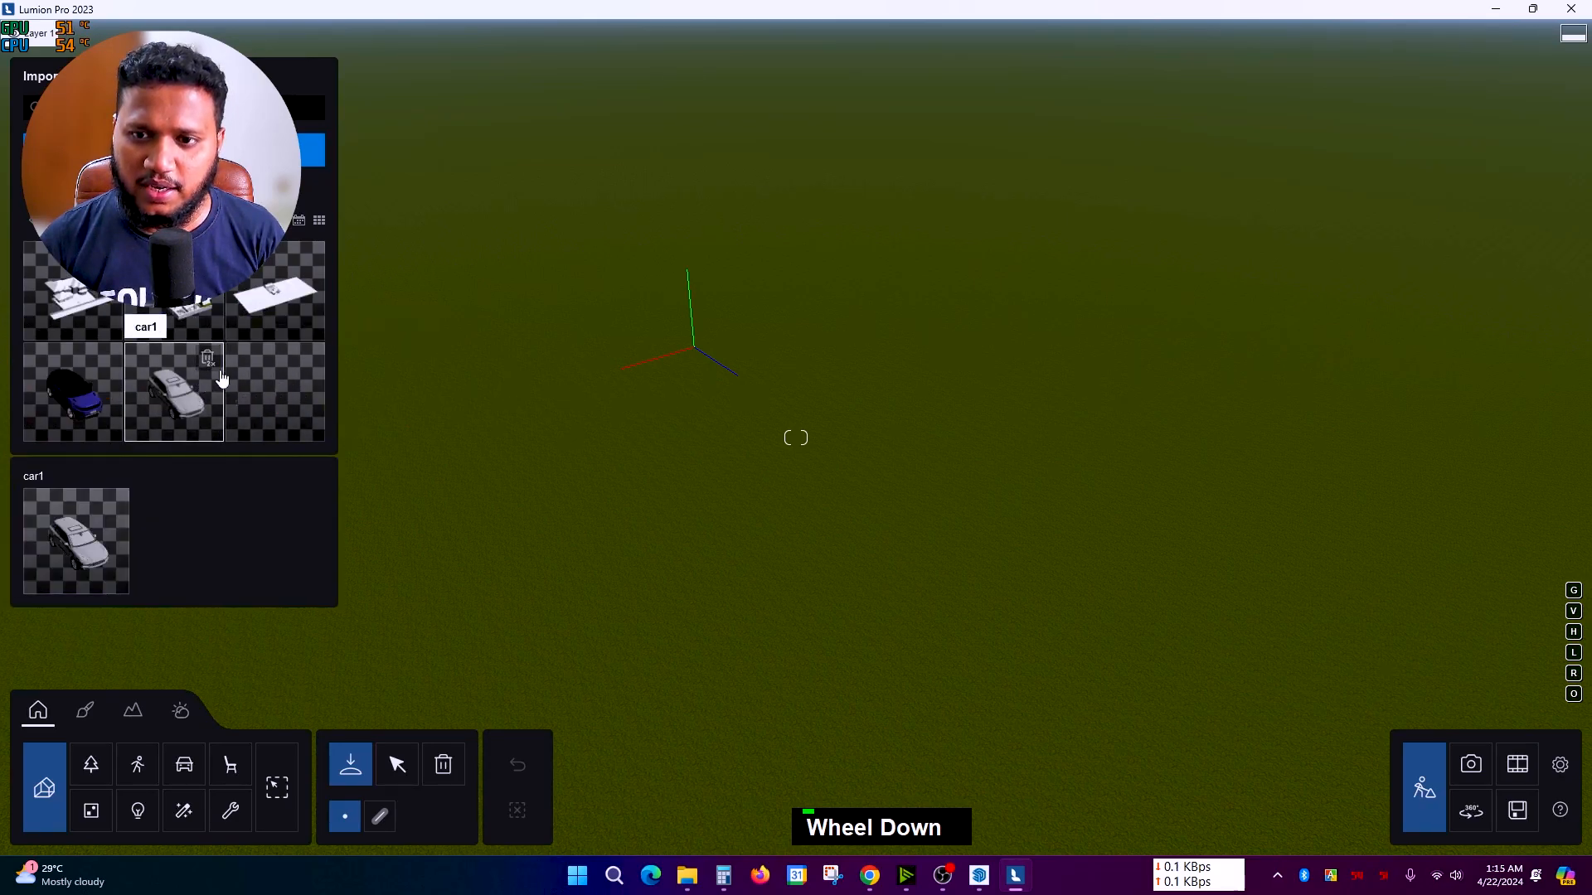
{"action": "scroll", "coordinate": [259, 347], "scroll_direction": "up", "scroll_amount": 1}
{"action": "scroll", "coordinate": [259, 347], "scroll_direction": "up", "scroll_amount": 2}
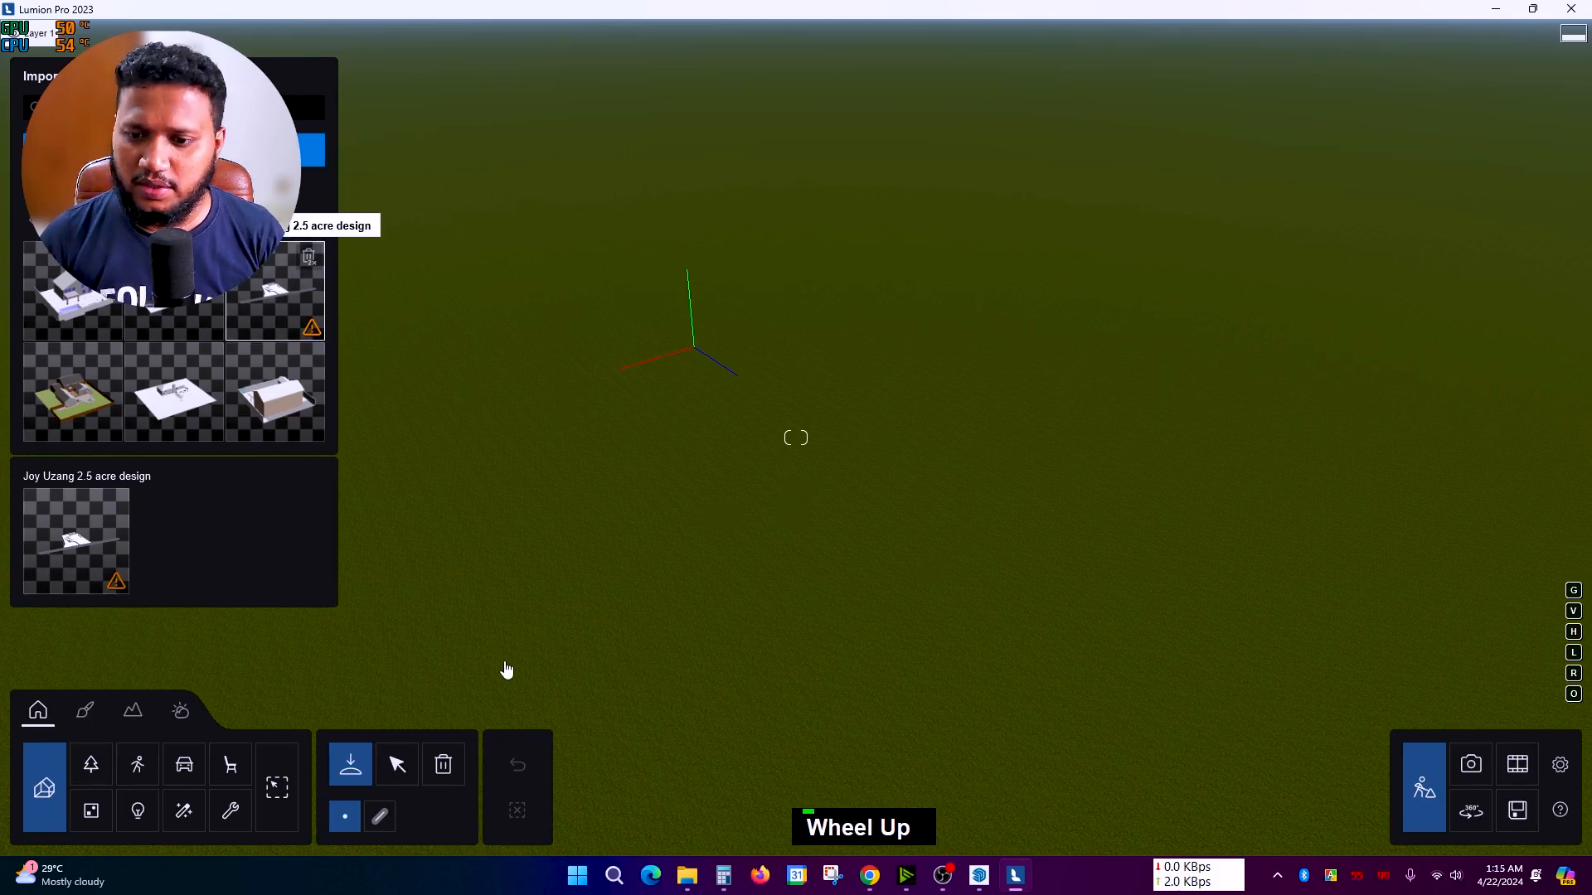
{"action": "scroll", "coordinate": [885, 448], "scroll_direction": "down", "scroll_amount": 3}
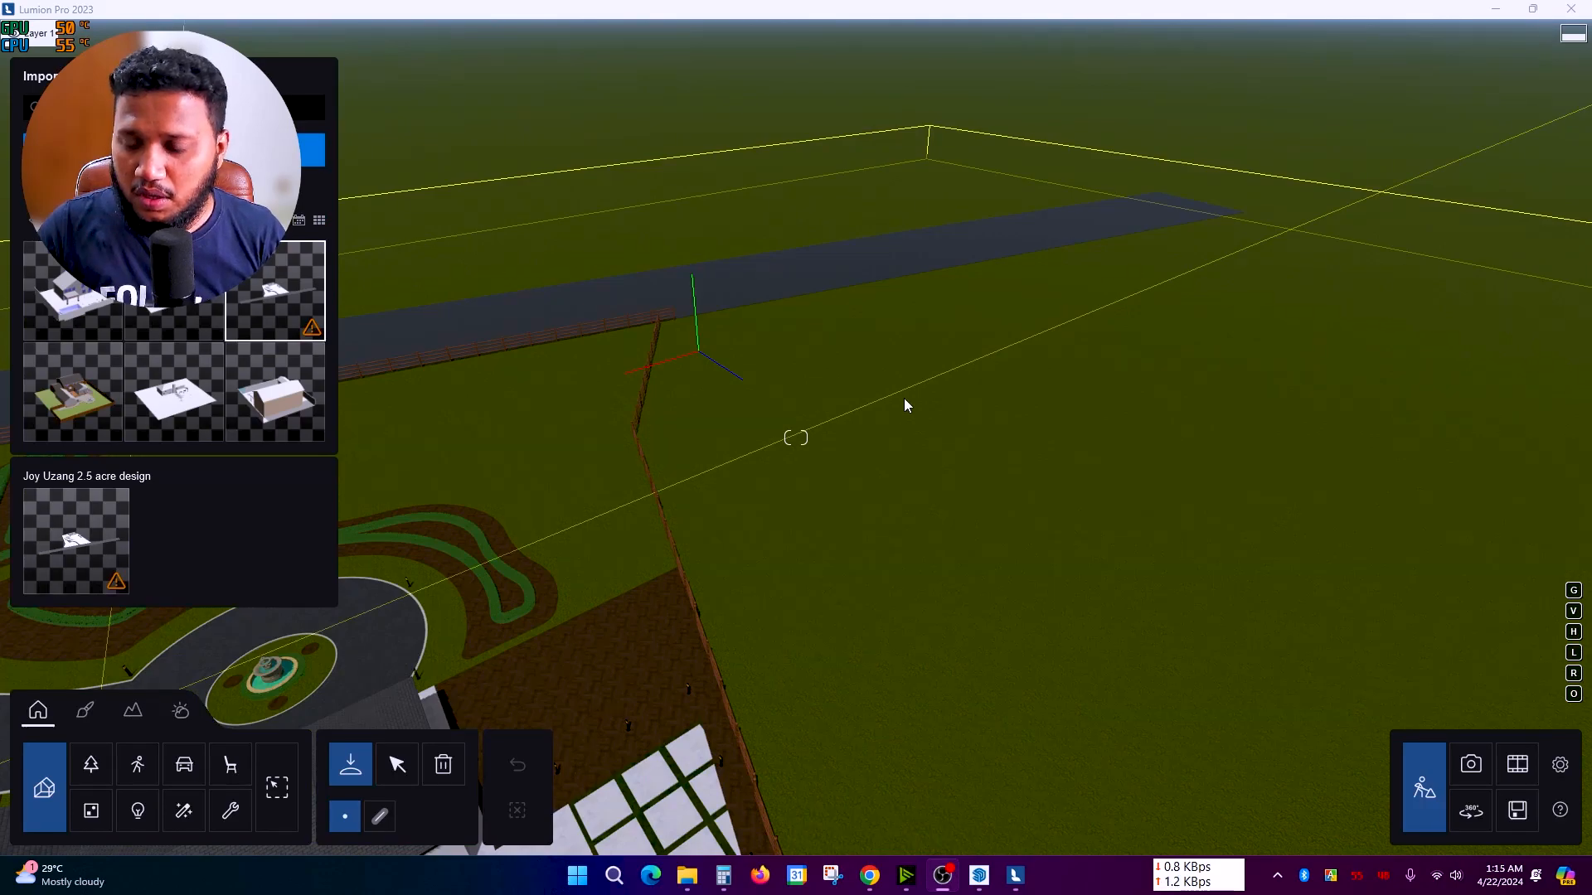
{"action": "right_click_drag", "start_coordinate": [903, 402], "coordinate": [846, 455]}
{"action": "scroll", "coordinate": [851, 365], "scroll_direction": "down", "scroll_amount": 2}
{"action": "scroll", "coordinate": [851, 365], "scroll_direction": "down", "scroll_amount": 3}
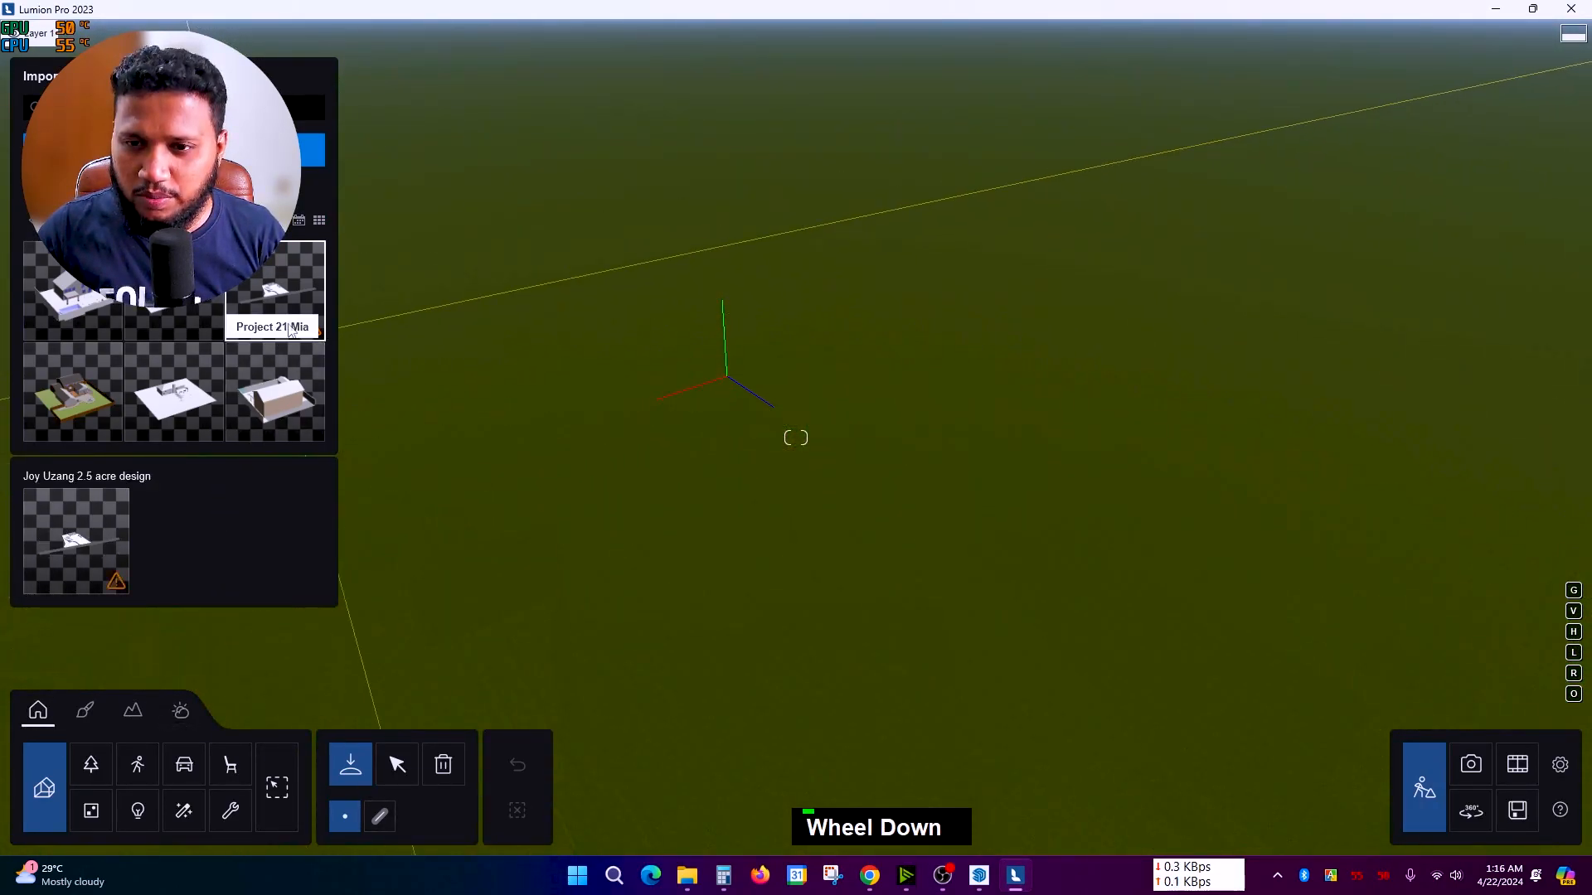
{"action": "mouse_move", "coordinate": [310, 262]}
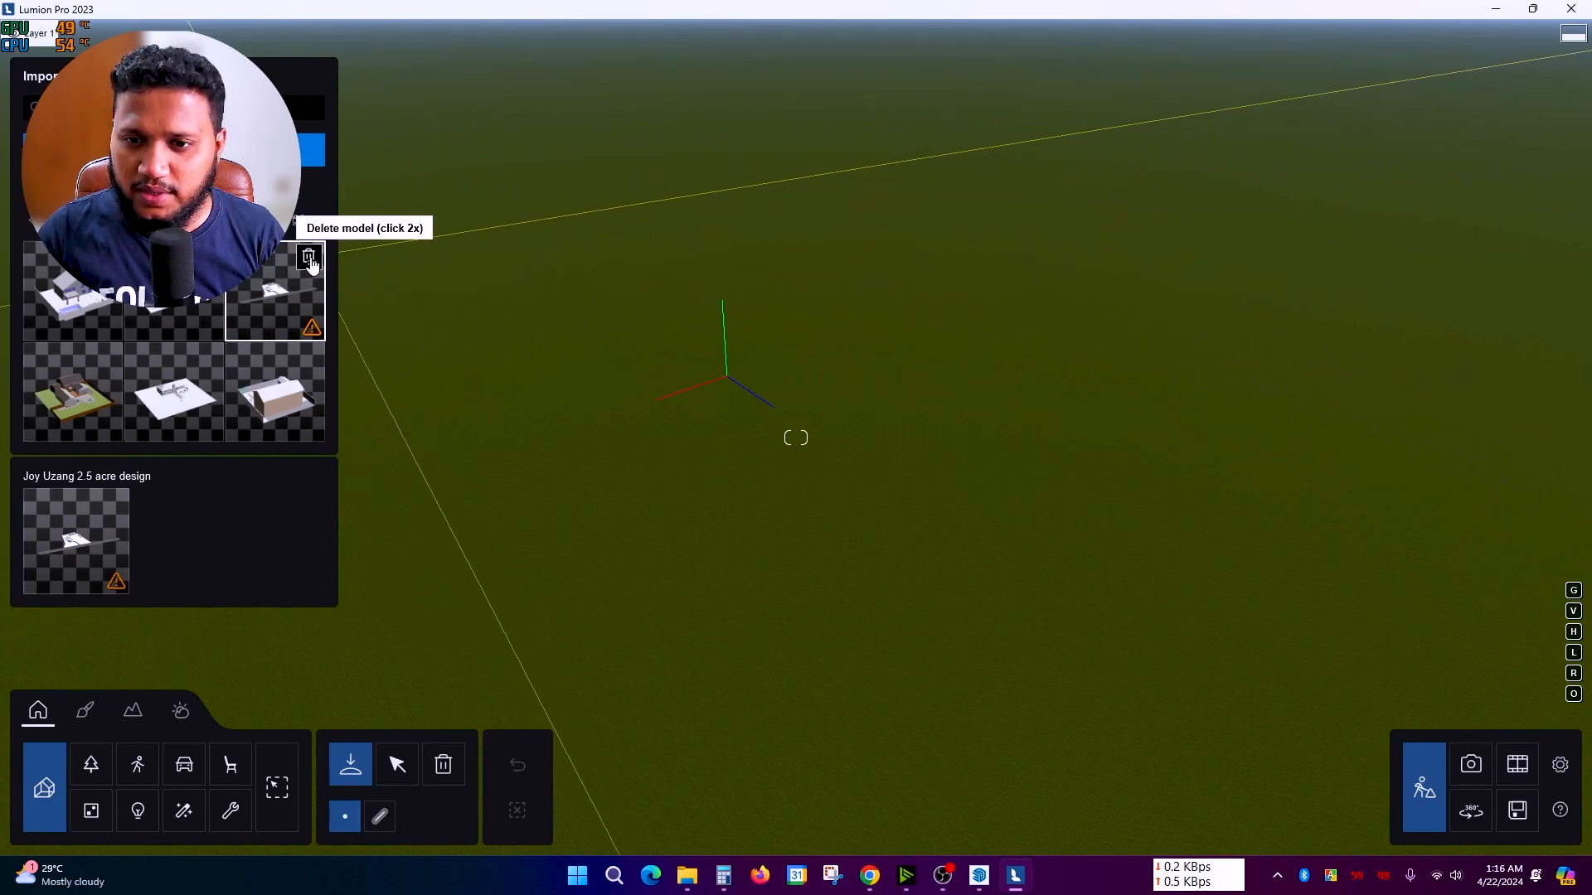
{"action": "double_click", "coordinate": [310, 262]}
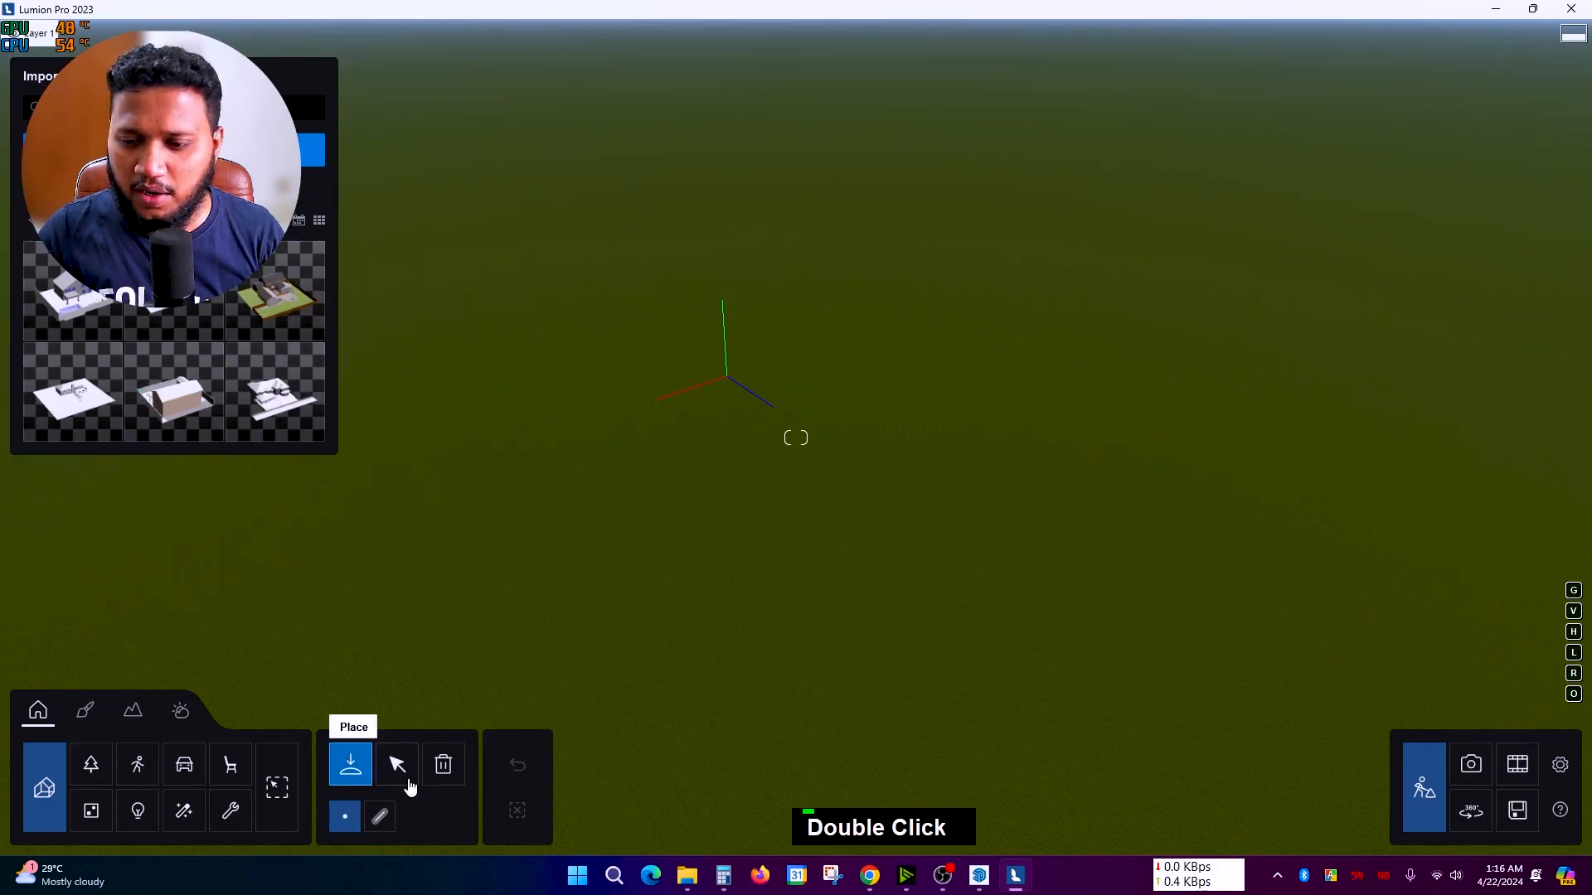
Step: Switch to SketchUp and orbit the backyard pool model to a new angle
{"action": "left_click", "coordinate": [979, 875]}
{"action": "scroll", "coordinate": [373, 663], "scroll_direction": "down", "scroll_amount": 3}
{"action": "mouse_move", "coordinate": [398, 580]}
{"action": "middle_mouse_down"}
{"action": "mouse_move", "coordinate": [437, 504]}
{"action": "mouse_move", "coordinate": [578, 355]}
{"action": "middle_mouse_up"}
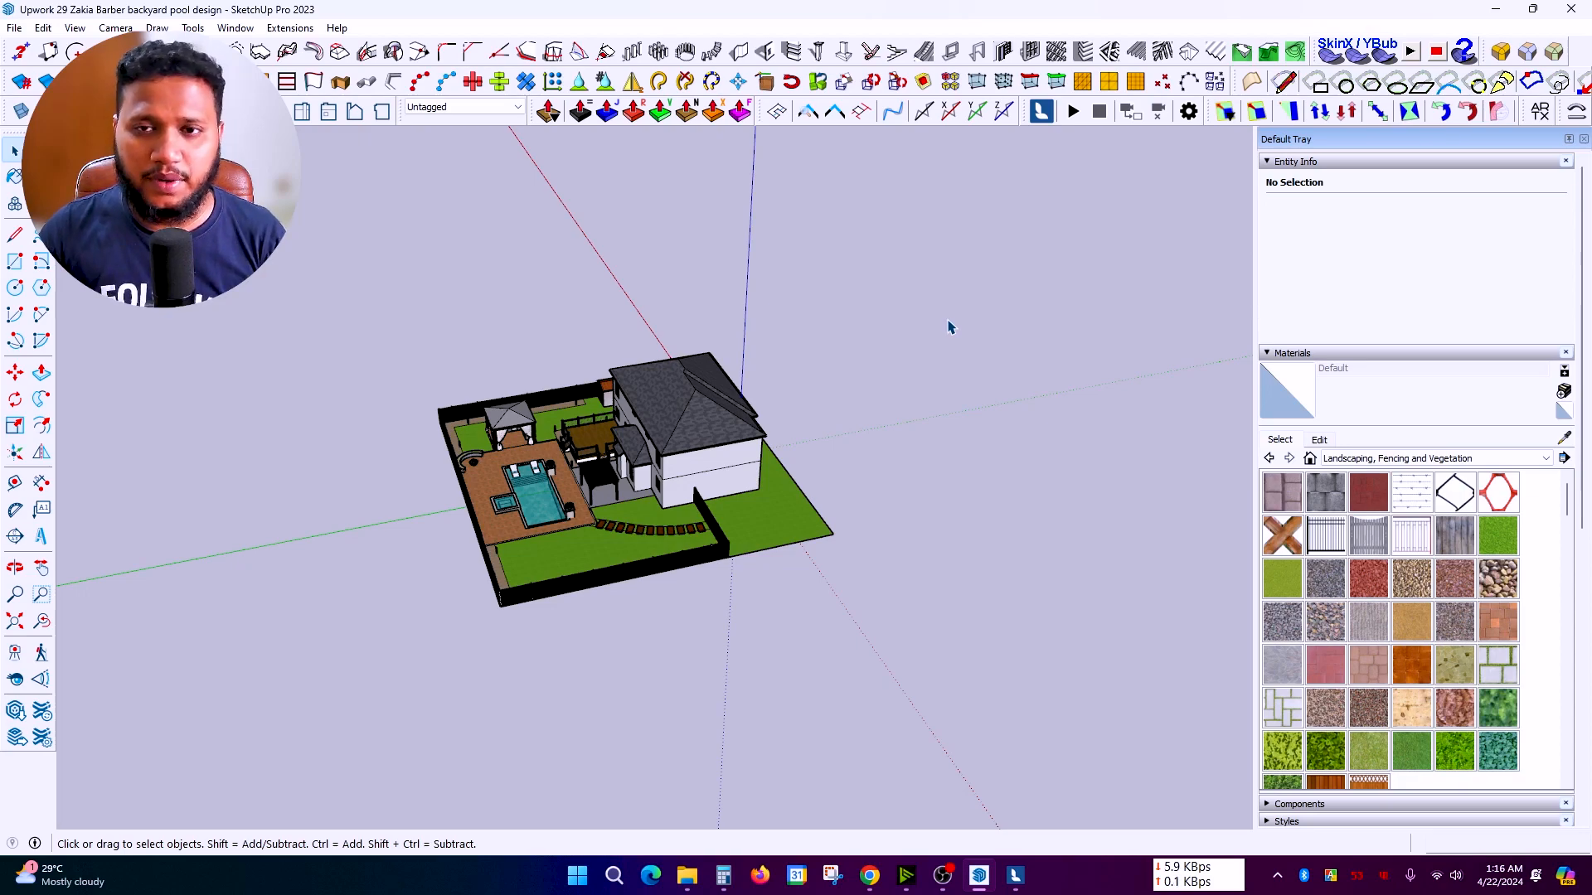
Step: Orbit the SketchUp model low against the sky, then to a steep top-down pool view
{"action": "scroll", "coordinate": [919, 442], "scroll_direction": "up", "scroll_amount": 2}
{"action": "middle_click_drag", "start_coordinate": [899, 494], "coordinate": [667, 439]}
{"action": "scroll", "coordinate": [615, 455], "scroll_direction": "up", "scroll_amount": 4}
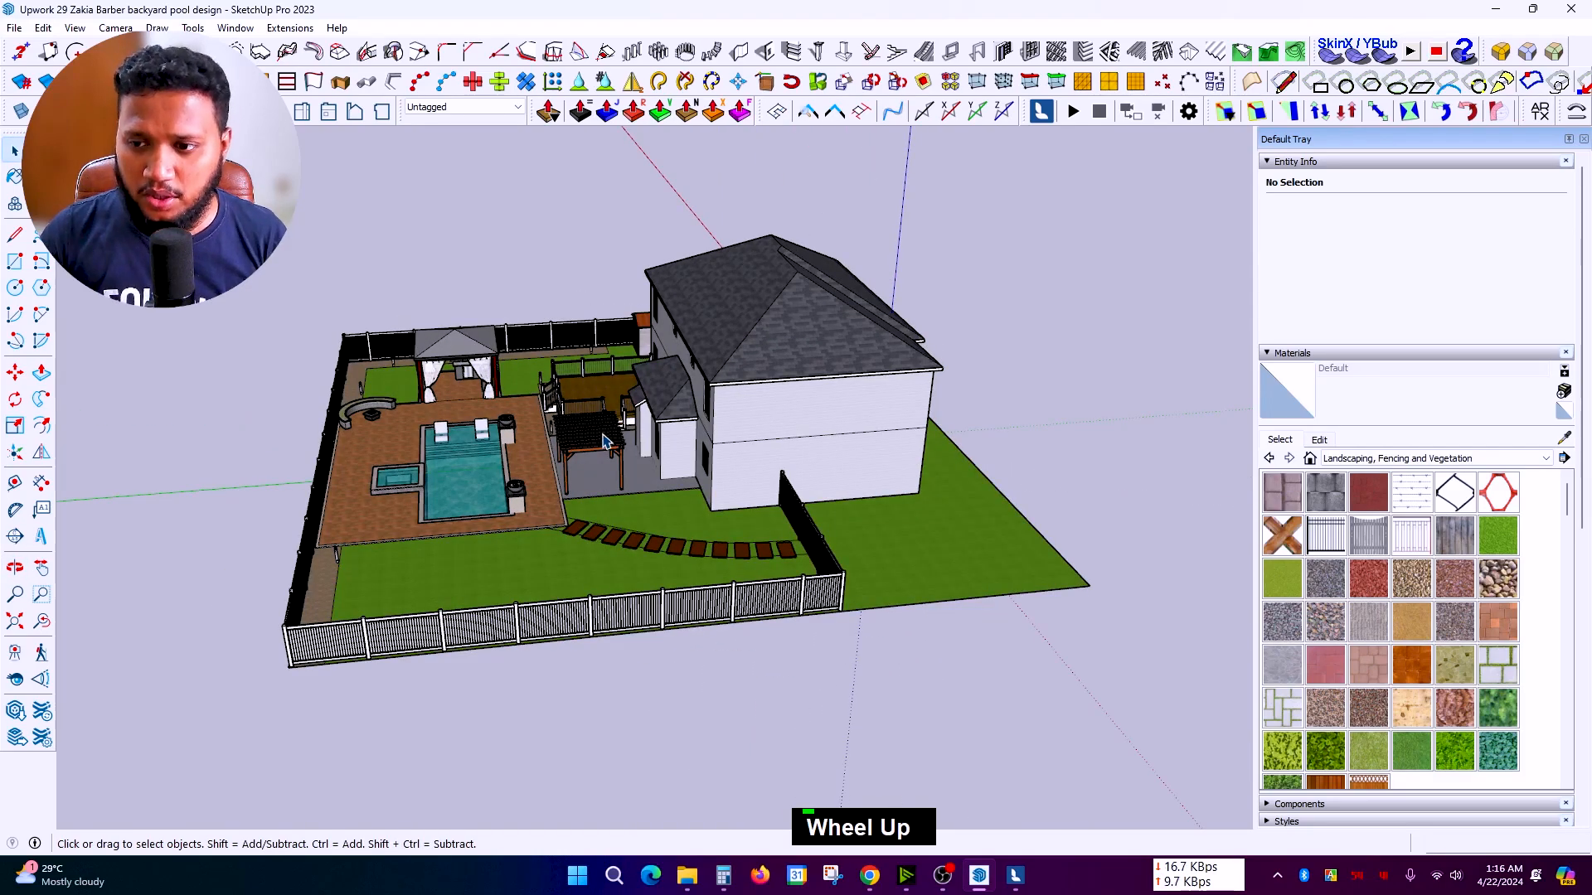
{"action": "middle_click_drag", "start_coordinate": [603, 442], "coordinate": [661, 394]}
{"action": "scroll", "coordinate": [749, 421], "scroll_direction": "up", "scroll_amount": 3}
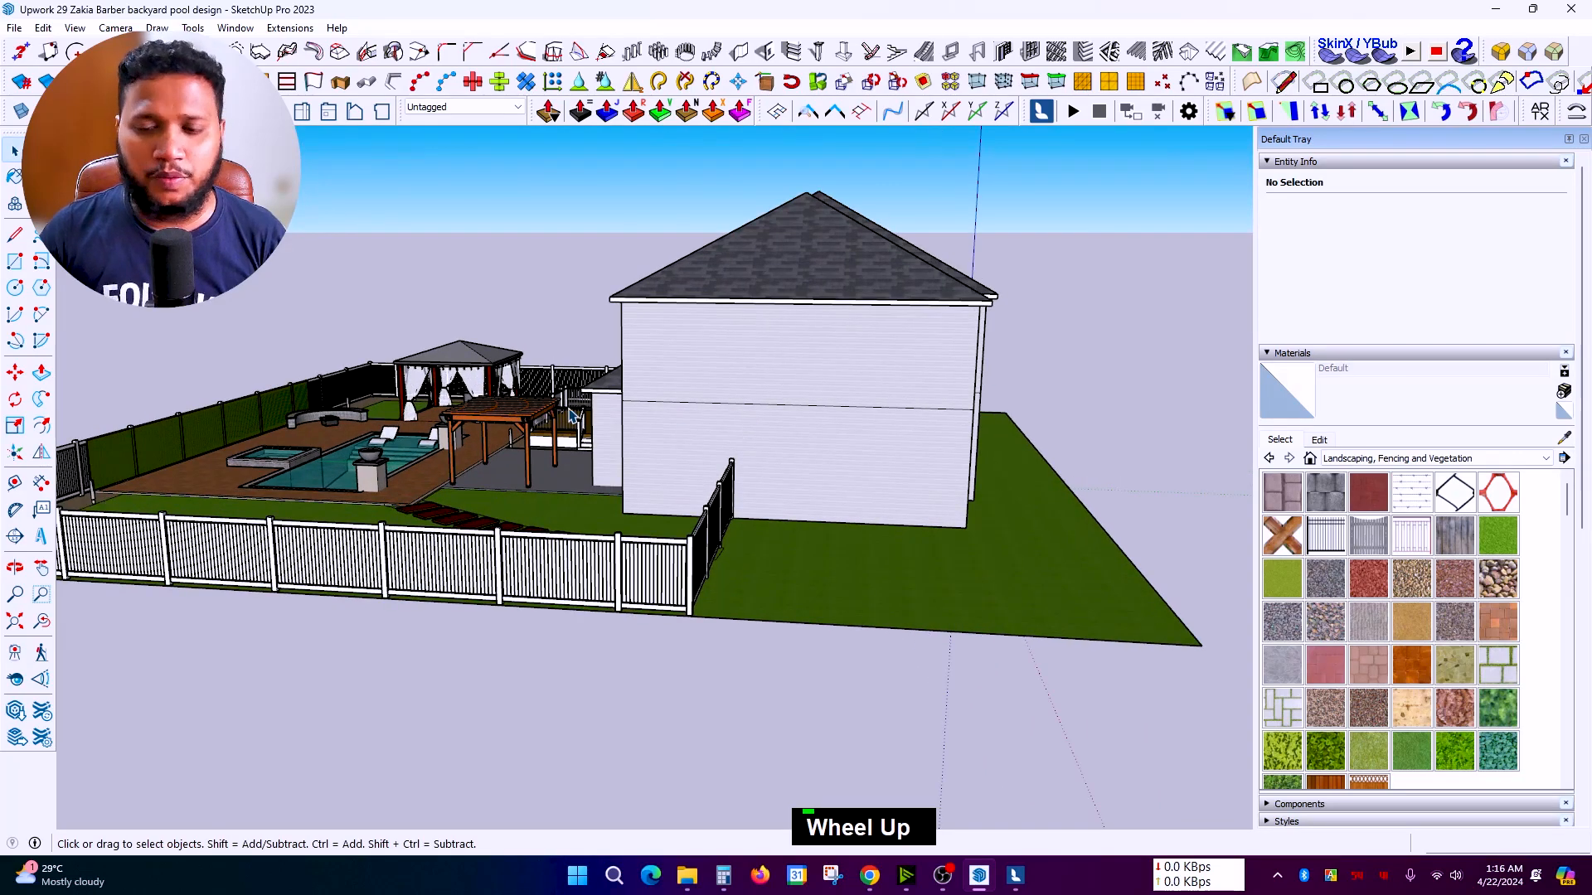
{"action": "scroll", "coordinate": [572, 415], "scroll_direction": "down", "scroll_amount": 5}
{"action": "middle_click", "coordinate": [745, 578]}
{"action": "middle_click_drag", "start_coordinate": [744, 578], "coordinate": [794, 637]}
{"action": "scroll", "coordinate": [479, 497], "scroll_direction": "up", "scroll_amount": 3}
{"action": "middle_click_drag", "start_coordinate": [481, 494], "coordinate": [516, 549]}
{"action": "scroll", "coordinate": [435, 423], "scroll_direction": "up", "scroll_amount": 5}
{"action": "middle_click_drag", "start_coordinate": [464, 431], "coordinate": [477, 446]}
{"action": "scroll", "coordinate": [477, 445], "scroll_direction": "down", "scroll_amount": 2}
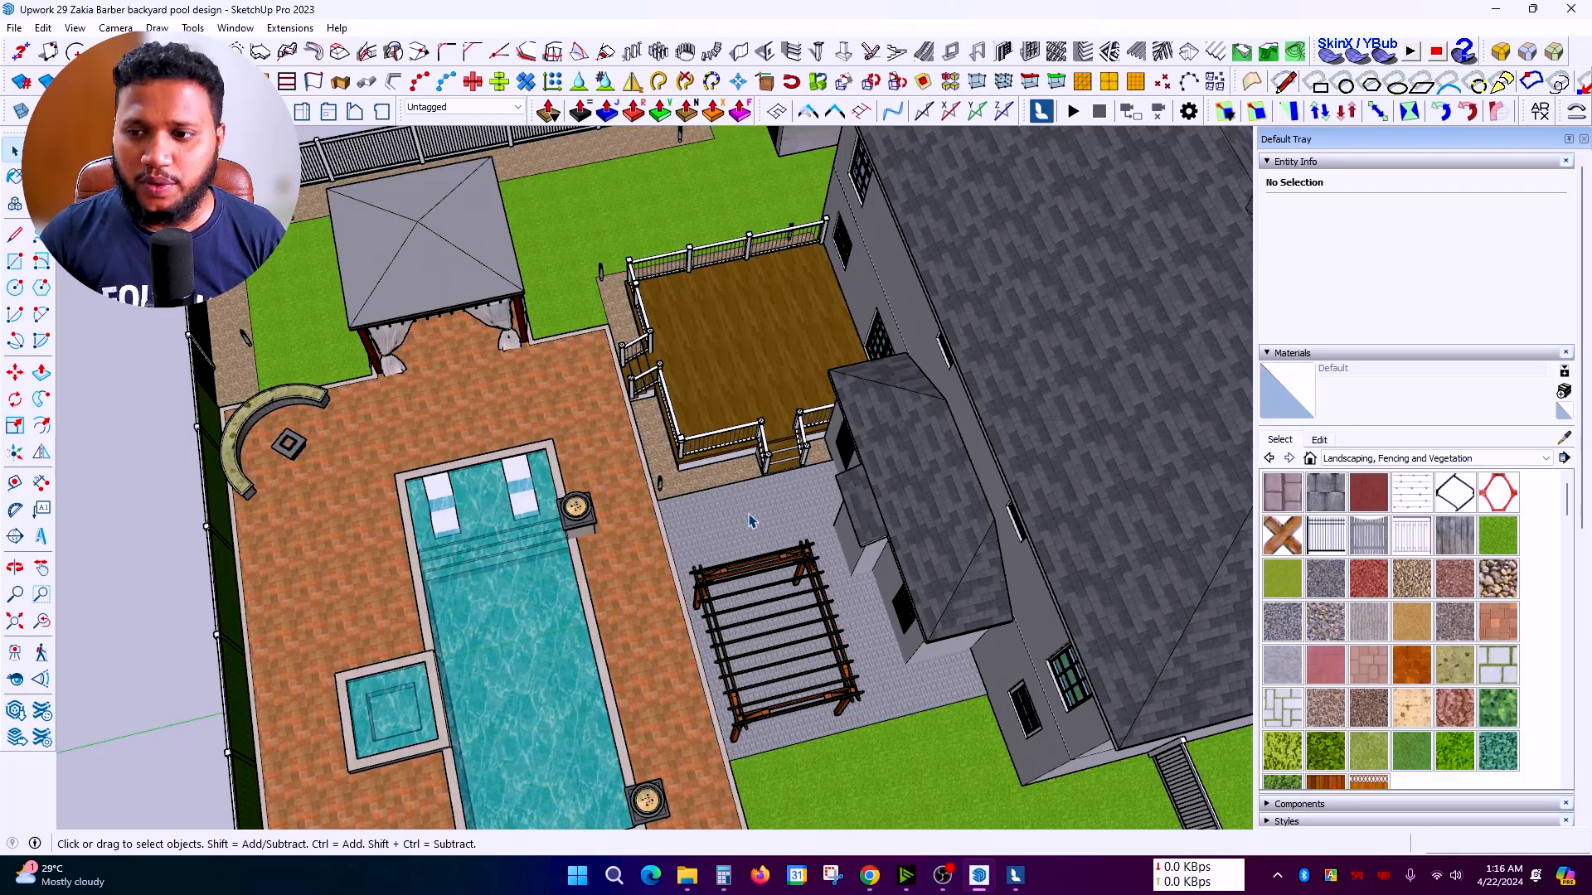
{"action": "scroll", "coordinate": [572, 461], "scroll_direction": "down", "scroll_amount": 5}
Step: View the house obliquely and from a higher side, then the whole yard from low
{"action": "middle_click_drag", "start_coordinate": [711, 497], "coordinate": [686, 325]}
{"action": "scroll", "coordinate": [912, 357], "scroll_direction": "up", "scroll_amount": 8}
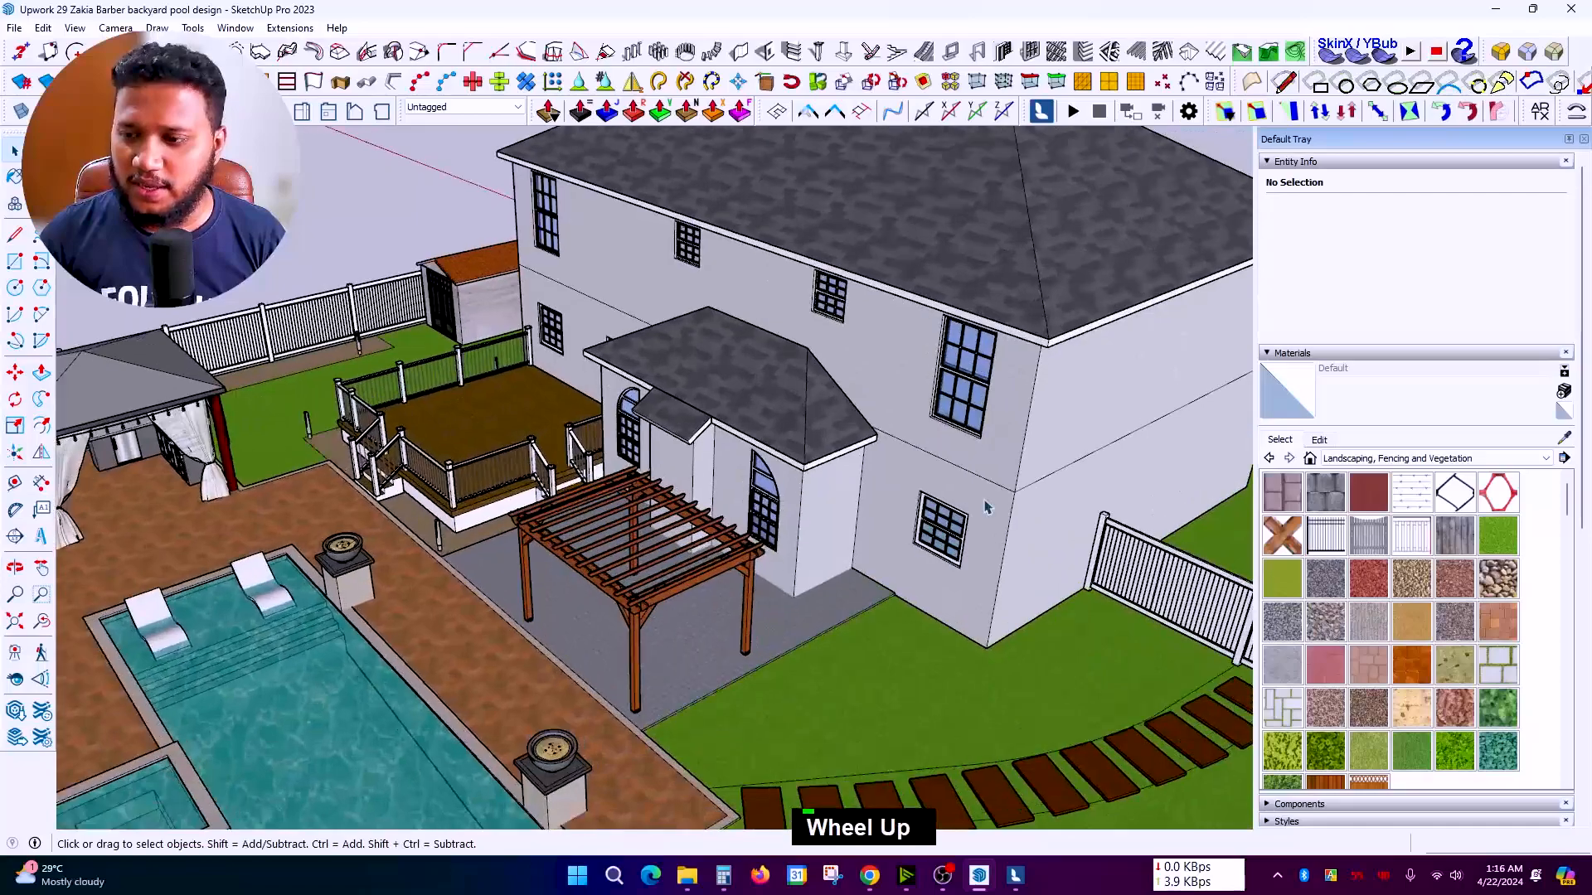
{"action": "scroll", "coordinate": [1134, 387], "scroll_direction": "up", "scroll_amount": 3}
{"action": "scroll", "coordinate": [912, 365], "scroll_direction": "down", "scroll_amount": 1}
{"action": "scroll", "coordinate": [726, 339], "scroll_direction": "up", "scroll_amount": 2}
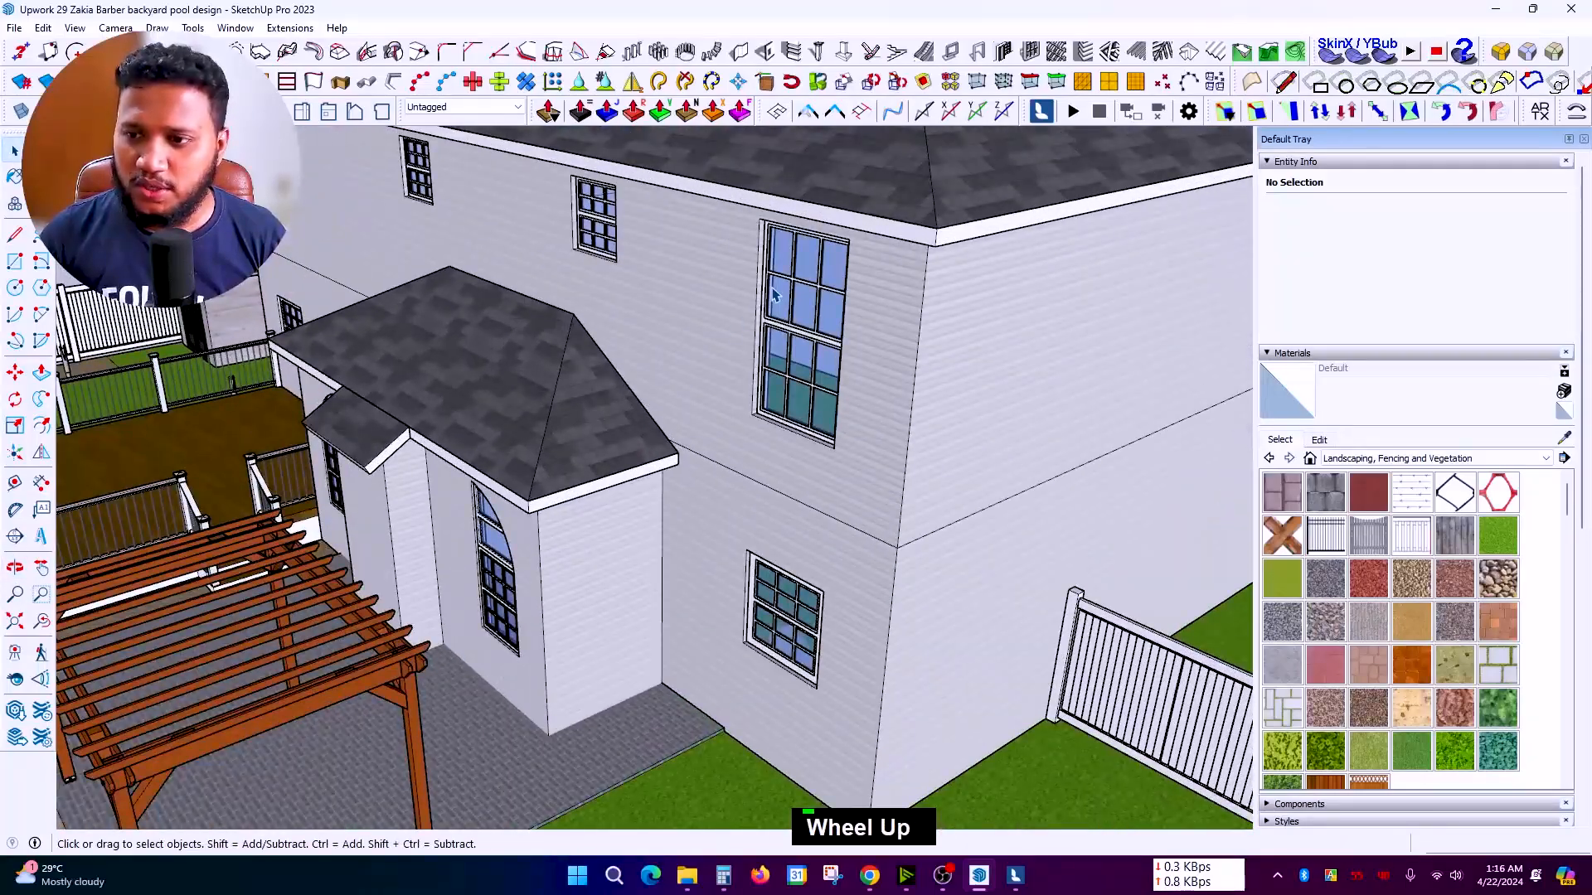
{"action": "scroll", "coordinate": [958, 381], "scroll_direction": "up", "scroll_amount": 1}
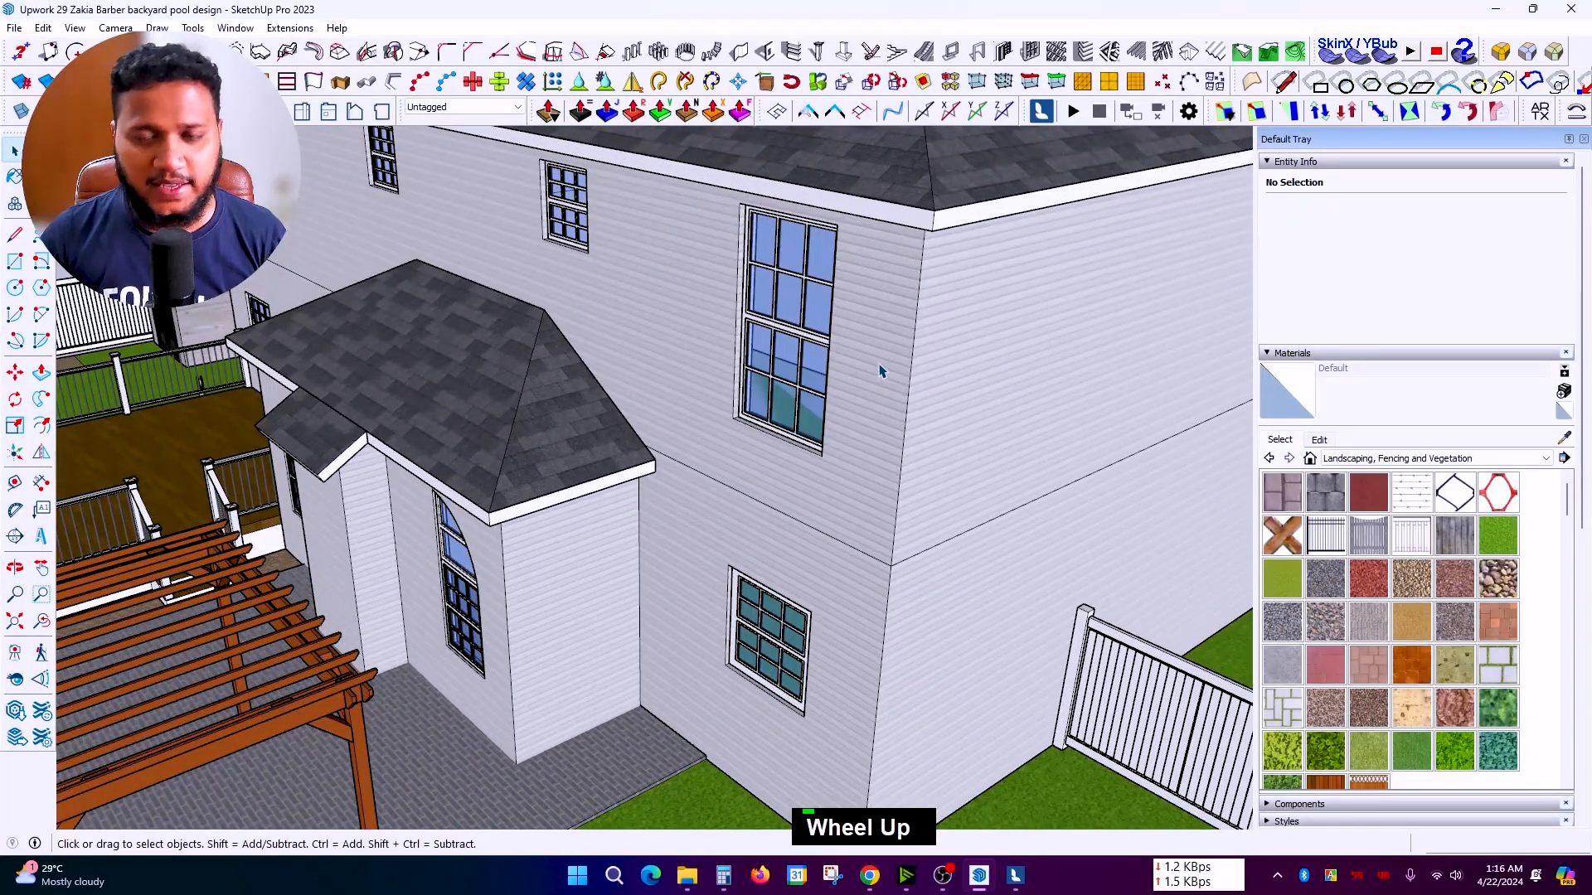
{"action": "scroll", "coordinate": [850, 433], "scroll_direction": "down", "scroll_amount": 2}
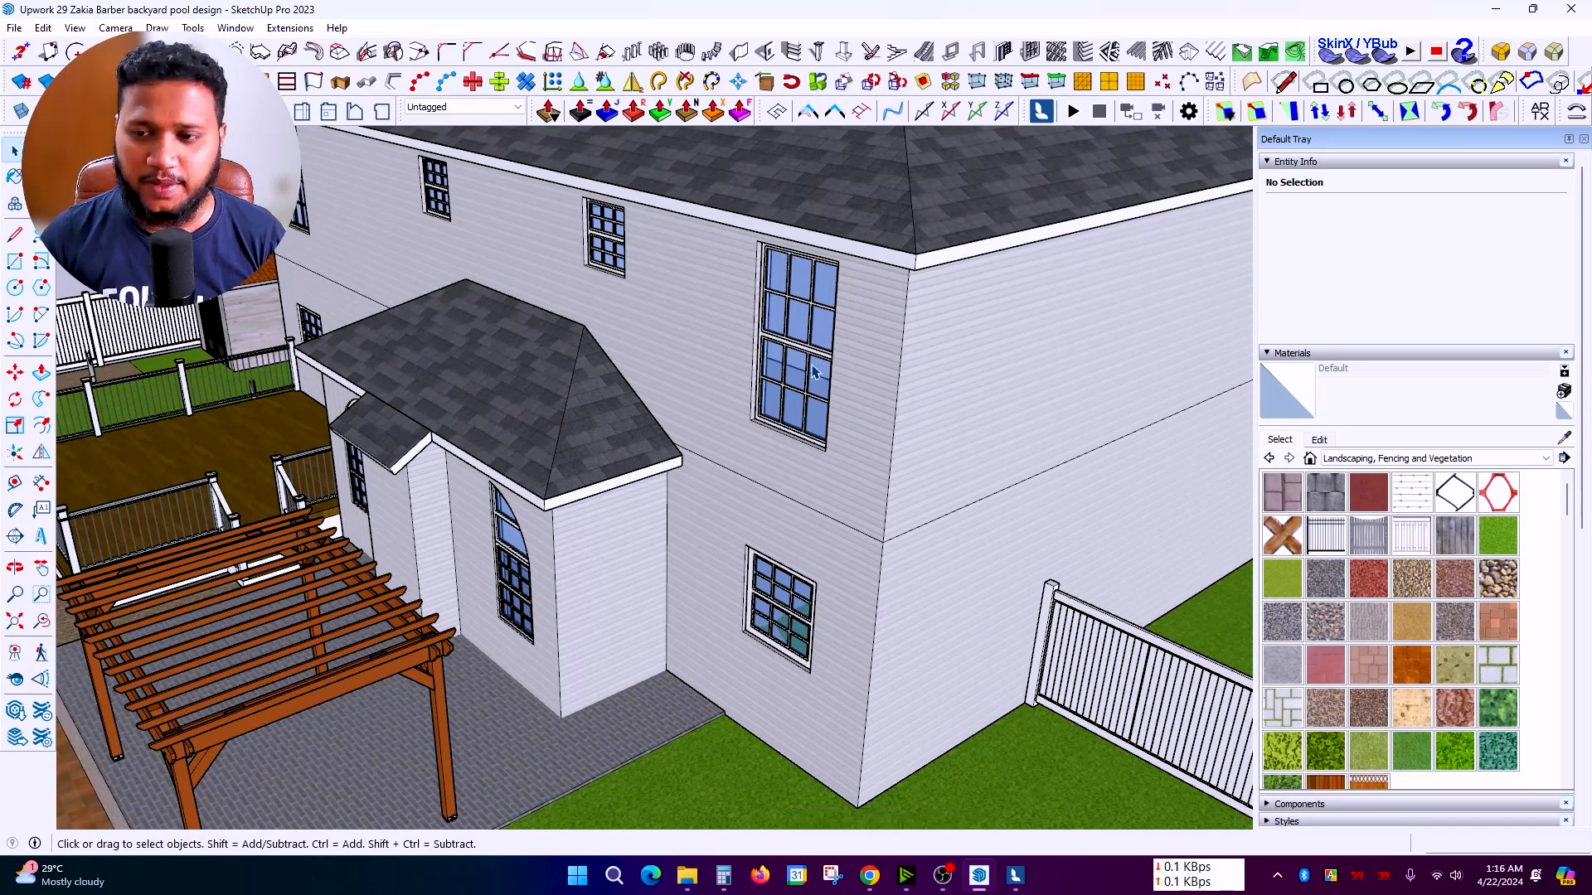
{"action": "scroll", "coordinate": [837, 352], "scroll_direction": "down", "scroll_amount": 4}
{"action": "middle_click_drag", "start_coordinate": [786, 401], "coordinate": [595, 530]}
{"action": "scroll", "coordinate": [595, 530], "scroll_direction": "down", "scroll_amount": 1}
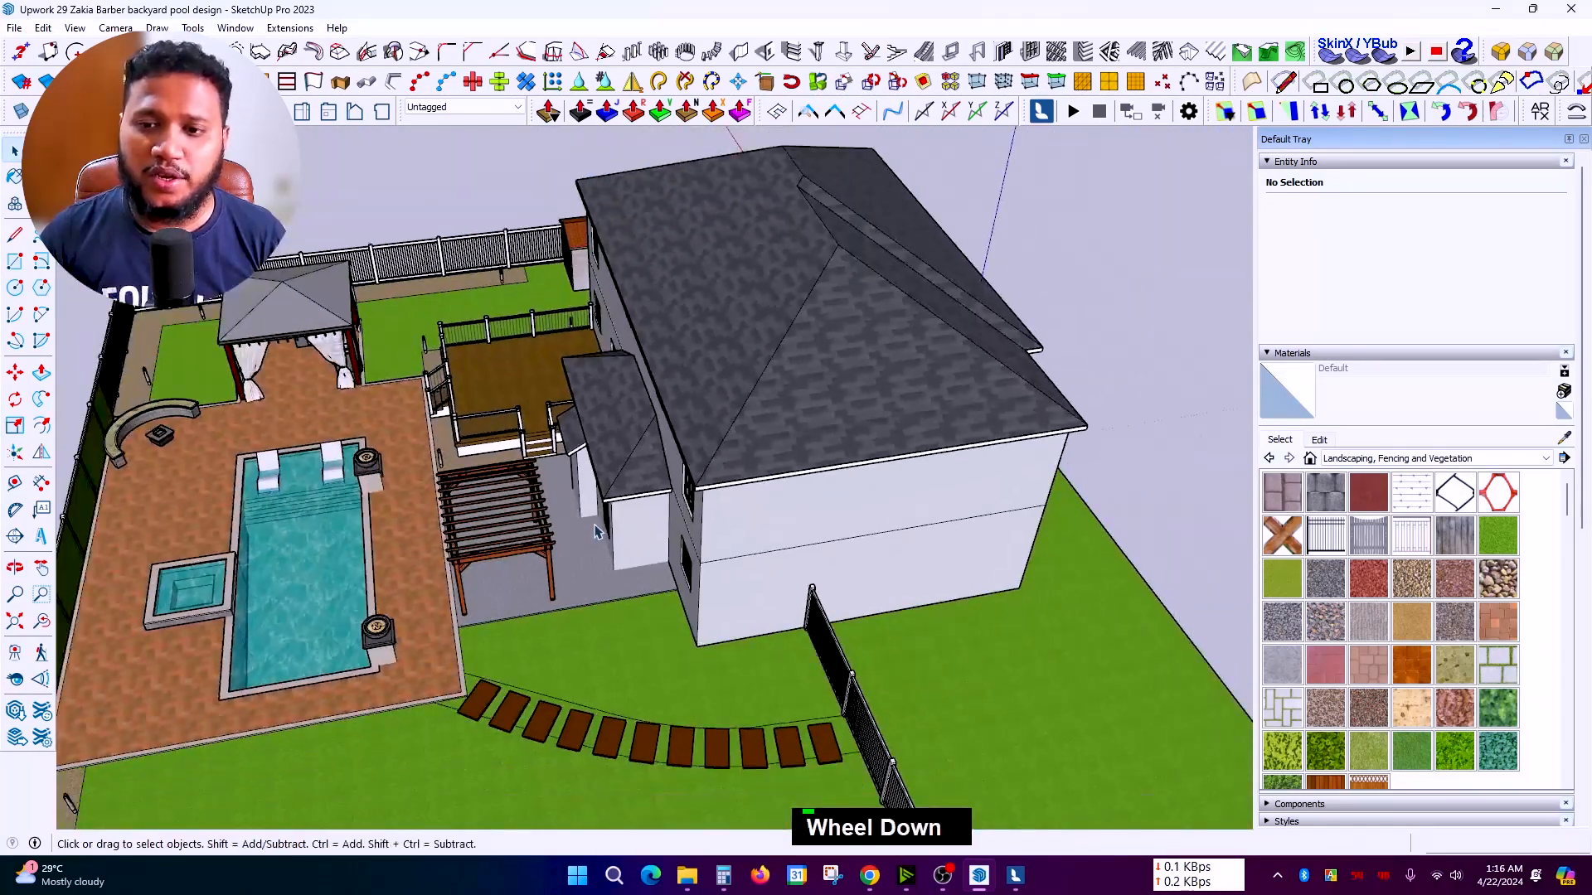
{"action": "scroll", "coordinate": [601, 529], "scroll_direction": "down", "scroll_amount": 2}
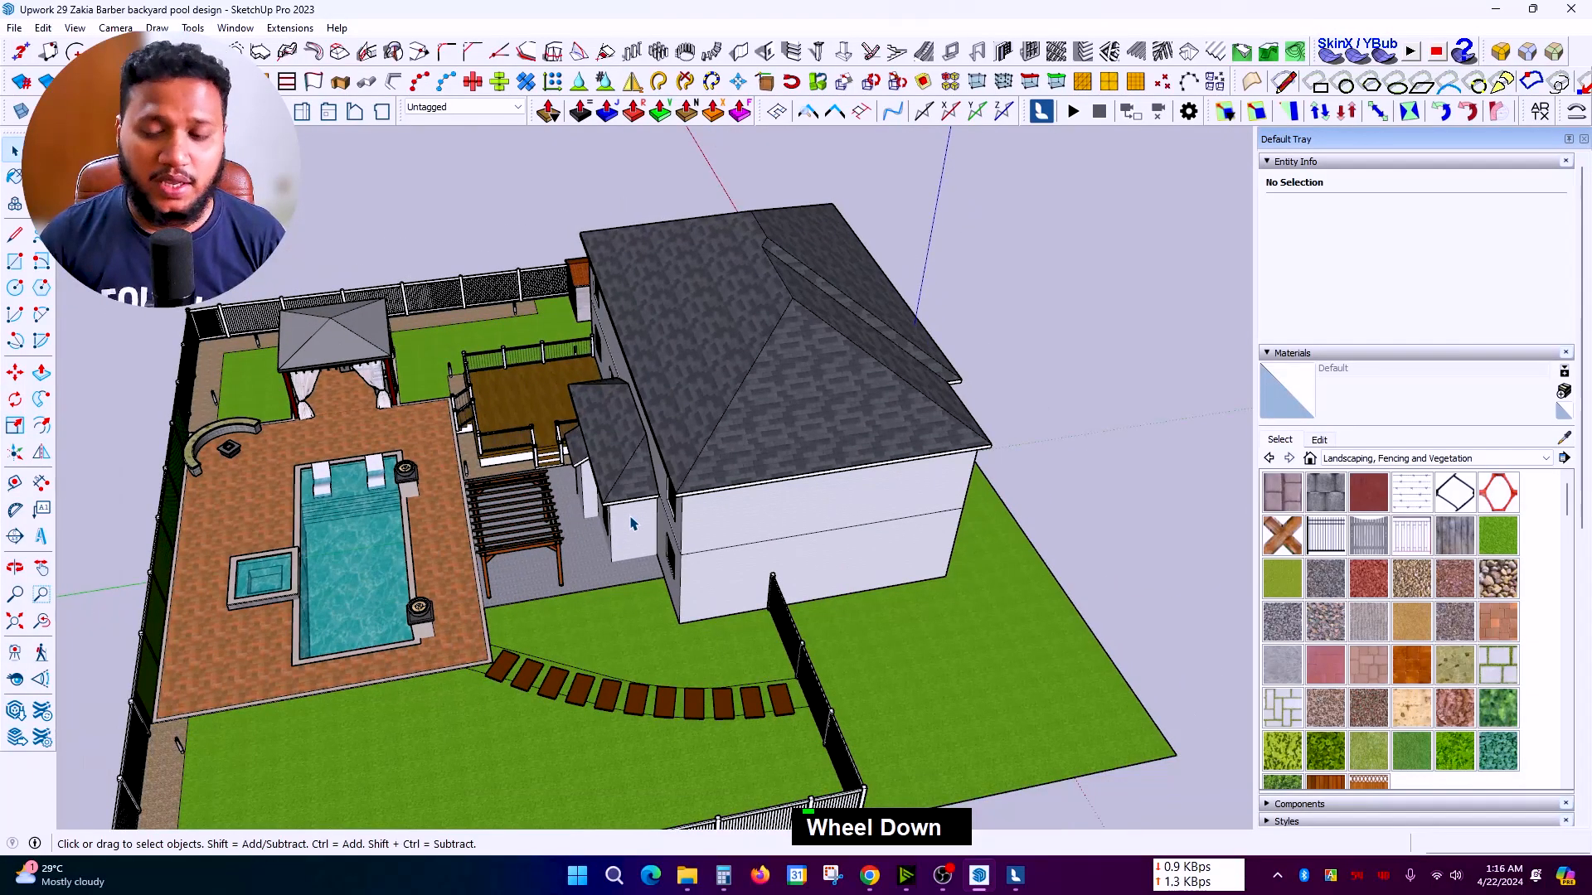
{"action": "scroll", "coordinate": [506, 738], "scroll_direction": "up", "scroll_amount": 3}
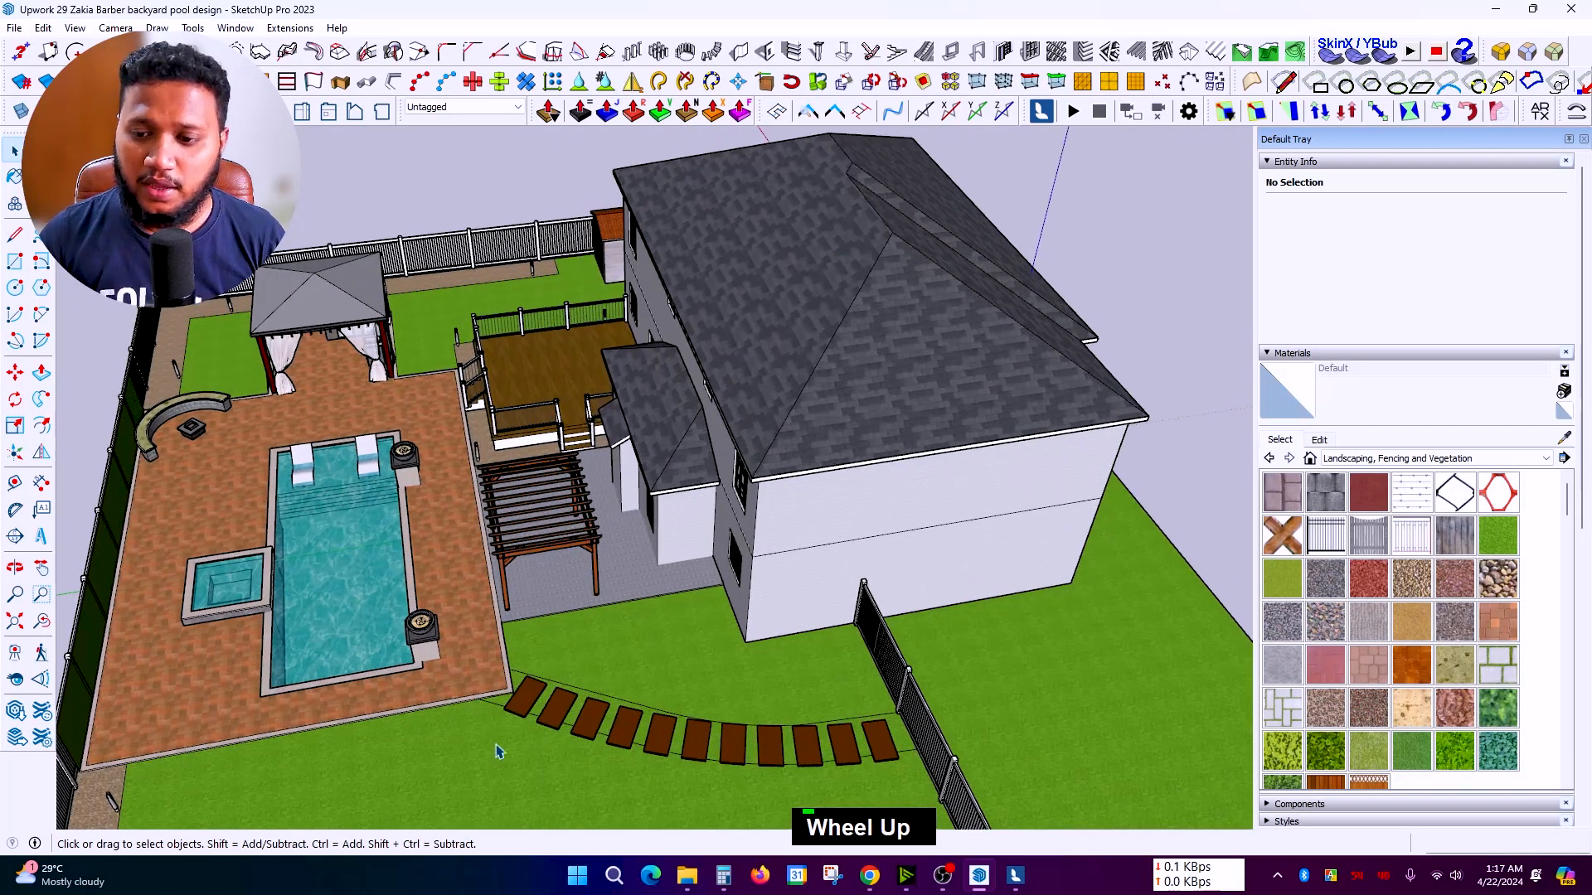
{"action": "scroll", "coordinate": [511, 742], "scroll_direction": "down", "scroll_amount": 1}
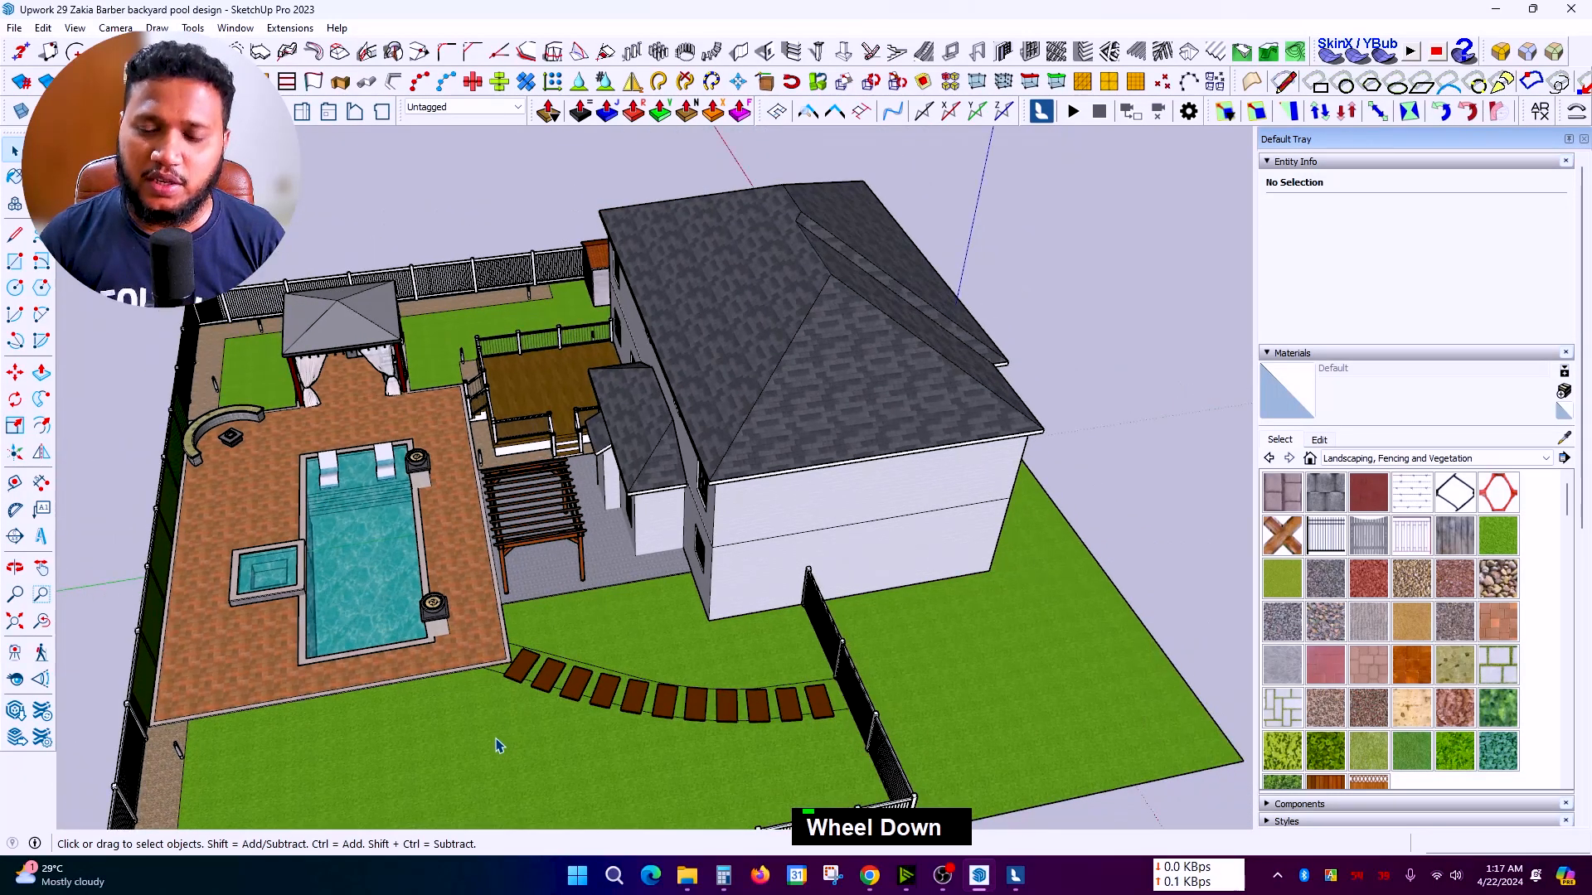
{"action": "middle_click_drag", "start_coordinate": [498, 736], "coordinate": [586, 698]}
{"action": "scroll", "coordinate": [585, 698], "scroll_direction": "down", "scroll_amount": 2}
{"action": "middle_click_drag", "start_coordinate": [735, 732], "coordinate": [686, 649]}
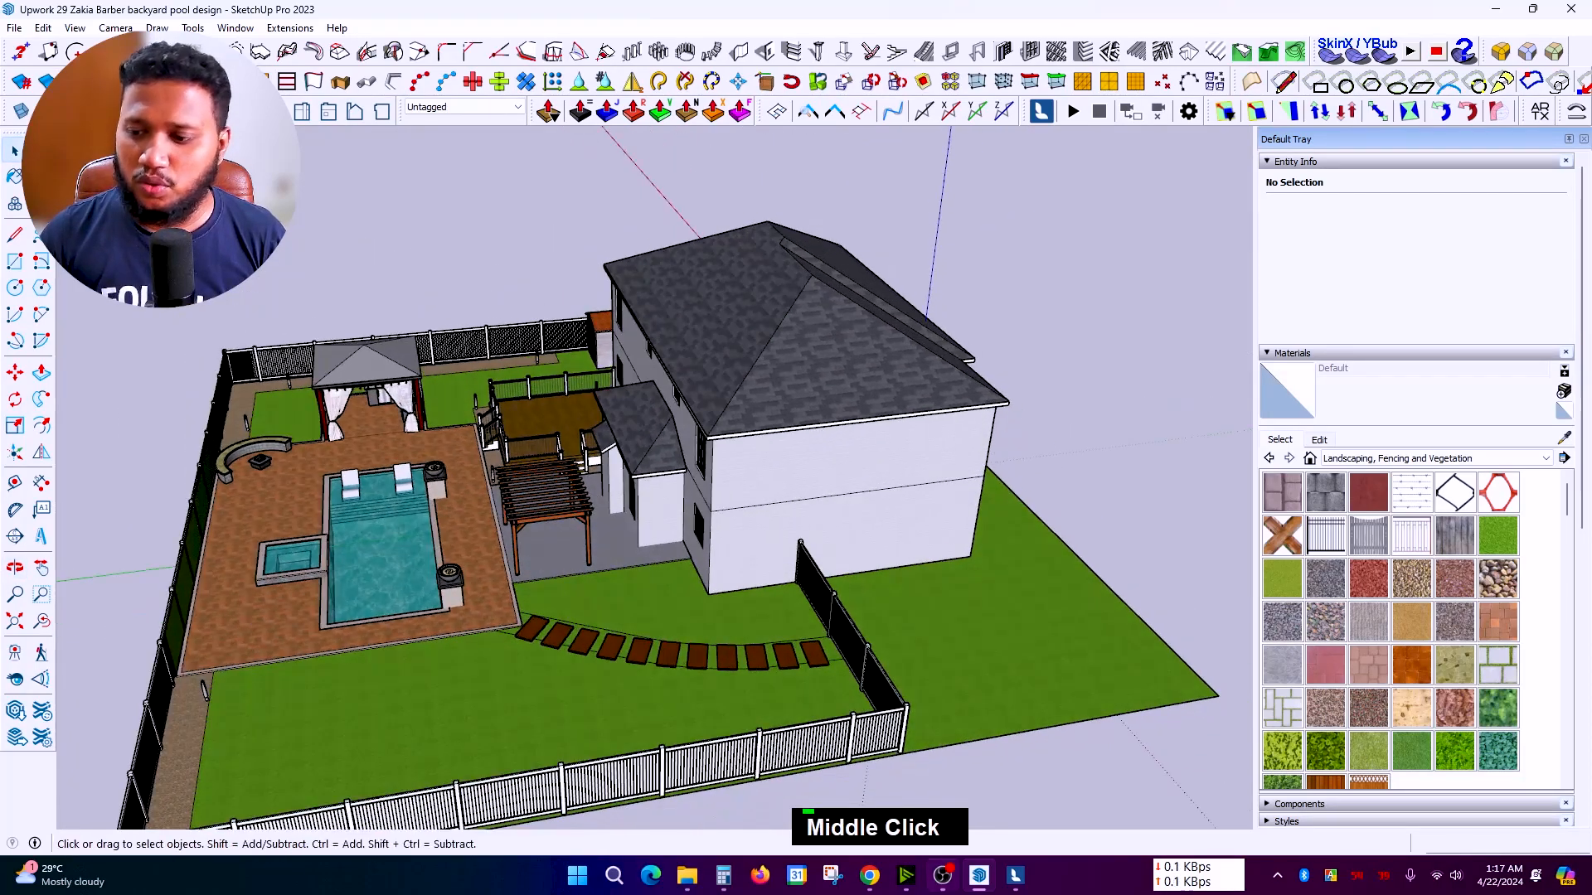
Step: Return to Lumion, aim the camera toward the horizon and open the Landscape tools
{"action": "left_click", "coordinate": [1015, 876]}
{"action": "scroll", "coordinate": [874, 726], "scroll_direction": "up", "scroll_amount": 1}
{"action": "mouse_move", "coordinate": [874, 726]}
{"action": "right_mouse_down"}
{"action": "mouse_move", "coordinate": [856, 660]}
{"action": "mouse_move", "coordinate": [828, 711]}
{"action": "right_mouse_up"}
{"action": "scroll", "coordinate": [828, 711], "scroll_direction": "up", "scroll_amount": 1}
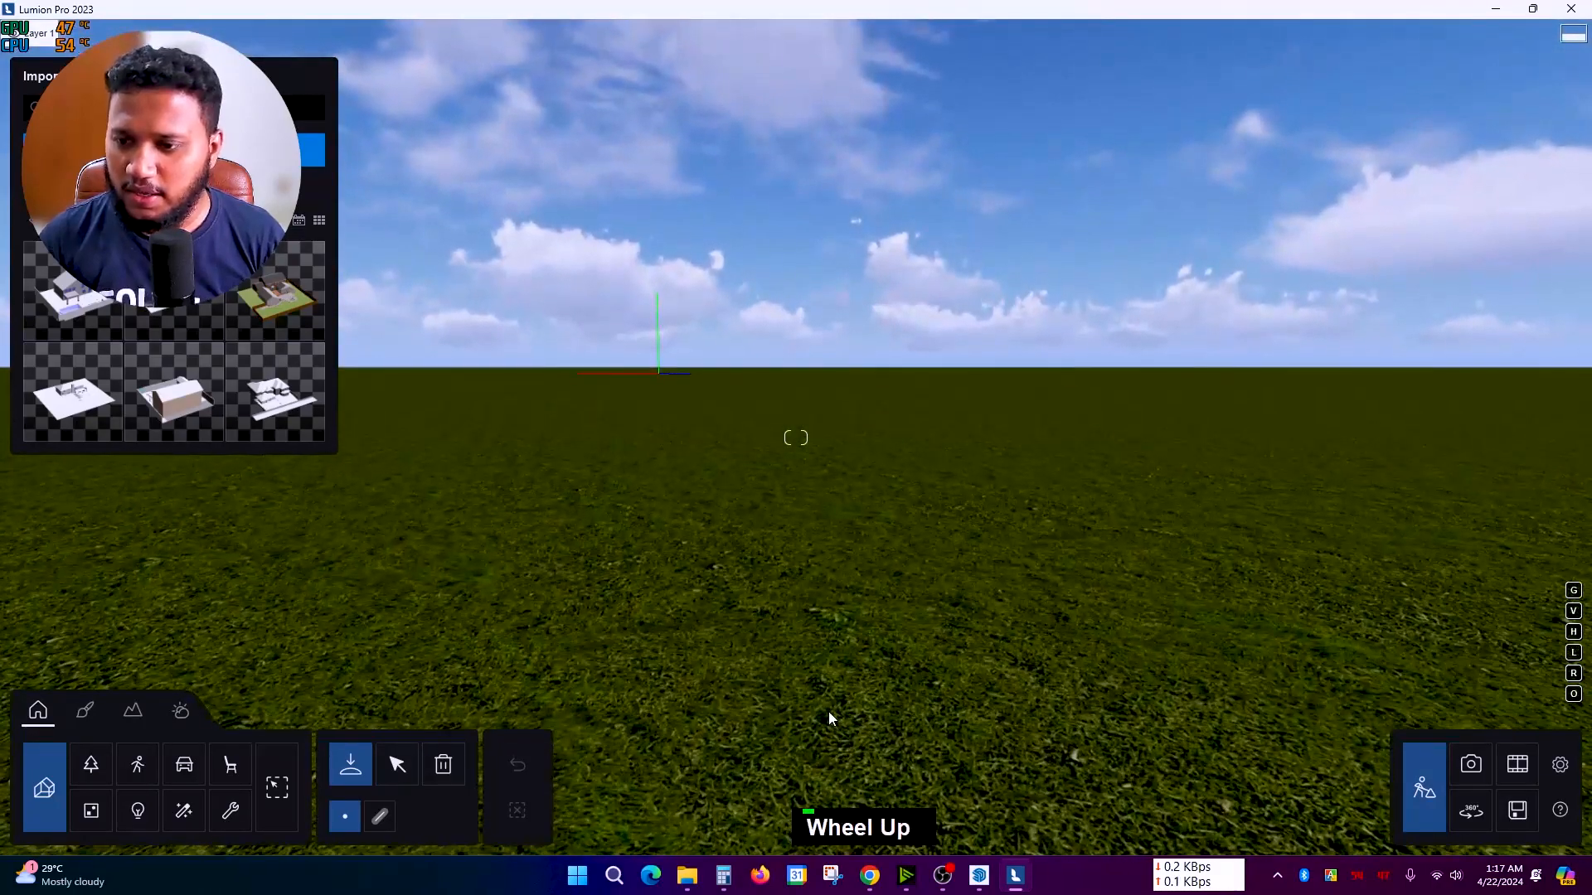
{"action": "left_click", "coordinate": [135, 716]}
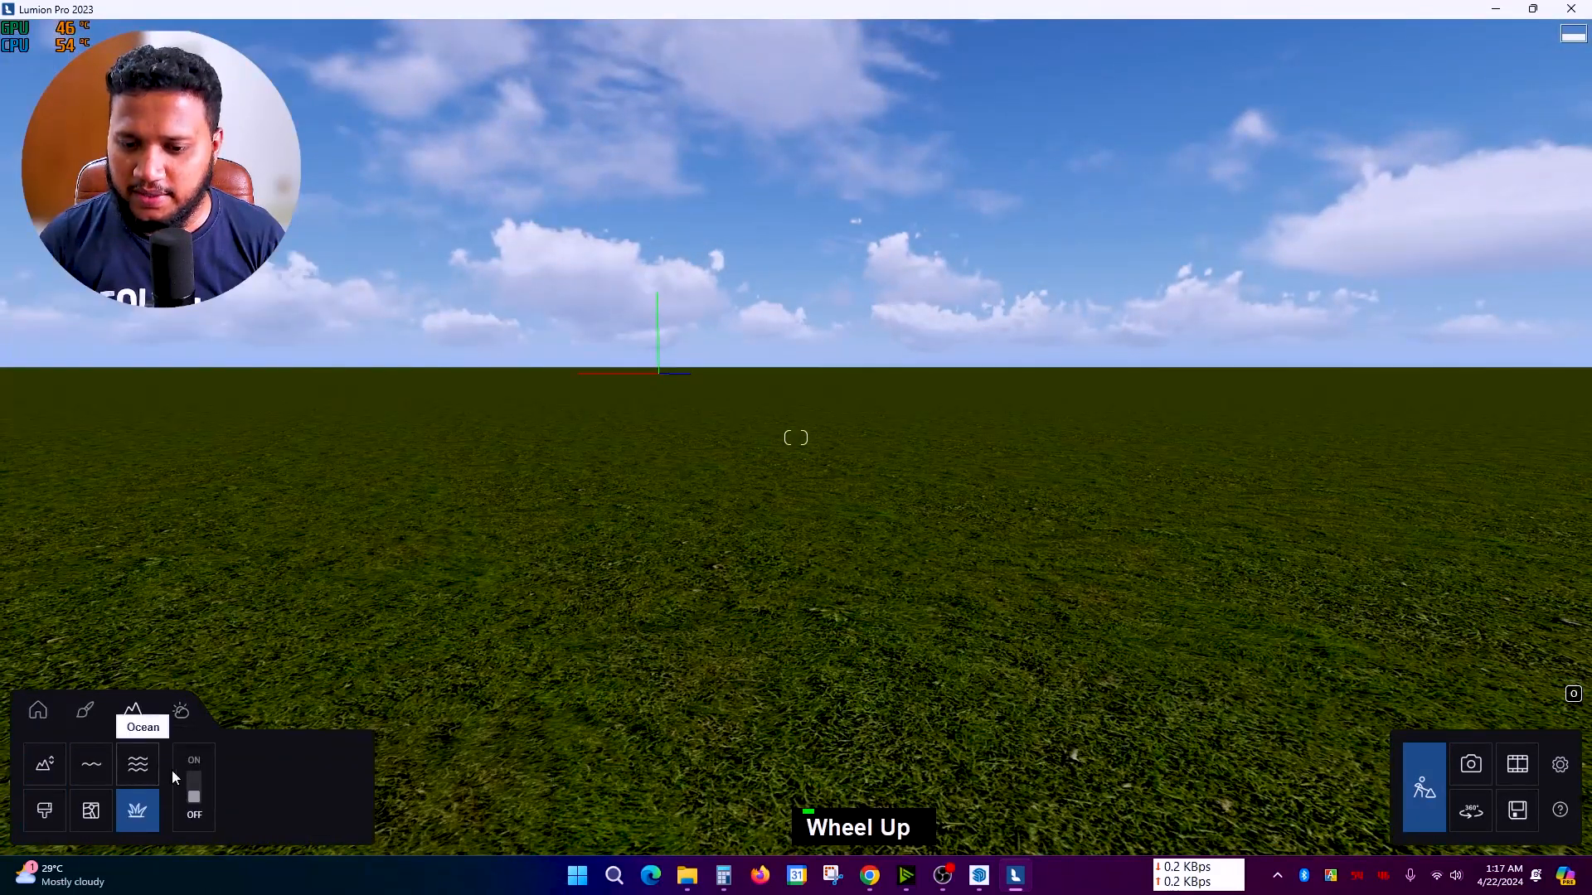
Step: Switch the Landscape Grass toggle to ON and tilt the camera up to show more sky
{"action": "left_click", "coordinate": [194, 798]}
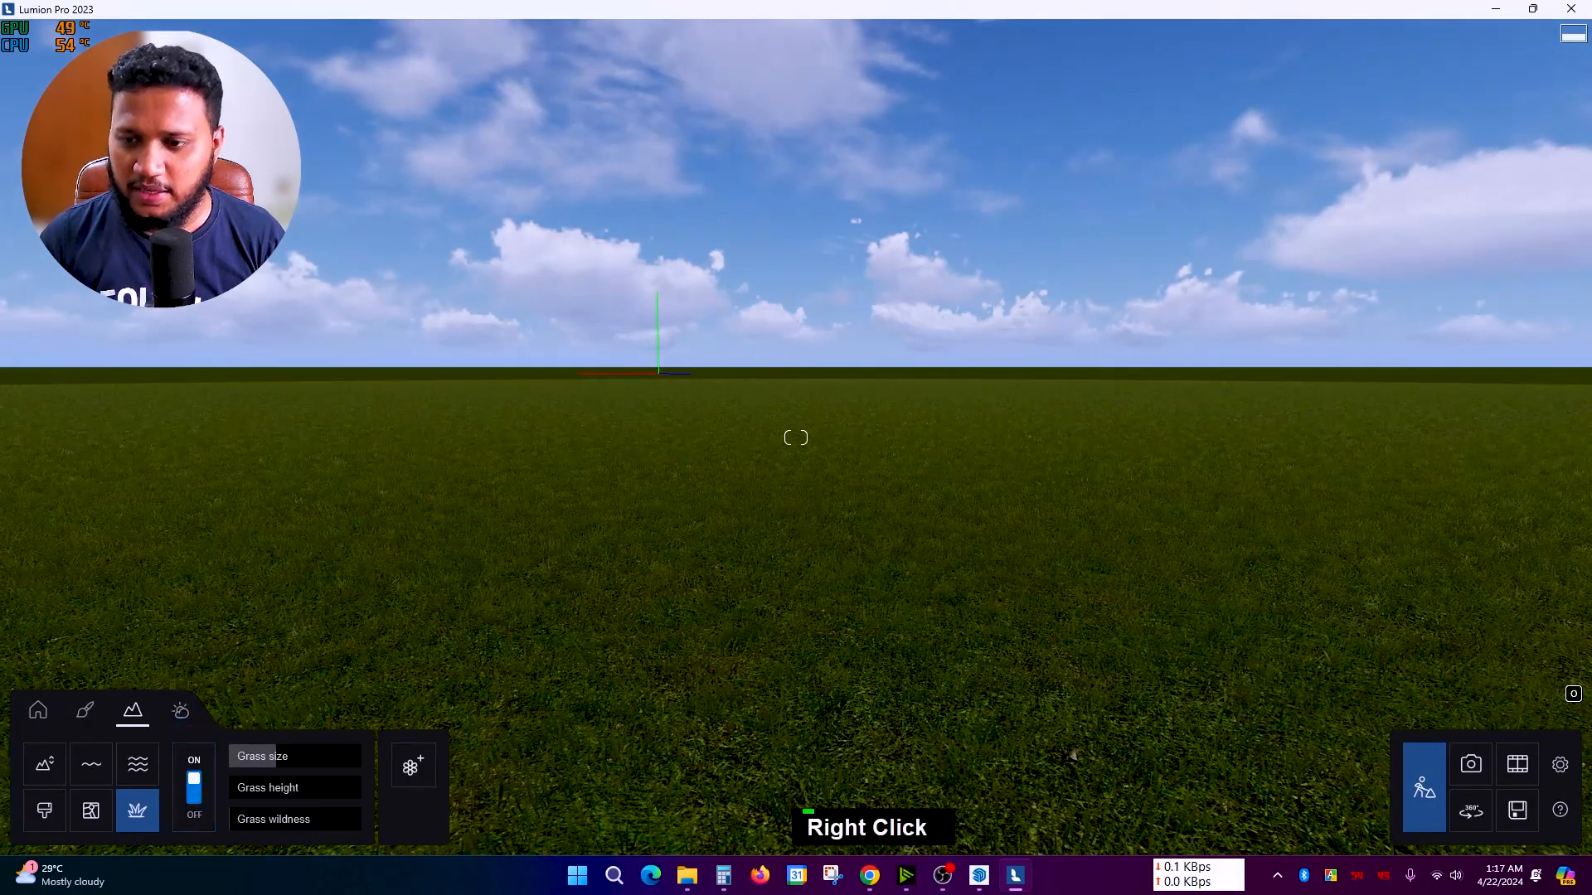
{"action": "right_click_drag", "start_coordinate": [728, 705], "coordinate": [728, 674]}
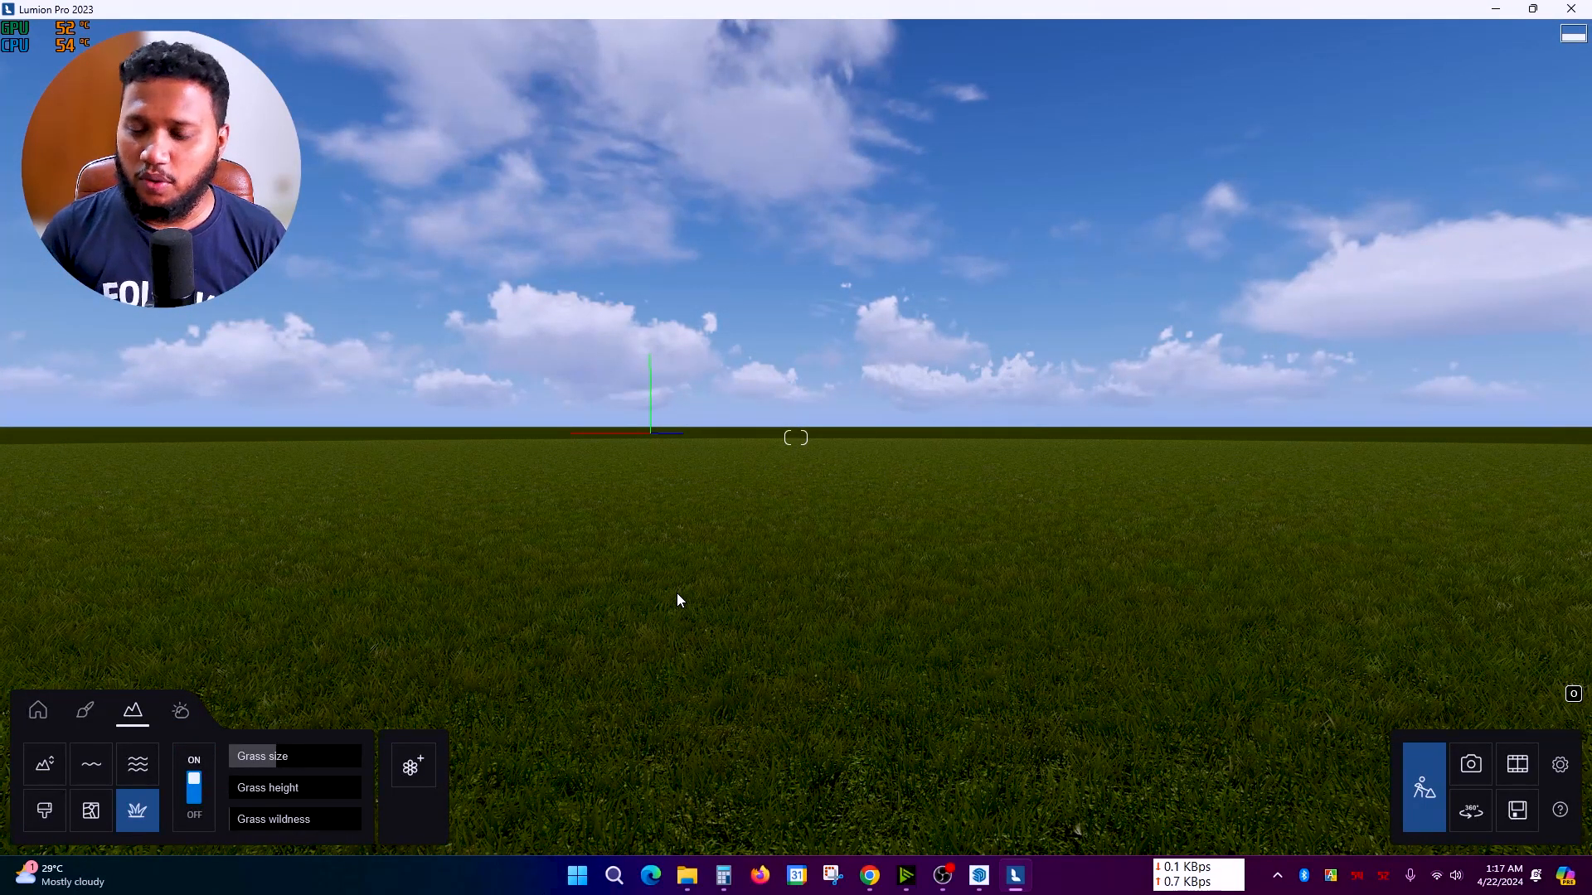
{"action": "left_click", "coordinate": [979, 879]}
Step: Orbit the SketchUp model from its underside around toward the fence
{"action": "middle_click_drag", "start_coordinate": [846, 606], "coordinate": [838, 401]}
{"action": "scroll", "coordinate": [917, 508], "scroll_direction": "up", "scroll_amount": 5}
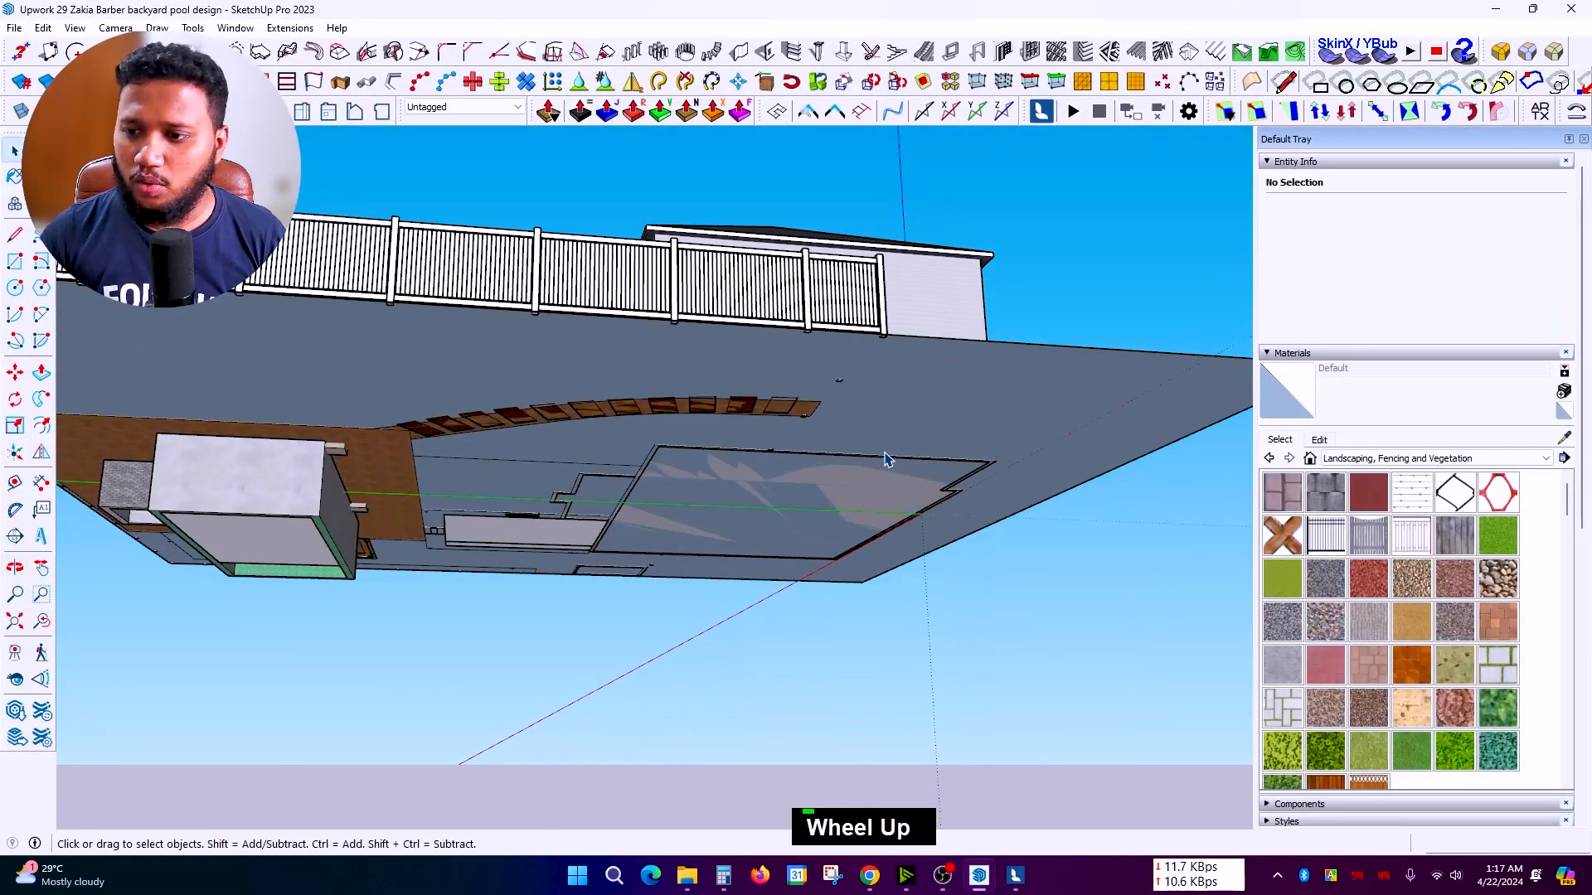
{"action": "scroll", "coordinate": [945, 535], "scroll_direction": "up", "scroll_amount": 10}
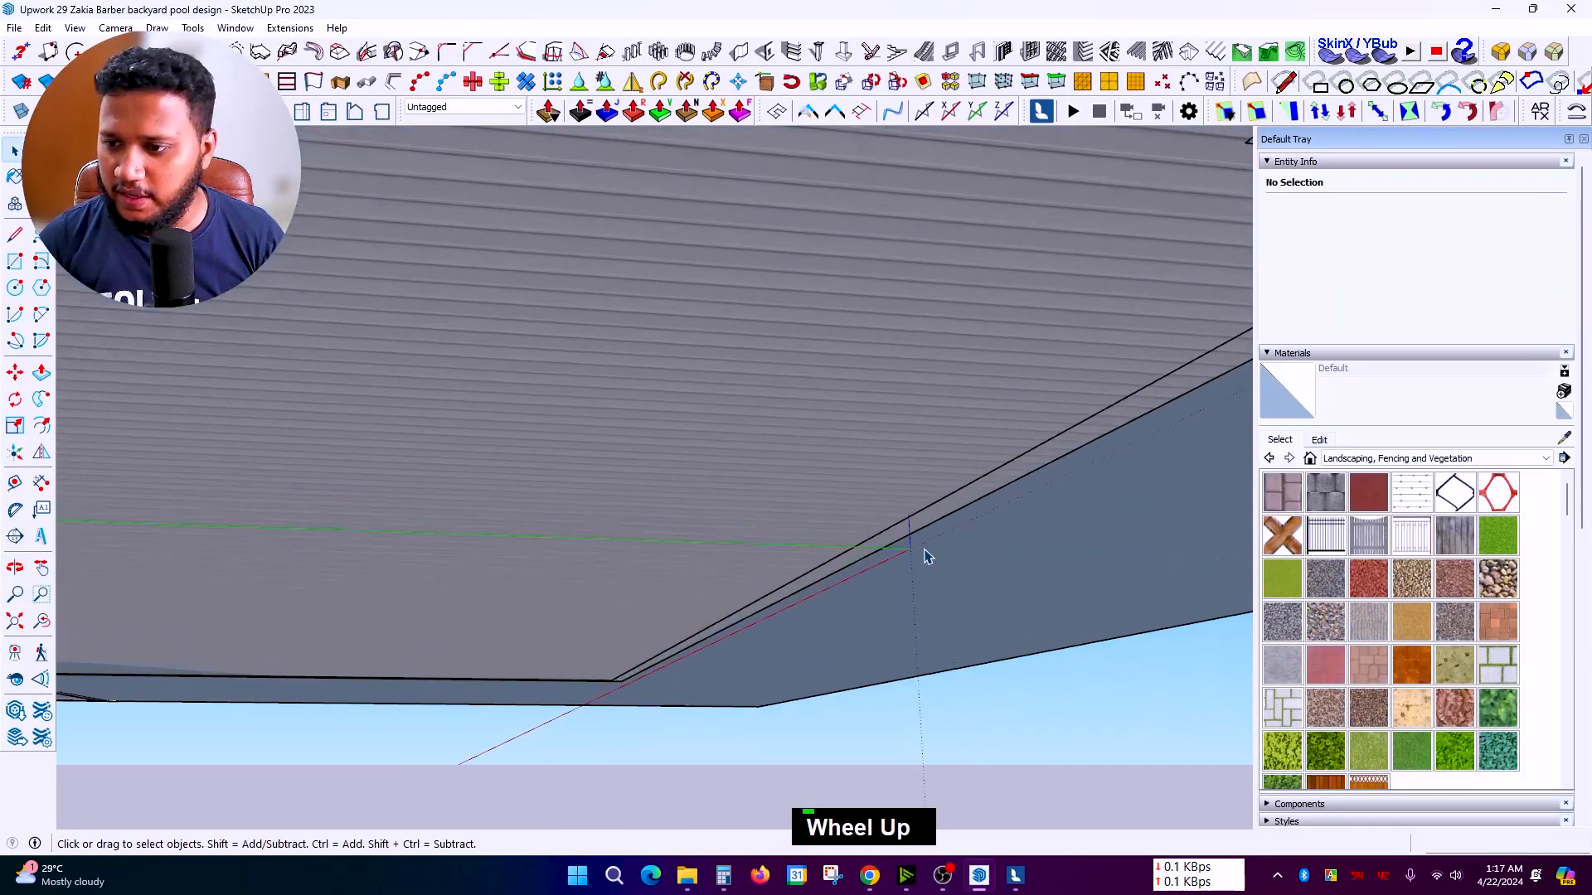
{"action": "scroll", "coordinate": [907, 561], "scroll_direction": "up", "scroll_amount": 5}
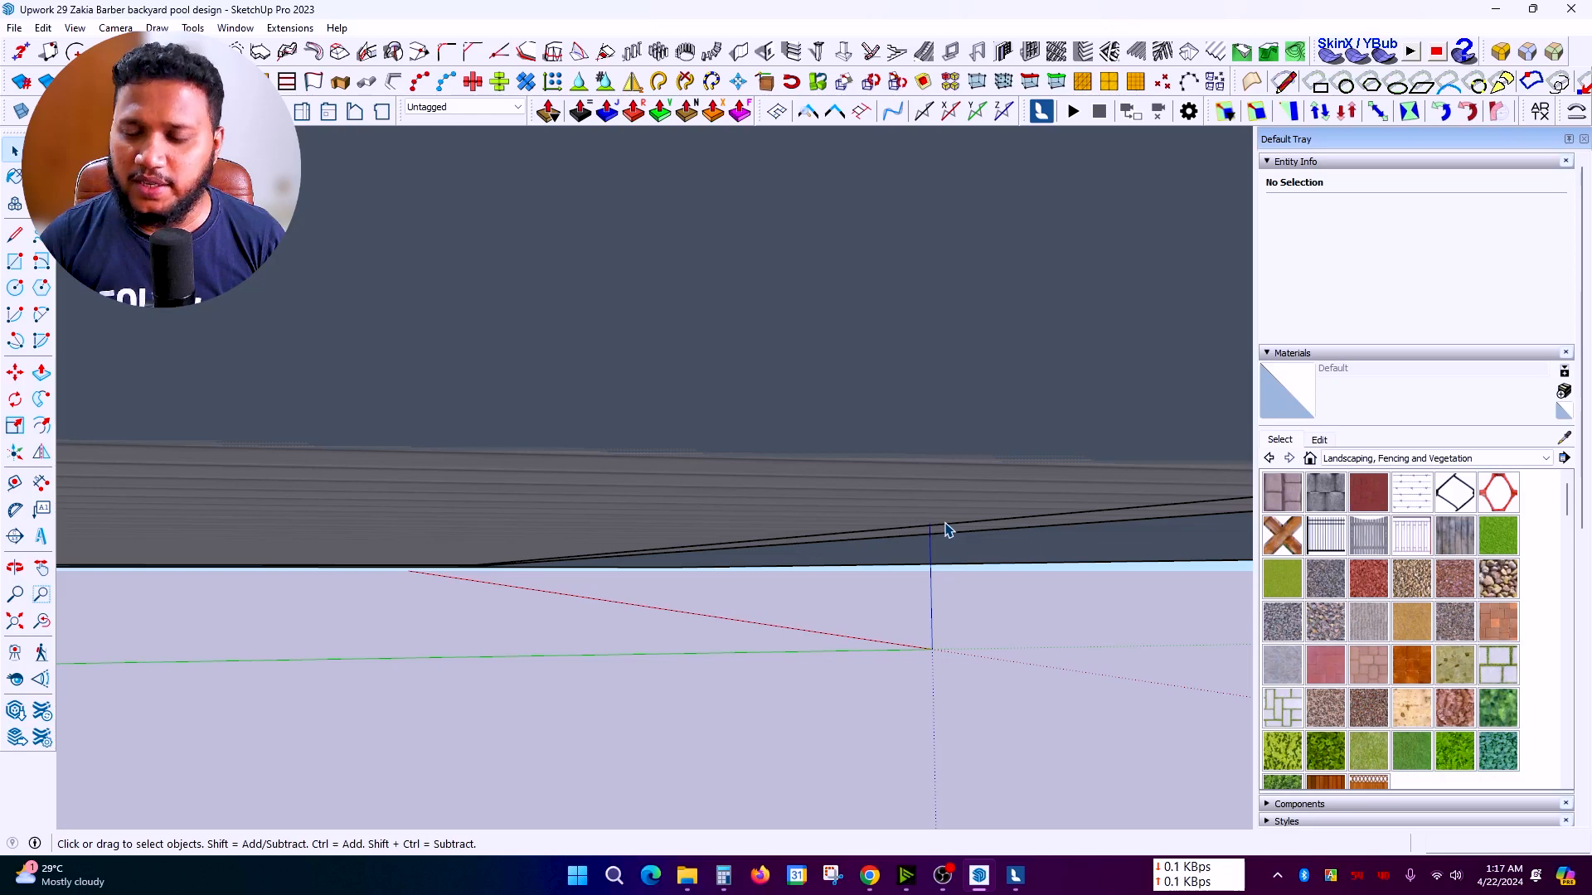
{"action": "middle_click_drag", "start_coordinate": [948, 531], "coordinate": [871, 700]}
{"action": "scroll", "coordinate": [813, 580], "scroll_direction": "down", "scroll_amount": 10}
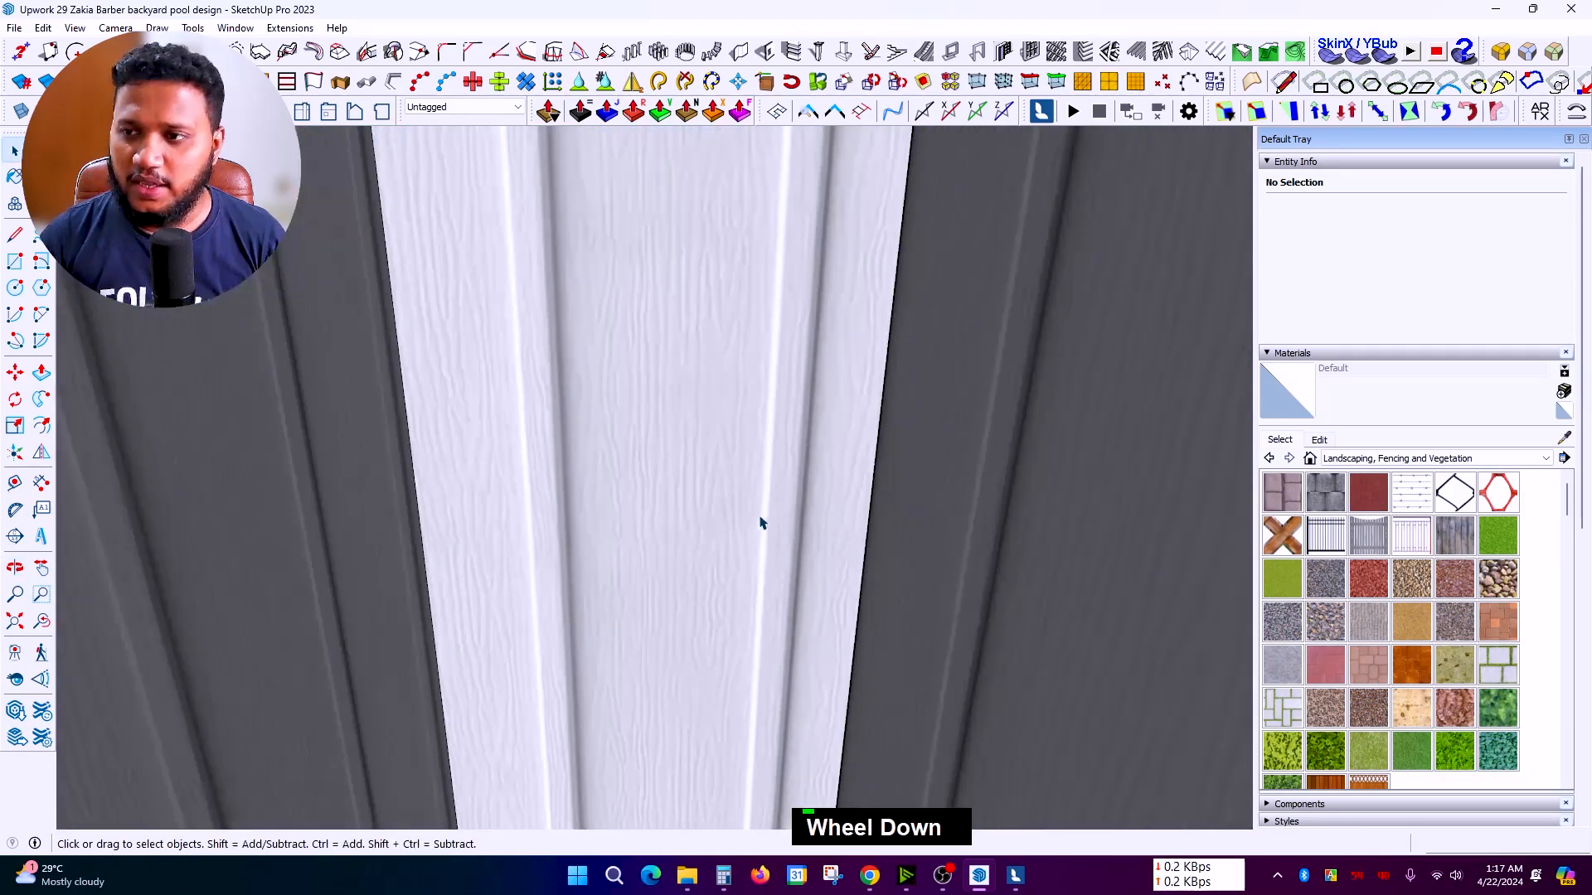
{"action": "scroll", "coordinate": [812, 497], "scroll_direction": "down", "scroll_amount": 5}
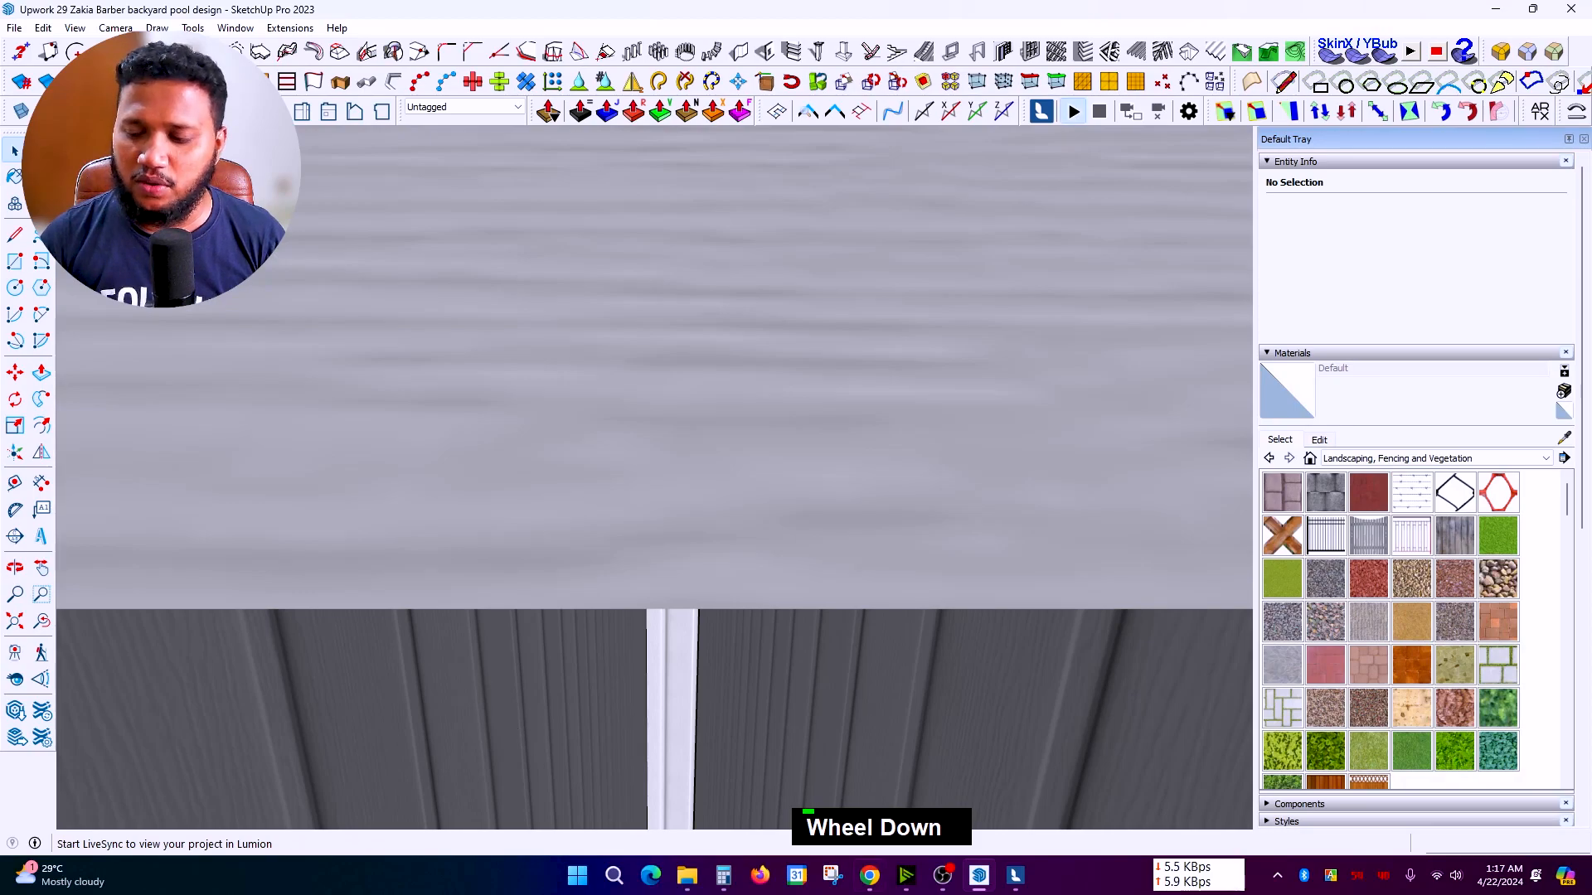
Step: Start Lumion LiveSync and view the synced house from a raised Lumion camera
{"action": "left_click", "coordinate": [1014, 875]}
{"action": "scroll", "coordinate": [734, 531], "scroll_direction": "down", "scroll_amount": 3}
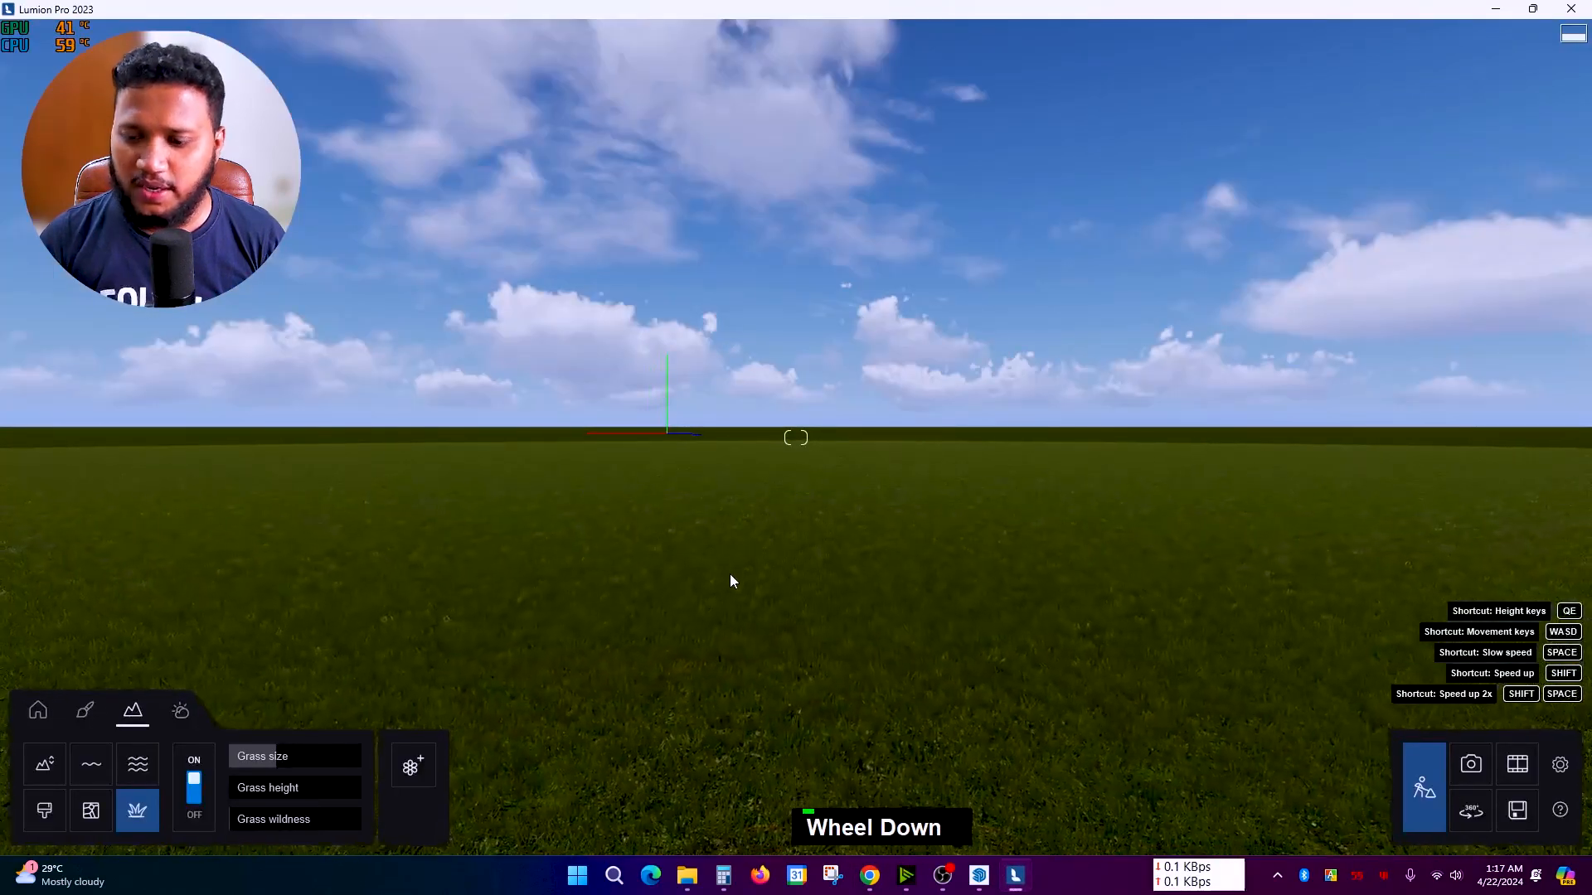
{"action": "key", "text": "q"}
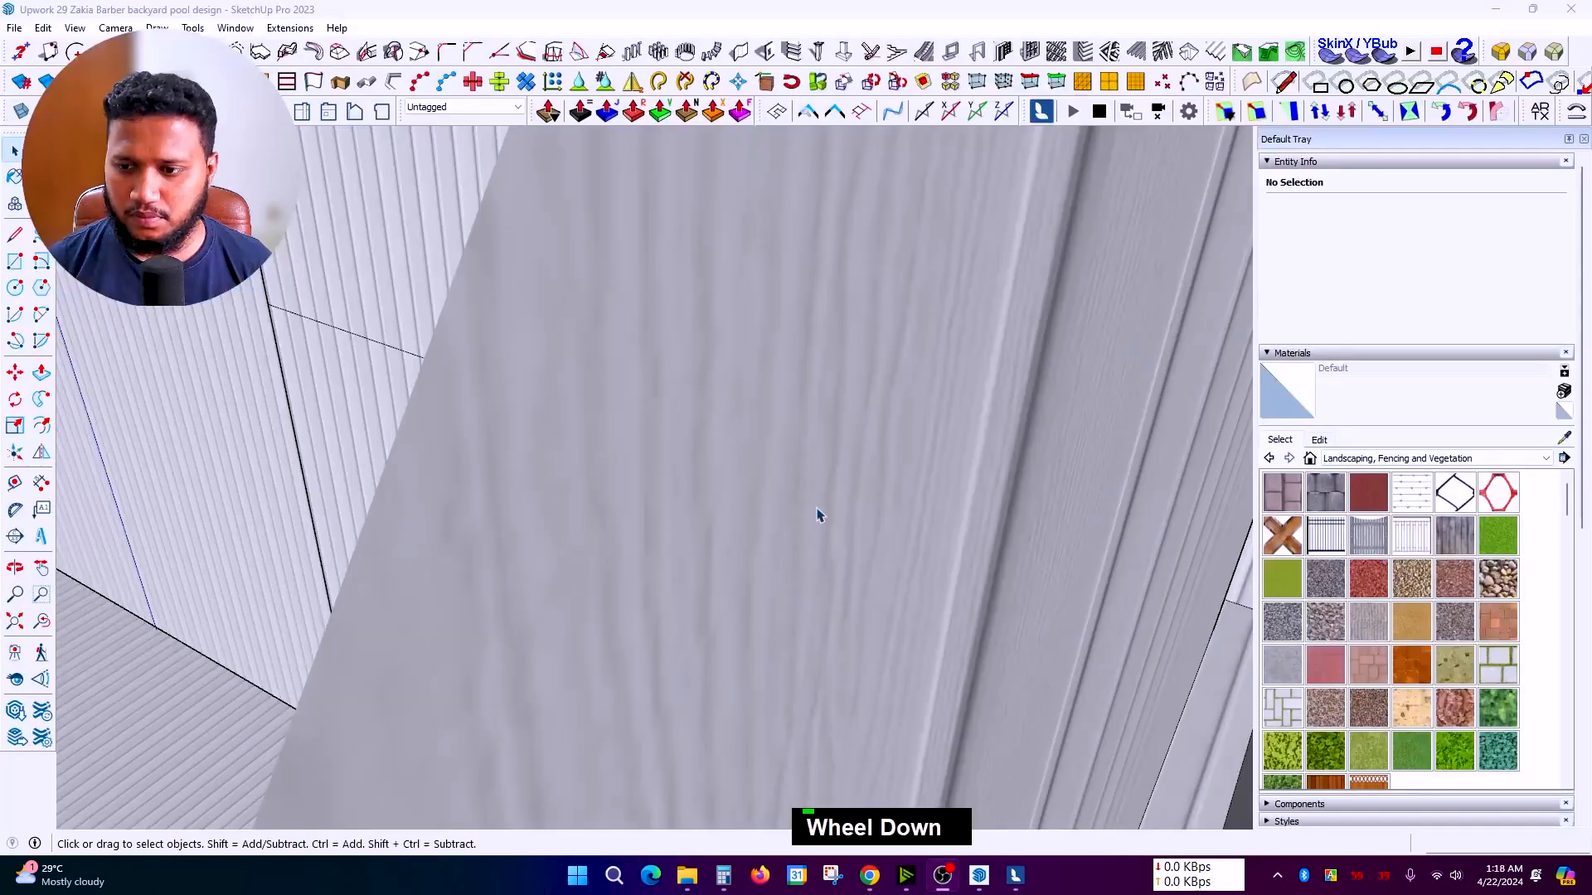
{"action": "scroll", "coordinate": [818, 514], "scroll_direction": "down", "scroll_amount": 8}
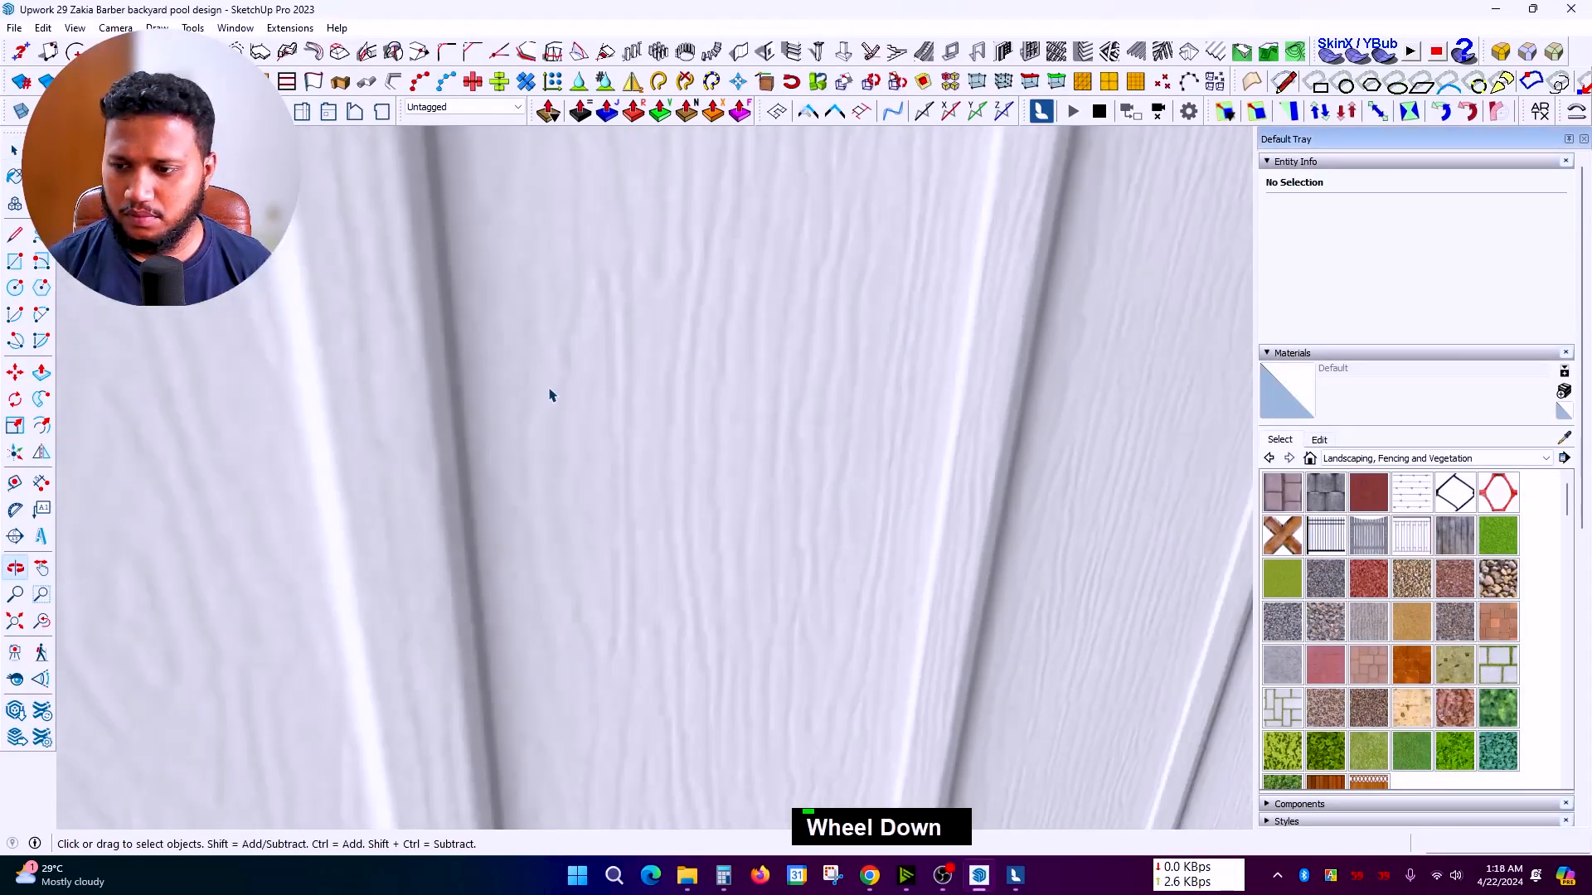
{"action": "scroll", "coordinate": [556, 398], "scroll_direction": "down", "scroll_amount": 8}
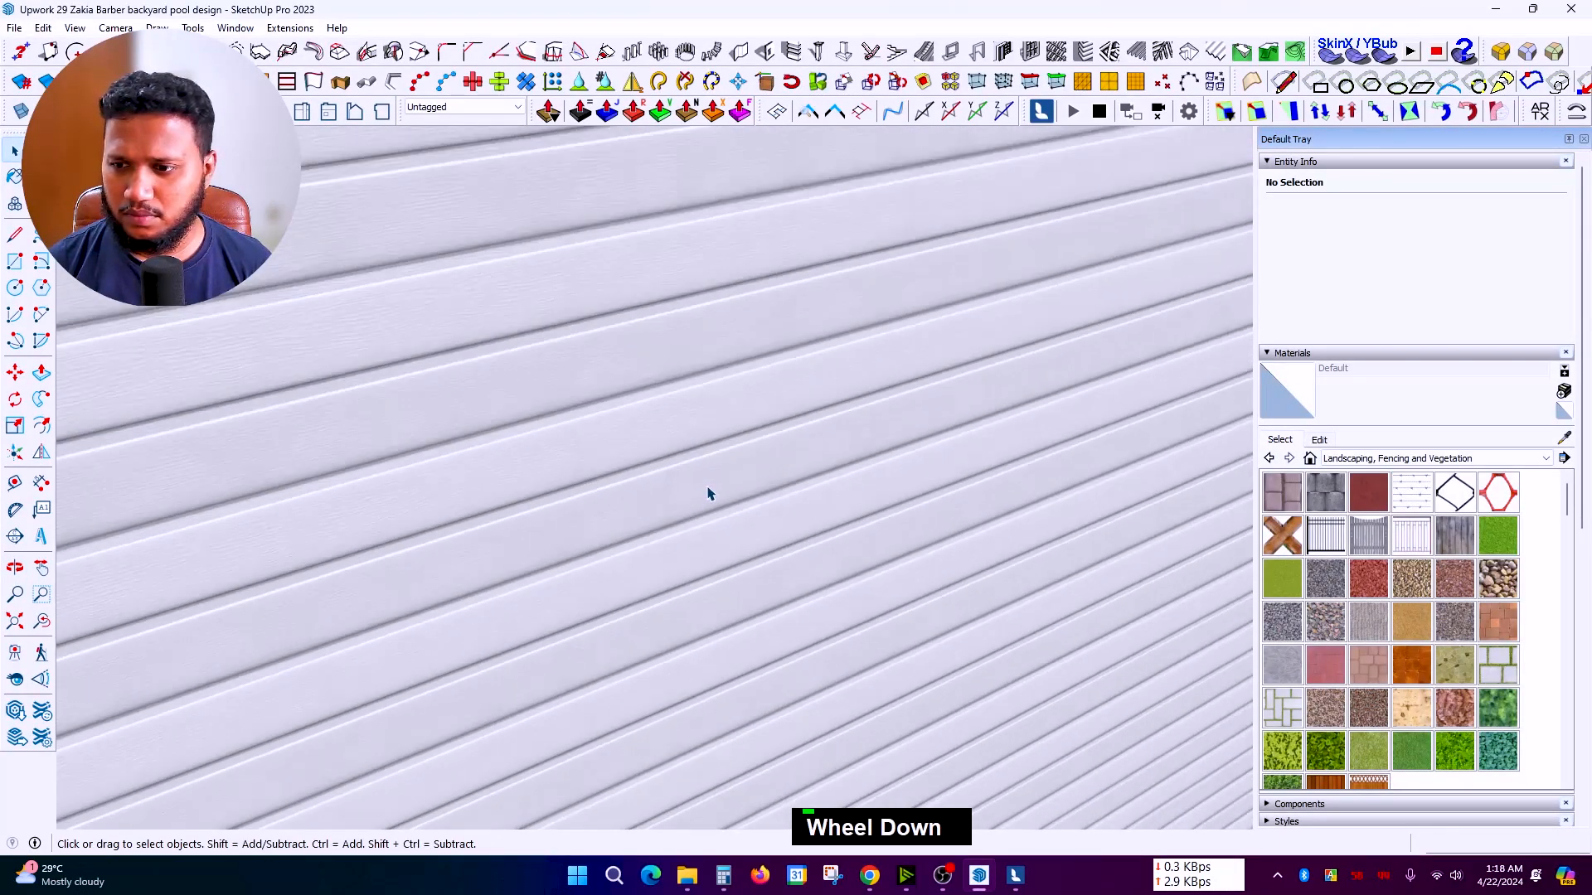
{"action": "scroll", "coordinate": [625, 451], "scroll_direction": "down", "scroll_amount": 5}
{"action": "left_click", "coordinate": [1013, 876]}
Step: Look around the synced house in Lumion, then return to SketchUp
{"action": "scroll", "coordinate": [852, 441], "scroll_direction": "down", "scroll_amount": 3}
{"action": "right_click", "coordinate": [852, 441]}
{"action": "scroll", "coordinate": [932, 592], "scroll_direction": "up", "scroll_amount": 5}
{"action": "scroll", "coordinate": [982, 645], "scroll_direction": "up", "scroll_amount": 2}
{"action": "left_click", "coordinate": [979, 877]}
{"action": "scroll", "coordinate": [934, 299], "scroll_direction": "down", "scroll_amount": 6}
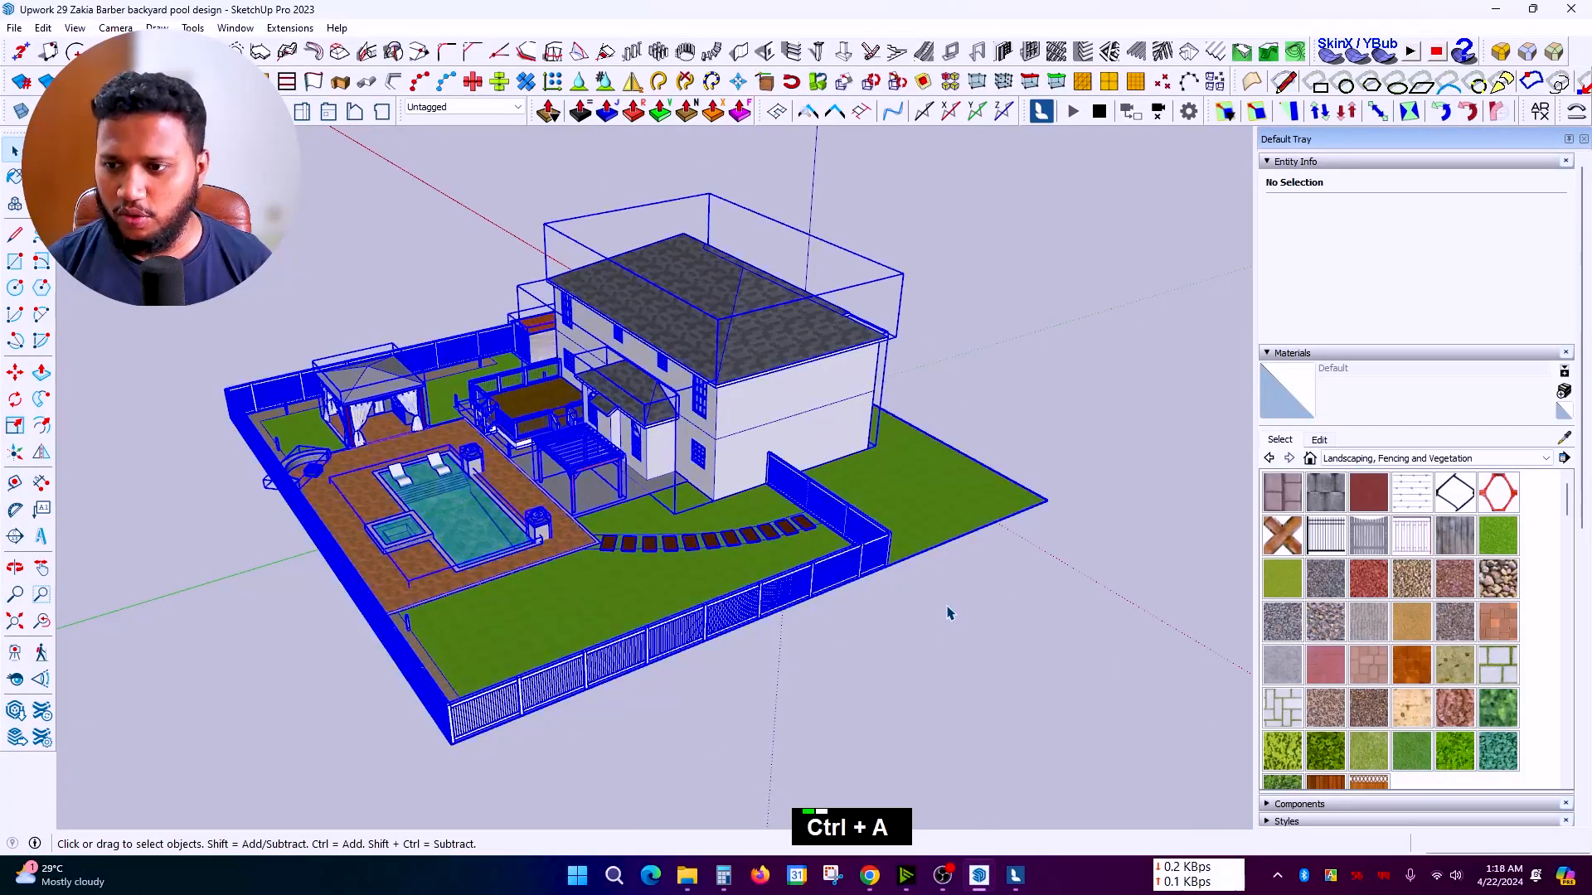
Step: Select all 114 groups and use Move to raise the model 6 inches vertically
{"action": "key", "text": "ctrl+a"}
{"action": "scroll", "coordinate": [951, 612], "scroll_direction": "up", "scroll_amount": 3}
{"action": "key", "text": "space"}
{"action": "middle_click_drag", "start_coordinate": [912, 581], "coordinate": [739, 419]}
{"action": "scroll", "coordinate": [739, 419], "scroll_direction": "up", "scroll_amount": 5}
{"action": "key", "text": "m"}
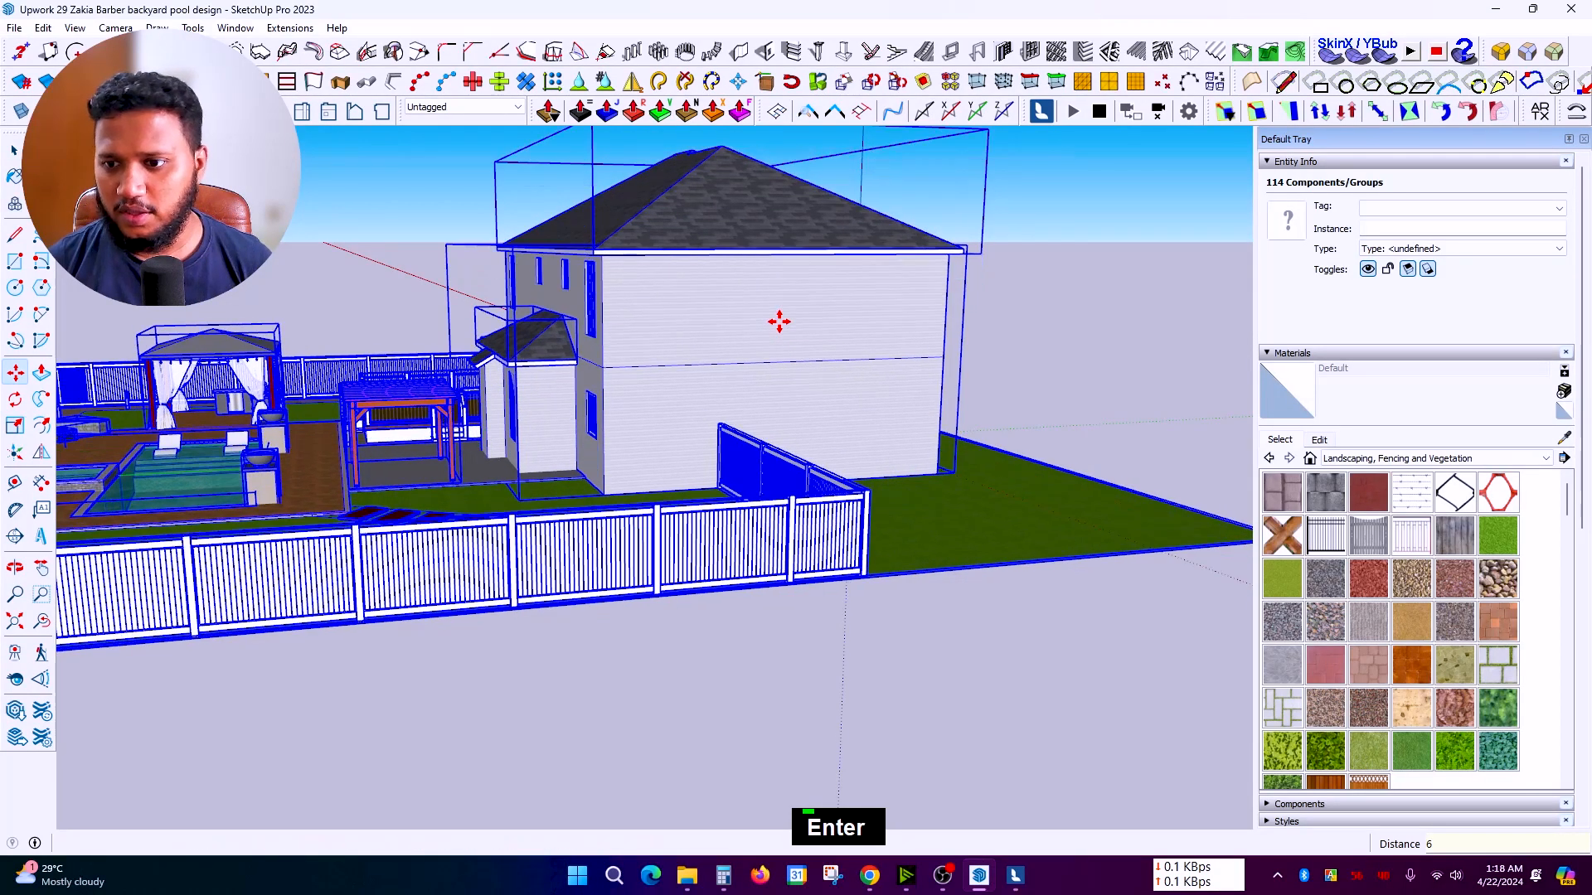
Step: Look around the synced backyard model in Lumion
{"action": "left_click", "coordinate": [1011, 879]}
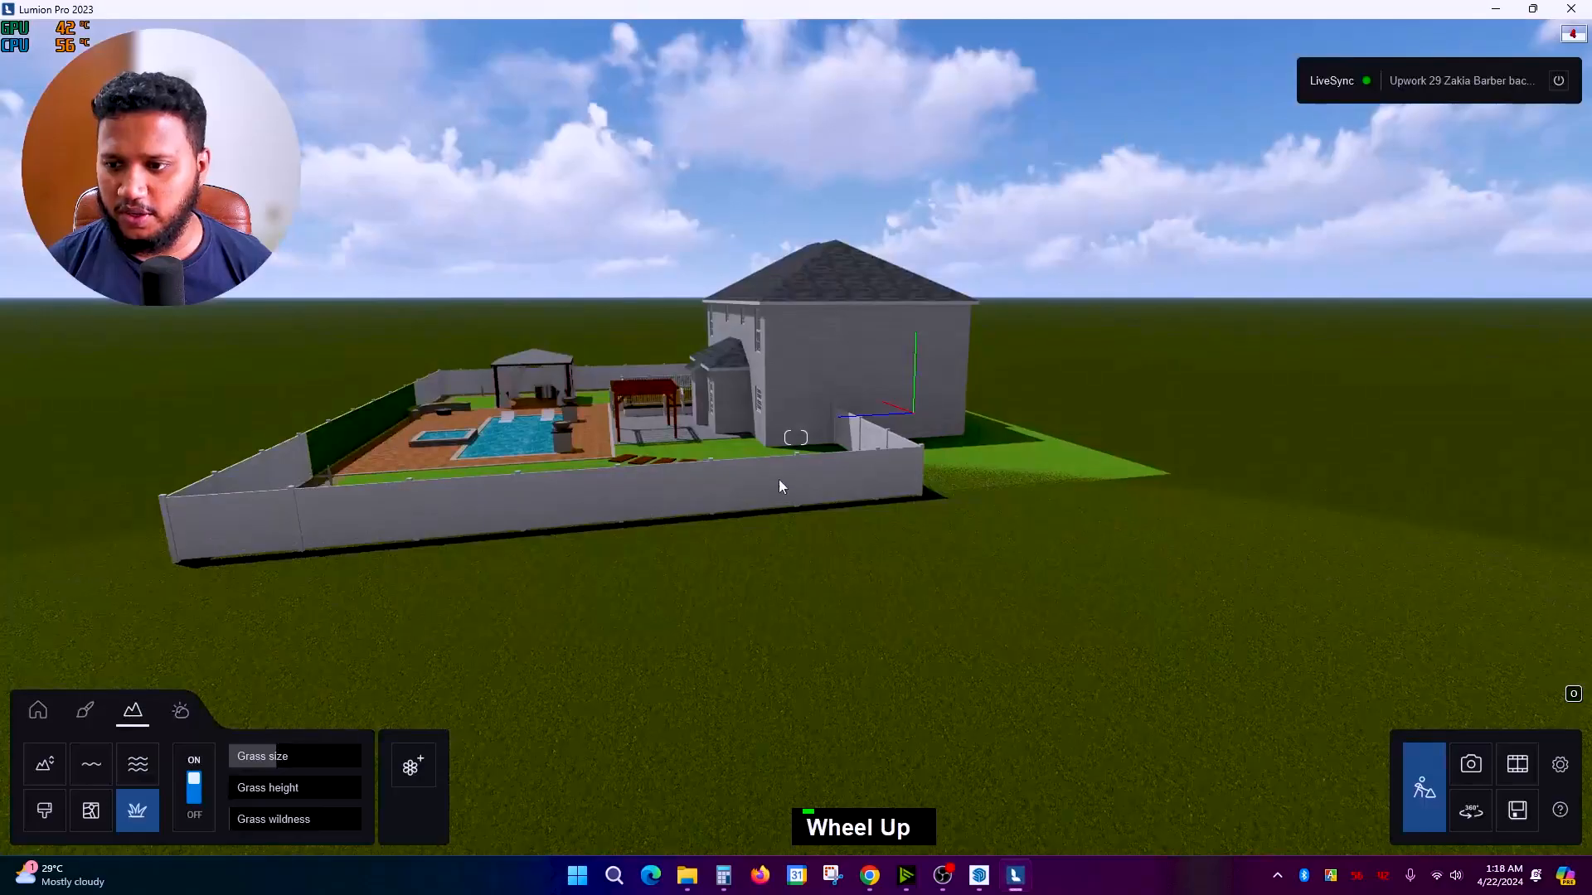
{"action": "scroll", "coordinate": [776, 465], "scroll_direction": "up", "scroll_amount": 5}
{"action": "mouse_move", "coordinate": [774, 460]}
{"action": "right_mouse_down"}
{"action": "mouse_move", "coordinate": [660, 518]}
{"action": "mouse_move", "coordinate": [659, 495]}
{"action": "right_mouse_up"}
{"action": "scroll", "coordinate": [661, 518], "scroll_direction": "down", "scroll_amount": 2}
{"action": "scroll", "coordinate": [659, 494], "scroll_direction": "down", "scroll_amount": 3}
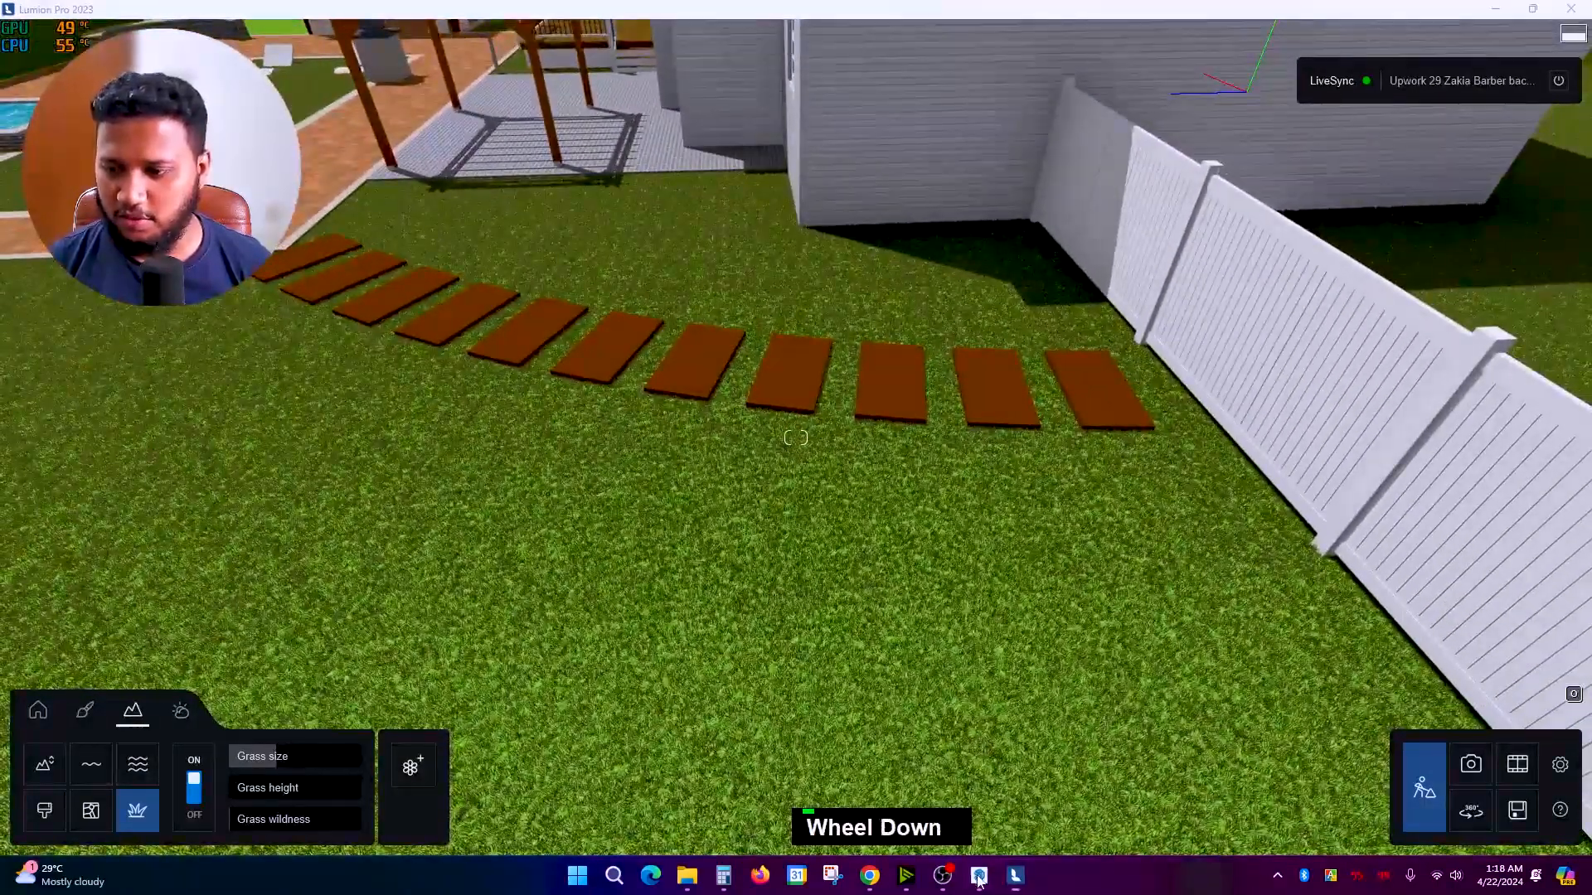
Step: In SketchUp, undo the accidental component move and clear the selection
{"action": "left_click", "coordinate": [978, 875]}
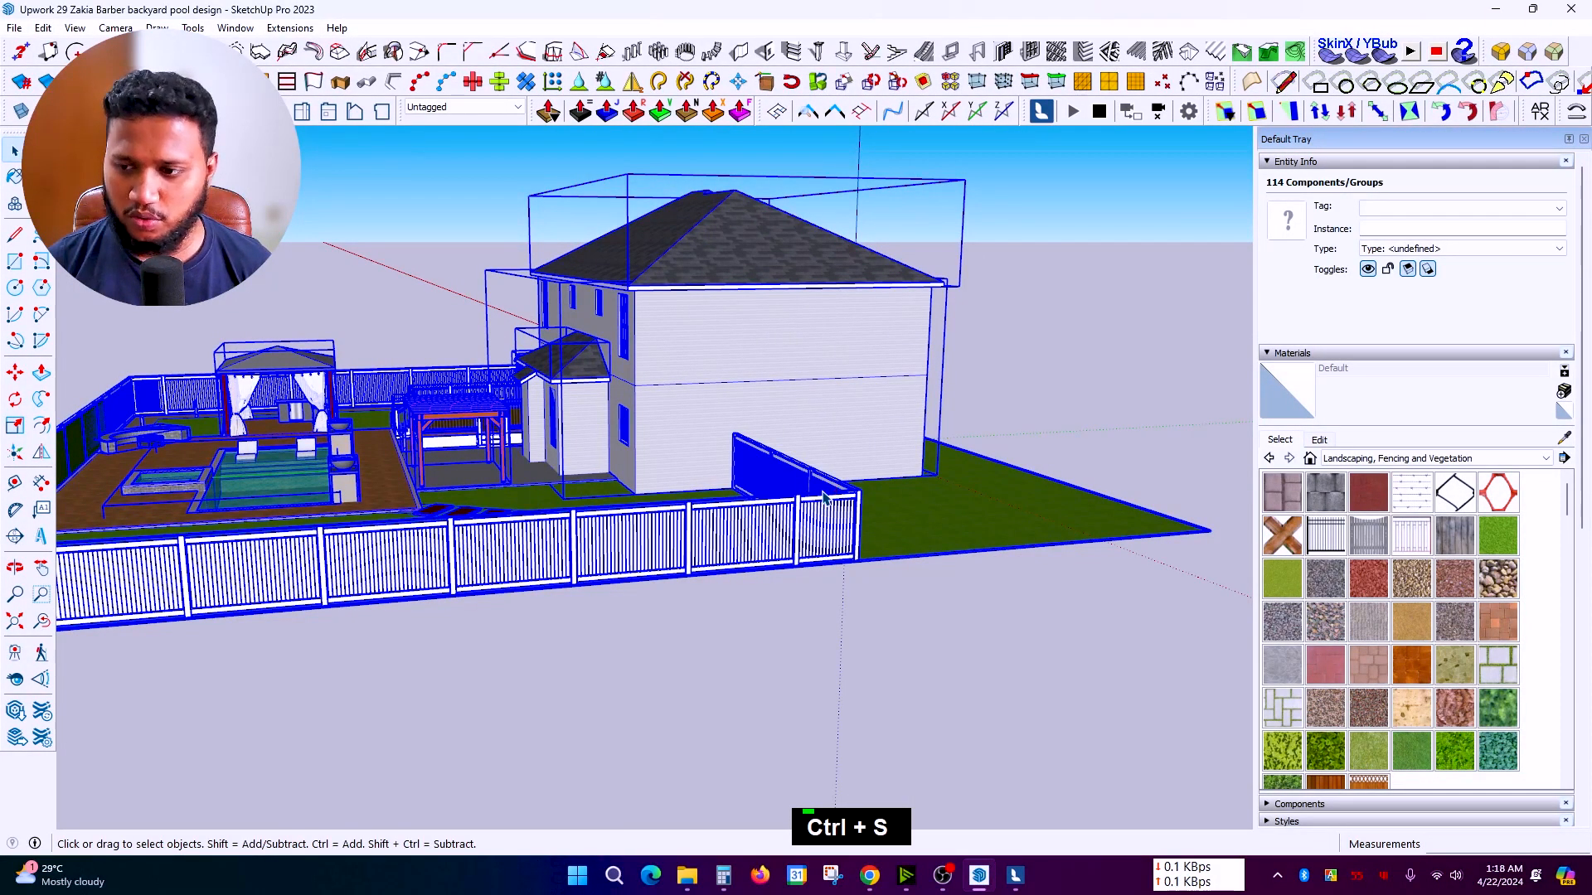
{"action": "key", "text": "ctrl+z"}
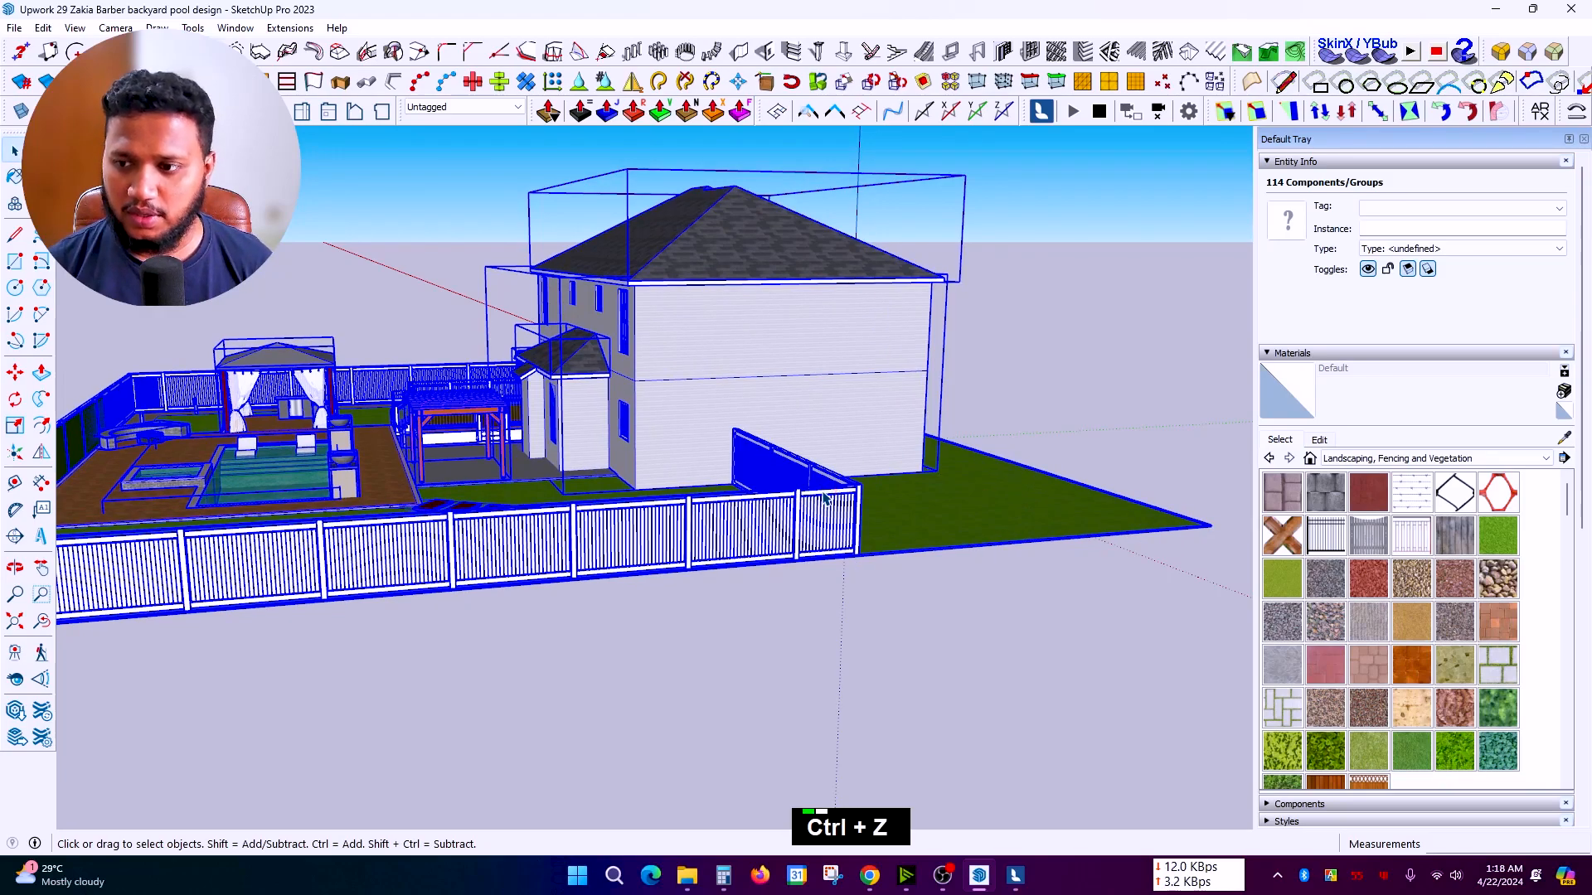
{"action": "left_click", "coordinate": [969, 601]}
Step: Back in Lumion, fly the camera across the yard toward the pergola and deck
{"action": "left_click", "coordinate": [1015, 877]}
{"action": "scroll", "coordinate": [766, 557], "scroll_direction": "up", "scroll_amount": 6}
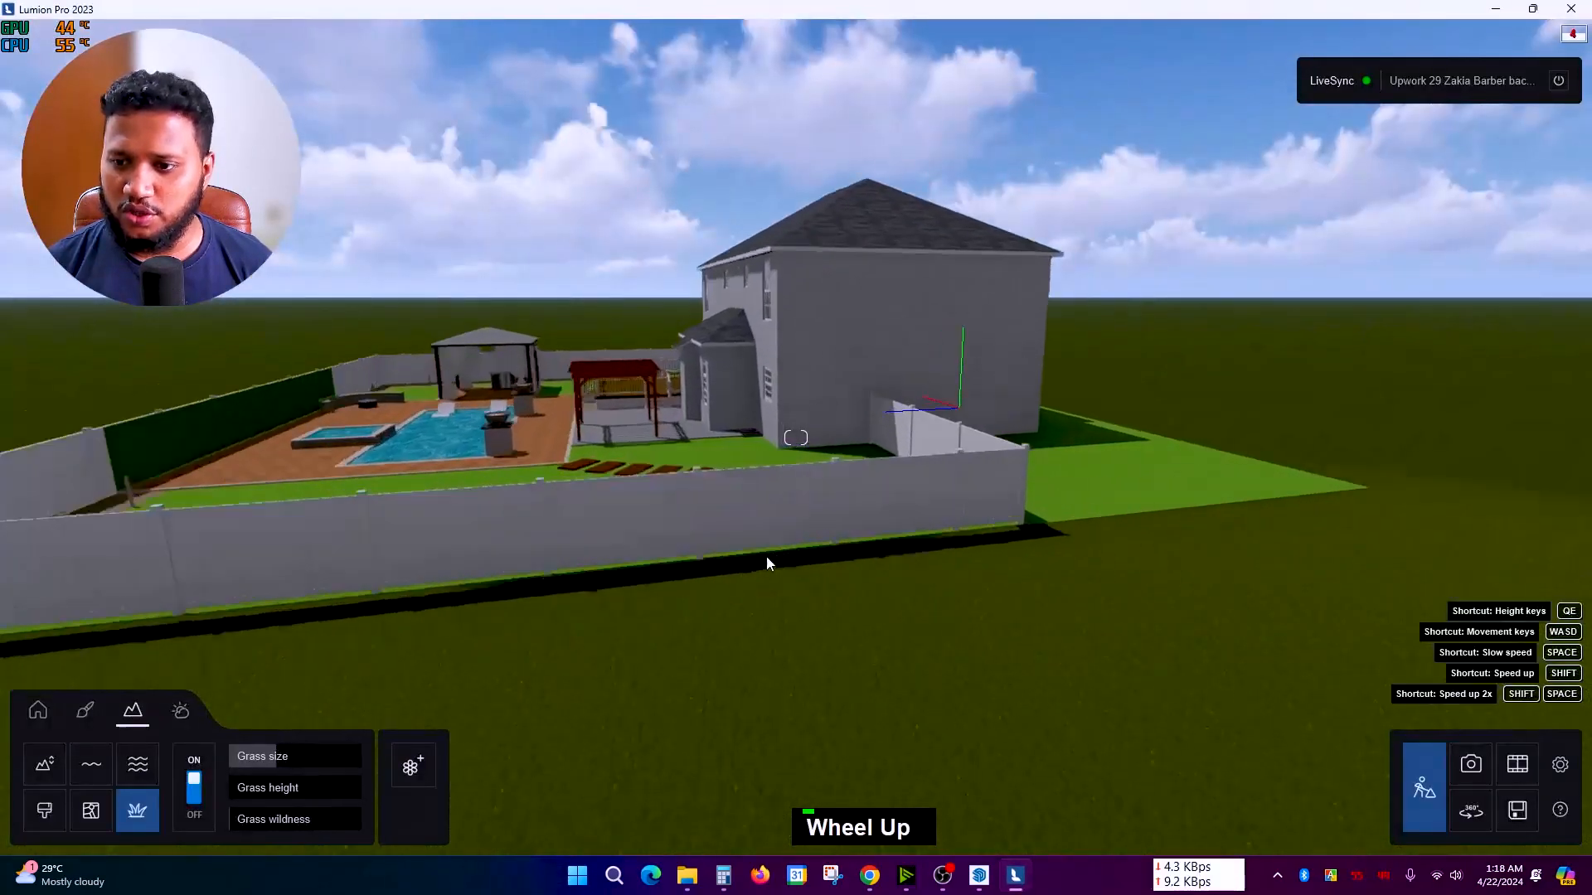
{"action": "mouse_move", "coordinate": [745, 552]}
{"action": "right_mouse_down"}
{"action": "mouse_move", "coordinate": [795, 437]}
{"action": "mouse_move", "coordinate": [852, 526]}
{"action": "mouse_move", "coordinate": [855, 471]}
{"action": "mouse_move", "coordinate": [824, 467]}
{"action": "right_mouse_up"}
{"action": "scroll", "coordinate": [852, 526], "scroll_direction": "down", "scroll_amount": 8}
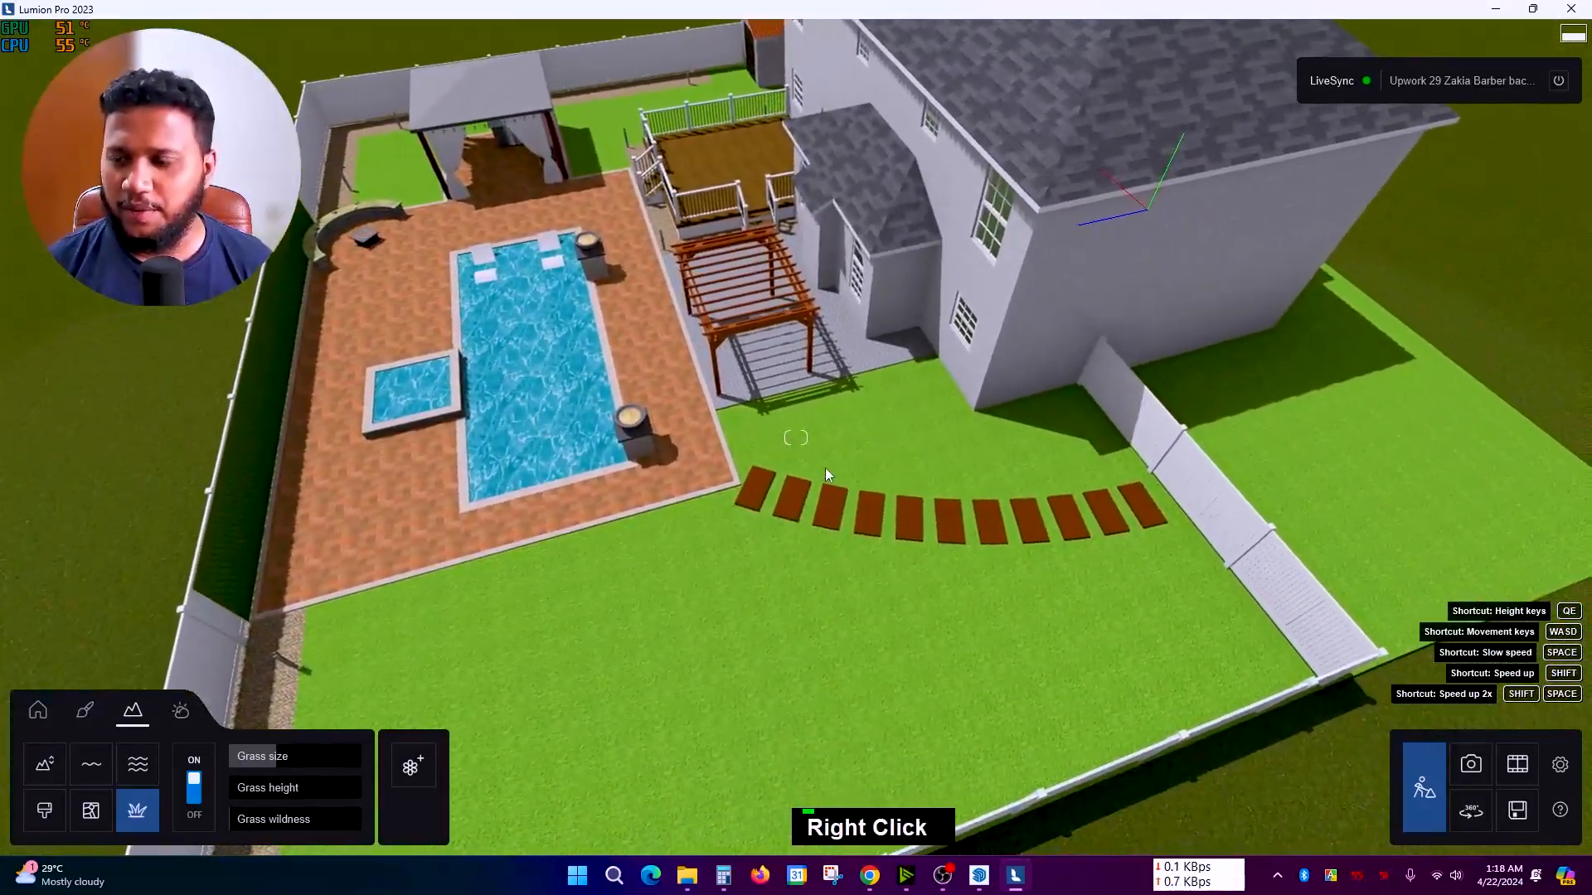
{"action": "key", "text": "a"}
{"action": "scroll", "coordinate": [864, 486], "scroll_direction": "up", "scroll_amount": 4}
{"action": "key", "text": "a"}
{"action": "right_click_drag", "start_coordinate": [894, 509], "coordinate": [904, 529]}
{"action": "scroll", "coordinate": [903, 529], "scroll_direction": "up", "scroll_amount": 3}
{"action": "key", "text": "a"}
{"action": "scroll", "coordinate": [857, 590], "scroll_direction": "down", "scroll_amount": 3}
{"action": "right_click_drag", "start_coordinate": [854, 590], "coordinate": [847, 618]}
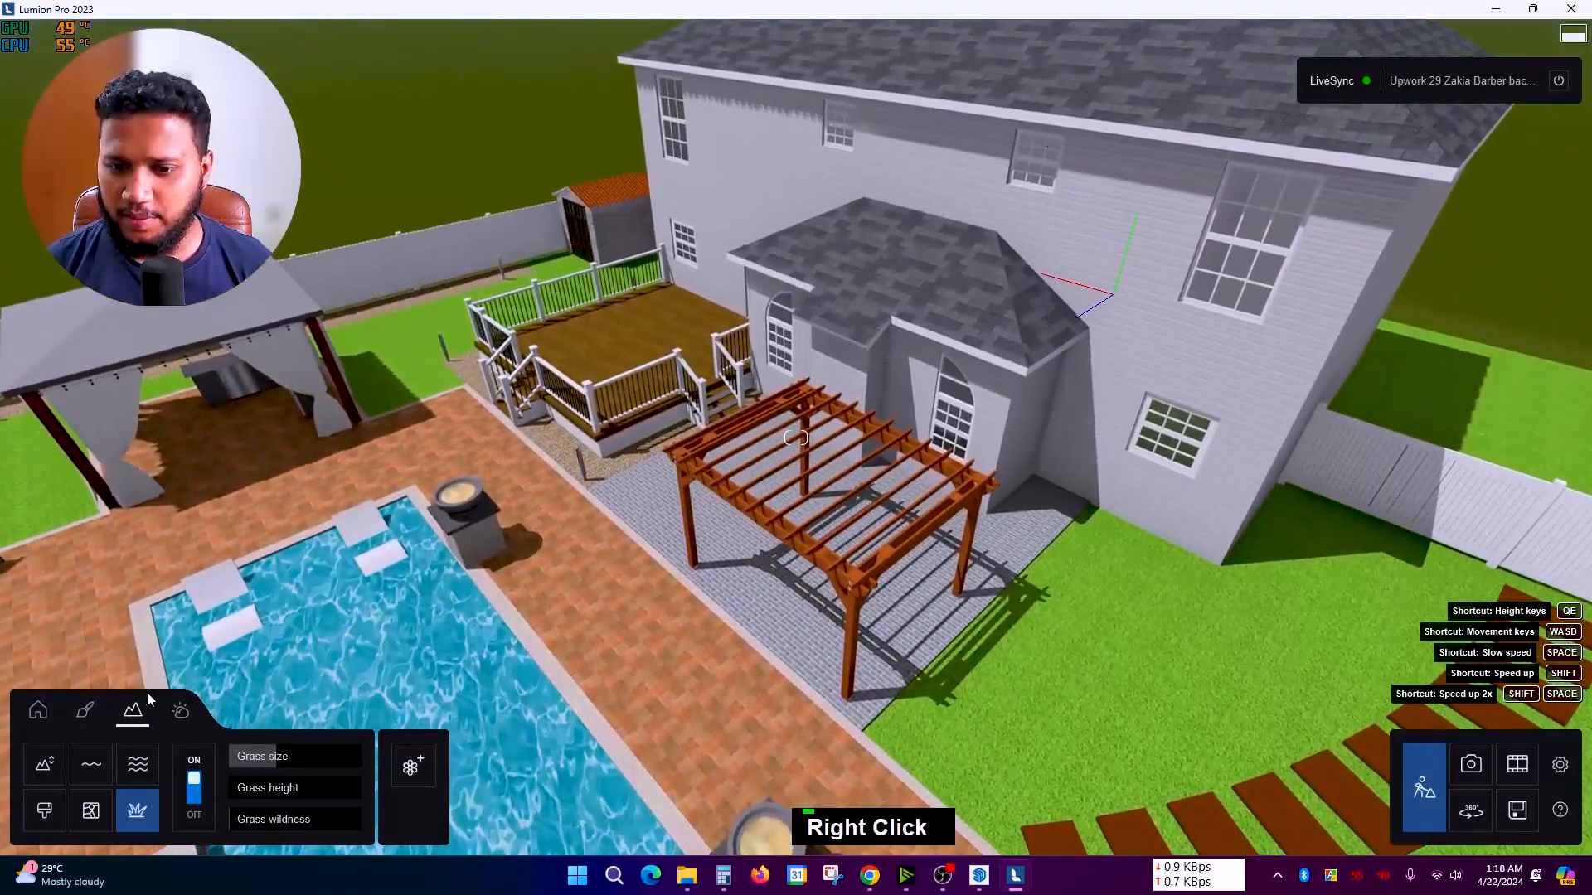
{"action": "right_click_drag", "start_coordinate": [617, 601], "coordinate": [675, 557], "text": "shift"}
Step: Raise the camera above the house roof and open the Material editor
{"action": "key", "text": "q"}
{"action": "key", "text": "e"}
{"action": "scroll", "coordinate": [390, 670], "scroll_direction": "up", "scroll_amount": 2}
{"action": "left_click", "coordinate": [84, 710]}
{"action": "right_click_drag", "start_coordinate": [533, 615], "coordinate": [761, 706]}
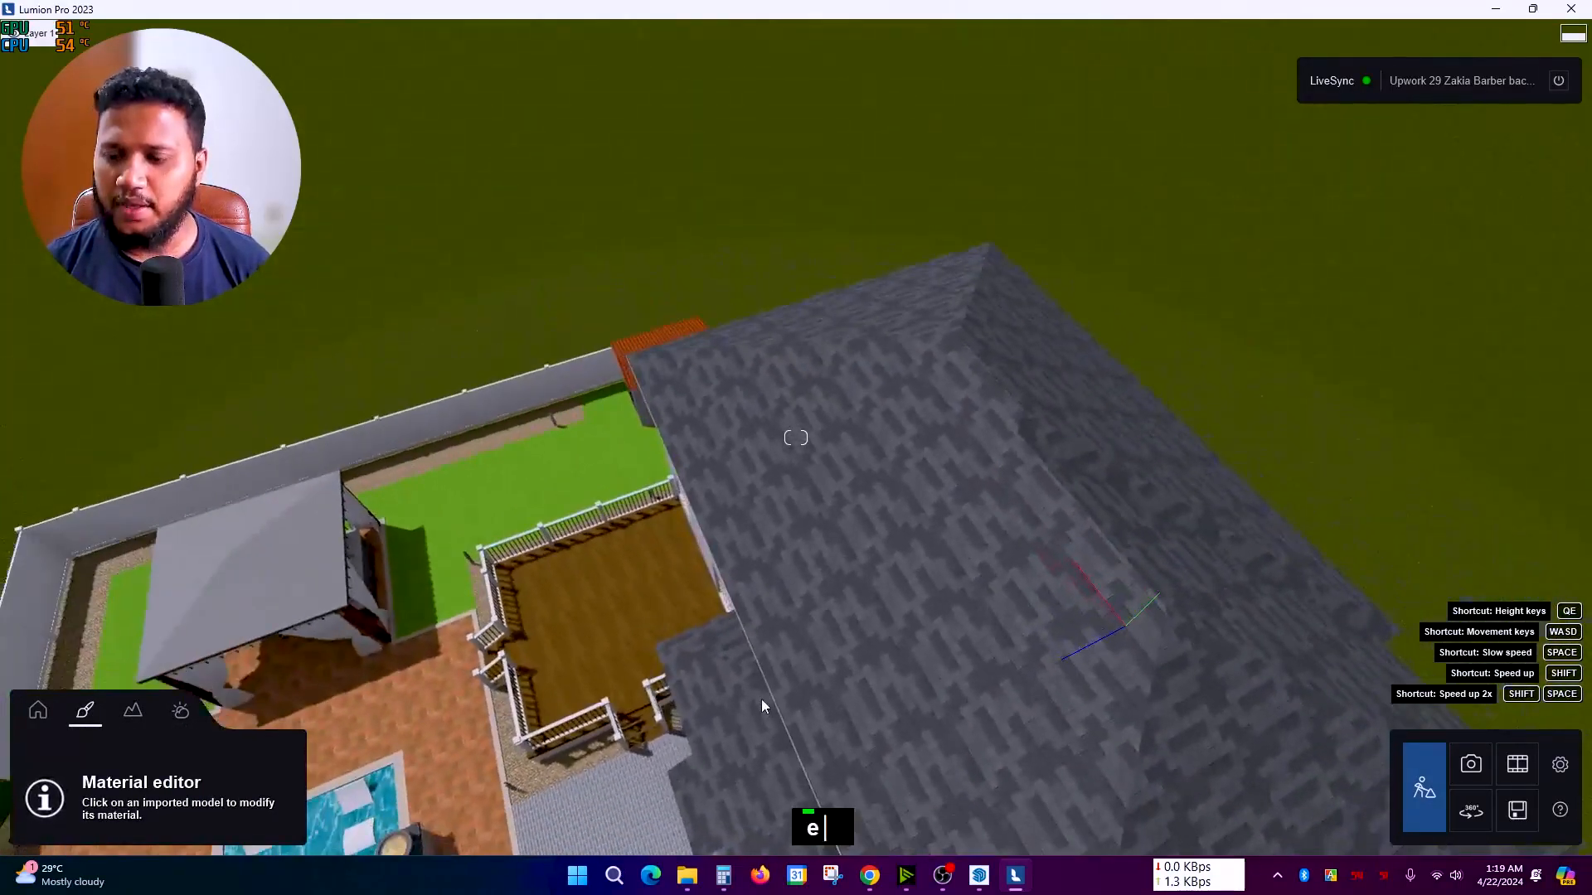
{"action": "key", "text": "e"}
{"action": "right_click_drag", "start_coordinate": [730, 298], "coordinate": [808, 352]}
{"action": "scroll", "coordinate": [807, 352], "scroll_direction": "up", "scroll_amount": 1}
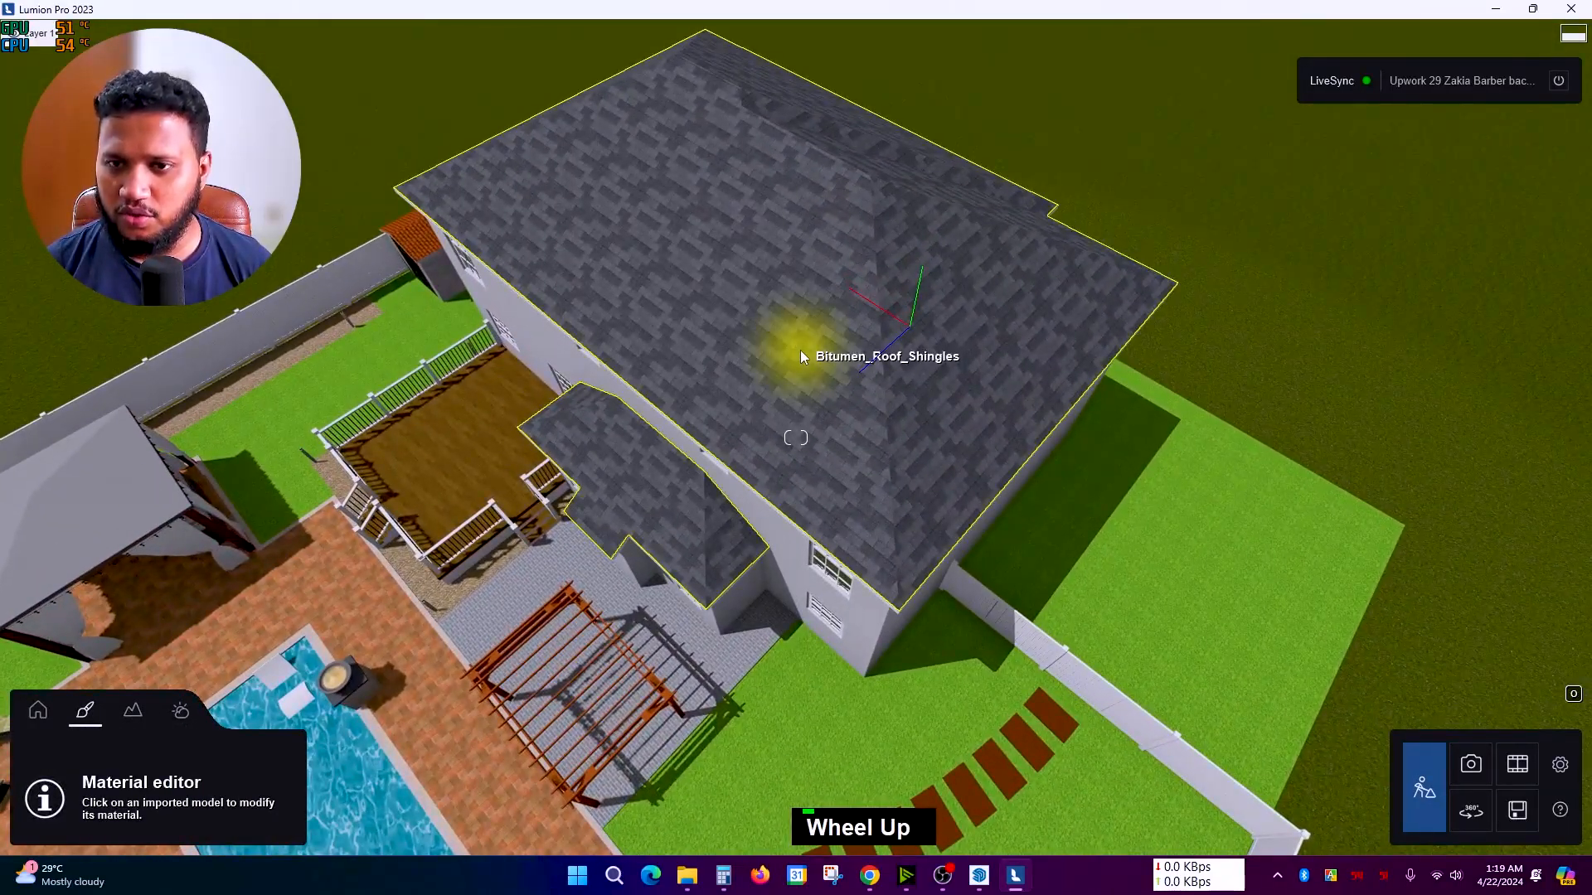
Step: Give the Bitumen_Roof_Shingles roof the Polii Roof Slate Grey 001 2048 roof-tile material
{"action": "left_click", "coordinate": [799, 350]}
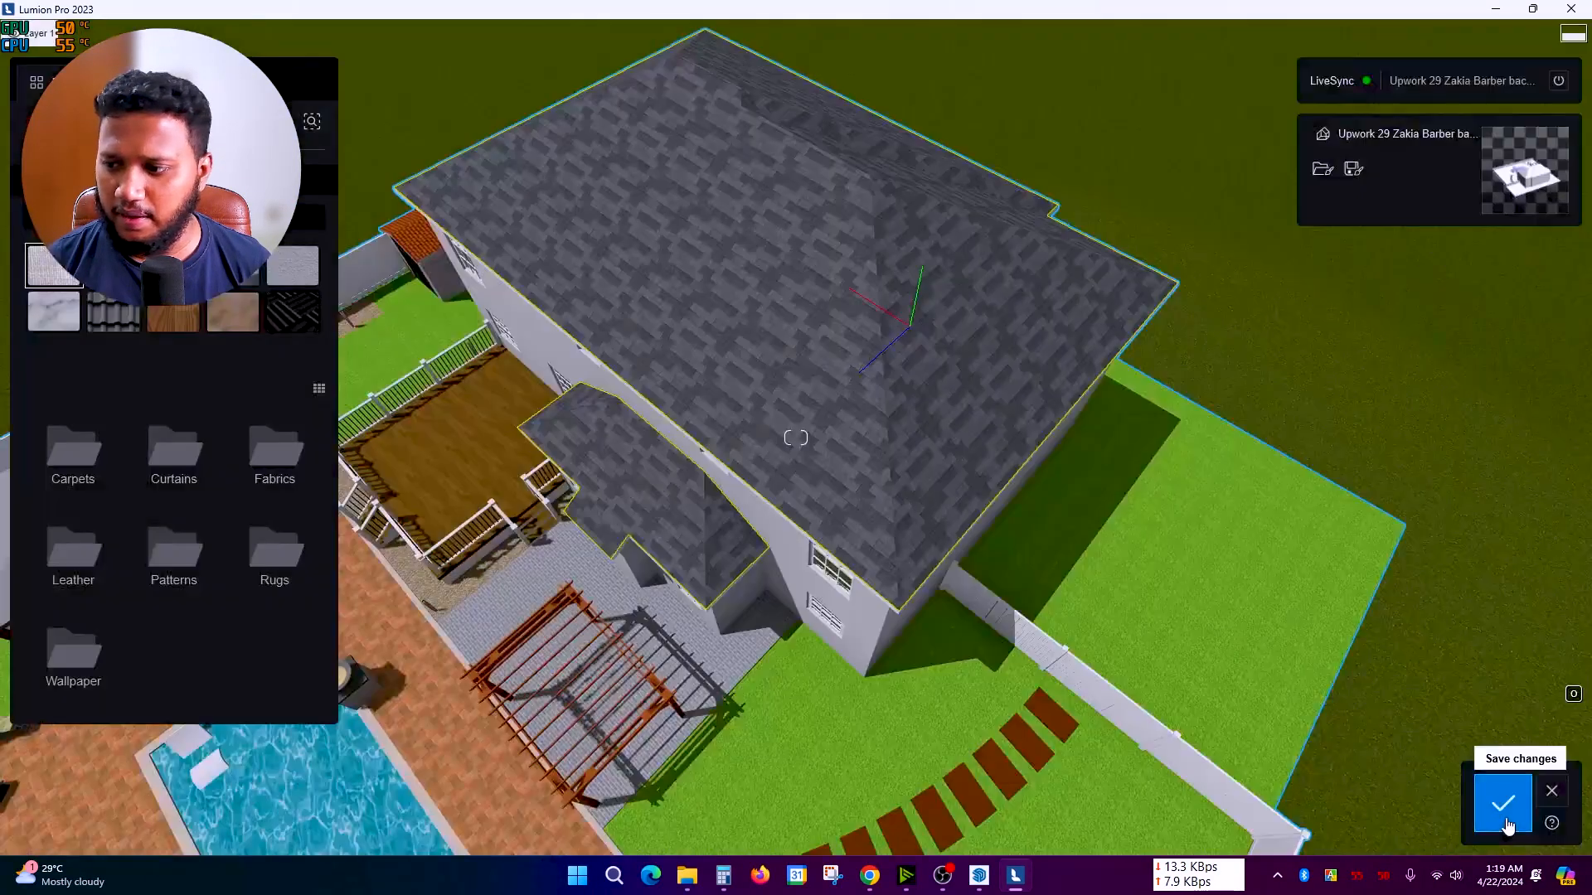
{"action": "left_click", "coordinate": [1502, 802]}
{"action": "left_click", "coordinate": [39, 712]}
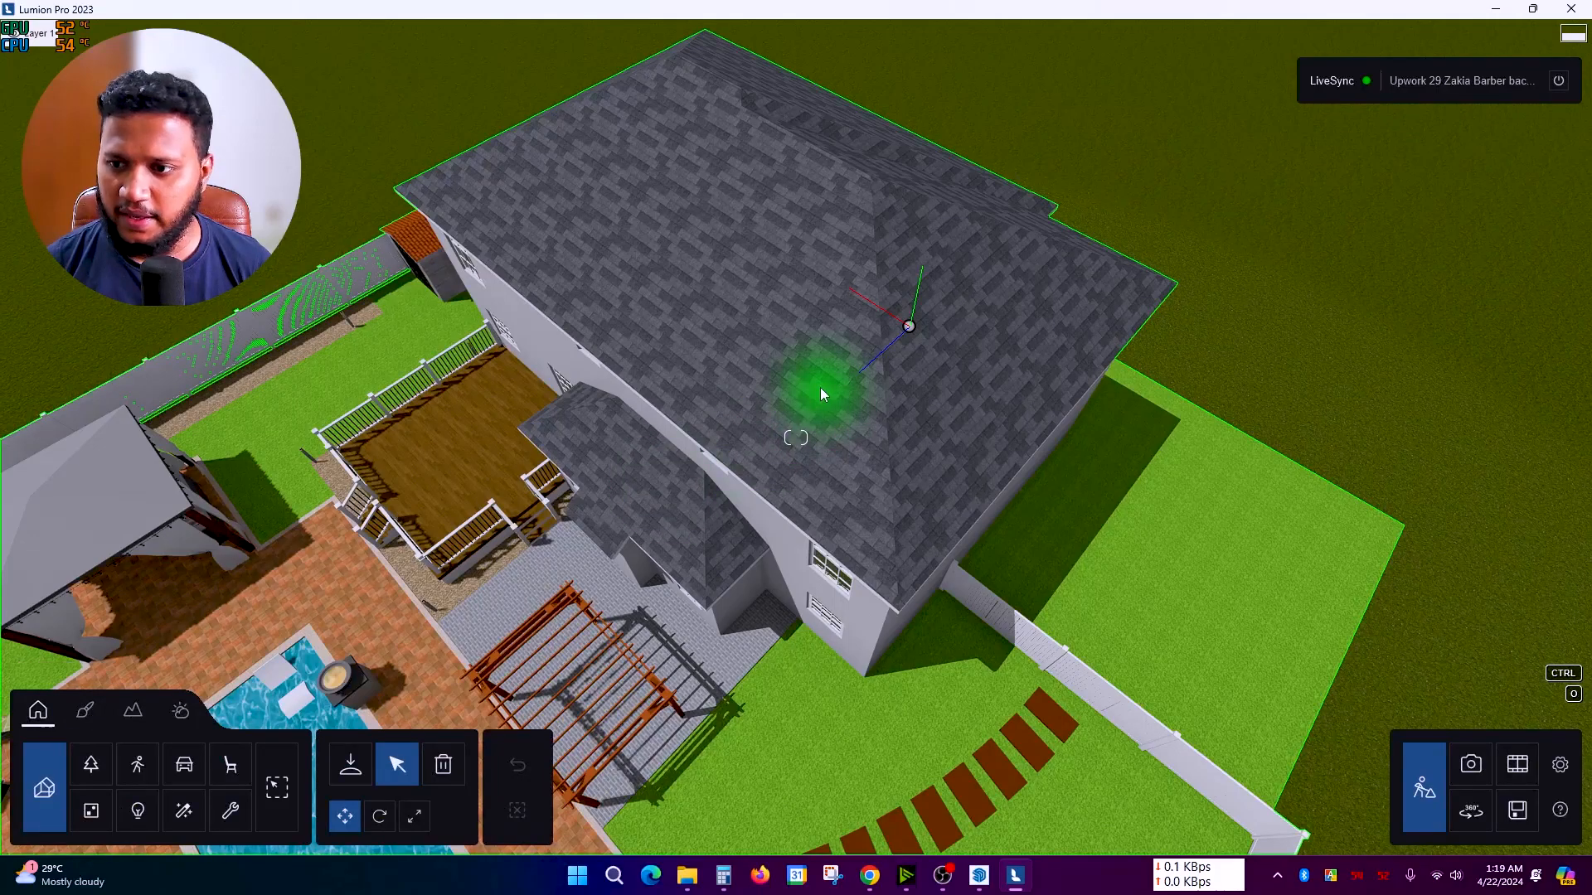
{"action": "left_click", "coordinate": [84, 714]}
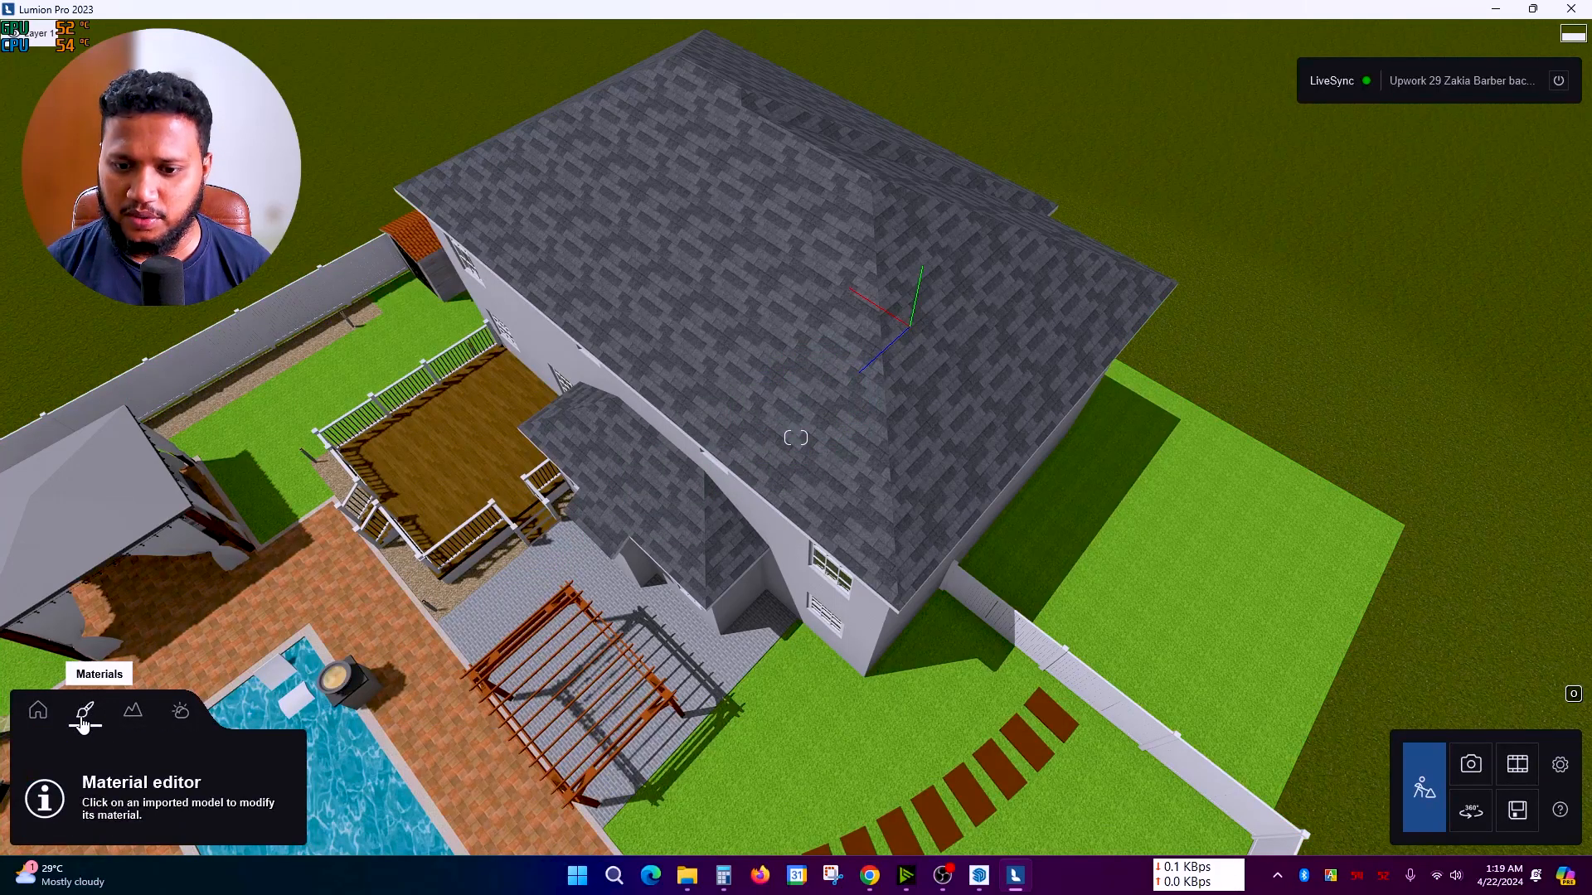
{"action": "left_click", "coordinate": [811, 381]}
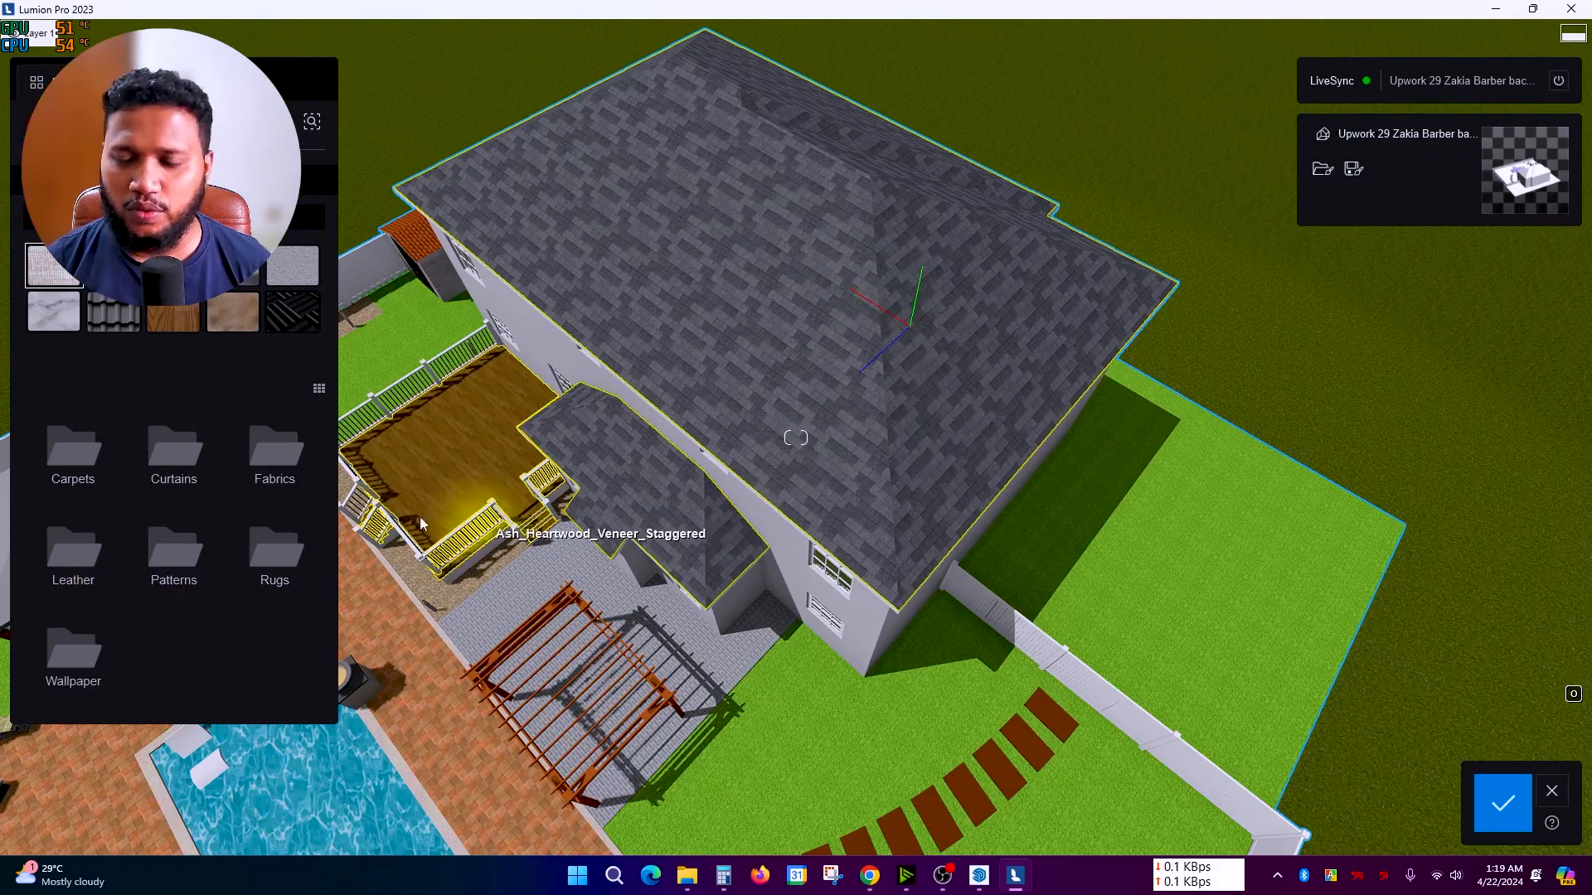
{"action": "left_click", "coordinate": [115, 313]}
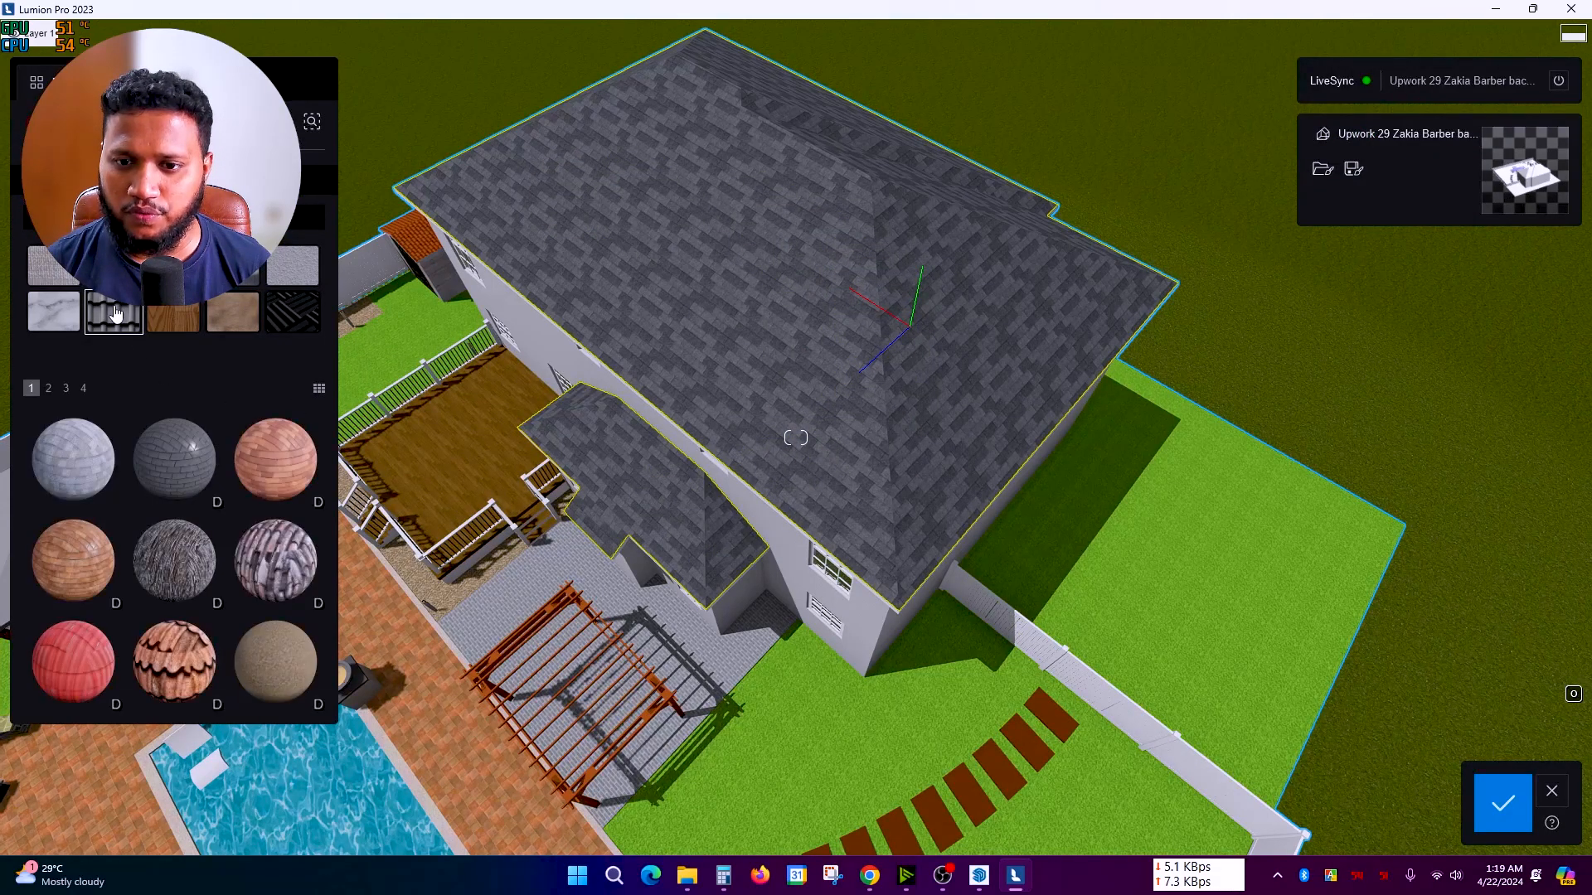
{"action": "left_click", "coordinate": [174, 469]}
Step: Orbit and slide the camera across the roof to inspect the slate tiles
{"action": "right_click_drag", "start_coordinate": [854, 506], "coordinate": [953, 506]}
{"action": "scroll", "coordinate": [867, 521], "scroll_direction": "up", "scroll_amount": 3}
{"action": "scroll", "coordinate": [792, 516], "scroll_direction": "down", "scroll_amount": 1}
{"action": "scroll", "coordinate": [829, 518], "scroll_direction": "up", "scroll_amount": 2}
{"action": "scroll", "coordinate": [995, 510], "scroll_direction": "up", "scroll_amount": 2}
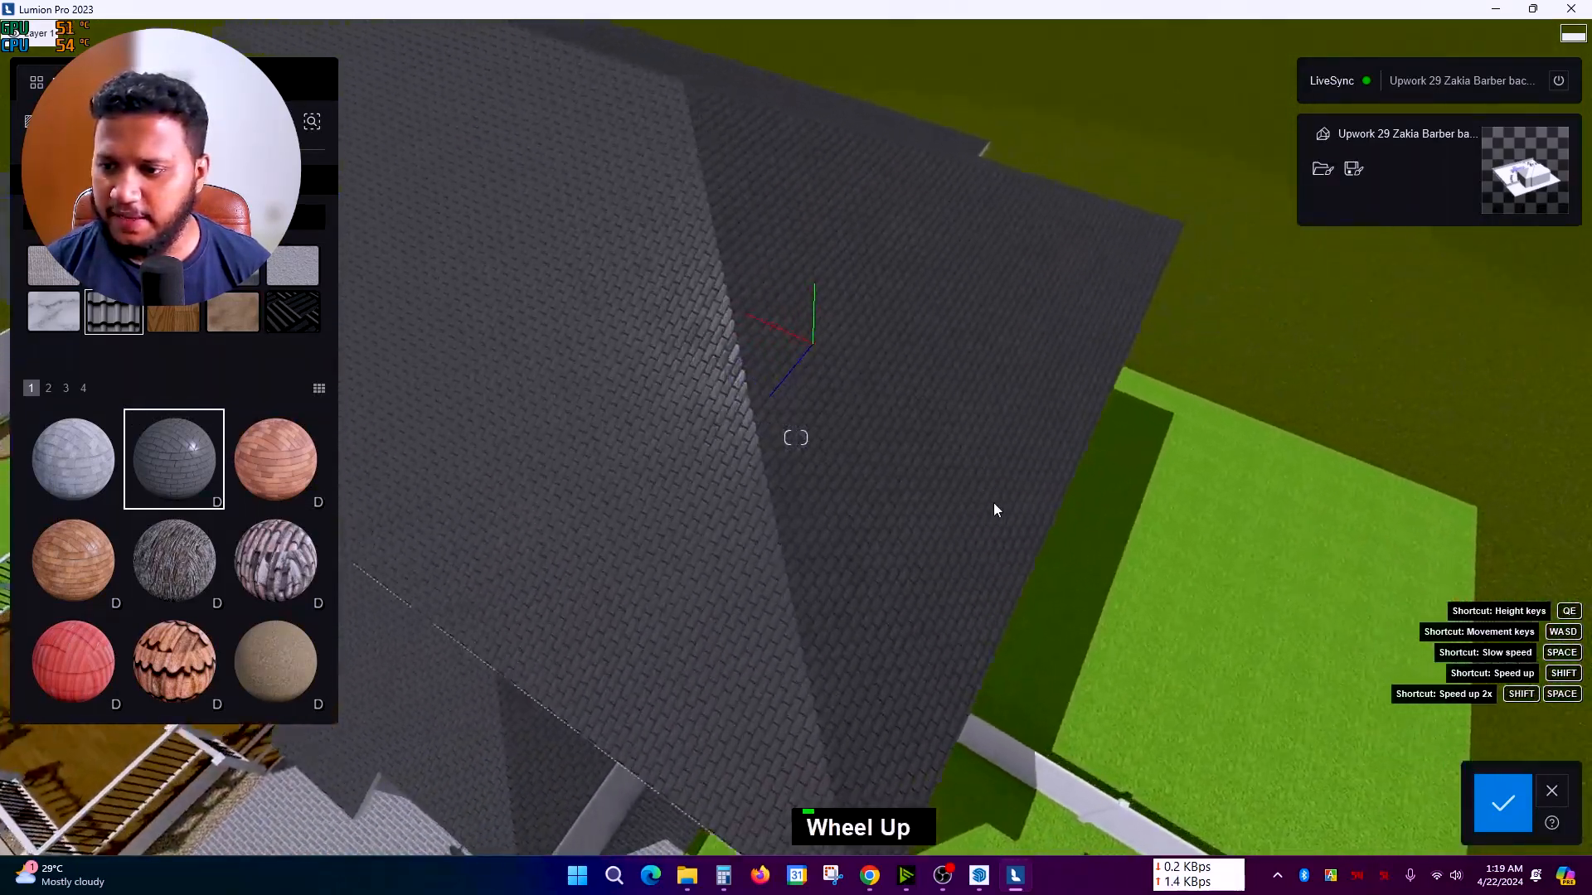
{"action": "key", "text": "d"}
{"action": "key", "text": "d"}
{"action": "key", "text": "d"}
{"action": "key", "text": "d"}
{"action": "key", "text": "d"}
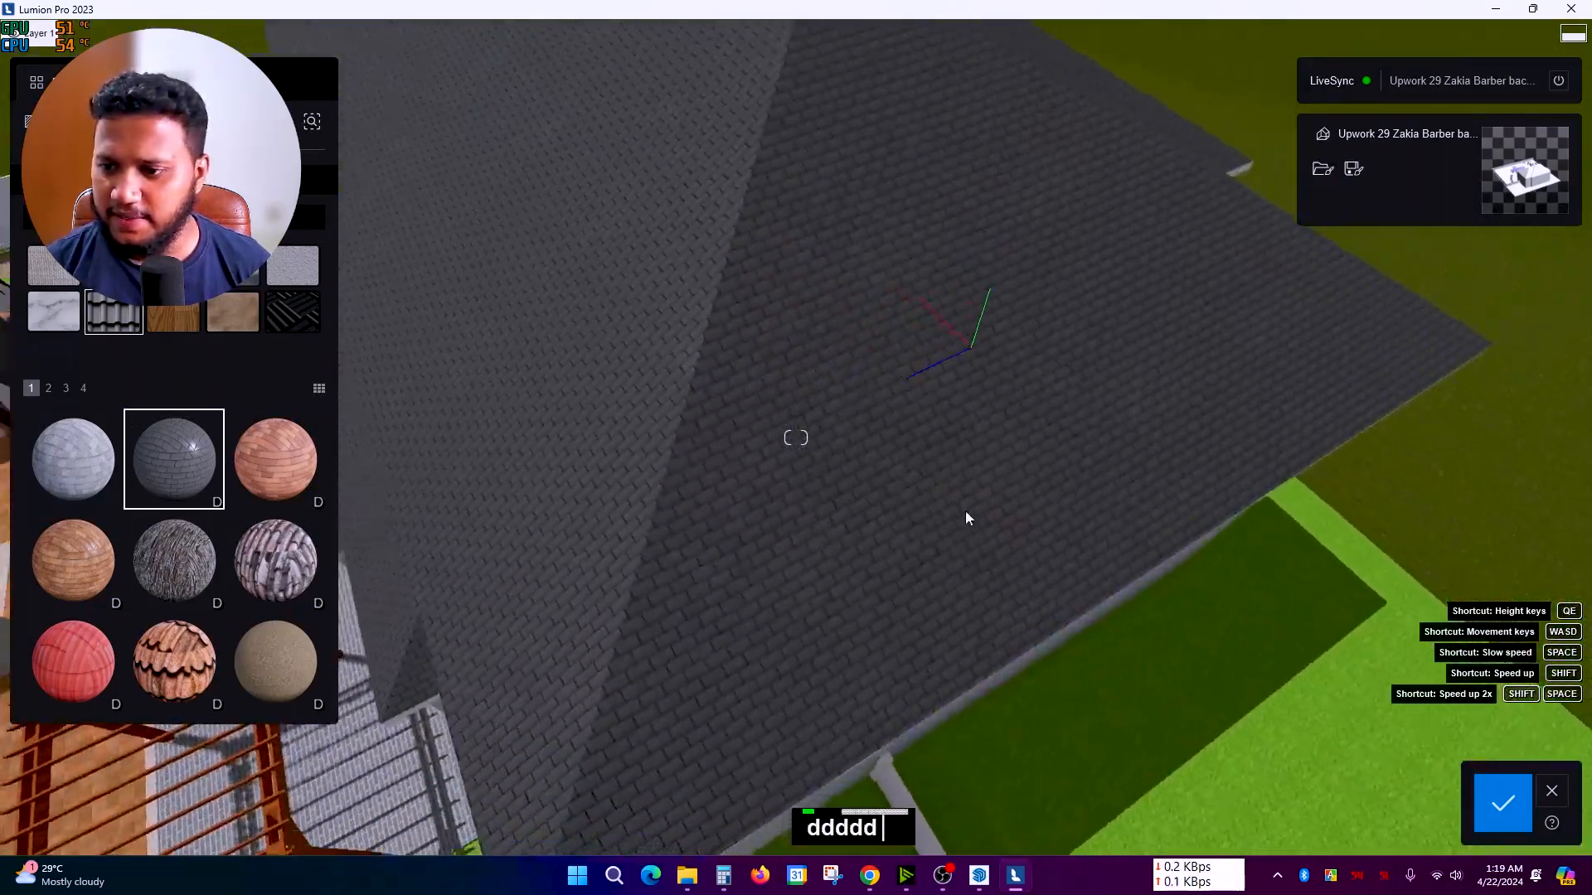
{"action": "key", "text": "a"}
{"action": "scroll", "coordinate": [643, 495], "scroll_direction": "up", "scroll_amount": 2}
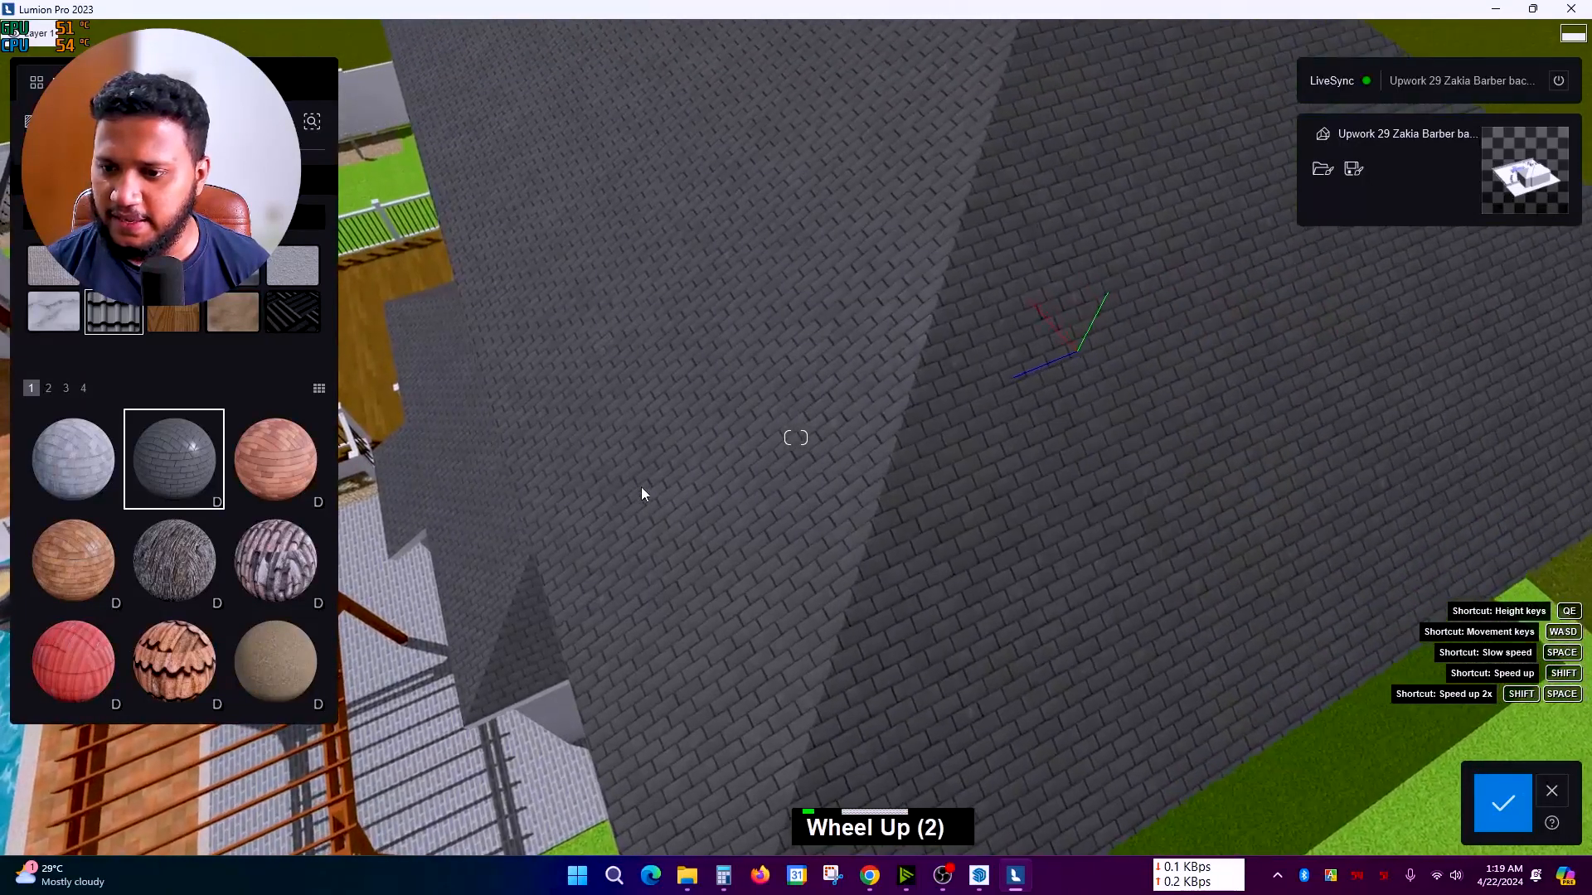
{"action": "key", "text": "a"}
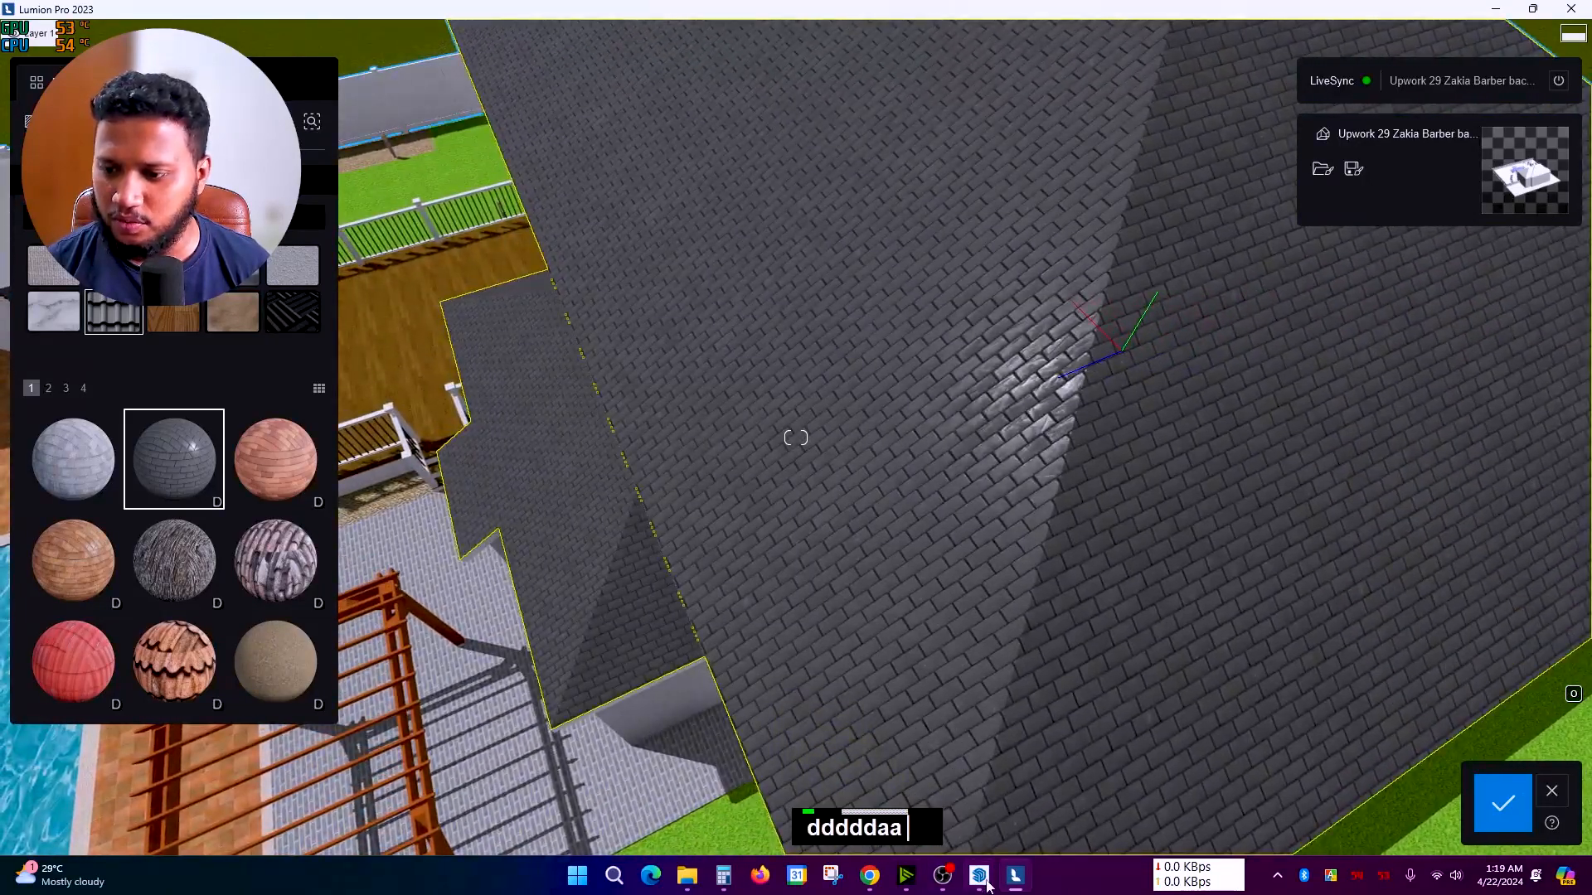
Step: Bring SketchUp to the front and orbit to look down on the roof
{"action": "left_click", "coordinate": [985, 882]}
{"action": "middle_click_drag", "start_coordinate": [779, 266], "coordinate": [721, 307]}
{"action": "scroll", "coordinate": [643, 303], "scroll_direction": "up", "scroll_amount": 2}
Step: Open the SketchUp roof group, then check the tiled roof in Lumion
{"action": "double_click", "coordinate": [640, 301]}
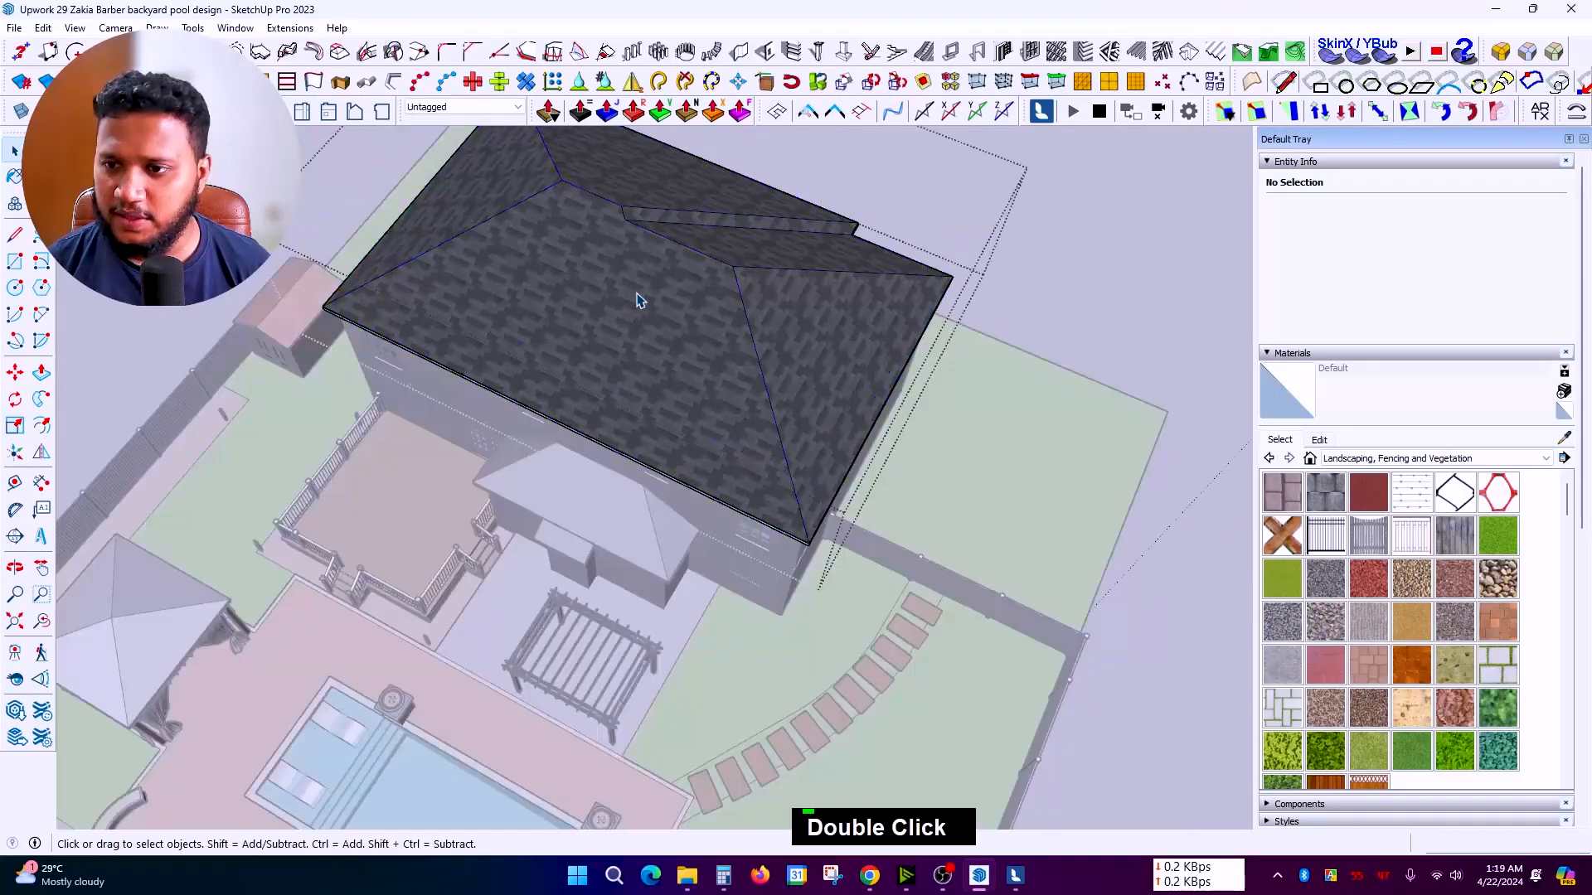
{"action": "left_click", "coordinate": [1024, 887]}
{"action": "right_click_drag", "start_coordinate": [862, 599], "coordinate": [405, 599]}
{"action": "scroll", "coordinate": [892, 483], "scroll_direction": "up", "scroll_amount": 2}
{"action": "key", "text": "a"}
{"action": "key", "text": "a"}
{"action": "key", "text": "a"}
{"action": "key", "text": "a"}
{"action": "key", "text": "a"}
{"action": "key", "text": "a"}
{"action": "key", "text": "a"}
{"action": "key", "text": "a"}
{"action": "key", "text": "a"}
{"action": "key", "text": "a"}
{"action": "key", "text": "a"}
{"action": "key", "text": "a"}
{"action": "scroll", "coordinate": [404, 600], "scroll_direction": "down", "scroll_amount": 5}
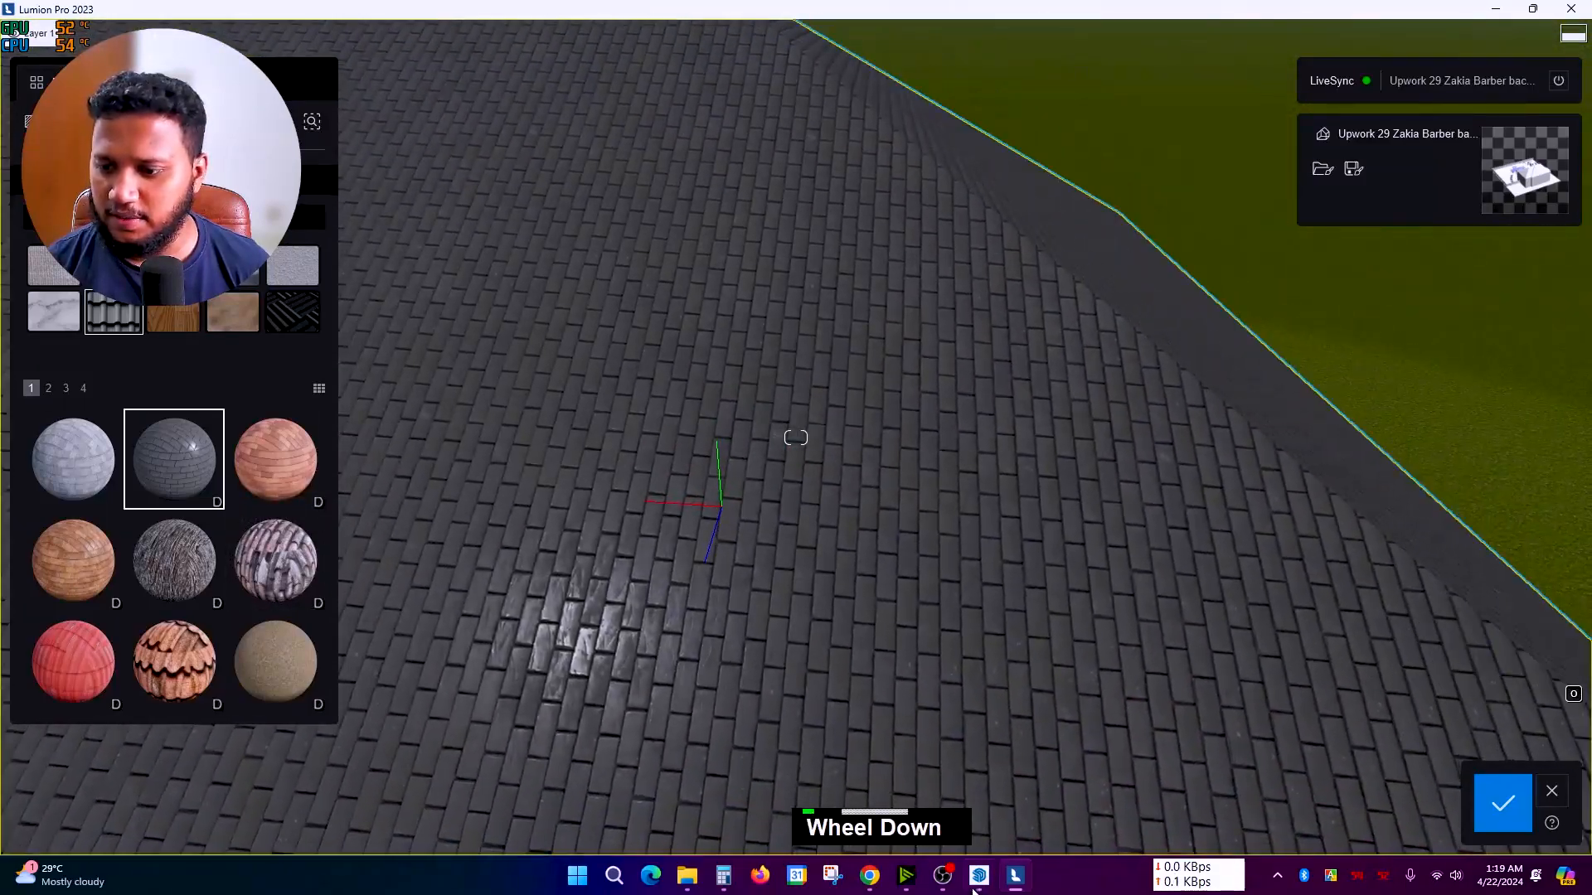
Step: In SketchUp, paint the main roof with Roofing Shingles GAF Estates from the Roofing collection
{"action": "left_click", "coordinate": [980, 876]}
{"action": "scroll", "coordinate": [750, 406], "scroll_direction": "down", "scroll_amount": 1}
{"action": "middle_click_drag", "start_coordinate": [750, 406], "coordinate": [665, 386]}
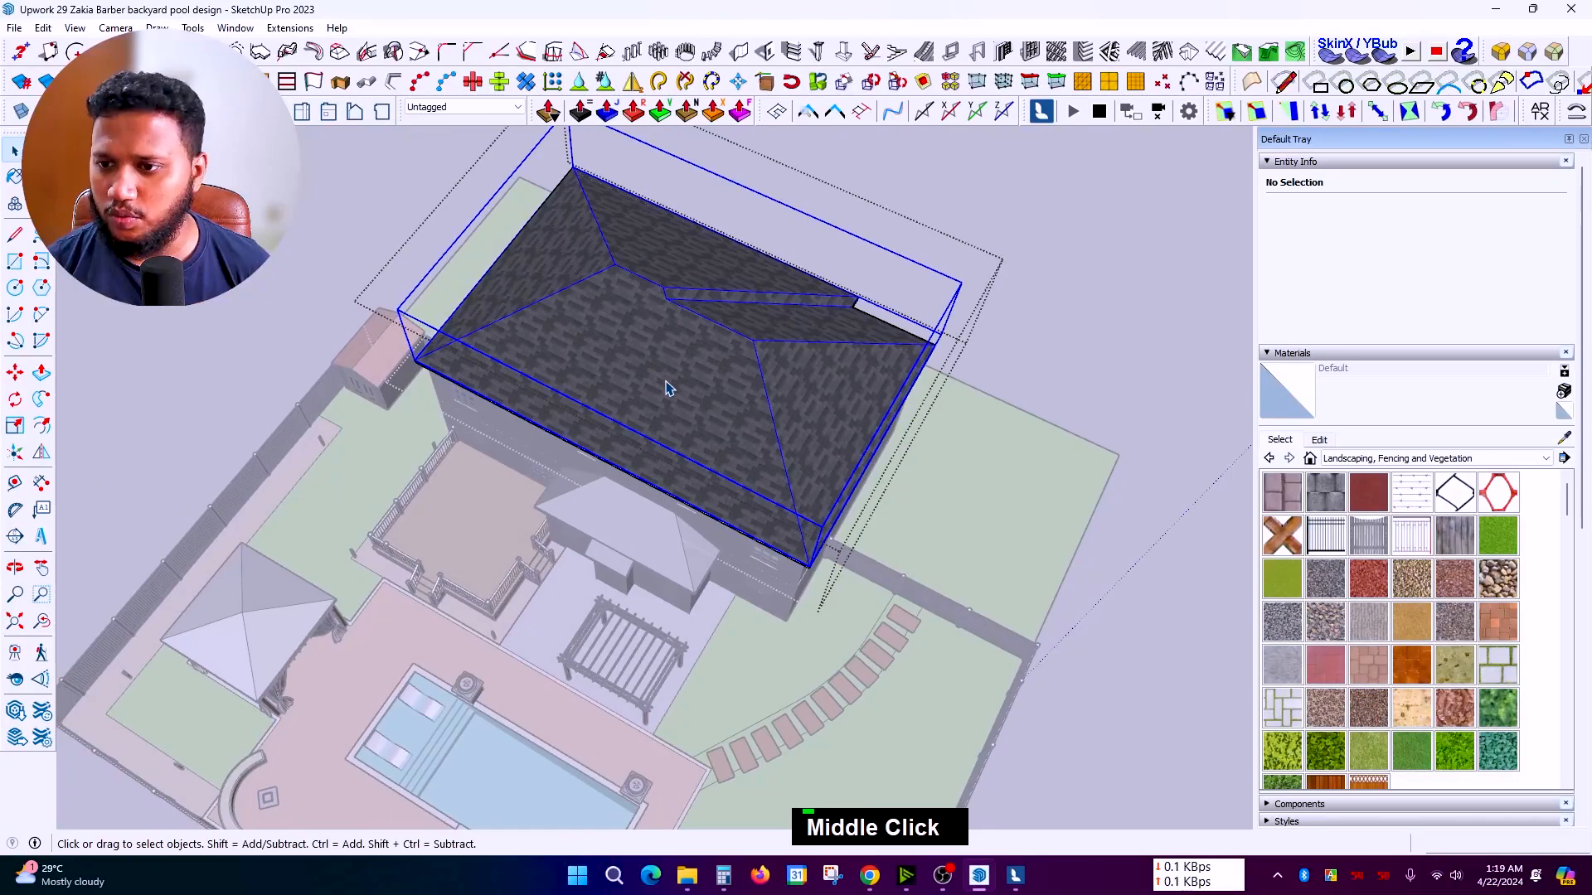
{"action": "double_click", "coordinate": [666, 387]}
{"action": "left_click", "coordinate": [1372, 462]}
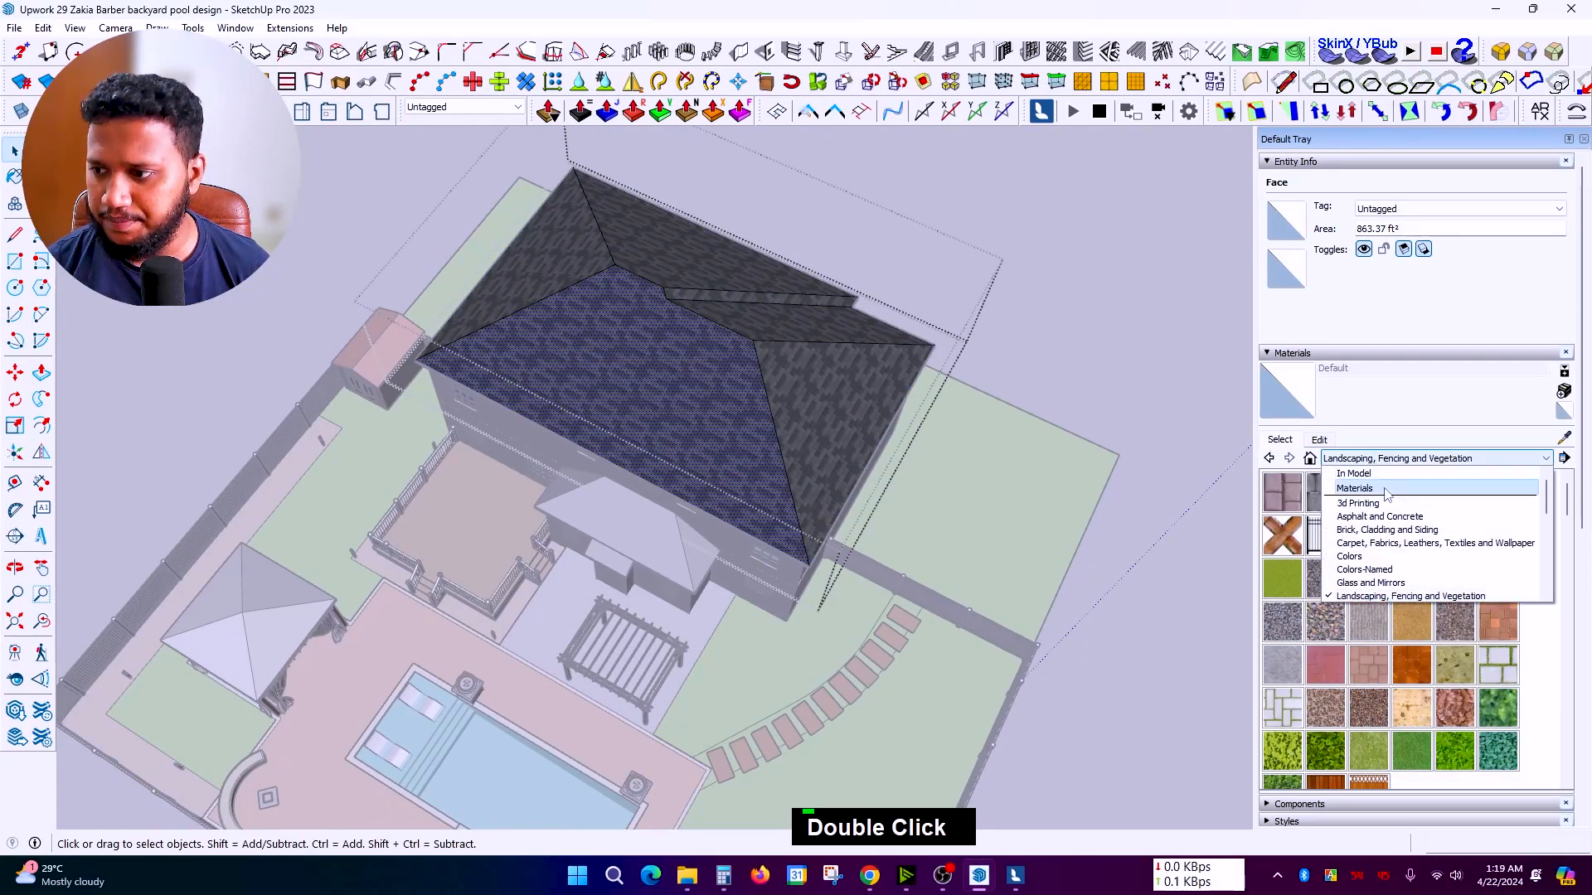
{"action": "scroll", "coordinate": [1376, 568], "scroll_direction": "down", "scroll_amount": 1}
{"action": "left_click", "coordinate": [1375, 553]}
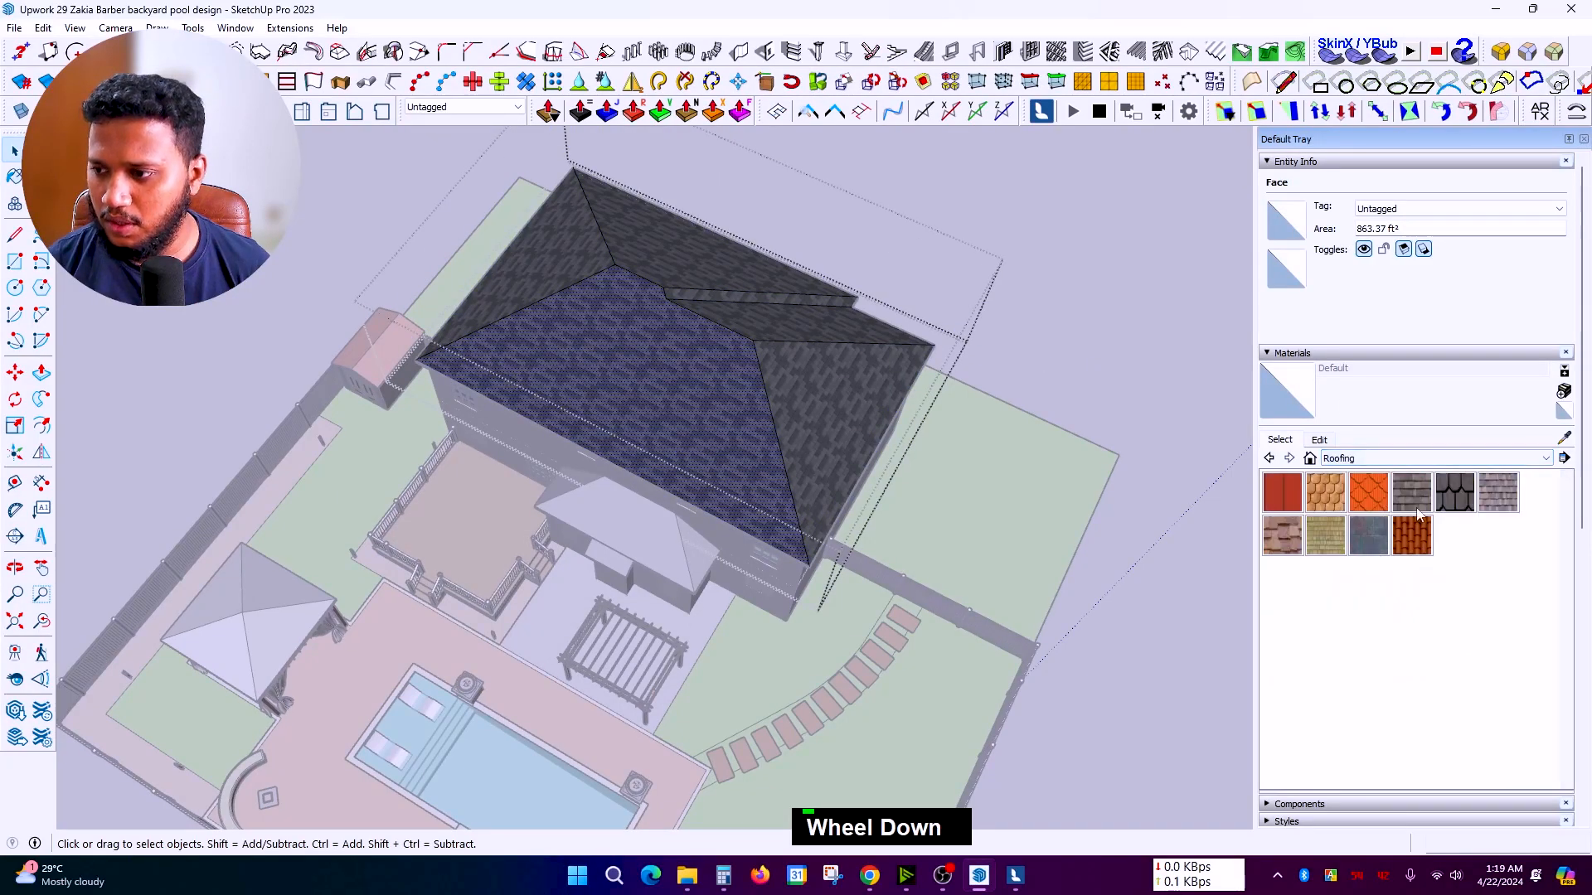
{"action": "left_click", "coordinate": [727, 340]}
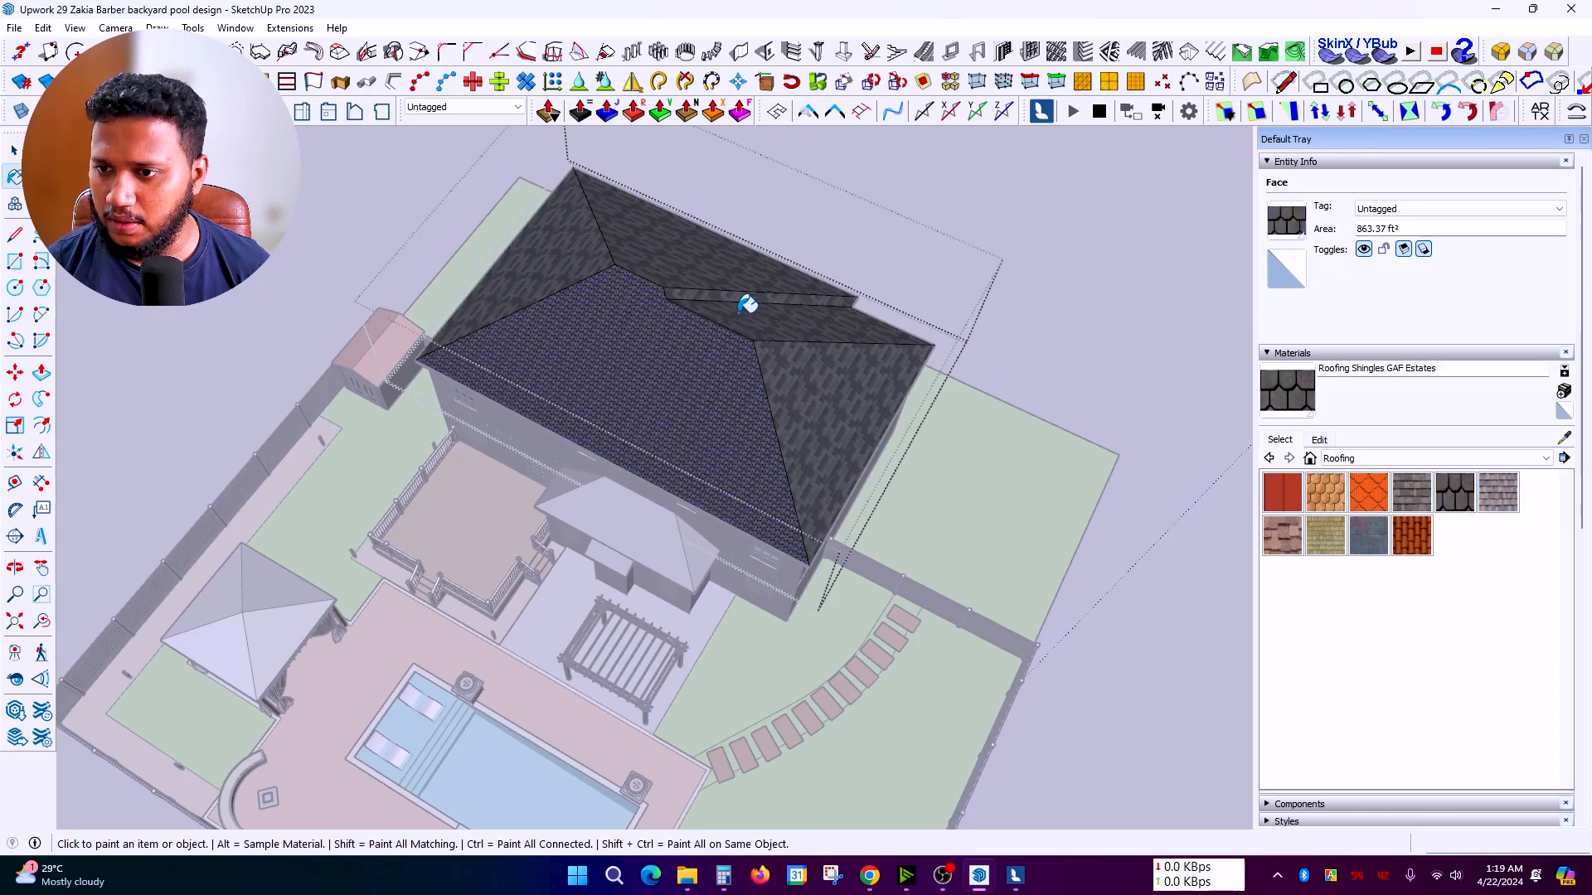
Step: Close the main roof group and paint the porch roof with the same shingles
{"action": "middle_click_drag", "start_coordinate": [777, 483], "coordinate": [720, 484]}
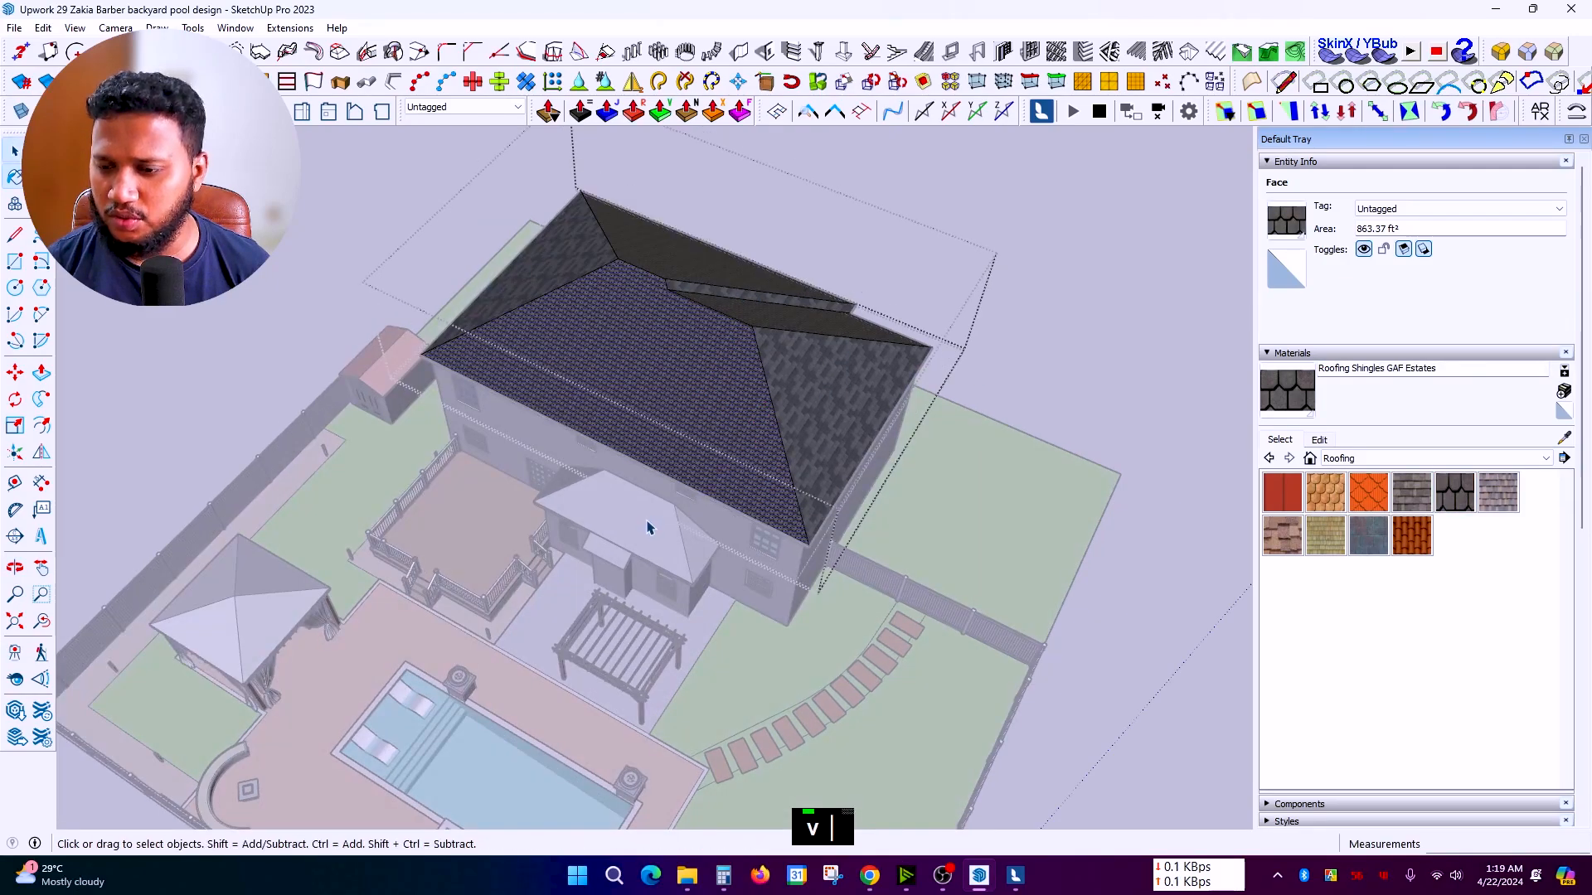
{"action": "scroll", "coordinate": [650, 527], "scroll_direction": "up", "scroll_amount": 2}
{"action": "middle_click_drag", "start_coordinate": [630, 606], "coordinate": [645, 399]}
{"action": "scroll", "coordinate": [645, 398], "scroll_direction": "down", "scroll_amount": 2}
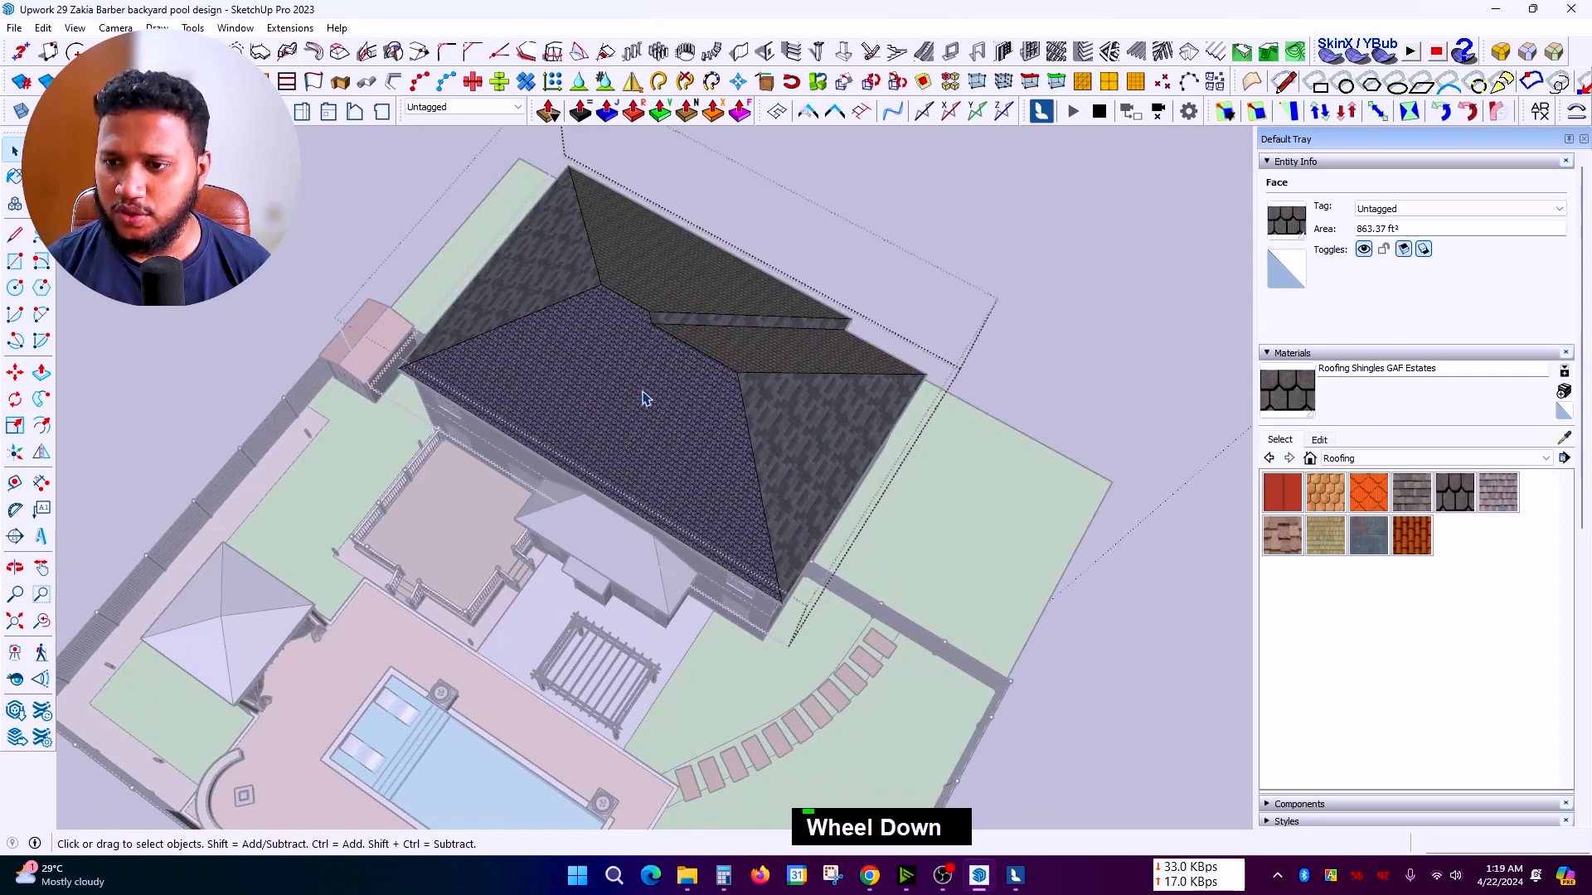
{"action": "key", "text": "Escape"}
{"action": "key", "text": "Escape"}
{"action": "key", "text": "Escape"}
{"action": "key", "text": "Escape"}
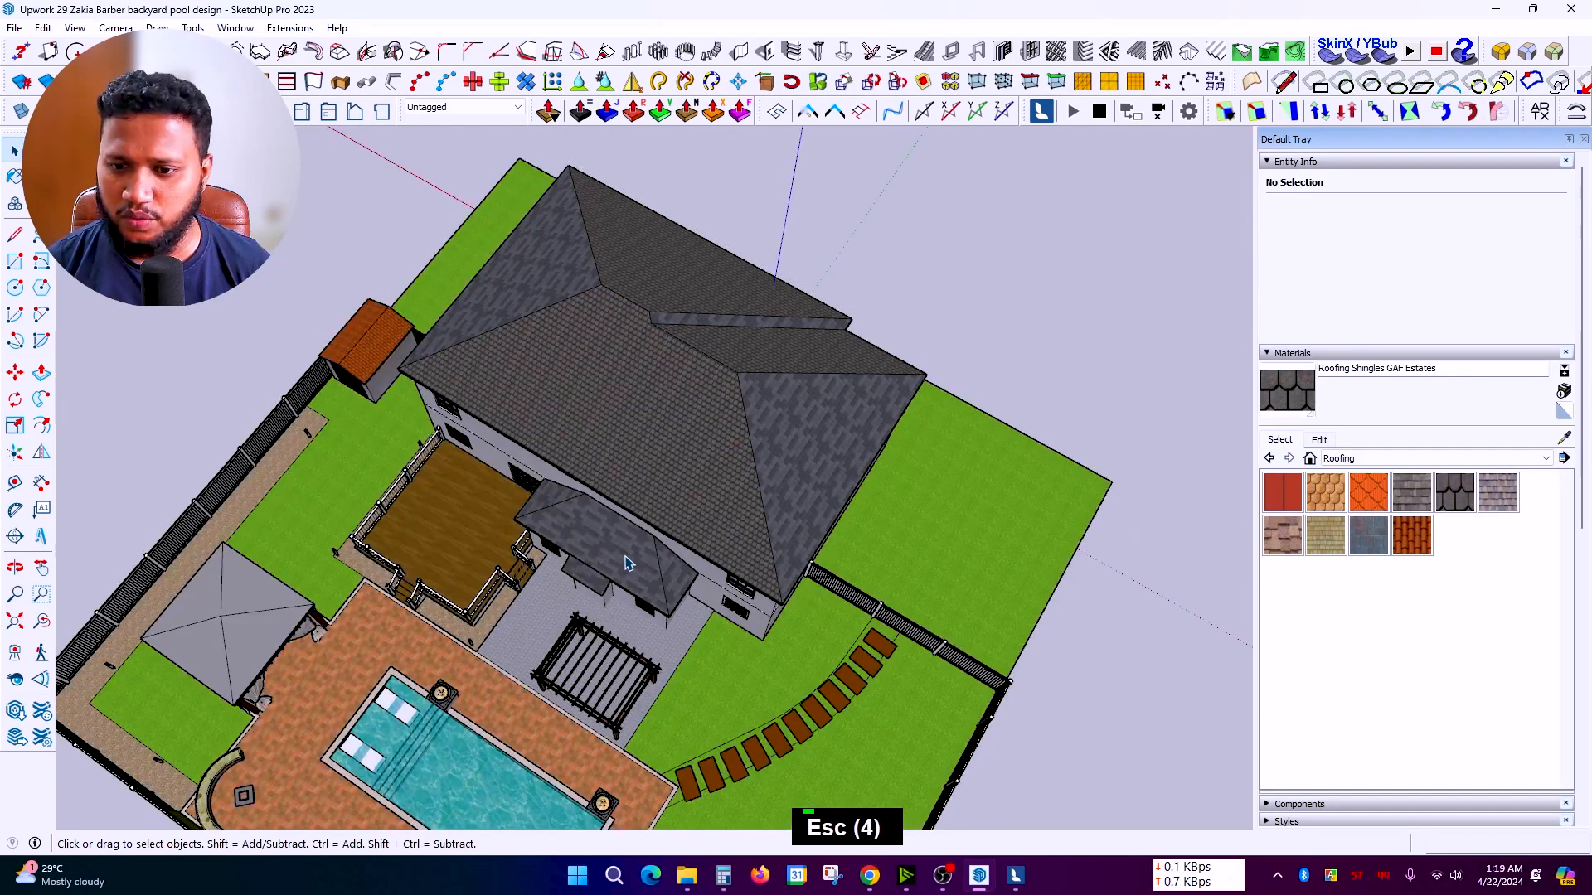
{"action": "double_click", "coordinate": [626, 564]}
{"action": "scroll", "coordinate": [603, 545], "scroll_direction": "up", "scroll_amount": 2}
{"action": "double_click", "coordinate": [603, 545]}
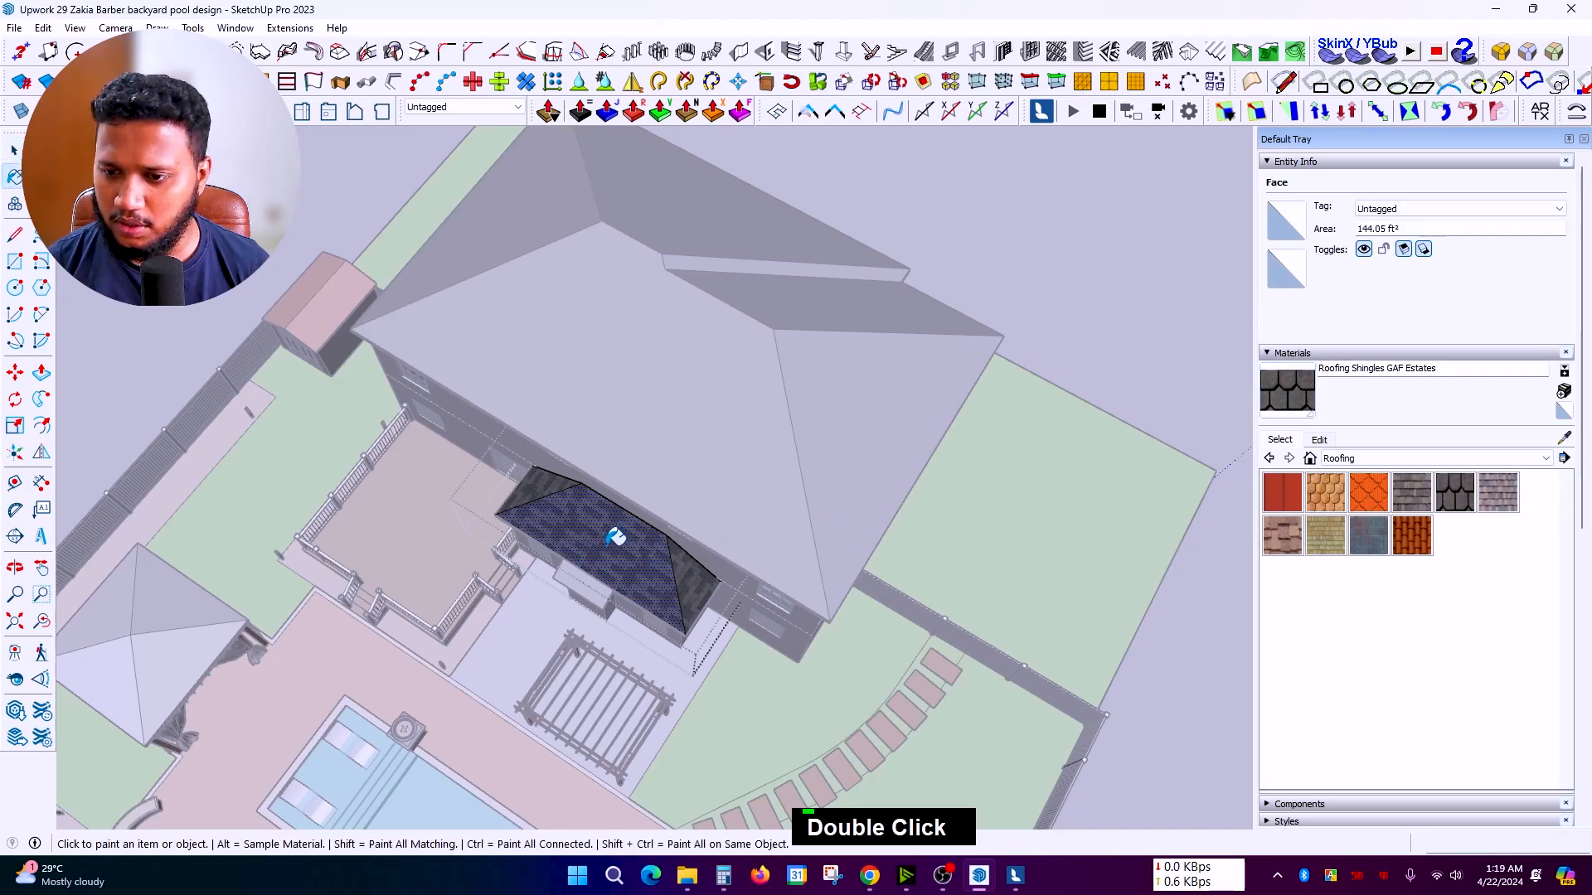
{"action": "left_click", "coordinate": [607, 544]}
{"action": "scroll", "coordinate": [607, 544], "scroll_direction": "down", "scroll_amount": 4}
{"action": "key", "text": "space"}
{"action": "key", "text": "Escape"}
{"action": "key", "text": "Escape"}
{"action": "key", "text": "Escape"}
Step: Orbit to a lower view of the house front to check both roofs
{"action": "middle_click_drag", "start_coordinate": [321, 617], "coordinate": [447, 166]}
{"action": "scroll", "coordinate": [185, 508], "scroll_direction": "up", "scroll_amount": 2}
{"action": "scroll", "coordinate": [316, 406], "scroll_direction": "up", "scroll_amount": 5}
{"action": "scroll", "coordinate": [316, 492], "scroll_direction": "down", "scroll_amount": 4}
{"action": "middle_click_drag", "start_coordinate": [372, 623], "coordinate": [303, 713]}
{"action": "scroll", "coordinate": [465, 562], "scroll_direction": "down", "scroll_amount": 4}
Step: In Lumion, copy the slate tile material onto the other roof face
{"action": "left_click", "coordinate": [1017, 876]}
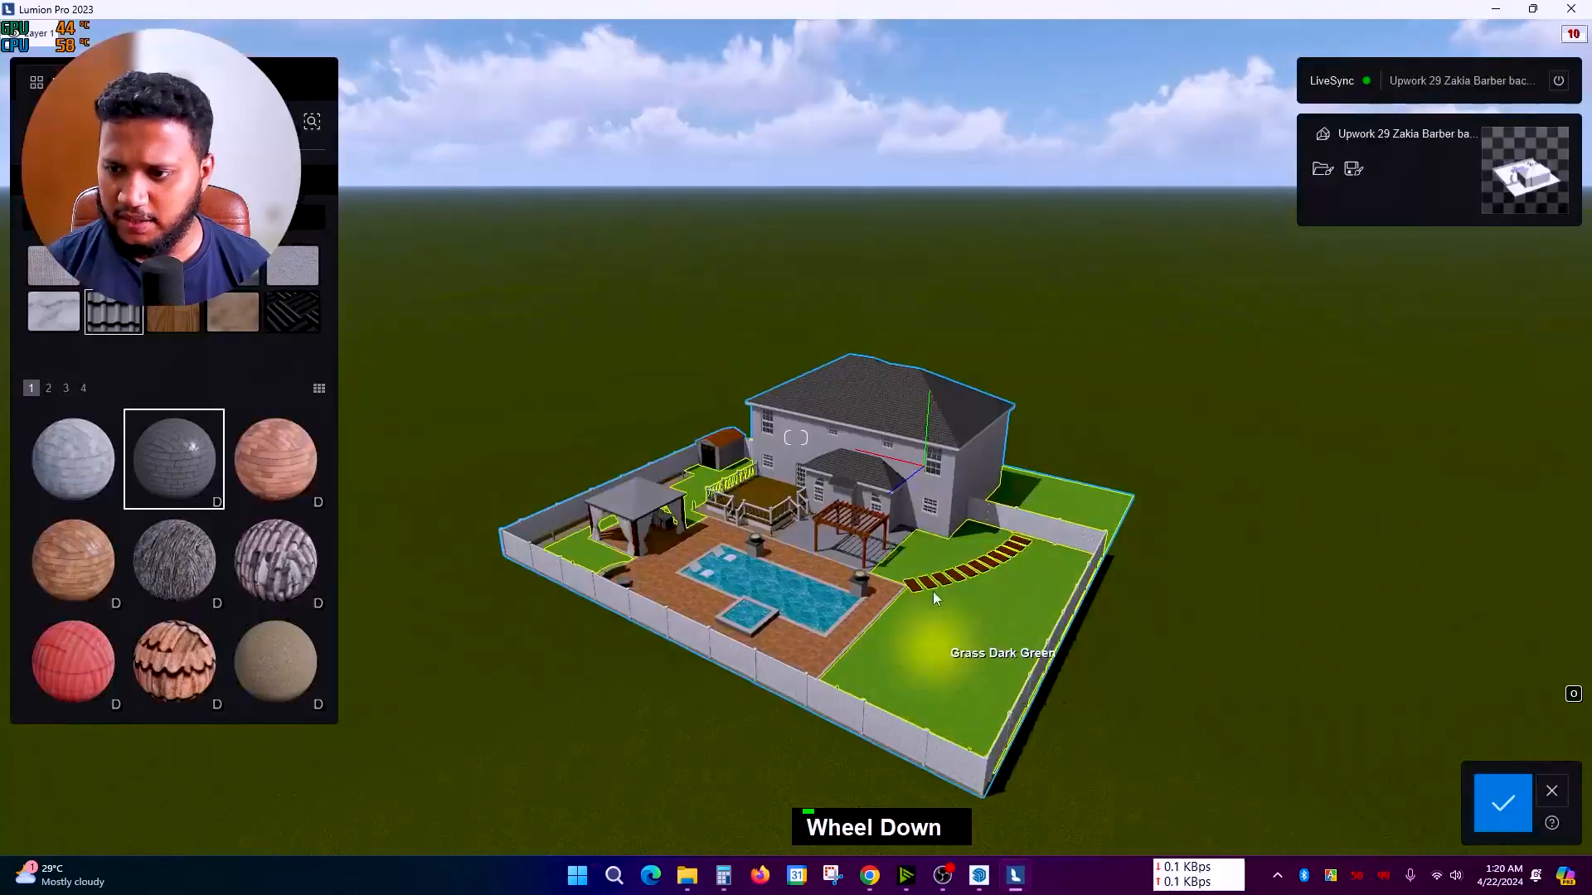
{"action": "scroll", "coordinate": [933, 602], "scroll_direction": "up", "scroll_amount": 6}
{"action": "mouse_move", "coordinate": [1014, 534]}
{"action": "right_mouse_down"}
{"action": "mouse_move", "coordinate": [796, 437]}
{"action": "mouse_move", "coordinate": [909, 605]}
{"action": "right_mouse_up"}
{"action": "key", "text": "d"}
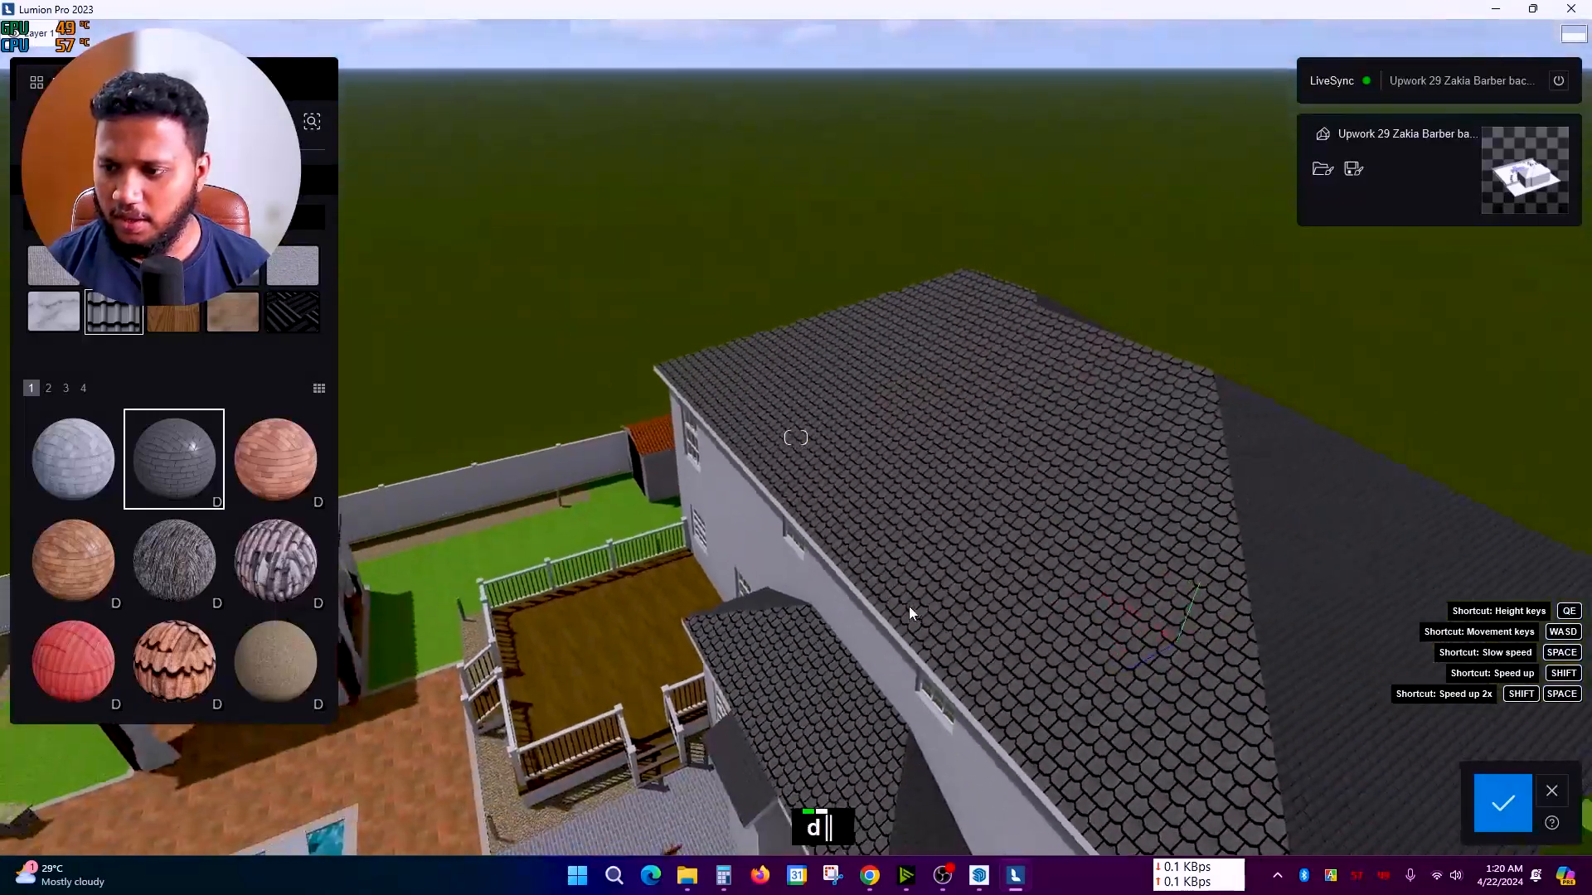
{"action": "double_click", "coordinate": [1201, 595]}
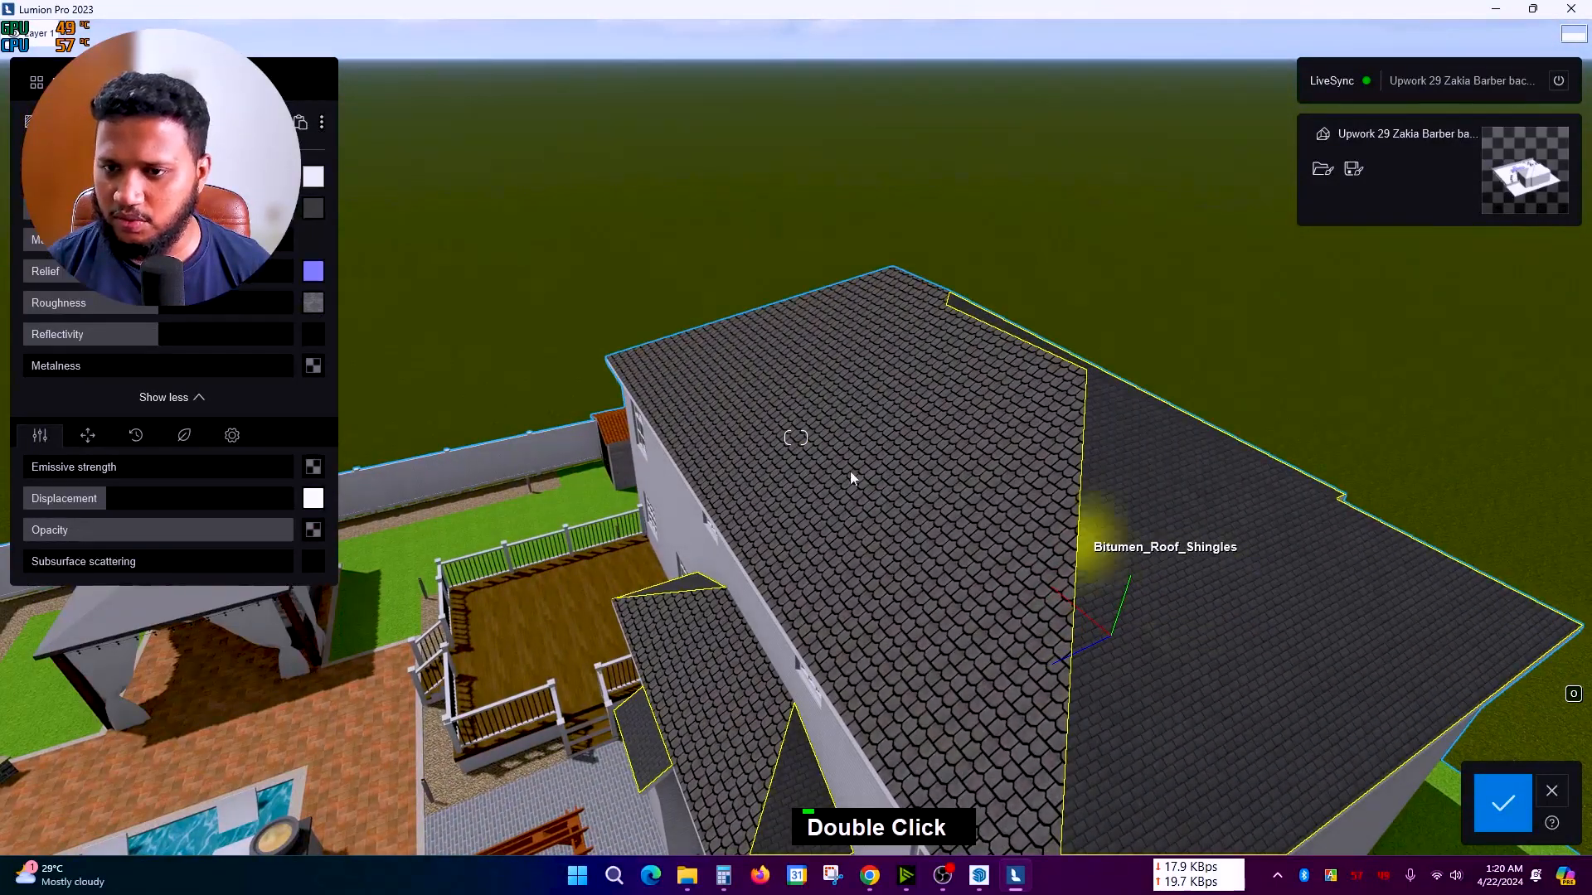
{"action": "right_click_drag", "start_coordinate": [854, 371], "coordinate": [796, 437]}
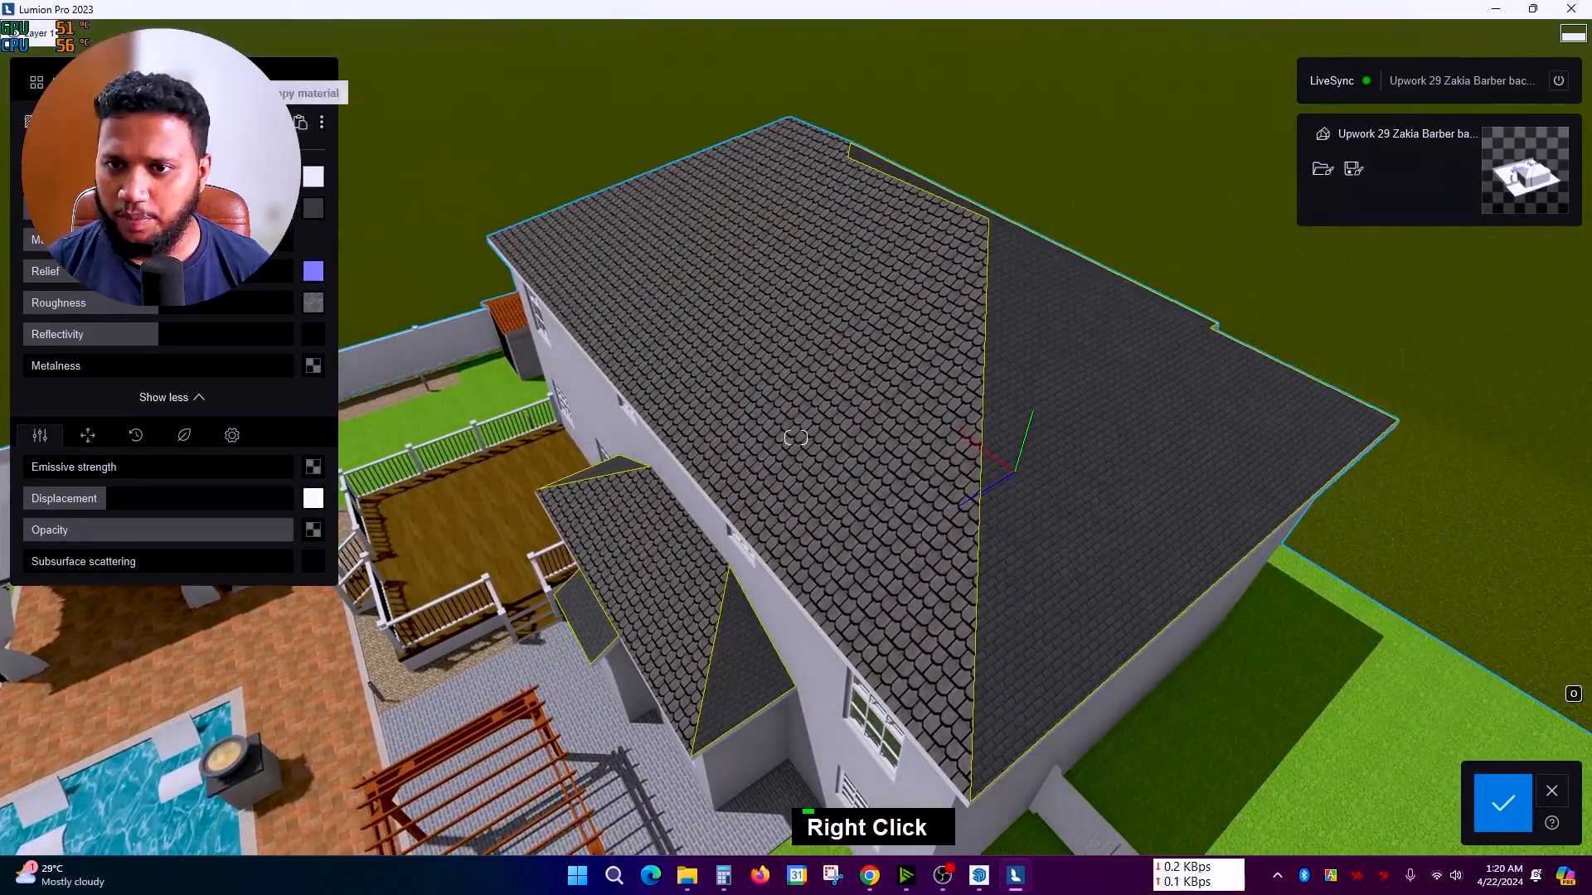
{"action": "right_click", "coordinate": [842, 320]}
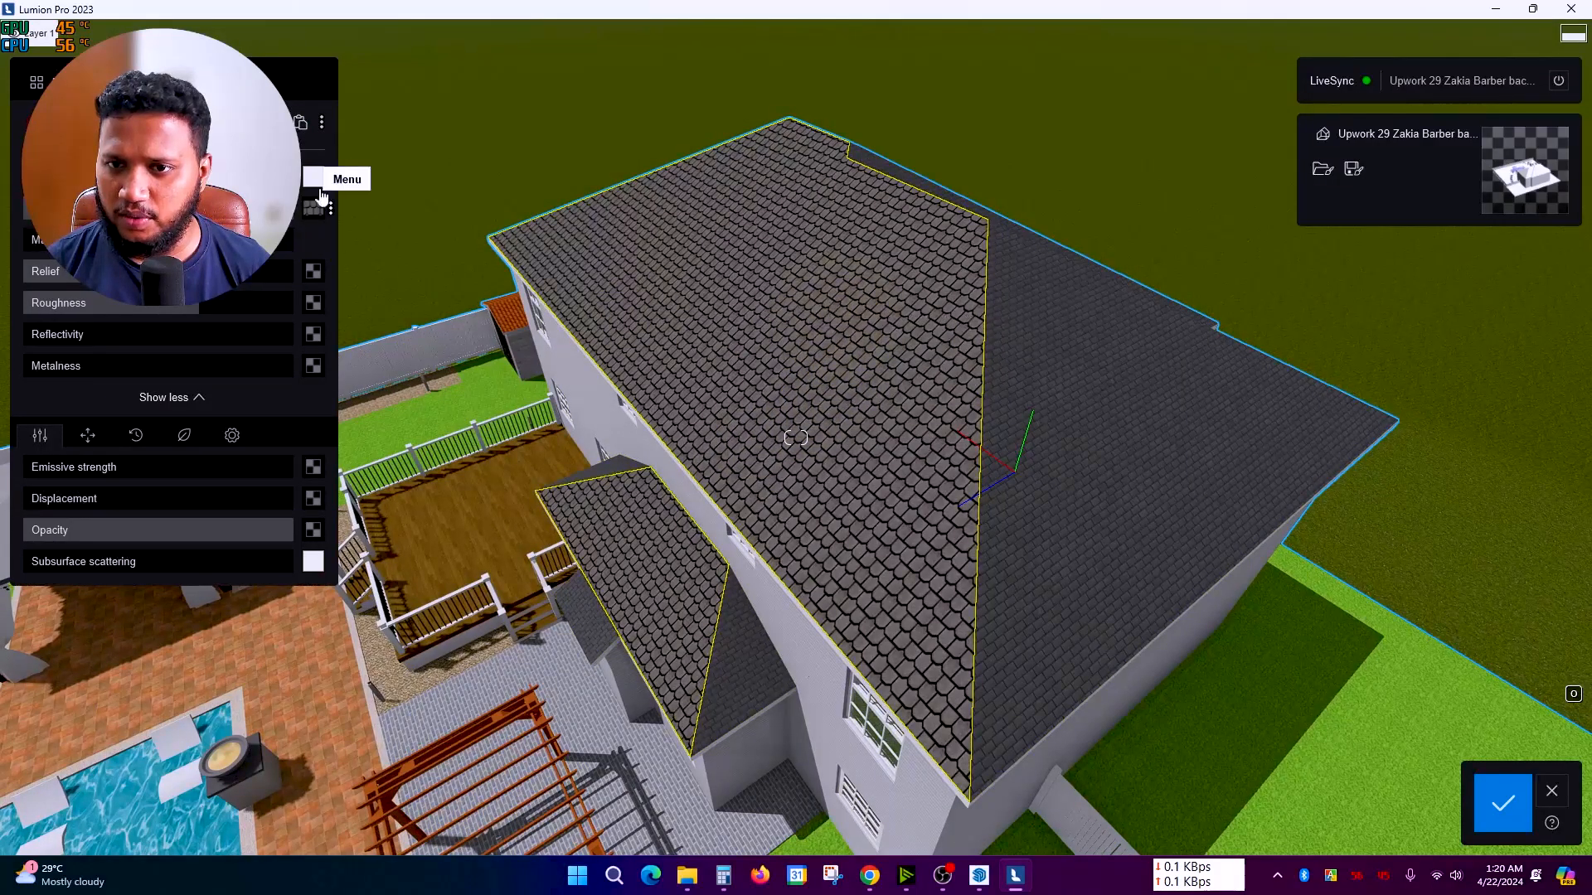
{"action": "left_click", "coordinate": [305, 129]}
Step: Rotate the roof texture heading to about -84°
{"action": "scroll", "coordinate": [810, 497], "scroll_direction": "up", "scroll_amount": 5}
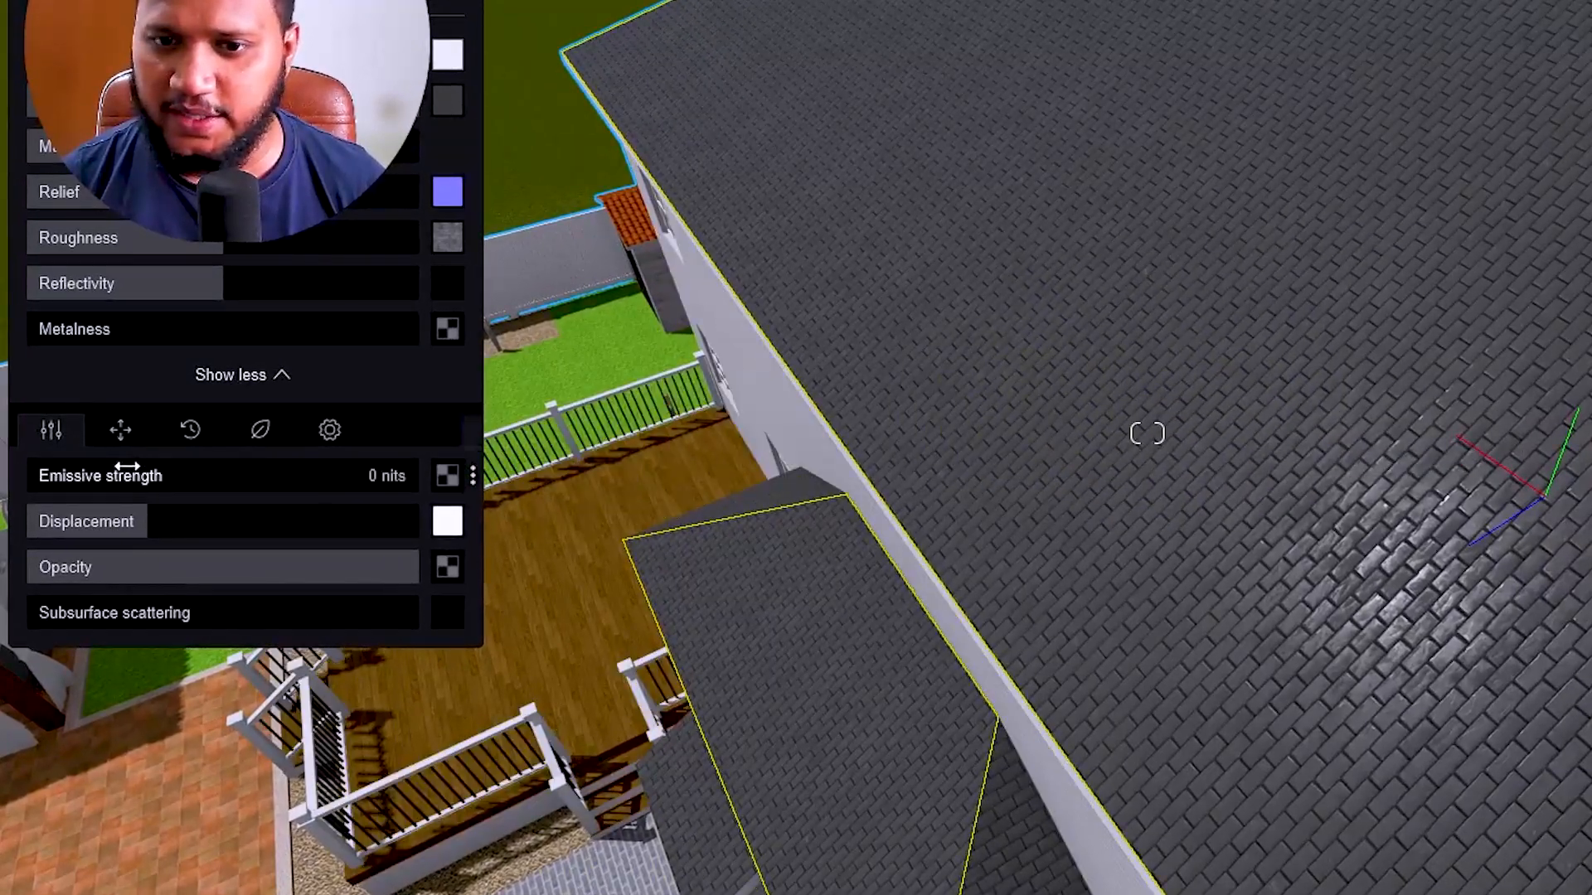
{"action": "left_click", "coordinate": [125, 439]}
{"action": "left_click_drag", "start_coordinate": [198, 618], "coordinate": [125, 625]}
{"action": "scroll", "coordinate": [1184, 327], "scroll_direction": "down", "scroll_amount": 4}
Step: Save the material changes and close the editor, pulling the camera back over the yard
{"action": "right_click_drag", "start_coordinate": [1184, 326], "coordinate": [1143, 464]}
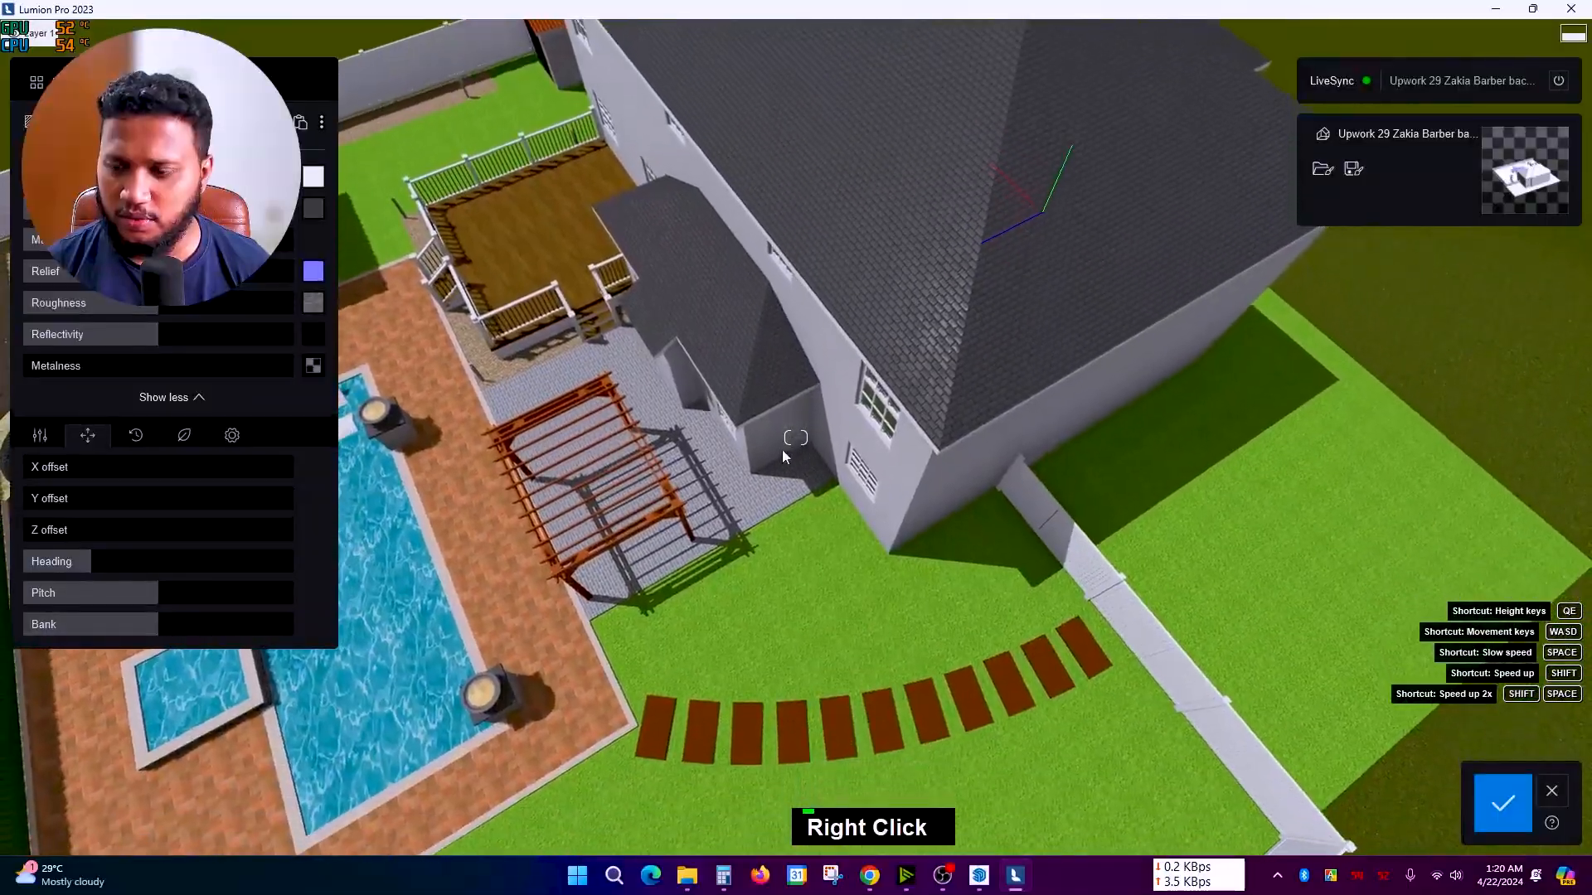
{"action": "key", "text": "a"}
{"action": "key", "text": "a"}
{"action": "key", "text": "a"}
{"action": "key", "text": "a"}
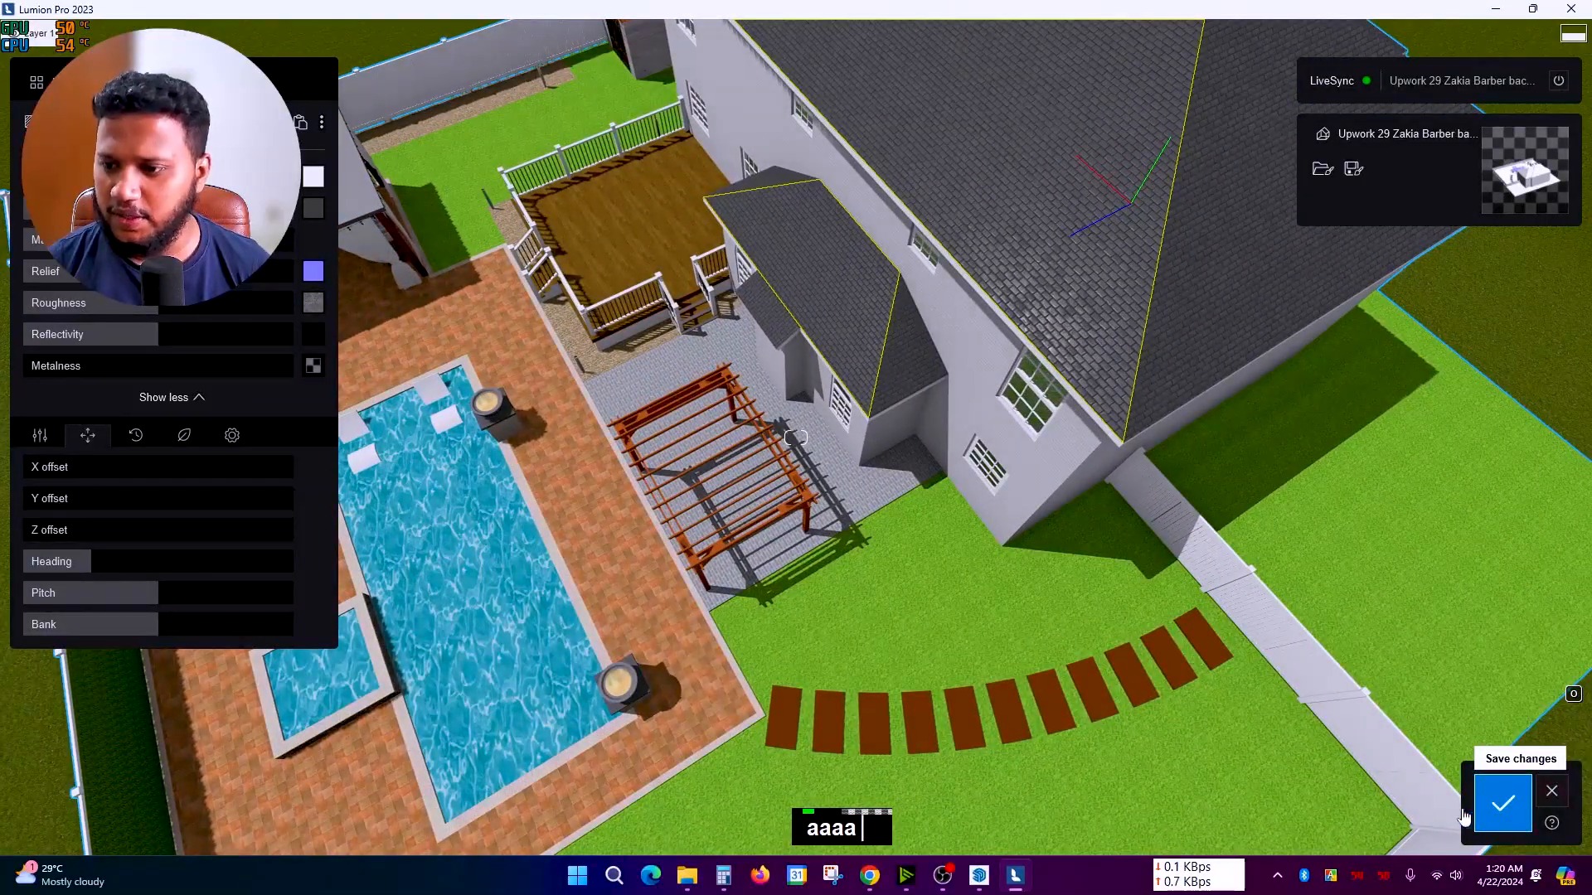
{"action": "left_click", "coordinate": [1503, 803]}
{"action": "scroll", "coordinate": [854, 564], "scroll_direction": "down", "scroll_amount": 5}
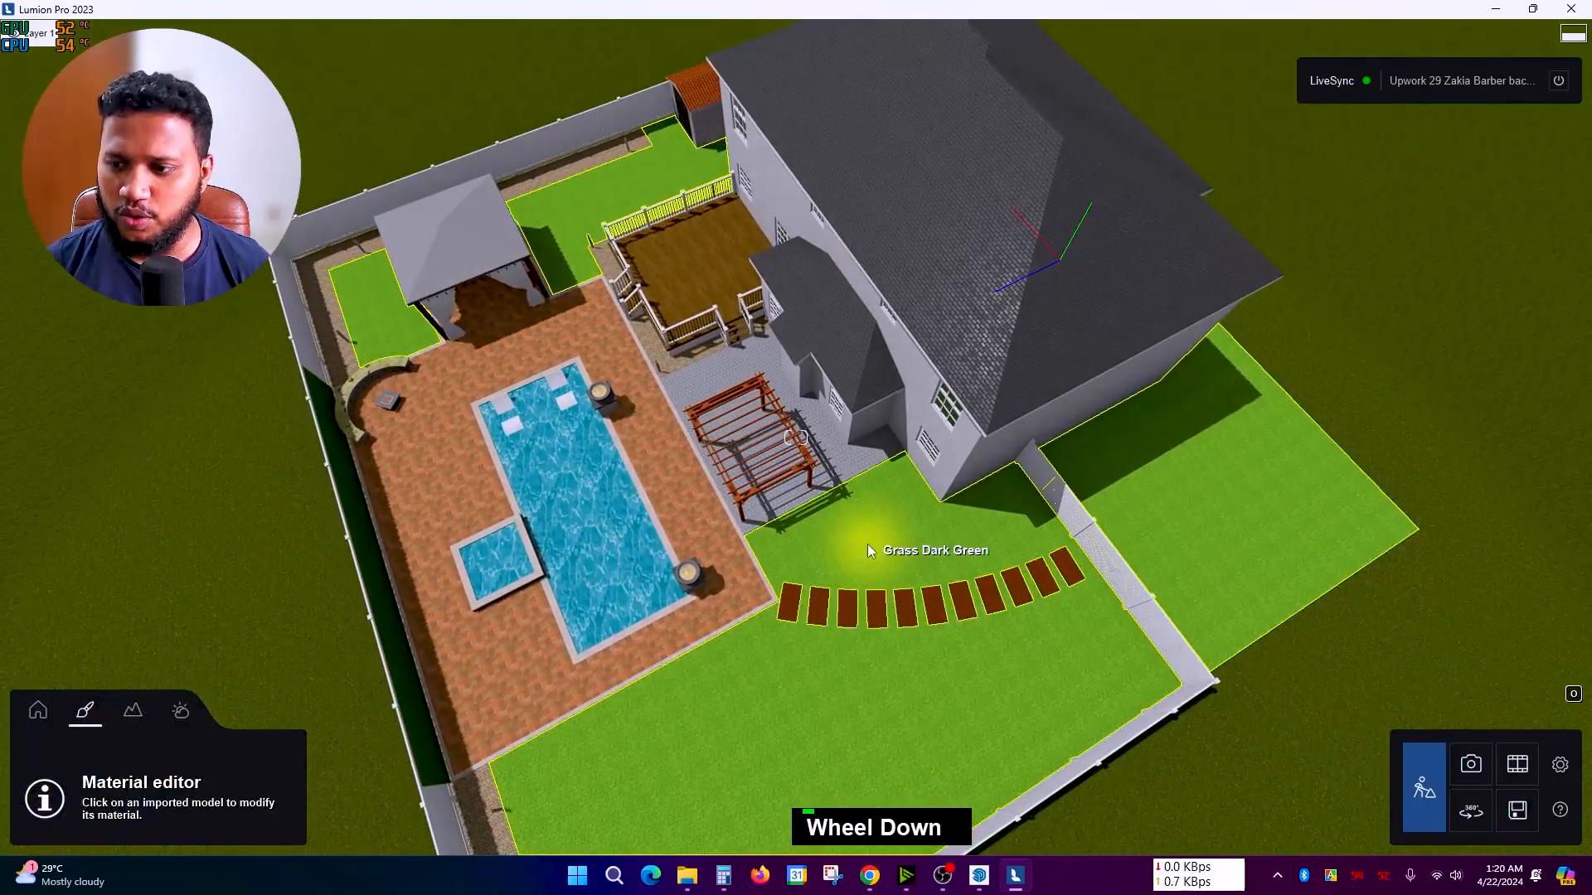
Step: Select the lawn and browse the library's outdoor and grass categories for a landscape material
{"action": "left_click", "coordinate": [867, 544]}
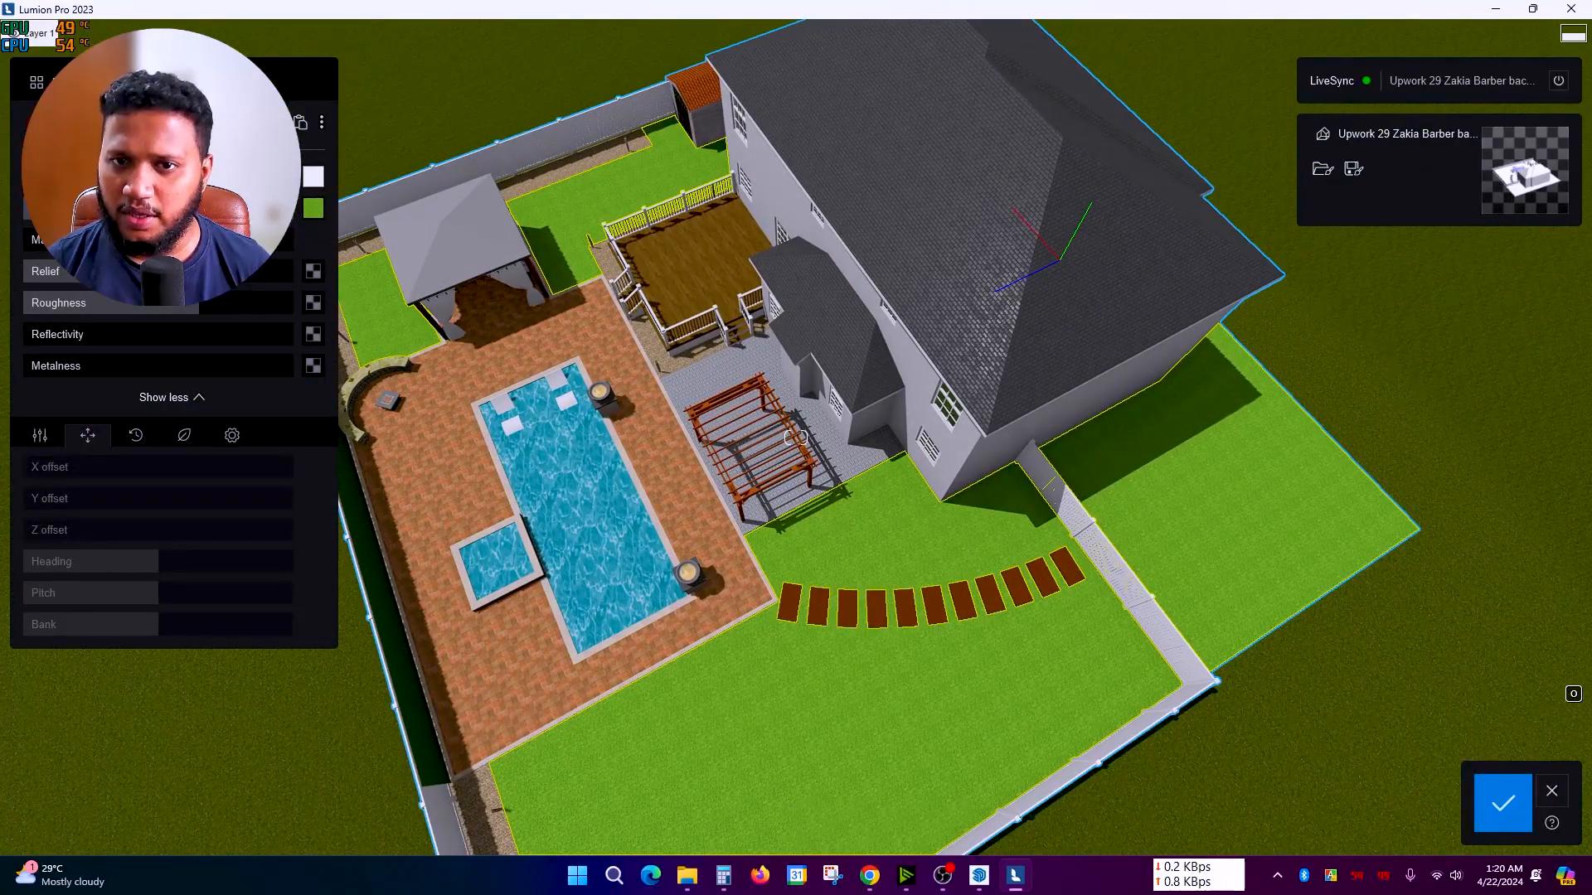
{"action": "left_click", "coordinate": [61, 83]}
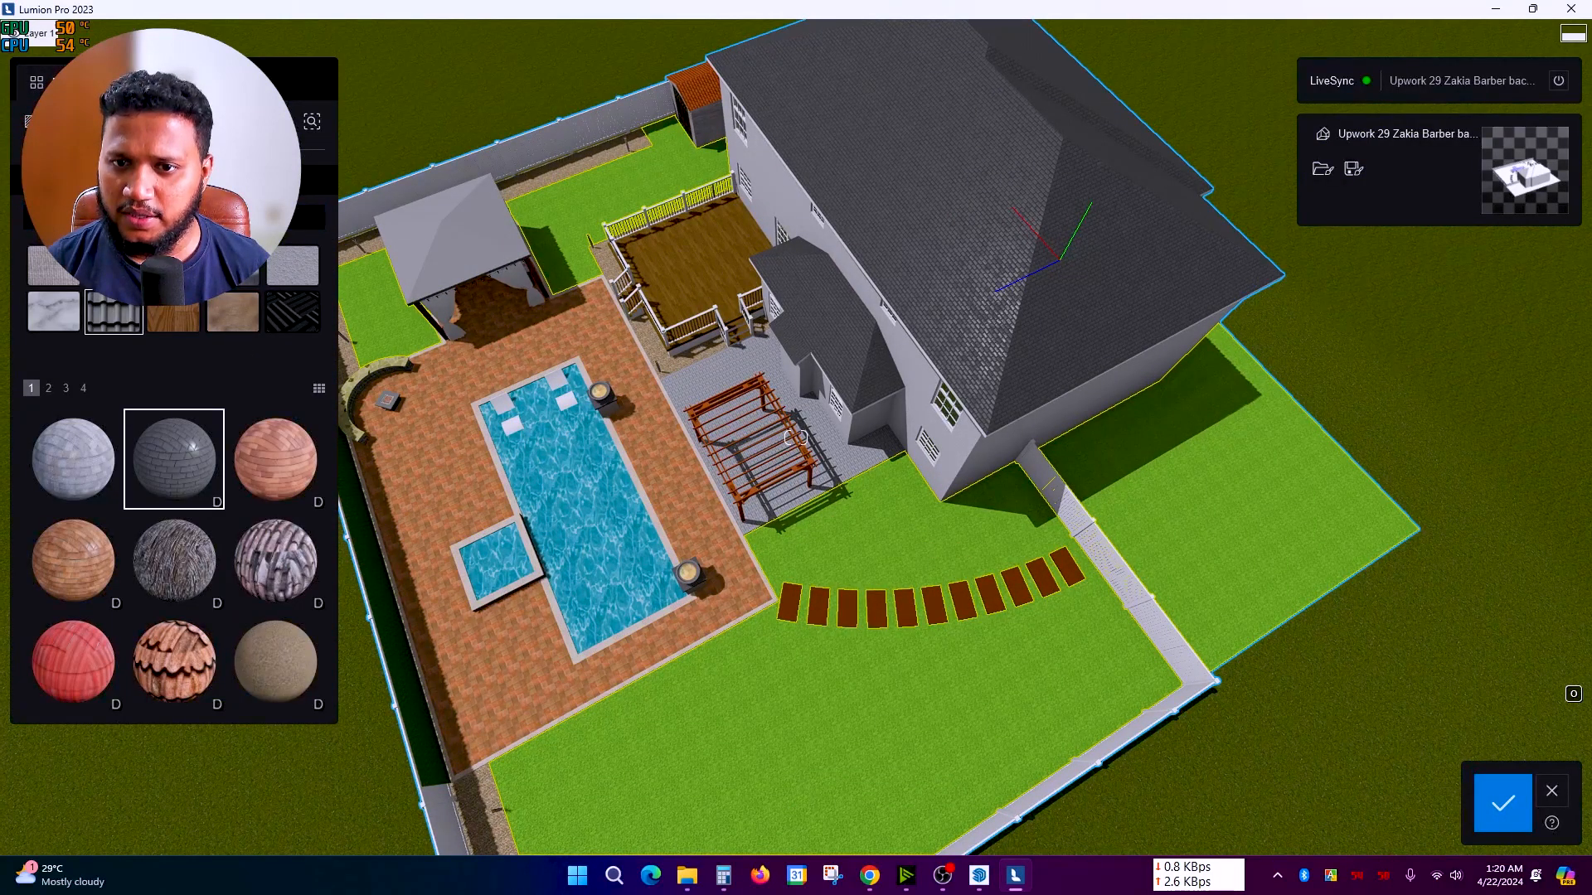
{"action": "left_click", "coordinate": [108, 178]}
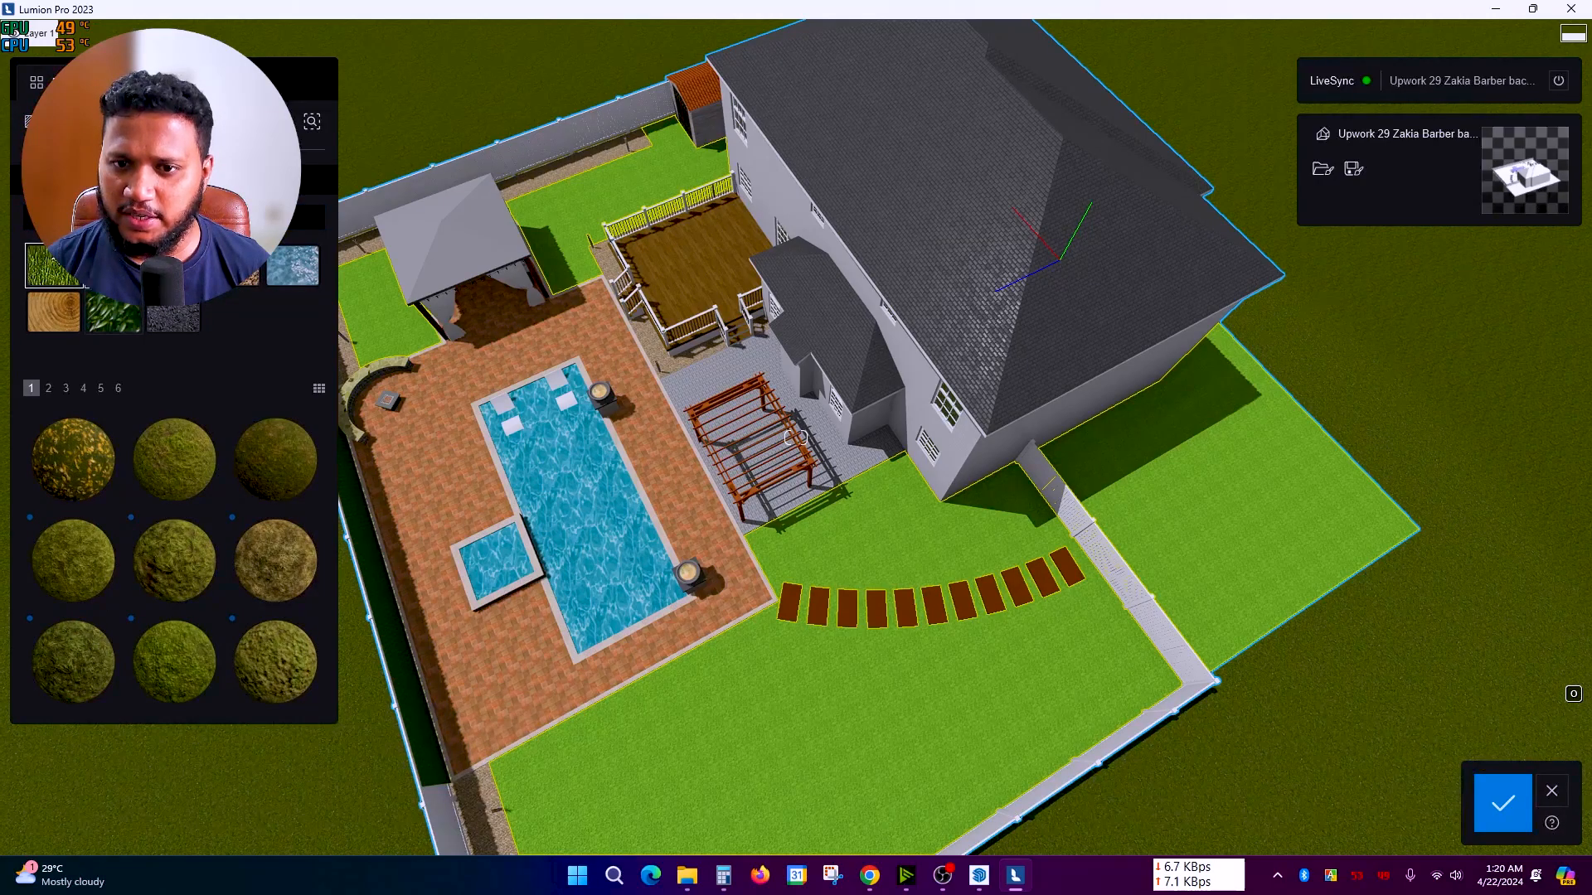
{"action": "left_click", "coordinate": [113, 313]}
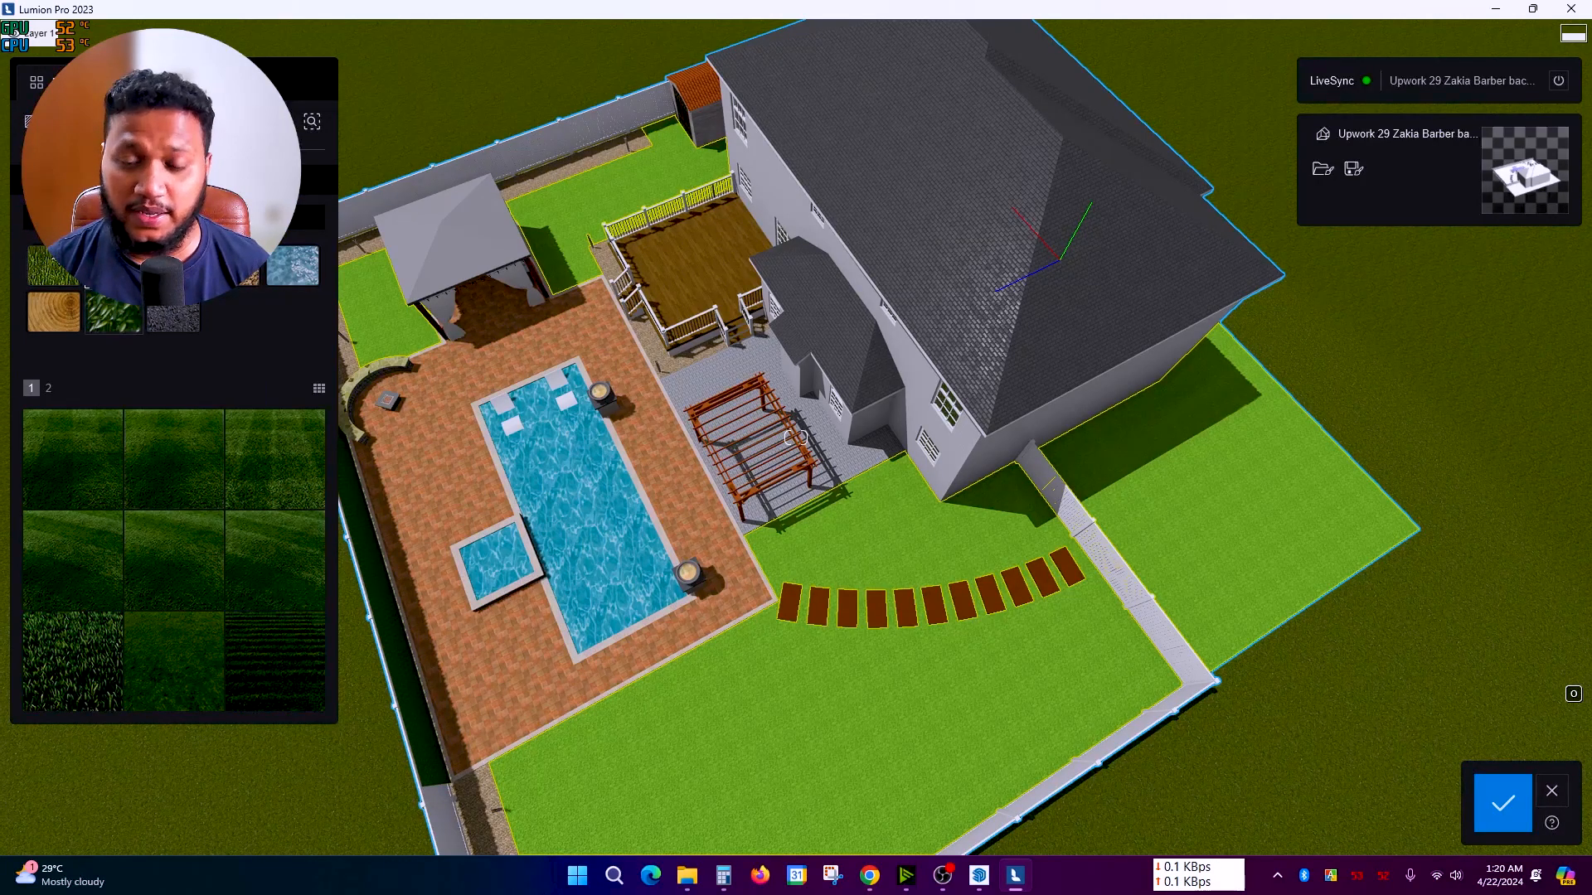
{"action": "left_click", "coordinate": [74, 179]}
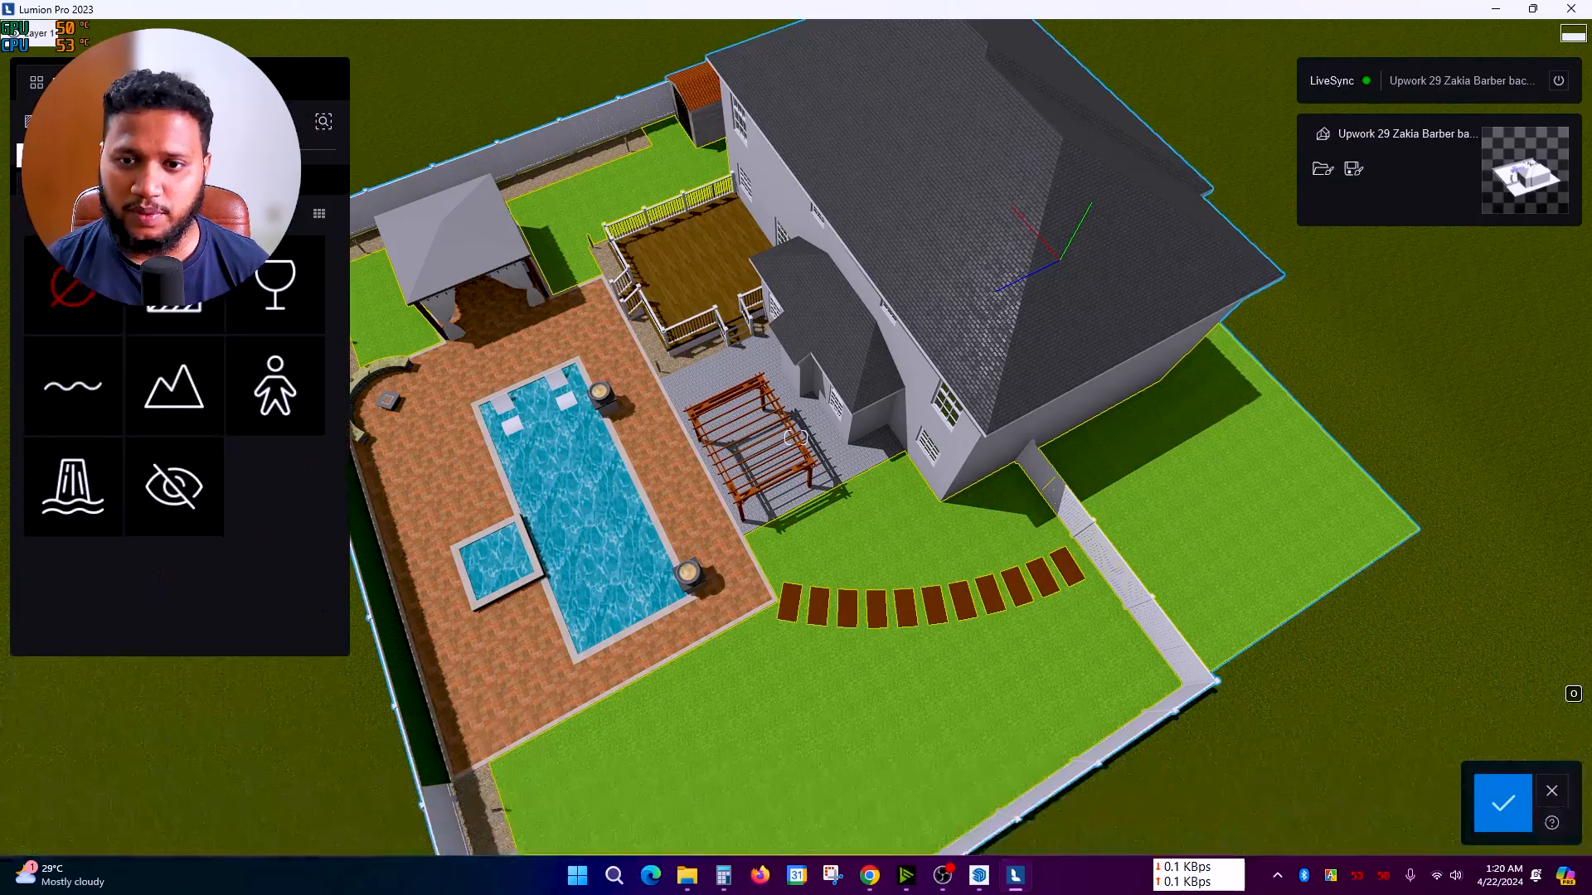
Step: Move the view closer to the pool and pergola
{"action": "scroll", "coordinate": [1037, 249], "scroll_direction": "up", "scroll_amount": 3}
{"action": "right_click_drag", "start_coordinate": [1078, 373], "coordinate": [267, 756]}
{"action": "scroll", "coordinate": [1037, 249], "scroll_direction": "down", "scroll_amount": 2}
{"action": "scroll", "coordinate": [1036, 249], "scroll_direction": "up", "scroll_amount": 3}
{"action": "scroll", "coordinate": [1019, 392], "scroll_direction": "down", "scroll_amount": 4}
{"action": "scroll", "coordinate": [1018, 393], "scroll_direction": "up", "scroll_amount": 3}
{"action": "scroll", "coordinate": [1018, 392], "scroll_direction": "up", "scroll_amount": 3}
{"action": "scroll", "coordinate": [852, 562], "scroll_direction": "up", "scroll_amount": 2}
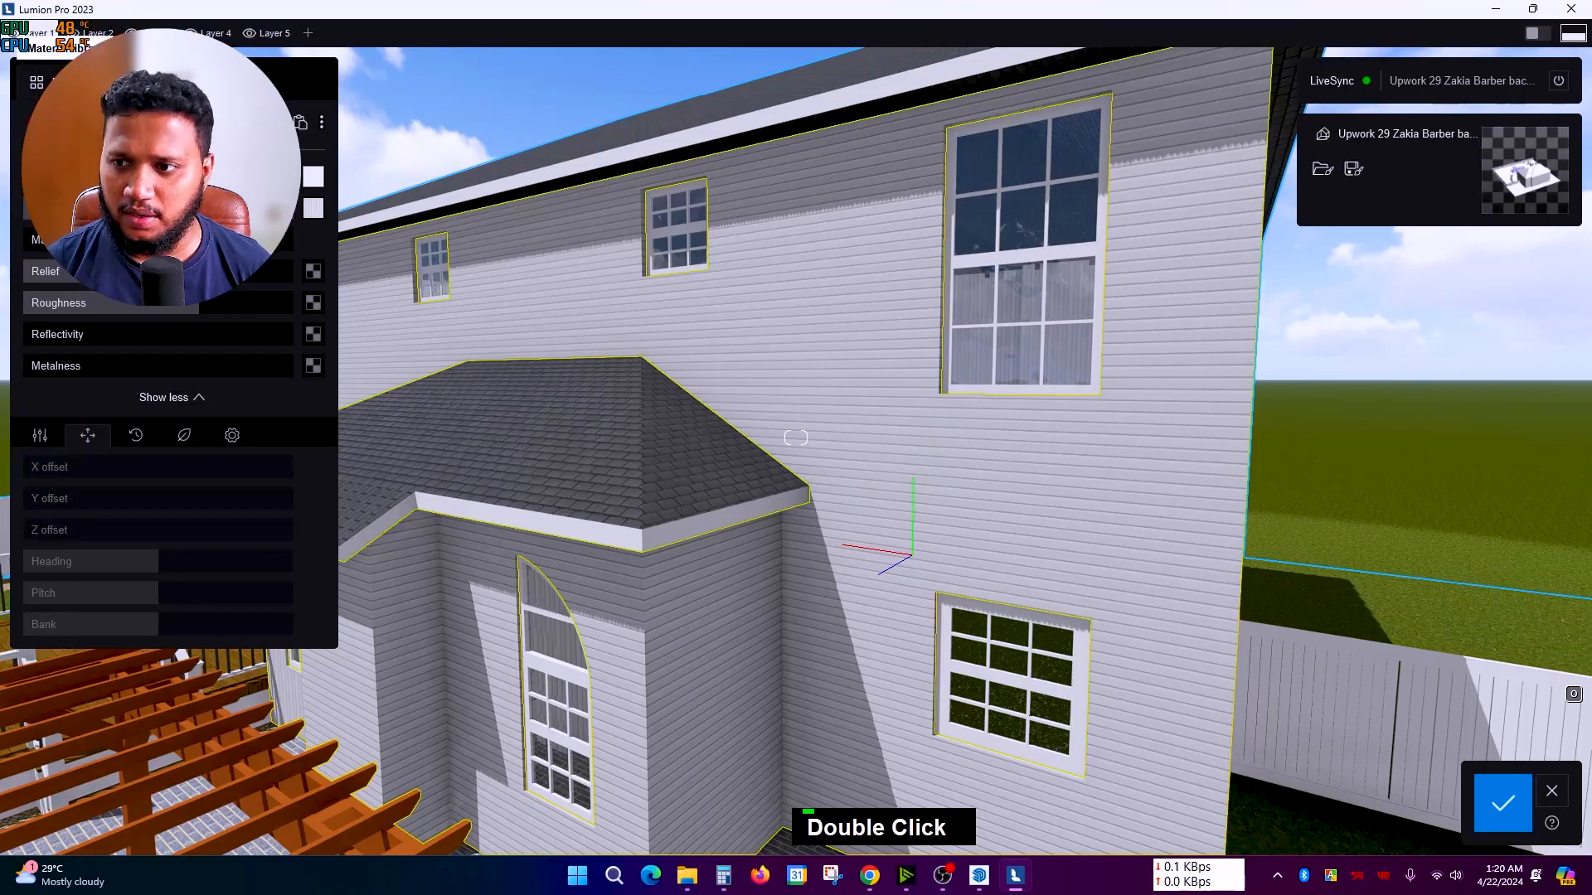
Step: Confirm the lawn material, then give the house wall a pale exterior plaster found by searching 'pl'
{"action": "scroll", "coordinate": [804, 426], "scroll_direction": "down", "scroll_amount": 5}
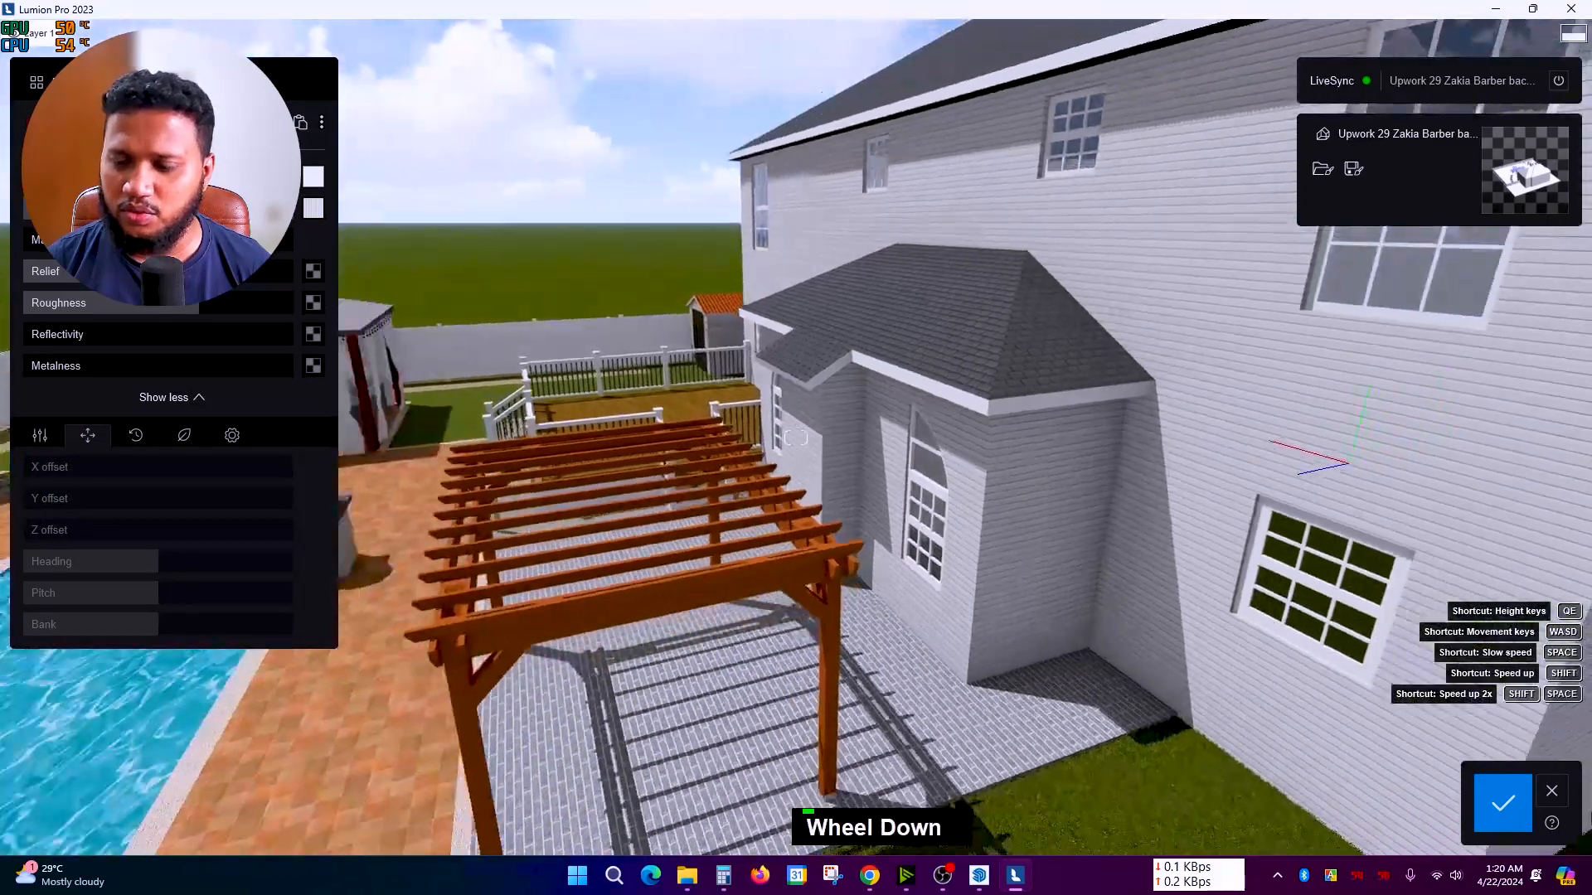
{"action": "left_click", "coordinate": [1465, 814]}
{"action": "right_click_drag", "start_coordinate": [86, 725], "coordinate": [829, 411]}
{"action": "left_click", "coordinate": [833, 406]}
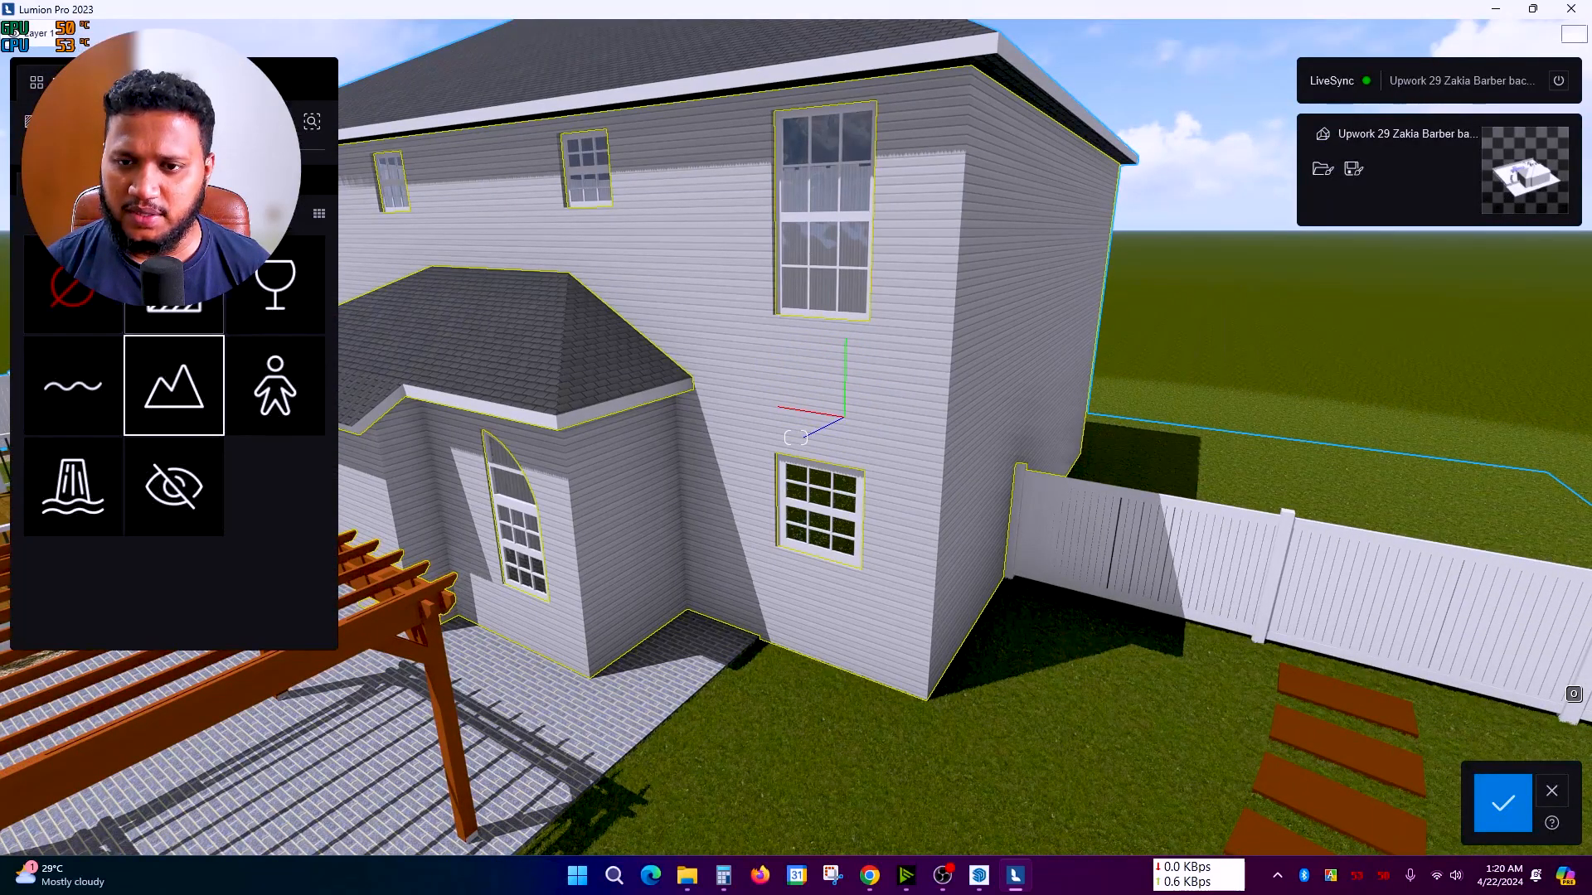
{"action": "left_click", "coordinate": [175, 386]}
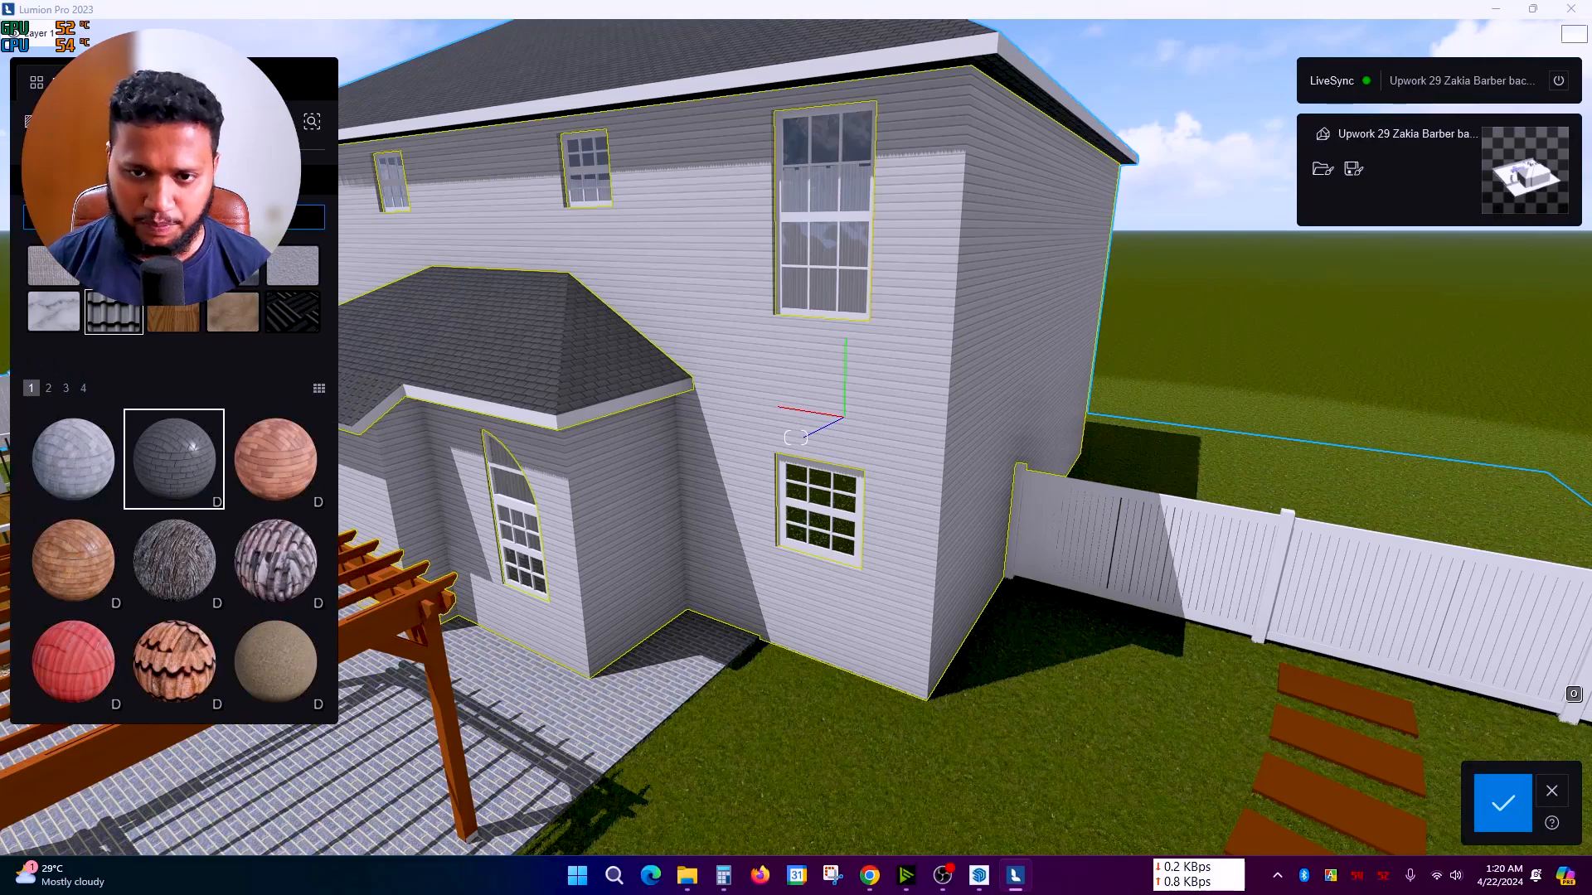
{"action": "type", "text": "plaster"}
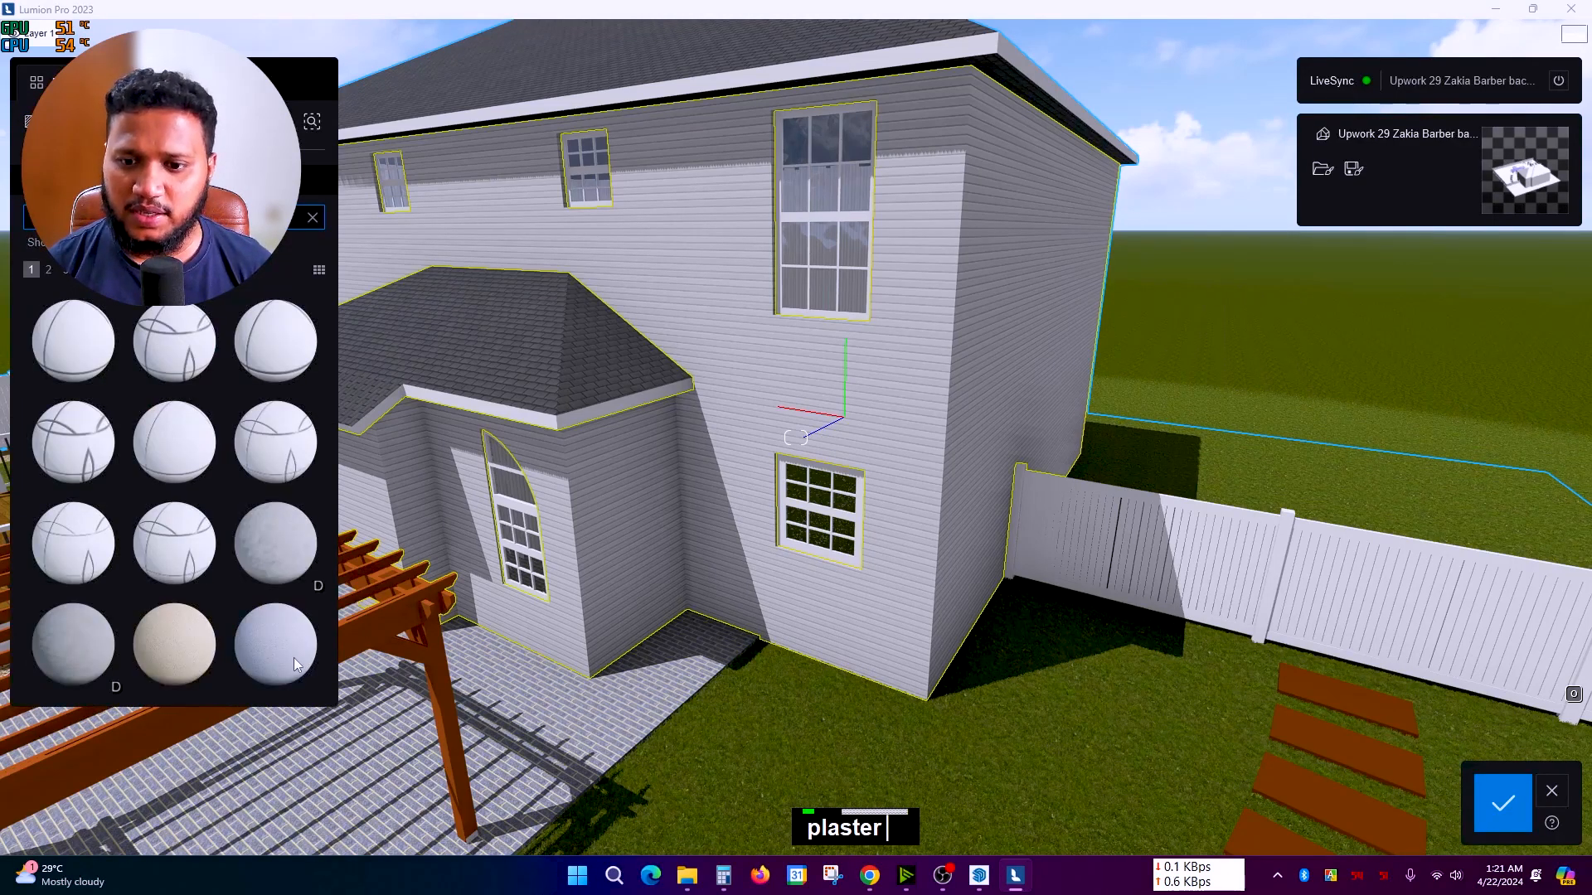
{"action": "right_click", "coordinate": [278, 661]}
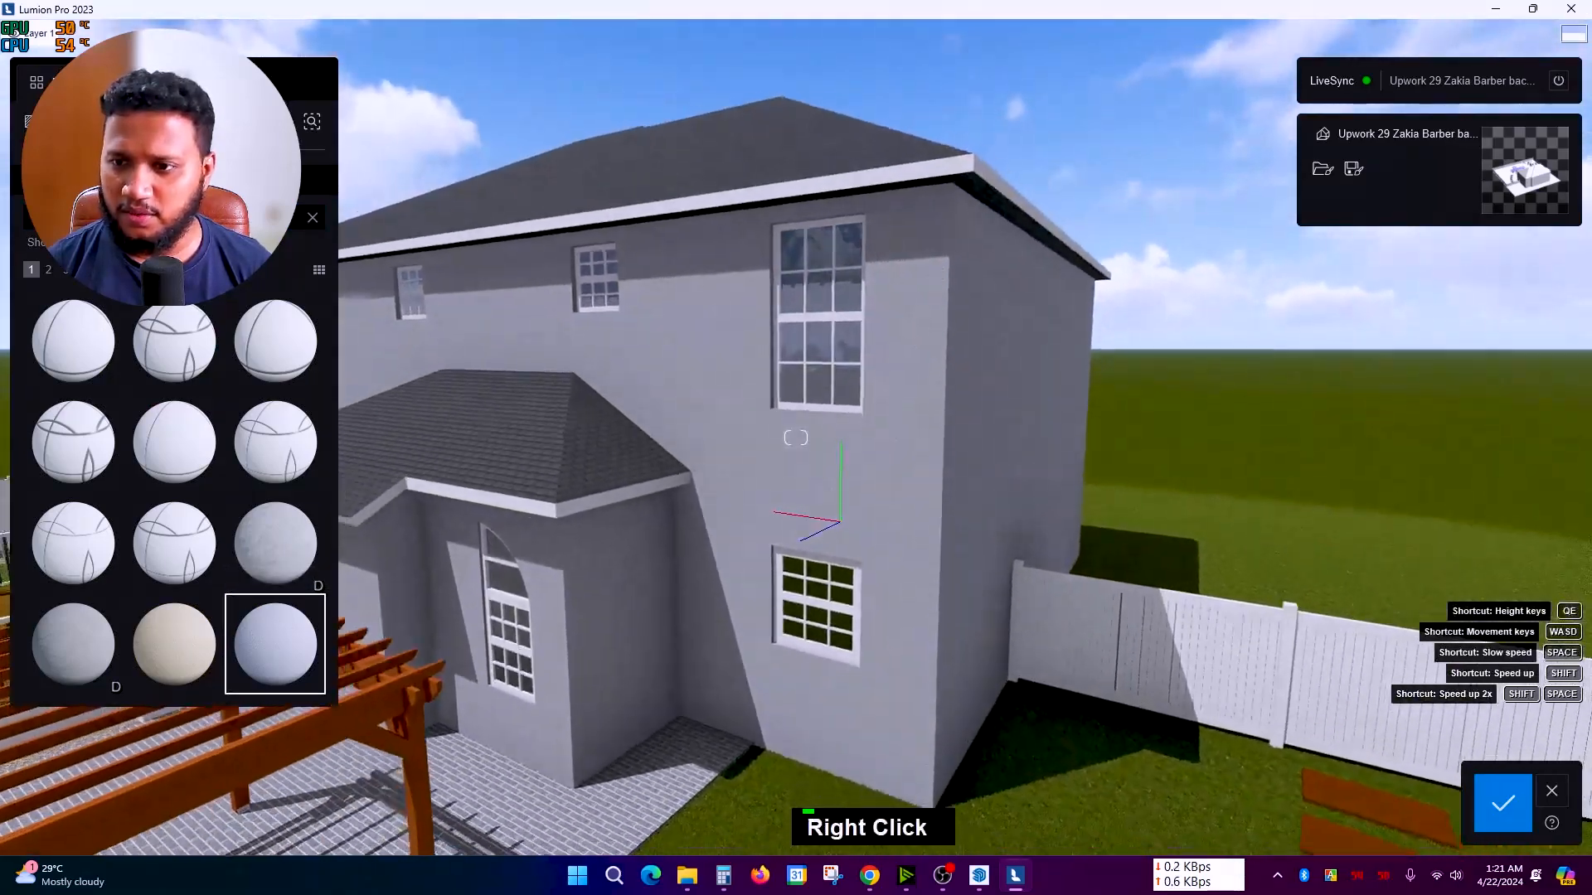
Step: Swing out to a wider view of the replastered house
{"action": "scroll", "coordinate": [735, 566], "scroll_direction": "down", "scroll_amount": 3}
{"action": "scroll", "coordinate": [853, 583], "scroll_direction": "up", "scroll_amount": 5}
{"action": "scroll", "coordinate": [853, 590], "scroll_direction": "down", "scroll_amount": 3}
{"action": "right_click_drag", "start_coordinate": [834, 586], "coordinate": [660, 436]}
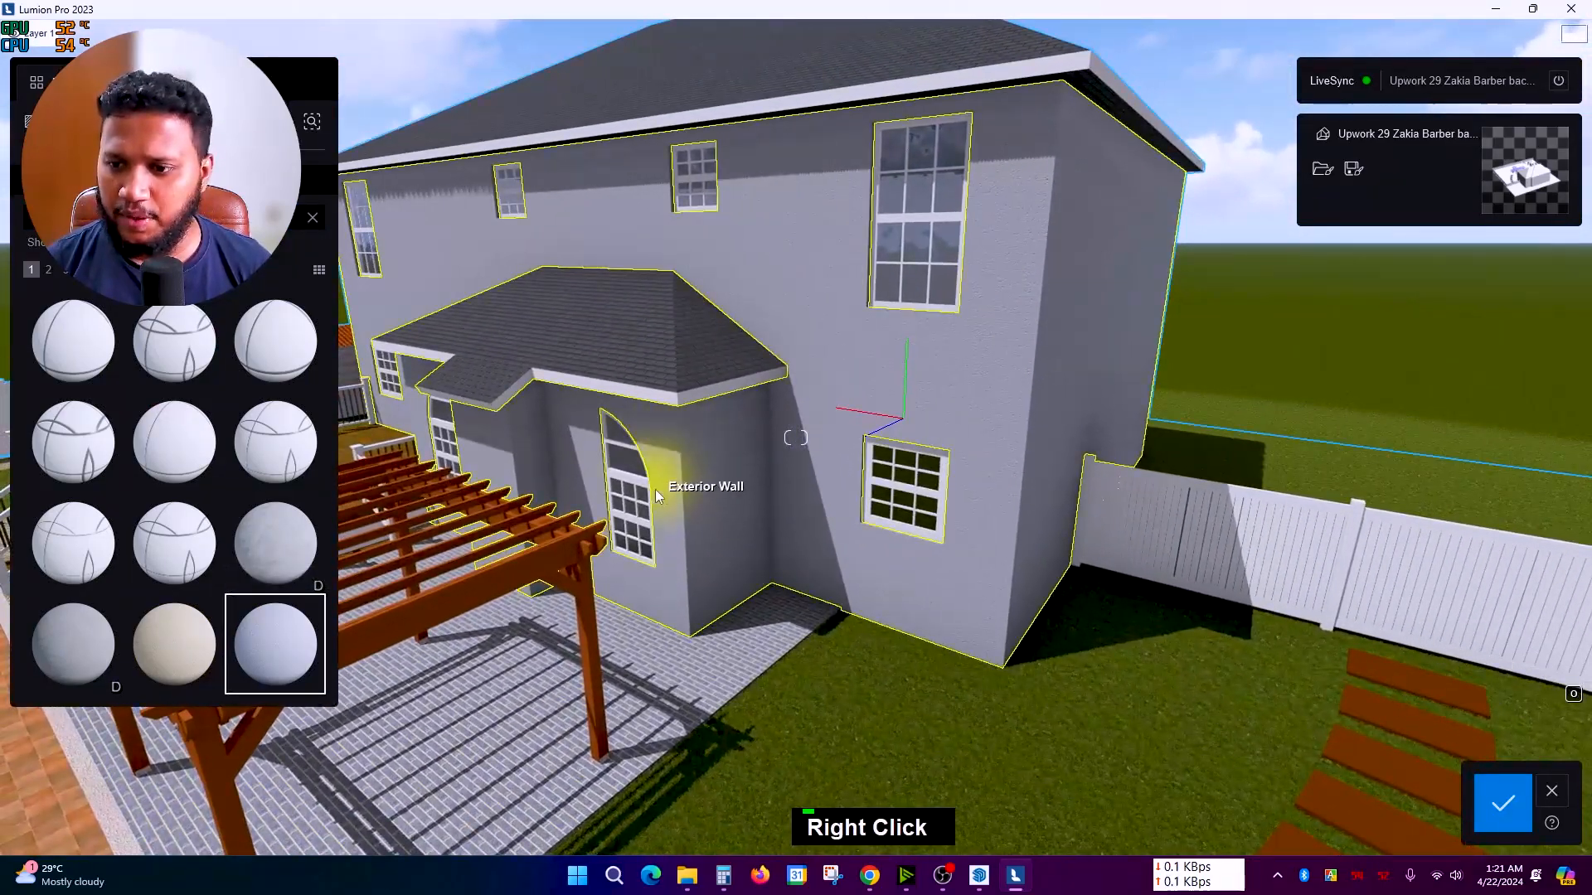
{"action": "scroll", "coordinate": [912, 497], "scroll_direction": "up", "scroll_amount": 3}
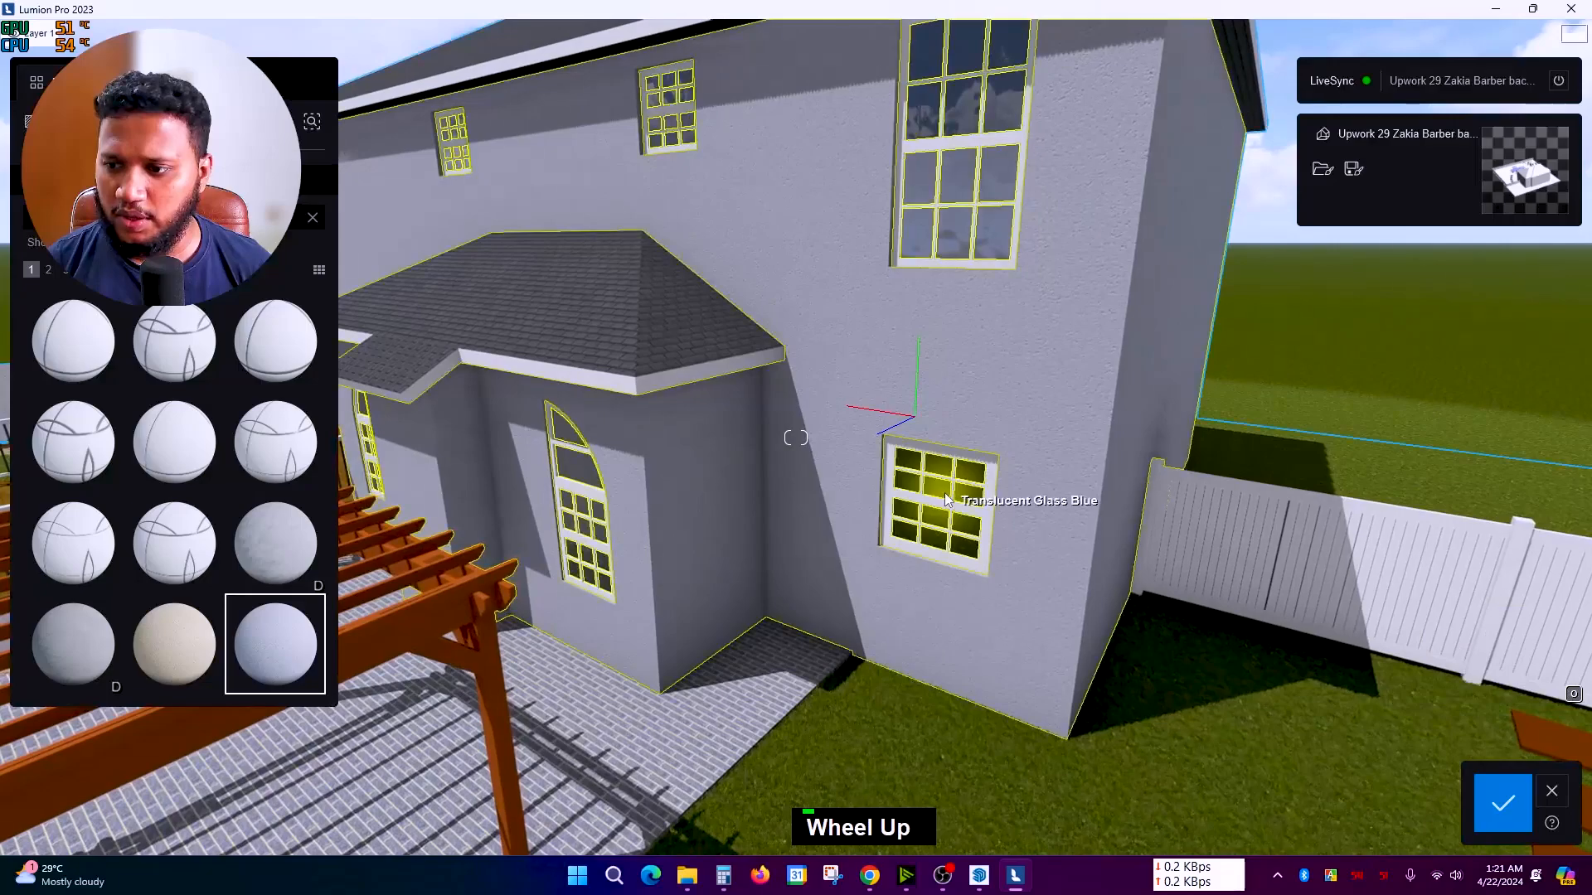
Step: Give the window glass the Interior Glass 004 material from the Glass category
{"action": "double_click", "coordinate": [959, 246]}
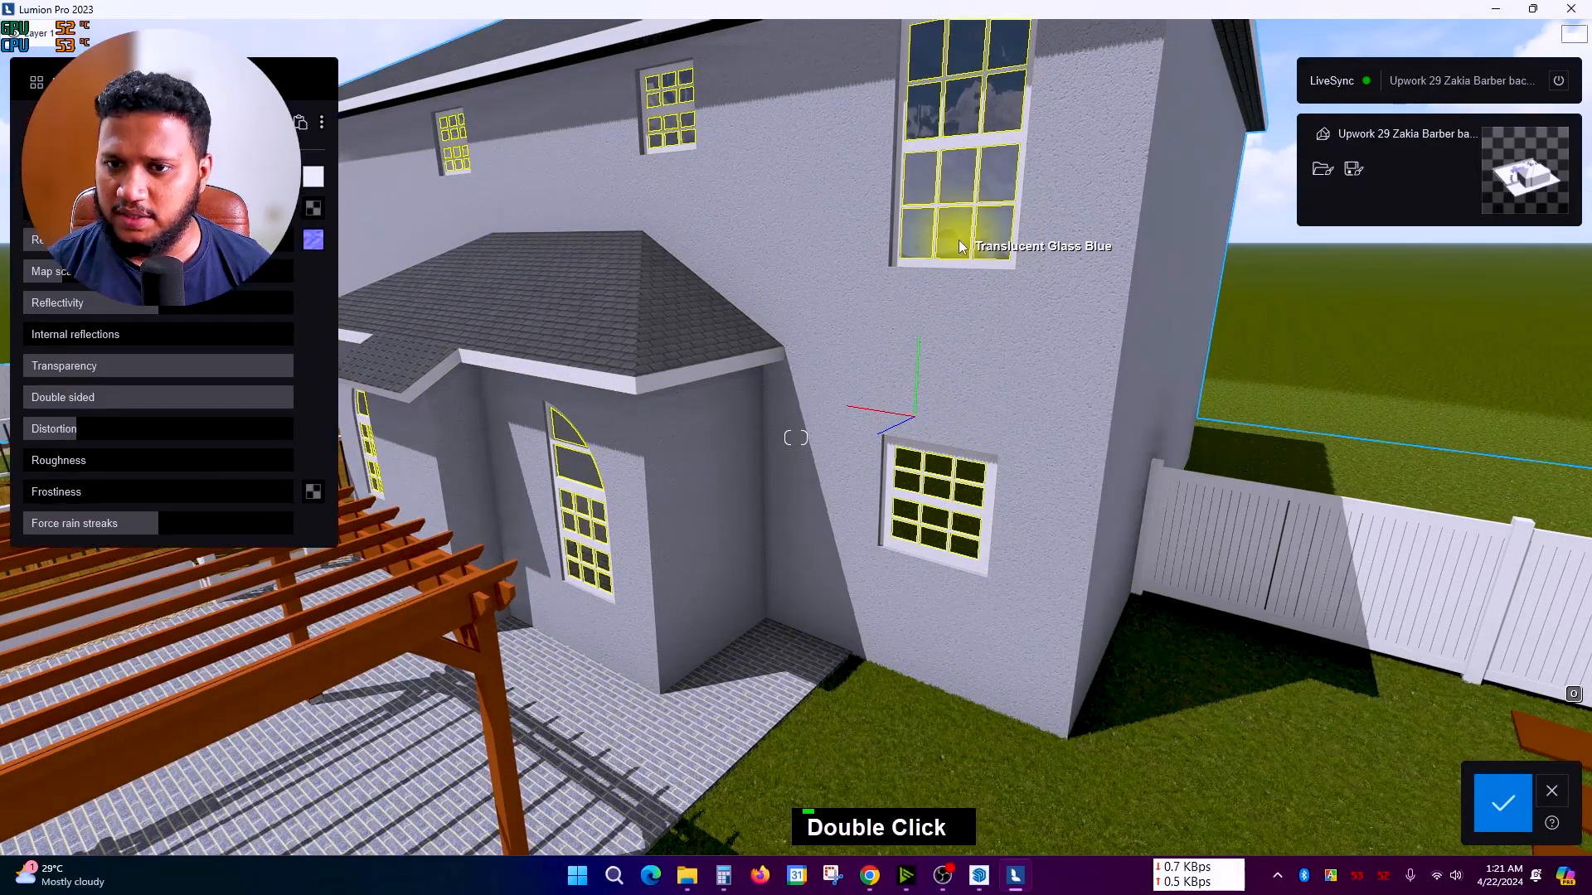
{"action": "left_click", "coordinate": [70, 83]}
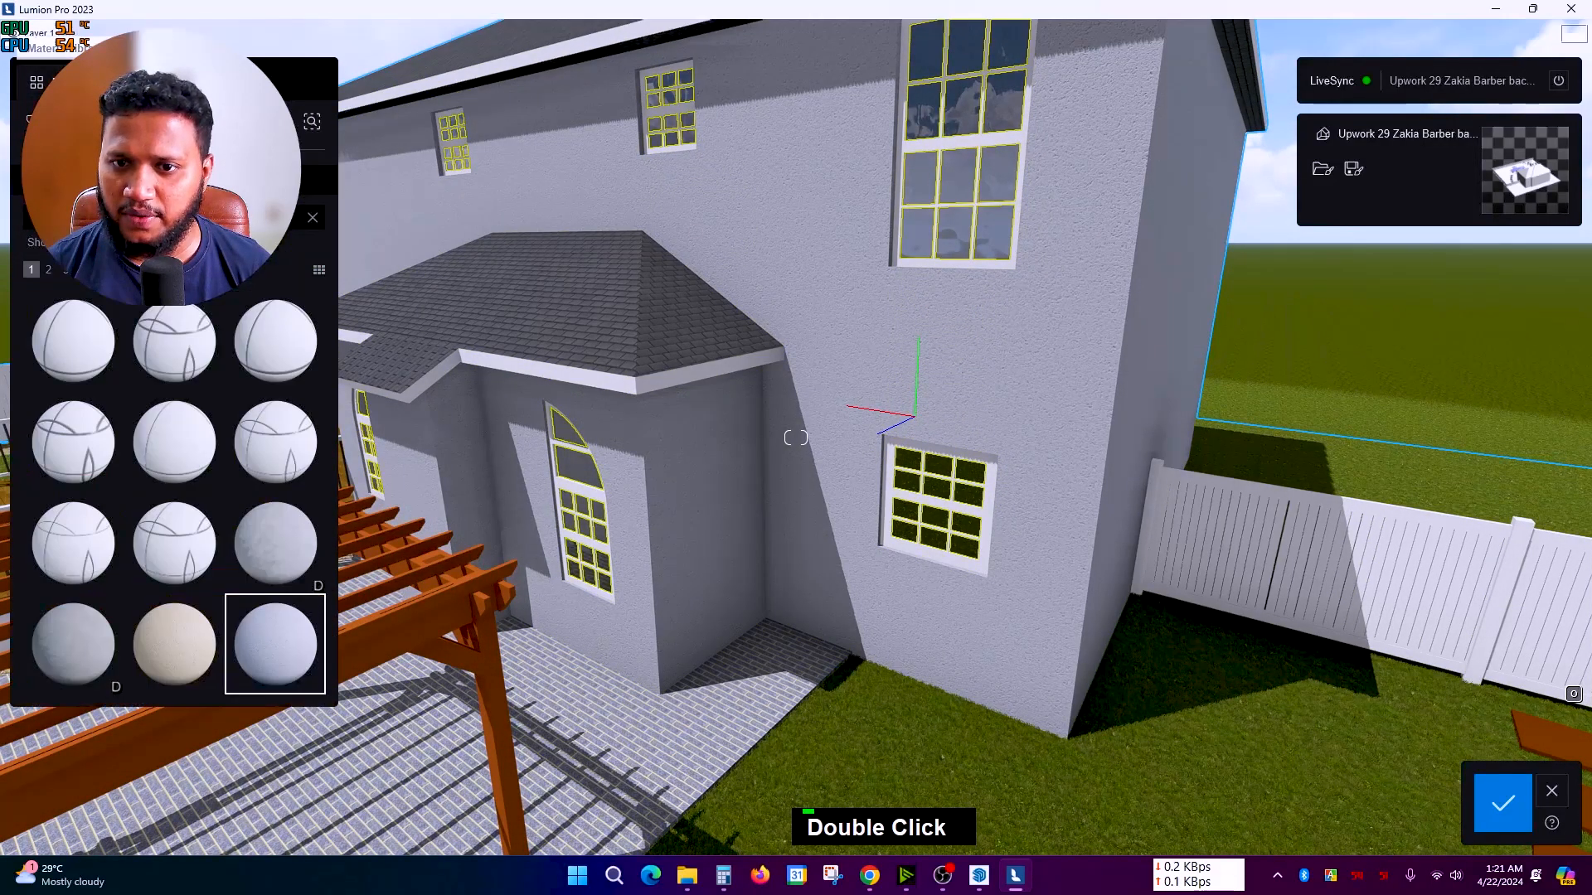
{"action": "left_click", "coordinate": [313, 219]}
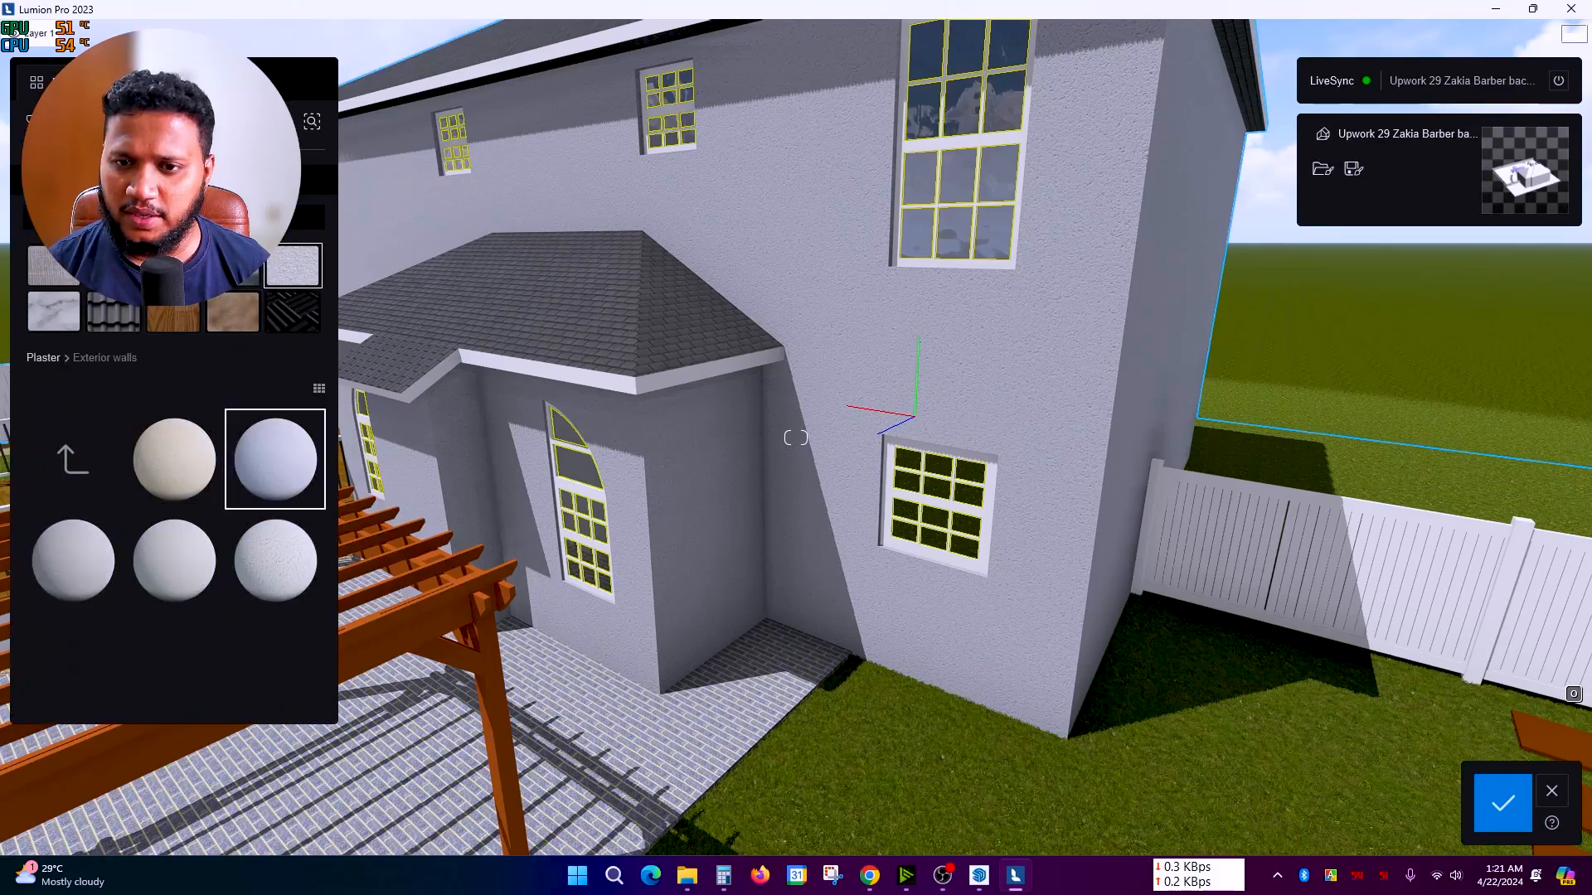
{"action": "left_click", "coordinate": [173, 267]}
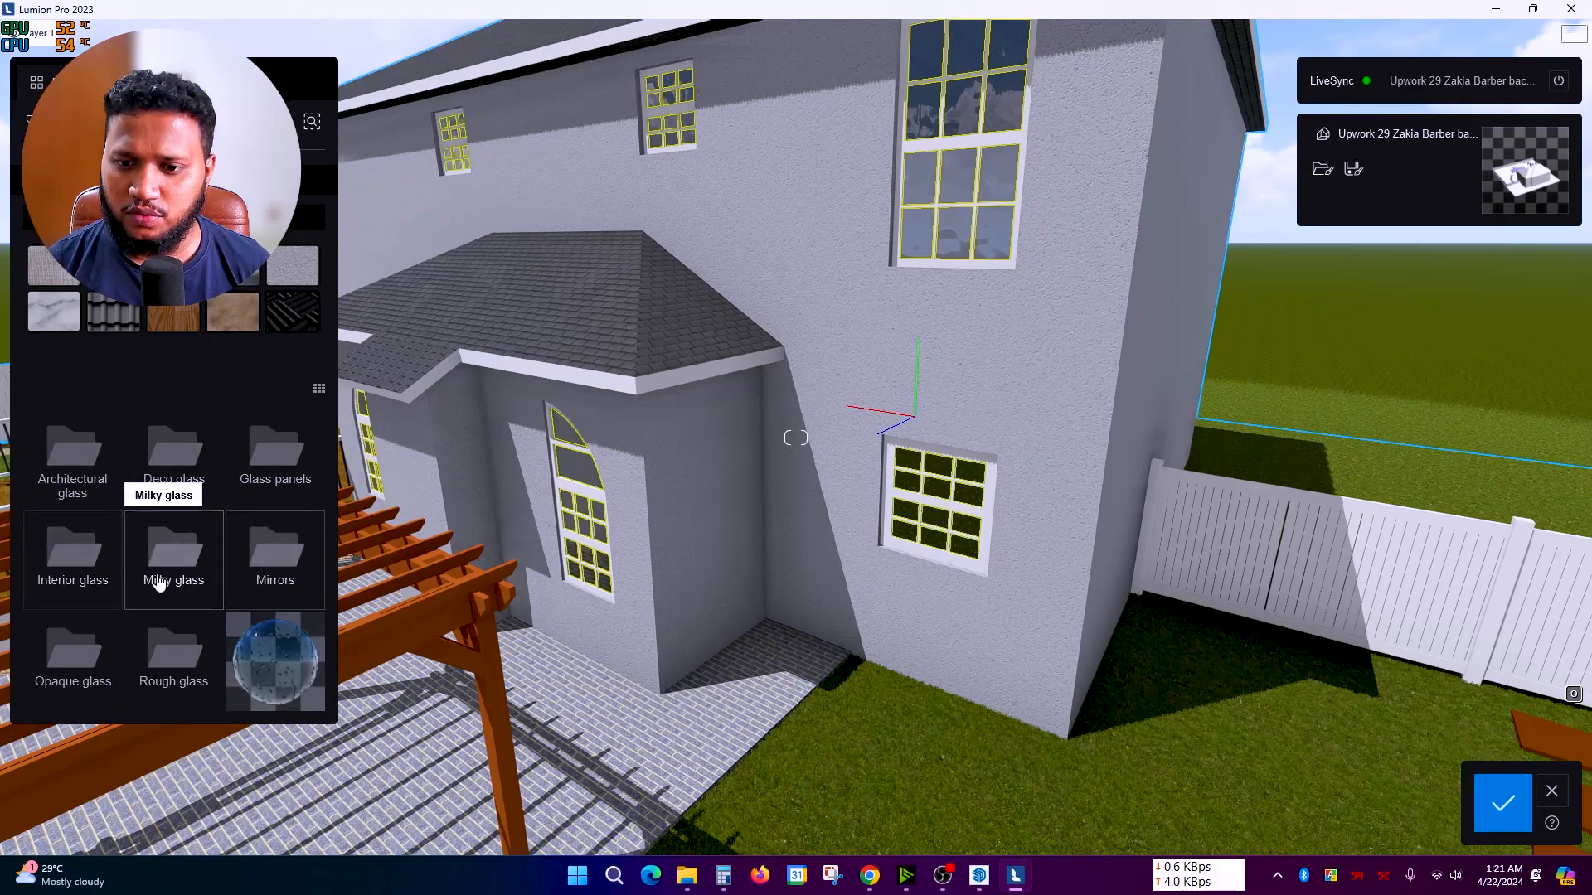
{"action": "left_click", "coordinate": [95, 584]}
{"action": "left_click", "coordinate": [184, 562]}
{"action": "scroll", "coordinate": [766, 560], "scroll_direction": "down", "scroll_amount": 2}
{"action": "mouse_move", "coordinate": [766, 560]}
{"action": "right_mouse_down"}
{"action": "mouse_move", "coordinate": [801, 558]}
{"action": "mouse_move", "coordinate": [809, 580]}
{"action": "mouse_move", "coordinate": [773, 574]}
{"action": "right_mouse_up"}
{"action": "scroll", "coordinate": [809, 580], "scroll_direction": "up", "scroll_amount": 2}
{"action": "scroll", "coordinate": [767, 585], "scroll_direction": "down", "scroll_amount": 6}
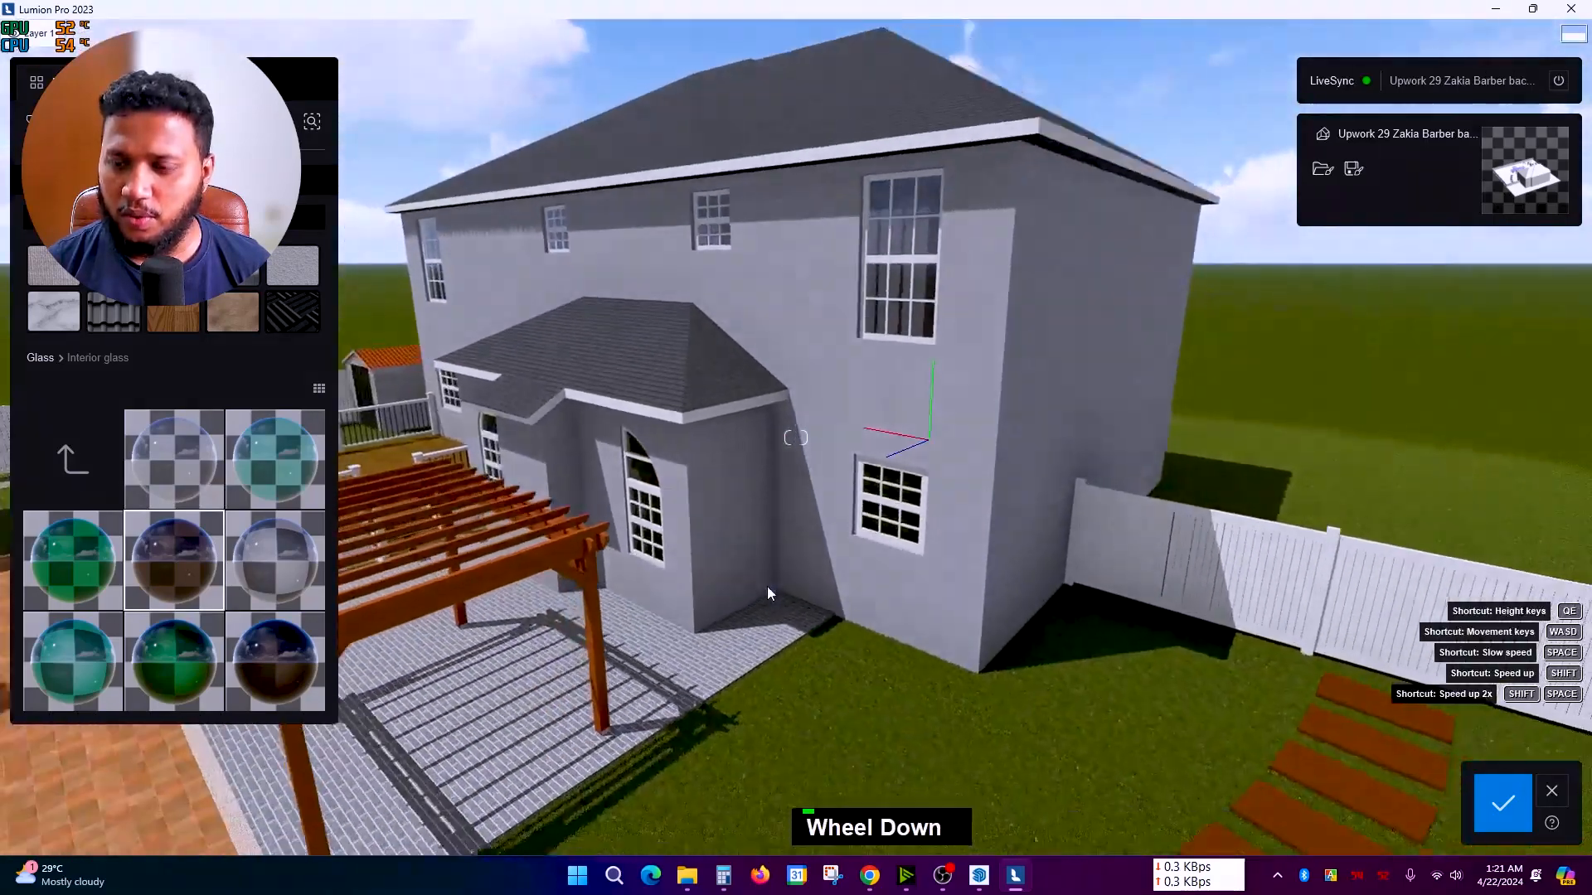
{"action": "scroll", "coordinate": [918, 261], "scroll_direction": "up", "scroll_amount": 1}
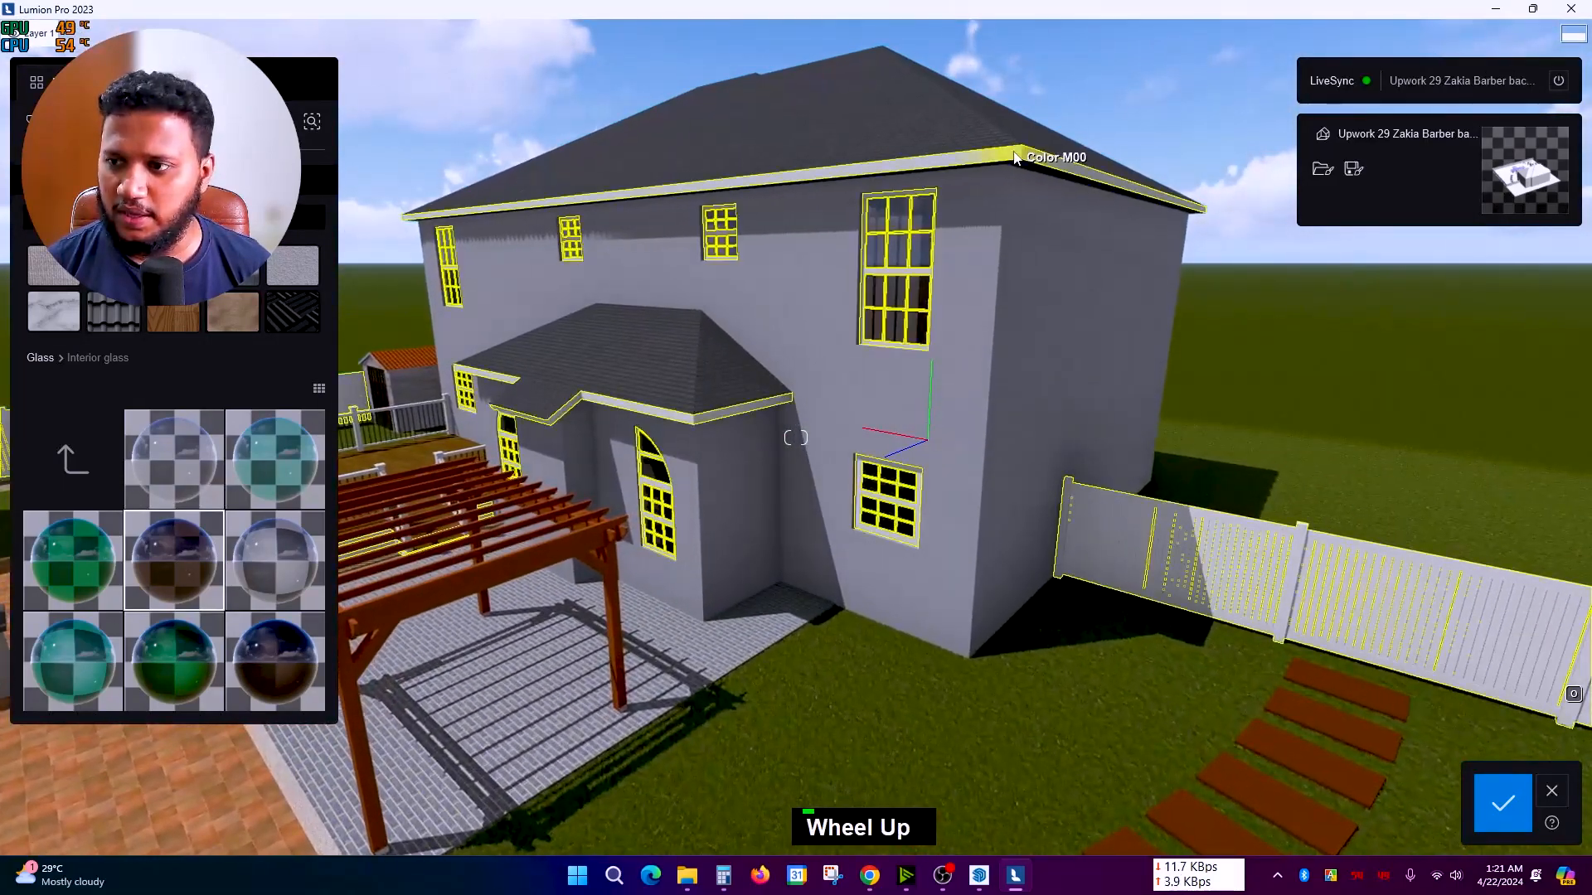
Step: Change the roof trim to an orange Plastic material and view the whole yard
{"action": "double_click", "coordinate": [1028, 159]}
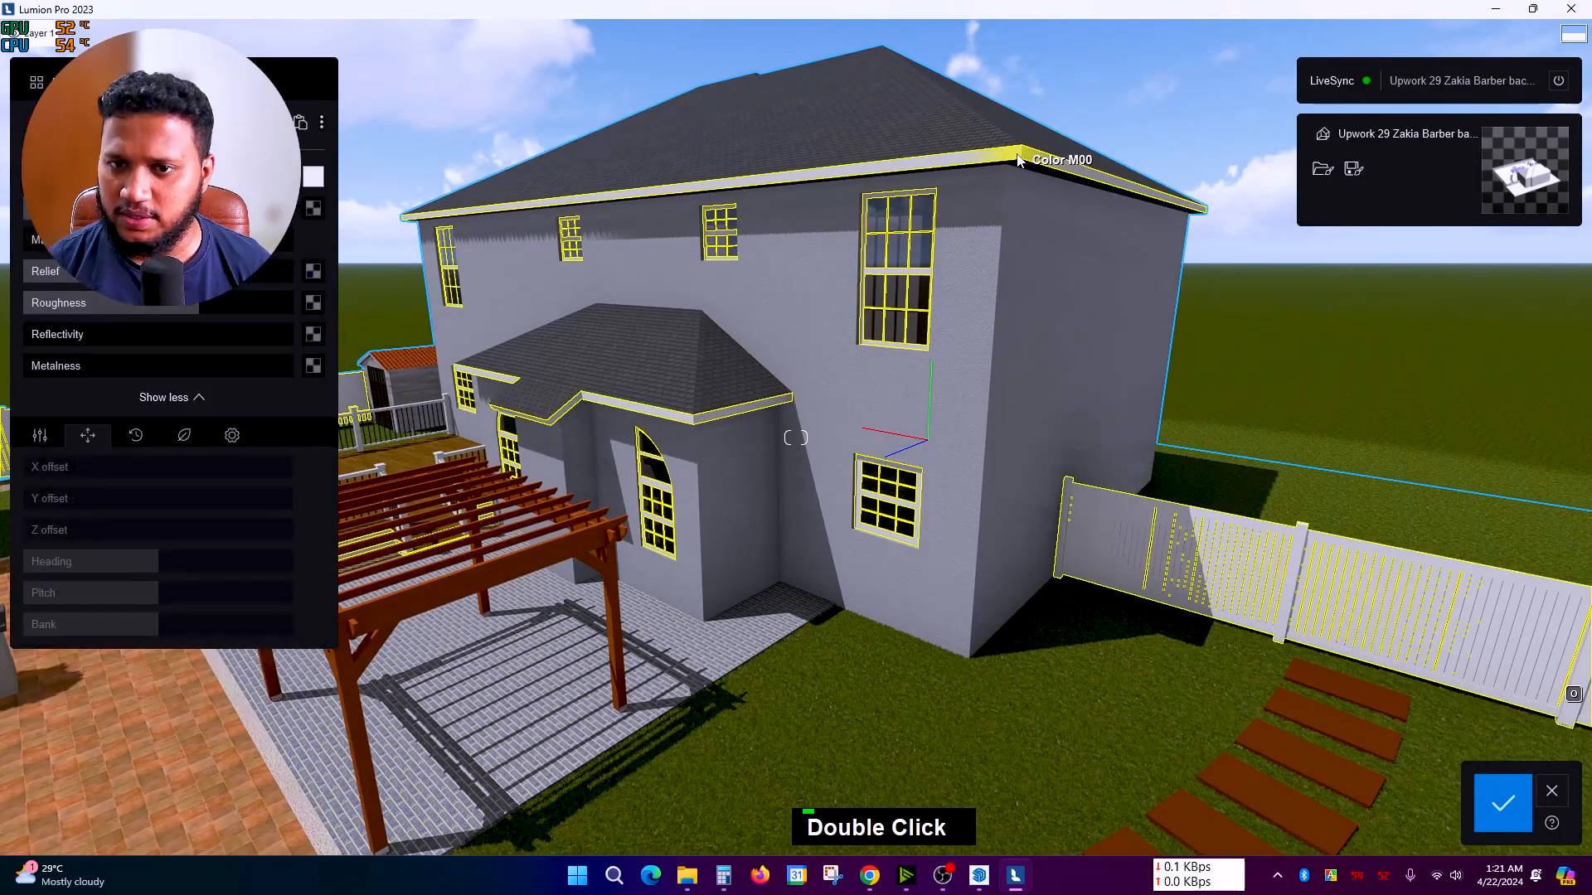
{"action": "left_click", "coordinate": [37, 82]}
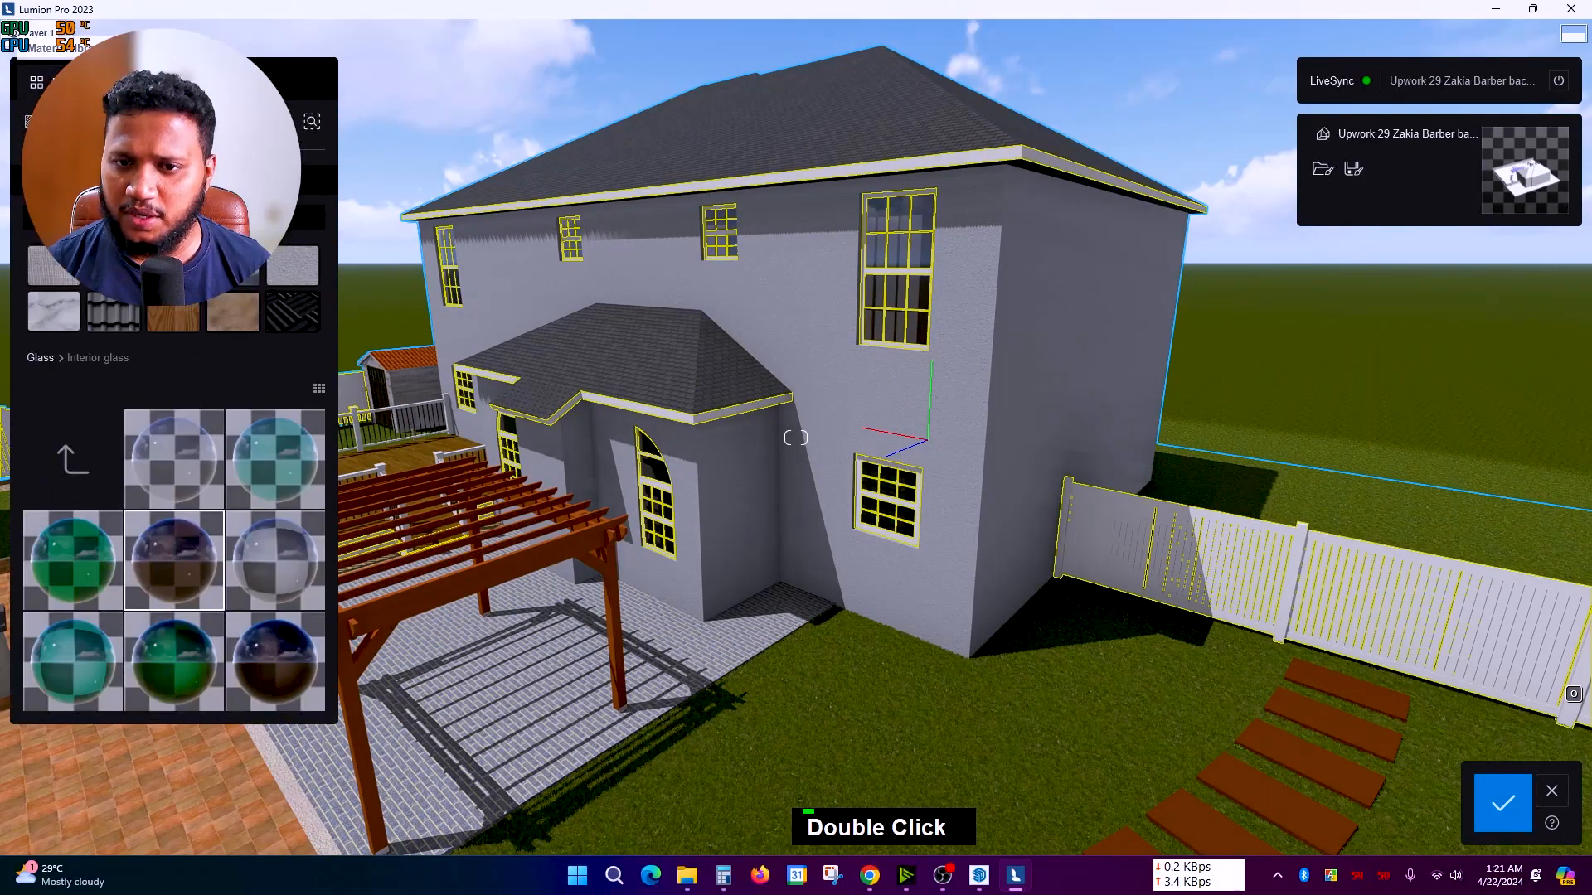
{"action": "left_click", "coordinate": [119, 307]}
{"action": "scroll", "coordinate": [779, 459], "scroll_direction": "up", "scroll_amount": 5}
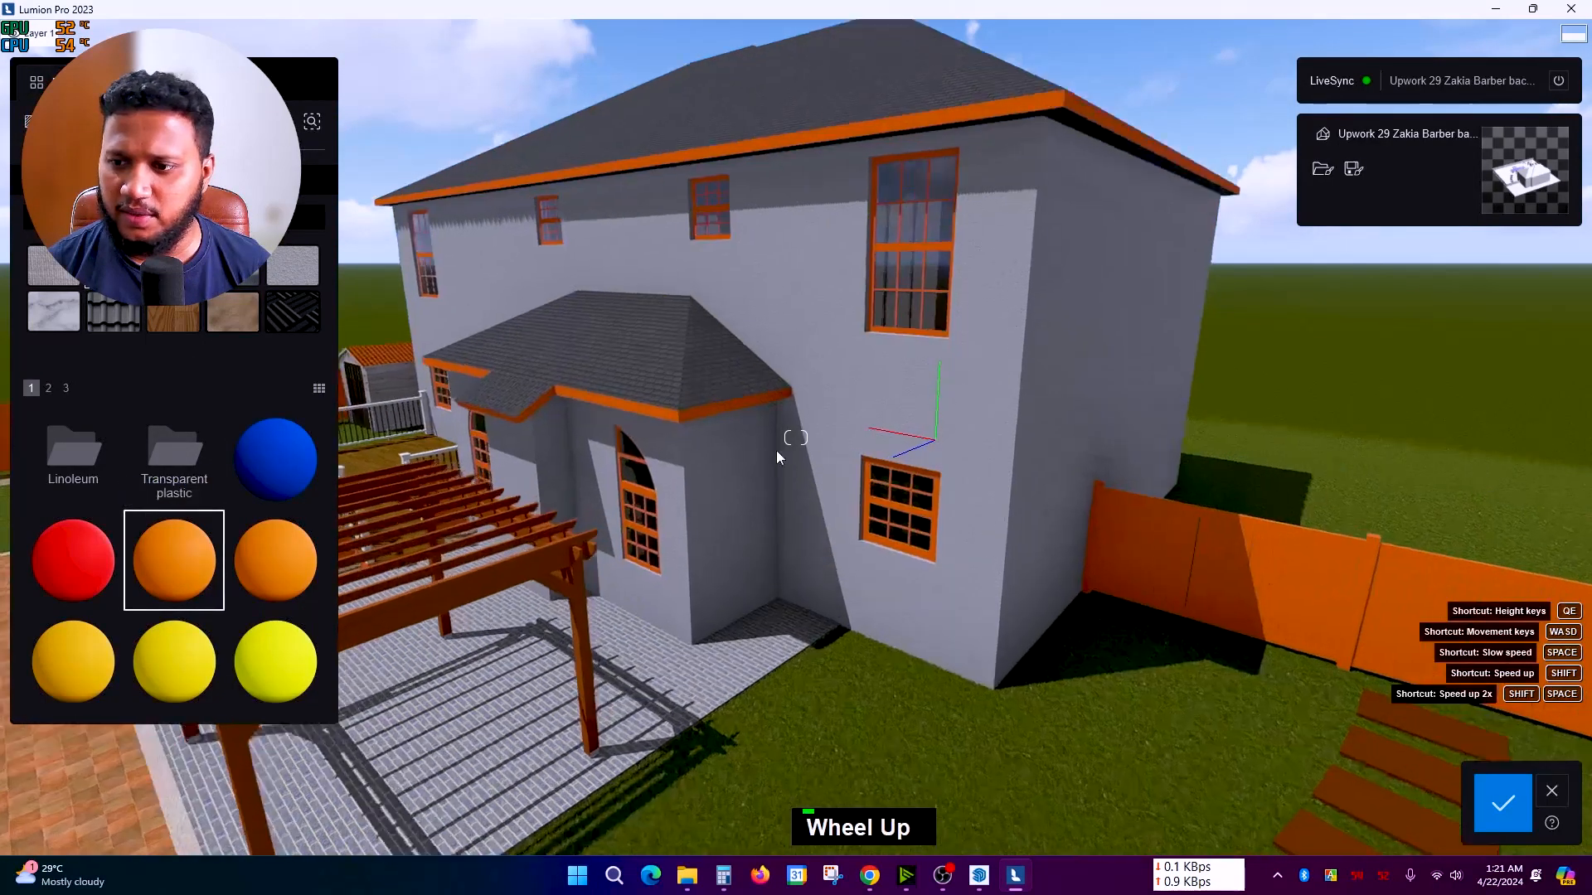
{"action": "scroll", "coordinate": [753, 451], "scroll_direction": "down", "scroll_amount": 5}
{"action": "scroll", "coordinate": [976, 460], "scroll_direction": "down", "scroll_amount": 3}
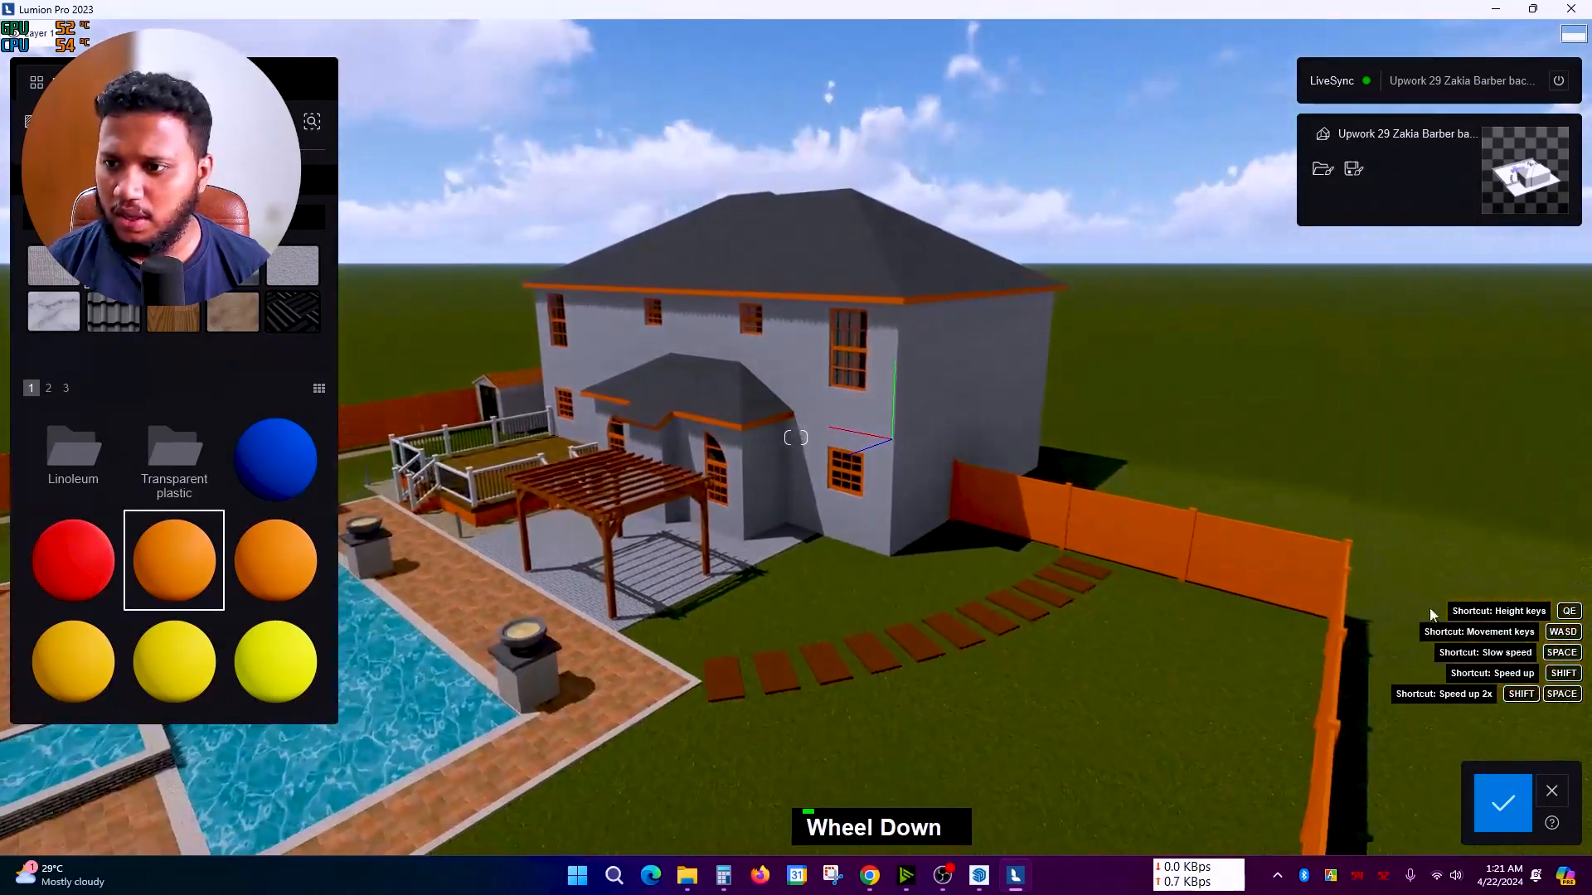
{"action": "right_click_drag", "start_coordinate": [1395, 750], "coordinate": [961, 373]}
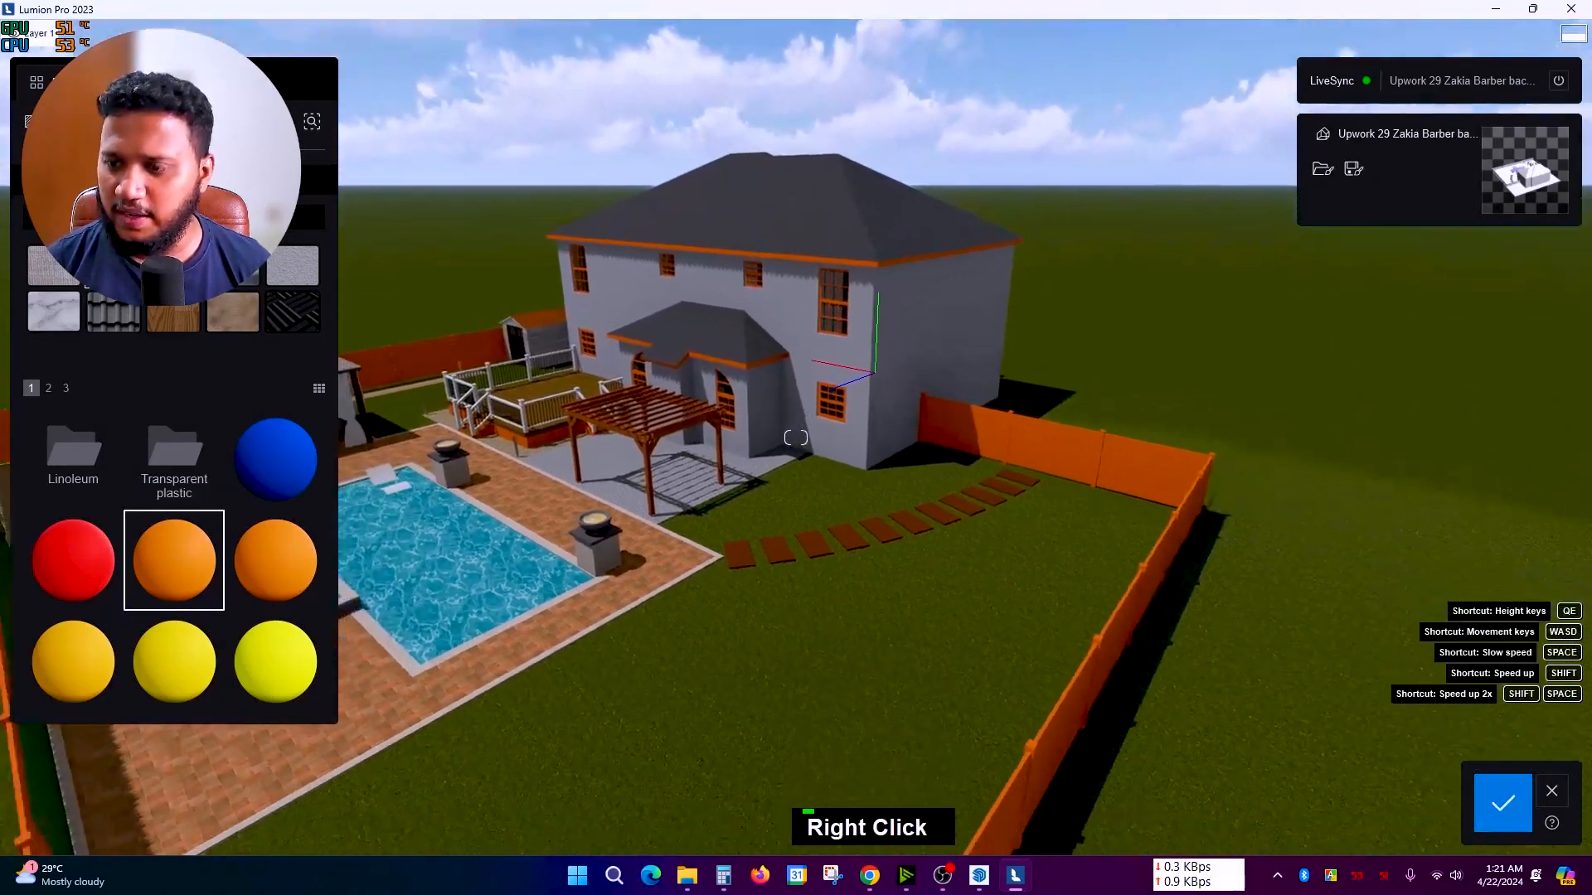
{"action": "scroll", "coordinate": [872, 194], "scroll_direction": "down", "scroll_amount": 5}
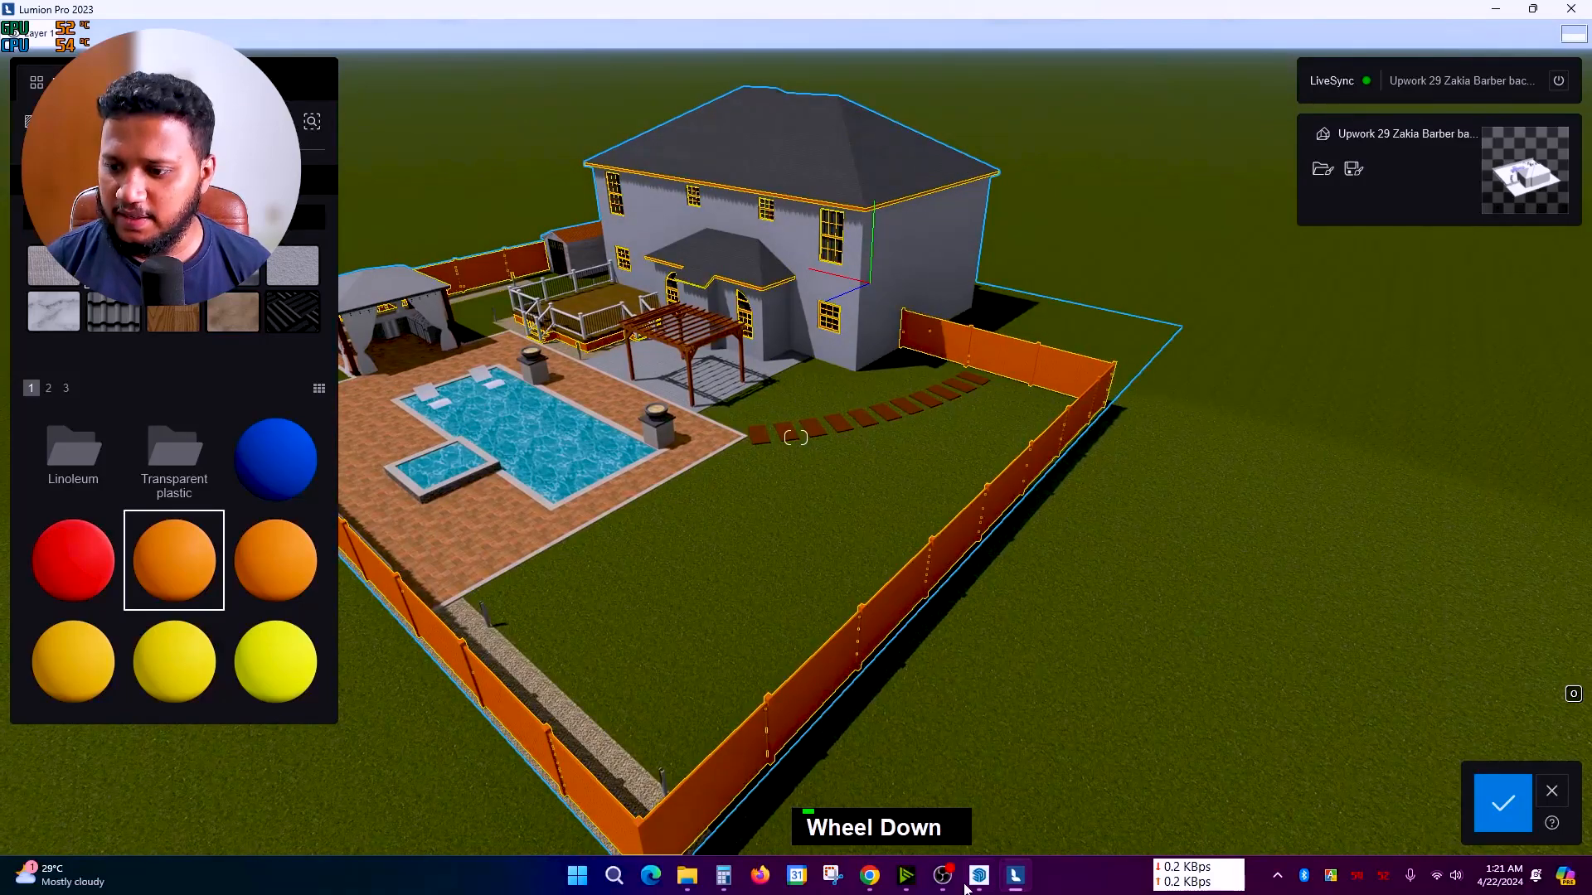
Step: Compare against the SketchUp model, then return to the Lumion scene
{"action": "left_click", "coordinate": [979, 875]}
{"action": "middle_click_drag", "start_coordinate": [941, 535], "coordinate": [927, 515]}
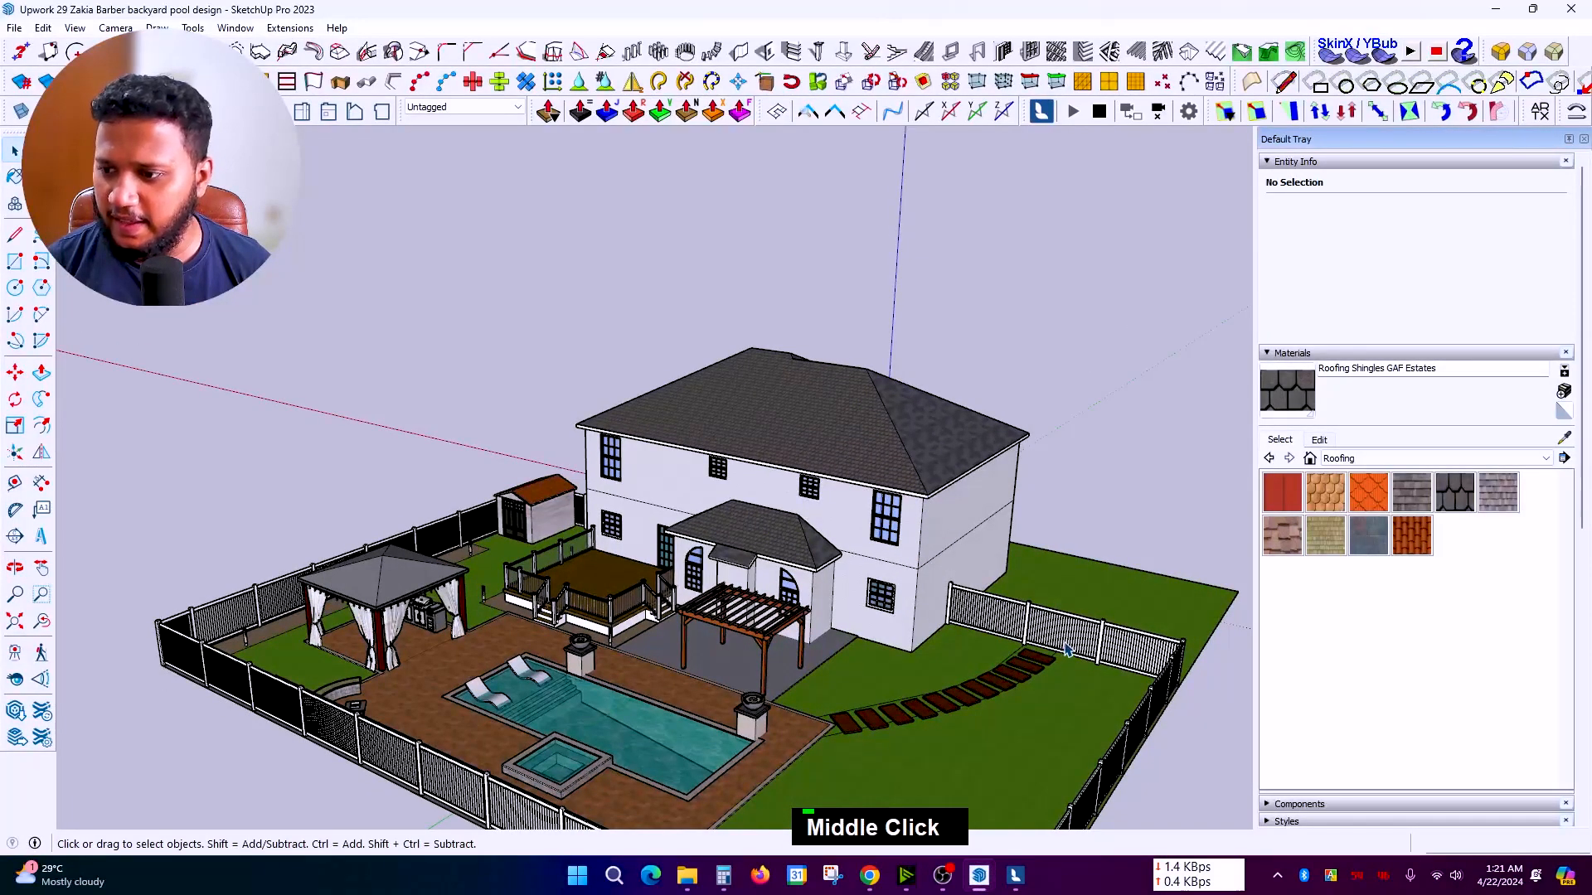
{"action": "scroll", "coordinate": [1086, 650], "scroll_direction": "up", "scroll_amount": 3}
{"action": "scroll", "coordinate": [1036, 635], "scroll_direction": "down", "scroll_amount": 1}
{"action": "scroll", "coordinate": [978, 618], "scroll_direction": "up", "scroll_amount": 4}
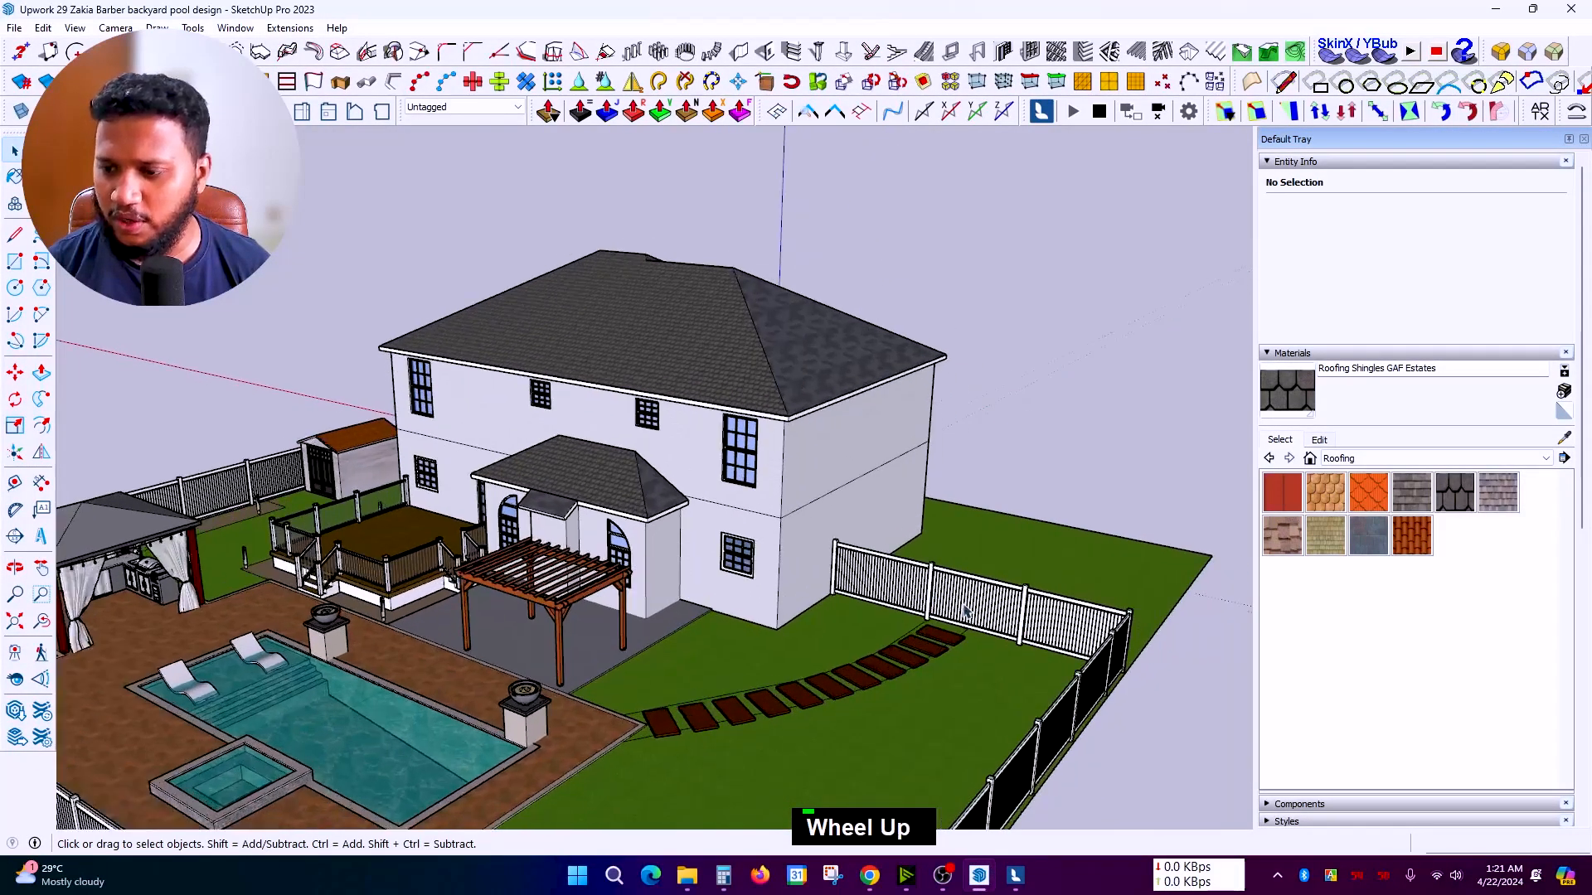
{"action": "scroll", "coordinate": [944, 609], "scroll_direction": "up", "scroll_amount": 2}
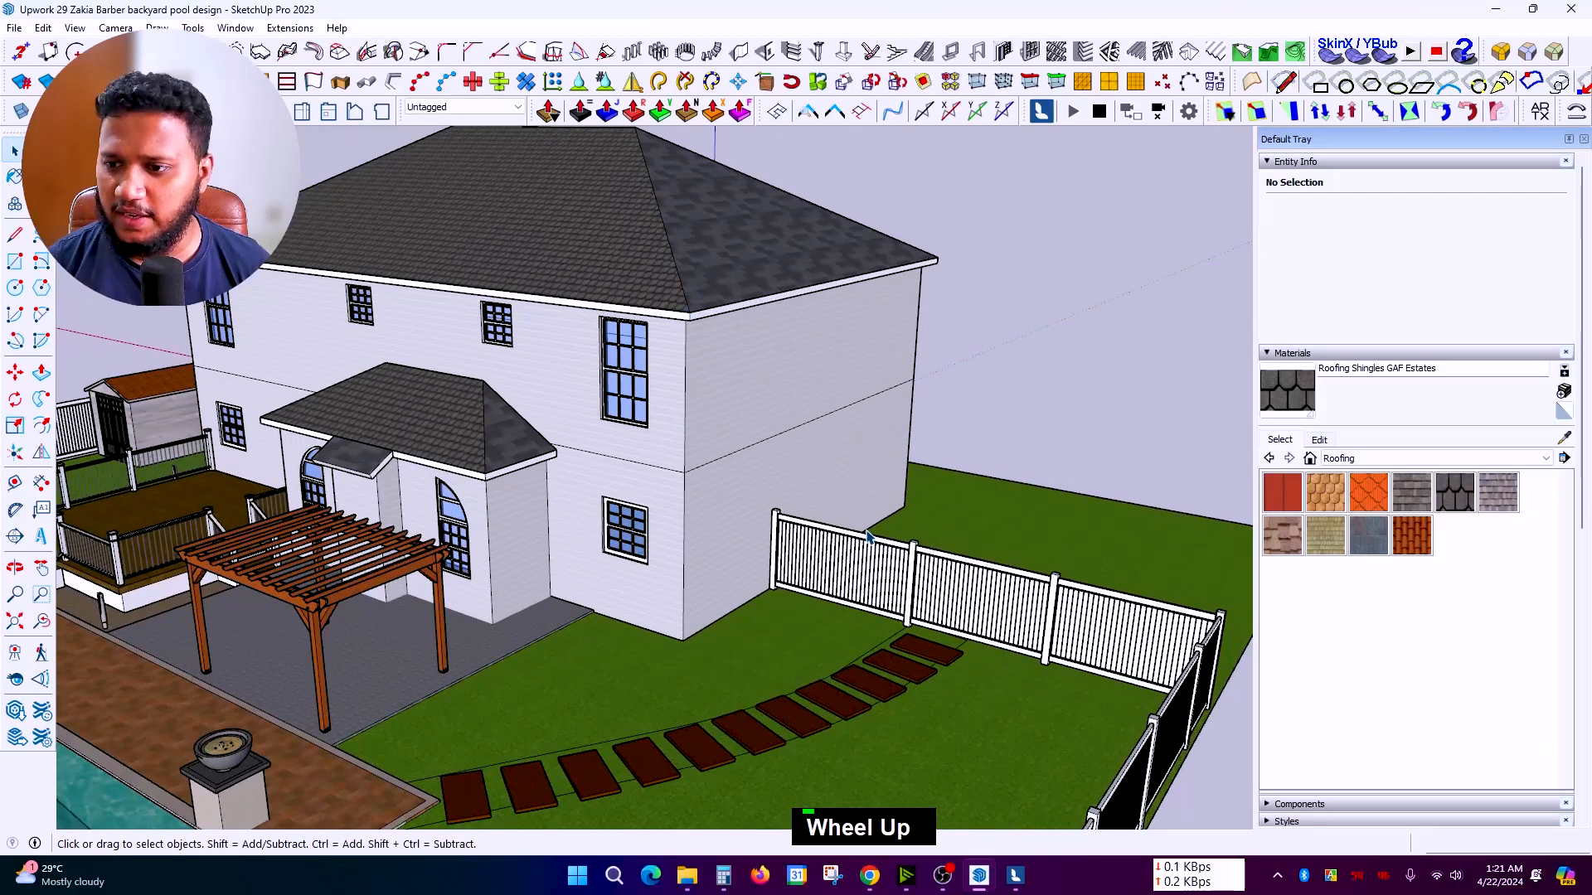
{"action": "left_click", "coordinate": [1017, 879]}
Step: Select the orange fence material and orbit to face the house squarely
{"action": "scroll", "coordinate": [859, 494], "scroll_direction": "up", "scroll_amount": 3}
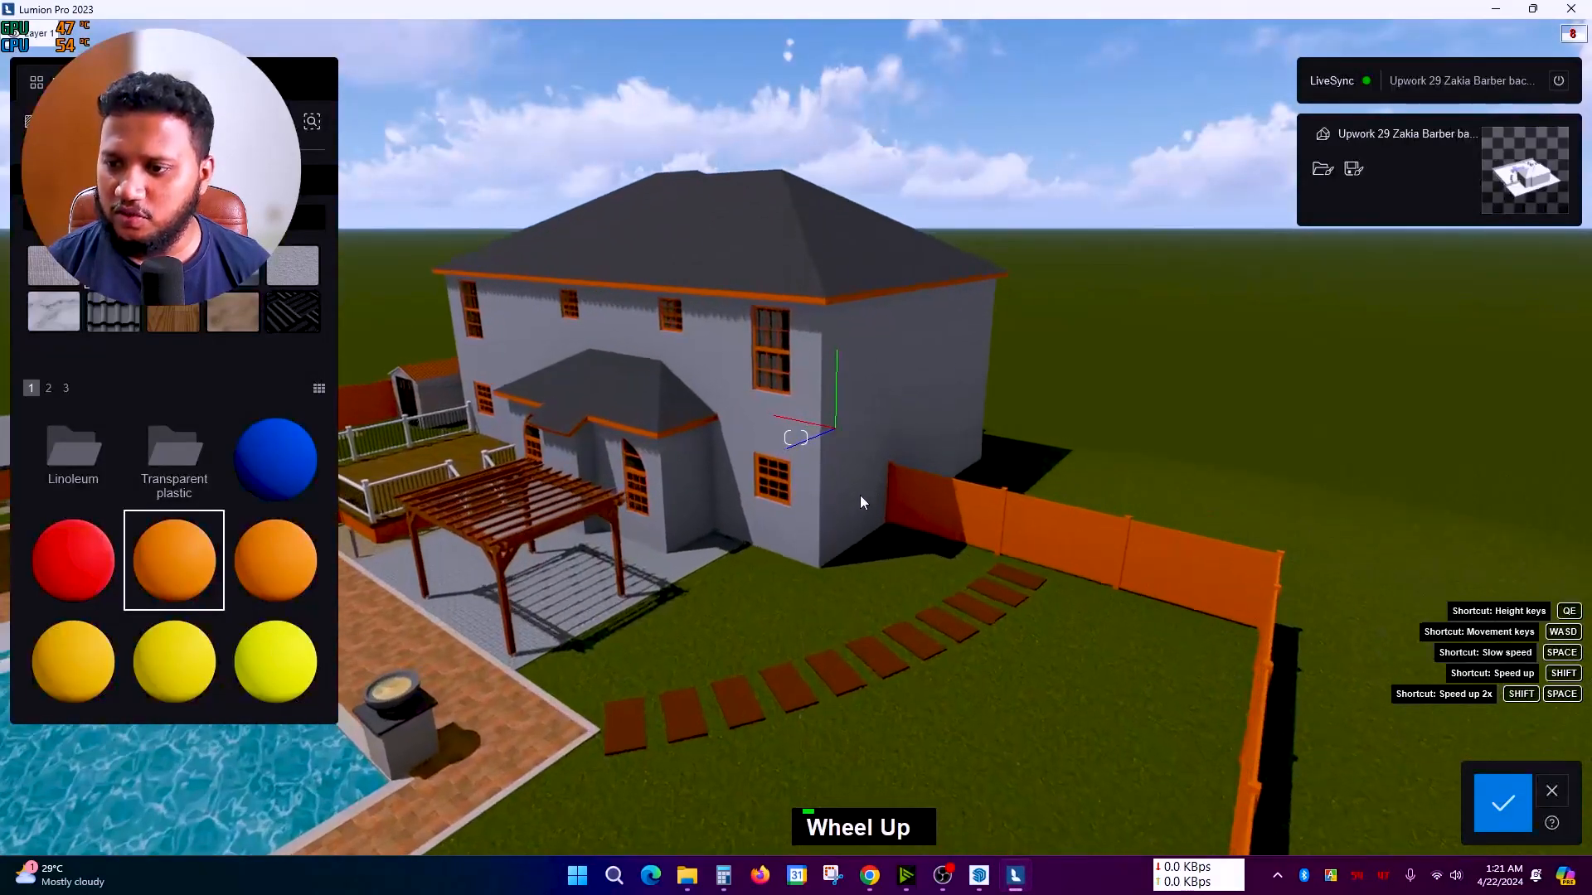
{"action": "scroll", "coordinate": [924, 545], "scroll_direction": "up", "scroll_amount": 5}
{"action": "scroll", "coordinate": [751, 491], "scroll_direction": "down", "scroll_amount": 1}
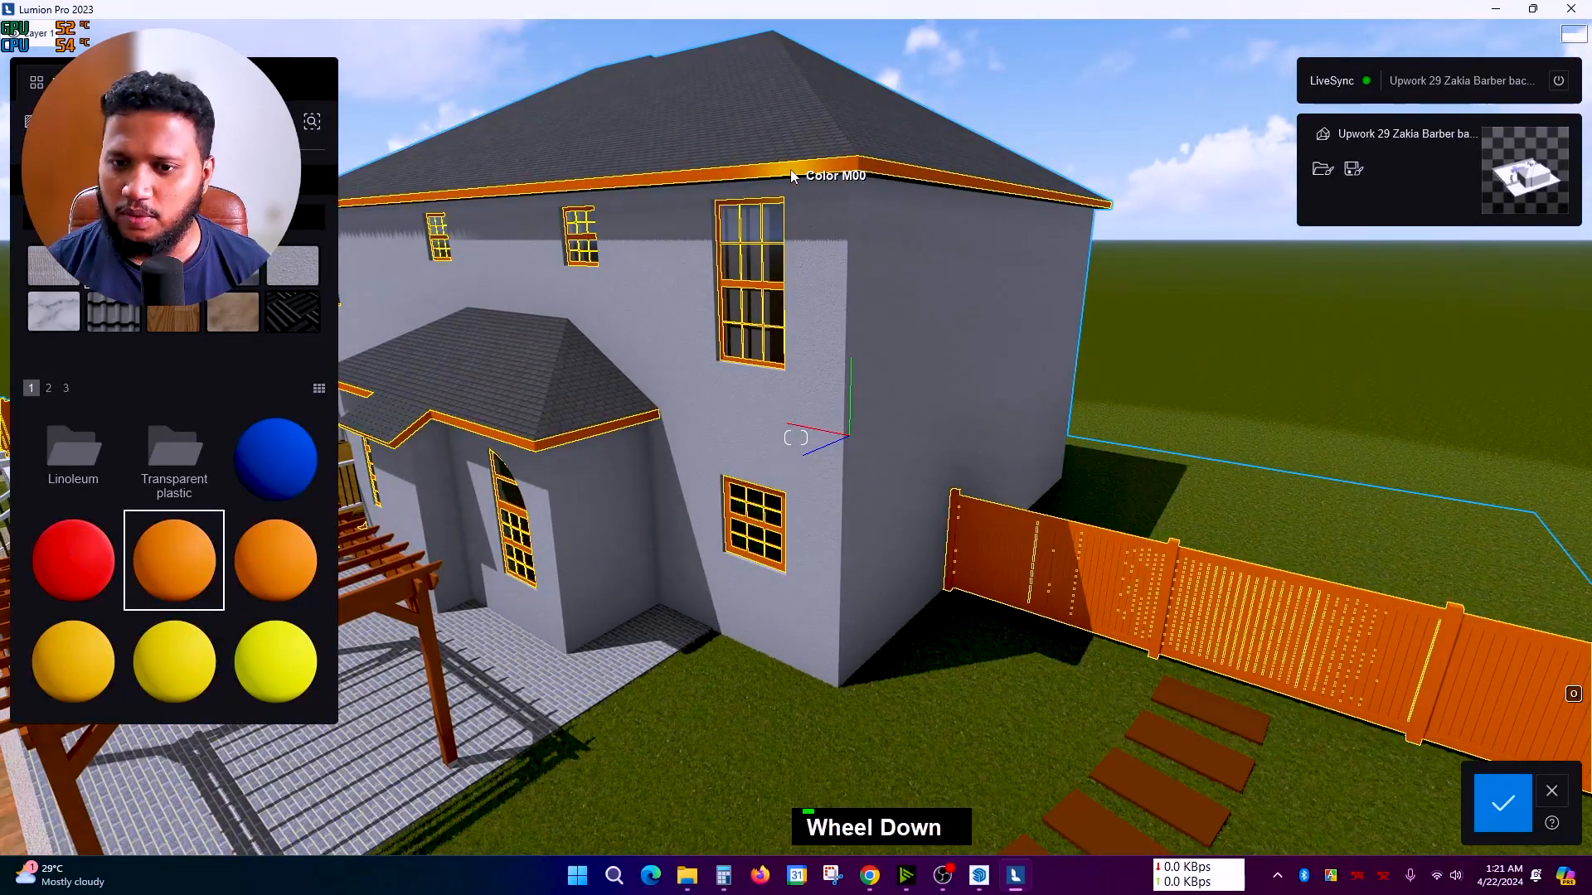
{"action": "double_click", "coordinate": [1069, 572]}
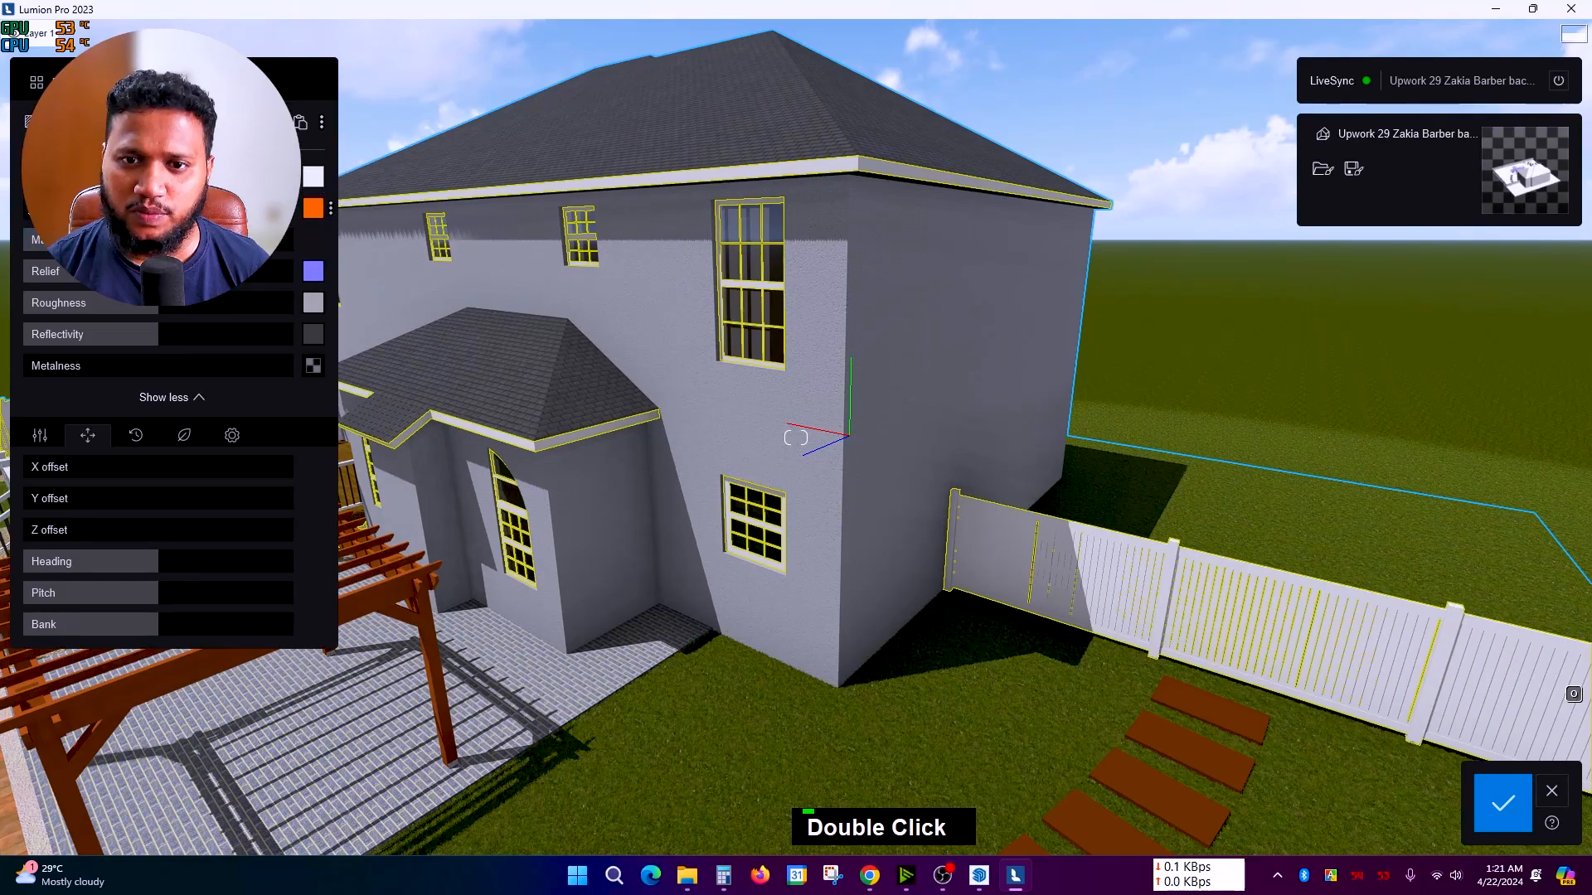
{"action": "right_click_drag", "start_coordinate": [589, 253], "coordinate": [833, 345]}
{"action": "scroll", "coordinate": [843, 366], "scroll_direction": "up", "scroll_amount": 5}
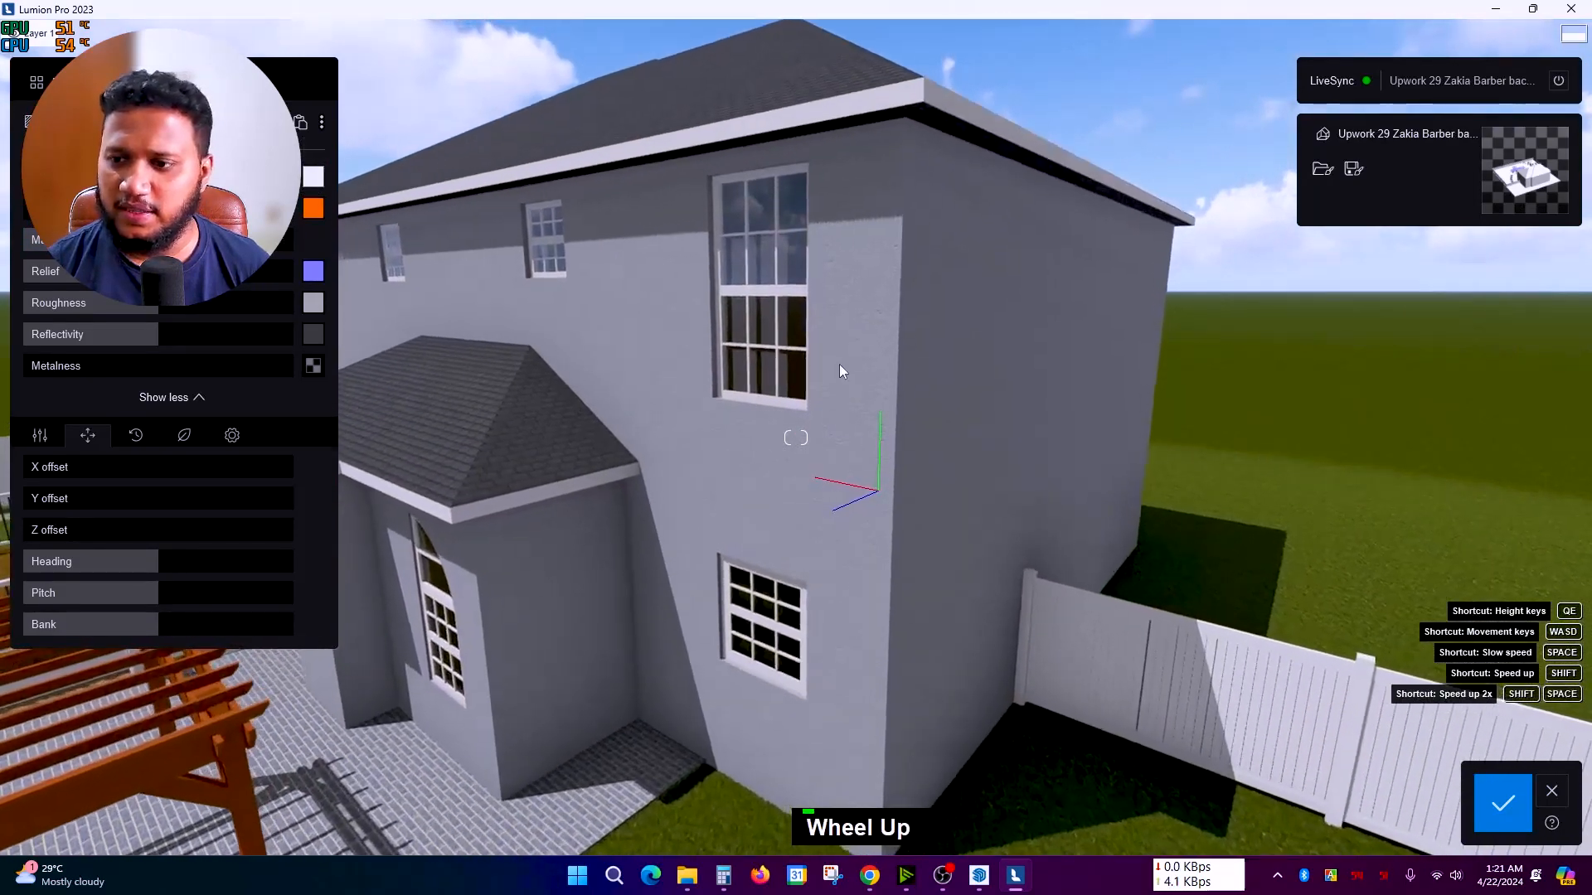
{"action": "key", "text": "a"}
{"action": "scroll", "coordinate": [829, 418], "scroll_direction": "down", "scroll_amount": 5}
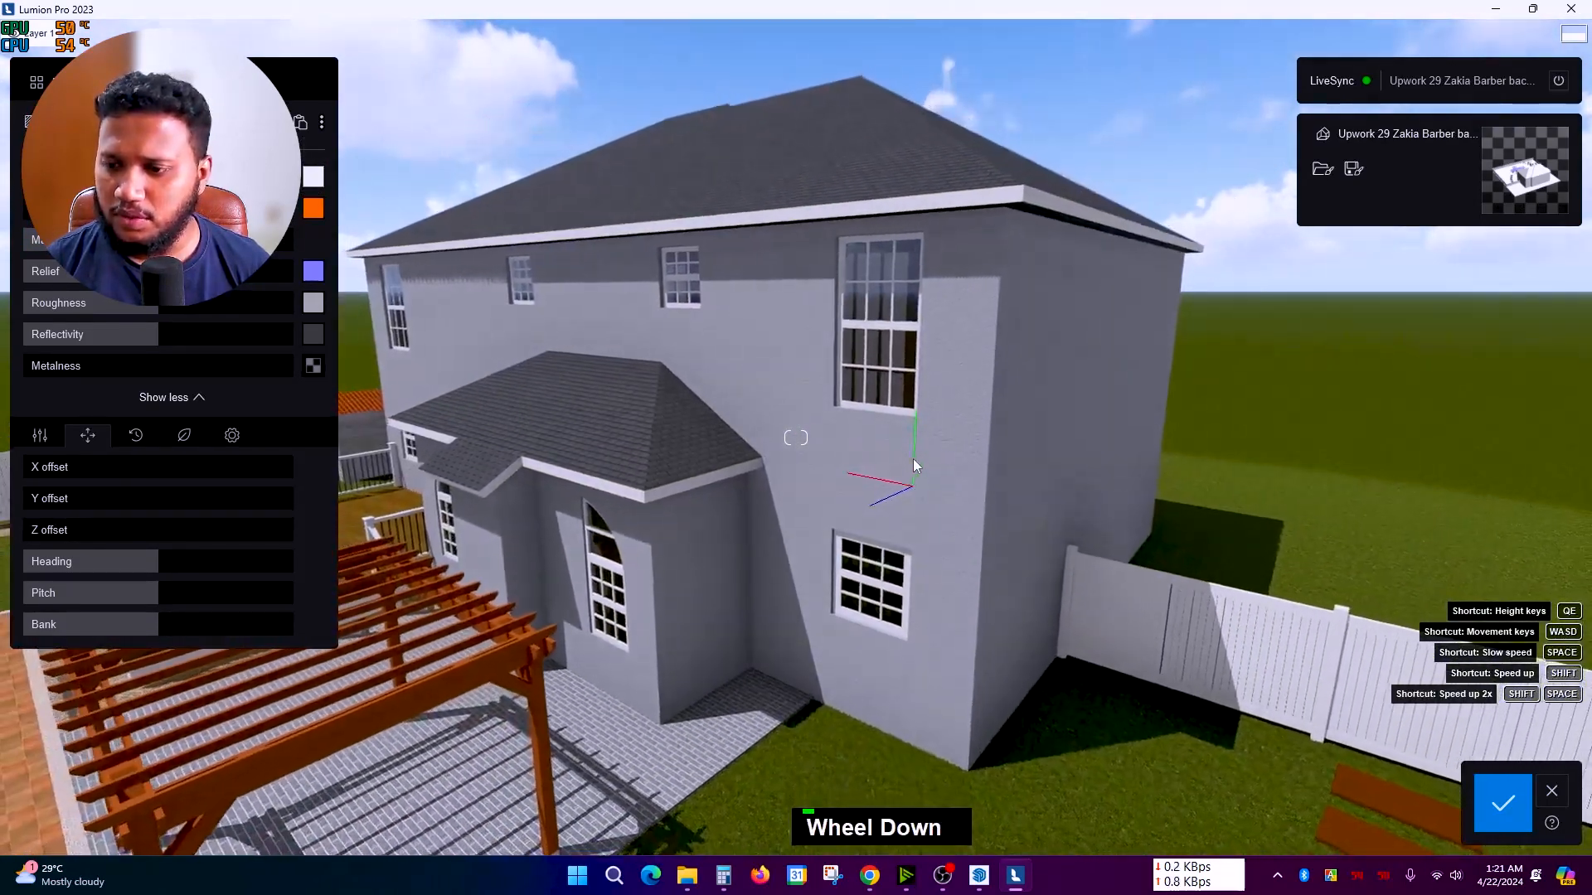
{"action": "right_click_drag", "start_coordinate": [824, 433], "coordinate": [855, 340]}
{"action": "scroll", "coordinate": [854, 348], "scroll_direction": "up", "scroll_amount": 5}
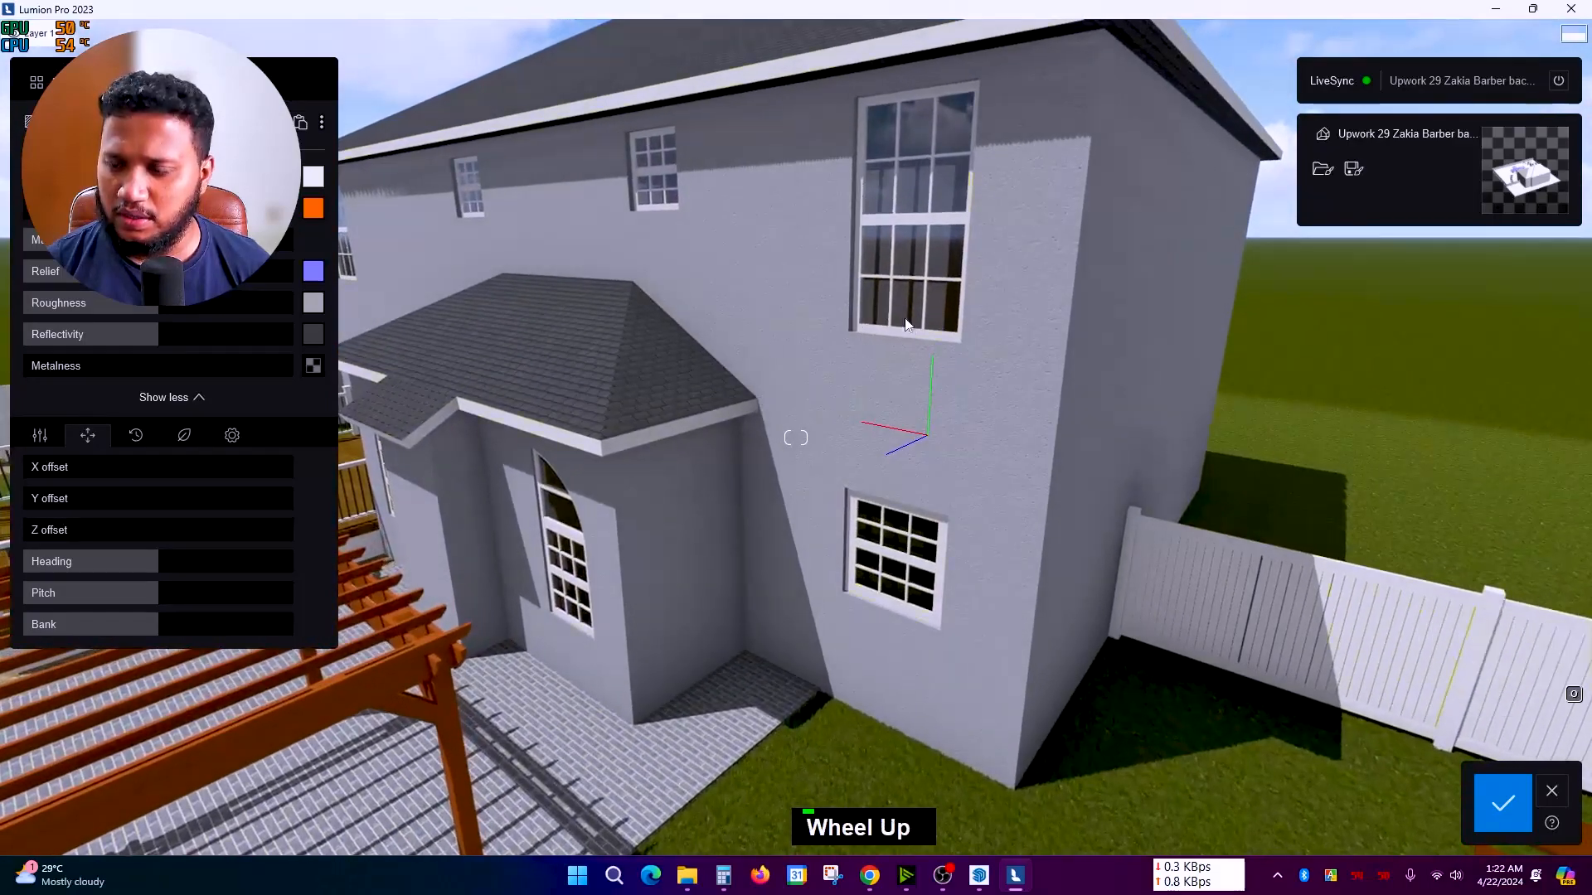
Step: Apply Plaster 022 from the Plaster folder to the house's exterior walls
{"action": "left_click", "coordinate": [869, 400]}
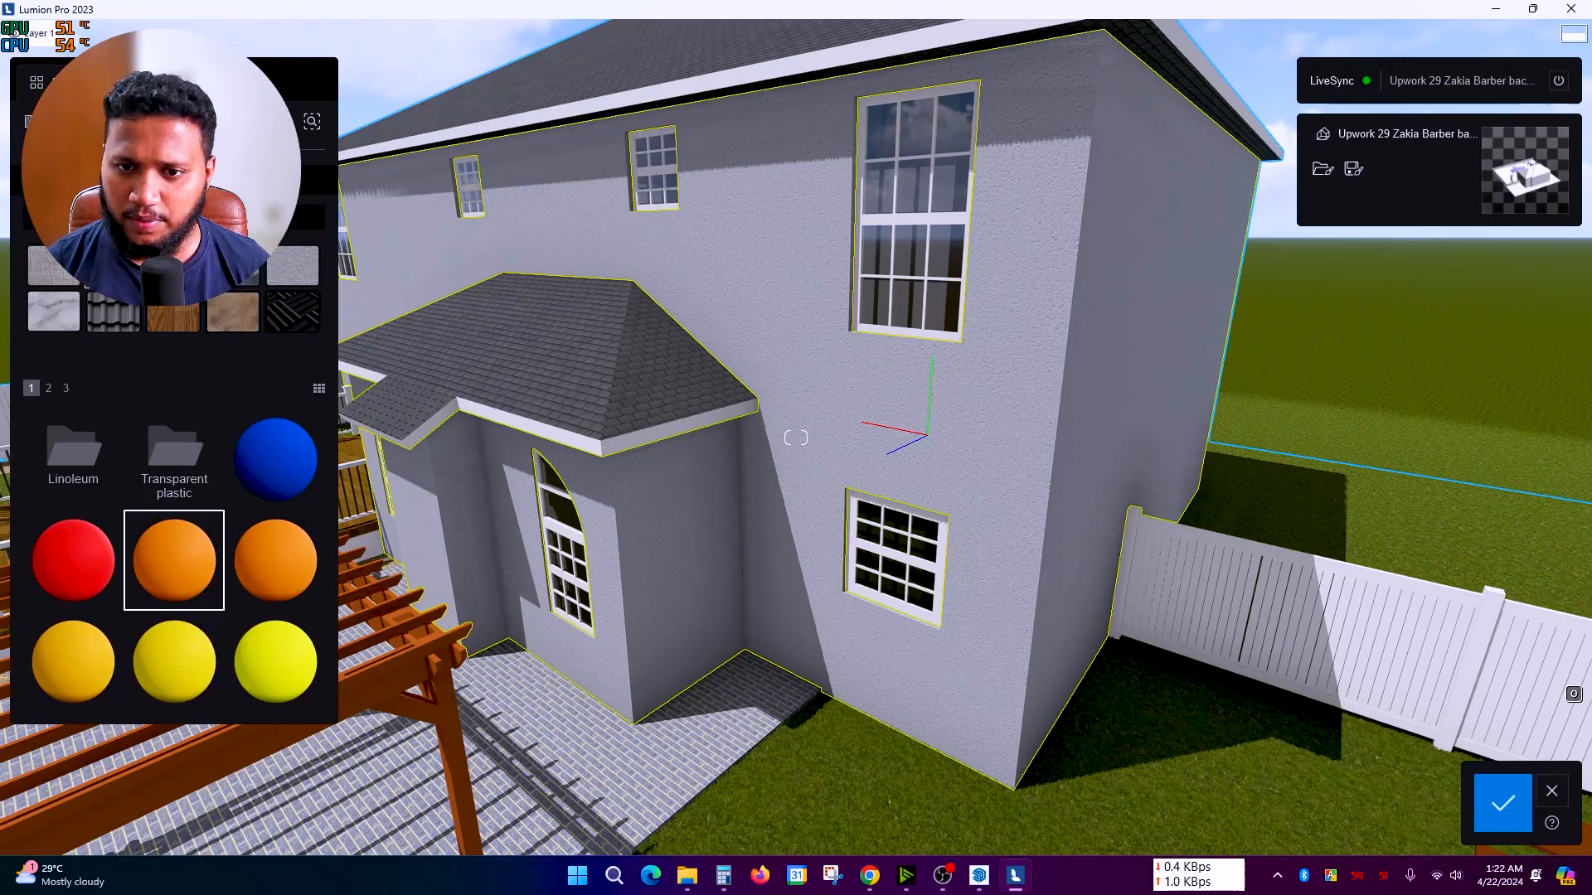
{"action": "left_click", "coordinate": [307, 276]}
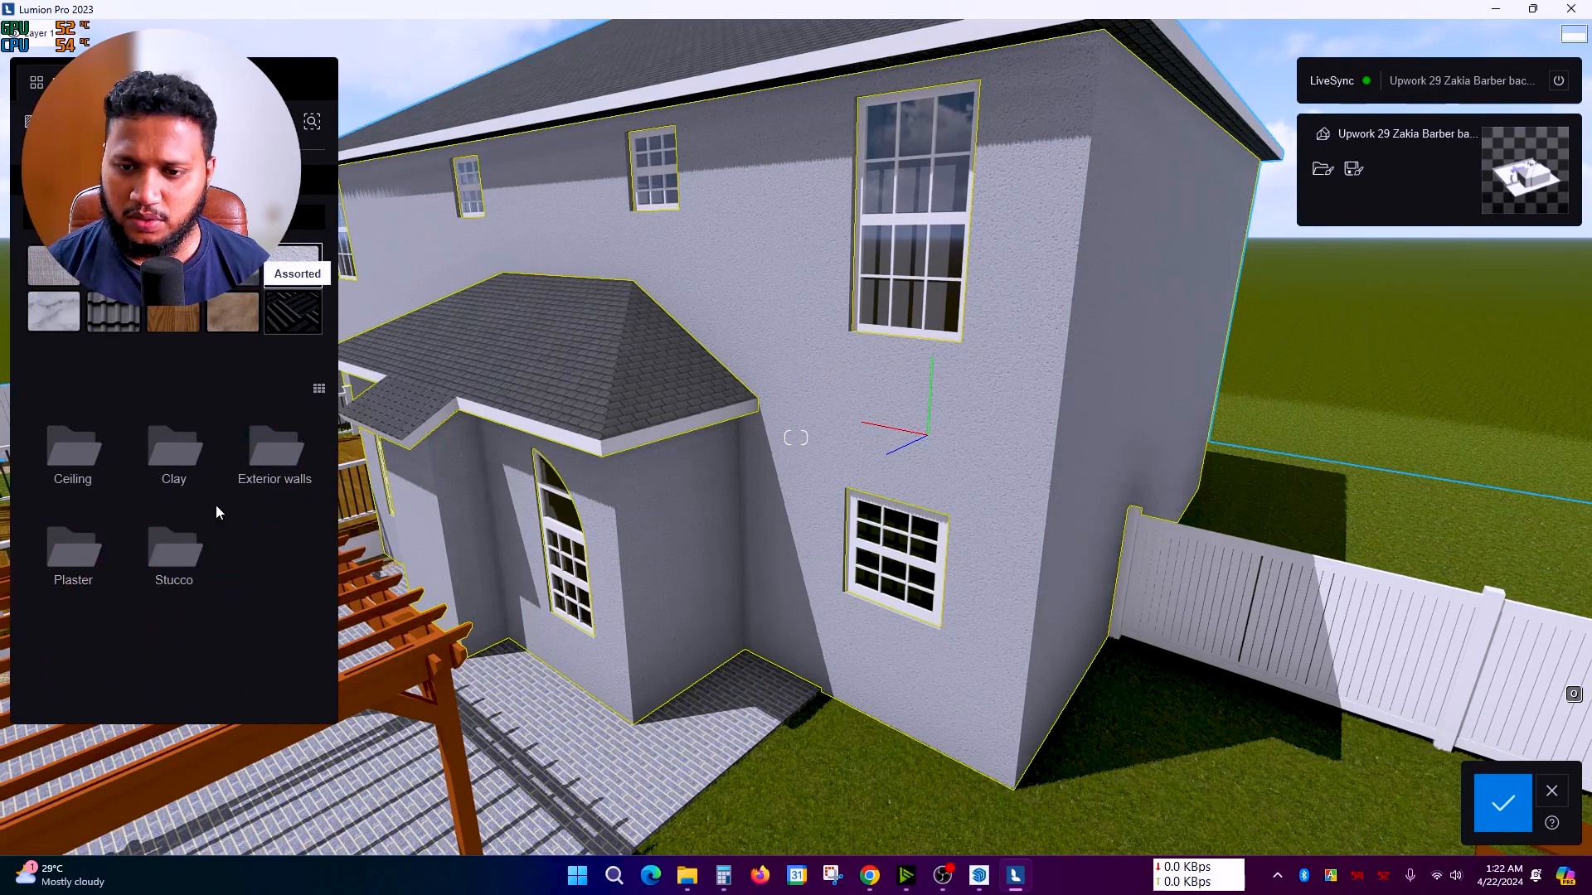
{"action": "left_click", "coordinate": [85, 576]}
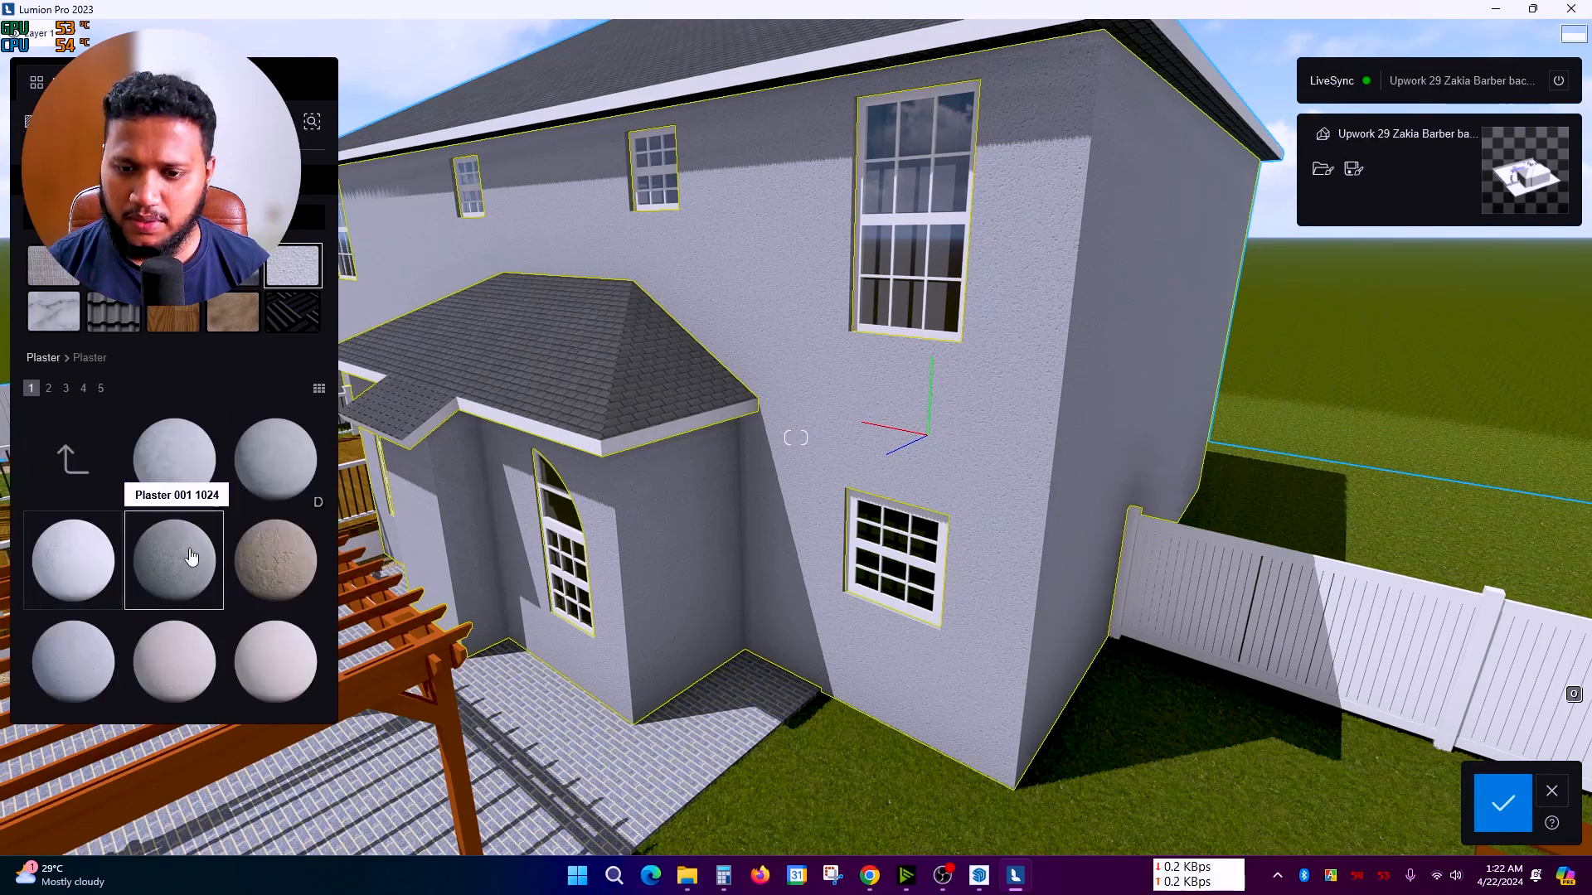
{"action": "key", "text": "alt+Left"}
{"action": "left_click", "coordinate": [166, 551]}
{"action": "key", "text": "alt+Left"}
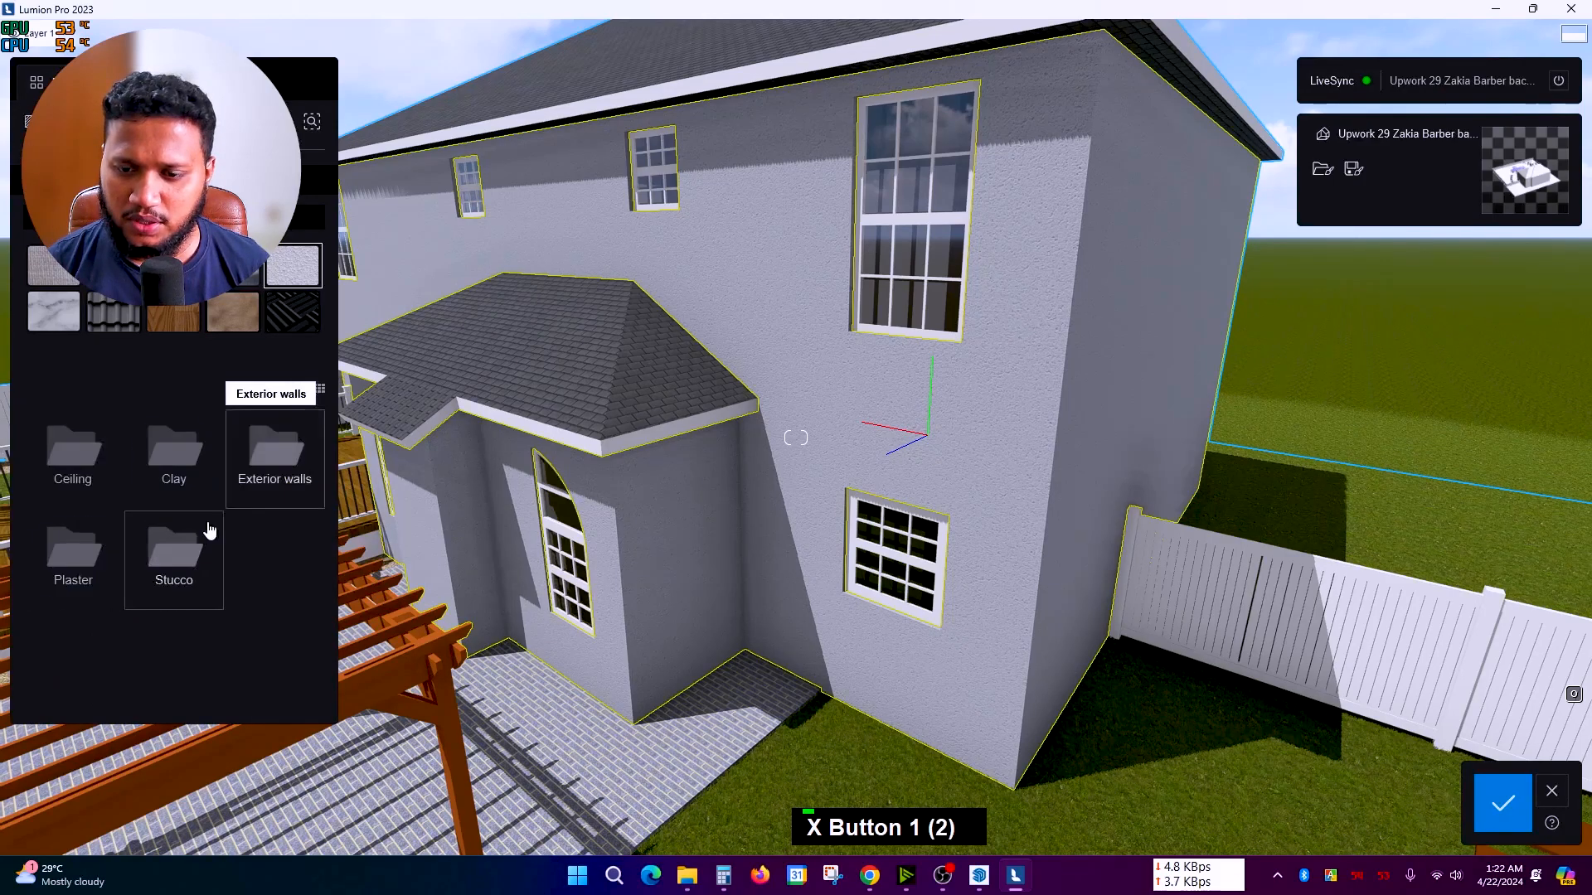
{"action": "left_click", "coordinate": [73, 551]}
{"action": "left_click", "coordinate": [166, 553]}
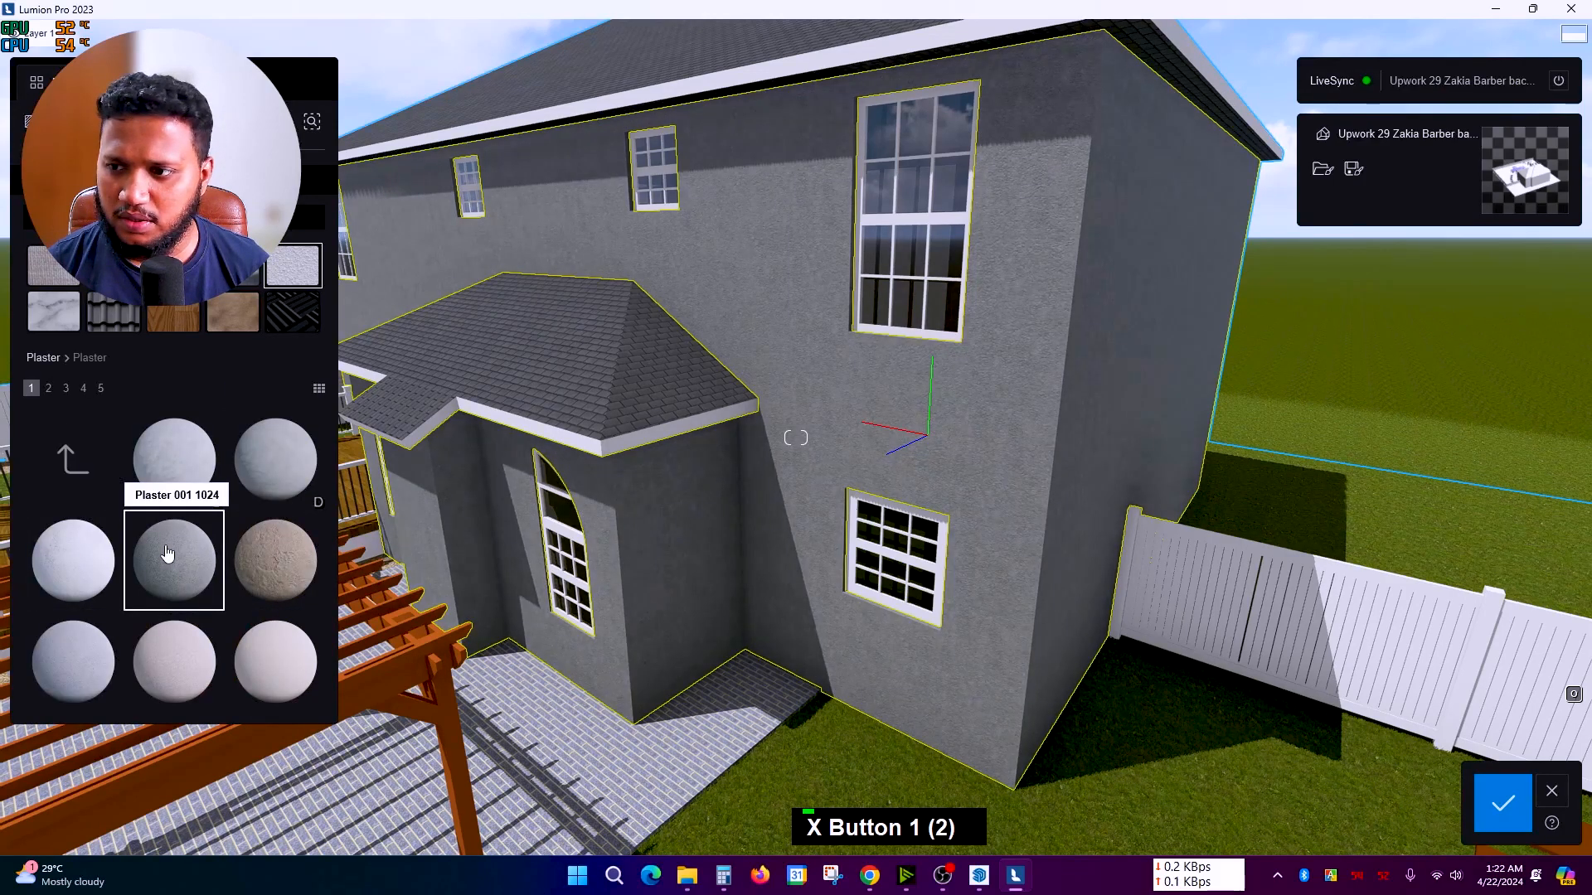
{"action": "scroll", "coordinate": [168, 551], "scroll_direction": "down", "scroll_amount": 4}
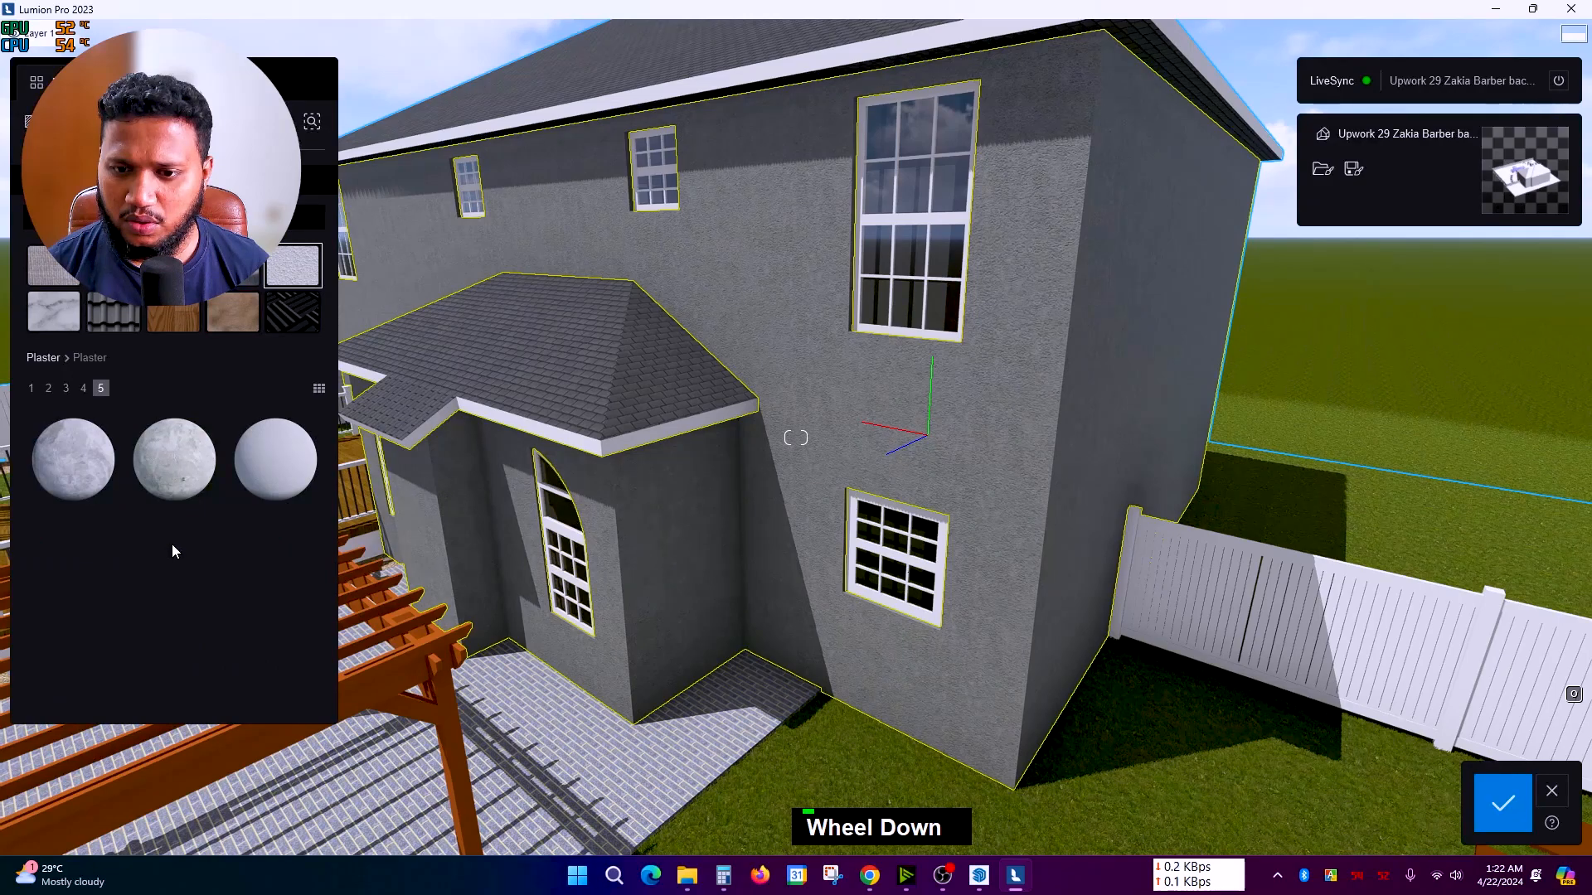
{"action": "scroll", "coordinate": [172, 544], "scroll_direction": "up", "scroll_amount": 1}
{"action": "scroll", "coordinate": [124, 576], "scroll_direction": "up", "scroll_amount": 1}
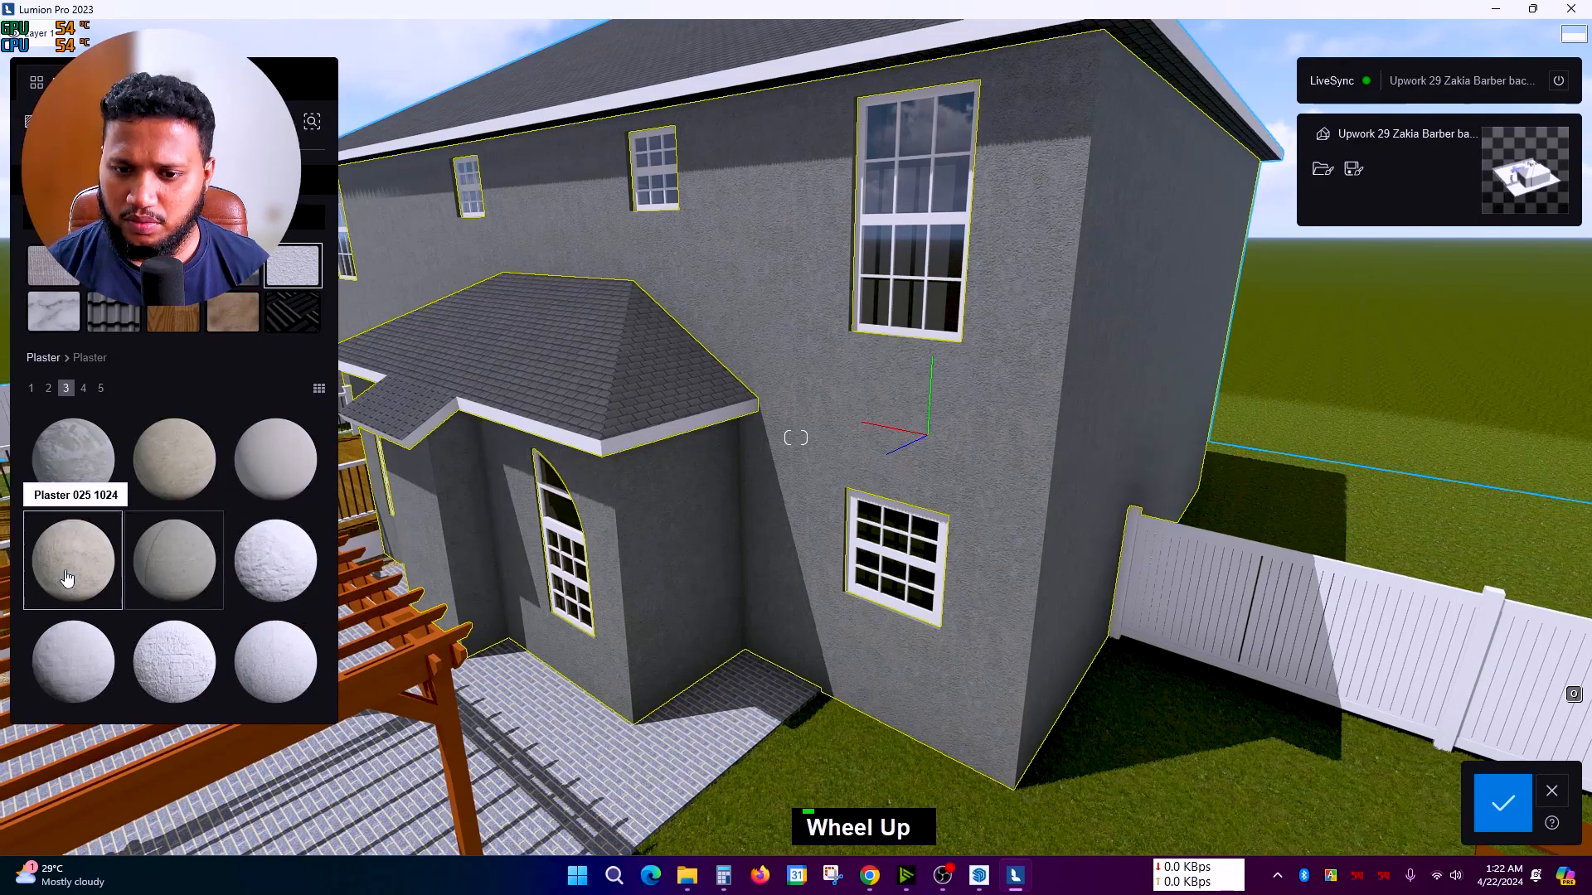
{"action": "scroll", "coordinate": [115, 588], "scroll_direction": "down", "scroll_amount": 1}
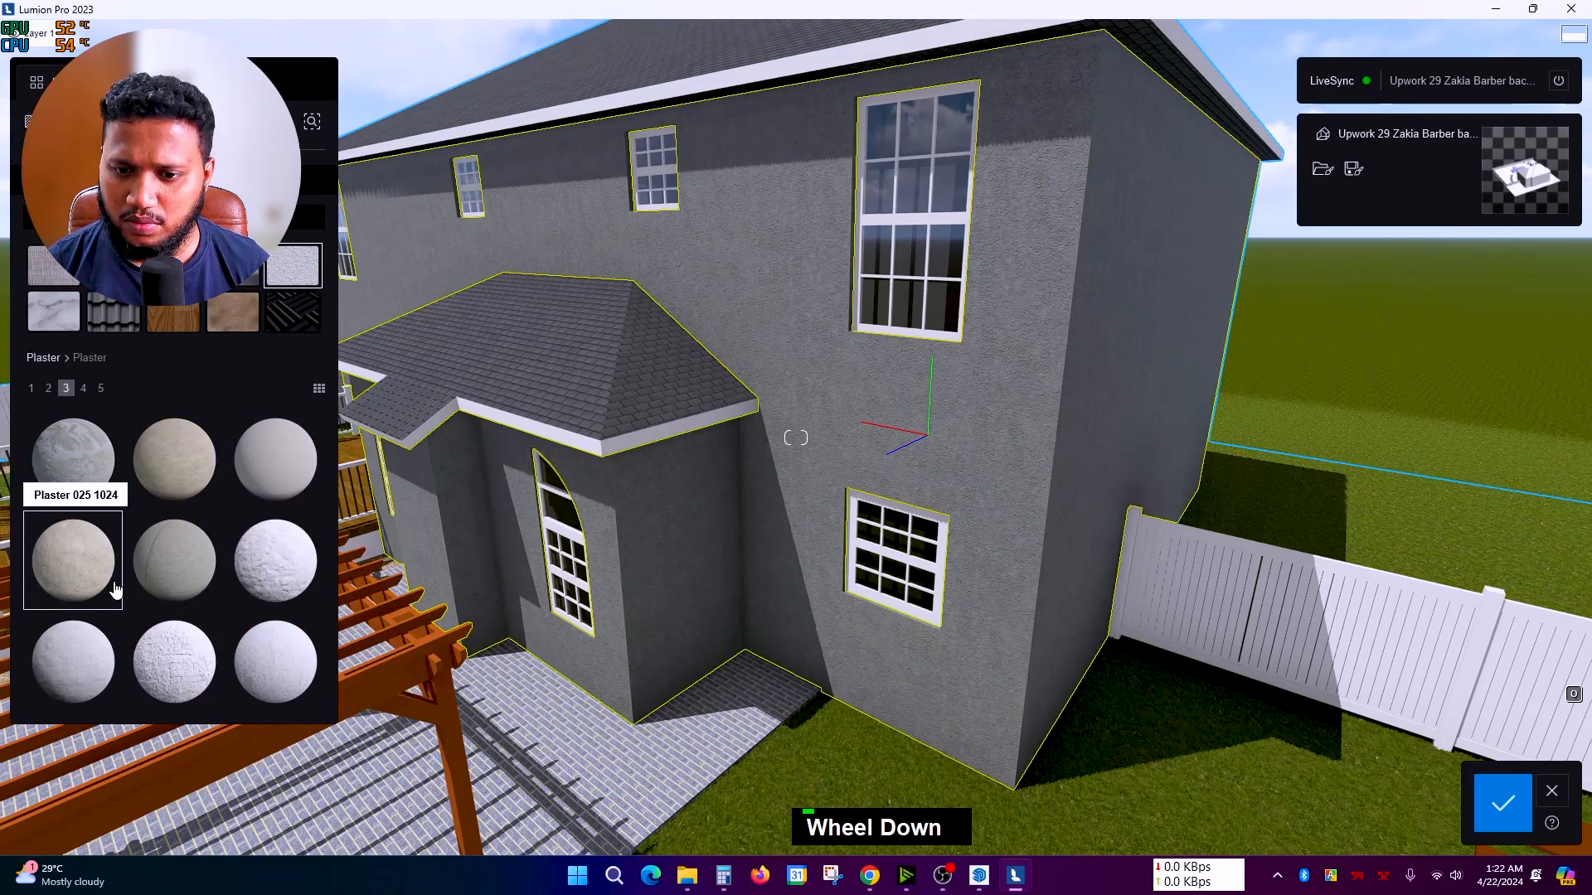
{"action": "left_click", "coordinate": [251, 485]}
Step: Review the whole house and pool, then save the new wall material
{"action": "scroll", "coordinate": [811, 439], "scroll_direction": "down", "scroll_amount": 5}
{"action": "right_click_drag", "start_coordinate": [807, 436], "coordinate": [978, 448]}
{"action": "scroll", "coordinate": [988, 513], "scroll_direction": "down", "scroll_amount": 1}
{"action": "scroll", "coordinate": [989, 510], "scroll_direction": "up", "scroll_amount": 3}
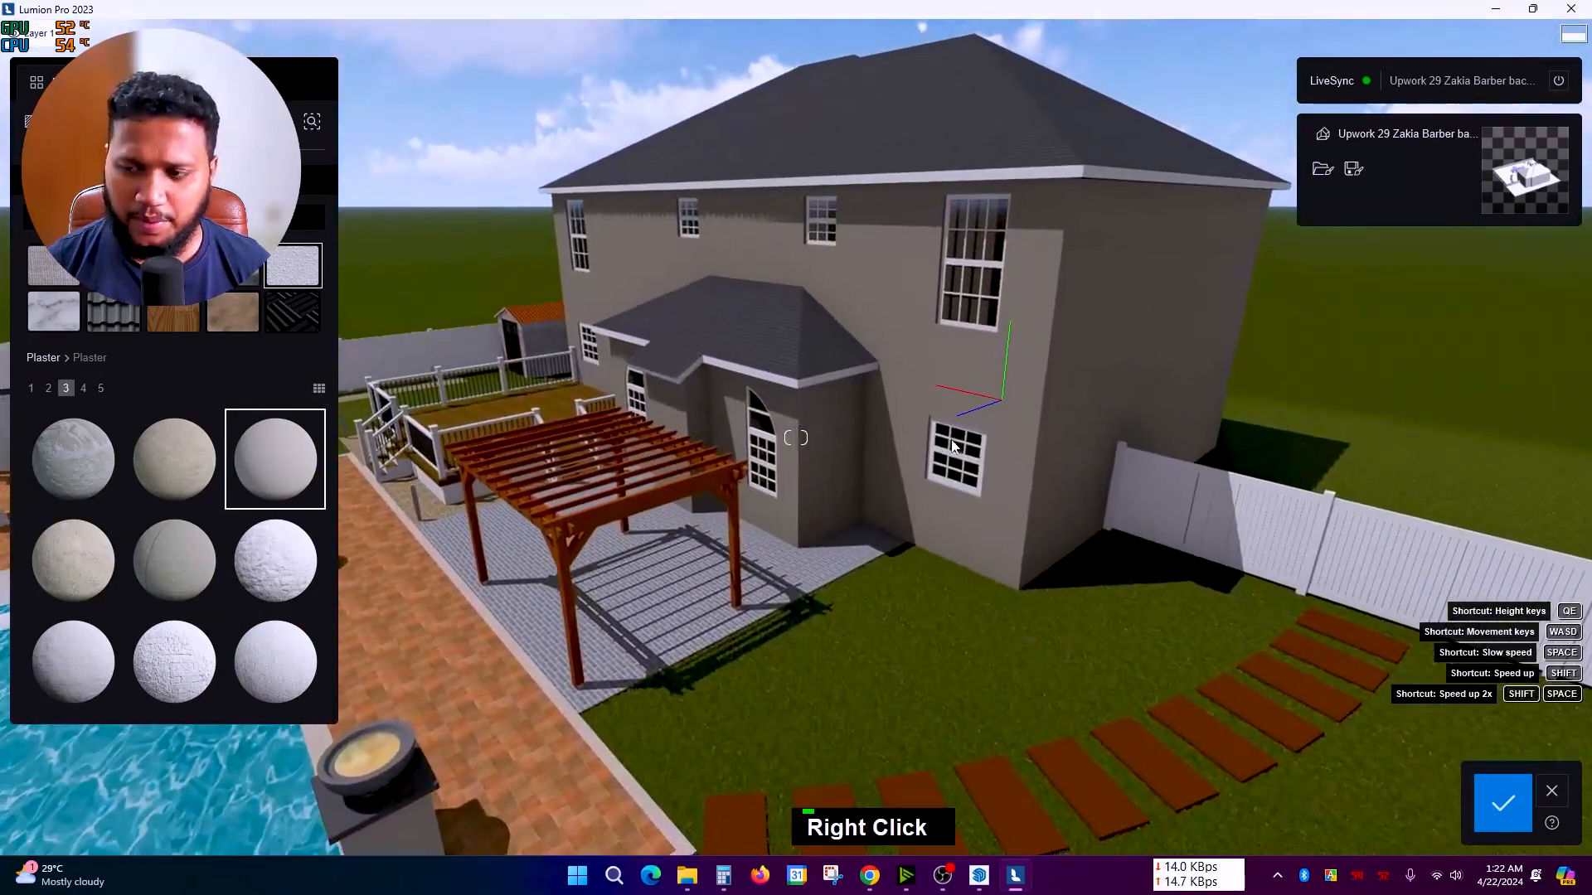
{"action": "scroll", "coordinate": [992, 437], "scroll_direction": "up", "scroll_amount": 2}
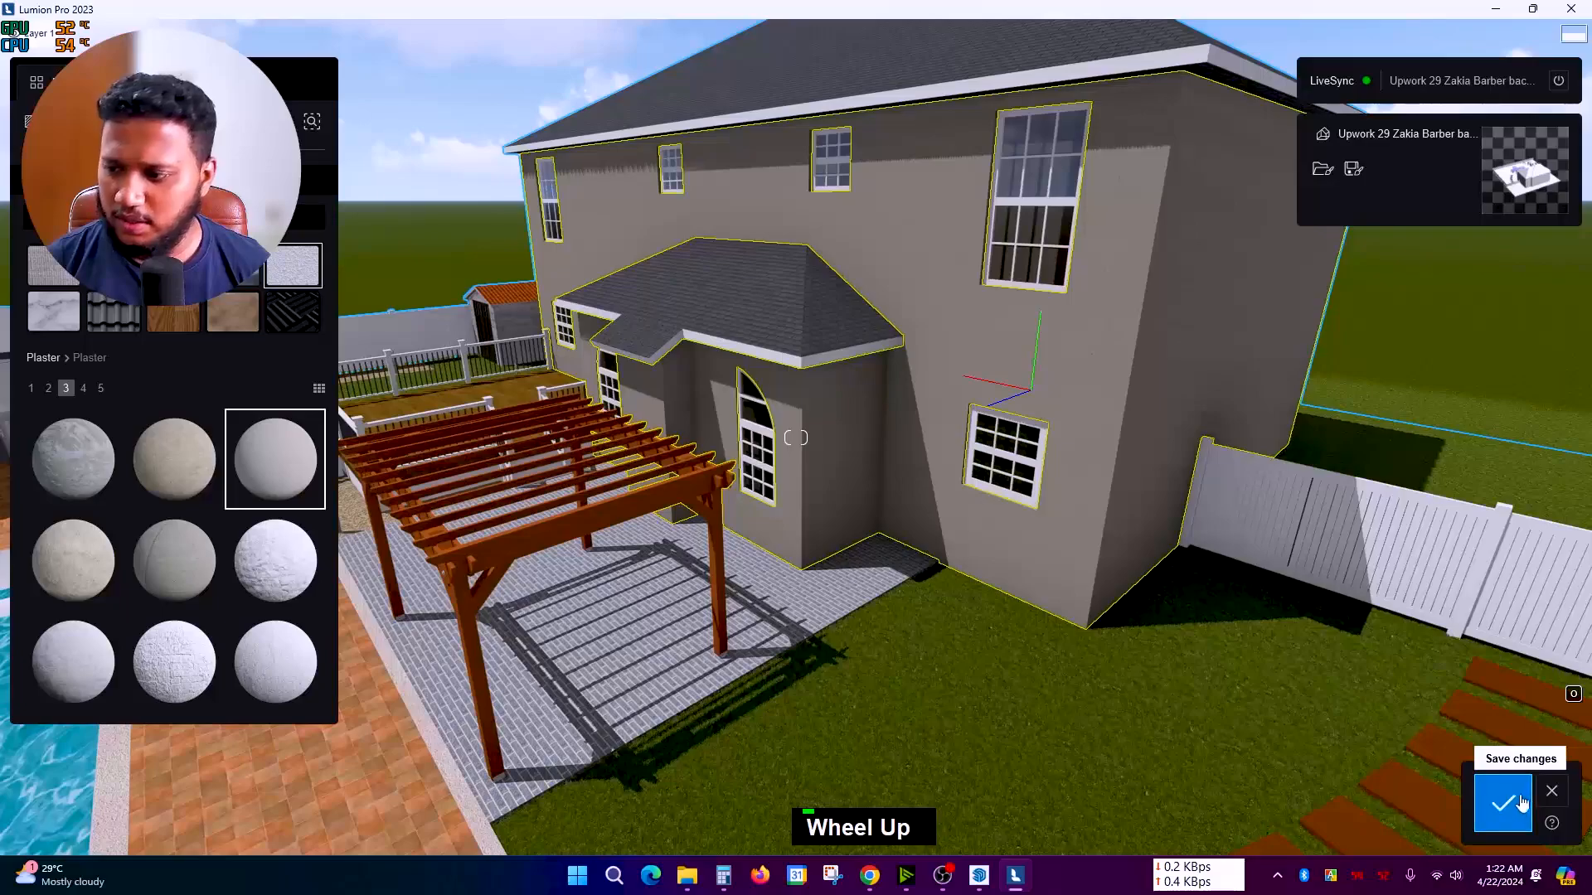
{"action": "left_click", "coordinate": [1518, 810]}
Step: Frame the pool and pergola and pick the paving to change its material
{"action": "scroll", "coordinate": [977, 608], "scroll_direction": "down", "scroll_amount": 2}
{"action": "right_click_drag", "start_coordinate": [1351, 698], "coordinate": [733, 495]}
{"action": "scroll", "coordinate": [733, 495], "scroll_direction": "down", "scroll_amount": 2}
{"action": "scroll", "coordinate": [712, 448], "scroll_direction": "up", "scroll_amount": 2}
{"action": "right_click_drag", "start_coordinate": [709, 436], "coordinate": [758, 540]}
{"action": "left_click", "coordinate": [773, 530]}
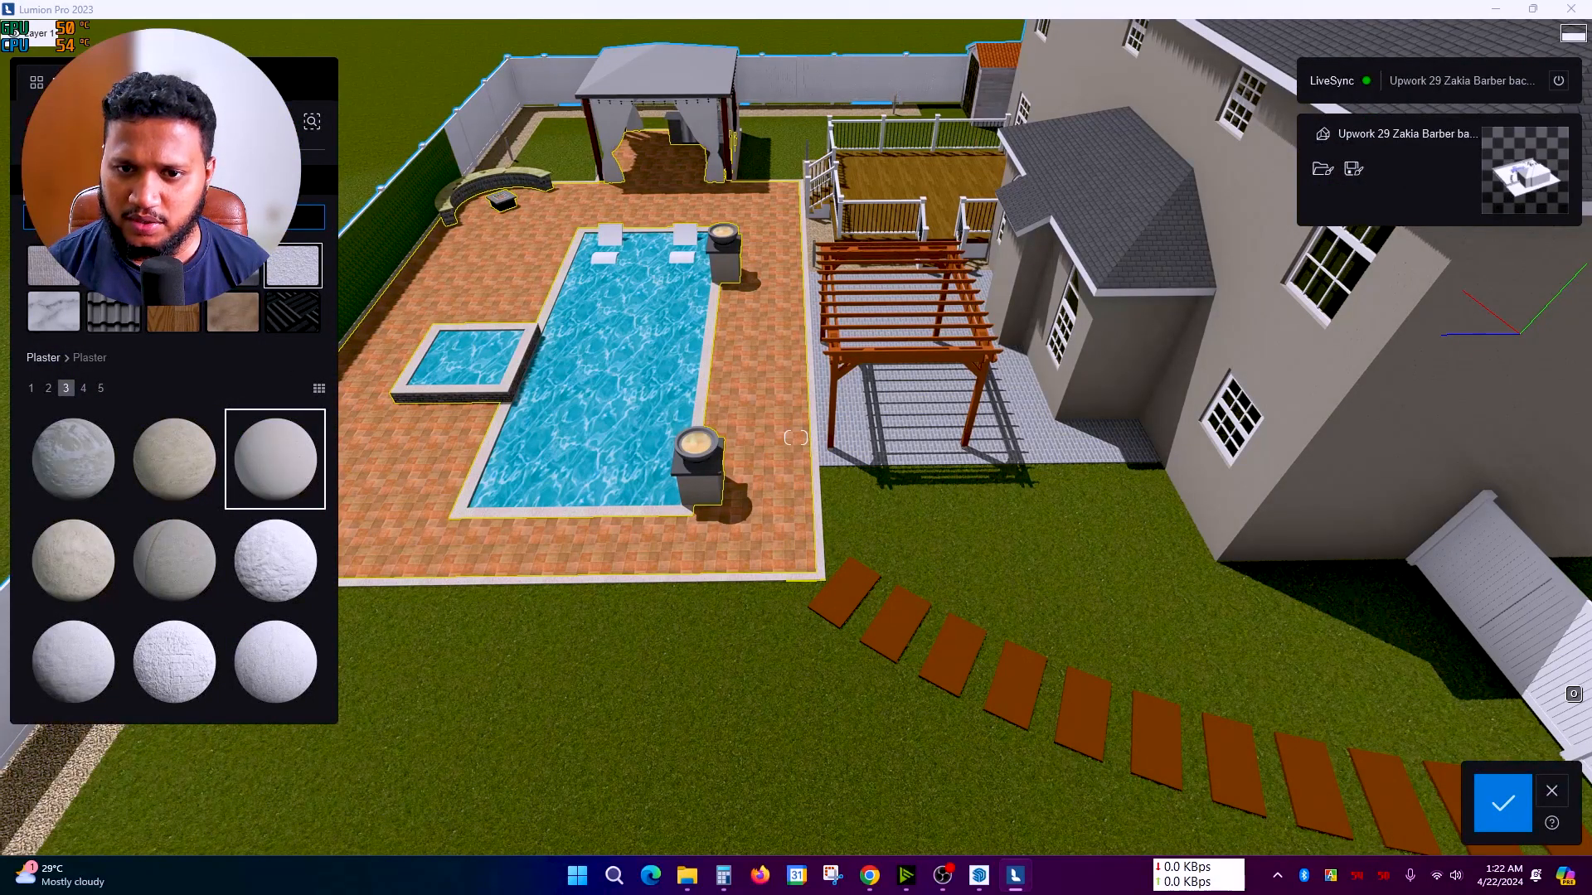
Step: Search for a paving material and give the pool deck grey stone tiles
{"action": "type", "text": "av"}
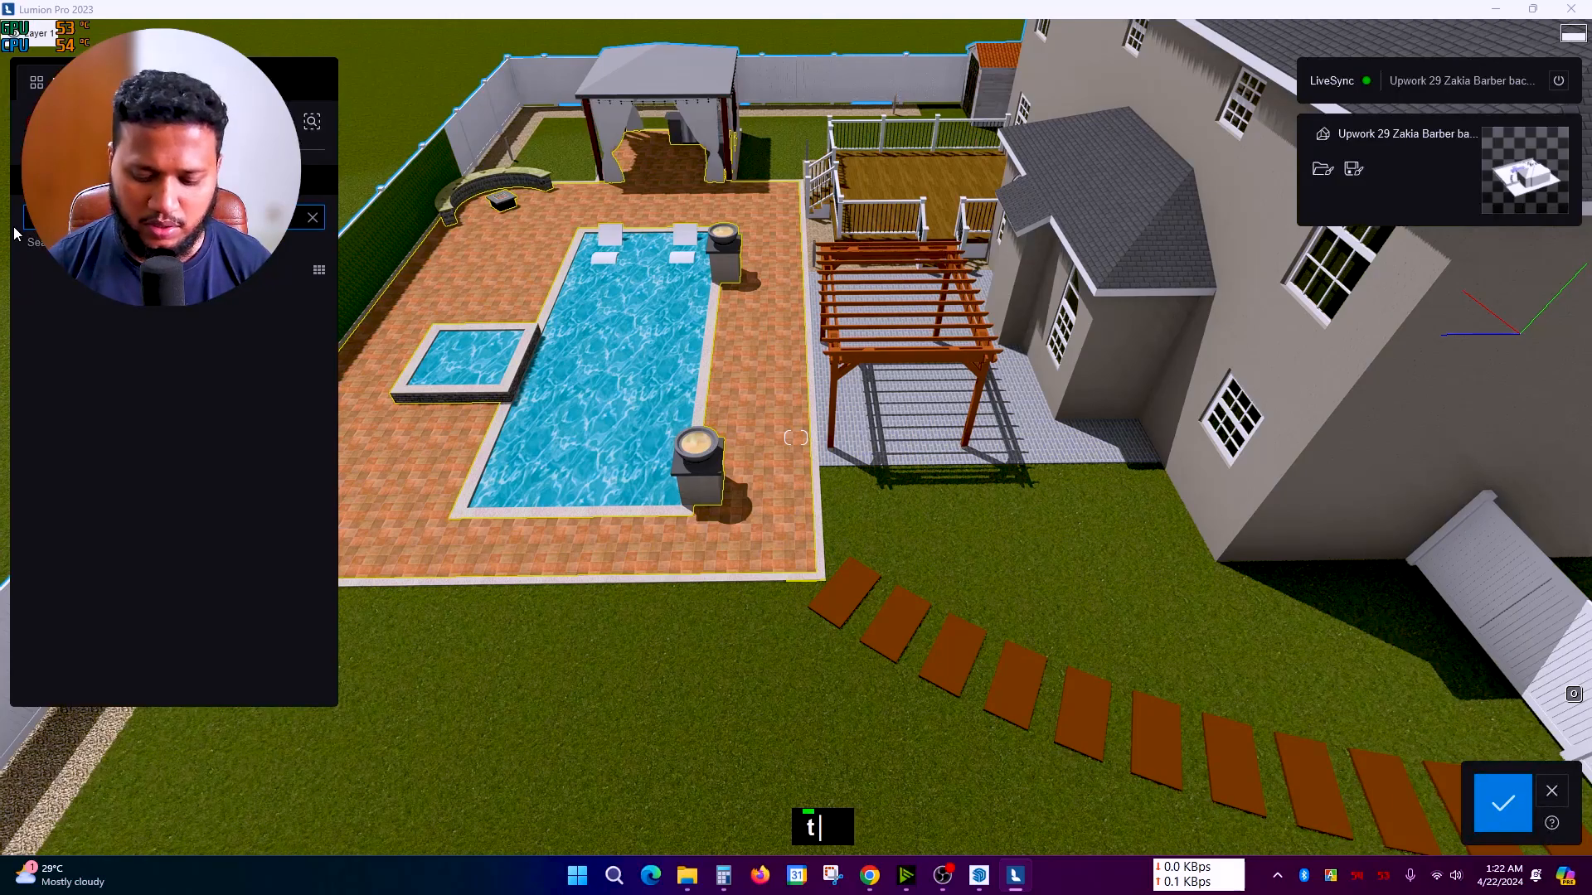
{"action": "right_click_drag", "start_coordinate": [605, 609], "coordinate": [381, 590]}
{"action": "scroll", "coordinate": [270, 541], "scroll_direction": "down", "scroll_amount": 1}
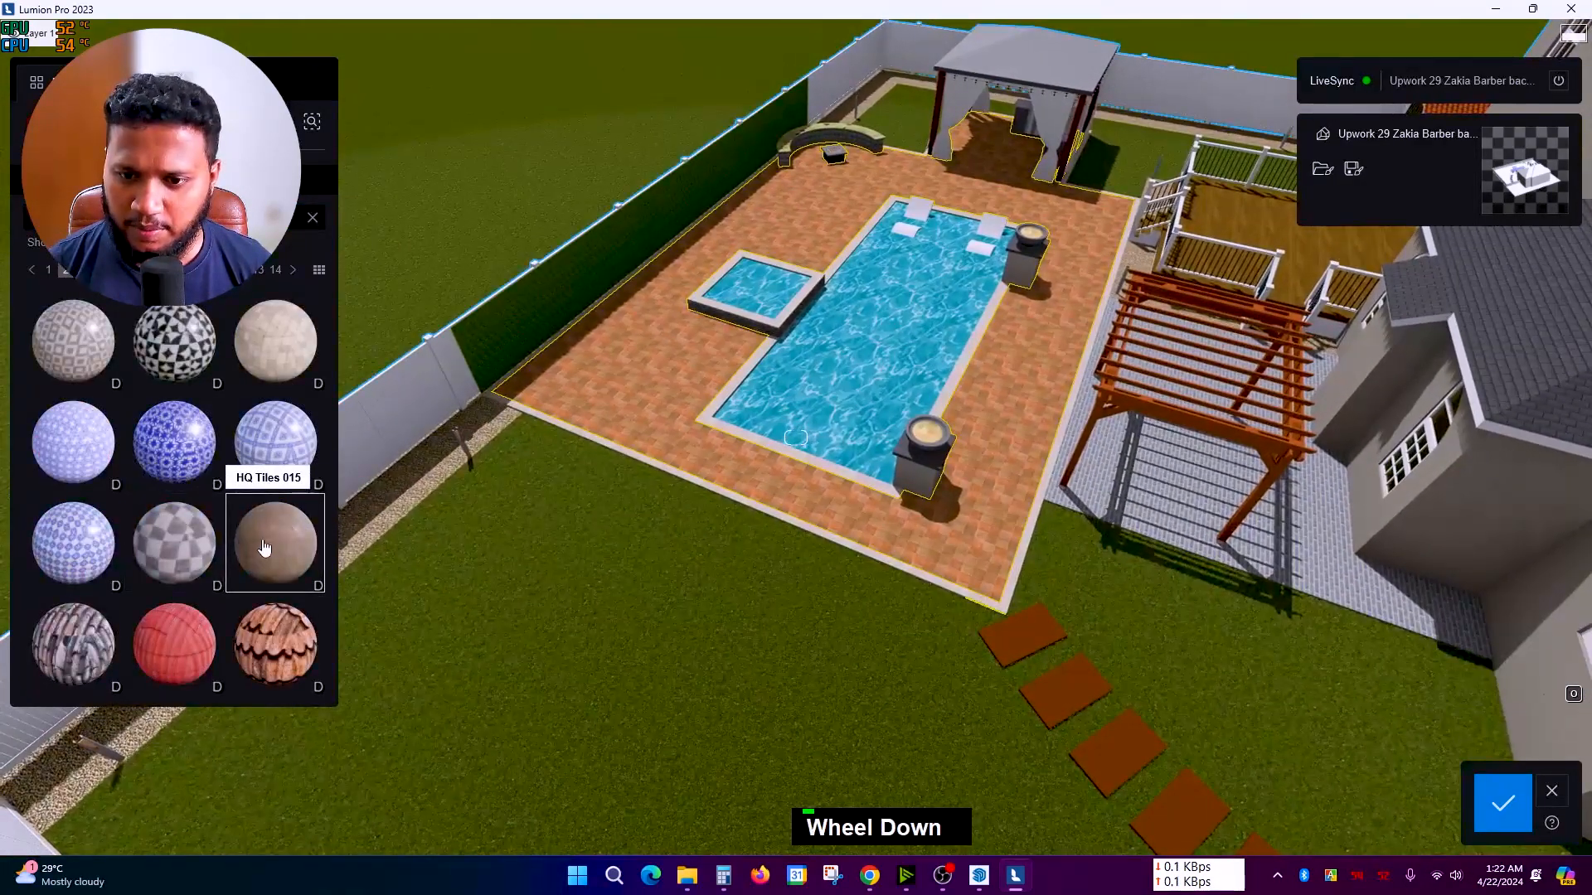
{"action": "right_click_drag", "start_coordinate": [893, 522], "coordinate": [1020, 526]}
{"action": "scroll", "coordinate": [995, 525], "scroll_direction": "up", "scroll_amount": 2}
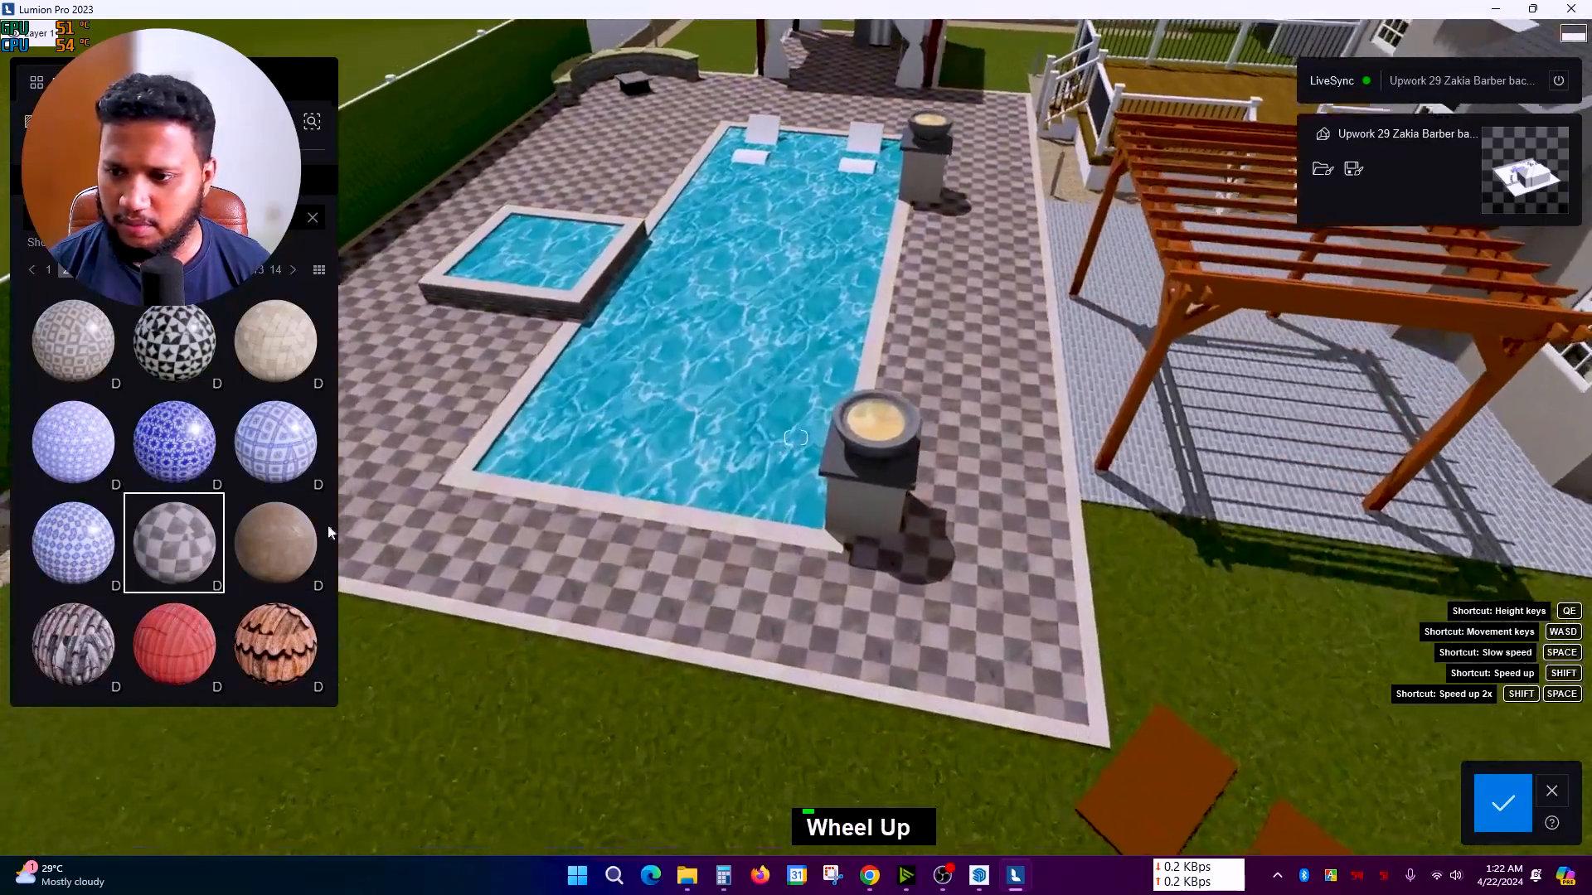
{"action": "scroll", "coordinate": [152, 500], "scroll_direction": "down", "scroll_amount": 1}
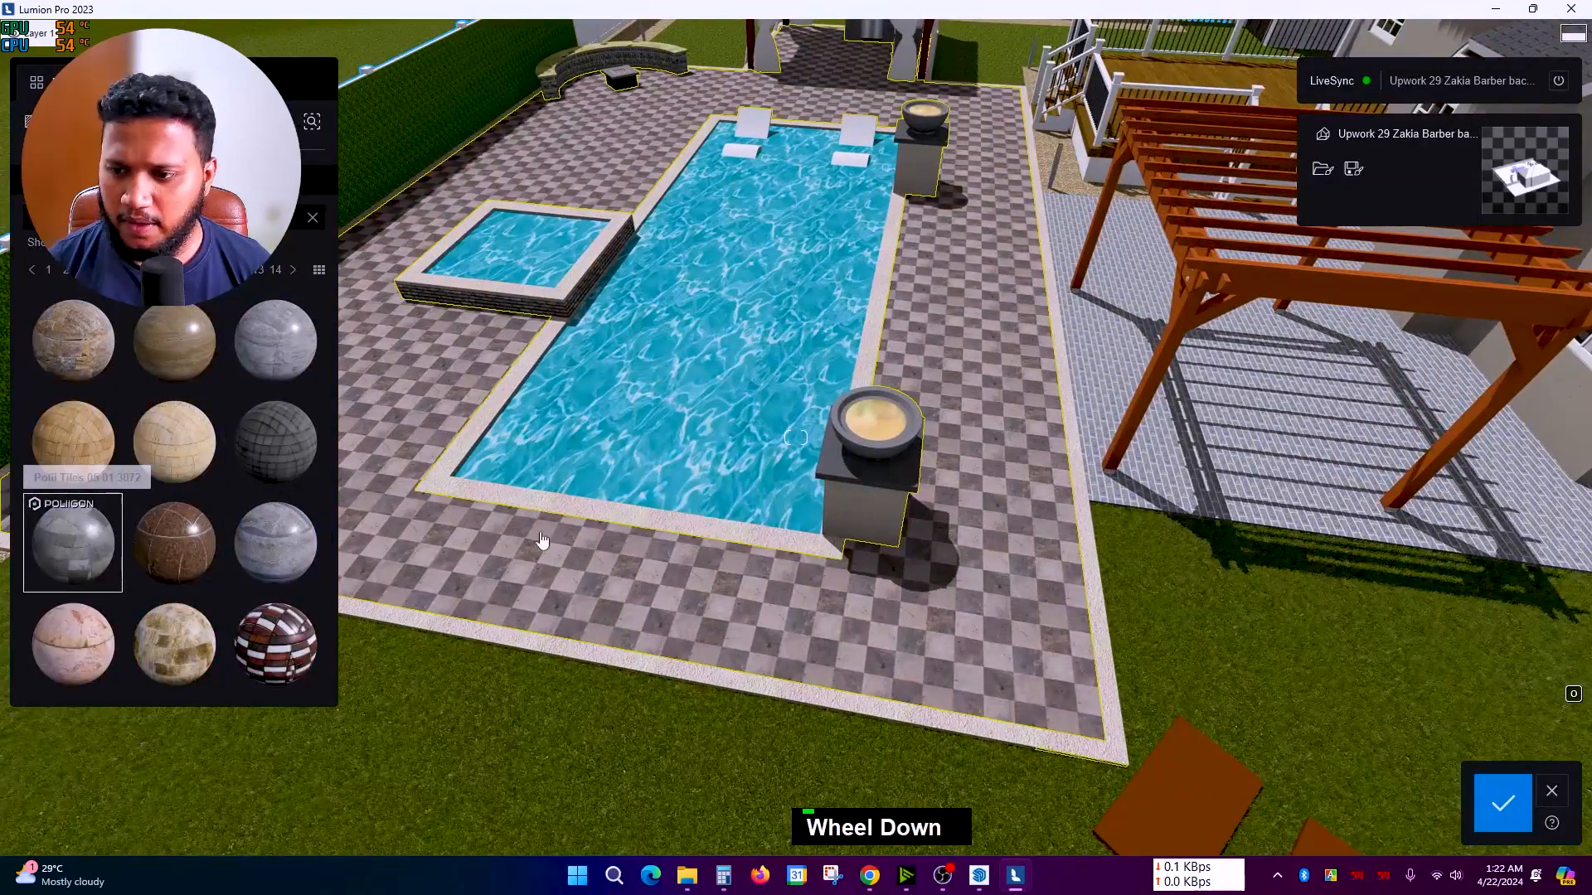
{"action": "scroll", "coordinate": [671, 590], "scroll_direction": "down", "scroll_amount": 2}
Step: Raise the camera over the pool and select the pool coping's material
{"action": "key", "text": "q"}
{"action": "right_click_drag", "start_coordinate": [649, 560], "coordinate": [712, 642]}
{"action": "scroll", "coordinate": [927, 604], "scroll_direction": "up", "scroll_amount": 3}
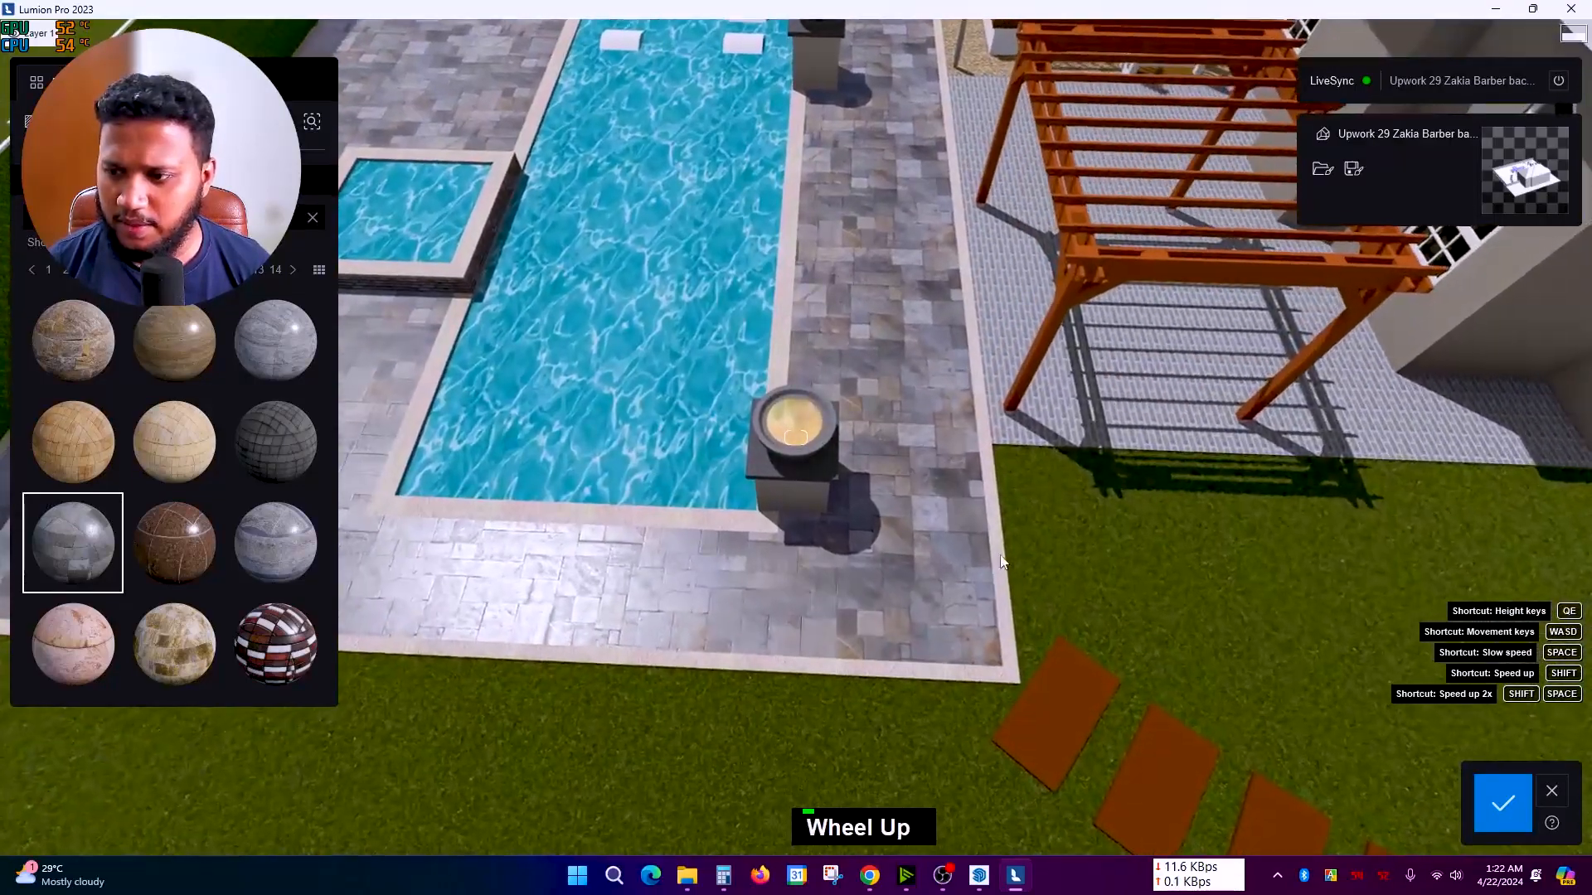
{"action": "right_click_drag", "start_coordinate": [1005, 554], "coordinate": [993, 544]}
{"action": "scroll", "coordinate": [993, 544], "scroll_direction": "down", "scroll_amount": 3}
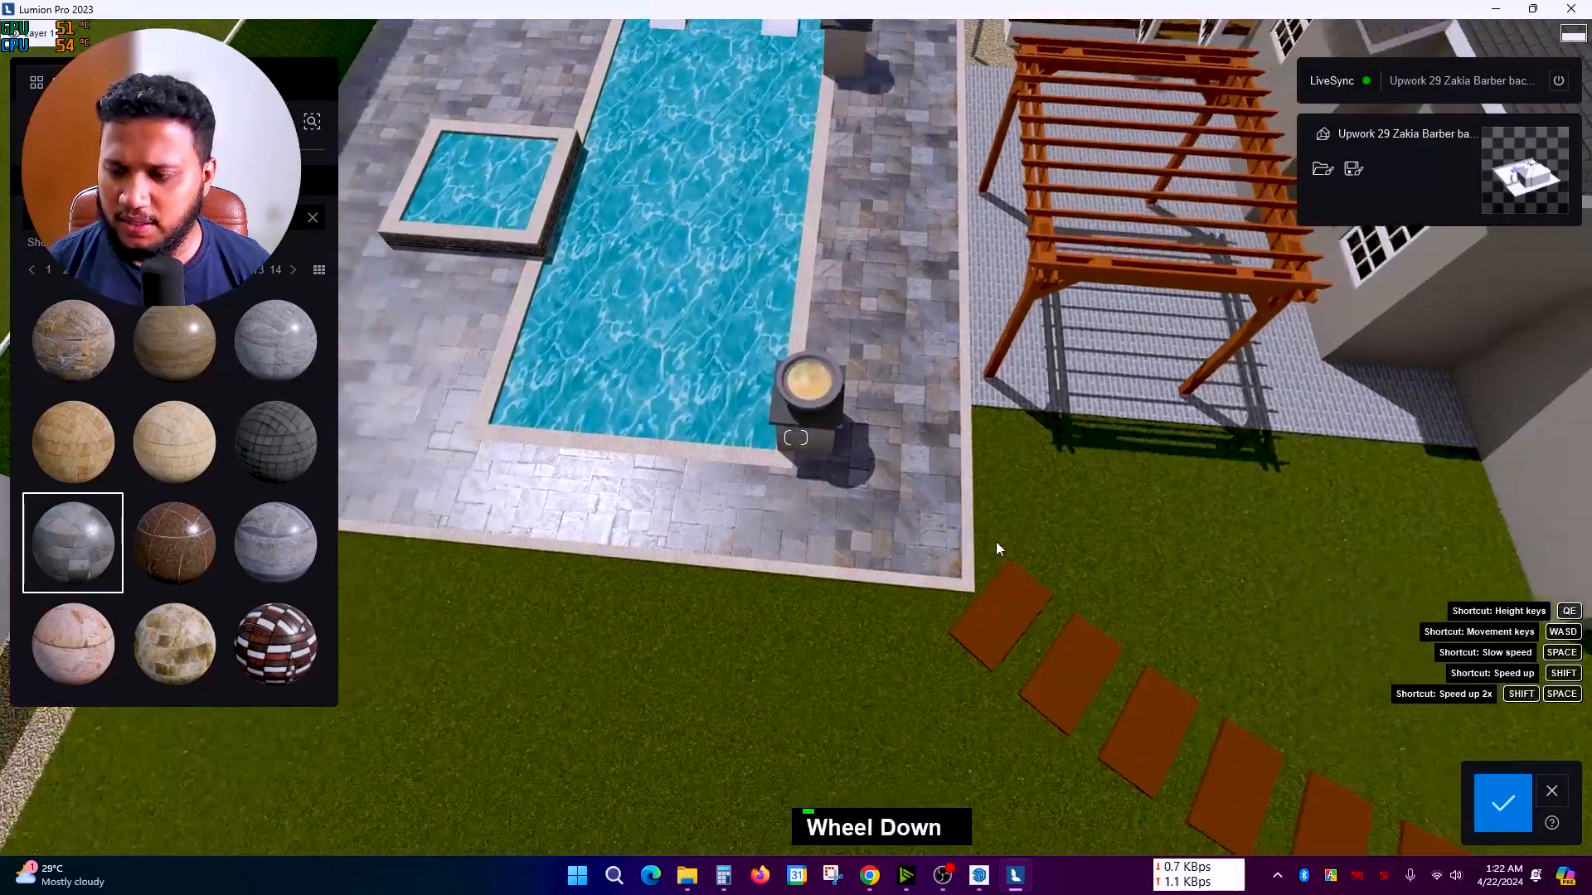
{"action": "double_click", "coordinate": [964, 508]}
Step: Search the library for 'concrete' and apply plain grey Concrete 022 to the coping
{"action": "left_click", "coordinate": [68, 83]}
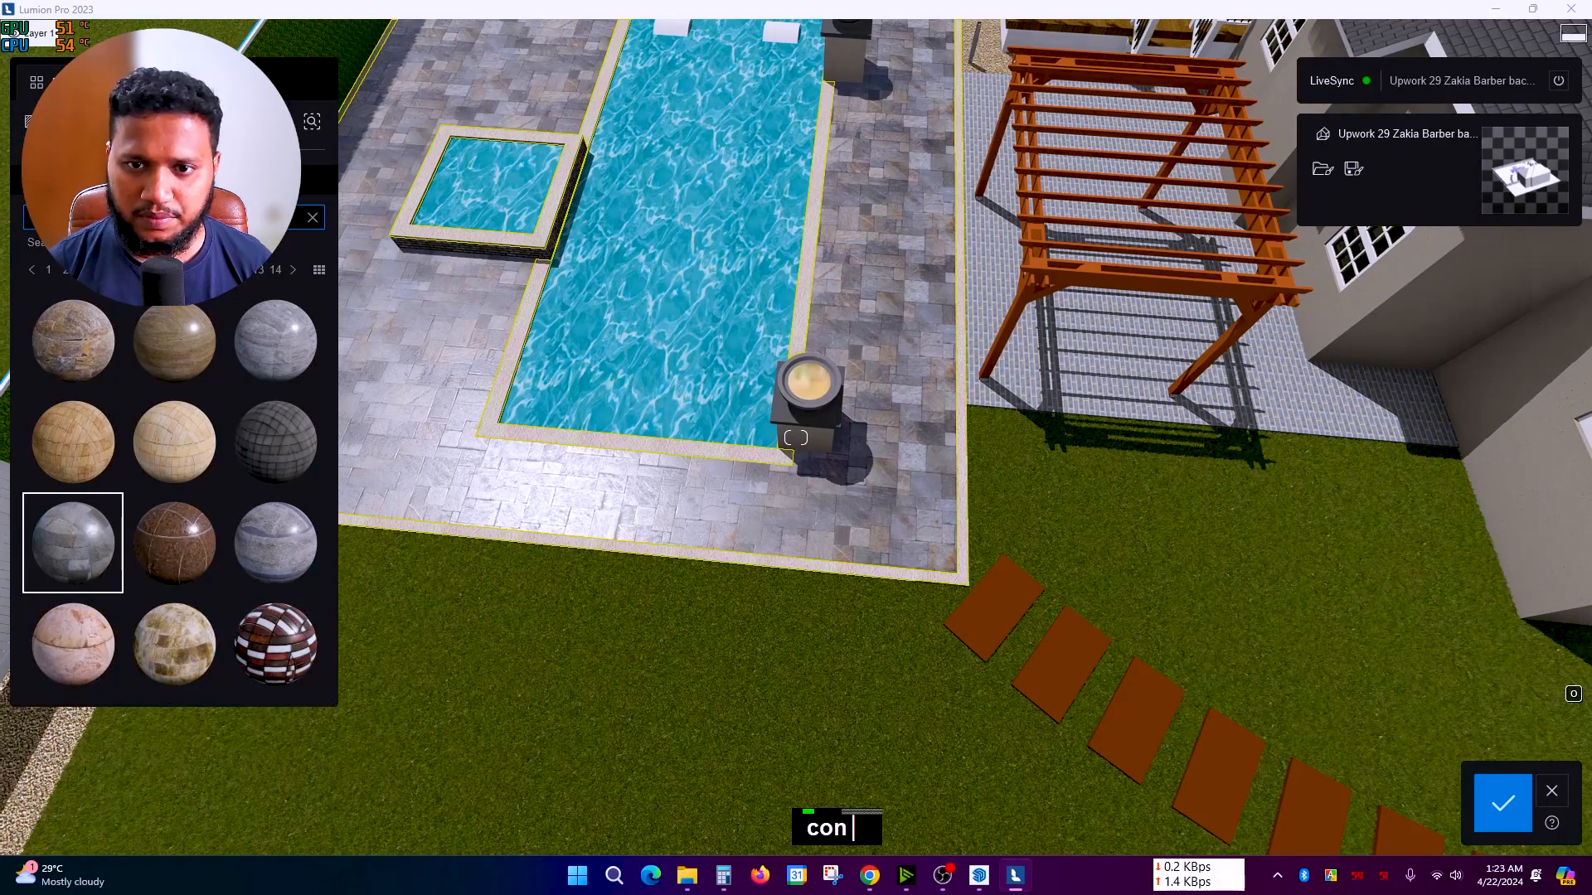
{"action": "type", "text": "co"}
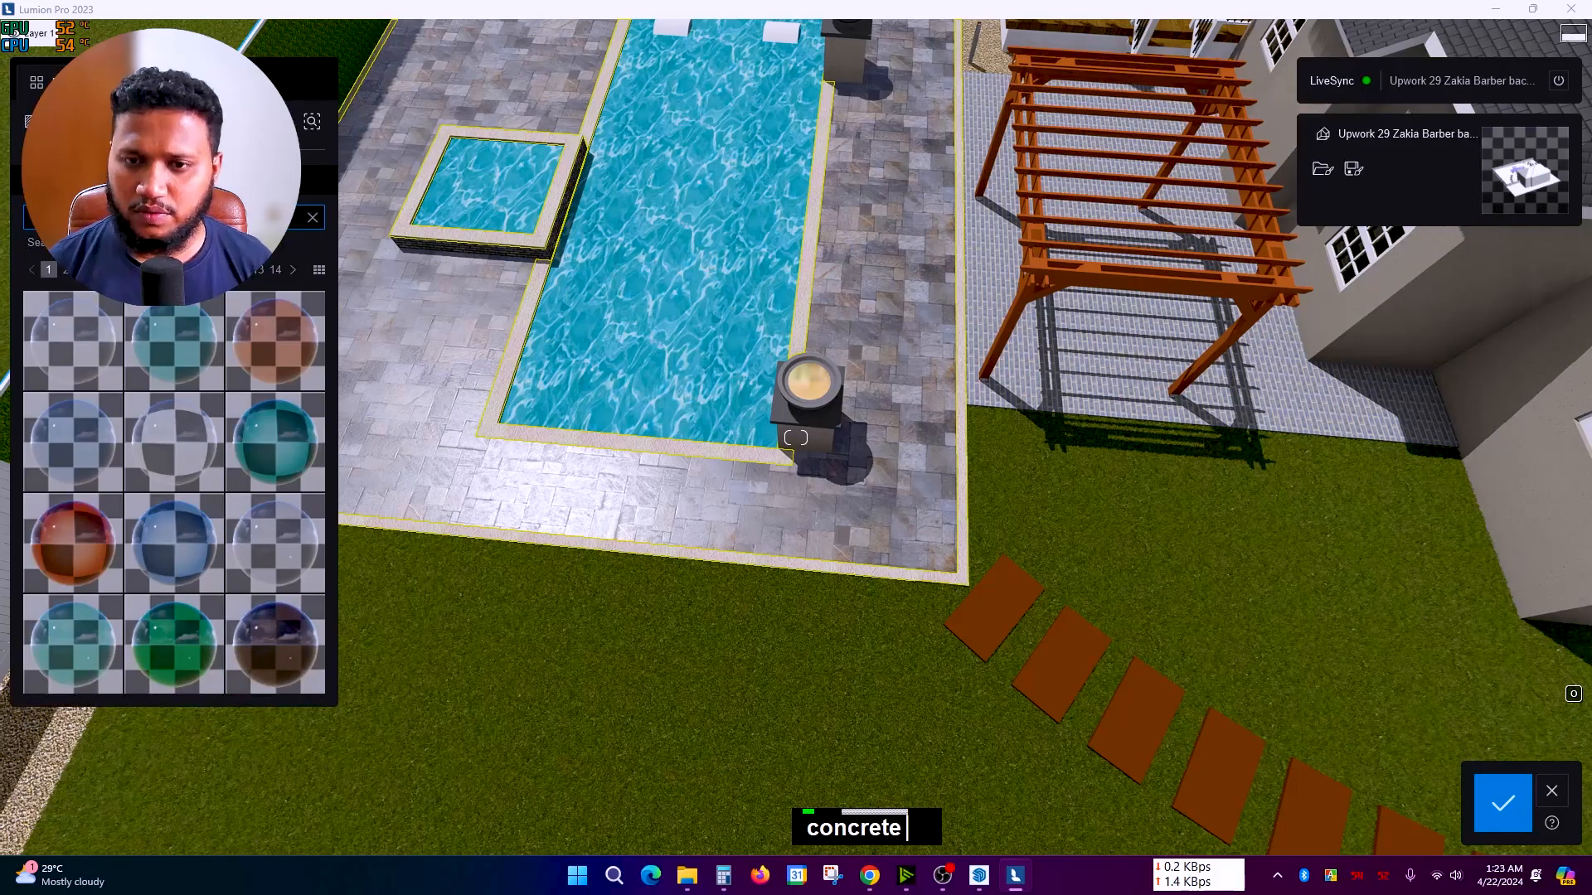
{"action": "scroll", "coordinate": [196, 541], "scroll_direction": "down", "scroll_amount": 1}
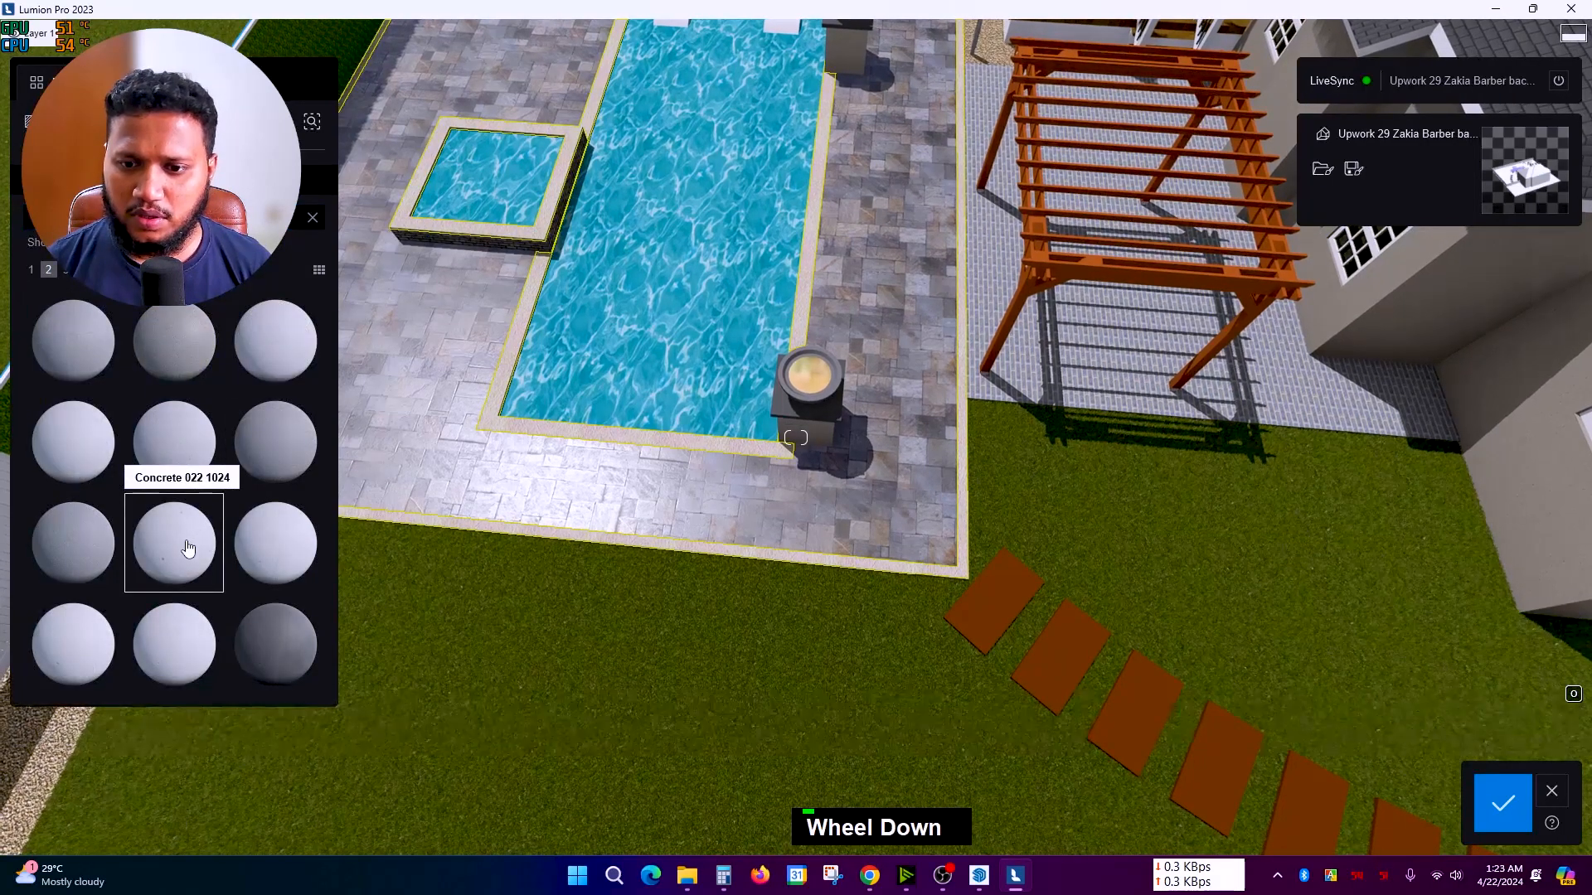
{"action": "scroll", "coordinate": [189, 548], "scroll_direction": "up", "scroll_amount": 1}
{"action": "scroll", "coordinate": [978, 535], "scroll_direction": "up", "scroll_amount": 3}
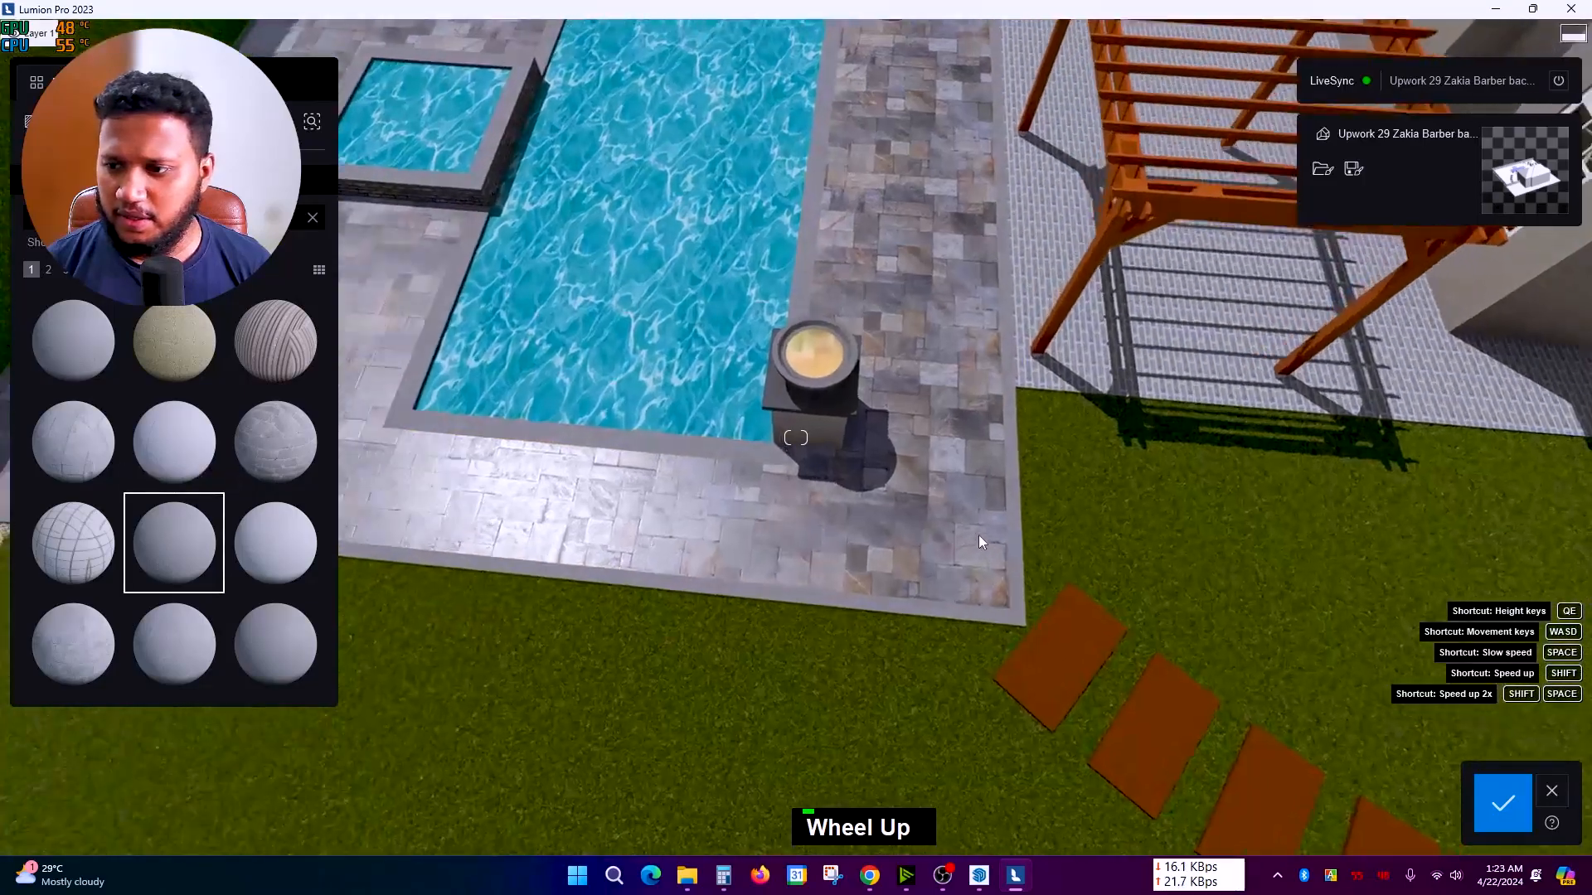
Step: Inspect the grey coping, then move the camera toward the deck and pergola
{"action": "right_click_drag", "start_coordinate": [1015, 532], "coordinate": [1005, 502]}
{"action": "scroll", "coordinate": [684, 515], "scroll_direction": "down", "scroll_amount": 3}
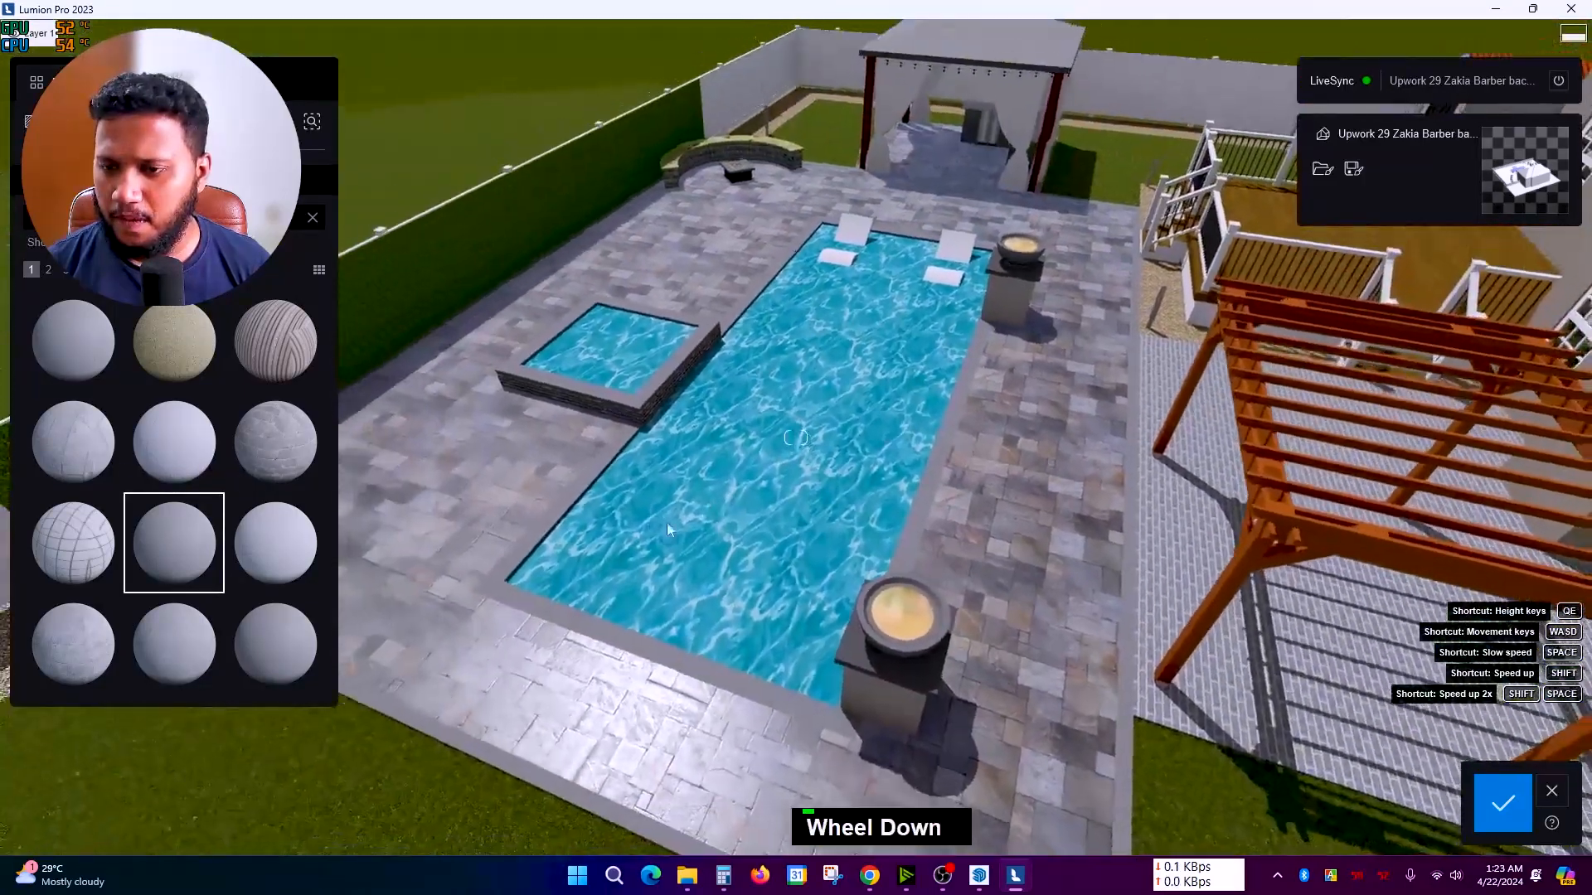
{"action": "right_click_drag", "start_coordinate": [683, 516], "coordinate": [701, 514]}
{"action": "scroll", "coordinate": [719, 513], "scroll_direction": "down", "scroll_amount": 2}
{"action": "key", "text": "q"}
{"action": "scroll", "coordinate": [733, 510], "scroll_direction": "up", "scroll_amount": 4}
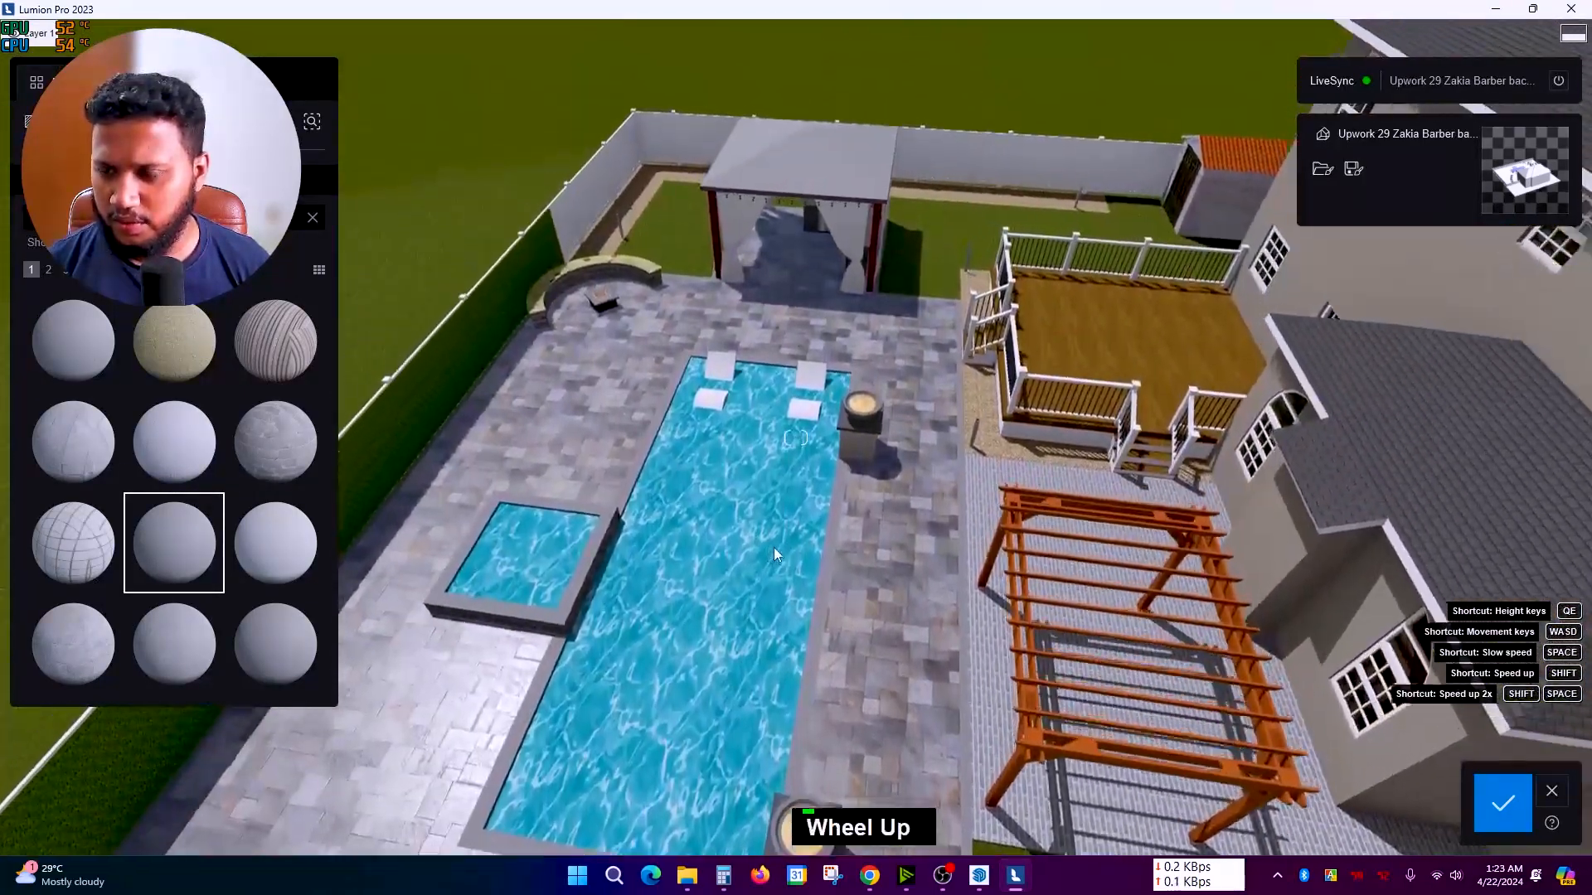
{"action": "mouse_move", "coordinate": [812, 552]}
{"action": "right_mouse_down"}
{"action": "mouse_move", "coordinate": [748, 477]}
{"action": "mouse_move", "coordinate": [801, 554]}
{"action": "mouse_move", "coordinate": [799, 524]}
{"action": "right_mouse_up"}
{"action": "scroll", "coordinate": [747, 477], "scroll_direction": "down", "scroll_amount": 2}
{"action": "scroll", "coordinate": [748, 478], "scroll_direction": "down", "scroll_amount": 2}
{"action": "key", "text": "d"}
{"action": "scroll", "coordinate": [801, 554], "scroll_direction": "up", "scroll_amount": 2}
{"action": "scroll", "coordinate": [799, 524], "scroll_direction": "up", "scroll_amount": 5}
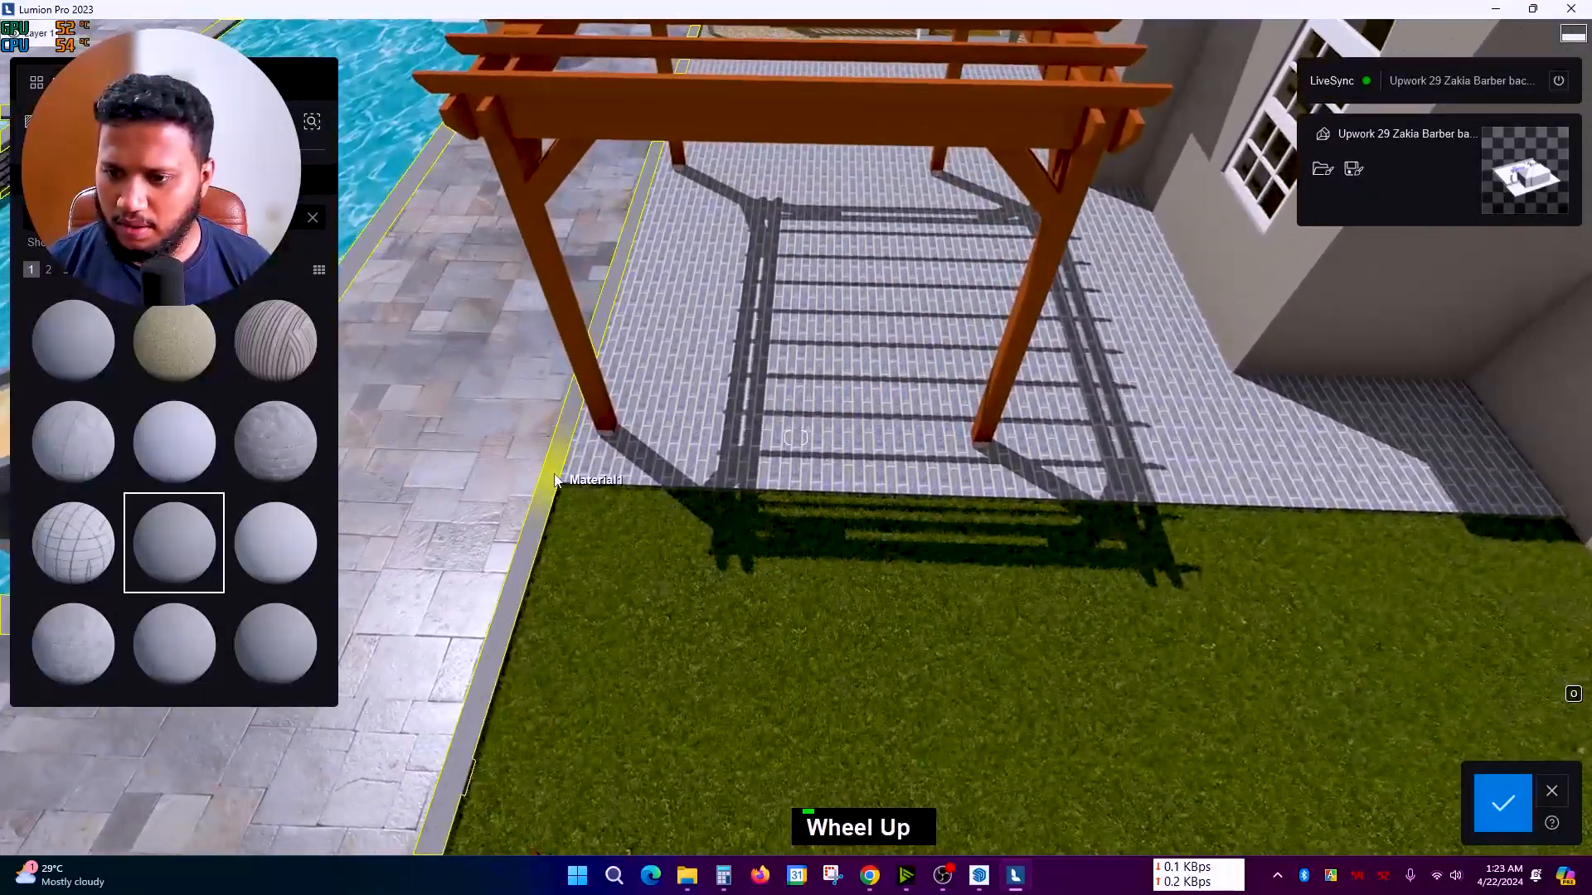
Step: Copy the pool coping's grey concrete onto the brick floor under the pergola
{"action": "double_click", "coordinate": [539, 464]}
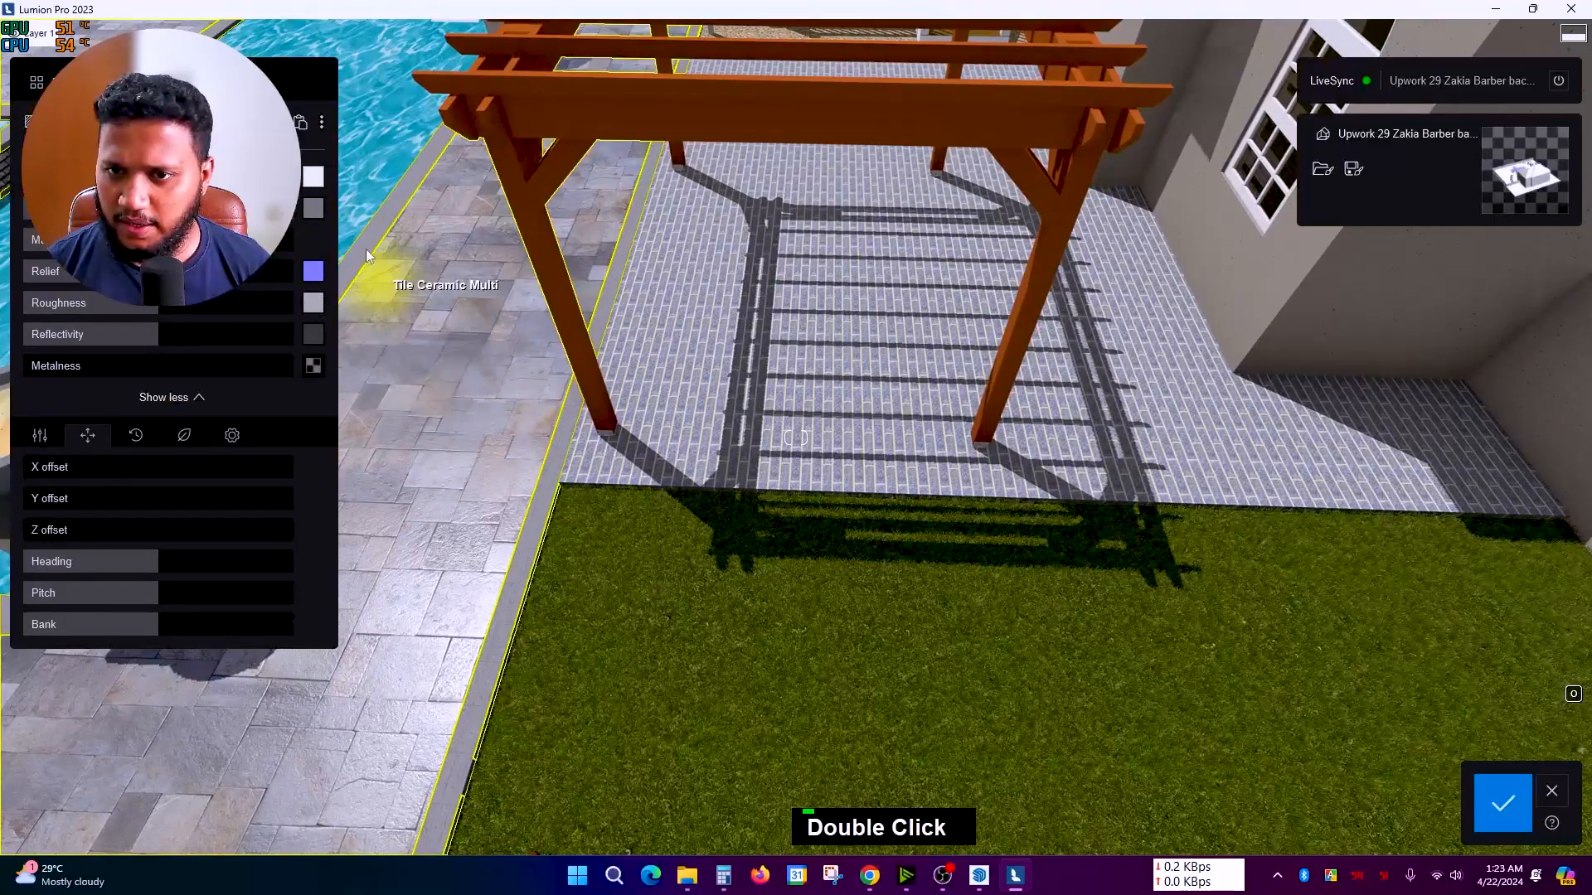
{"action": "double_click", "coordinate": [835, 338]}
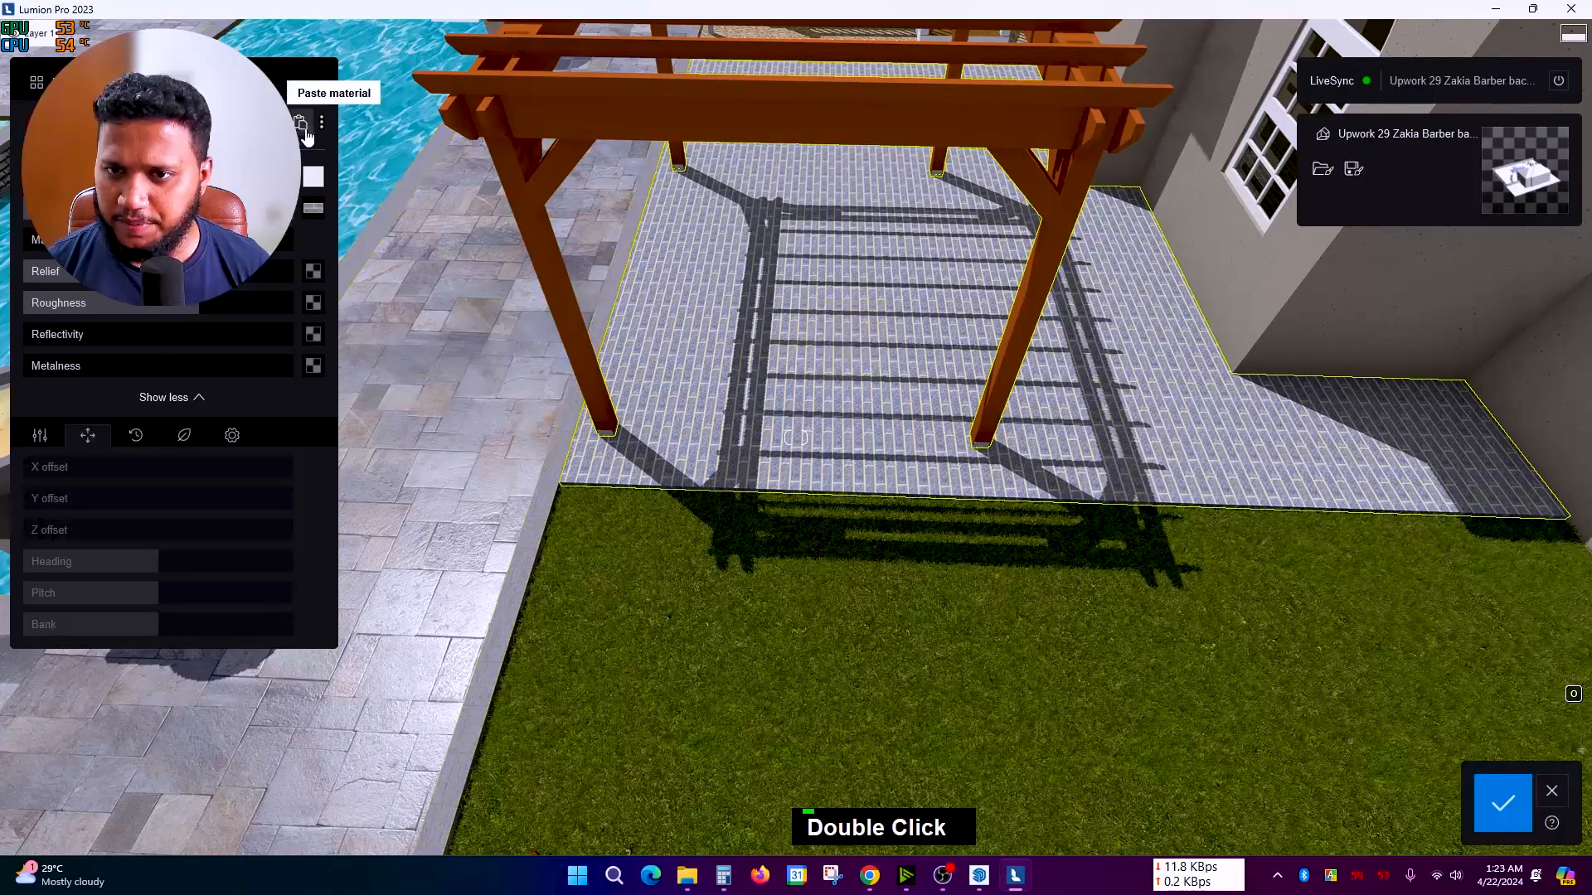
{"action": "key", "text": "a"}
{"action": "right_click_drag", "start_coordinate": [886, 476], "coordinate": [1014, 389], "text": "shift"}
{"action": "scroll", "coordinate": [1014, 389], "scroll_direction": "up", "scroll_amount": 2}
{"action": "scroll", "coordinate": [1012, 386], "scroll_direction": "up", "scroll_amount": 3}
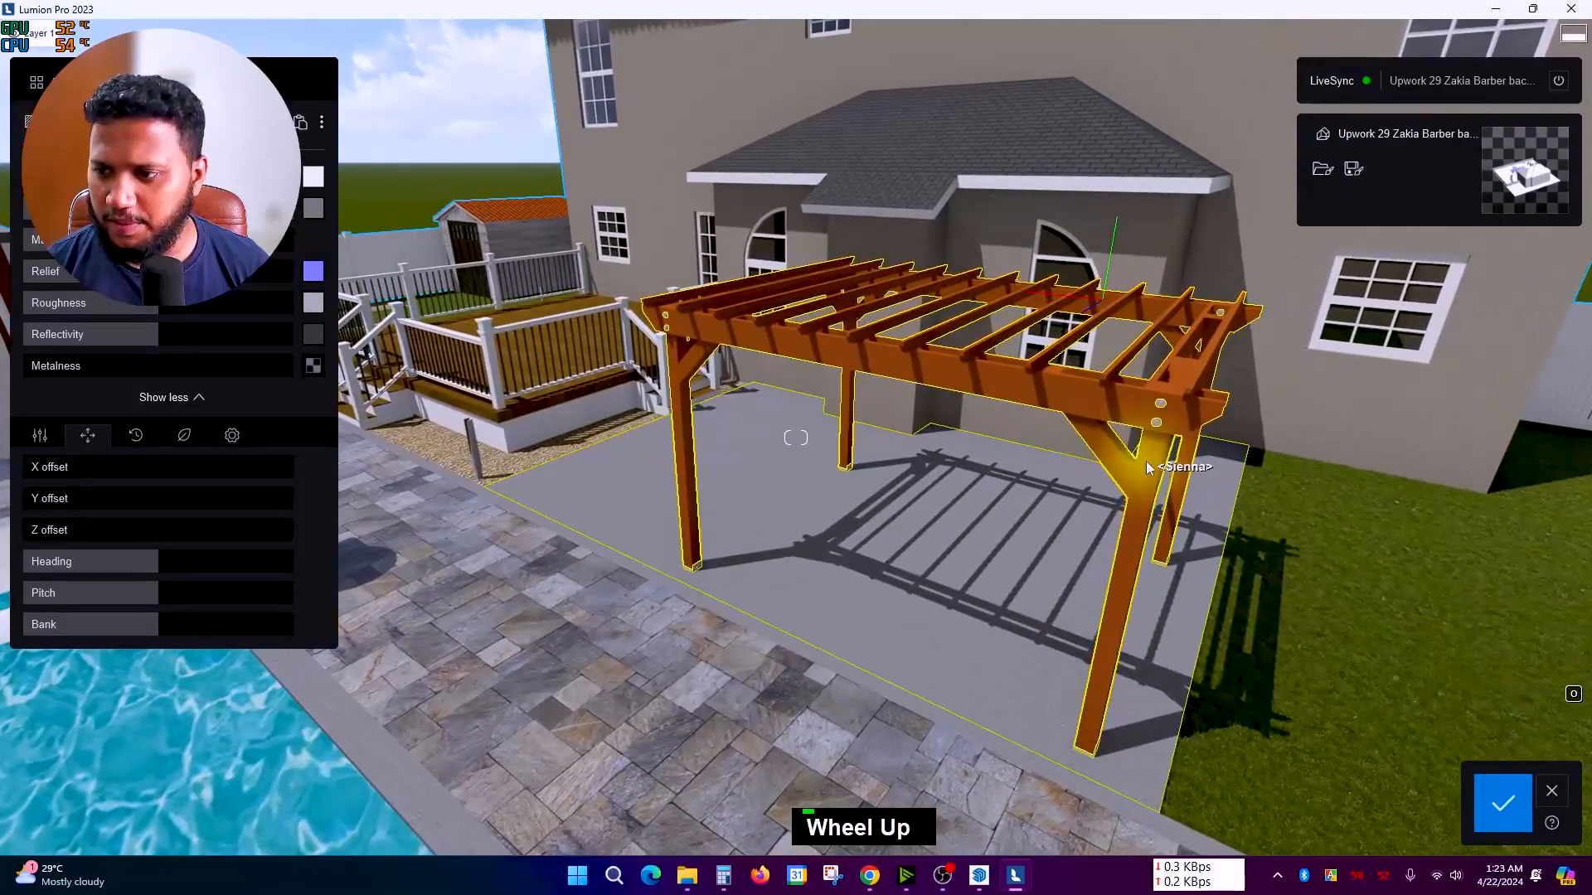
Step: Replace the pergola's orange wood with darker brown Wood 015 from Wood > Wood
{"action": "left_click", "coordinate": [1160, 472]}
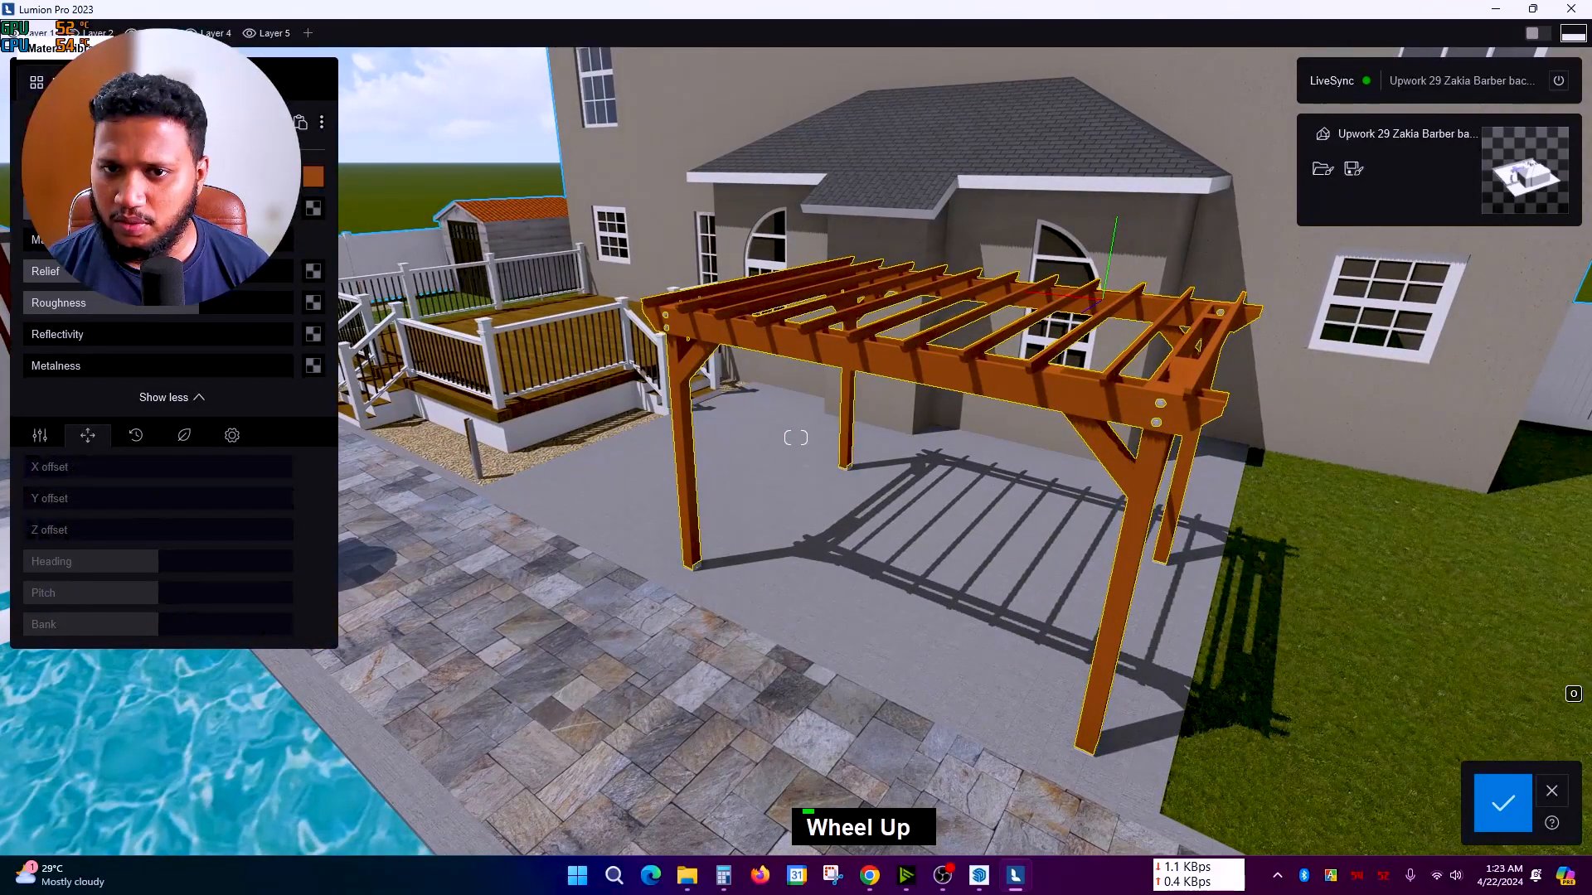
{"action": "left_click", "coordinate": [292, 237]}
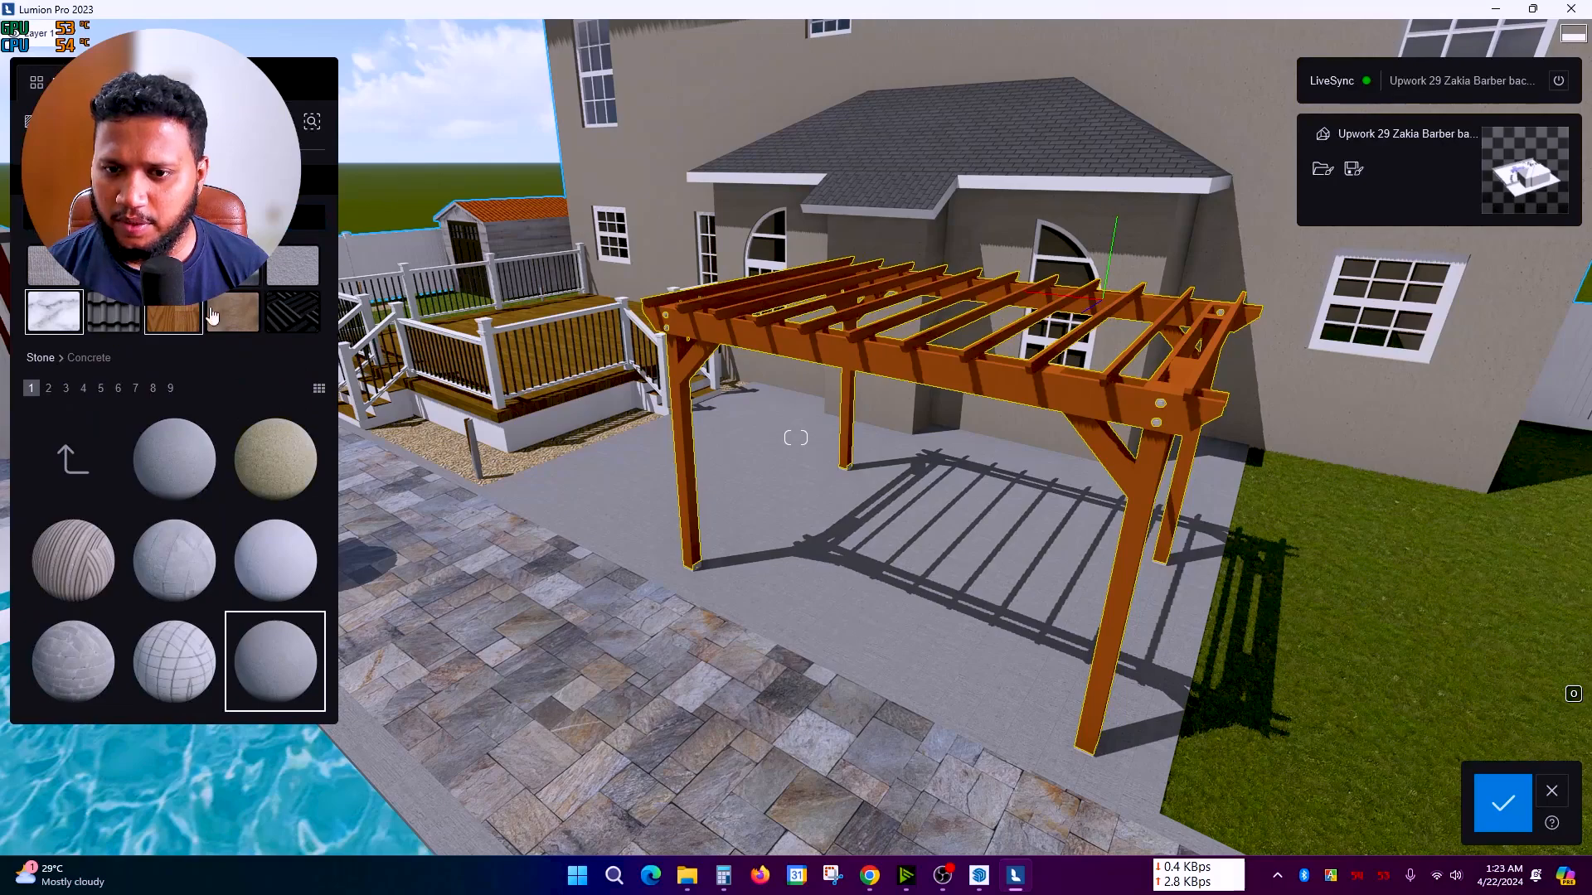
{"action": "left_click", "coordinate": [172, 317]}
{"action": "left_click", "coordinate": [176, 564]}
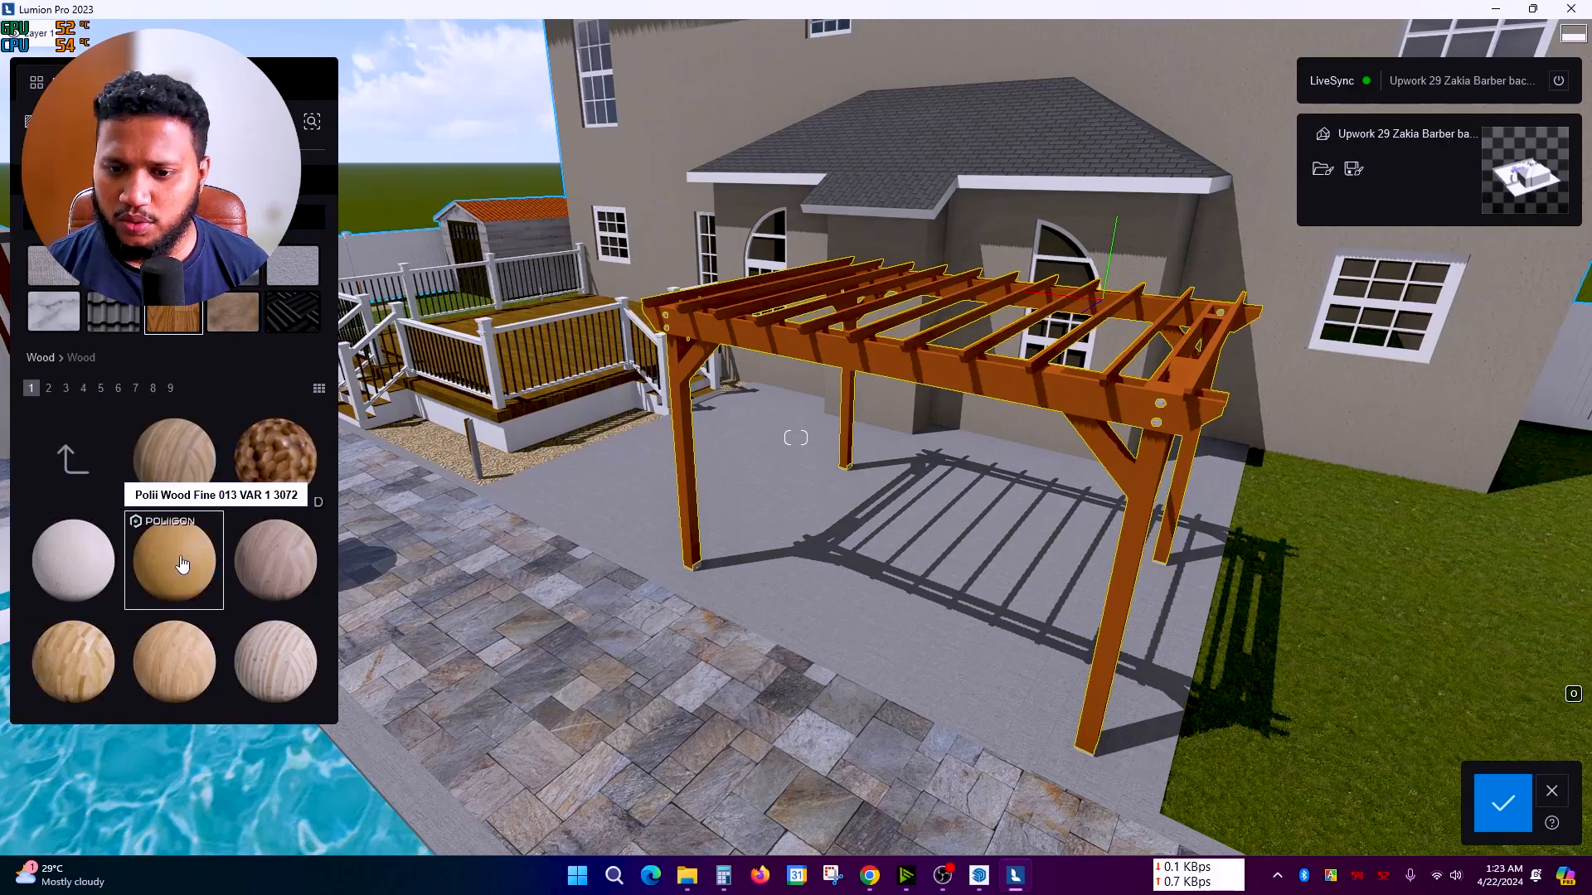
{"action": "scroll", "coordinate": [181, 563], "scroll_direction": "down", "scroll_amount": 2}
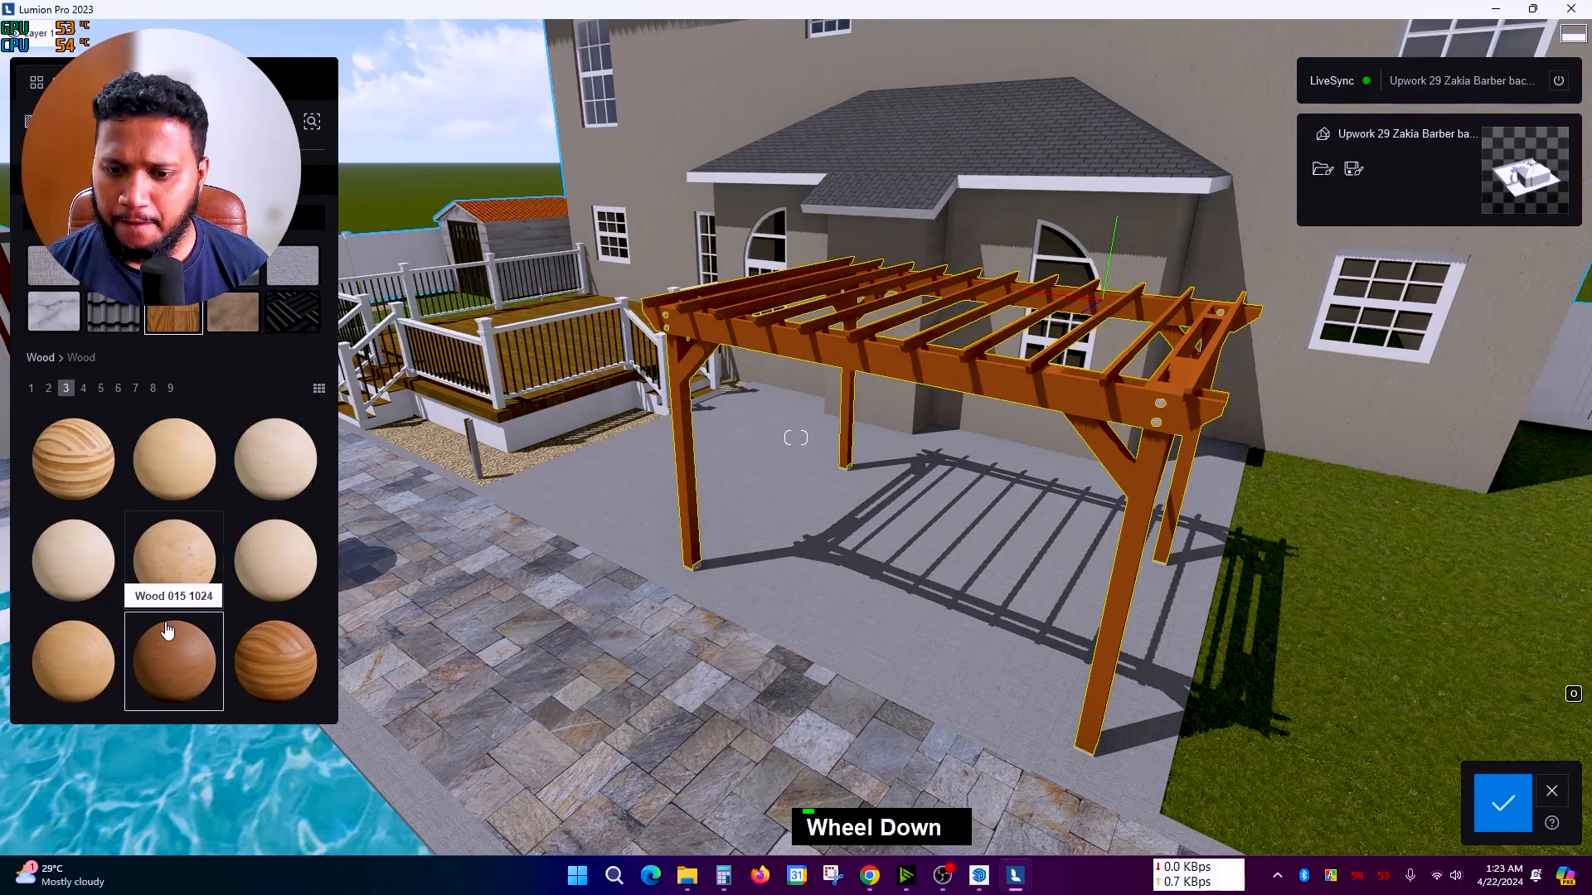
{"action": "left_click", "coordinate": [166, 631]}
Step: Apply a material from the Metal category to the pergola bolts
{"action": "right_click_drag", "start_coordinate": [344, 614], "coordinate": [364, 447]}
{"action": "scroll", "coordinate": [425, 451], "scroll_direction": "up", "scroll_amount": 3}
{"action": "scroll", "coordinate": [689, 394], "scroll_direction": "up", "scroll_amount": 5}
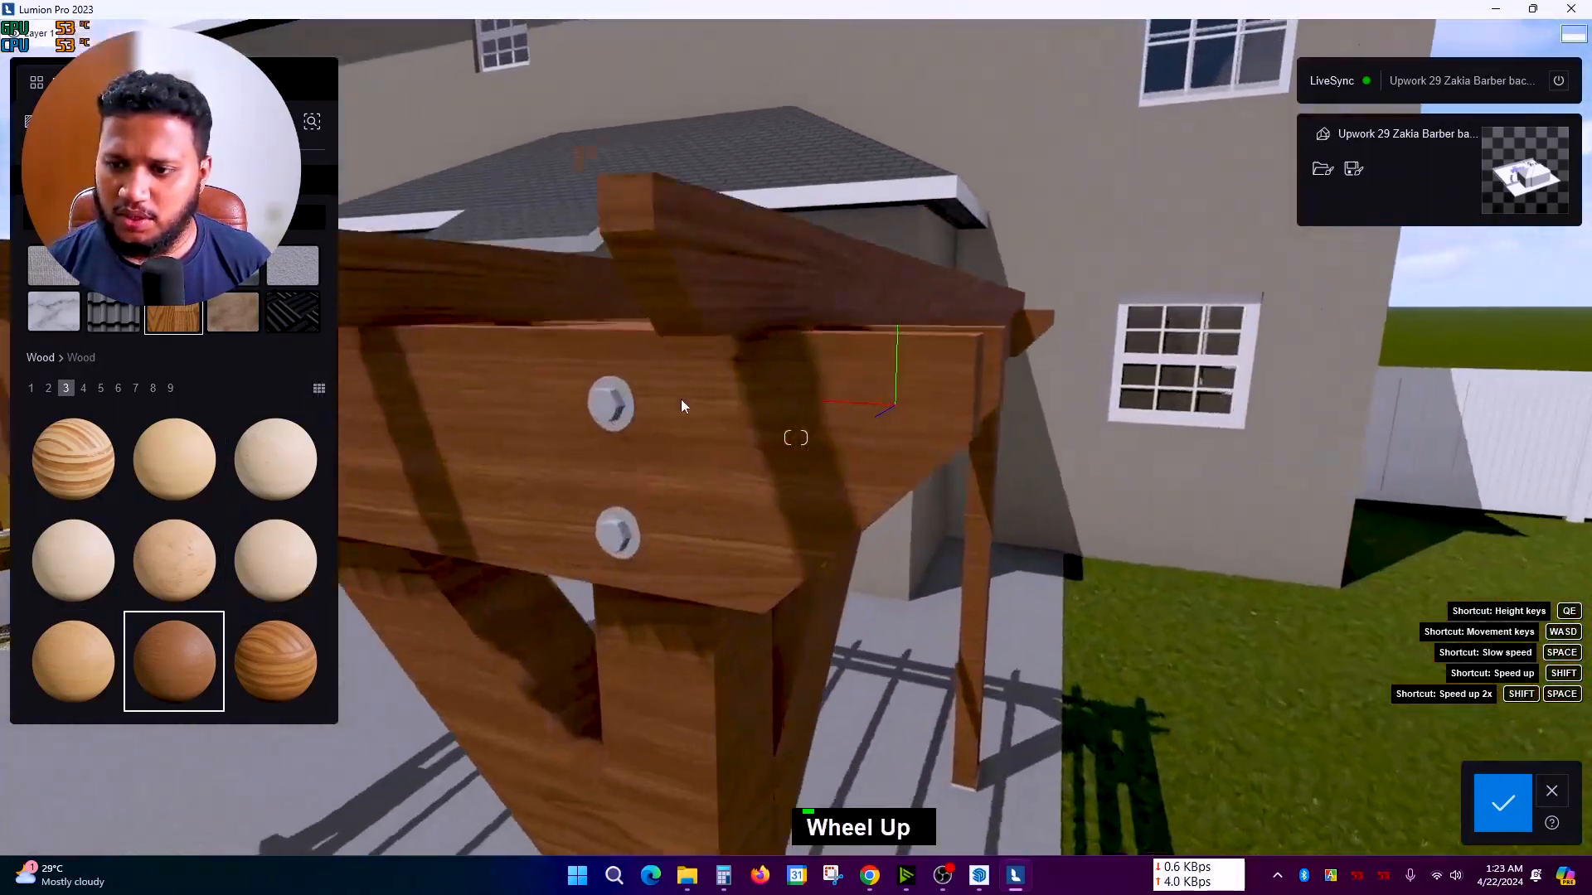
{"action": "left_click", "coordinate": [235, 266]}
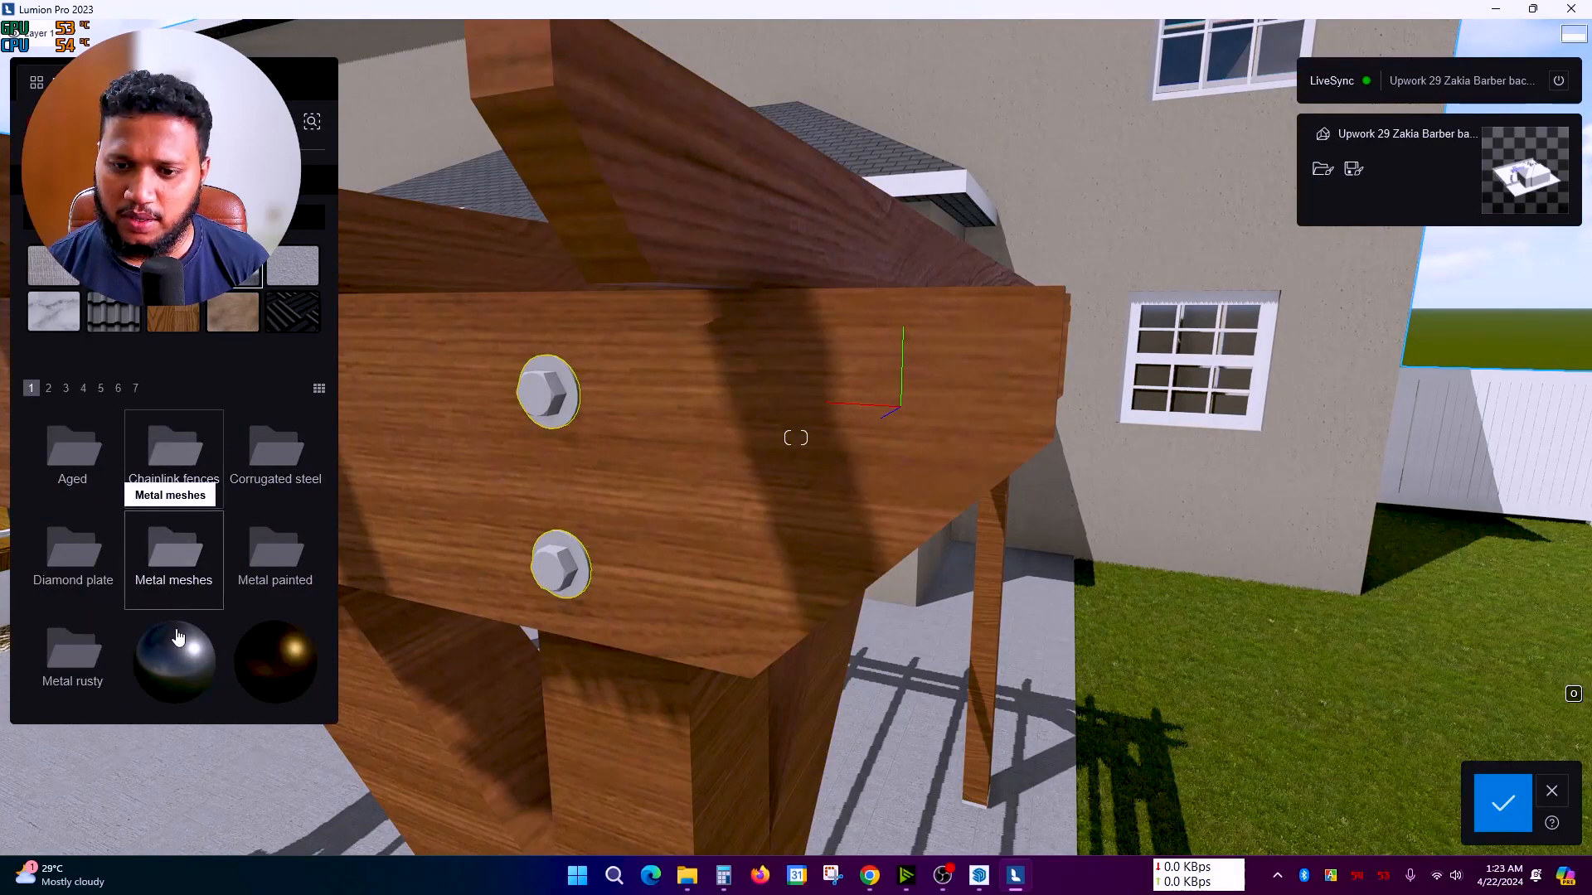
{"action": "left_click", "coordinate": [175, 661]}
{"action": "scroll", "coordinate": [858, 552], "scroll_direction": "down", "scroll_amount": 5}
{"action": "scroll", "coordinate": [596, 486], "scroll_direction": "up", "scroll_amount": 3}
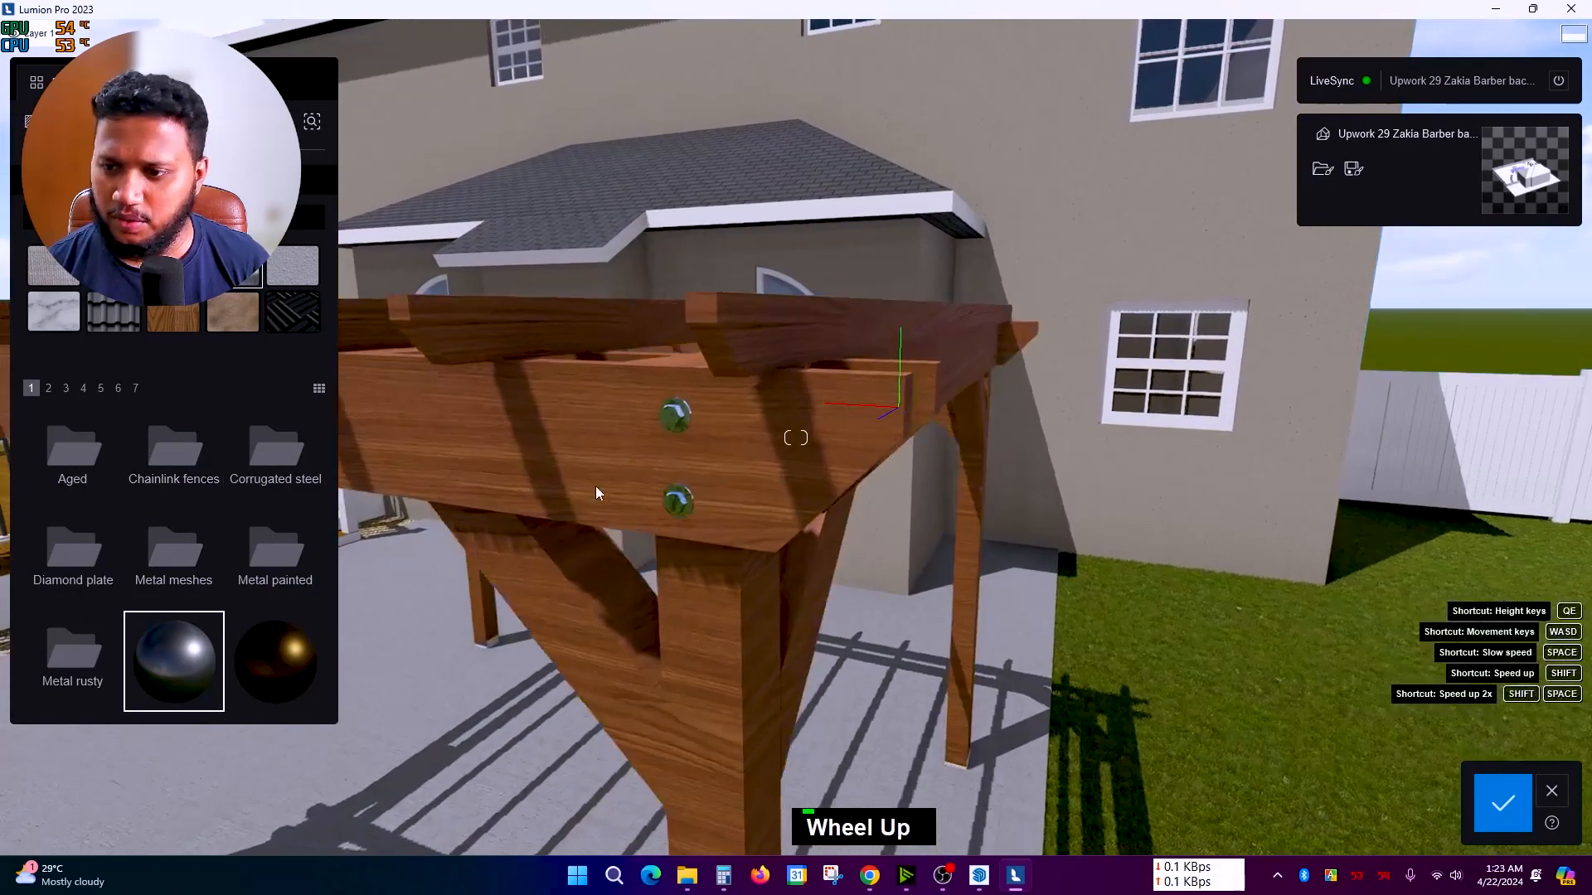
Step: Check a bolt's material settings and save the material changes
{"action": "right_click", "coordinate": [596, 485]}
{"action": "scroll", "coordinate": [751, 436], "scroll_direction": "up", "scroll_amount": 5}
{"action": "scroll", "coordinate": [730, 426], "scroll_direction": "down", "scroll_amount": 2}
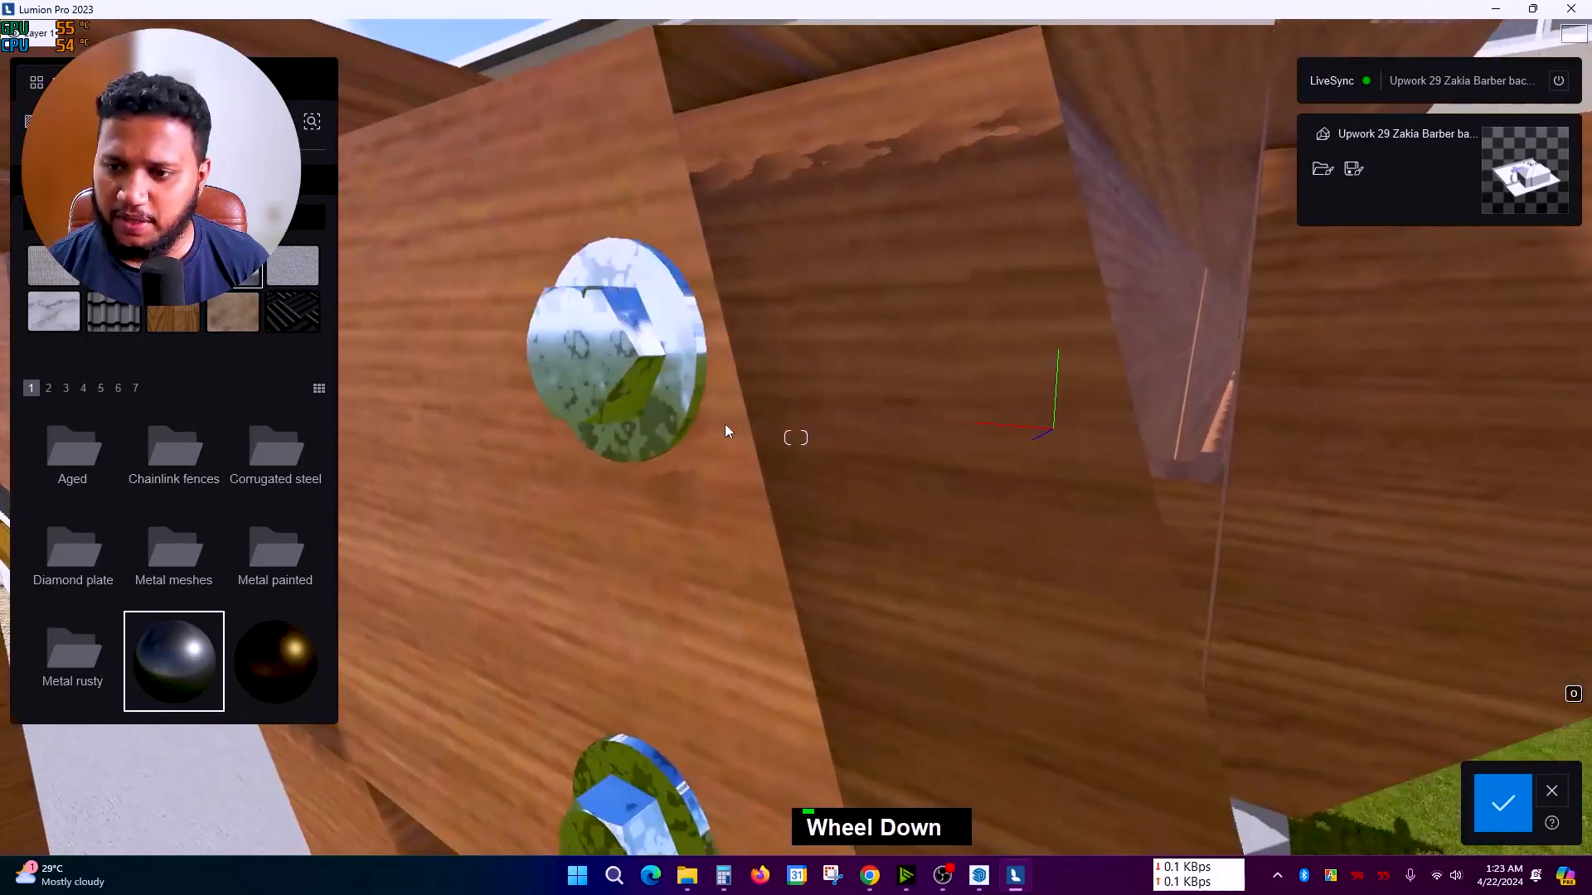
{"action": "double_click", "coordinate": [657, 381]}
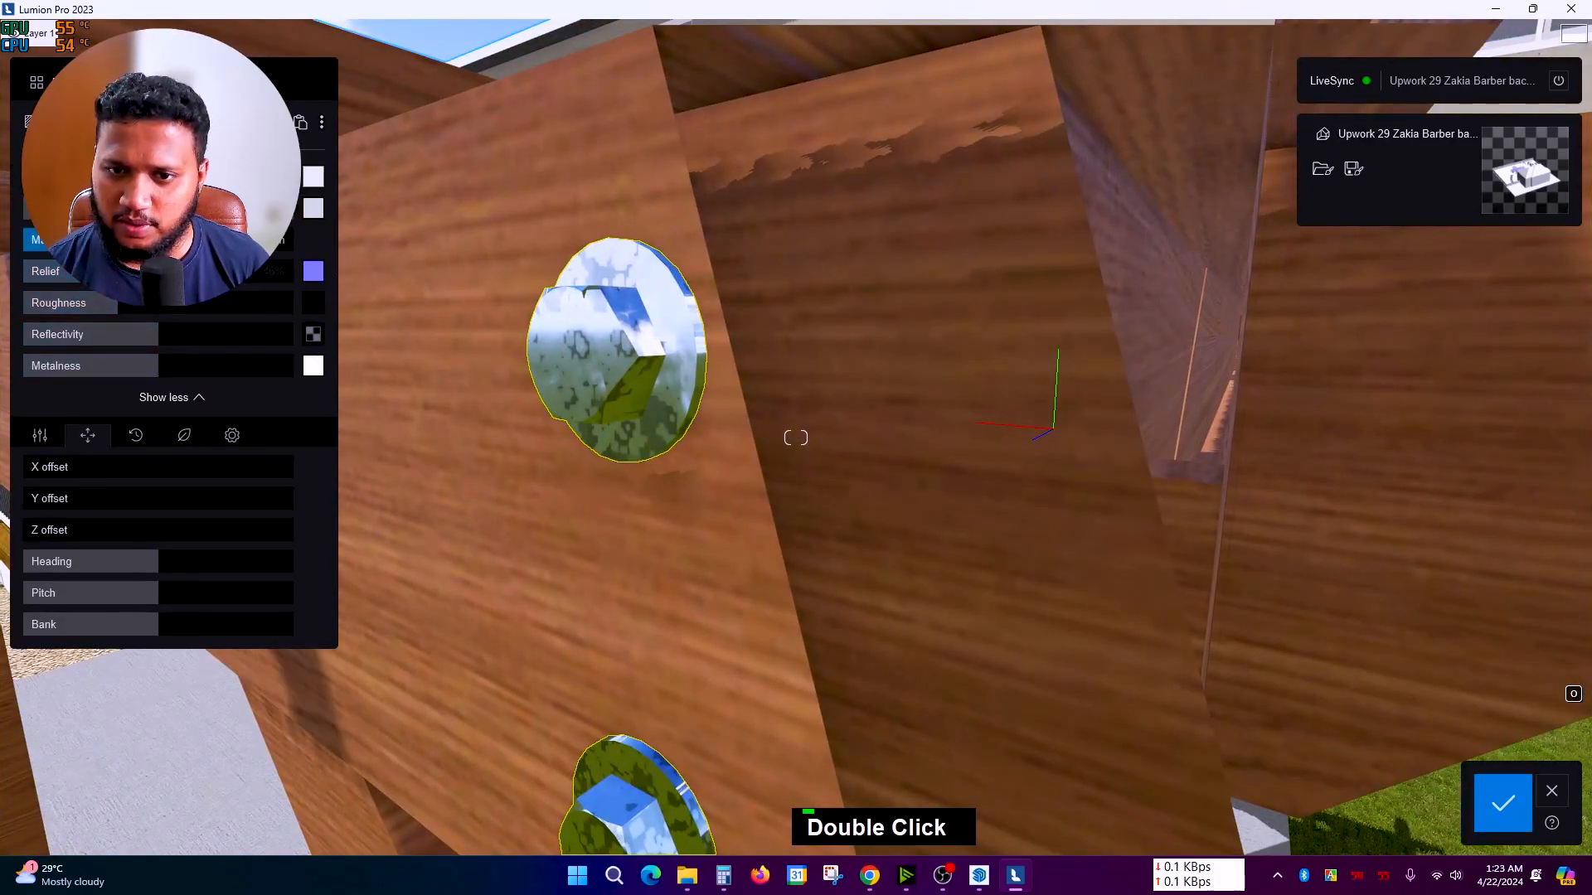
{"action": "scroll", "coordinate": [922, 611], "scroll_direction": "down", "scroll_amount": 6}
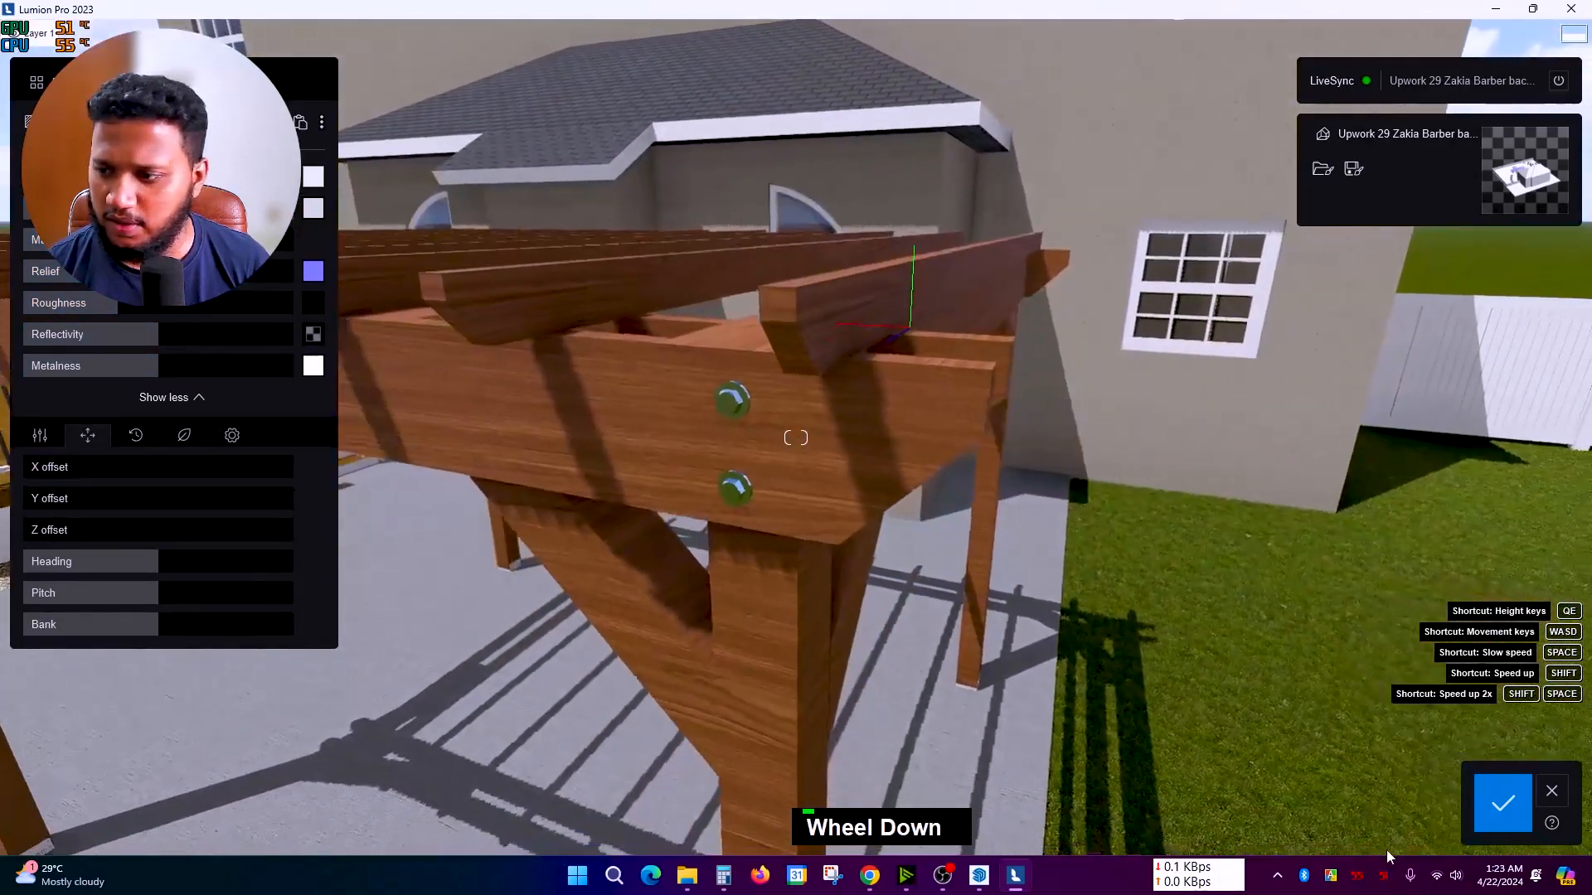
{"action": "left_click", "coordinate": [1491, 809]}
{"action": "right_click_drag", "start_coordinate": [978, 543], "coordinate": [633, 471]}
{"action": "scroll", "coordinate": [896, 531], "scroll_direction": "down", "scroll_amount": 4}
Step: Give the pool the first Water category material and save the change
{"action": "scroll", "coordinate": [633, 471], "scroll_direction": "down", "scroll_amount": 3}
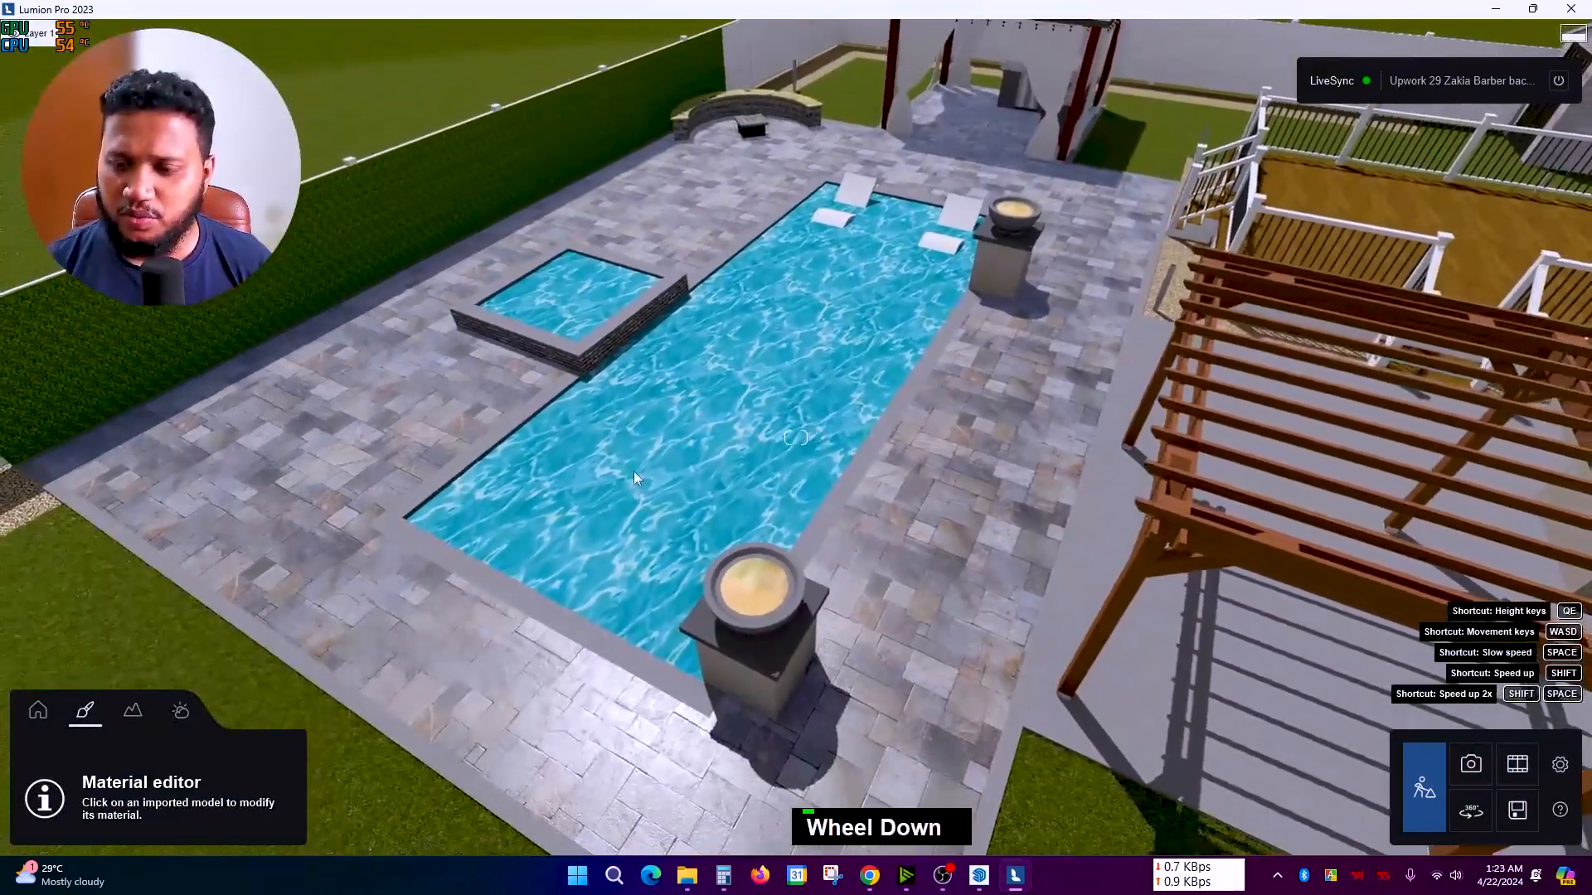
{"action": "left_click", "coordinate": [635, 470]}
{"action": "mouse_move", "coordinate": [46, 34]}
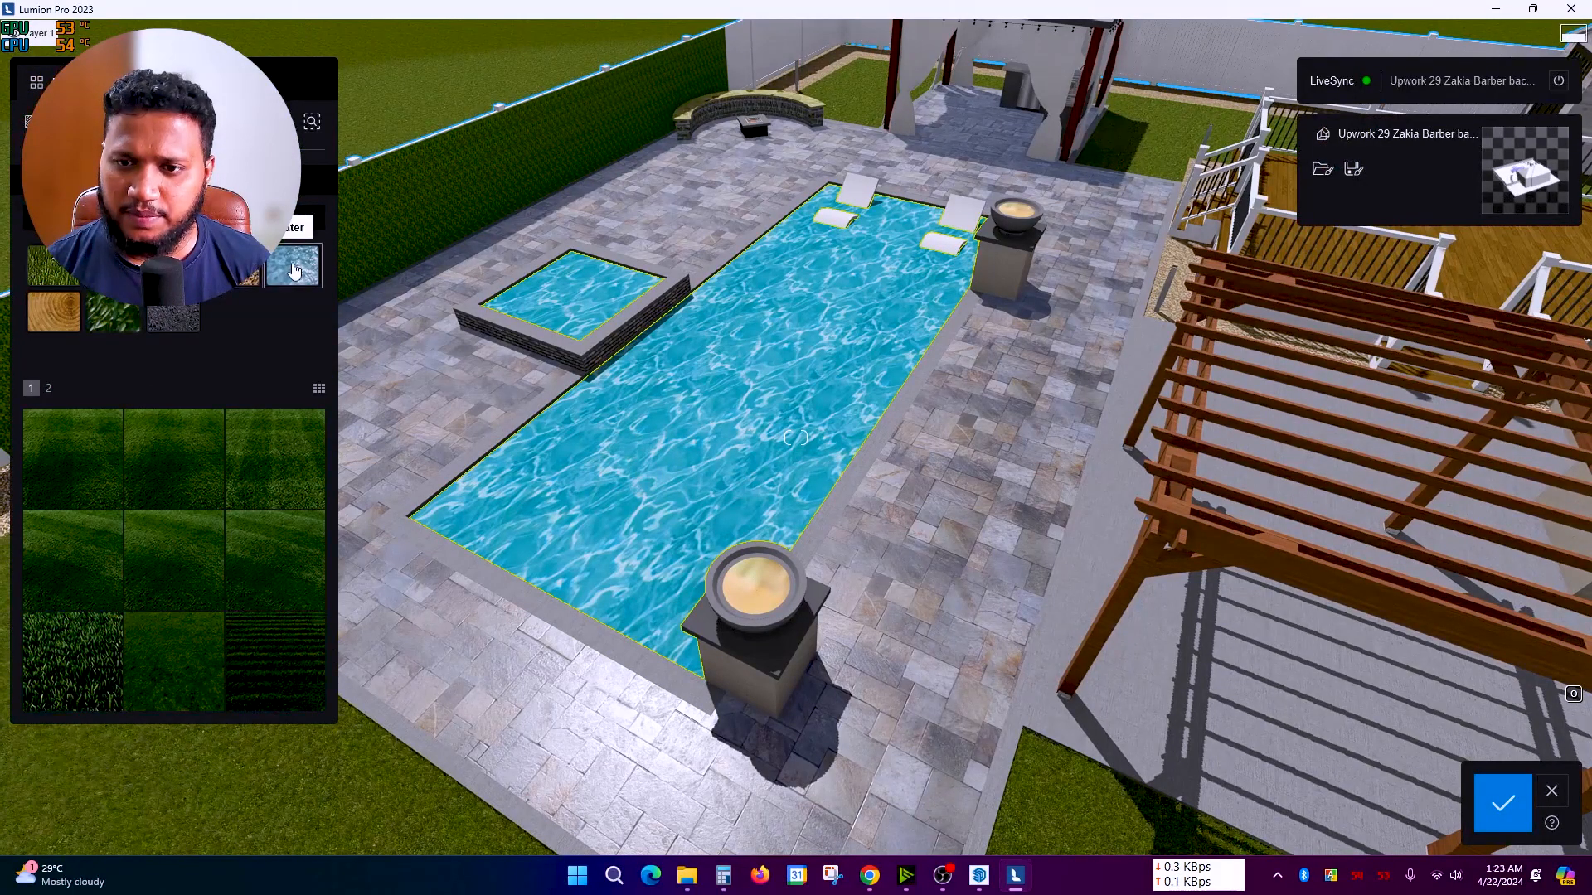
{"action": "left_click", "coordinate": [294, 271]}
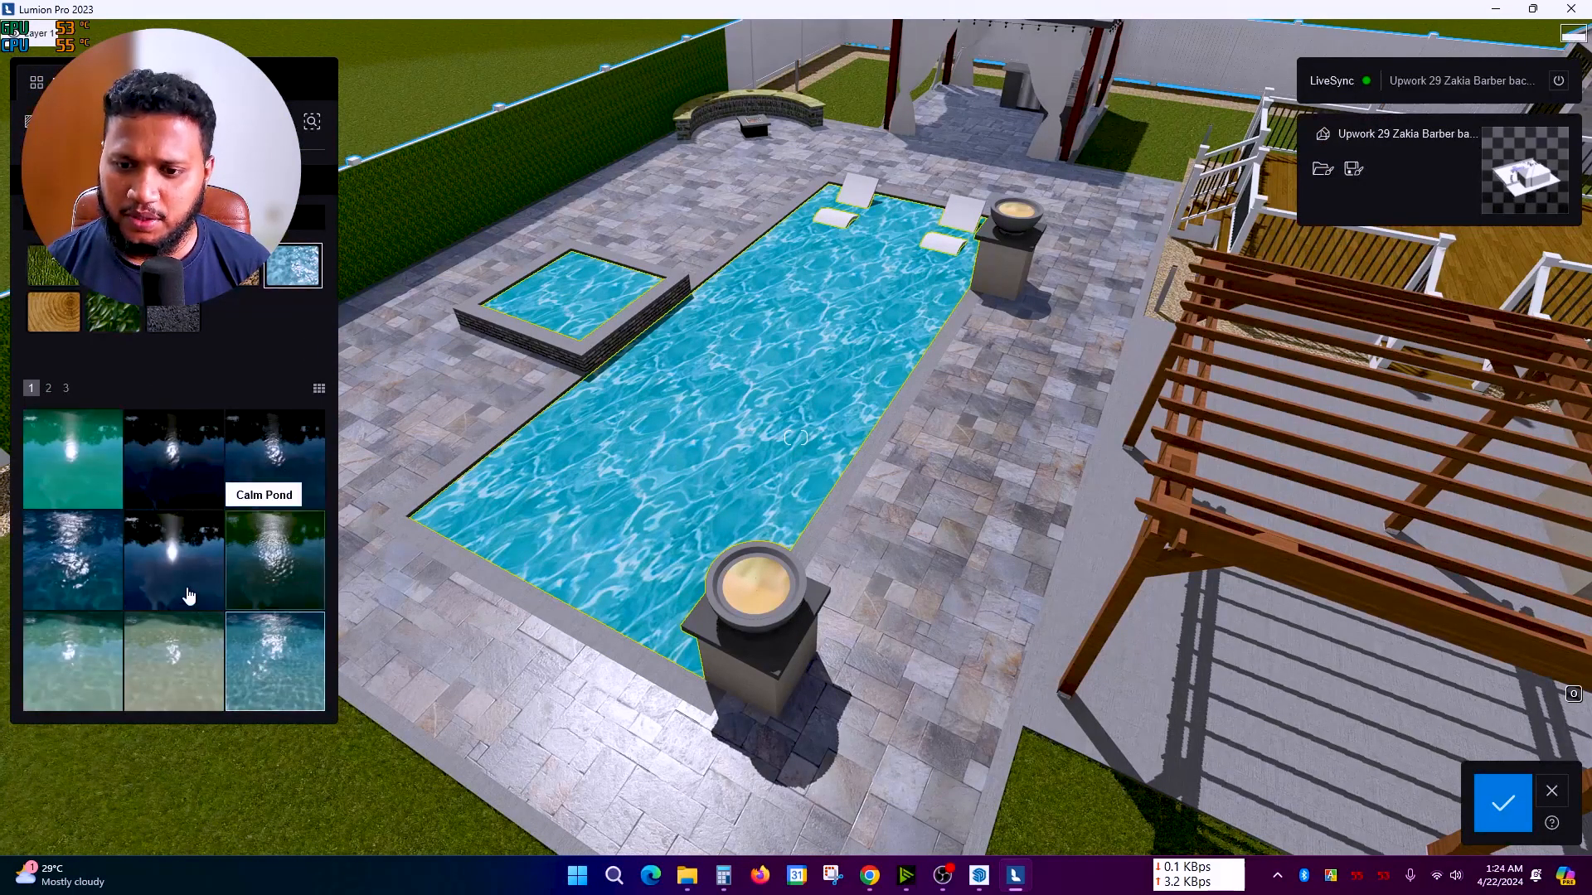
{"action": "left_click", "coordinate": [71, 488]}
{"action": "right_click_drag", "start_coordinate": [818, 526], "coordinate": [821, 548]}
{"action": "left_click", "coordinate": [1515, 796]}
{"action": "scroll", "coordinate": [783, 544], "scroll_direction": "up", "scroll_amount": 10}
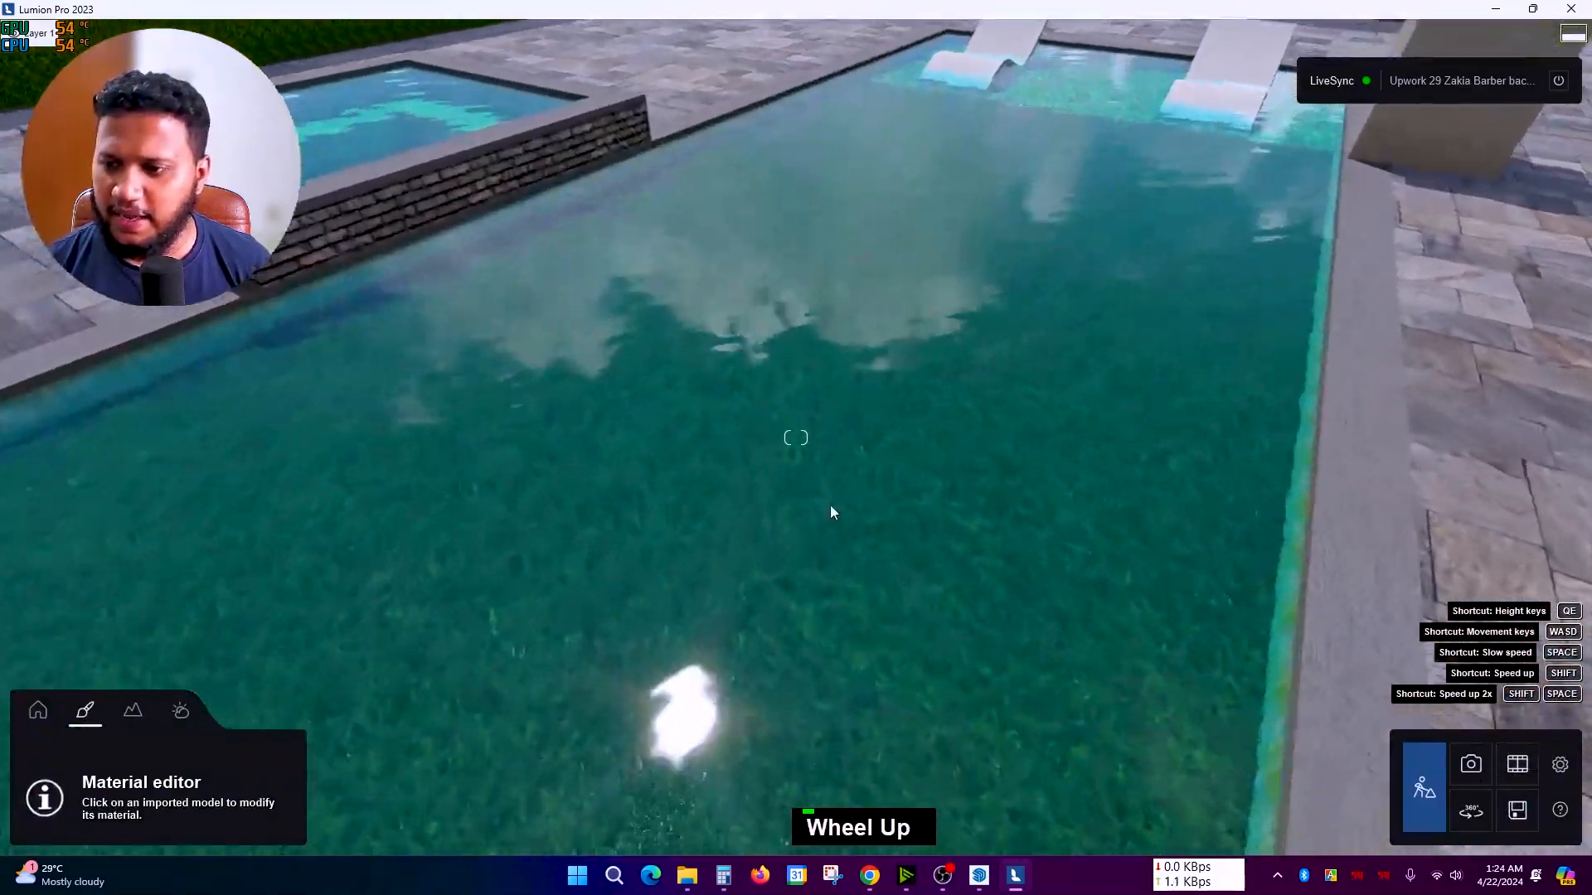
{"action": "scroll", "coordinate": [358, 648], "scroll_direction": "down", "scroll_amount": 1}
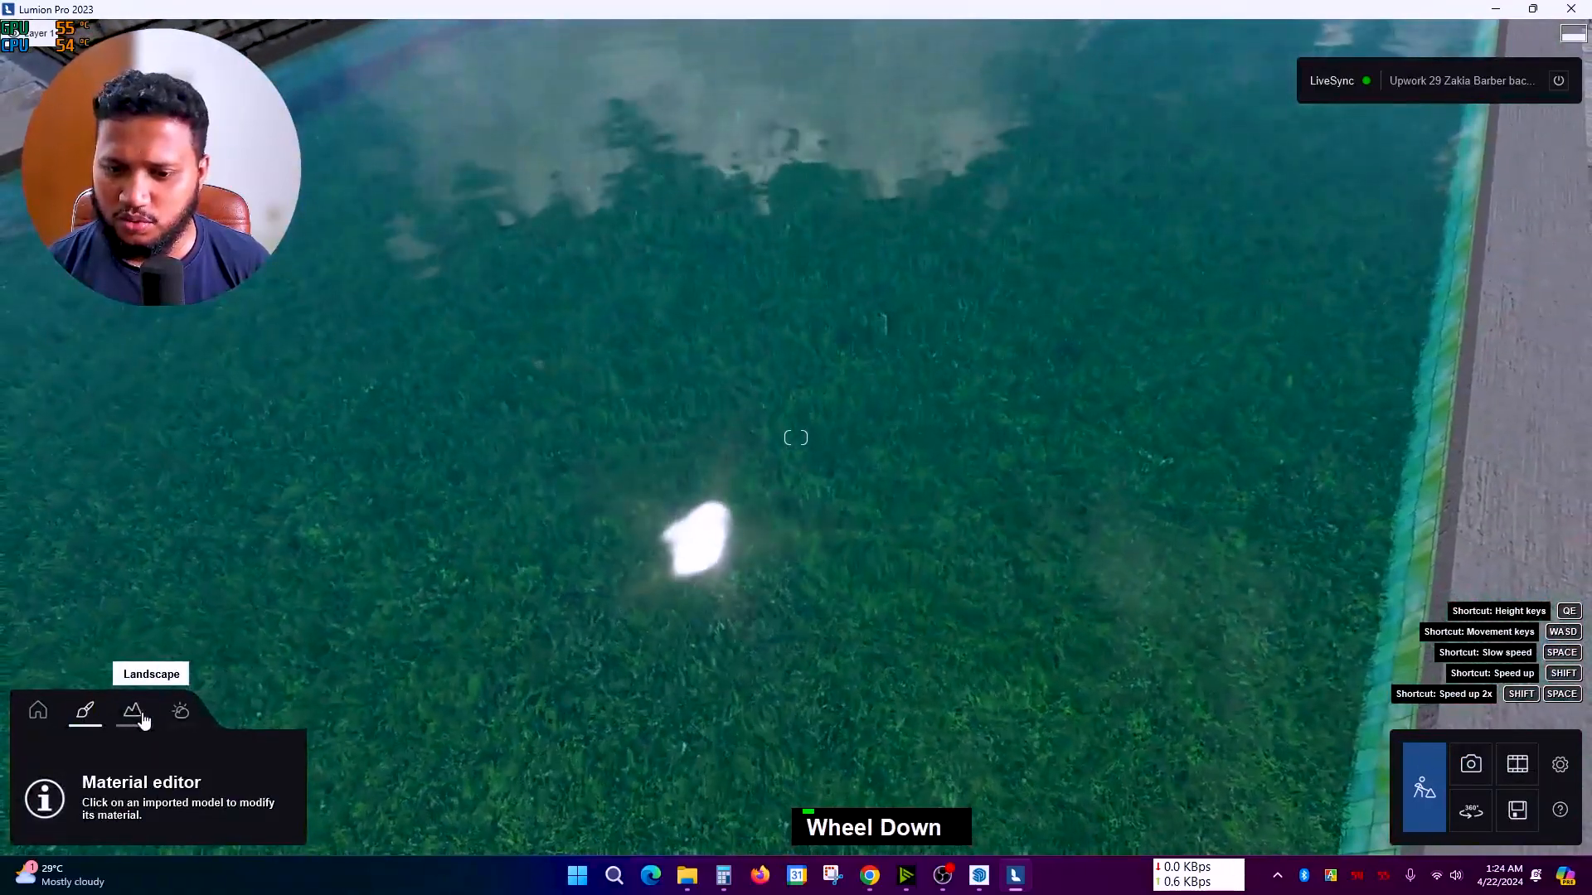
Step: Paint with the Landscape Height Lower brush to sink the terrain over the pool and steps
{"action": "left_click", "coordinate": [133, 711]}
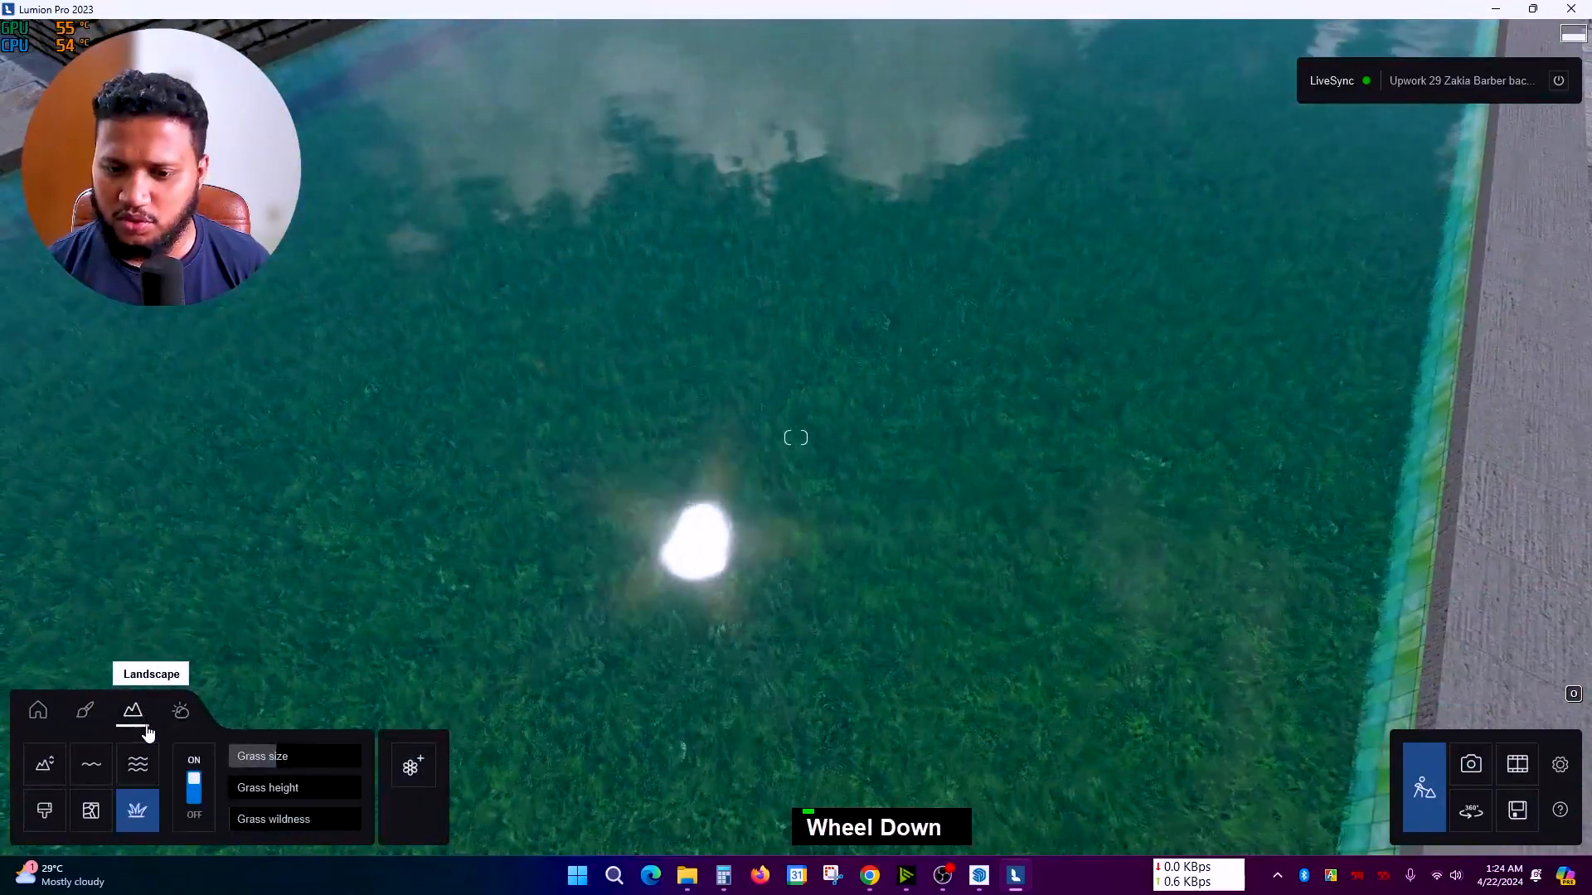
{"action": "left_click", "coordinate": [45, 767]}
{"action": "right_click_drag", "start_coordinate": [370, 590], "coordinate": [373, 587]}
{"action": "scroll", "coordinate": [373, 588], "scroll_direction": "down", "scroll_amount": 2}
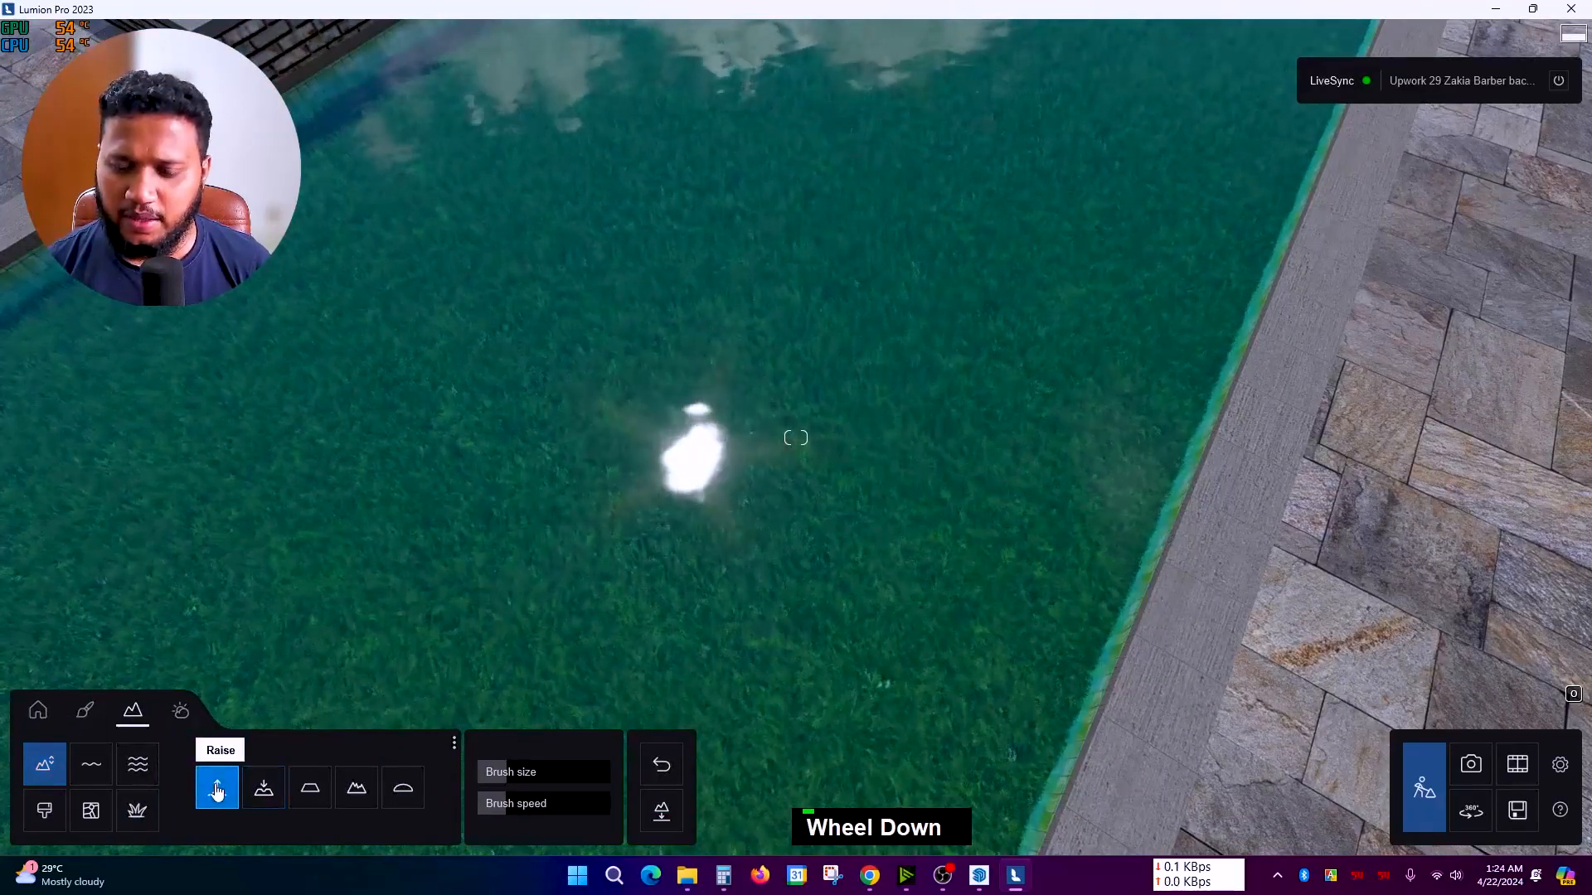
{"action": "left_click", "coordinate": [260, 787]}
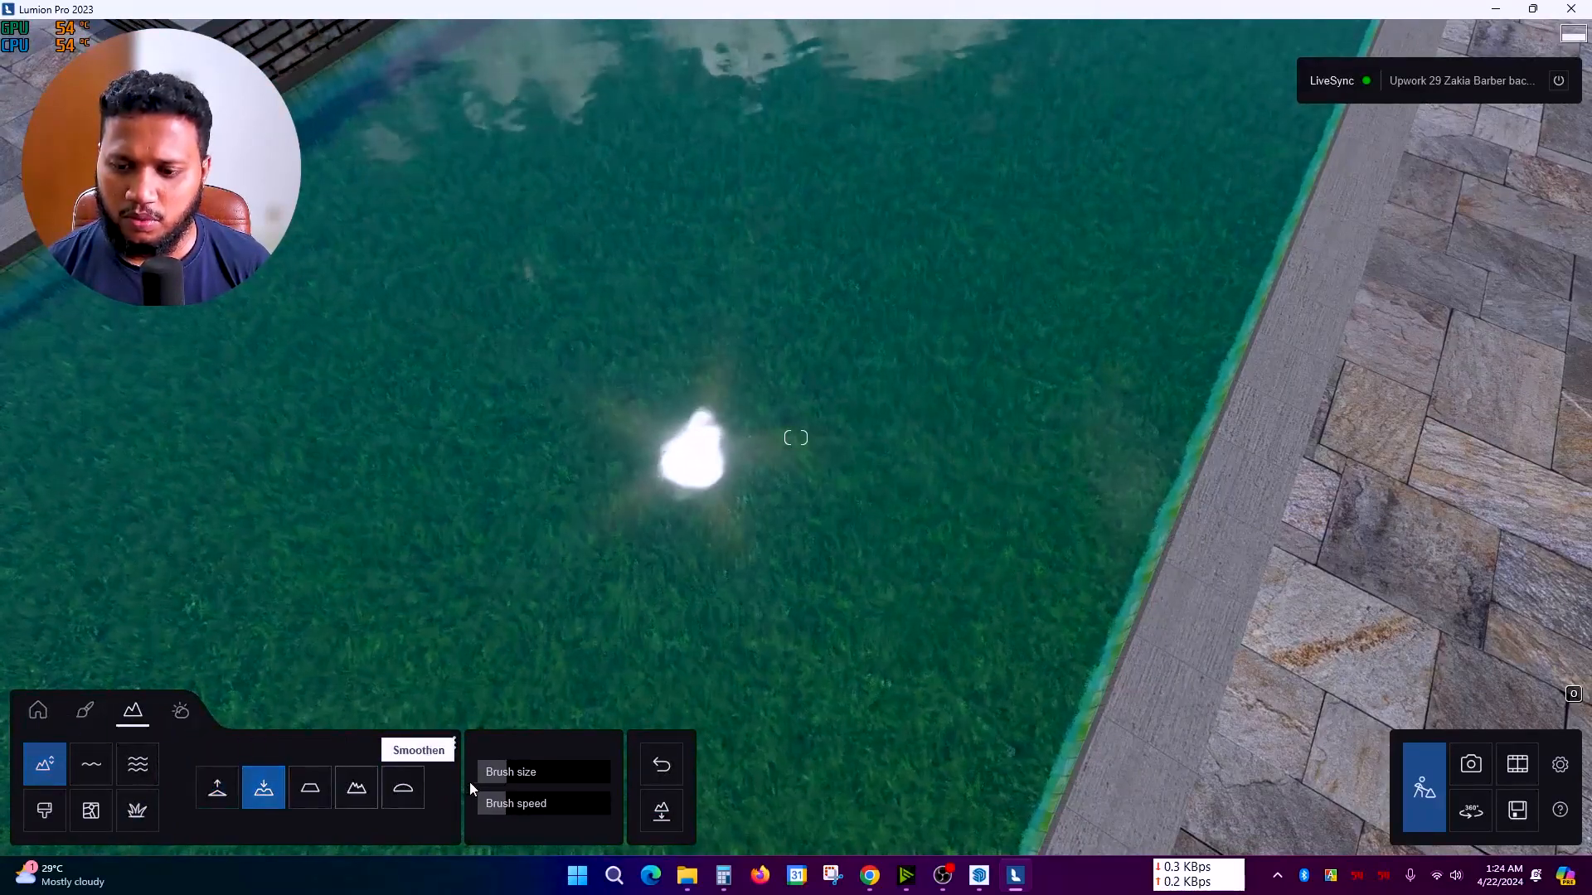
{"action": "right_click_drag", "start_coordinate": [617, 502], "coordinate": [618, 500]}
{"action": "scroll", "coordinate": [617, 500], "scroll_direction": "down", "scroll_amount": 2}
{"action": "scroll", "coordinate": [617, 506], "scroll_direction": "down", "scroll_amount": 5}
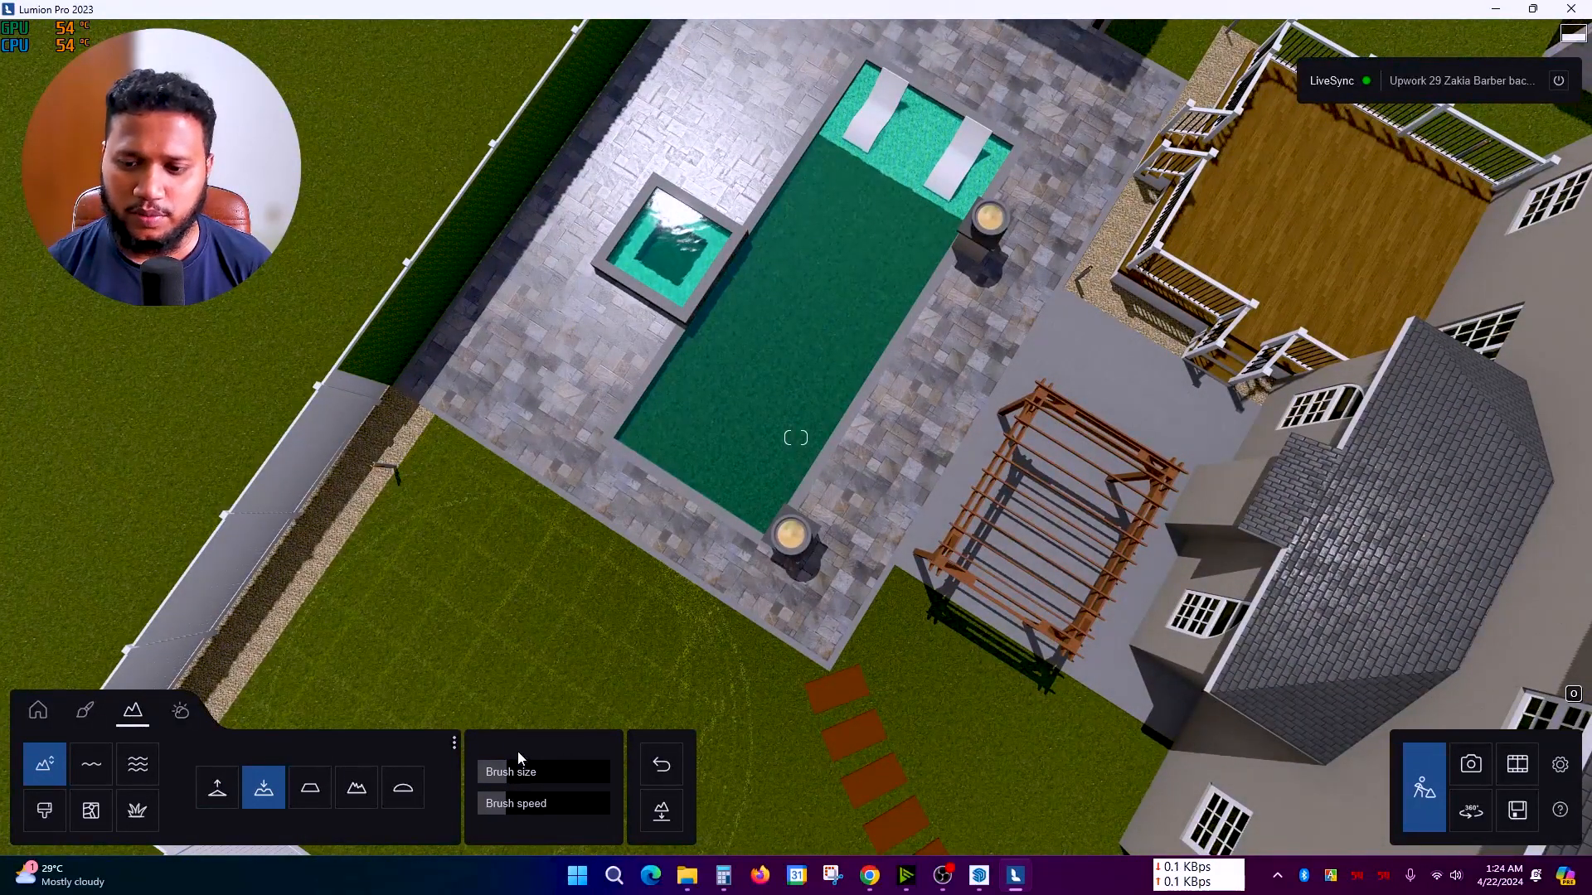
{"action": "mouse_move", "coordinate": [713, 445]}
{"action": "left_mouse_down"}
{"action": "mouse_move", "coordinate": [704, 389]}
{"action": "mouse_move", "coordinate": [740, 354]}
{"action": "left_mouse_up"}
{"action": "left_click_drag", "start_coordinate": [820, 276], "coordinate": [885, 209]}
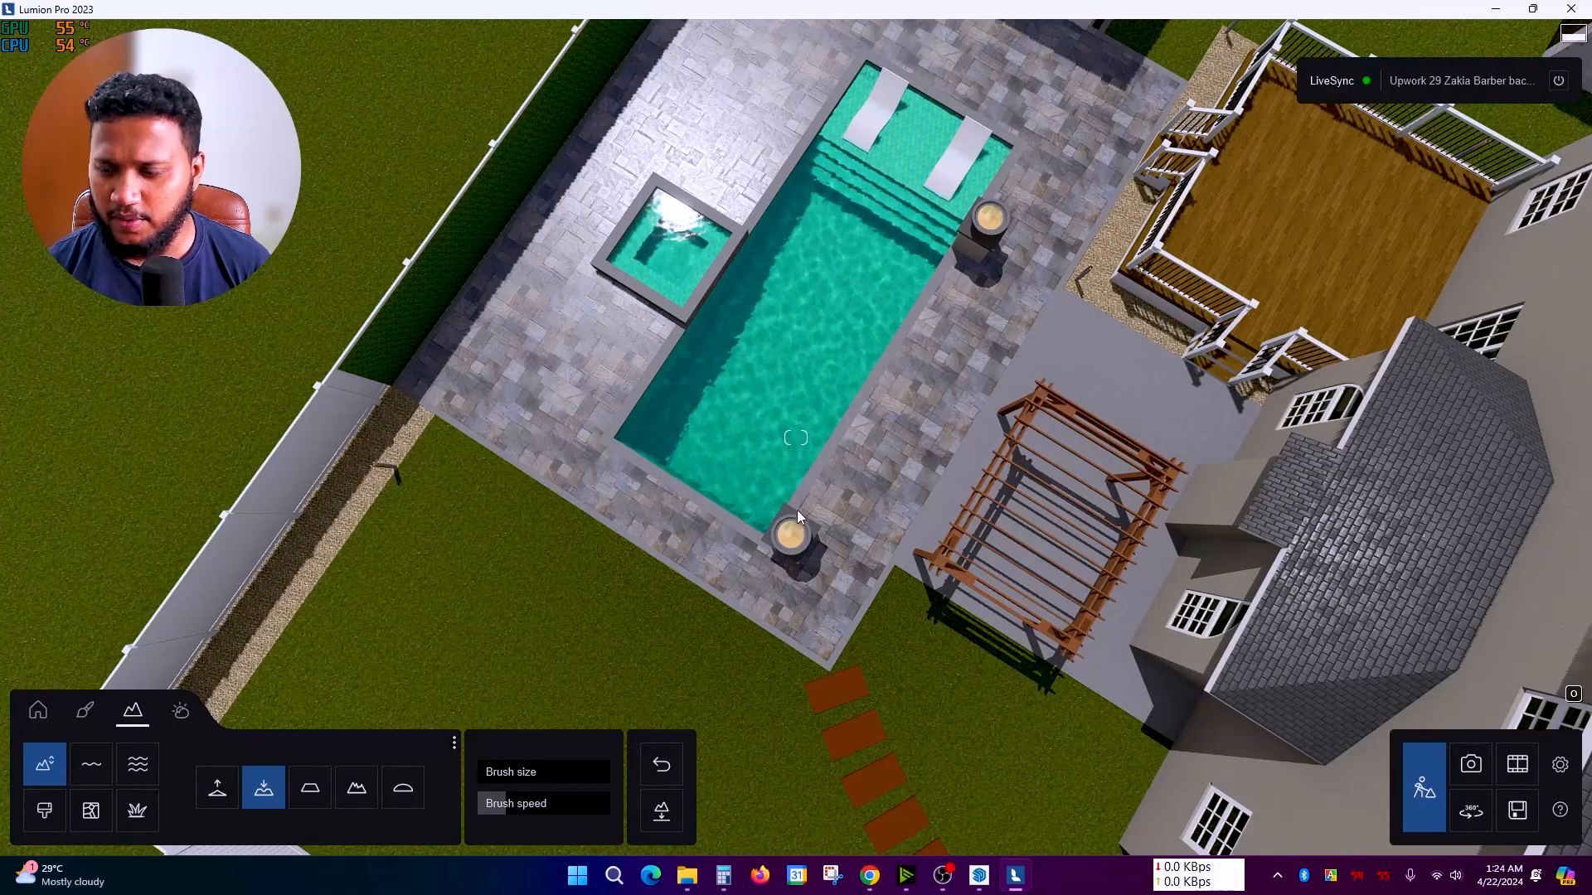
Step: Return to Materials mode and select the green-tiled pool floor
{"action": "scroll", "coordinate": [933, 348], "scroll_direction": "up", "scroll_amount": 10}
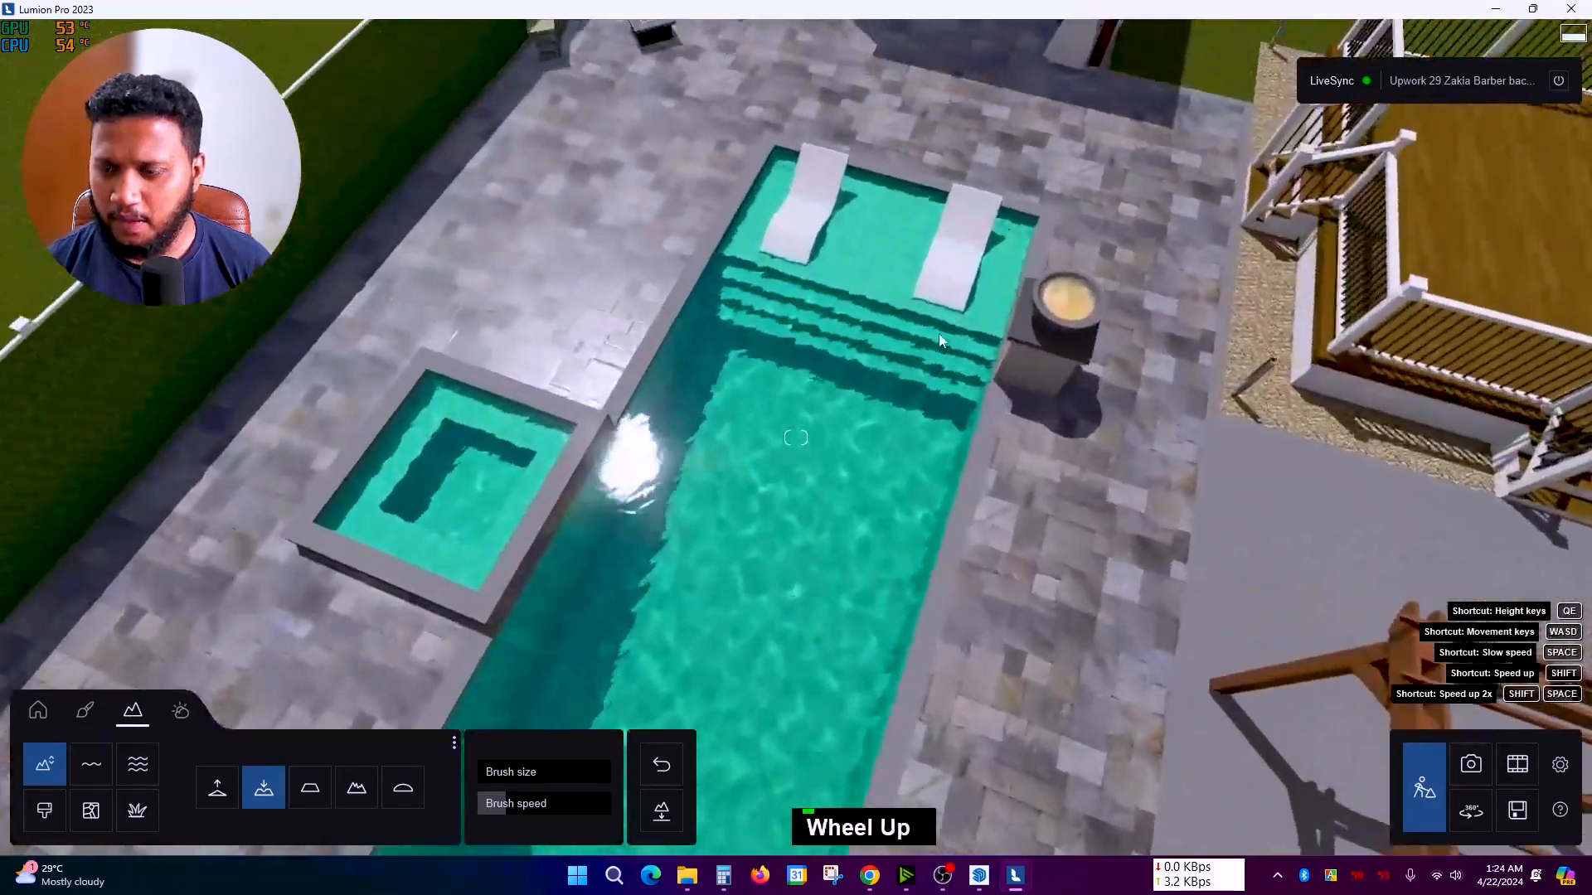
{"action": "scroll", "coordinate": [939, 347], "scroll_direction": "up", "scroll_amount": 2}
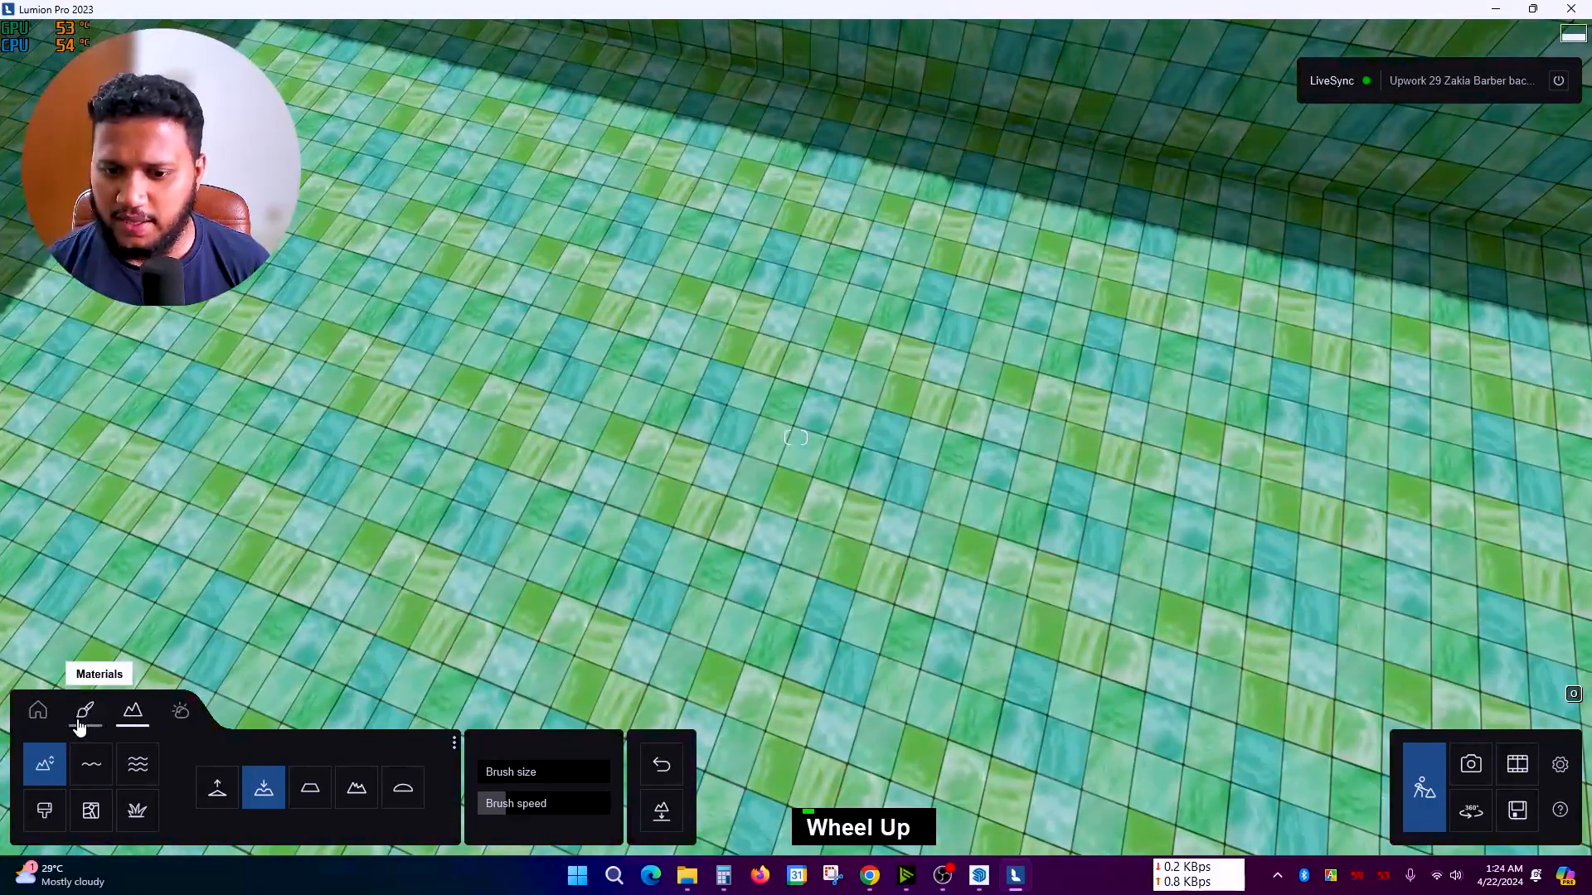
{"action": "left_click", "coordinate": [81, 727]}
{"action": "left_click", "coordinate": [539, 499]}
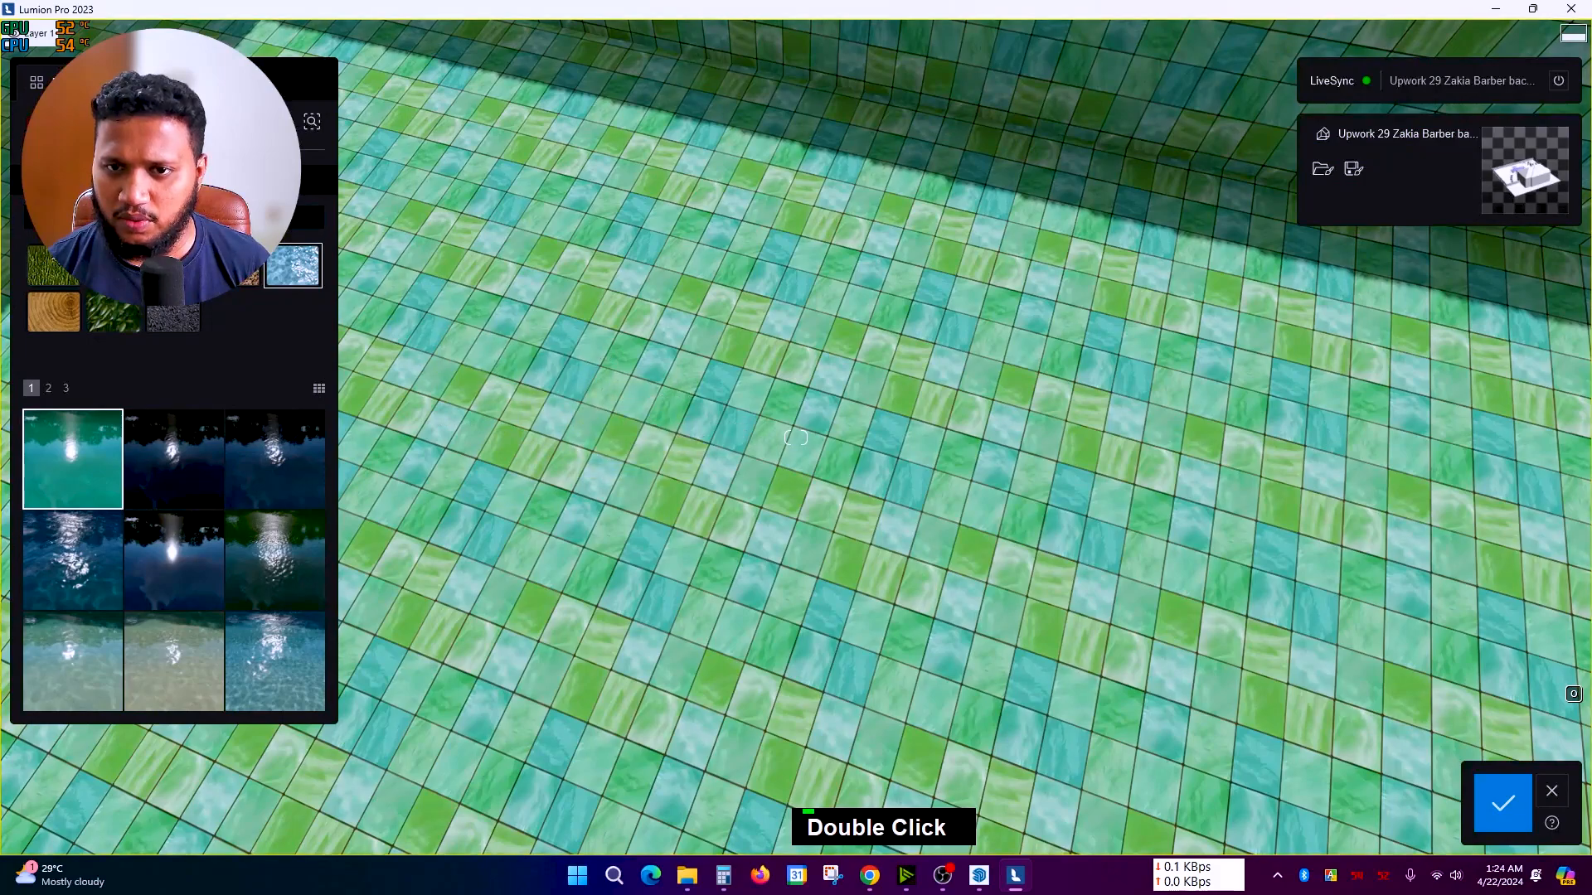
{"action": "left_click", "coordinate": [233, 265]}
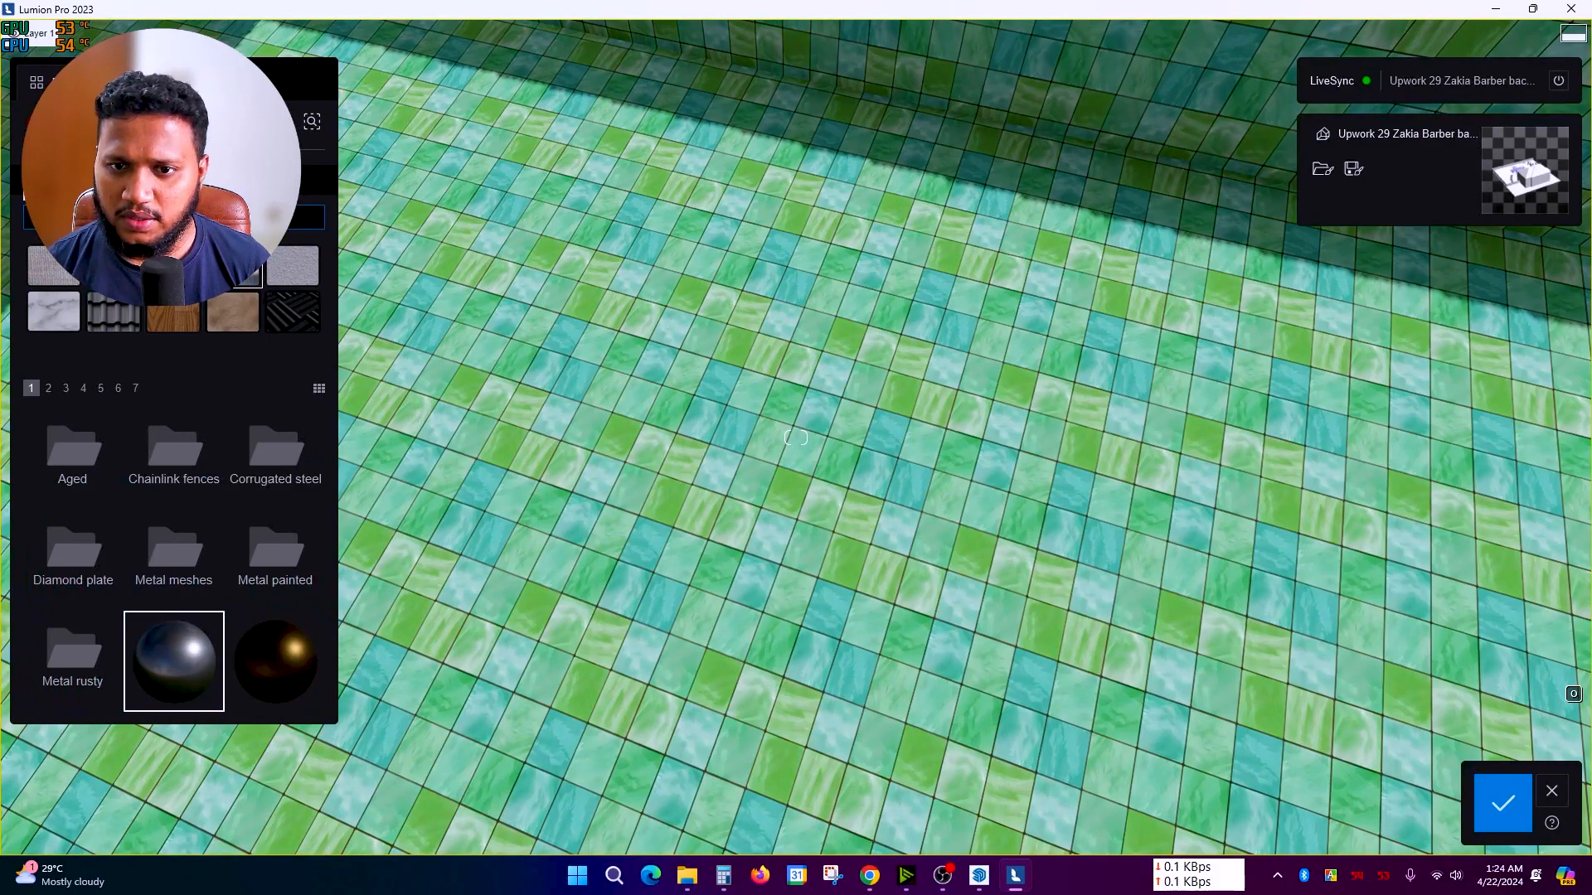
Step: Search the library for 'tile' and browse to the blue Square Glass Tile 02
{"action": "type", "text": "tile"}
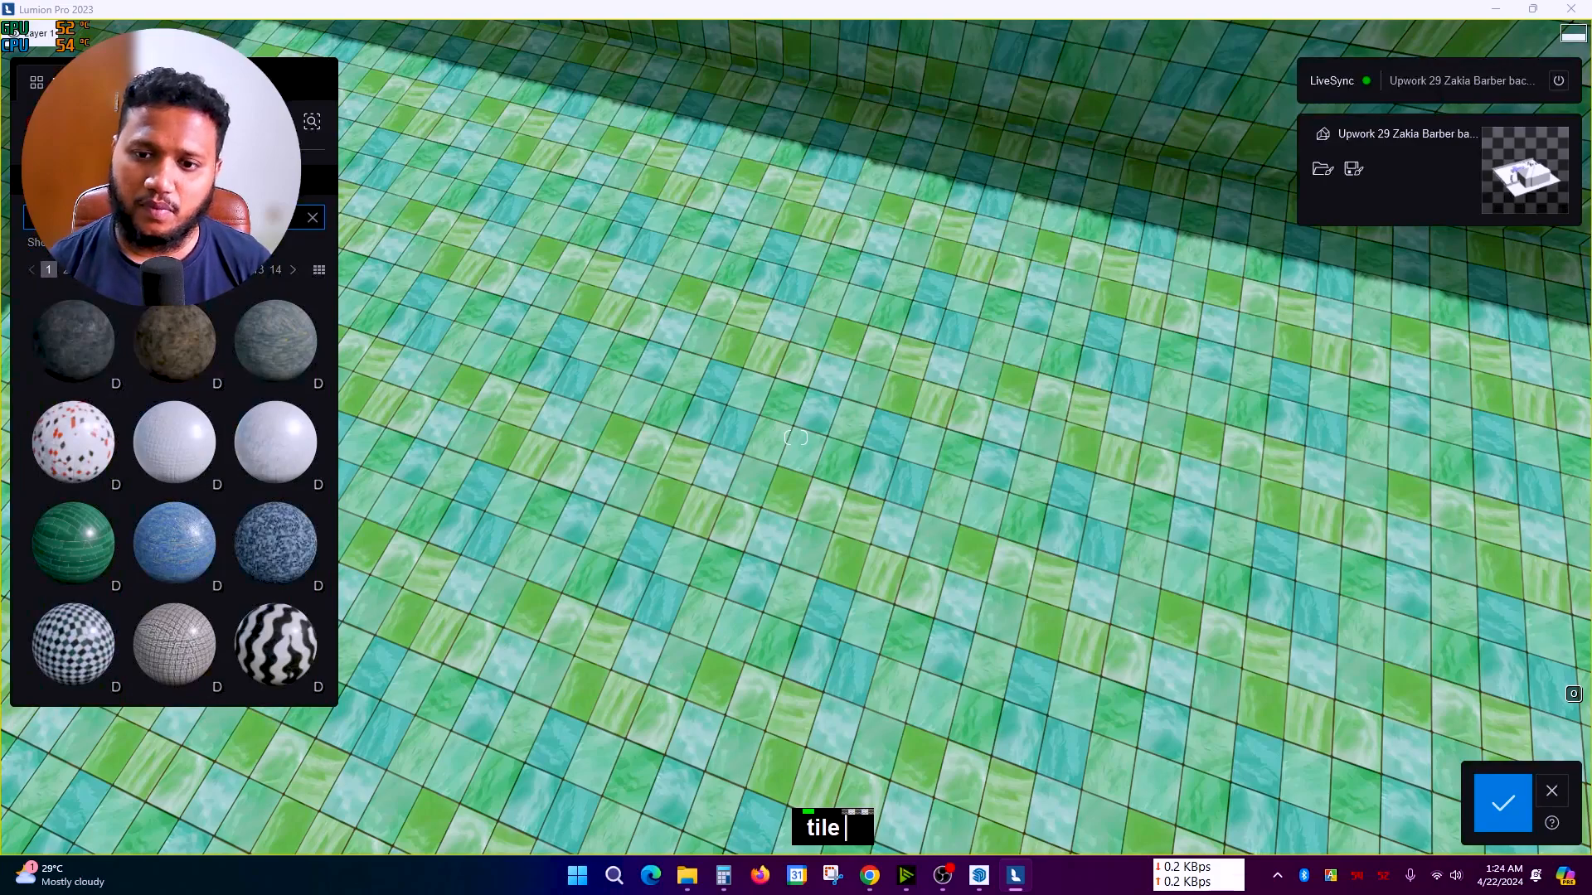
{"action": "right_click", "coordinate": [795, 437]}
{"action": "scroll", "coordinate": [155, 469], "scroll_direction": "down", "scroll_amount": 3}
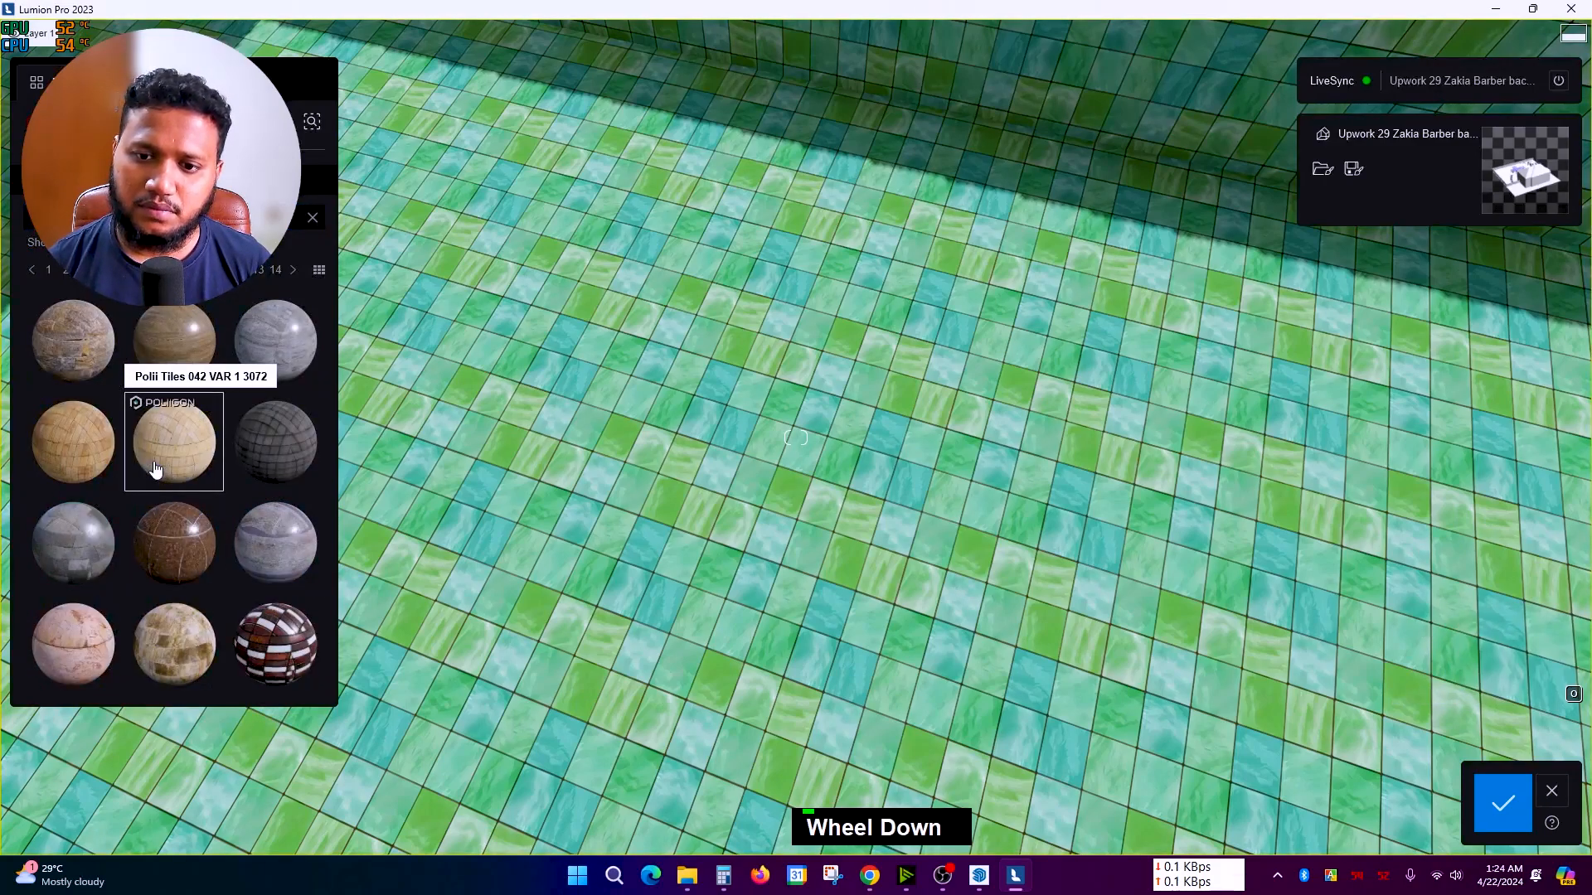
{"action": "scroll", "coordinate": [156, 469], "scroll_direction": "down", "scroll_amount": 1}
{"action": "scroll", "coordinate": [162, 472], "scroll_direction": "up", "scroll_amount": 1}
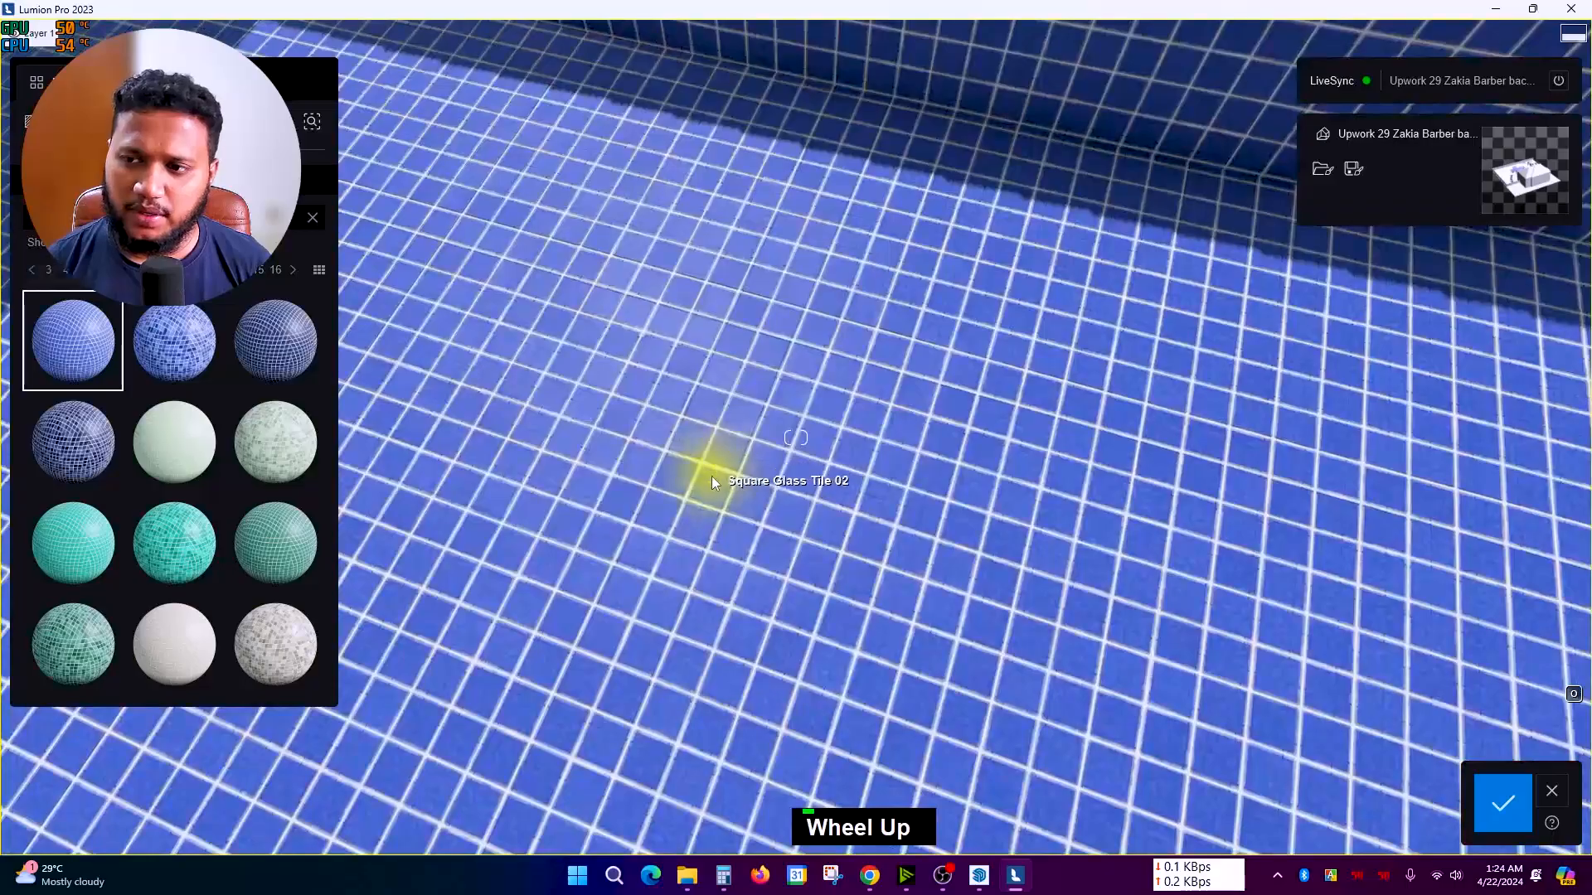
{"action": "scroll", "coordinate": [711, 469], "scroll_direction": "down", "scroll_amount": 5}
{"action": "scroll", "coordinate": [727, 461], "scroll_direction": "down", "scroll_amount": 5}
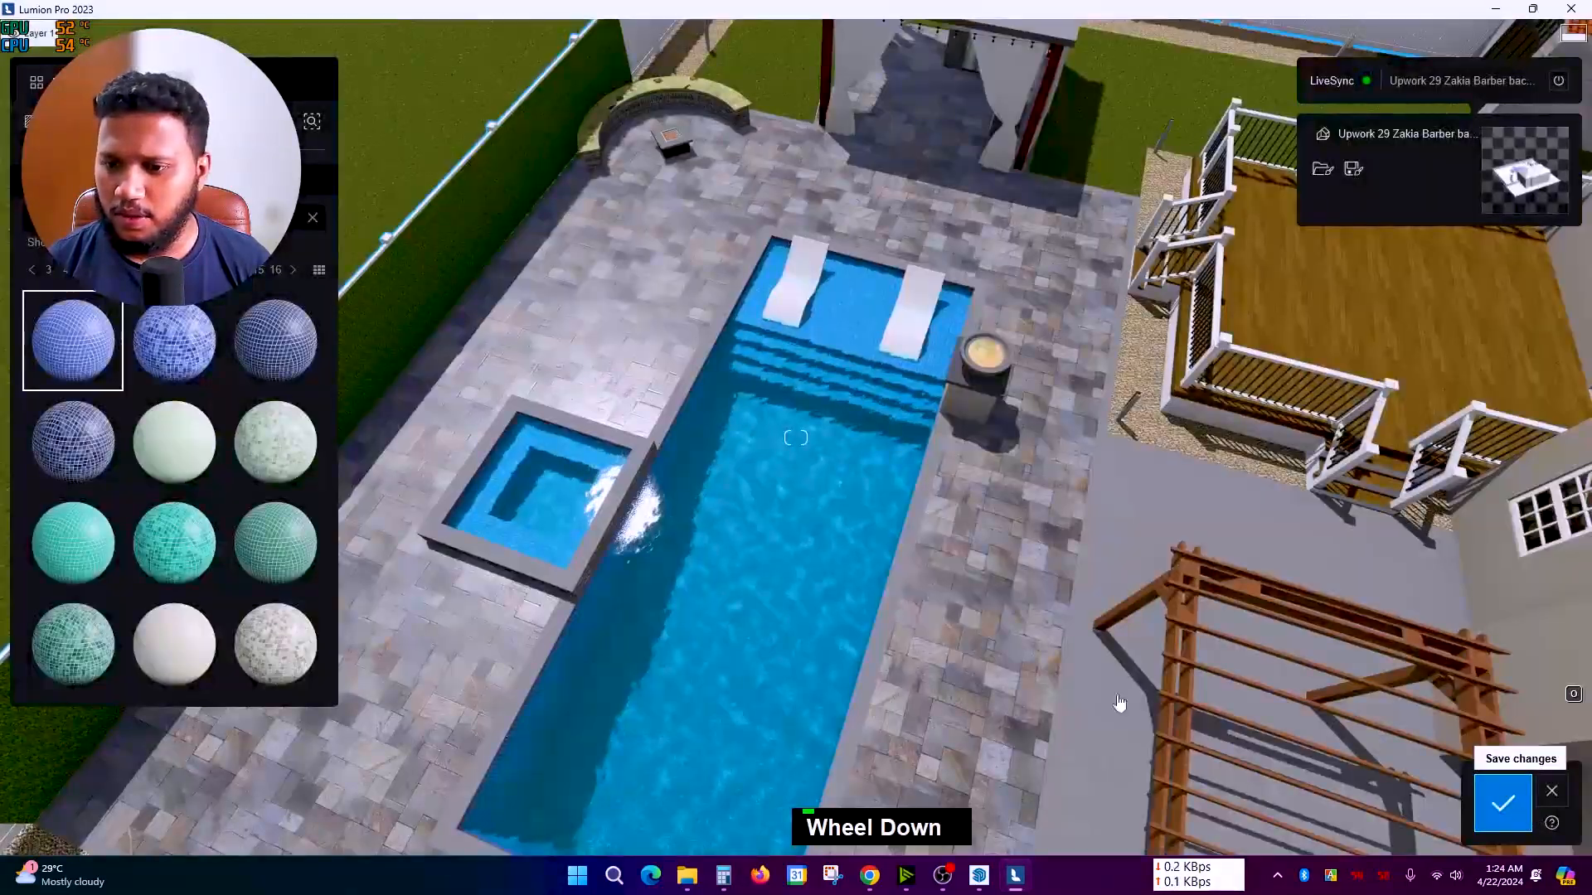
Step: Turn the view to the long hedge wall beside the patio and select it
{"action": "right_click_drag", "start_coordinate": [1120, 703], "coordinate": [853, 619]}
{"action": "scroll", "coordinate": [918, 640], "scroll_direction": "up", "scroll_amount": 3}
{"action": "scroll", "coordinate": [849, 622], "scroll_direction": "up", "scroll_amount": 3}
{"action": "scroll", "coordinate": [839, 622], "scroll_direction": "up", "scroll_amount": 3}
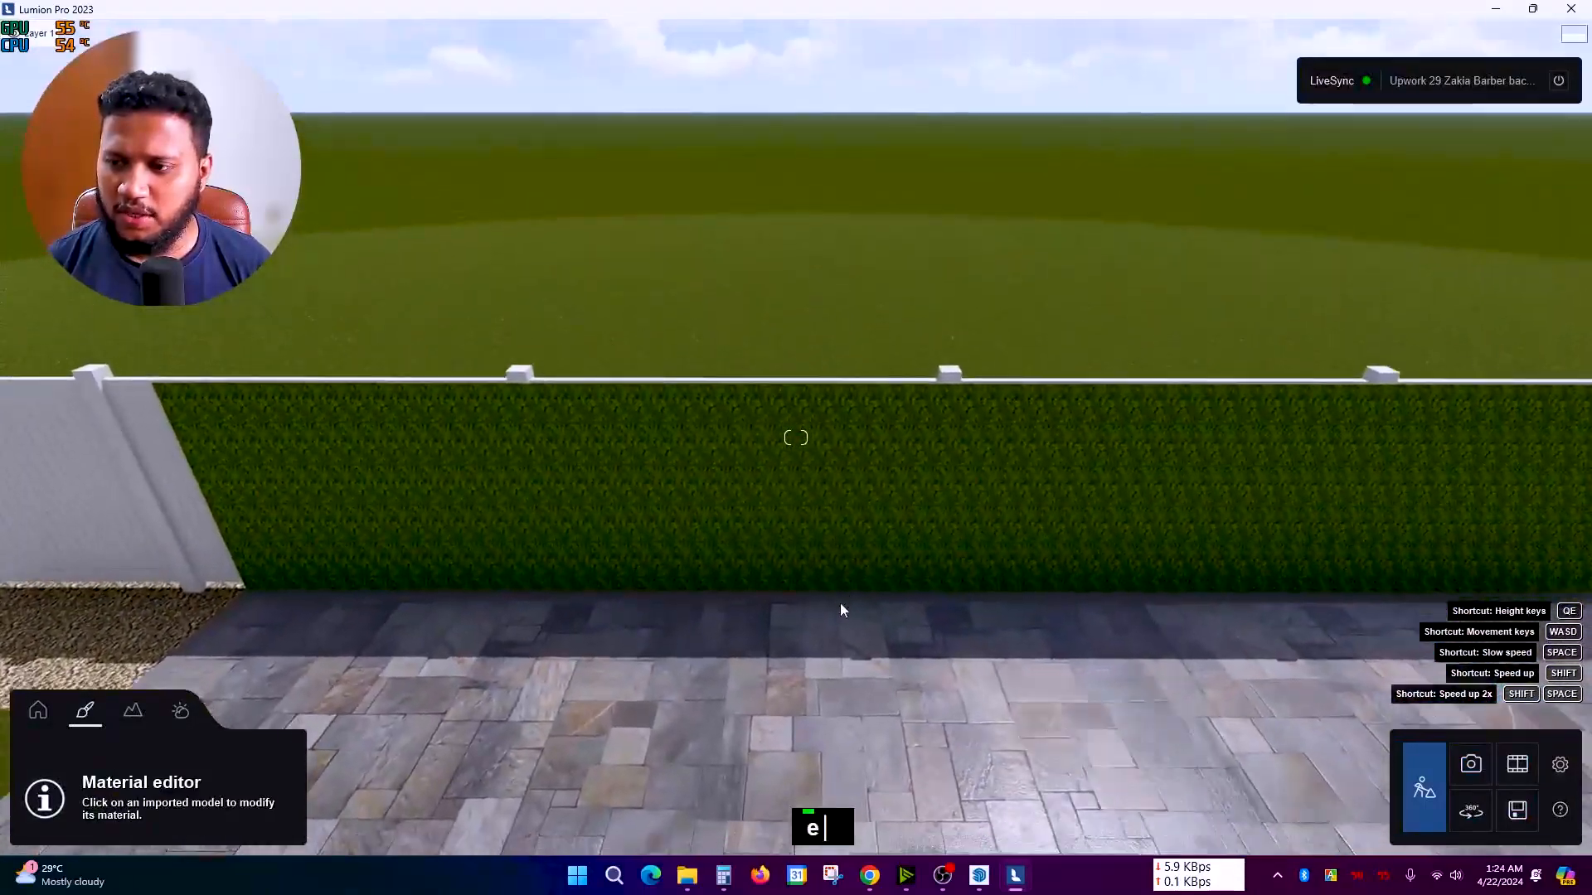
{"action": "right_click_drag", "start_coordinate": [809, 476], "coordinate": [723, 416]}
{"action": "scroll", "coordinate": [778, 445], "scroll_direction": "up", "scroll_amount": 2}
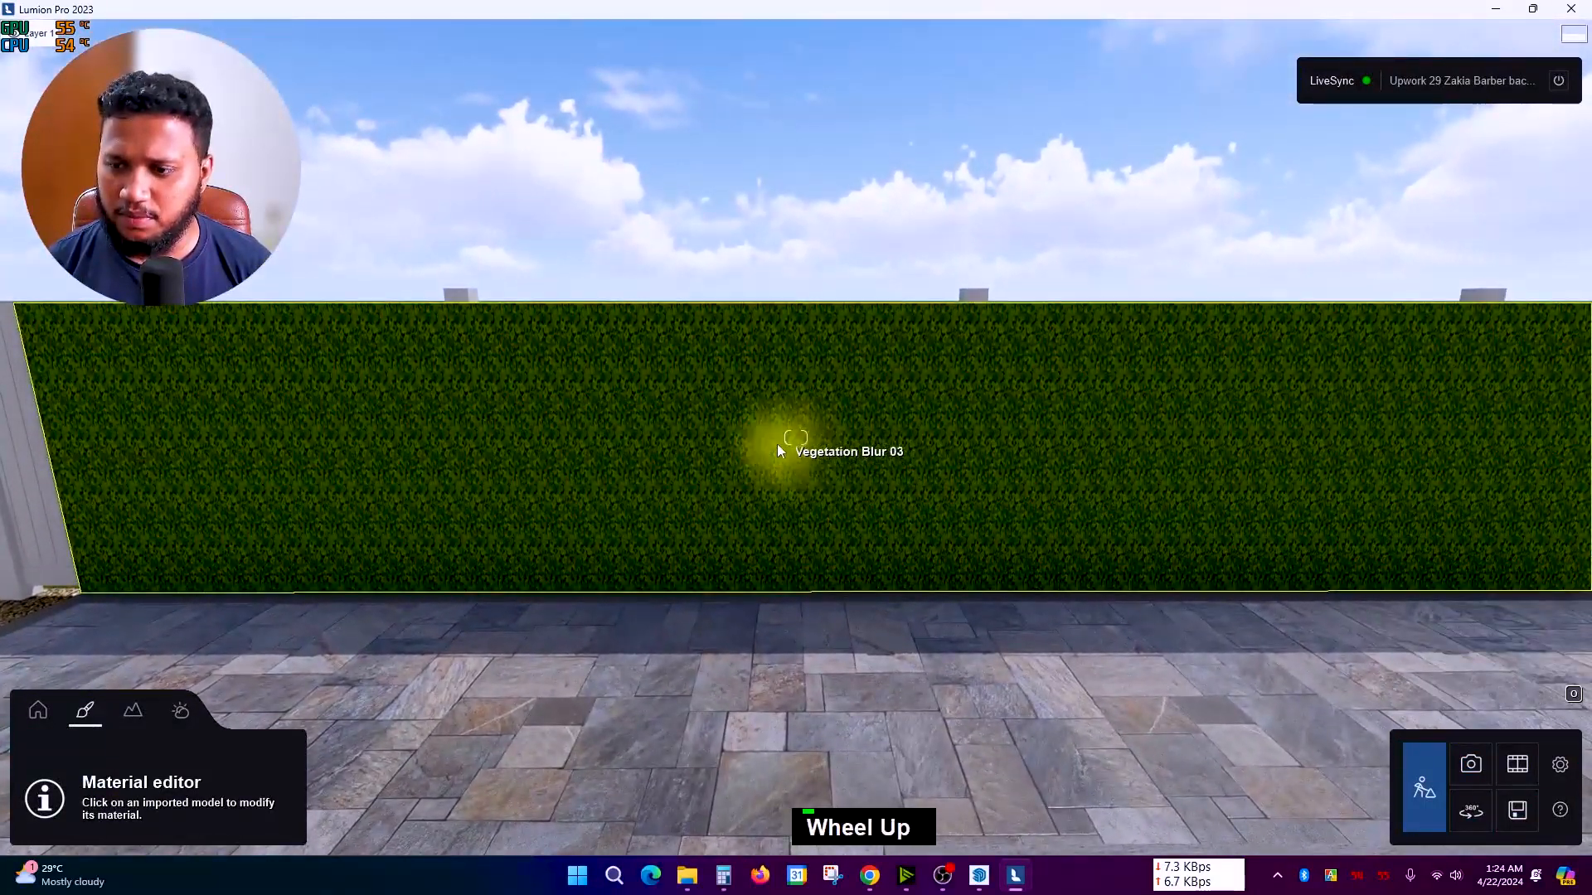
{"action": "left_click", "coordinate": [789, 431]}
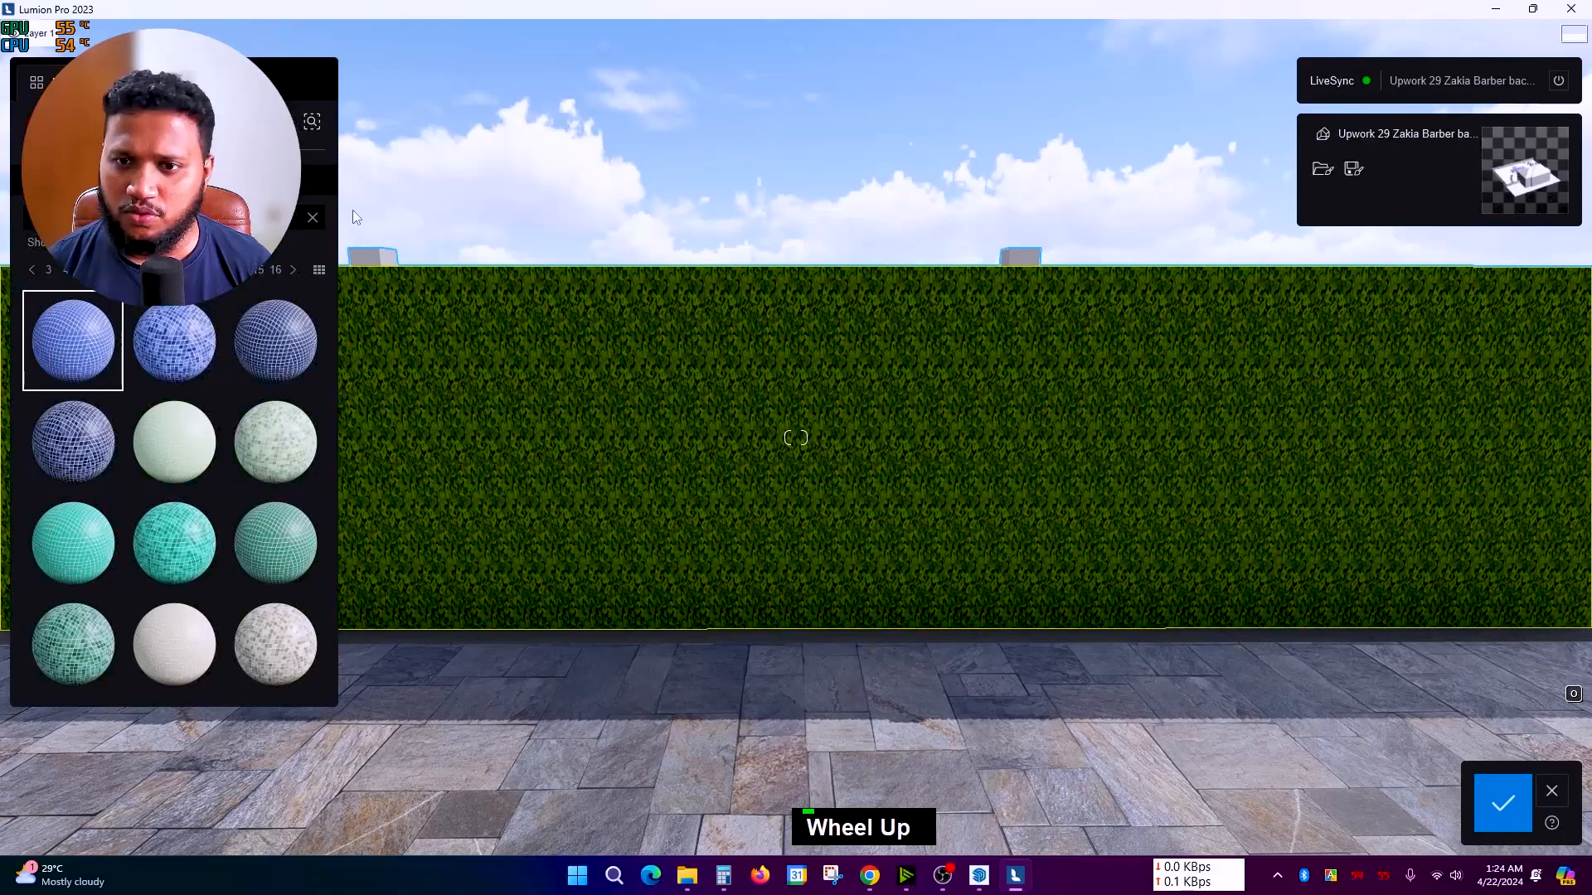
Step: Apply a leafy ivy material from the Leaves category to the hedge and save it
{"action": "left_click", "coordinate": [313, 217]}
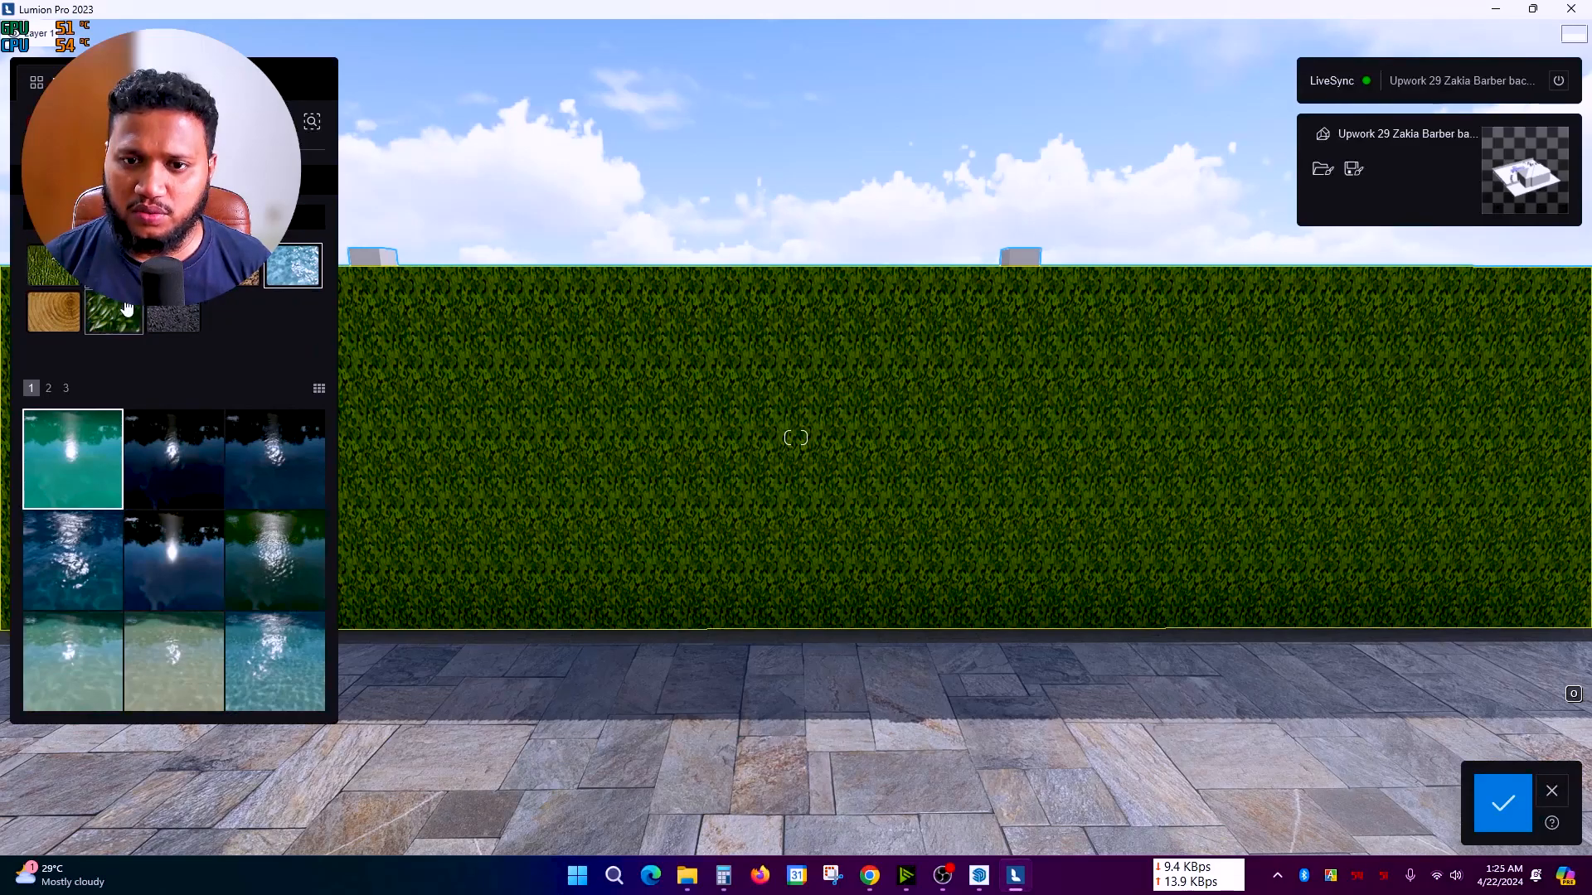
{"action": "left_click", "coordinate": [122, 318]}
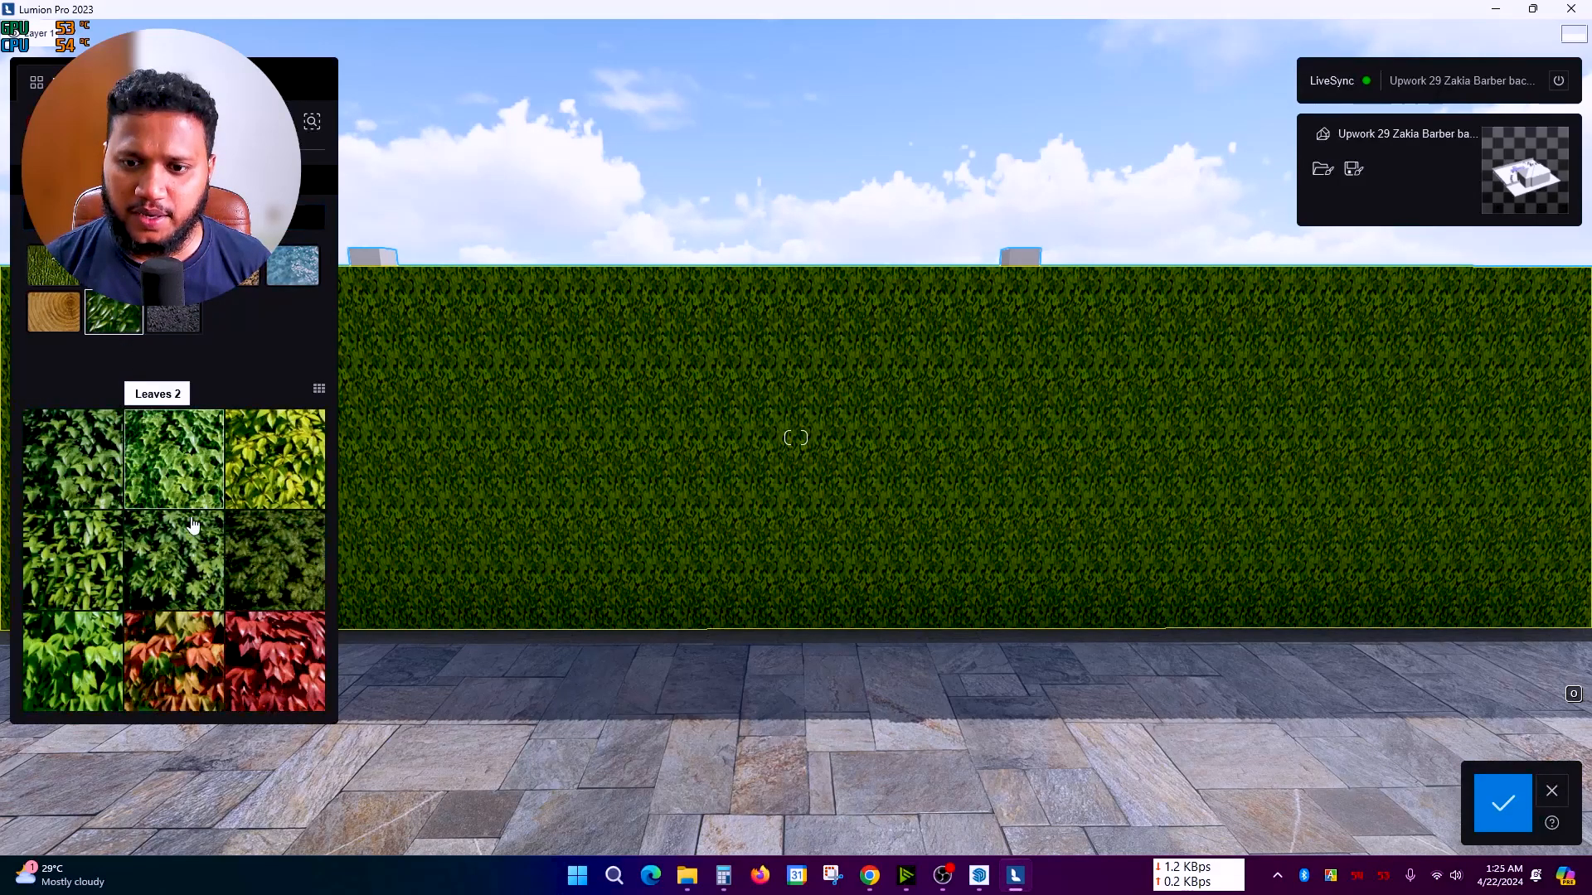
{"action": "scroll", "coordinate": [965, 555], "scroll_direction": "up", "scroll_amount": 3}
{"action": "scroll", "coordinate": [965, 556], "scroll_direction": "down", "scroll_amount": 2}
{"action": "right_click_drag", "start_coordinate": [965, 555], "coordinate": [649, 455]}
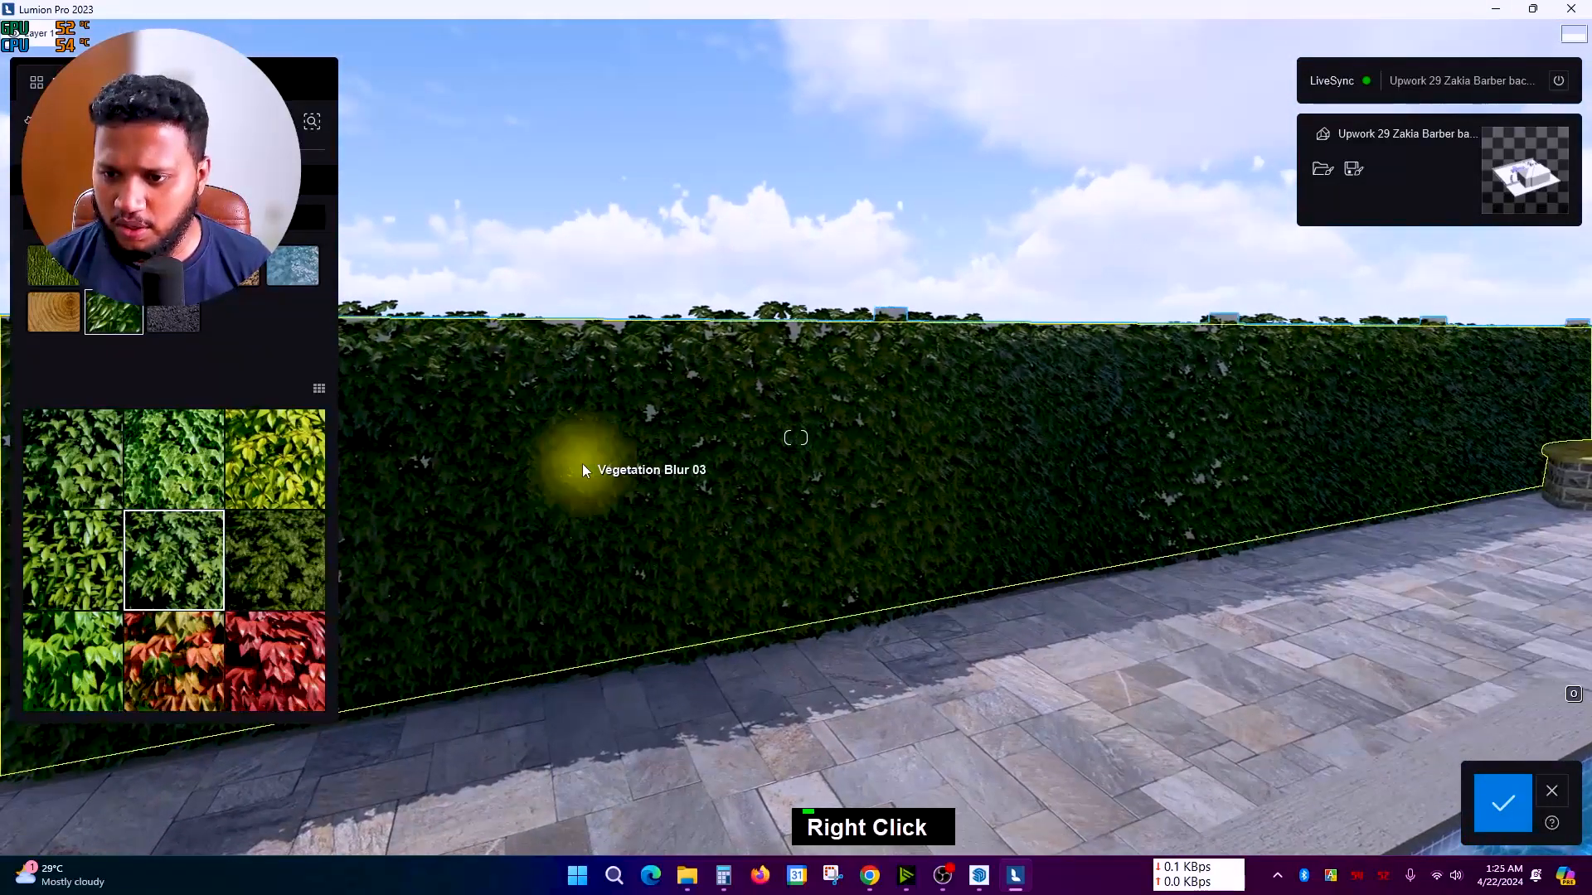
{"action": "double_click", "coordinate": [582, 466]}
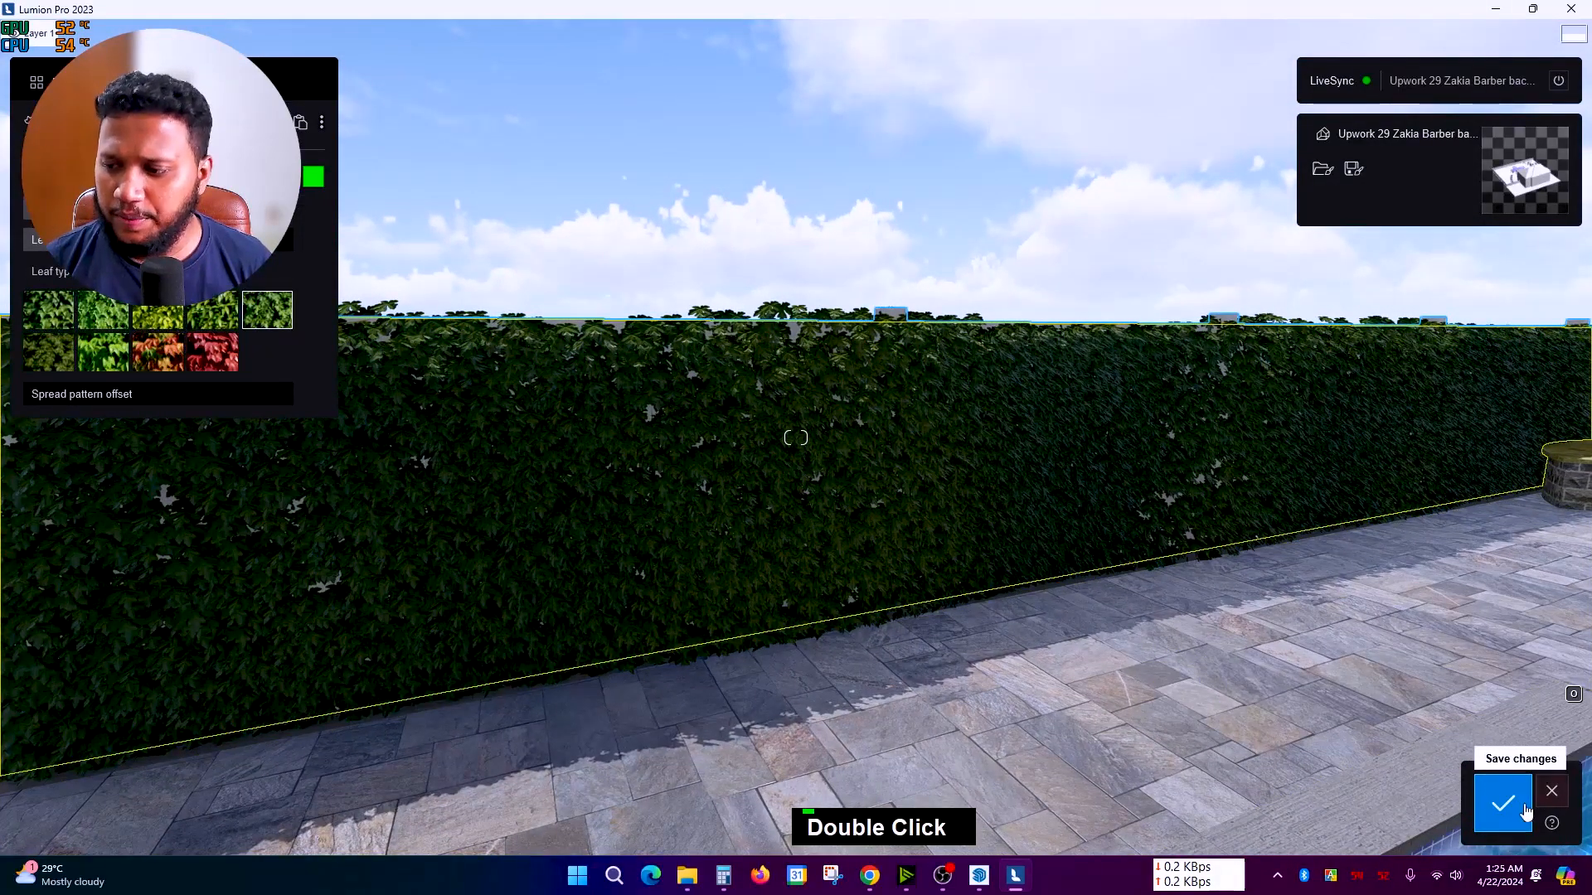
{"action": "double_click", "coordinate": [529, 491]}
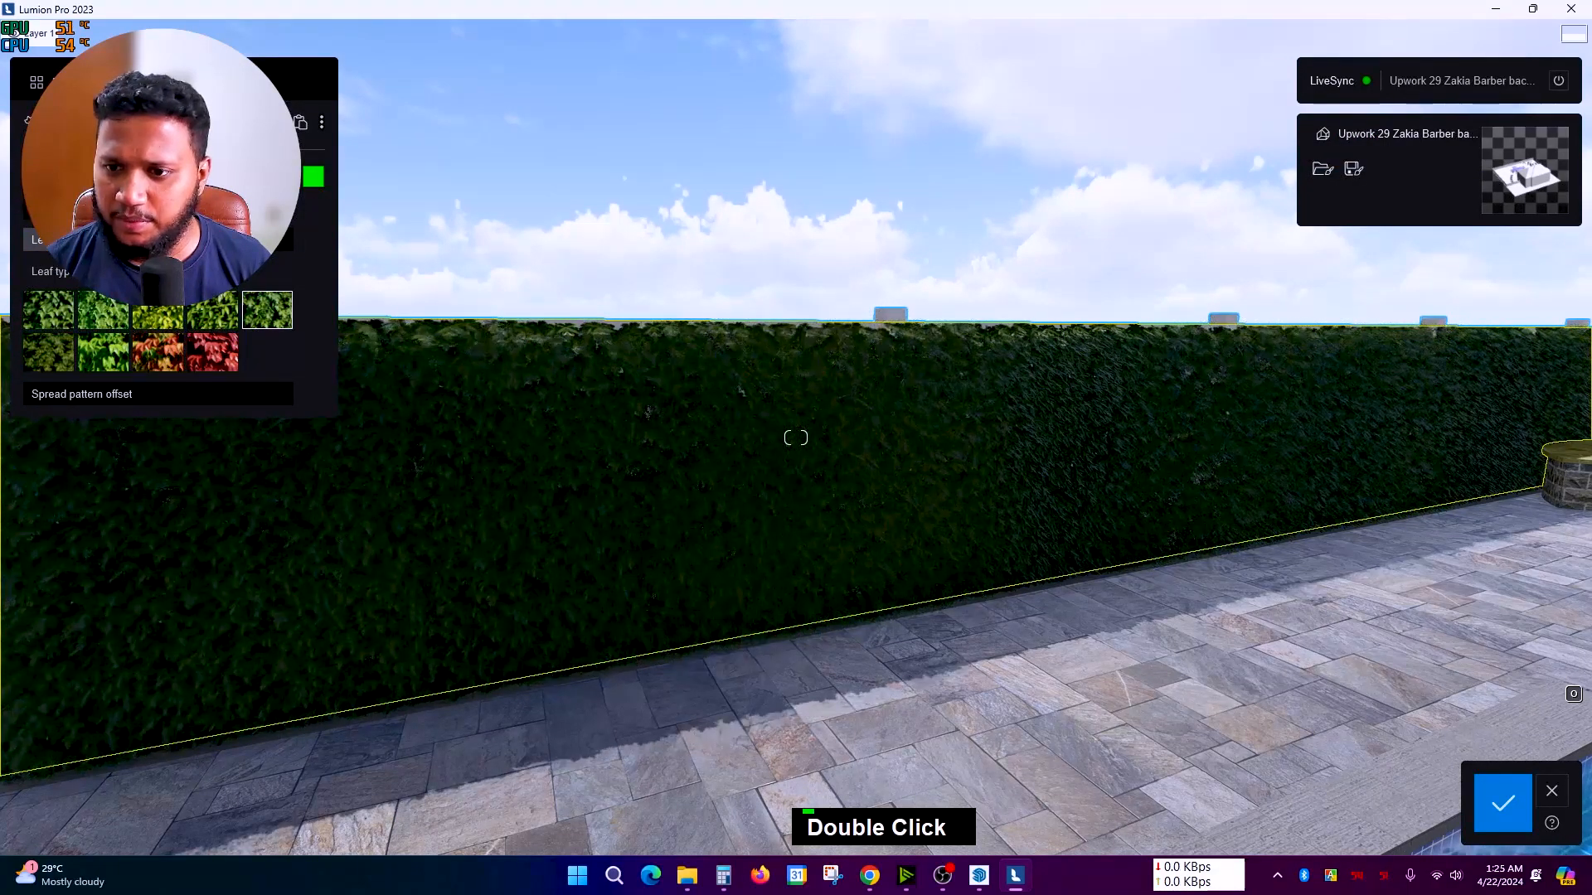
{"action": "right_click_drag", "start_coordinate": [595, 416], "coordinate": [625, 444]}
Step: Fly the camera around the yard to frame the pool, fence and hedge from above
{"action": "key", "text": "a"}
{"action": "scroll", "coordinate": [618, 427], "scroll_direction": "up", "scroll_amount": 2}
{"action": "key", "text": "d"}
{"action": "key", "text": "d"}
{"action": "key", "text": "a"}
{"action": "key", "text": "a"}
{"action": "key", "text": "a"}
{"action": "key", "text": "a"}
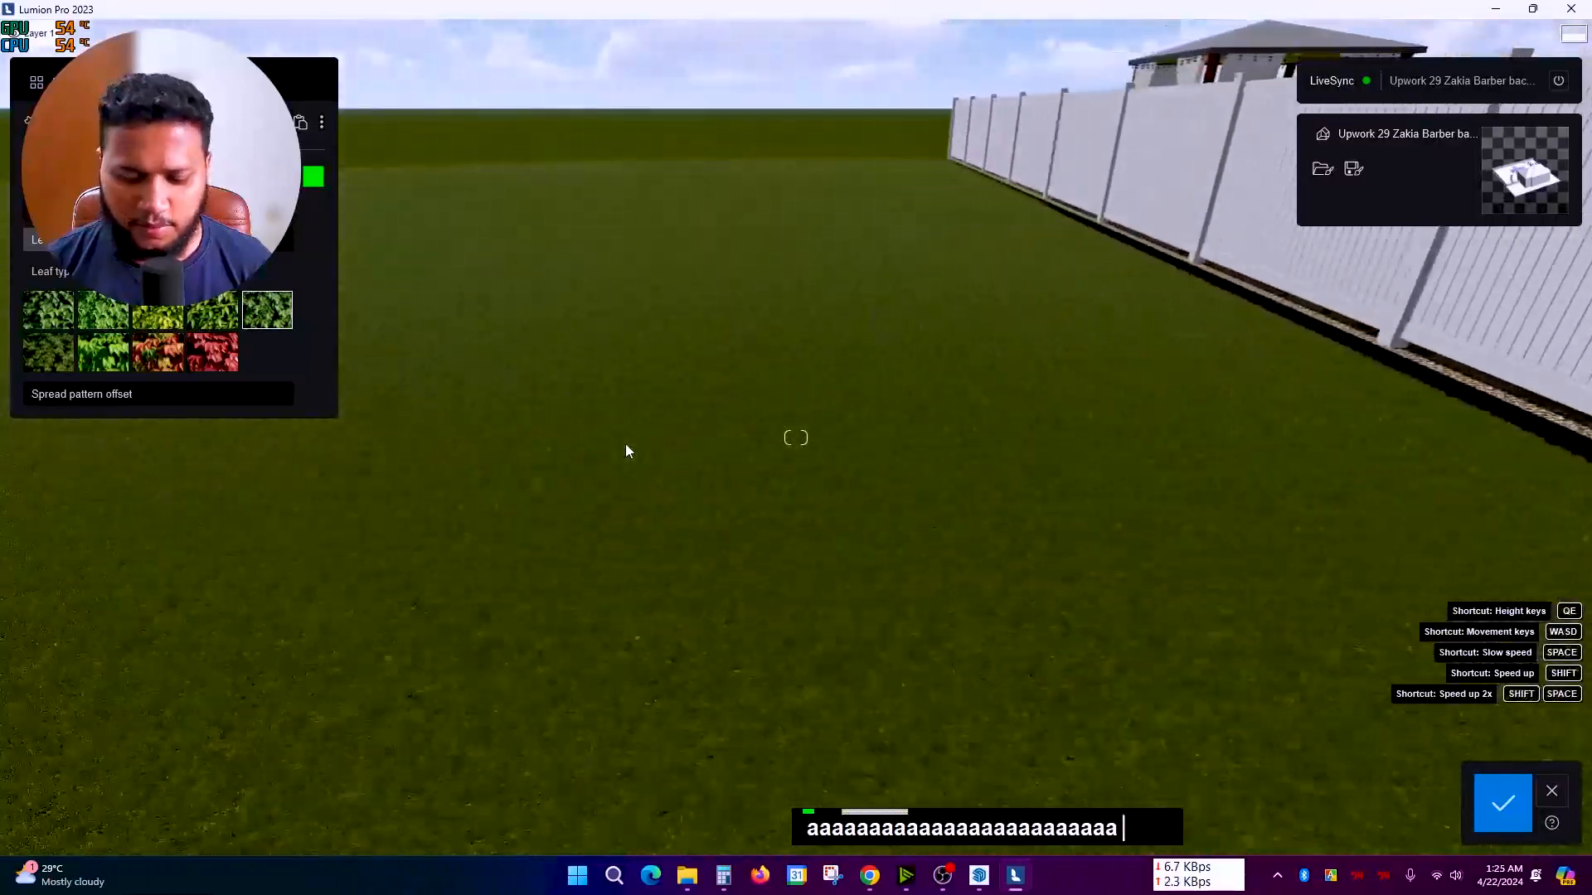
{"action": "key", "text": "d"}
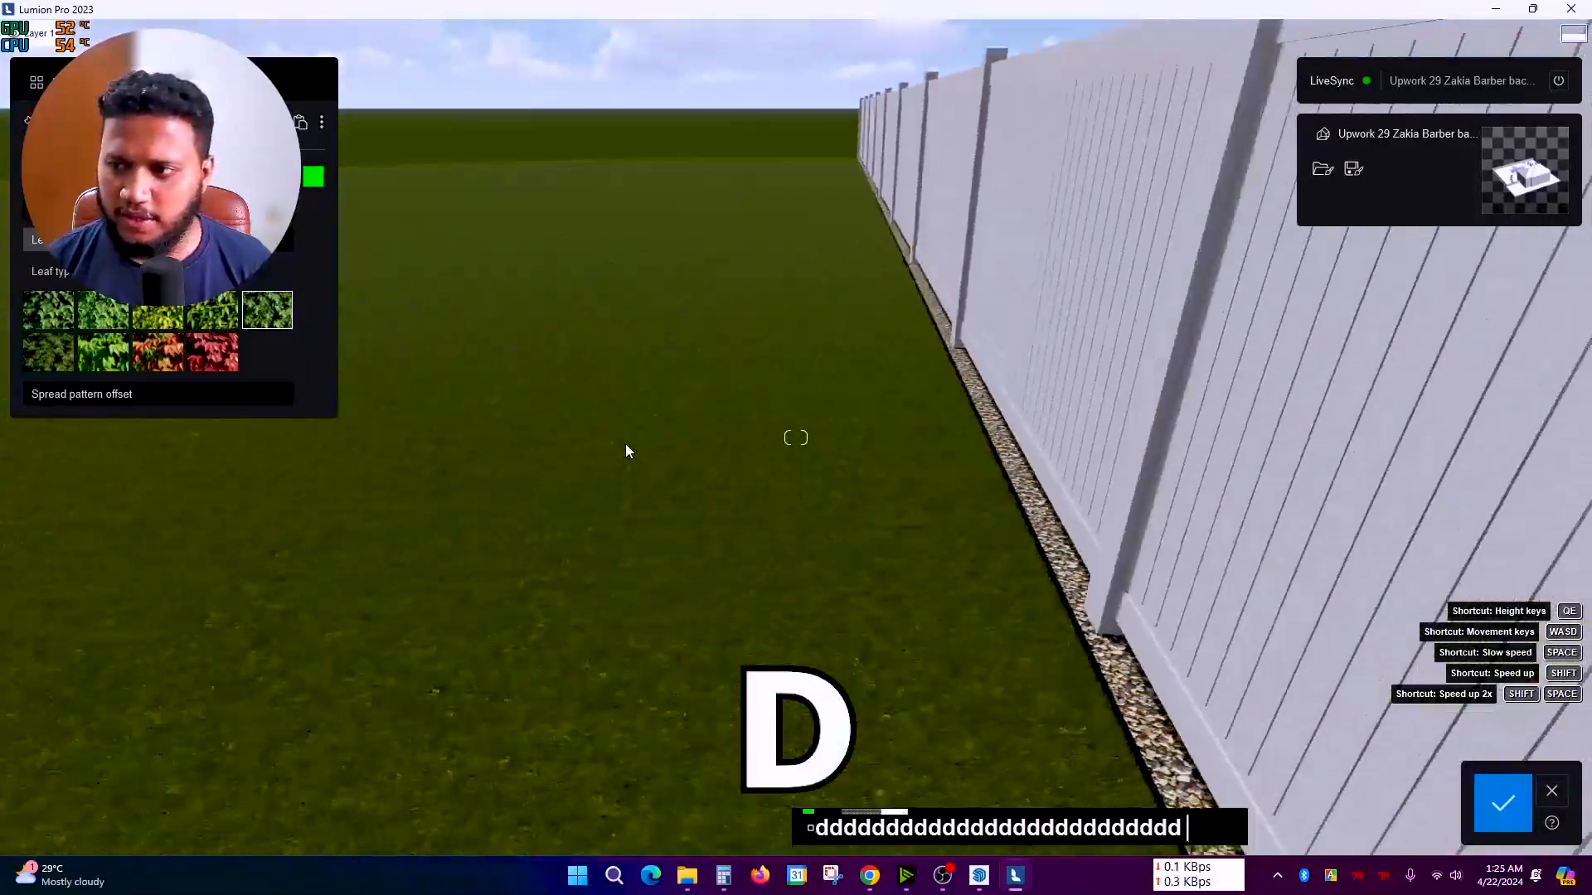
{"action": "key", "text": "s"}
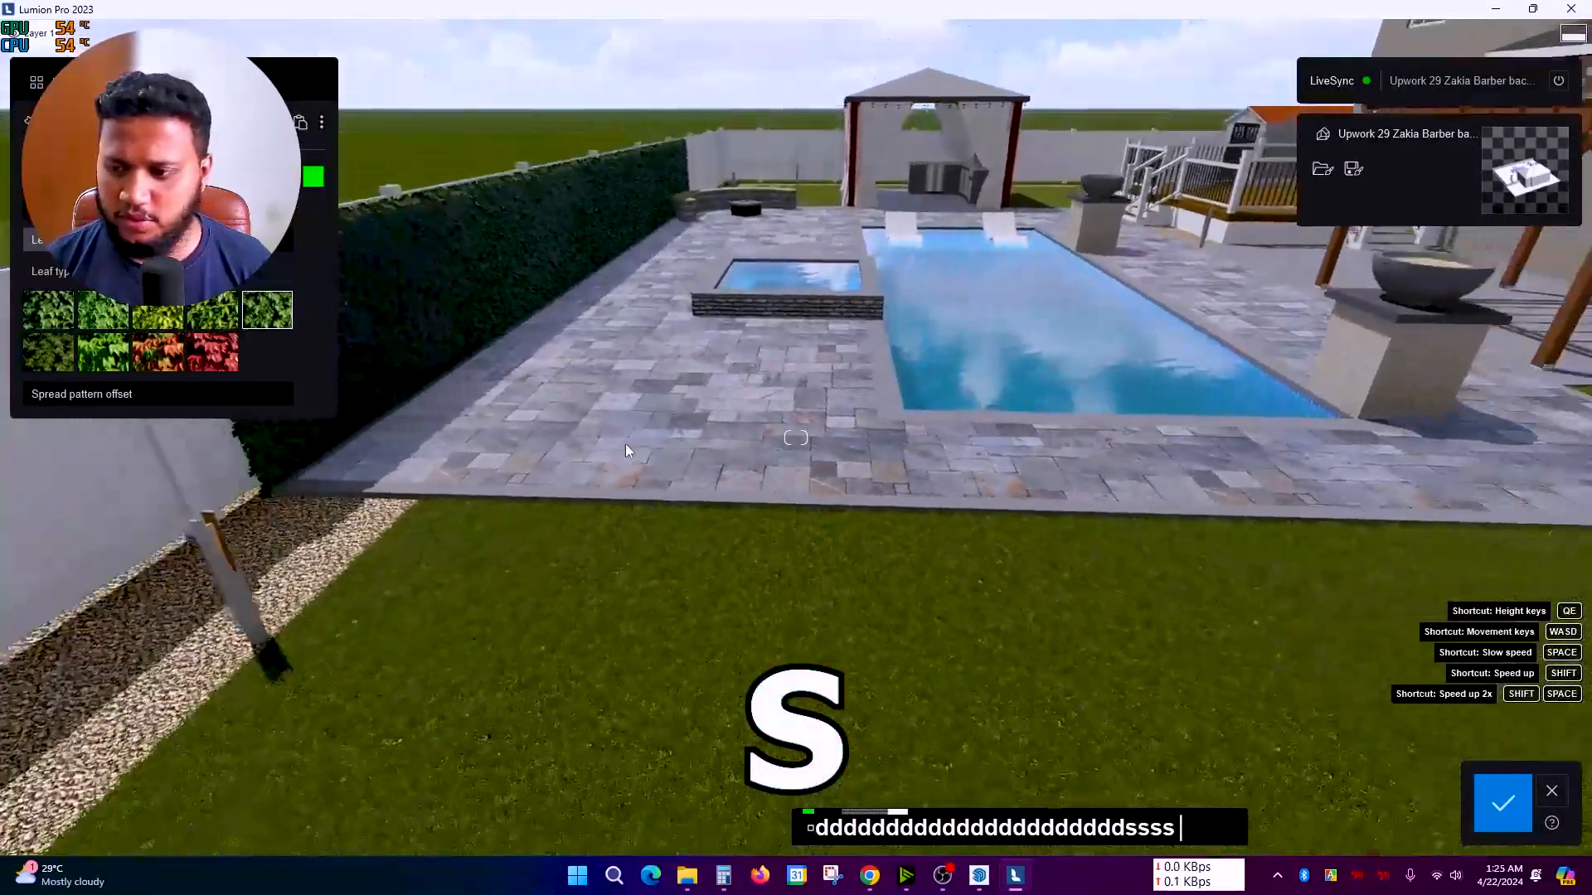
{"action": "key", "text": "s"}
{"action": "key", "text": "e"}
{"action": "key", "text": "e"}
{"action": "key", "text": "w"}
{"action": "key", "text": "w"}
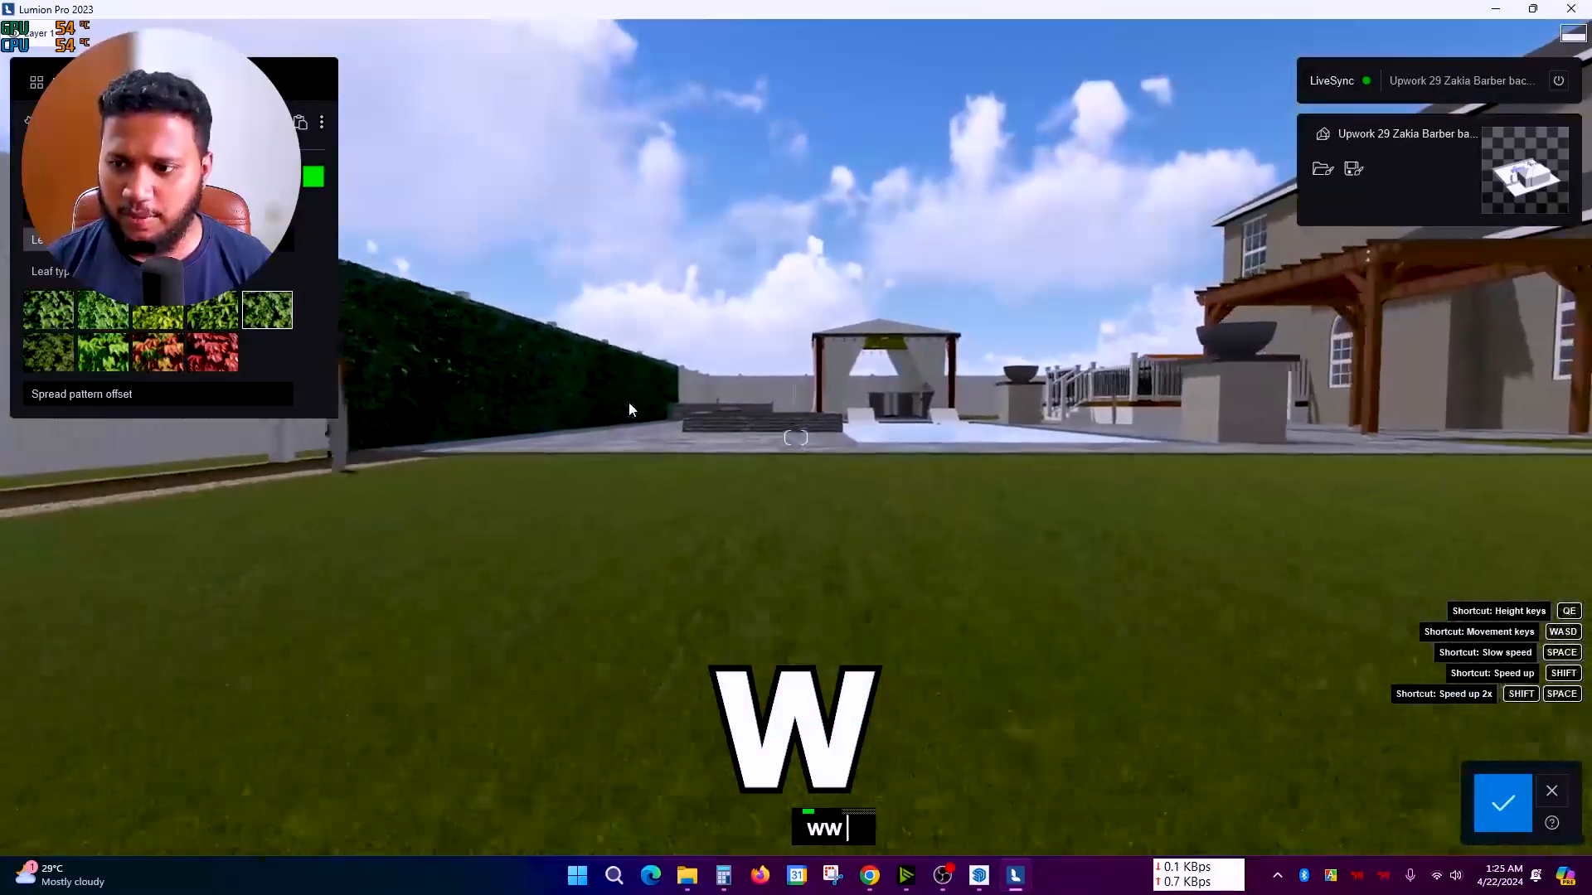
{"action": "key", "text": "a"}
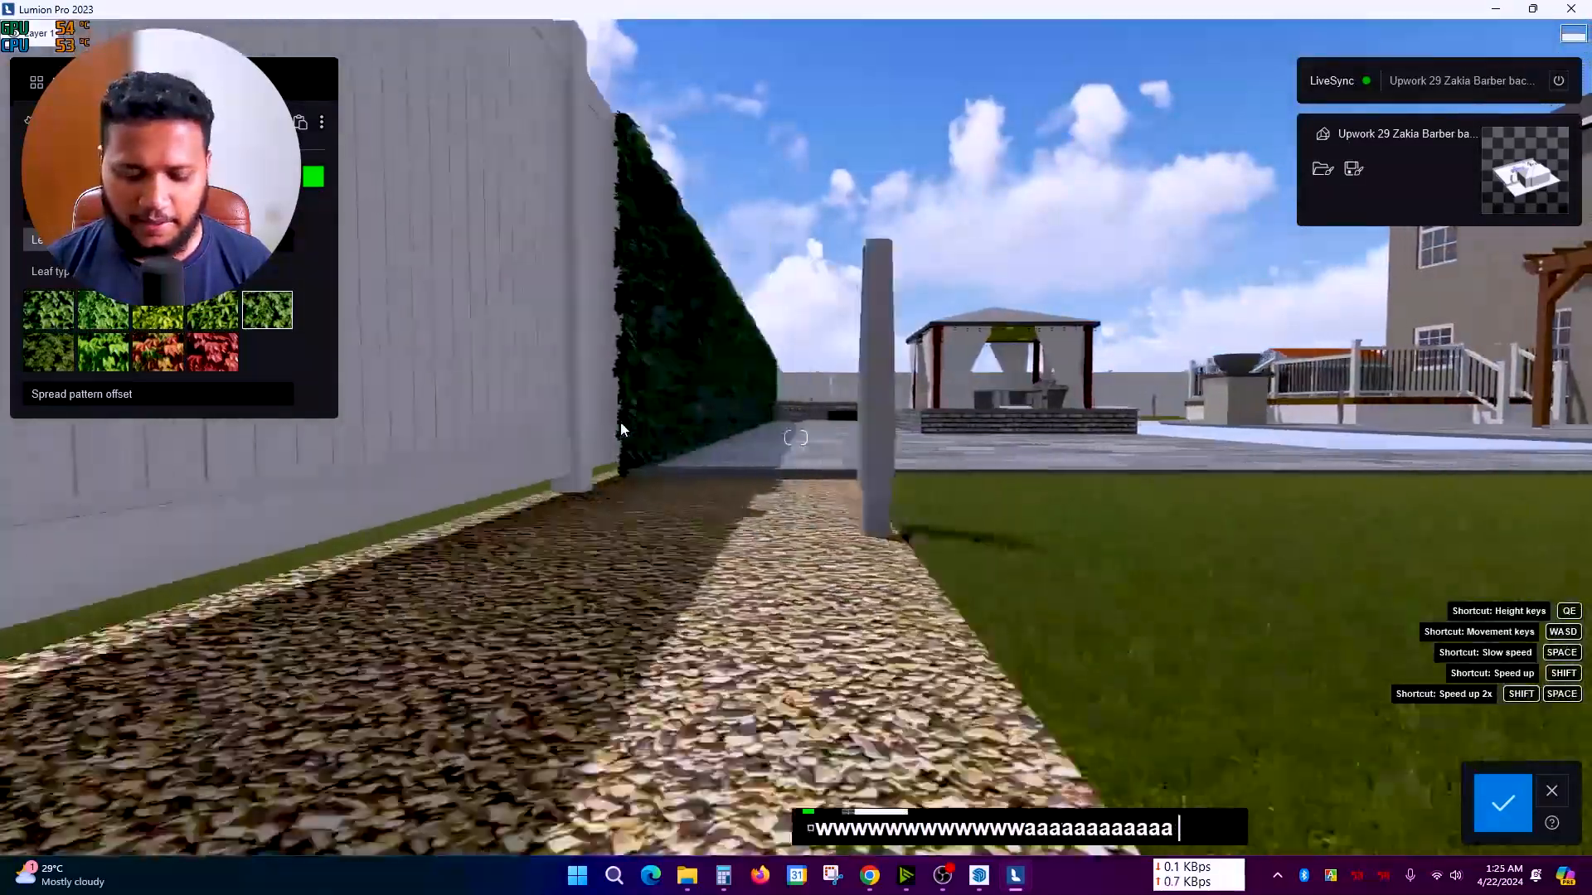
{"action": "key", "text": "d"}
{"action": "key", "text": "s"}
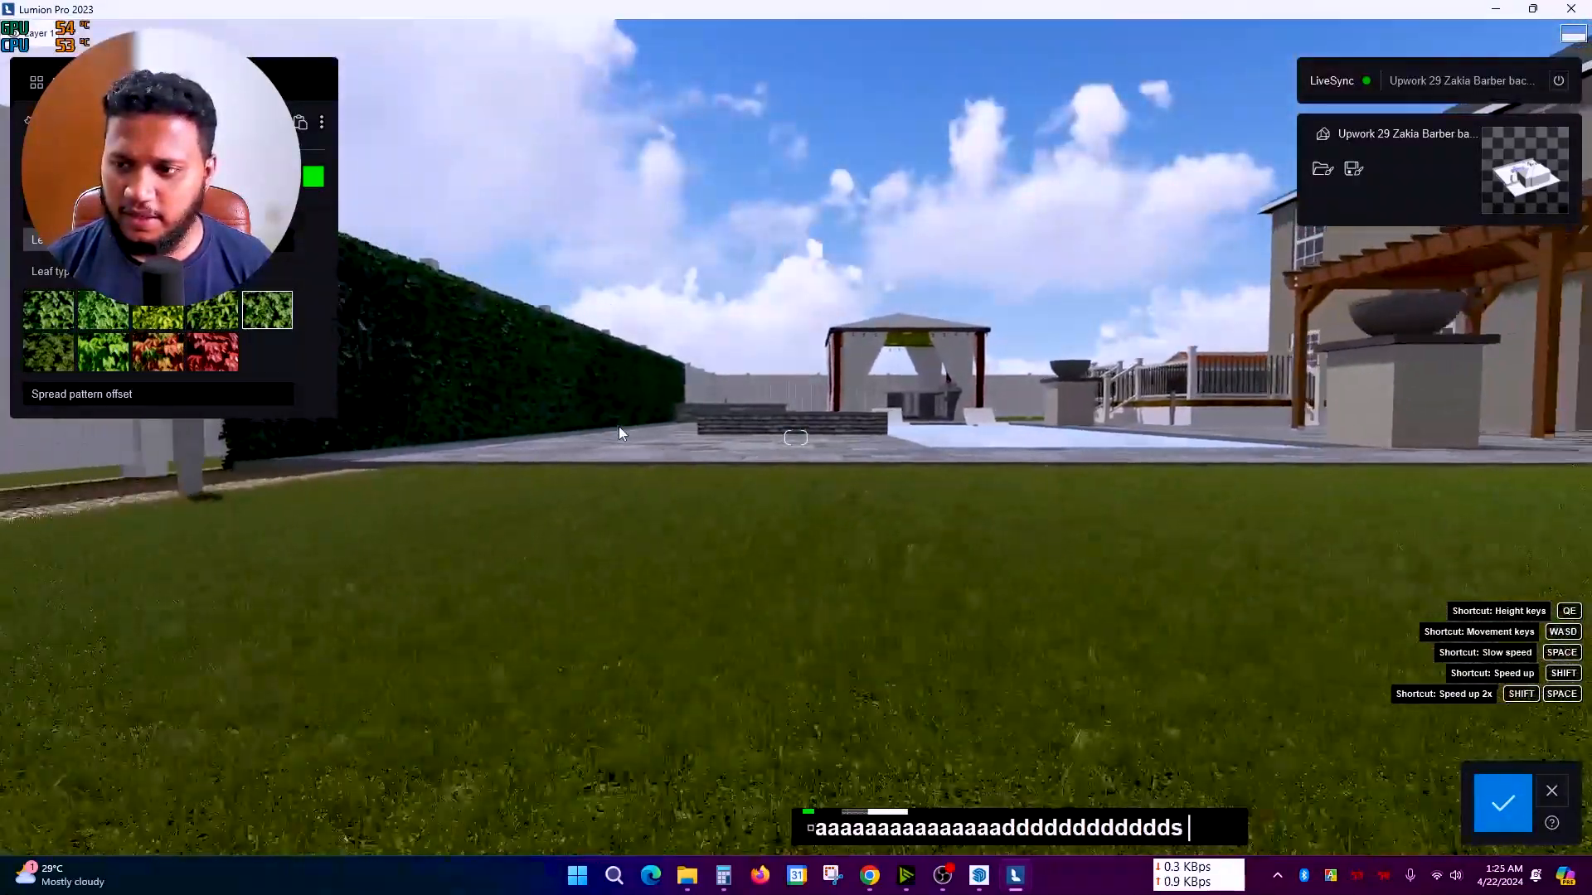
{"action": "key", "text": "e"}
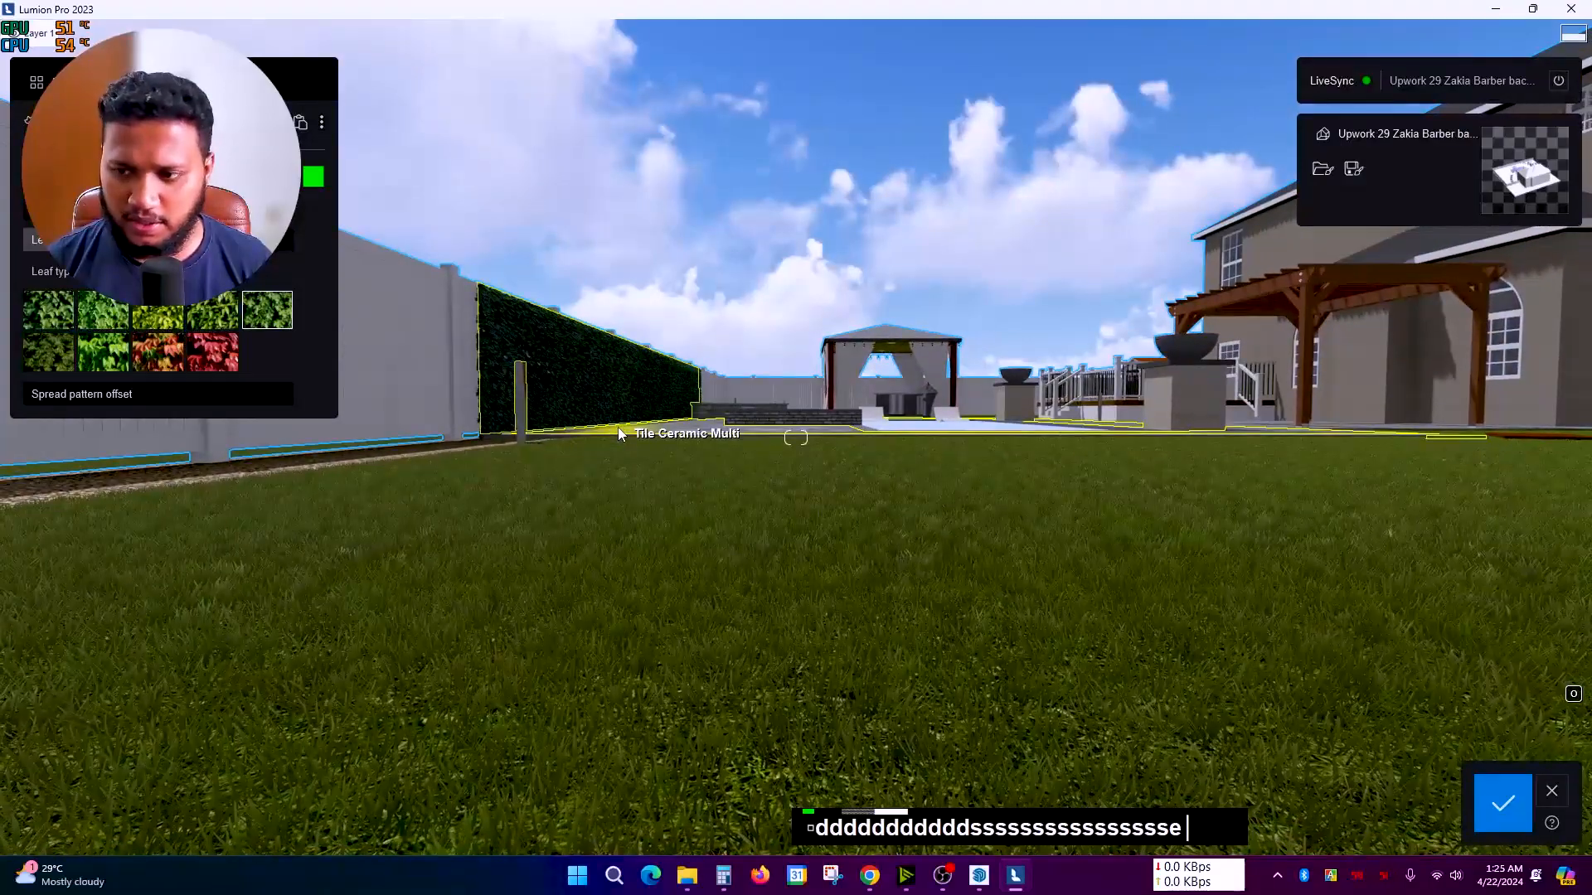
{"action": "scroll", "coordinate": [617, 433], "scroll_direction": "down", "scroll_amount": 5}
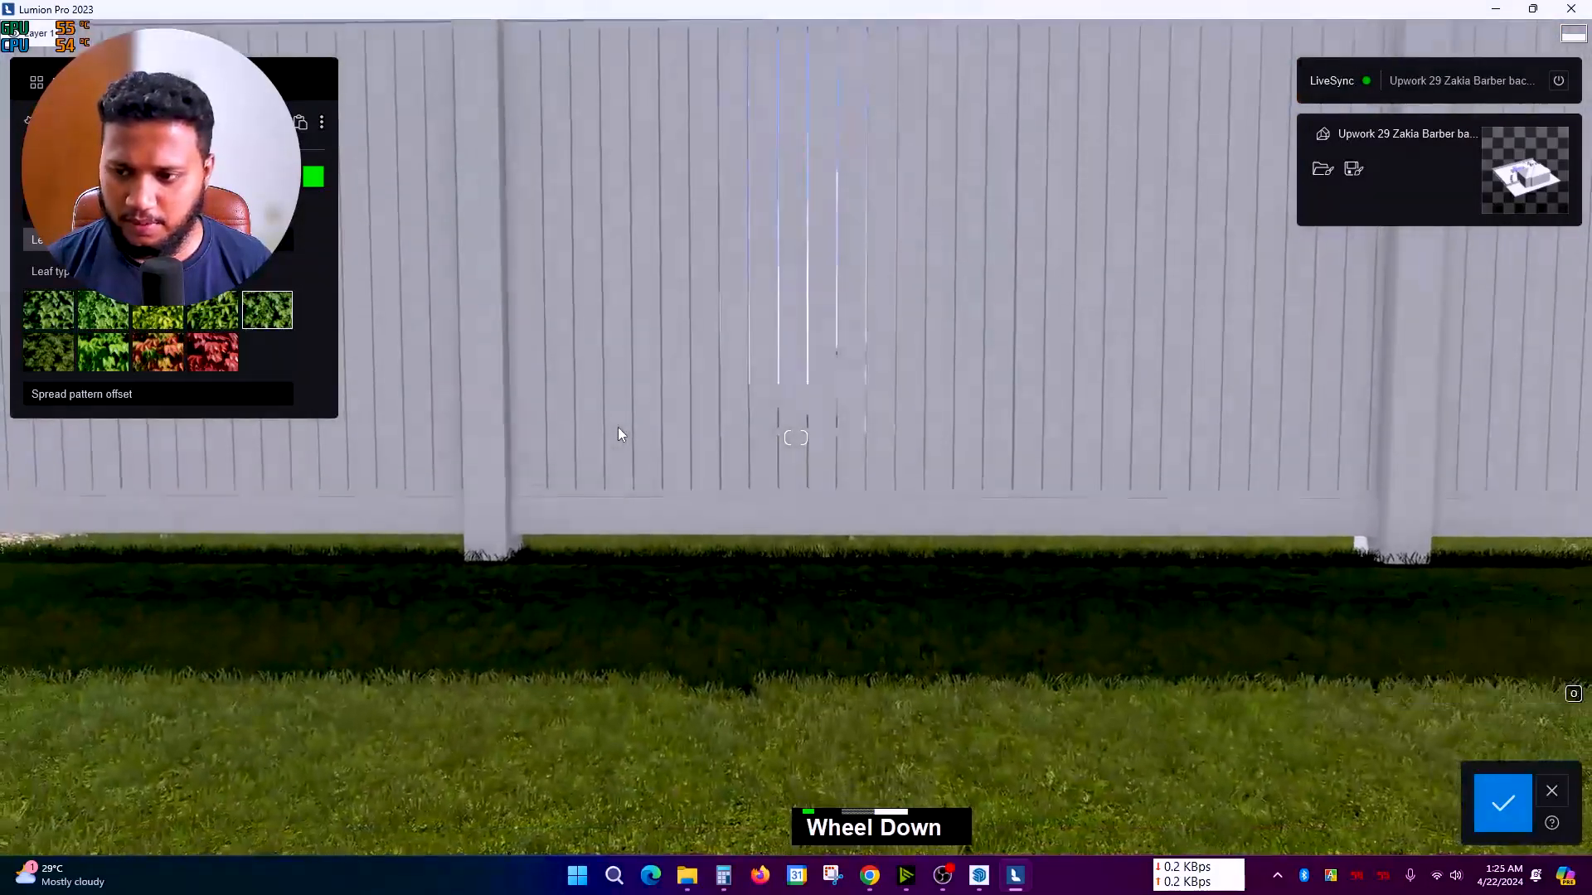
{"action": "key", "text": "q"}
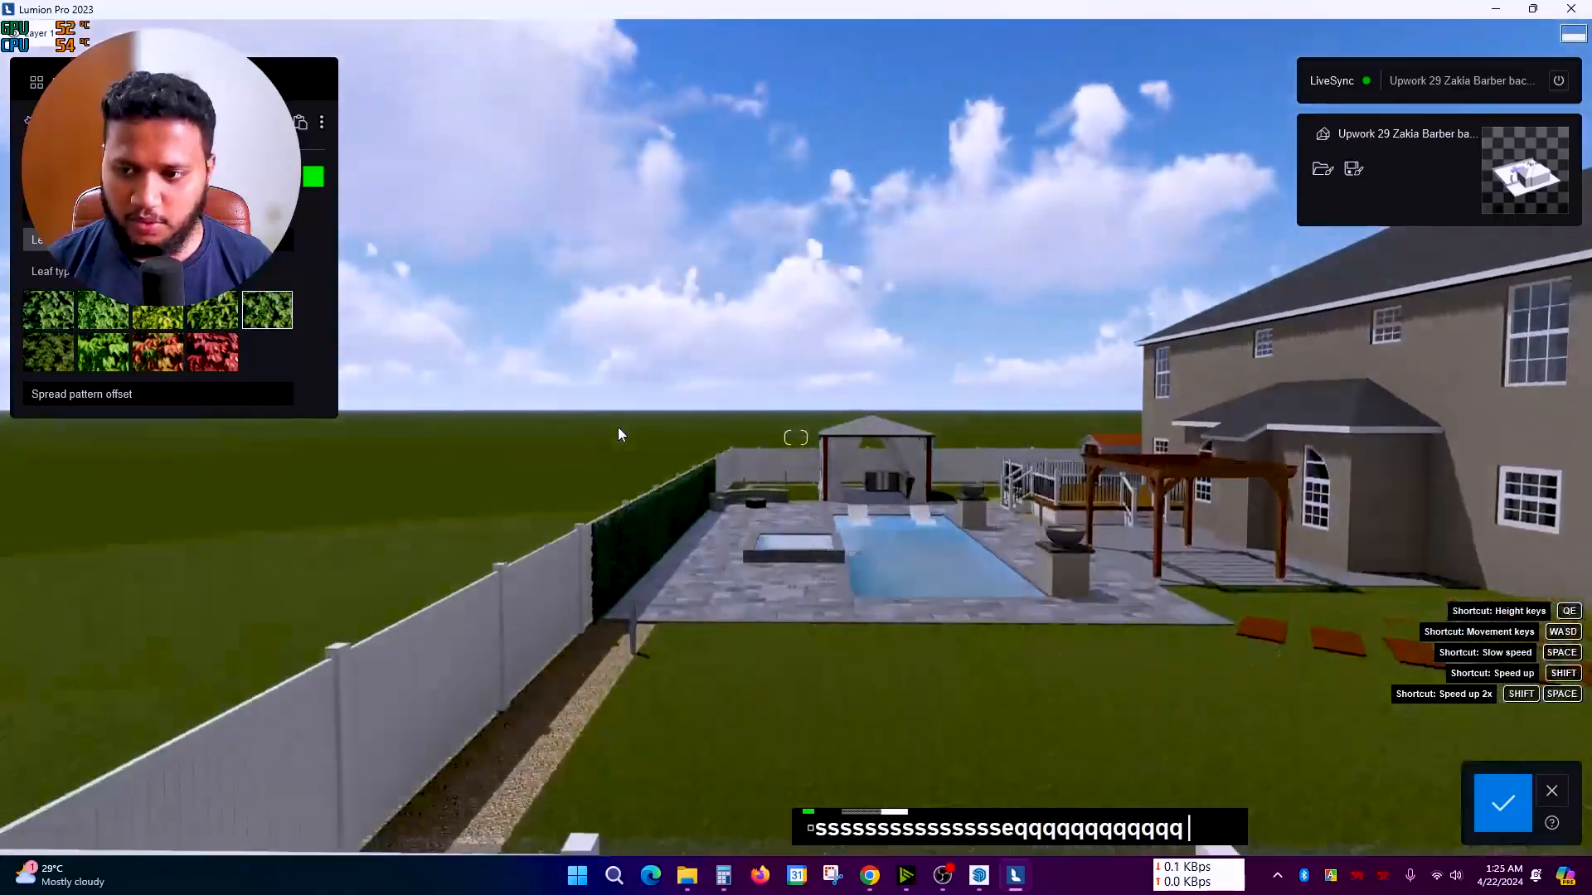
{"action": "key", "text": "e"}
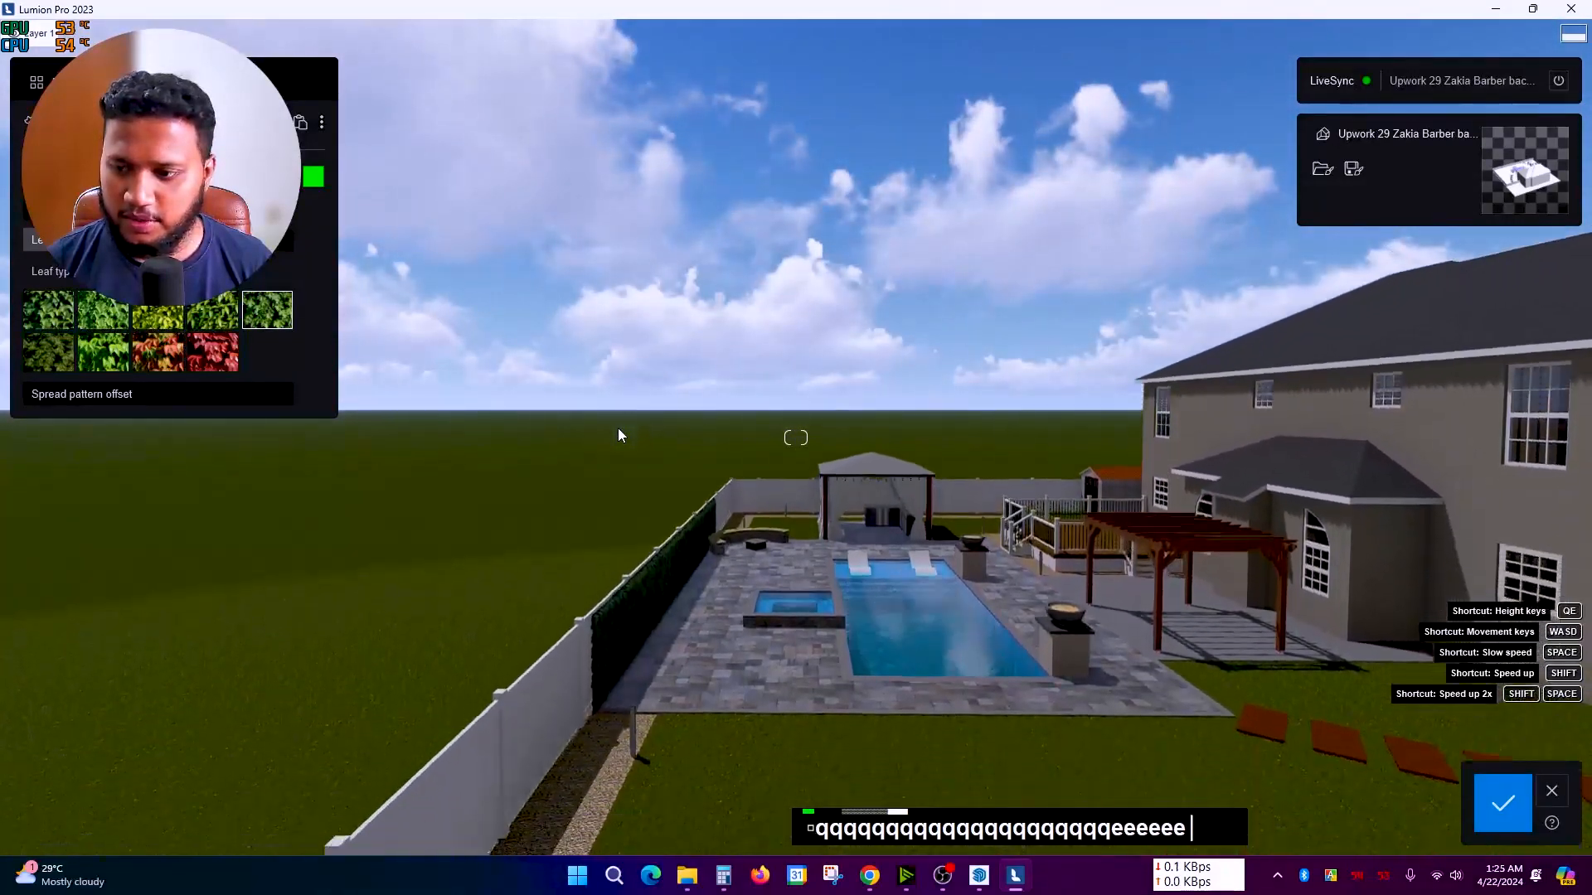
{"action": "key", "text": "q"}
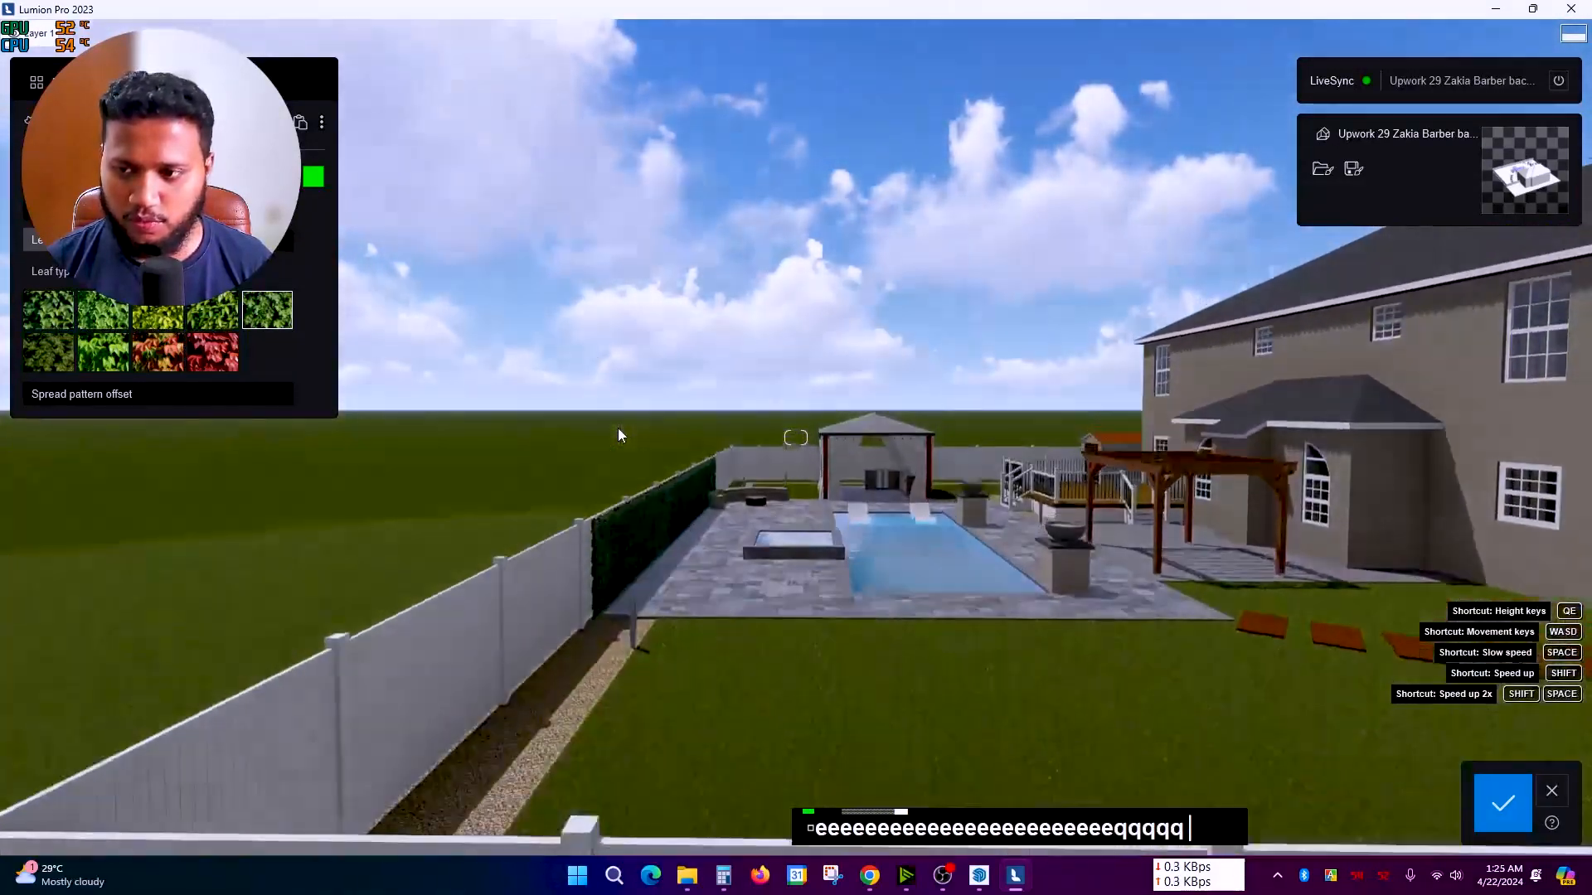
{"action": "key", "text": "e"}
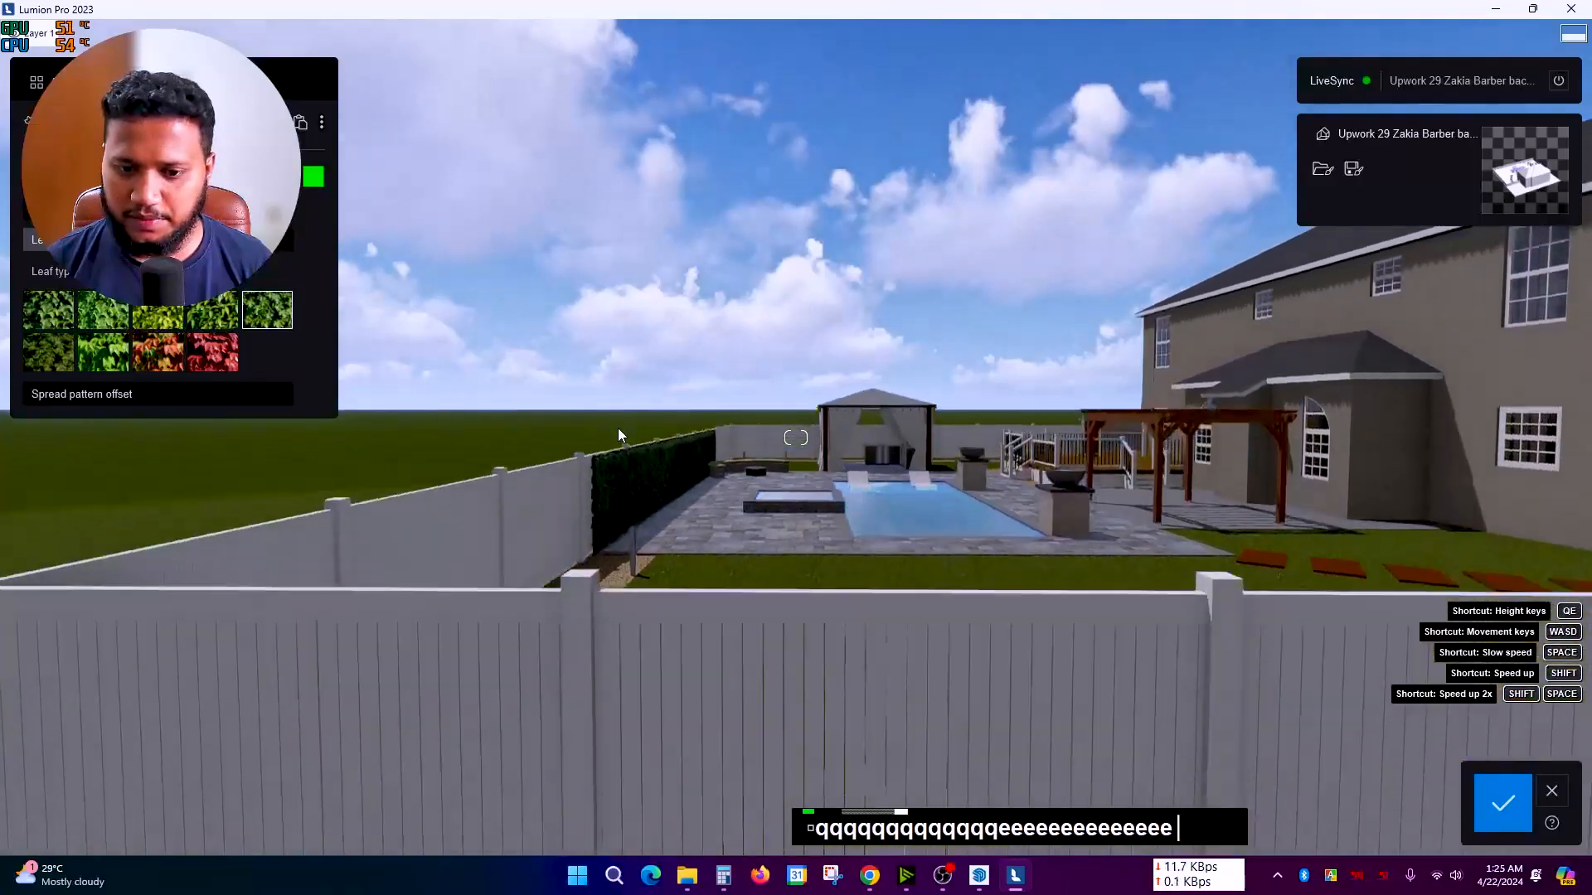
Step: Move along the hedge to view the ivy wall beside the pool and dark green lawn
{"action": "scroll", "coordinate": [567, 489], "scroll_direction": "up", "scroll_amount": 2}
{"action": "scroll", "coordinate": [565, 482], "scroll_direction": "up", "scroll_amount": 2}
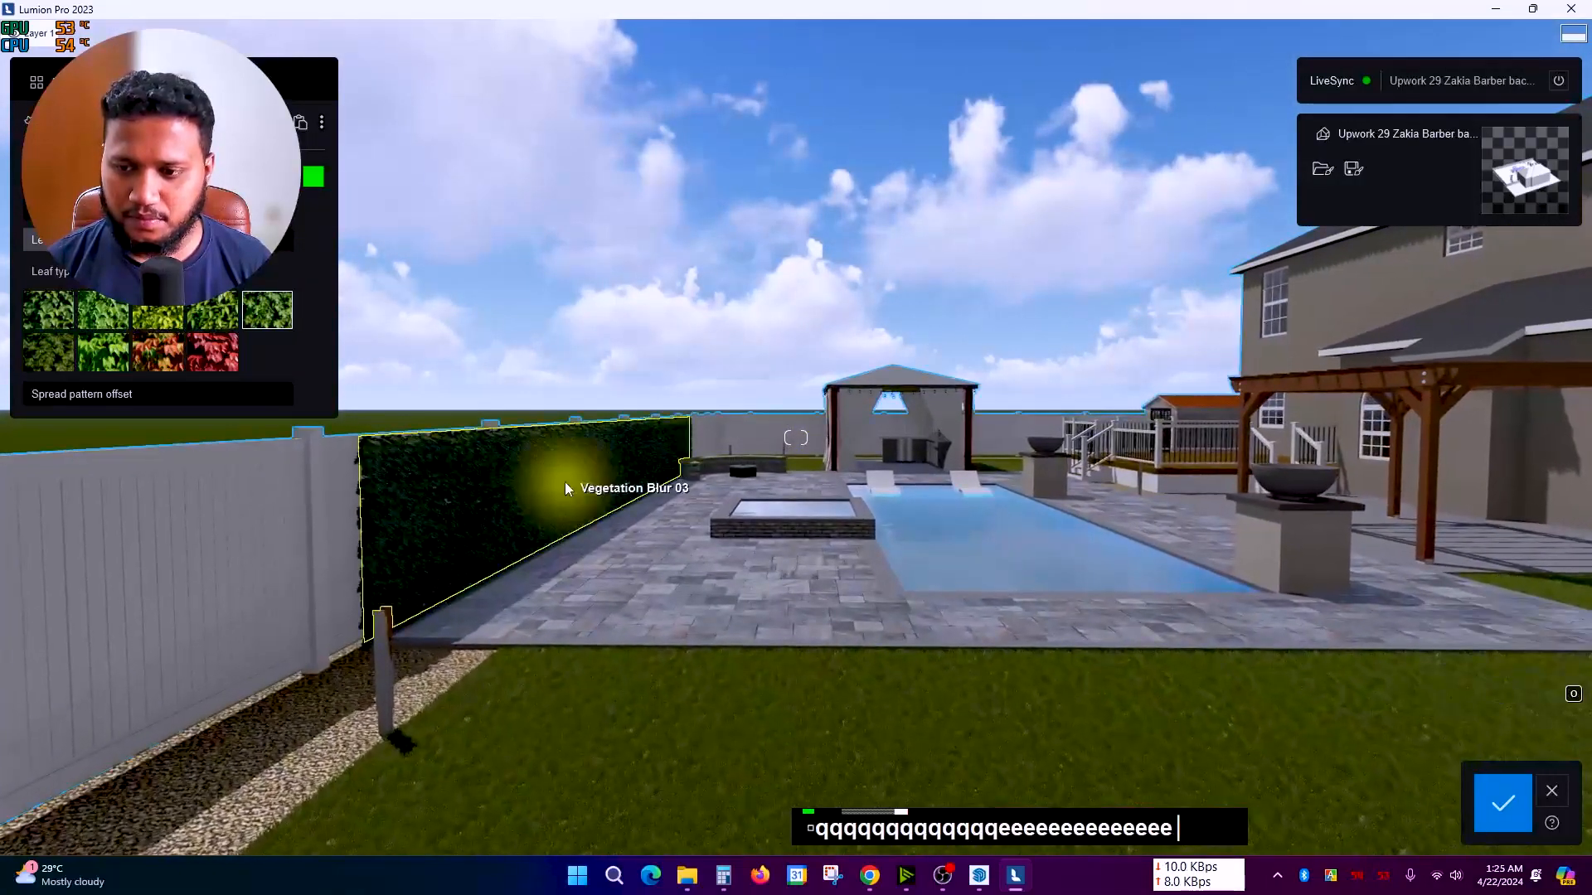
{"action": "right_click_drag", "start_coordinate": [565, 483], "coordinate": [561, 490]}
{"action": "scroll", "coordinate": [562, 492], "scroll_direction": "up", "scroll_amount": 2}
{"action": "key", "text": "s"}
{"action": "key", "text": "d"}
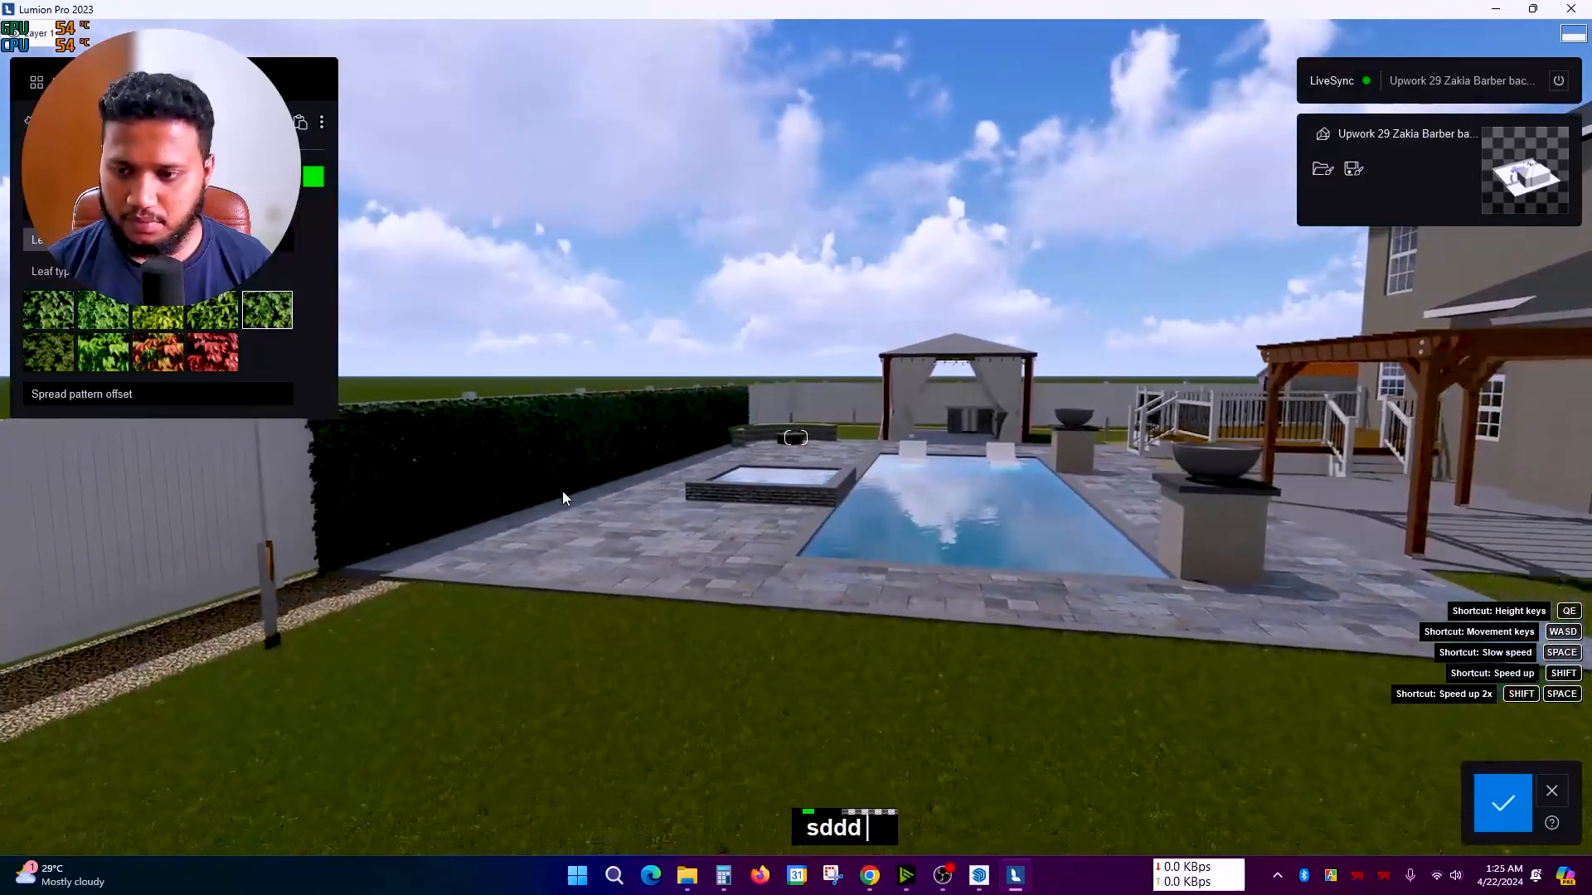
{"action": "scroll", "coordinate": [562, 490], "scroll_direction": "up", "scroll_amount": 2}
{"action": "right_click_drag", "start_coordinate": [562, 491], "coordinate": [559, 489]}
{"action": "scroll", "coordinate": [560, 487], "scroll_direction": "down", "scroll_amount": 2}
{"action": "scroll", "coordinate": [560, 489], "scroll_direction": "up", "scroll_amount": 2}
{"action": "scroll", "coordinate": [560, 489], "scroll_direction": "down", "scroll_amount": 2}
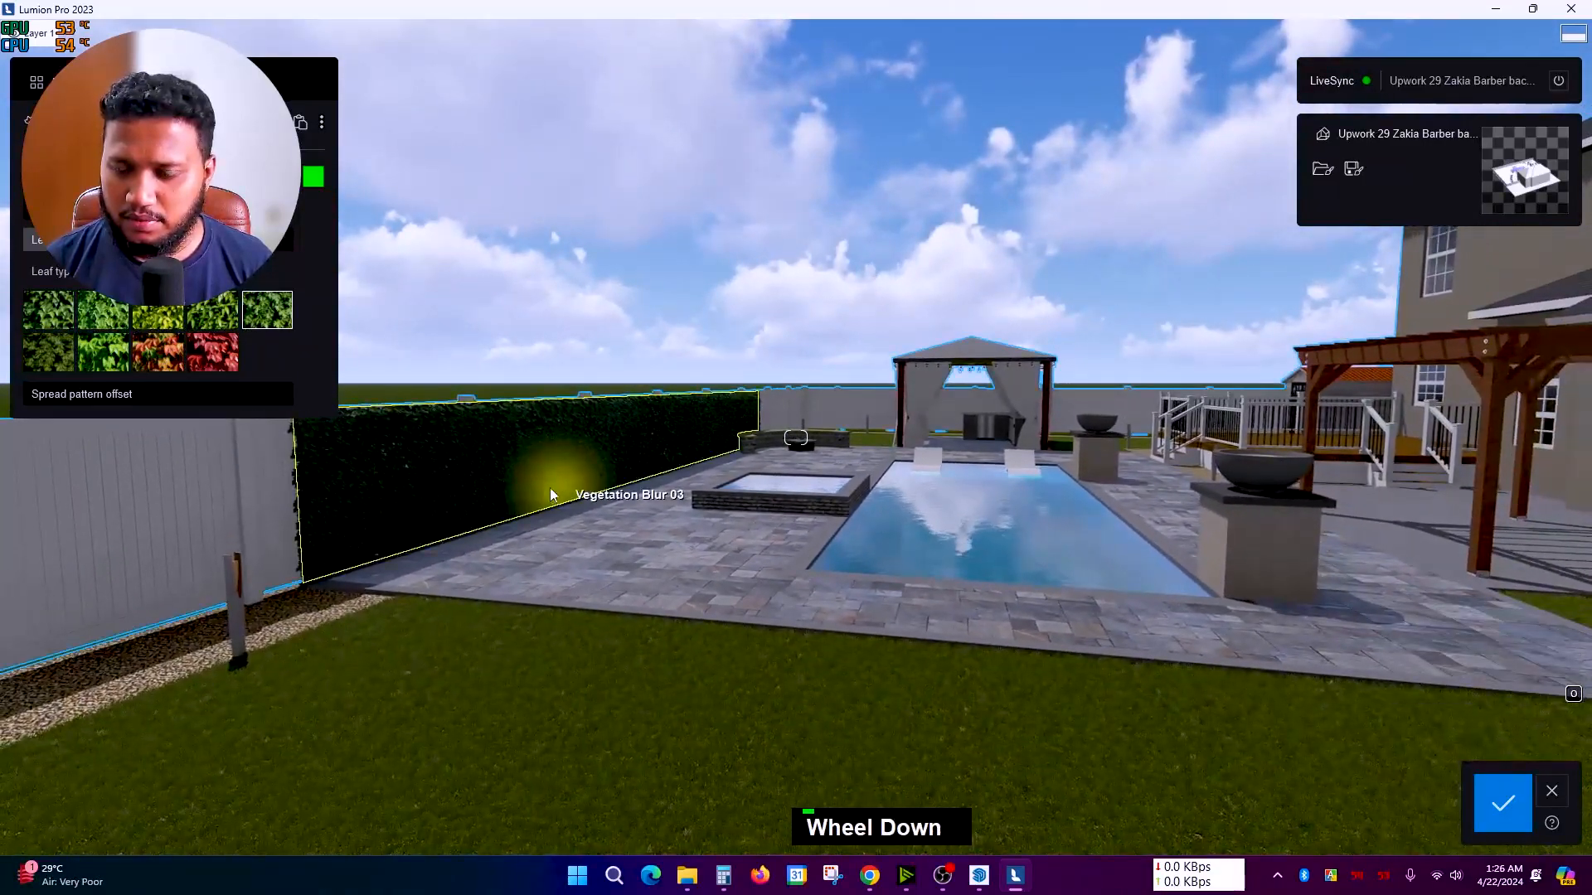
{"action": "right_click_drag", "start_coordinate": [509, 481], "coordinate": [509, 480]}
{"action": "scroll", "coordinate": [509, 487], "scroll_direction": "up", "scroll_amount": 3}
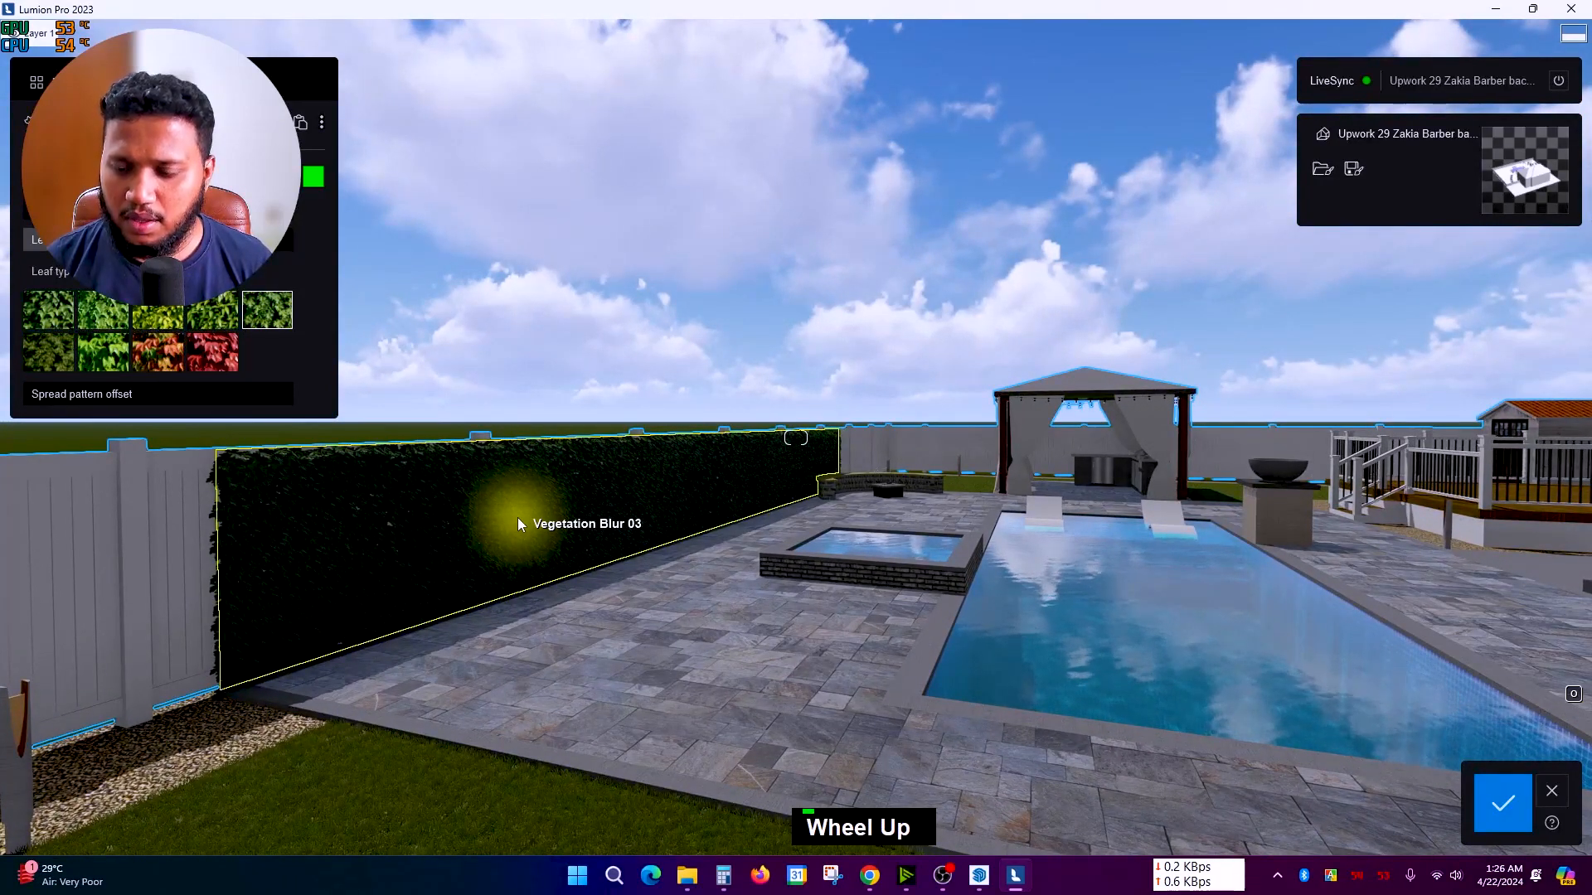
{"action": "right_click_drag", "start_coordinate": [517, 517], "coordinate": [511, 521]}
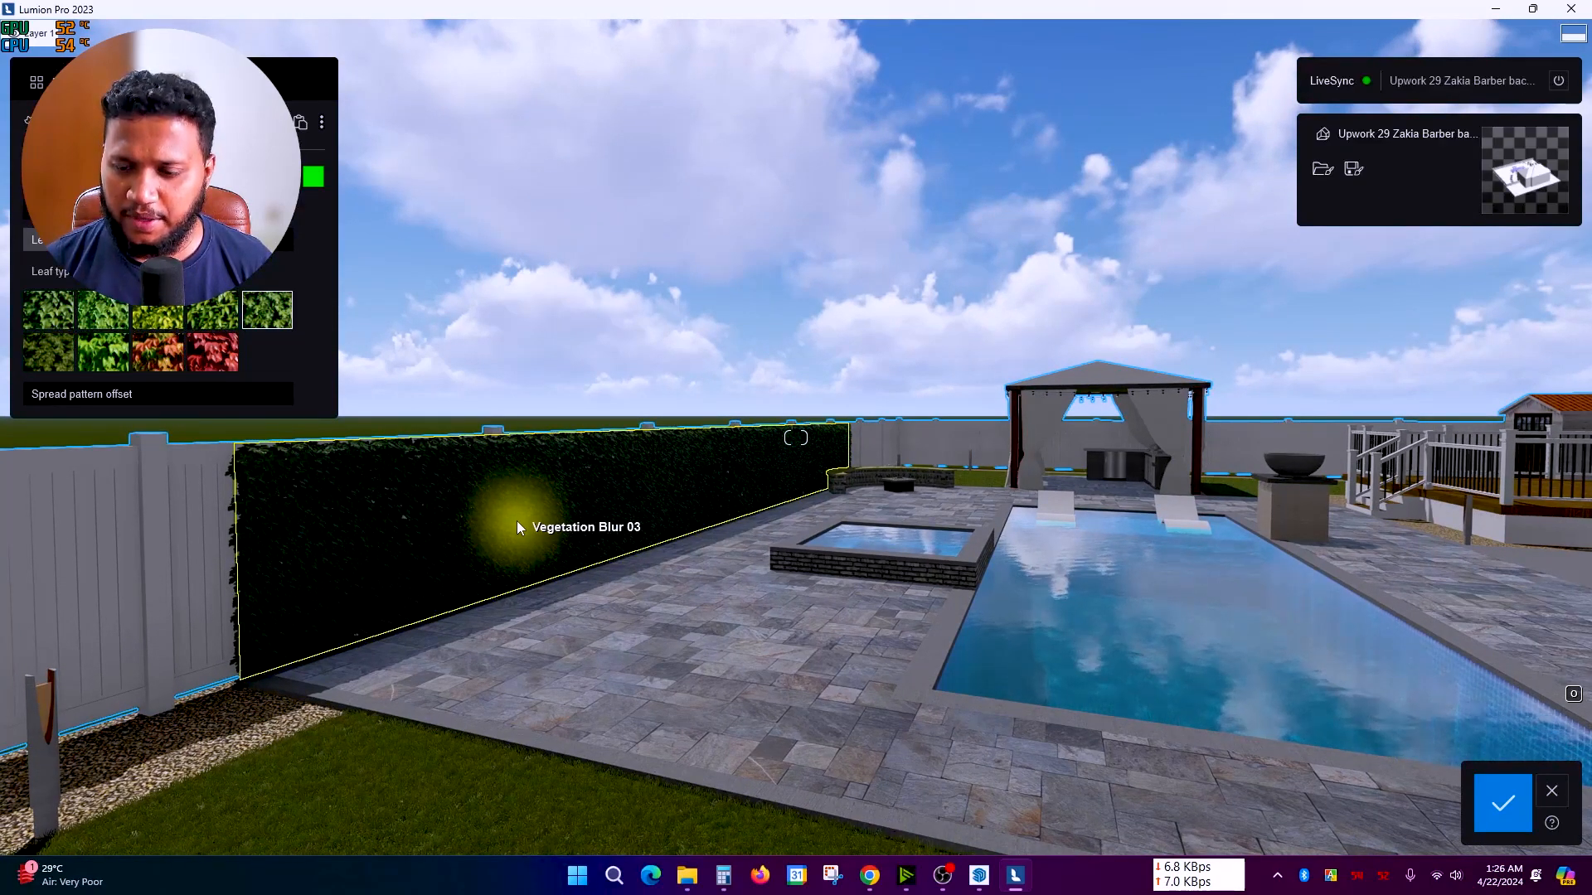
{"action": "key", "text": "a"}
{"action": "key", "text": "a"}
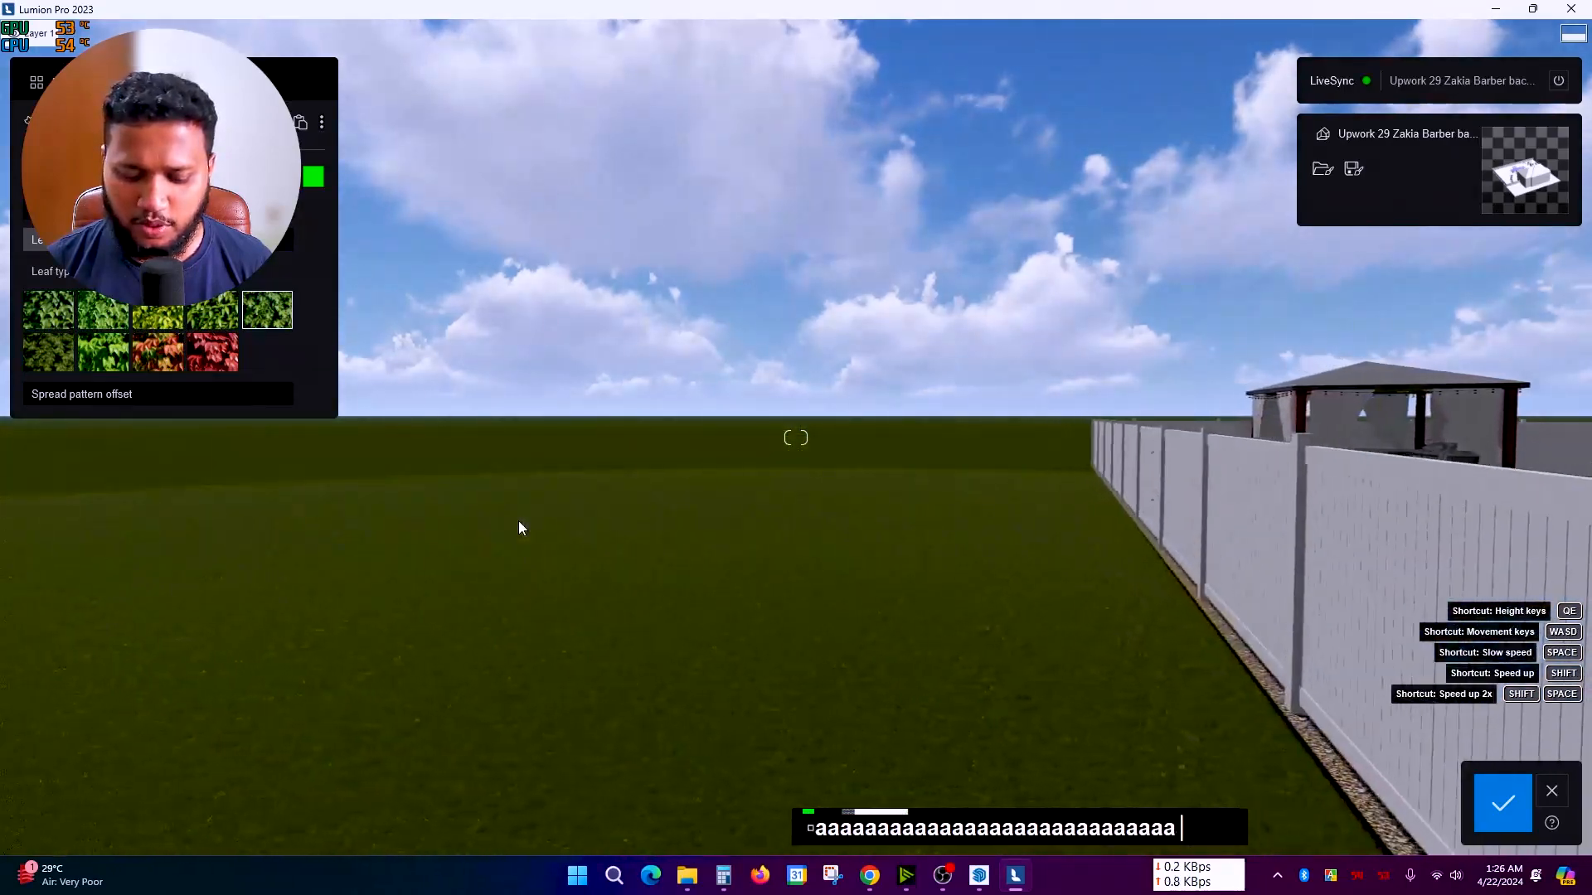
{"action": "key", "text": "d"}
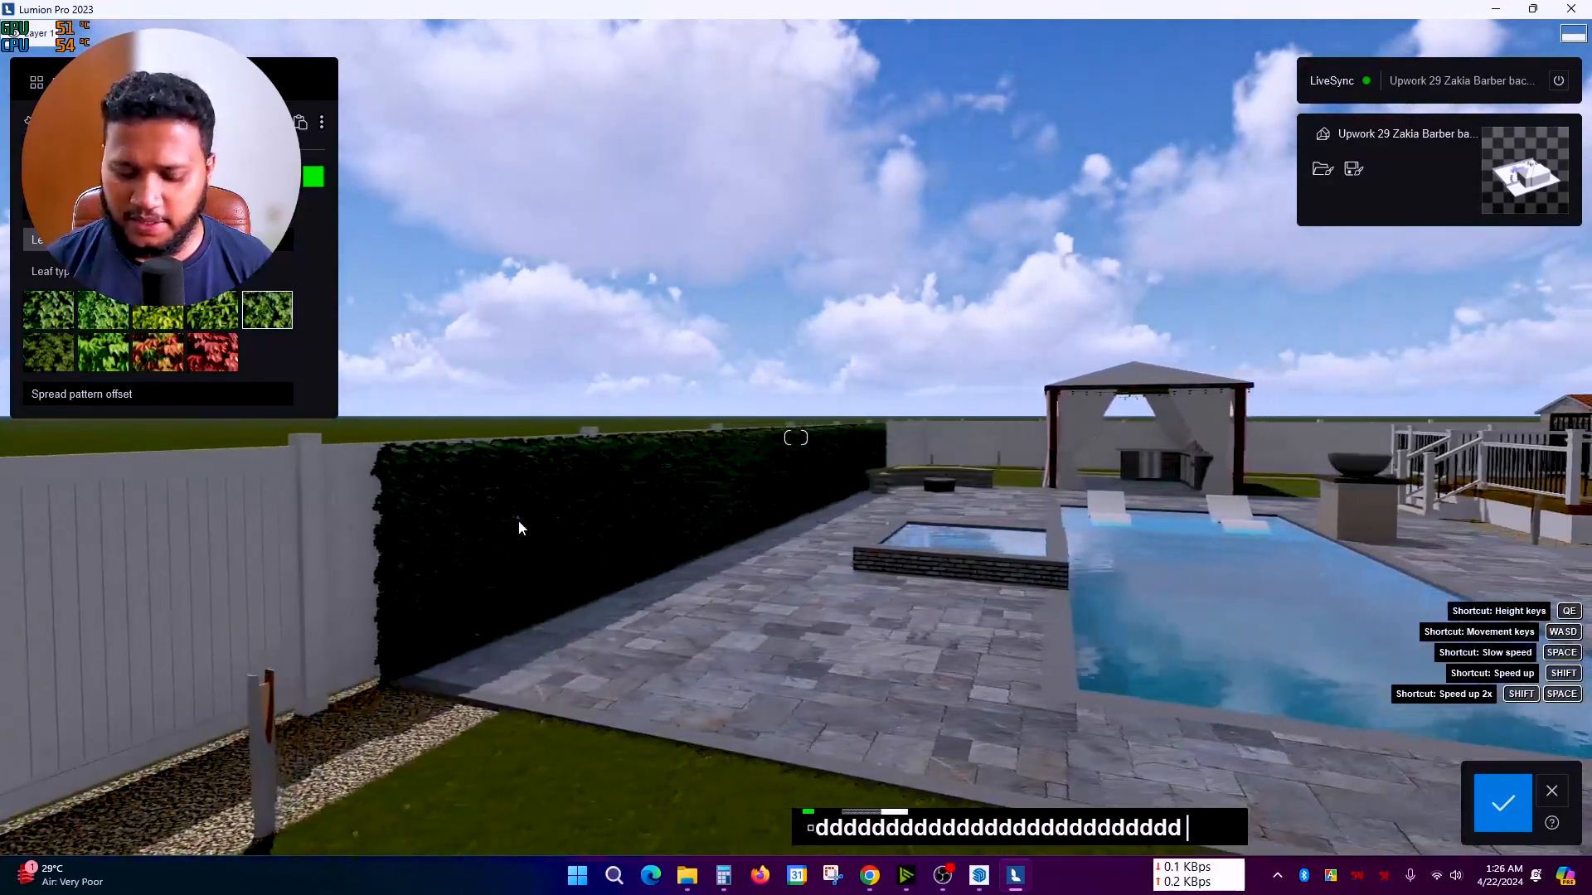
{"action": "key", "text": "s"}
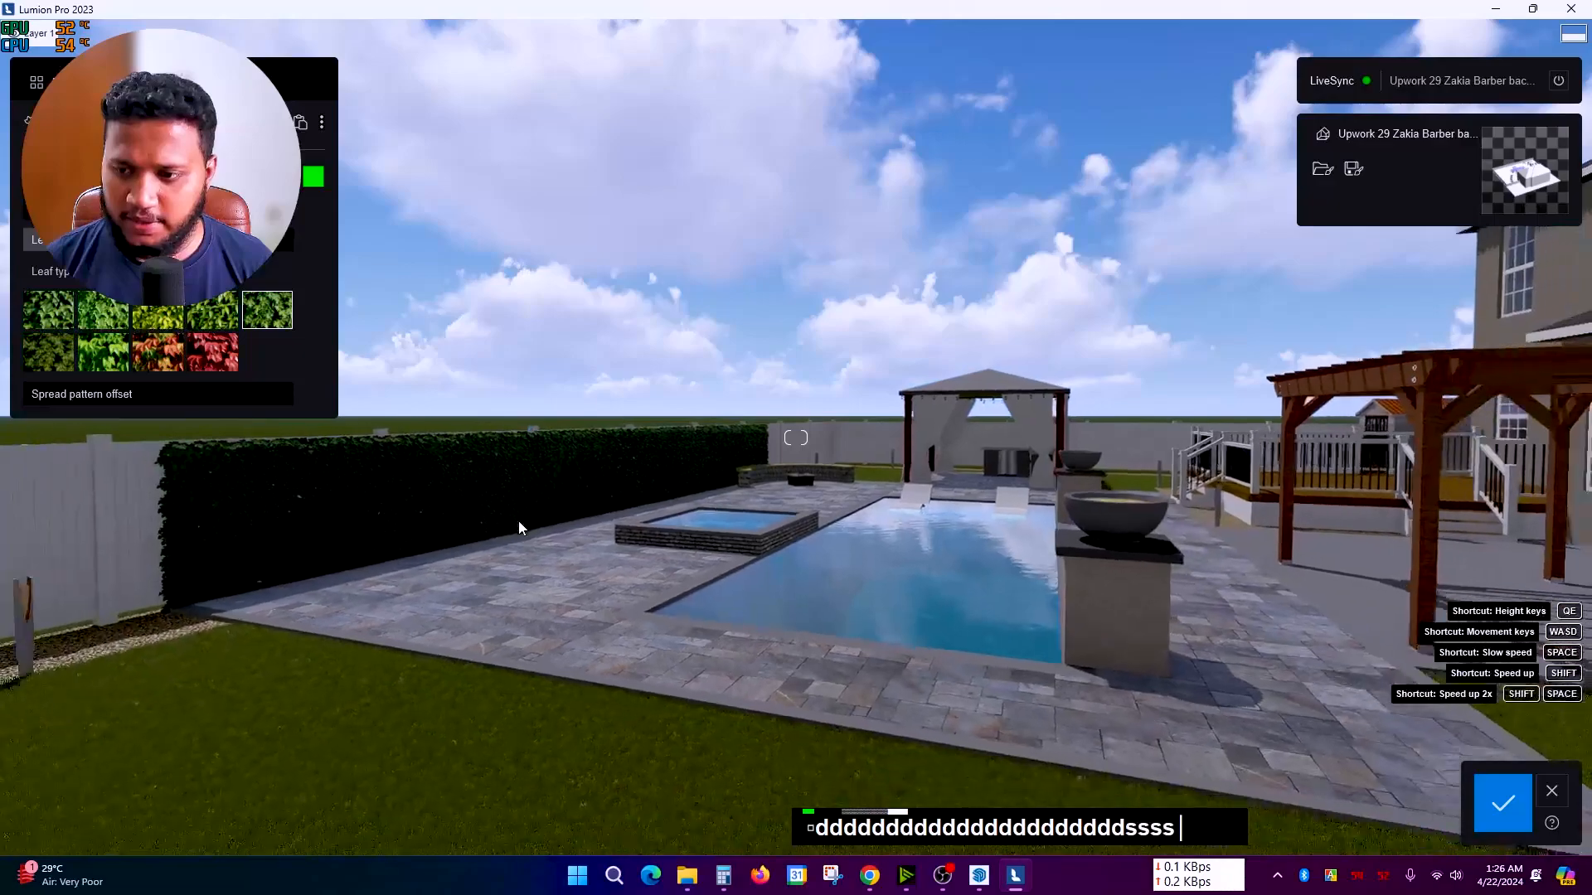
{"action": "key", "text": "s"}
{"action": "key", "text": "e"}
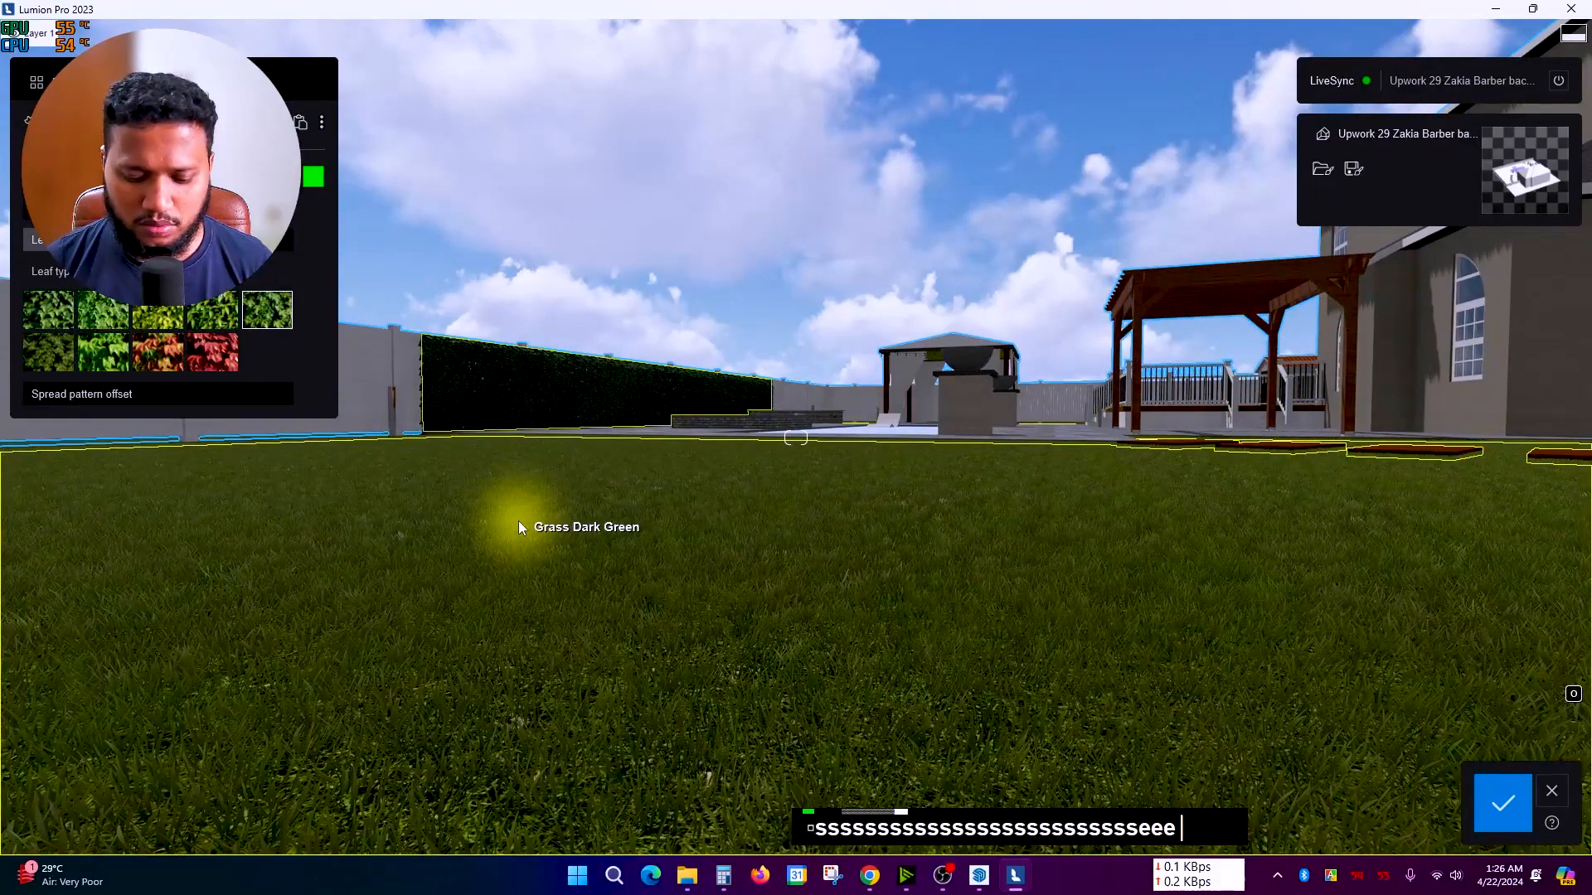
Step: Fly the camera up for an aerial view of the pool, then back over the lawn
{"action": "key", "text": "q"}
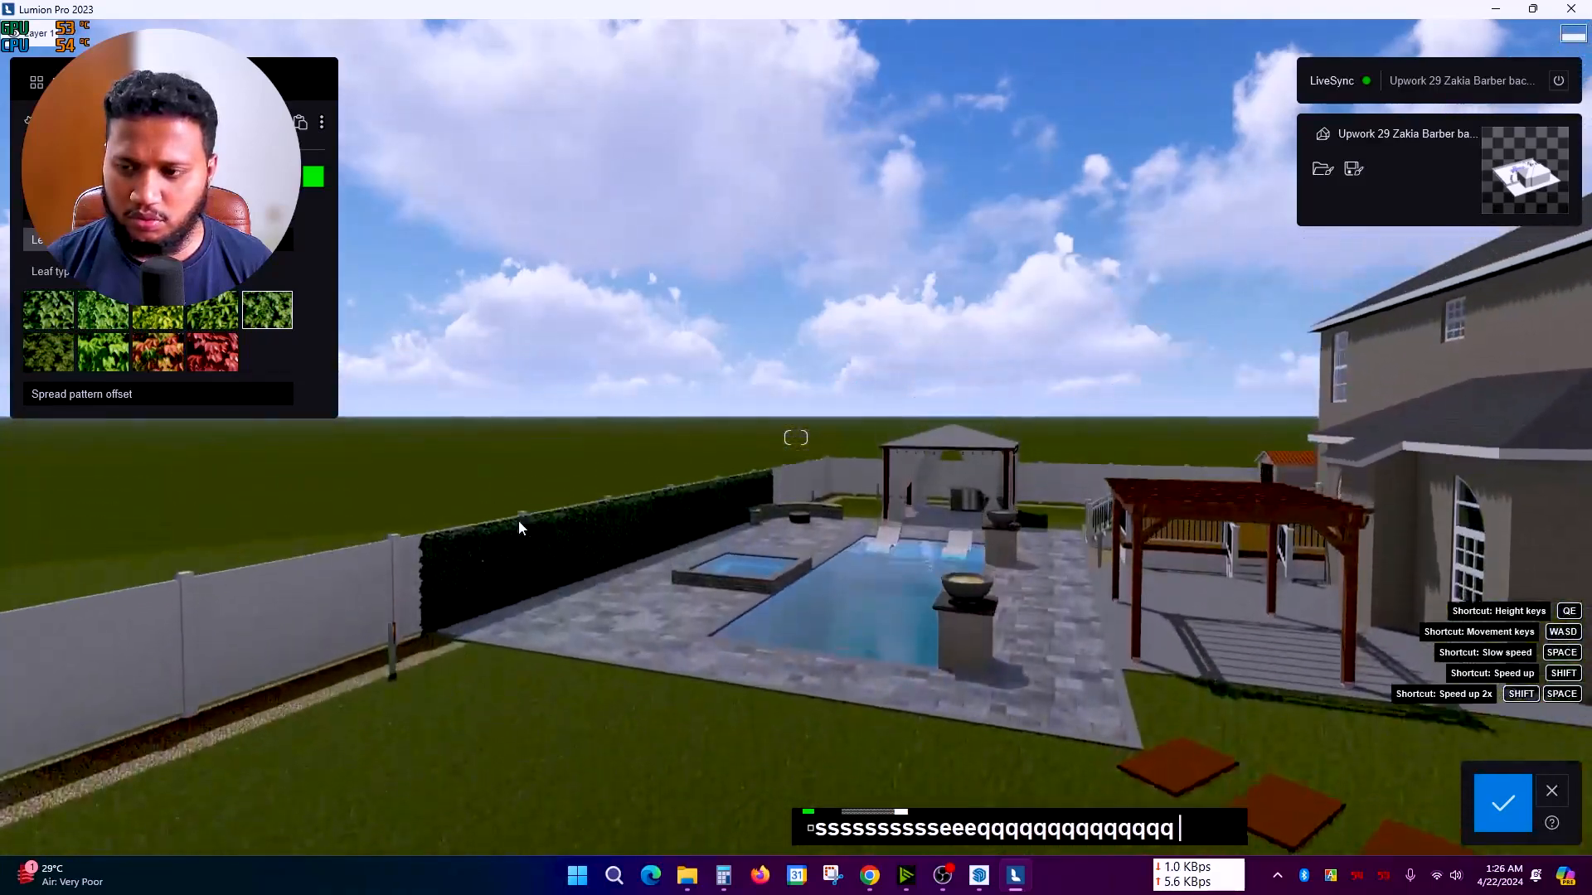
{"action": "key", "text": "q"}
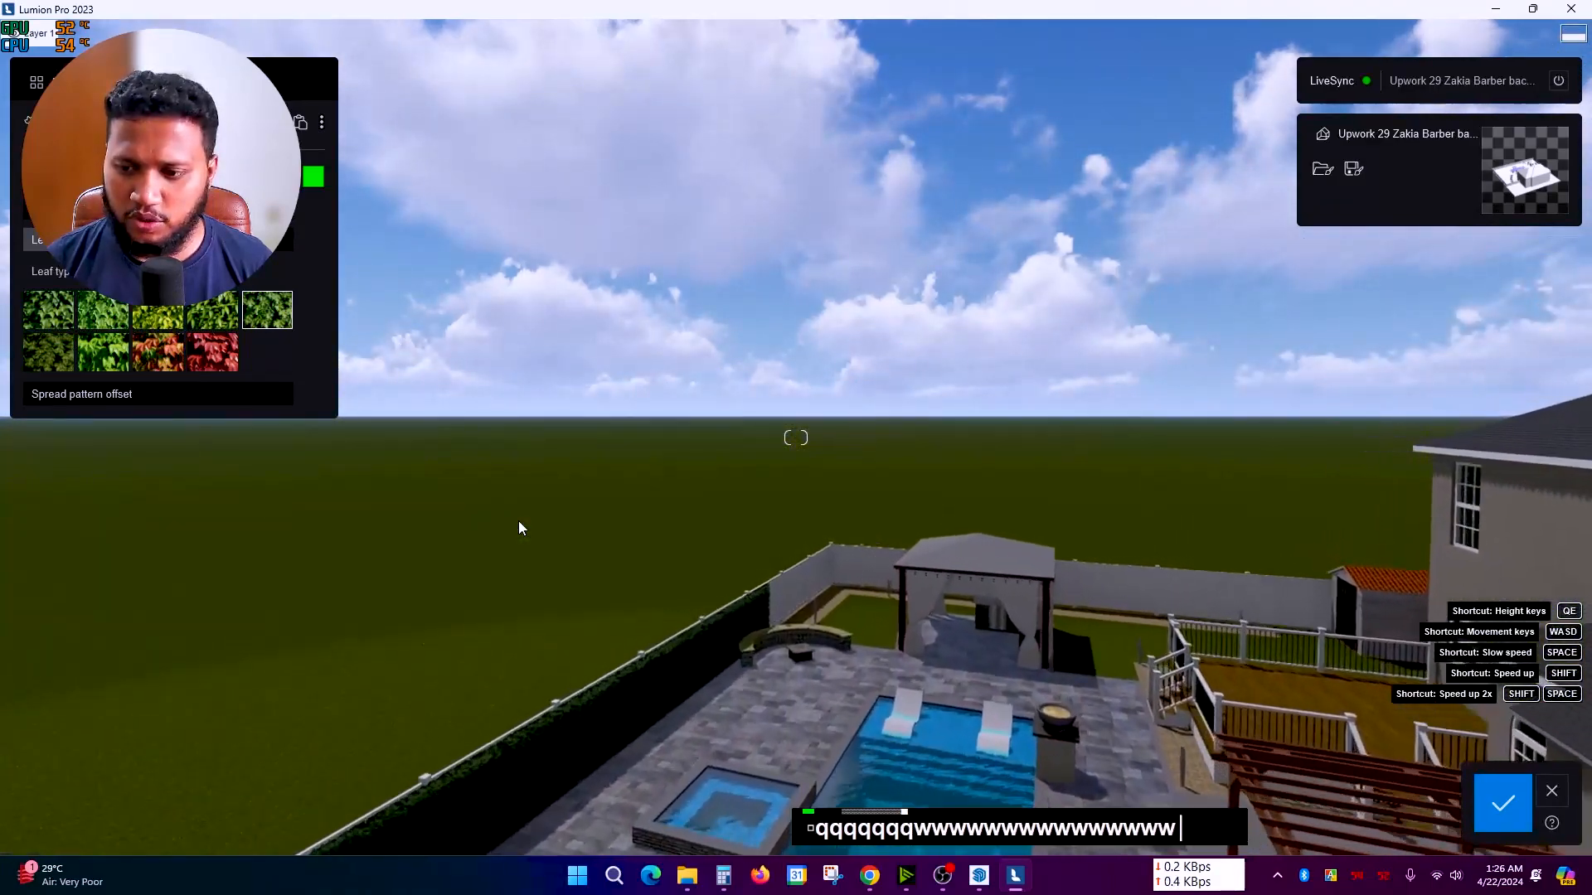
{"action": "key", "text": "w"}
{"action": "key", "text": "e"}
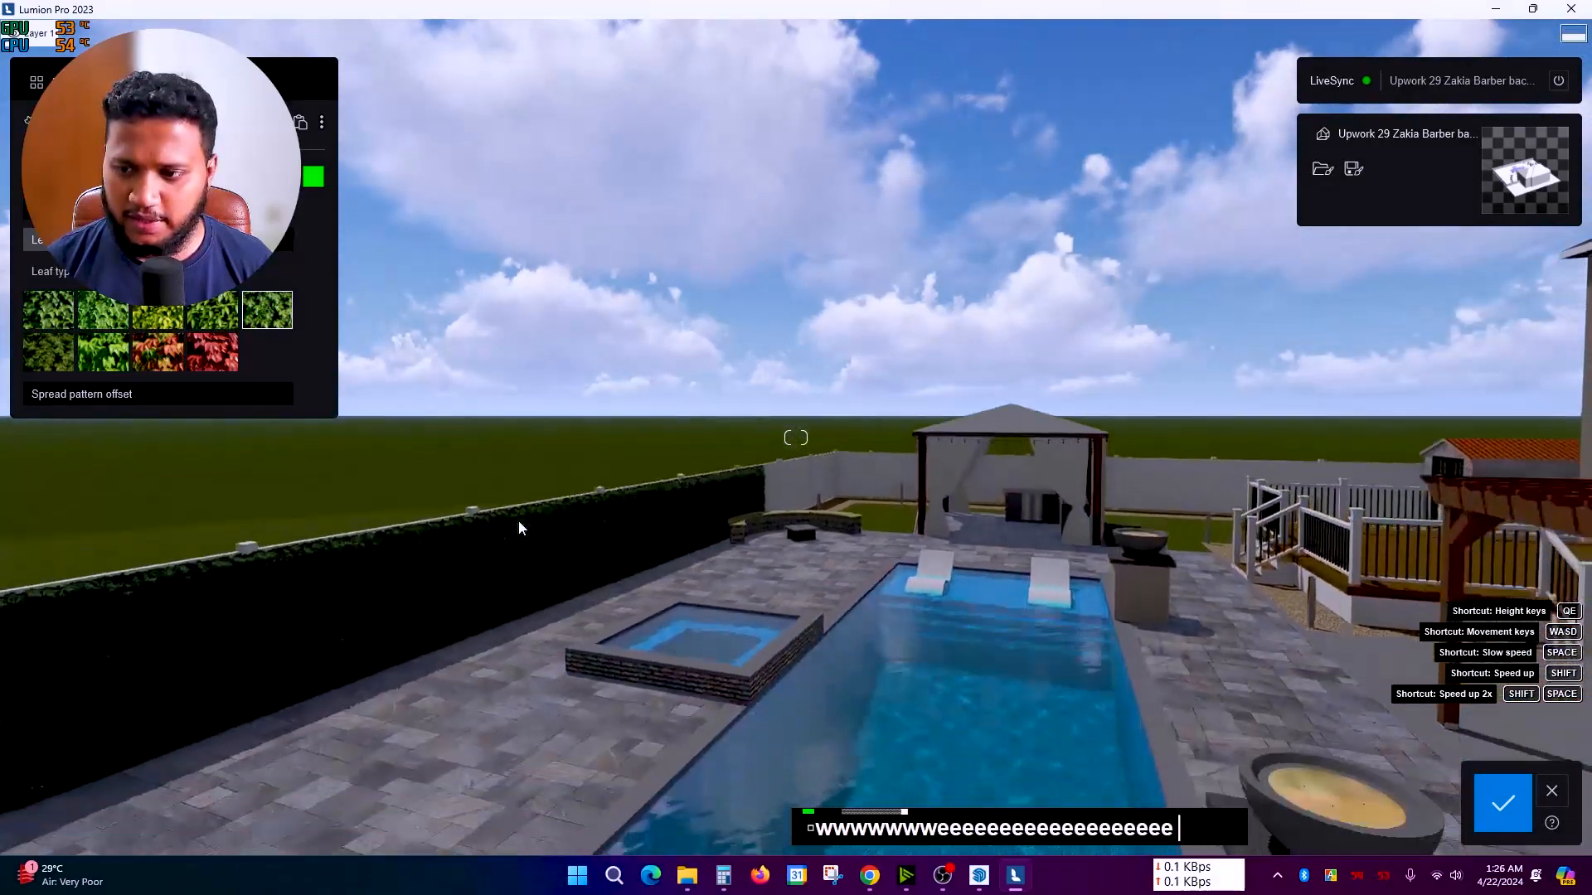
{"action": "key", "text": "e"}
{"action": "key", "text": "w"}
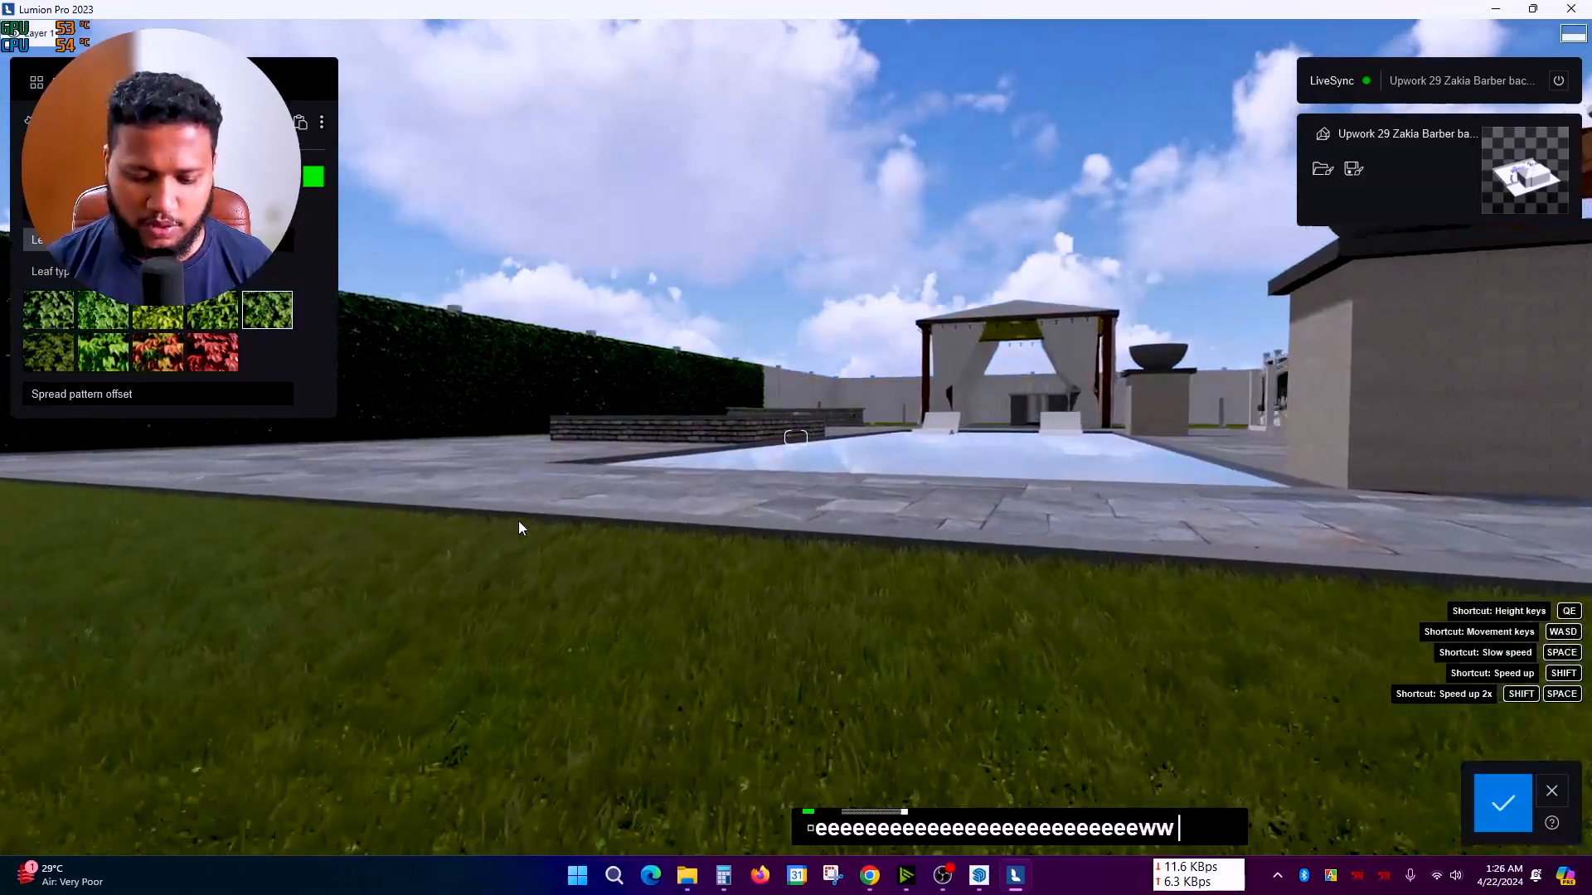
{"action": "key", "text": "w"}
{"action": "key", "text": "s"}
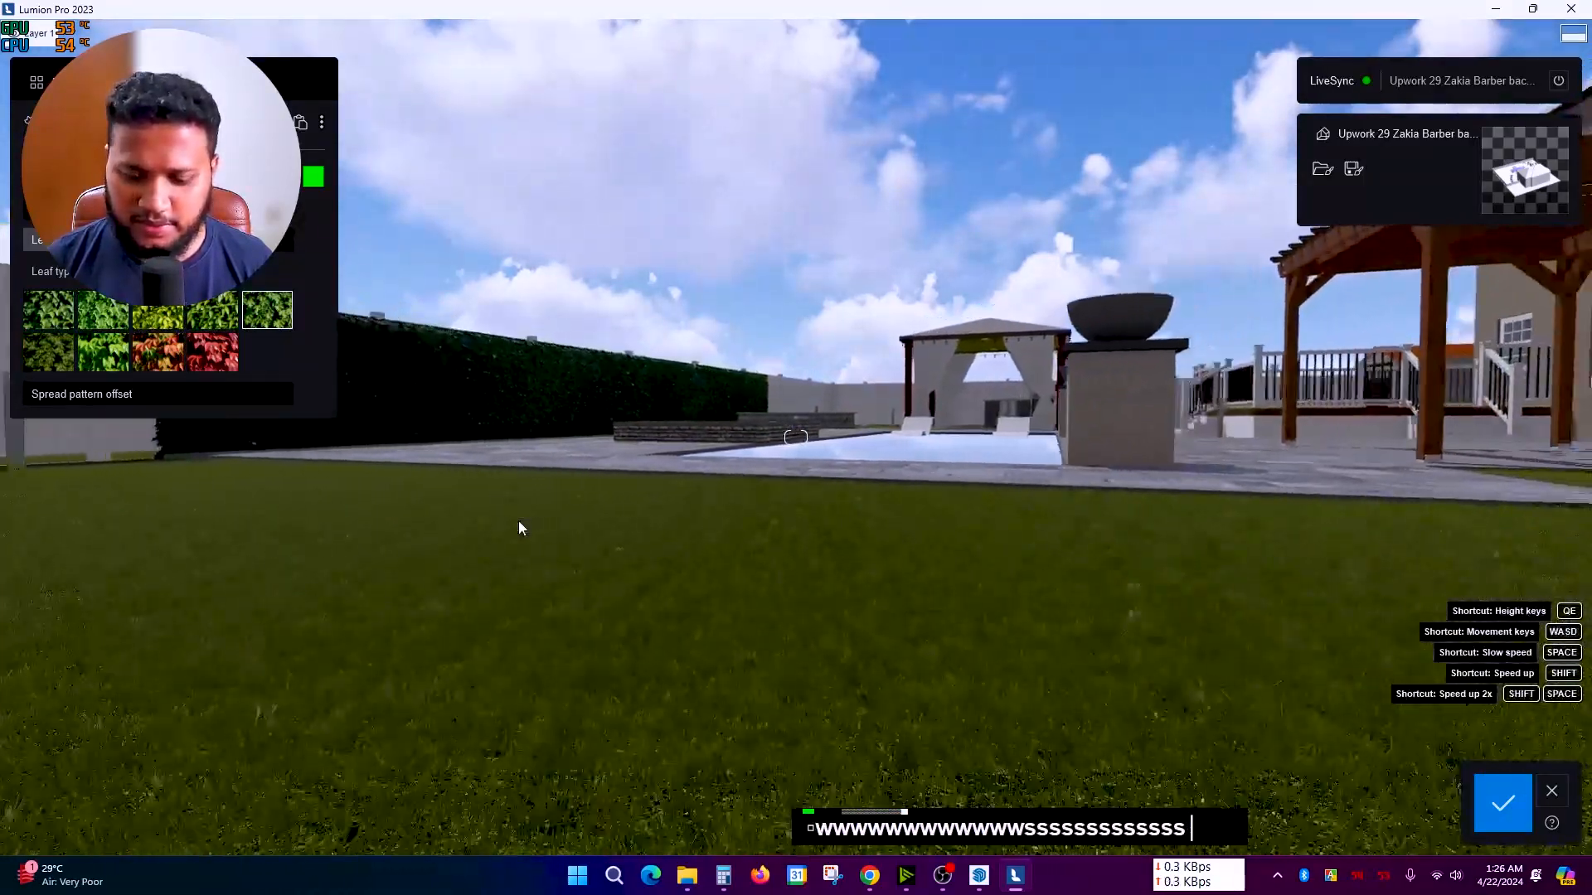
{"action": "key", "text": "s"}
{"action": "key", "text": "e"}
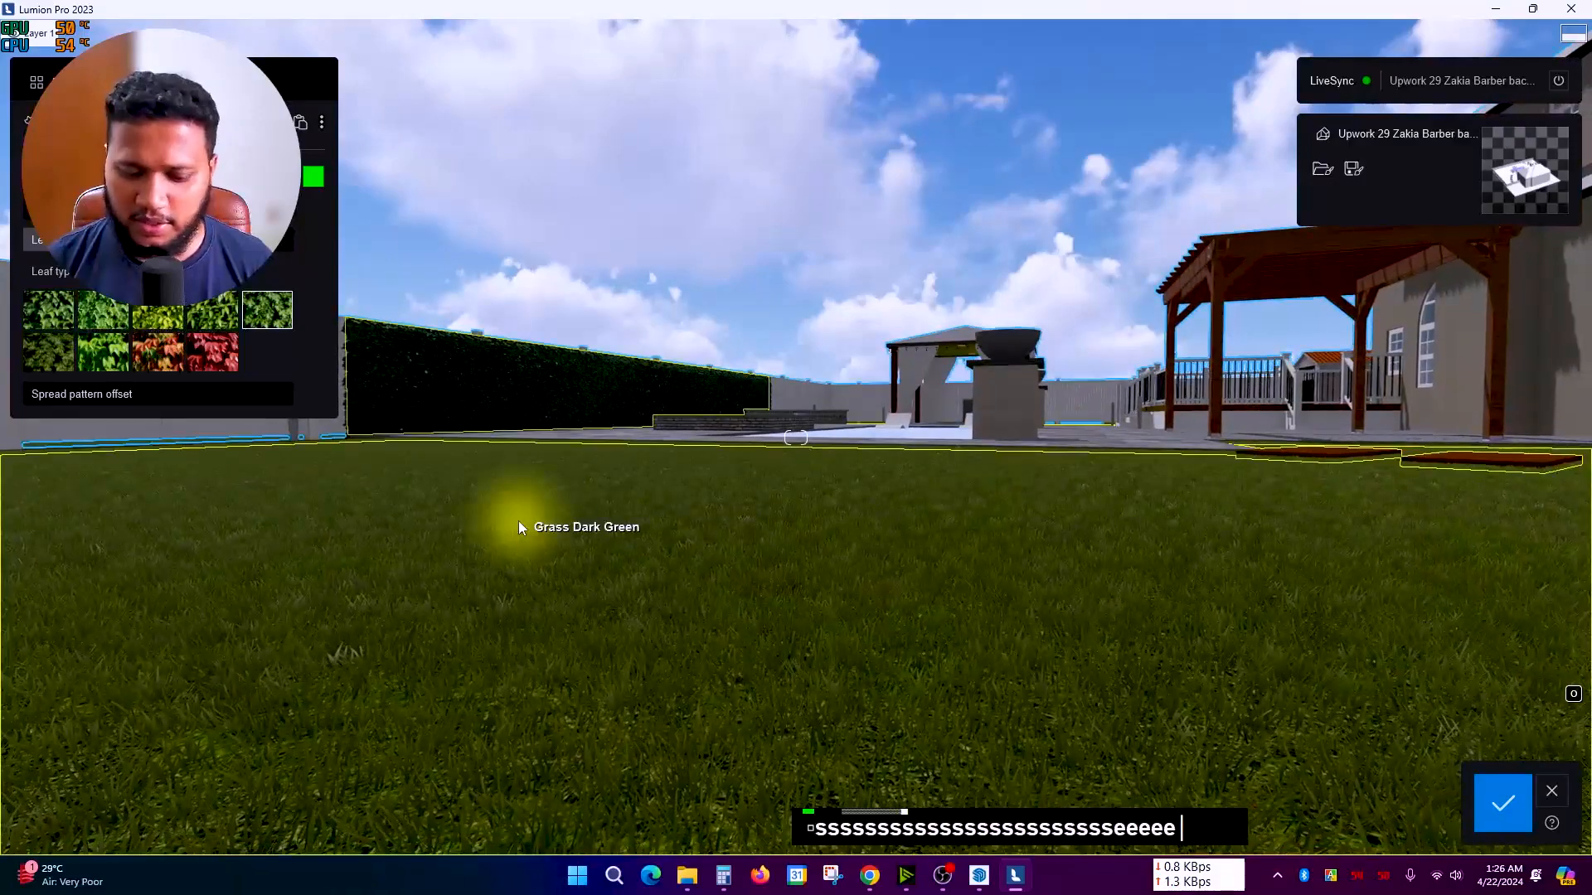
{"action": "key", "text": "q"}
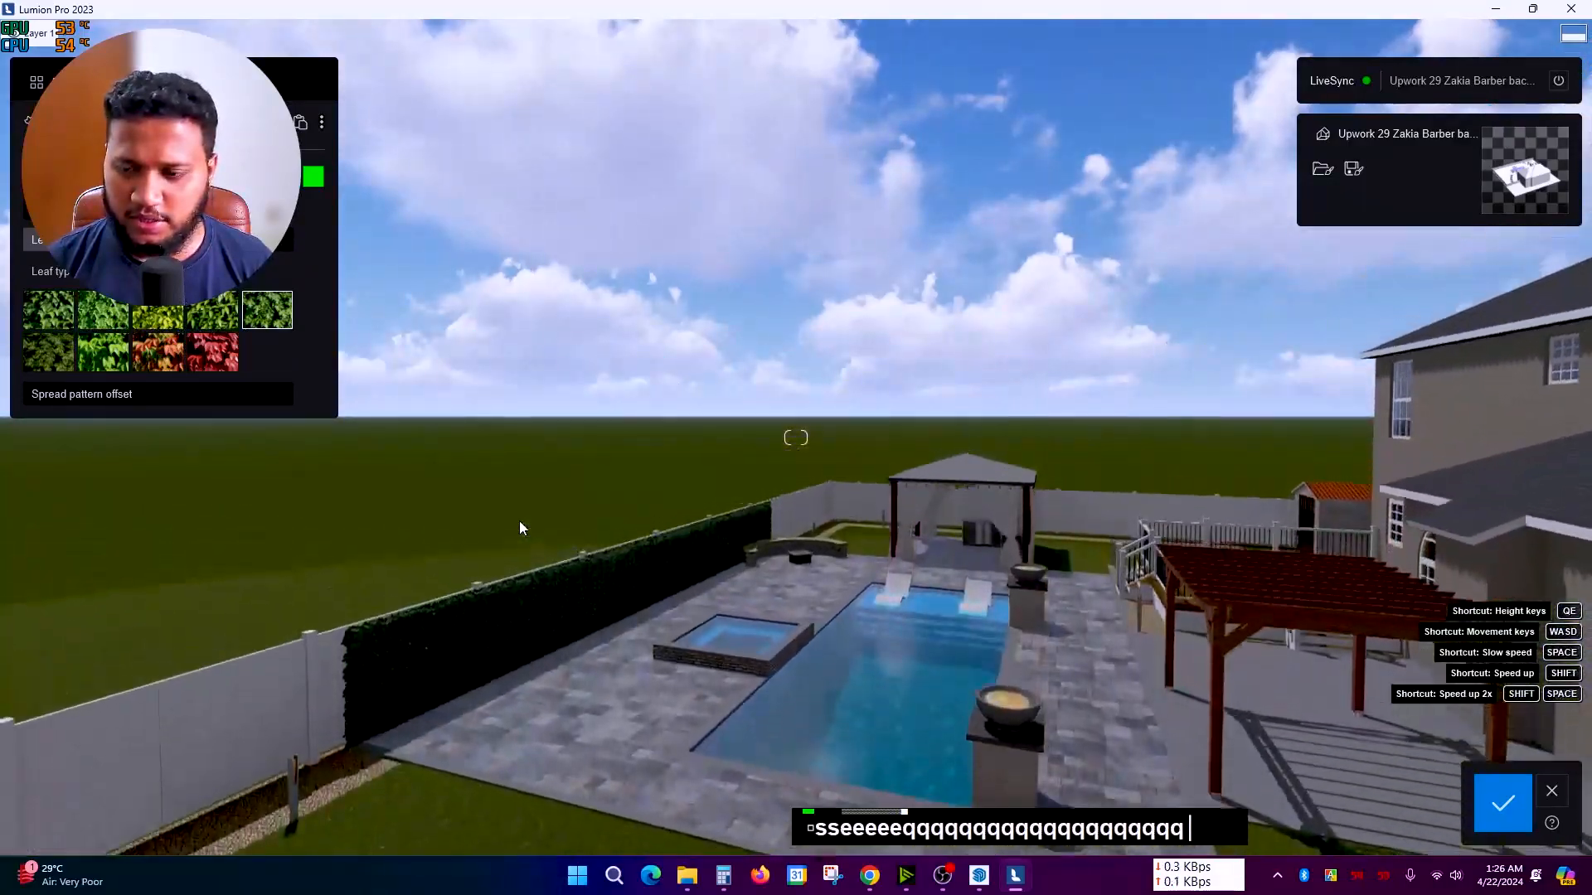
Step: Move up close to the fence and select the hedge's ivy material
{"action": "right_click", "coordinate": [519, 528]}
{"action": "right_click_drag", "start_coordinate": [519, 528], "coordinate": [520, 581]}
{"action": "scroll", "coordinate": [520, 584], "scroll_direction": "up", "scroll_amount": 5}
{"action": "key", "text": "a"}
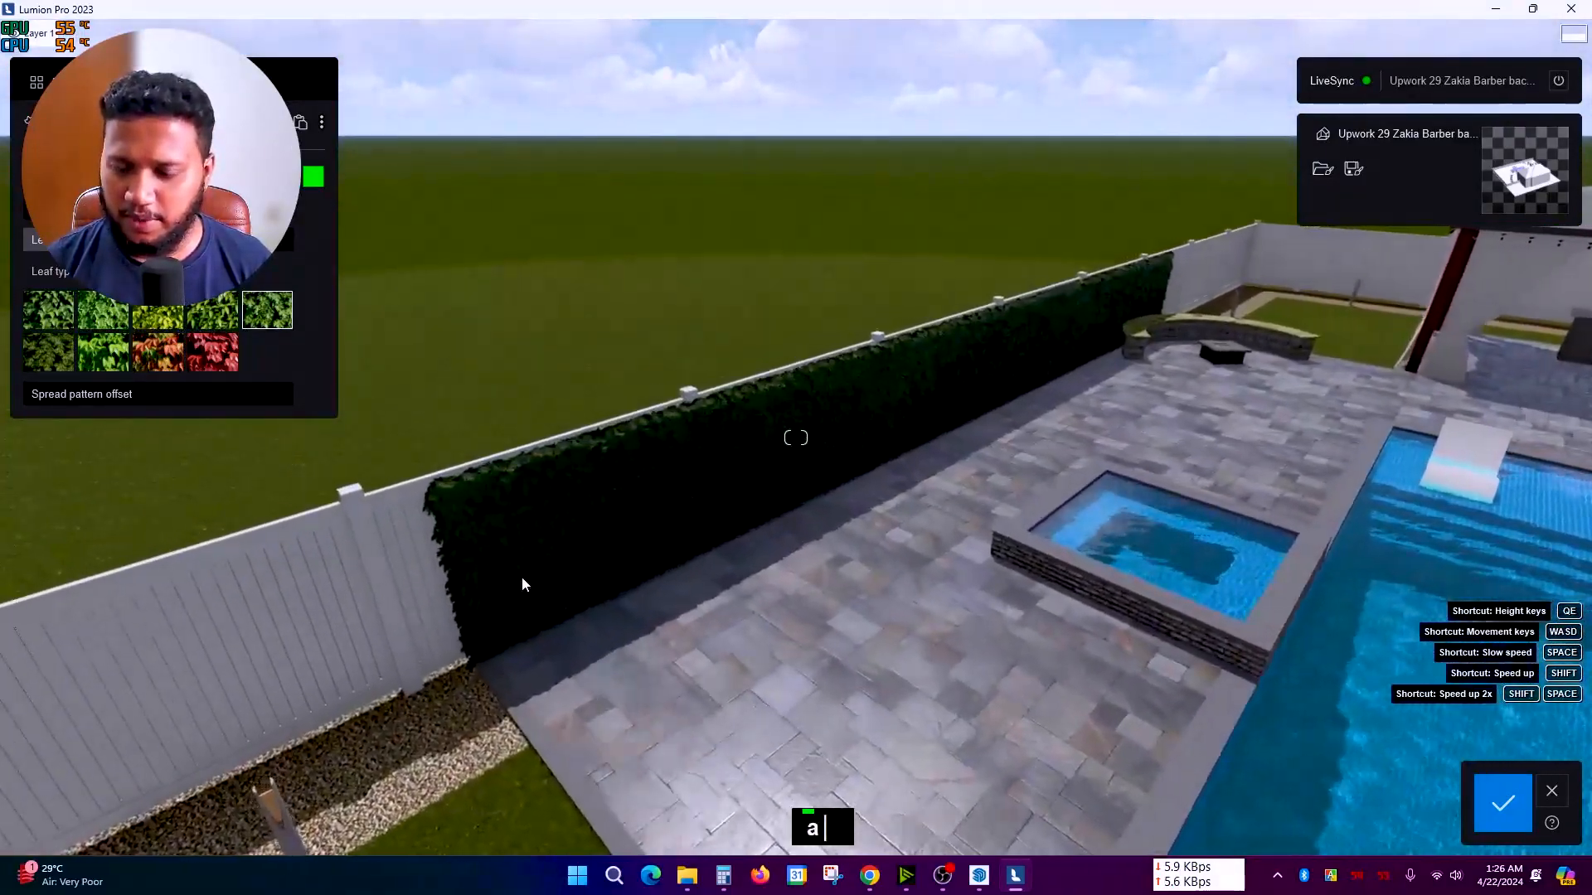
{"action": "scroll", "coordinate": [521, 586], "scroll_direction": "up", "scroll_amount": 3}
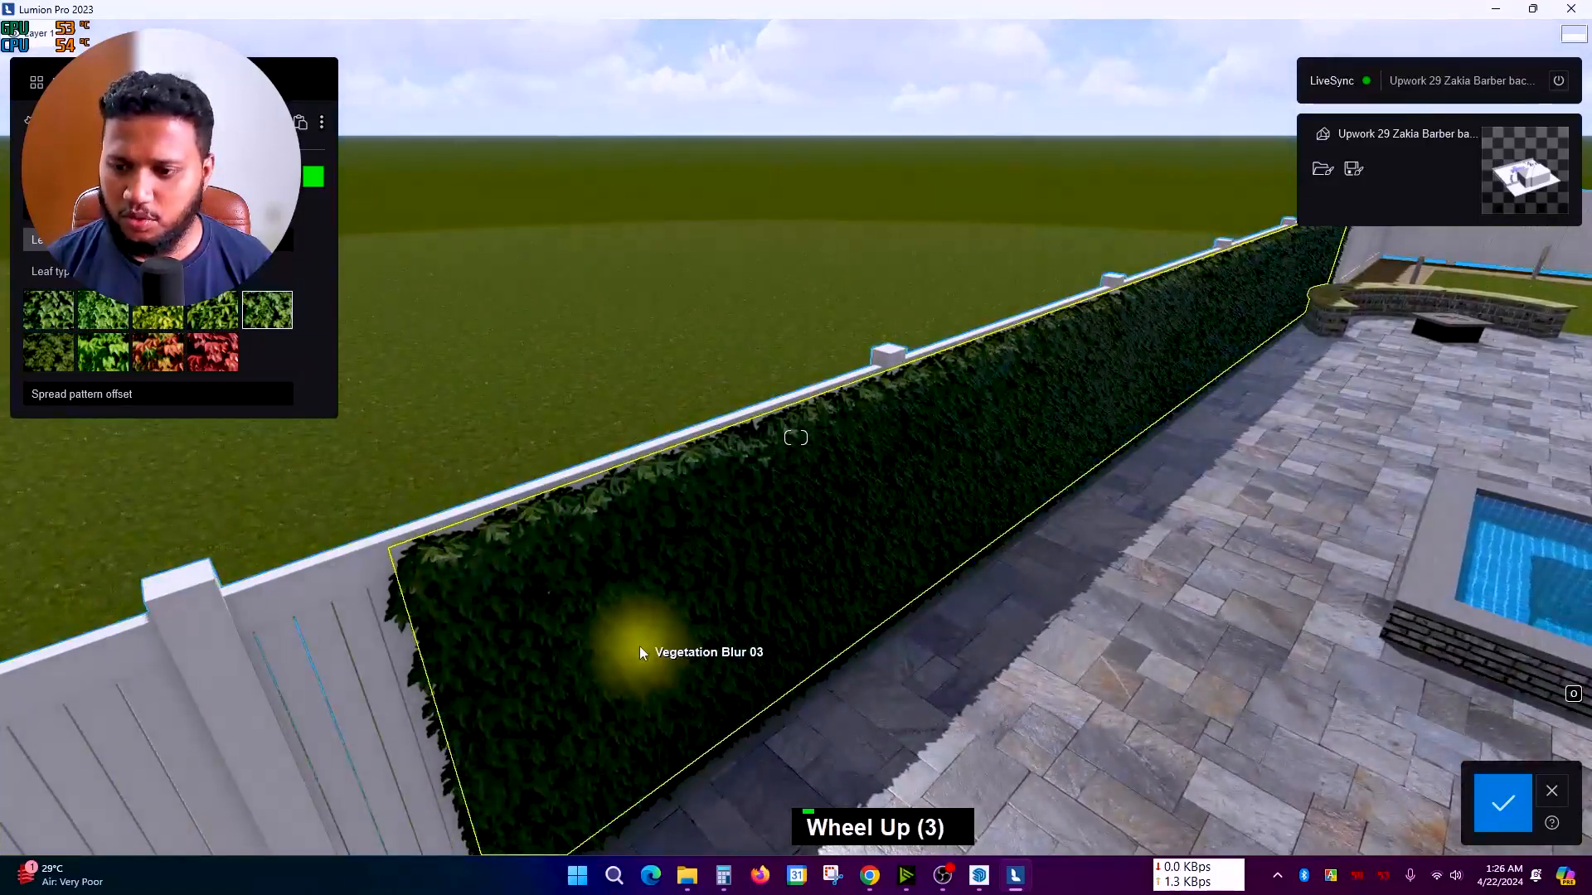
{"action": "scroll", "coordinate": [643, 655], "scroll_direction": "up", "scroll_amount": 2}
{"action": "right_click_drag", "start_coordinate": [647, 650], "coordinate": [913, 525]}
{"action": "key", "text": "a"}
{"action": "double_click", "coordinate": [912, 524]}
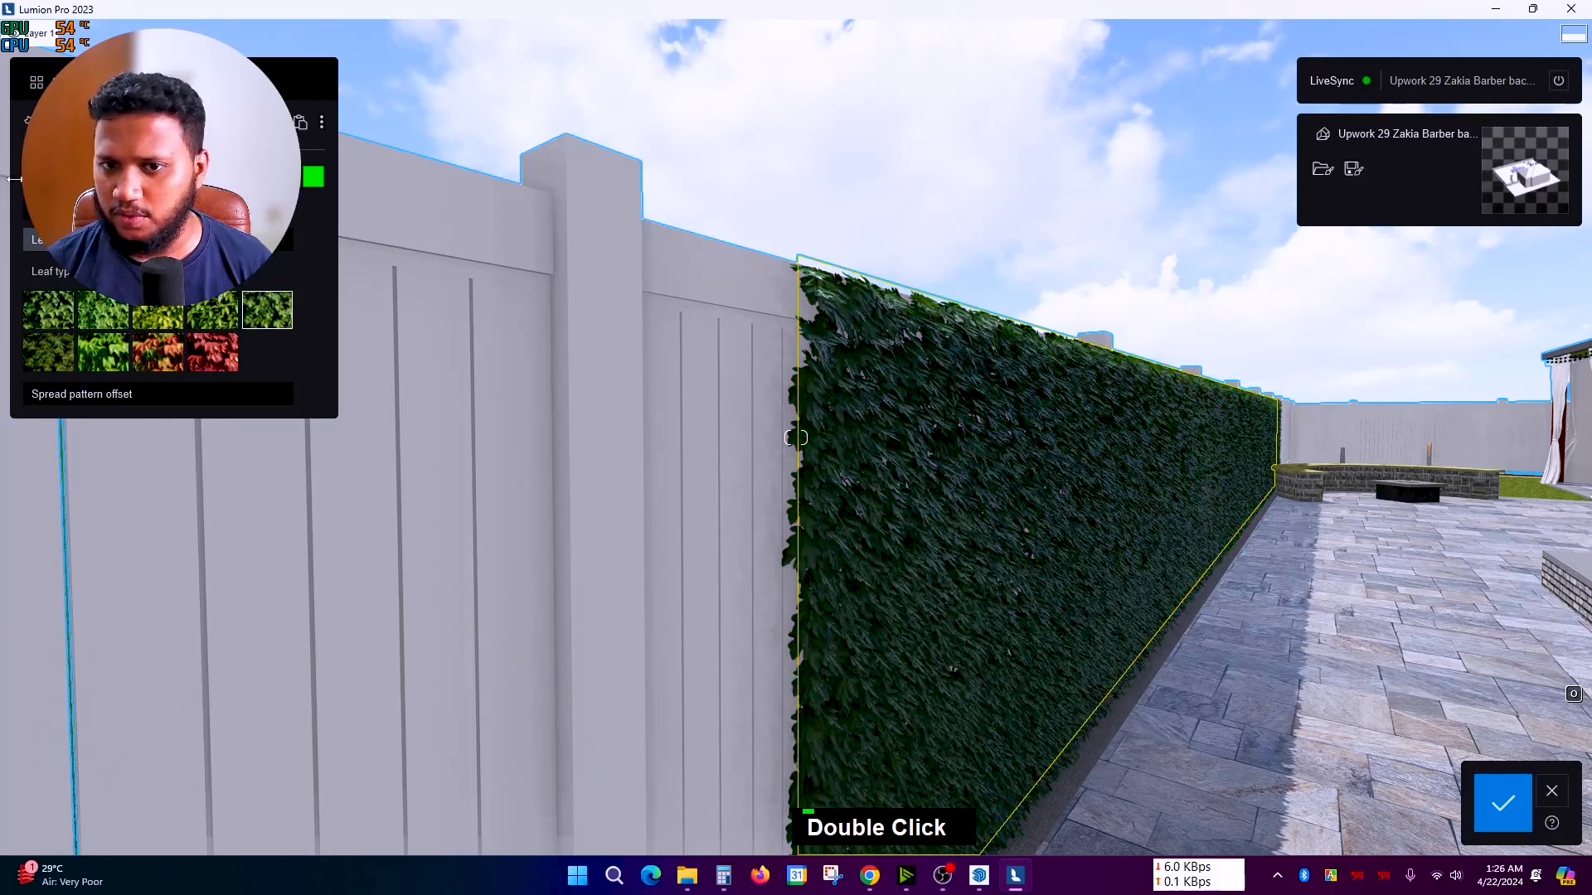
Step: Accept the hedge's ivy leaf material changes
{"action": "right_click_drag", "start_coordinate": [497, 432], "coordinate": [1072, 690]}
{"action": "scroll", "coordinate": [516, 546], "scroll_direction": "down", "scroll_amount": 5}
{"action": "key", "text": "d"}
{"action": "key", "text": "d"}
{"action": "left_click", "coordinate": [1486, 825]}
Step: Navigate the camera over to look down on the wooden deck and pergola
{"action": "right_click_drag", "start_coordinate": [1227, 594], "coordinate": [1194, 680]}
{"action": "key", "text": "a"}
{"action": "key", "text": "q"}
{"action": "right_click_drag", "start_coordinate": [1192, 617], "coordinate": [1133, 604]}
{"action": "scroll", "coordinate": [1133, 603], "scroll_direction": "up", "scroll_amount": 2}
{"action": "key", "text": "q"}
{"action": "key", "text": "q"}
{"action": "key", "text": "q"}
{"action": "scroll", "coordinate": [883, 607], "scroll_direction": "up", "scroll_amount": 2}
{"action": "right_click_drag", "start_coordinate": [838, 481], "coordinate": [793, 509]}
{"action": "key", "text": "q"}
{"action": "key", "text": "q"}
{"action": "key", "text": "q"}
{"action": "key", "text": "q"}
{"action": "key", "text": "q"}
{"action": "scroll", "coordinate": [738, 471], "scroll_direction": "down", "scroll_amount": 1}
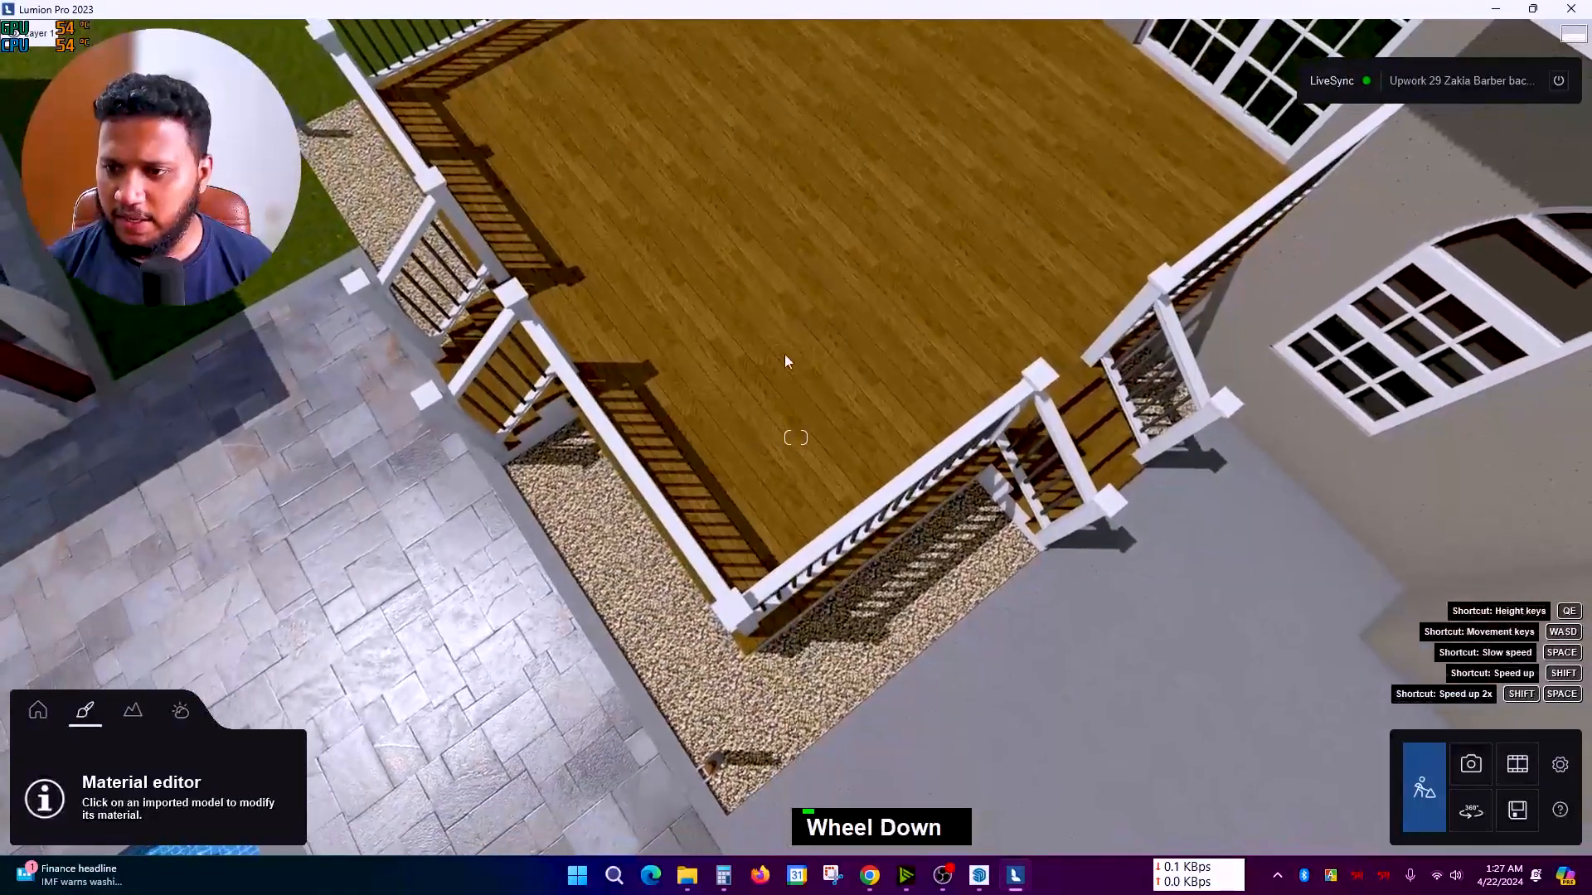
Step: Give the deck floor the Polii Wood Planks 22 2048 material from Wood > Planks
{"action": "double_click", "coordinate": [787, 355]}
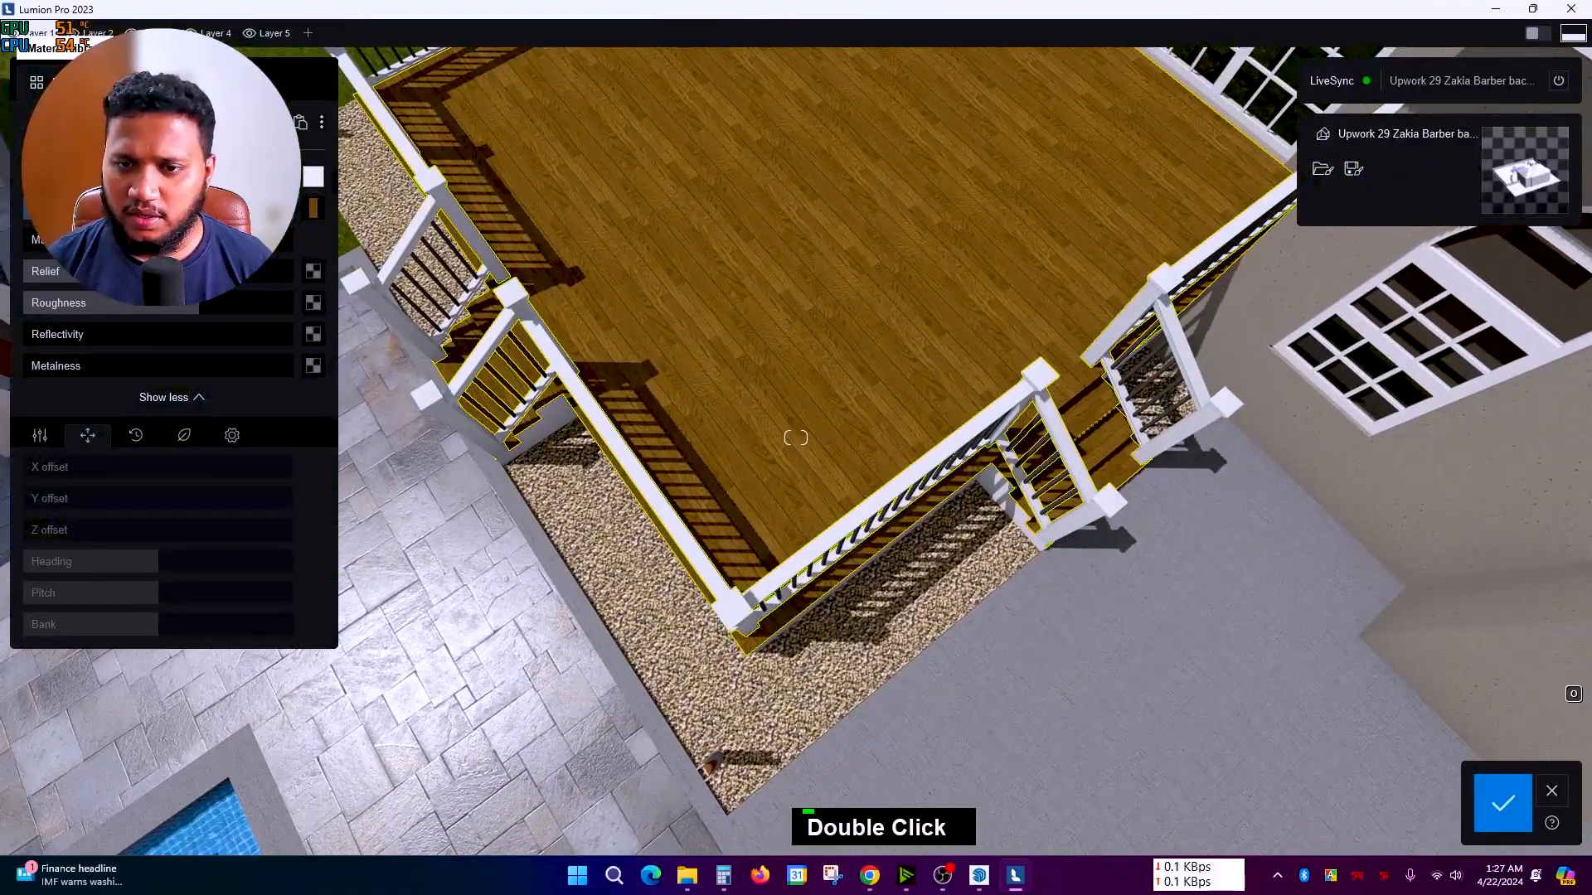
{"action": "left_click", "coordinate": [183, 179]}
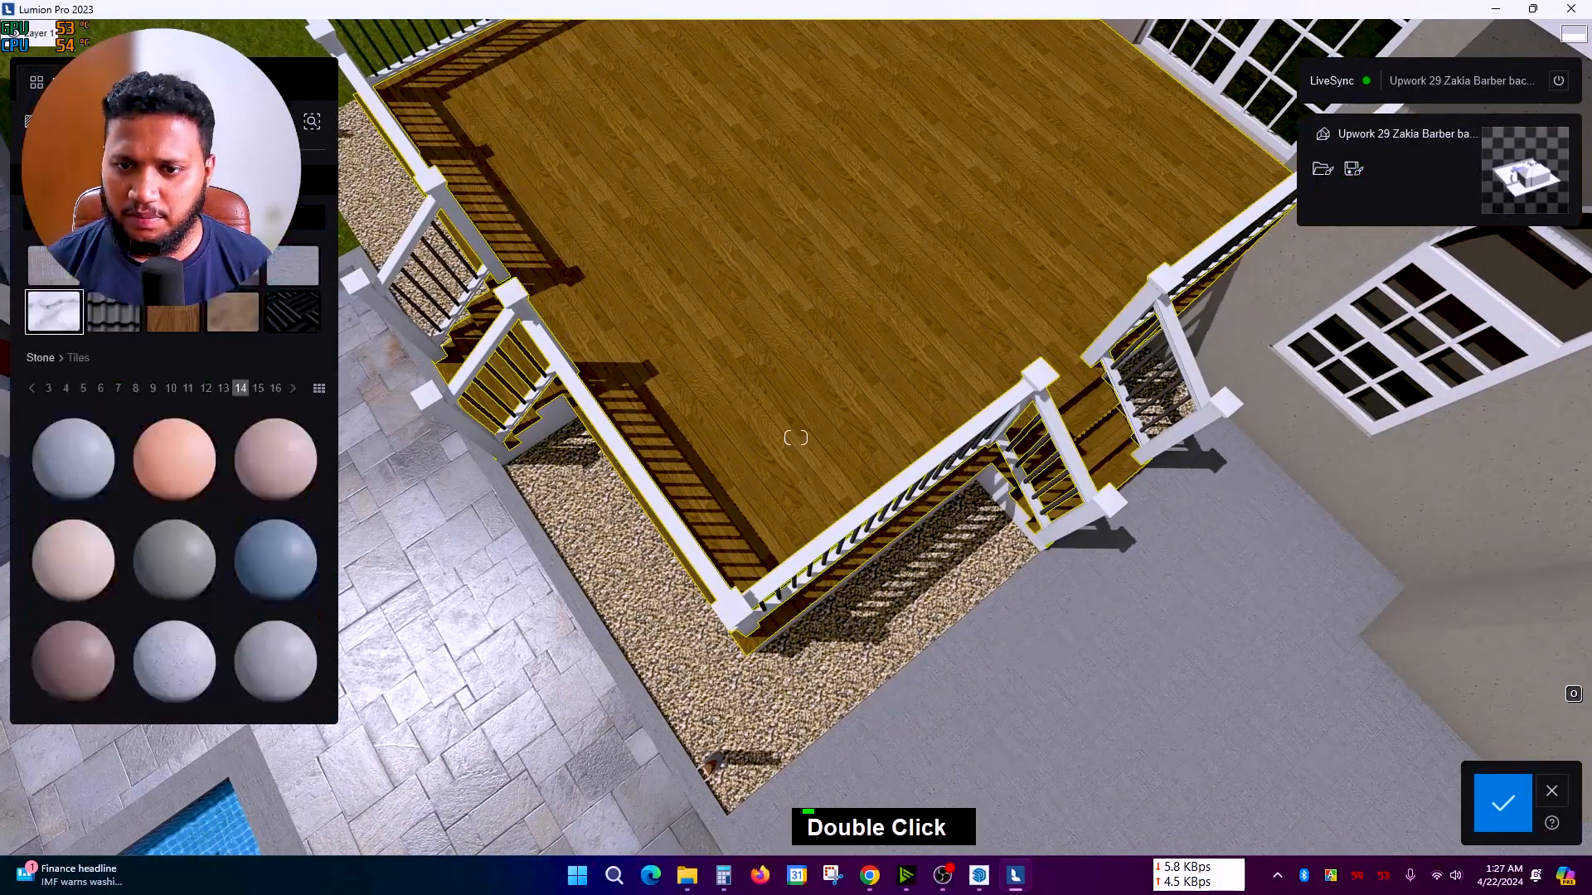
{"action": "left_click", "coordinate": [177, 320]}
{"action": "left_click", "coordinate": [63, 572]}
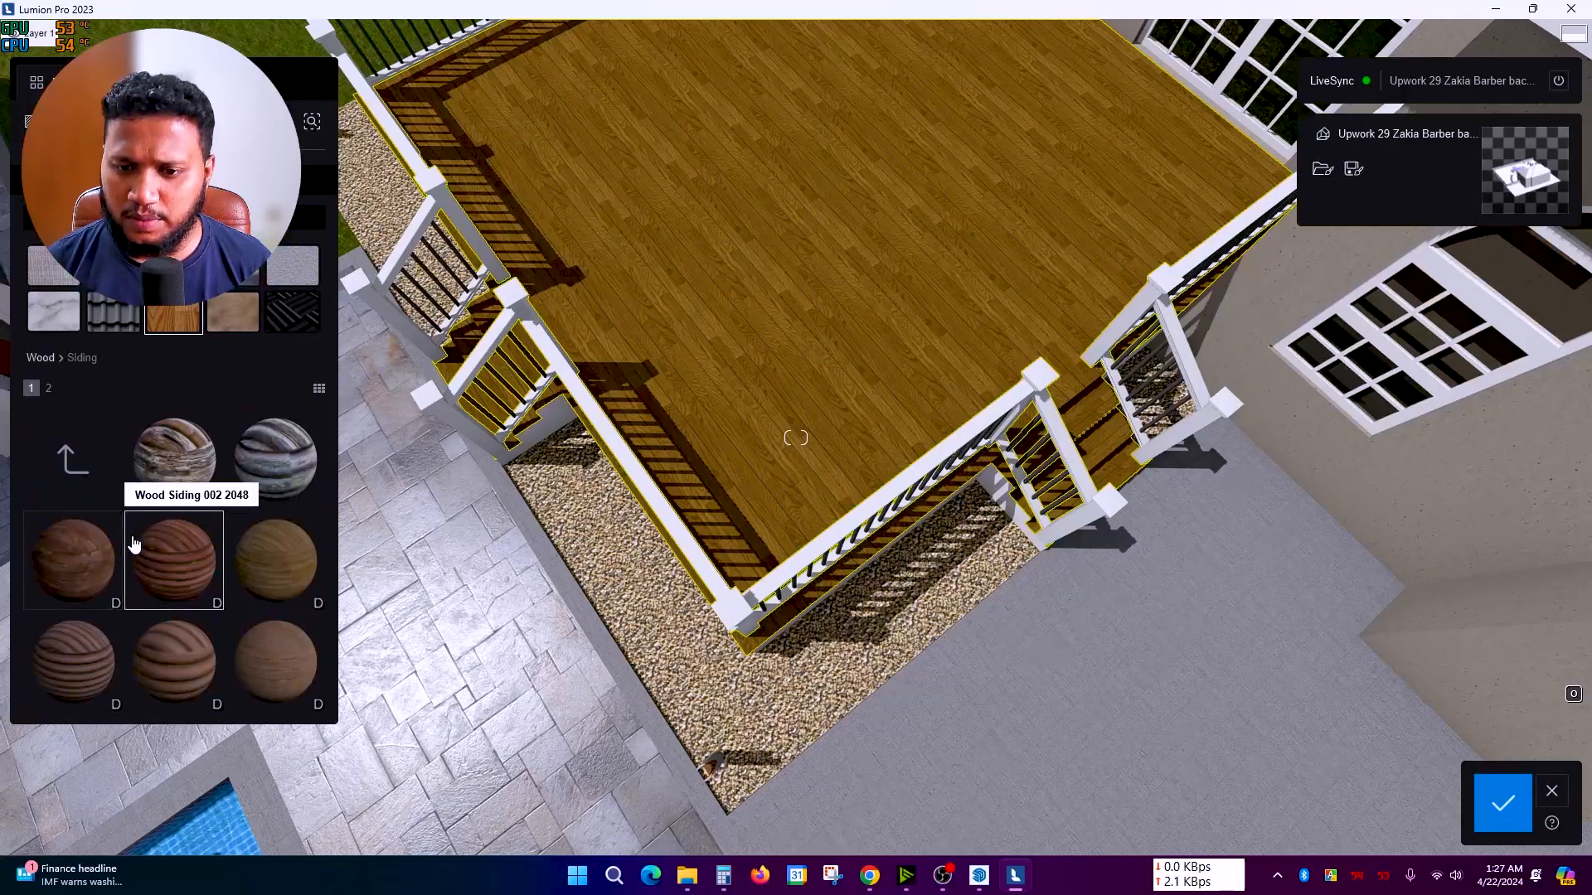
{"action": "key", "text": "alt+Left"}
{"action": "left_click", "coordinate": [248, 473]}
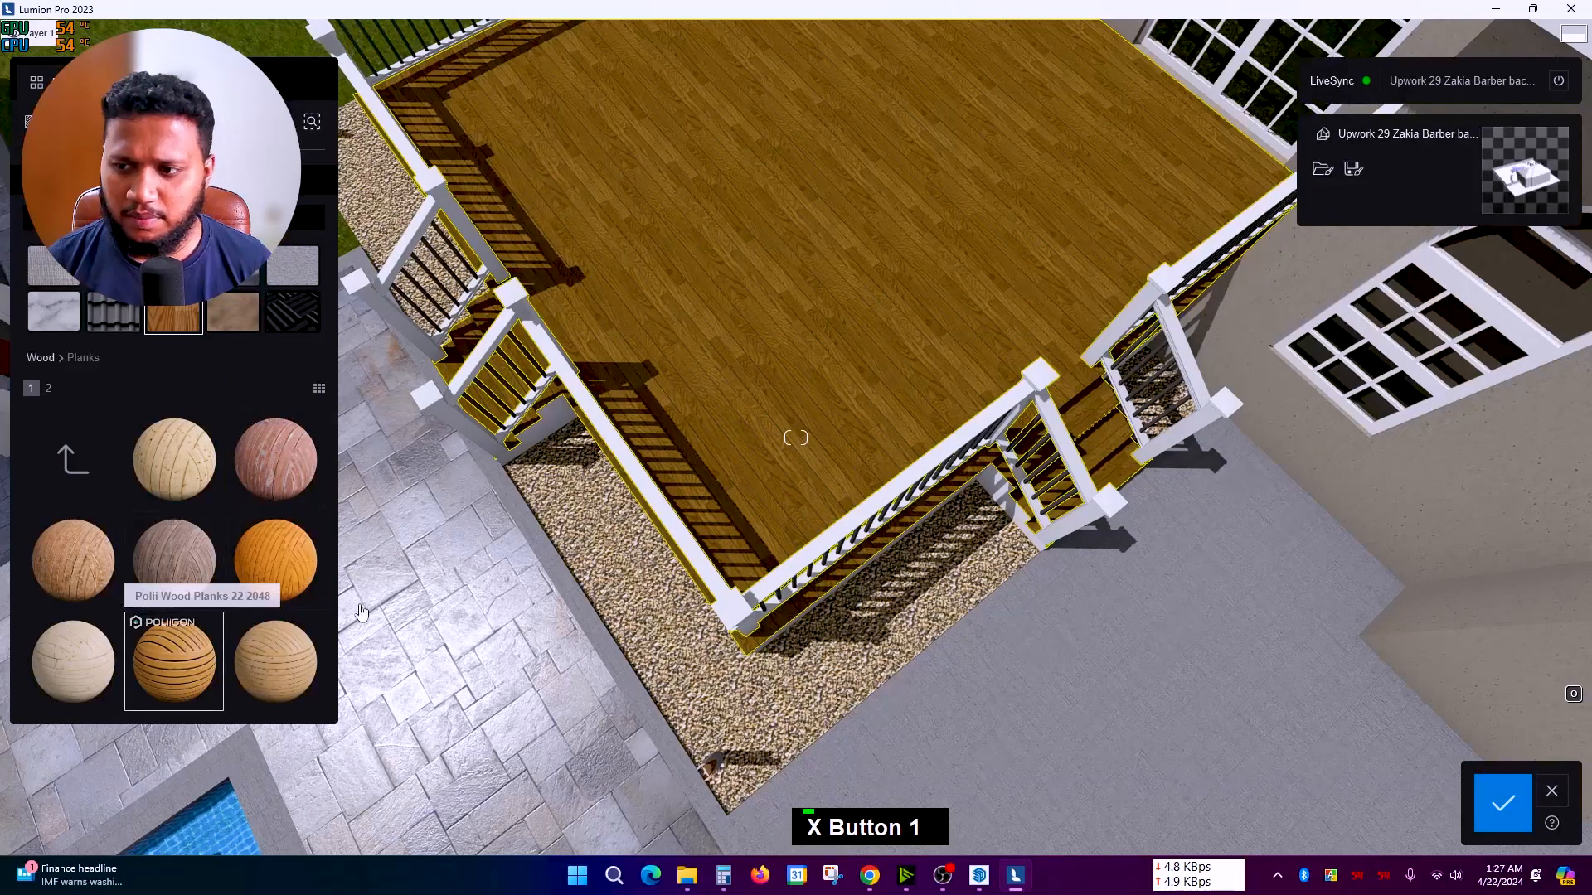
{"action": "scroll", "coordinate": [572, 572], "scroll_direction": "down", "scroll_amount": 2}
{"action": "key", "text": "a"}
{"action": "key", "text": "a"}
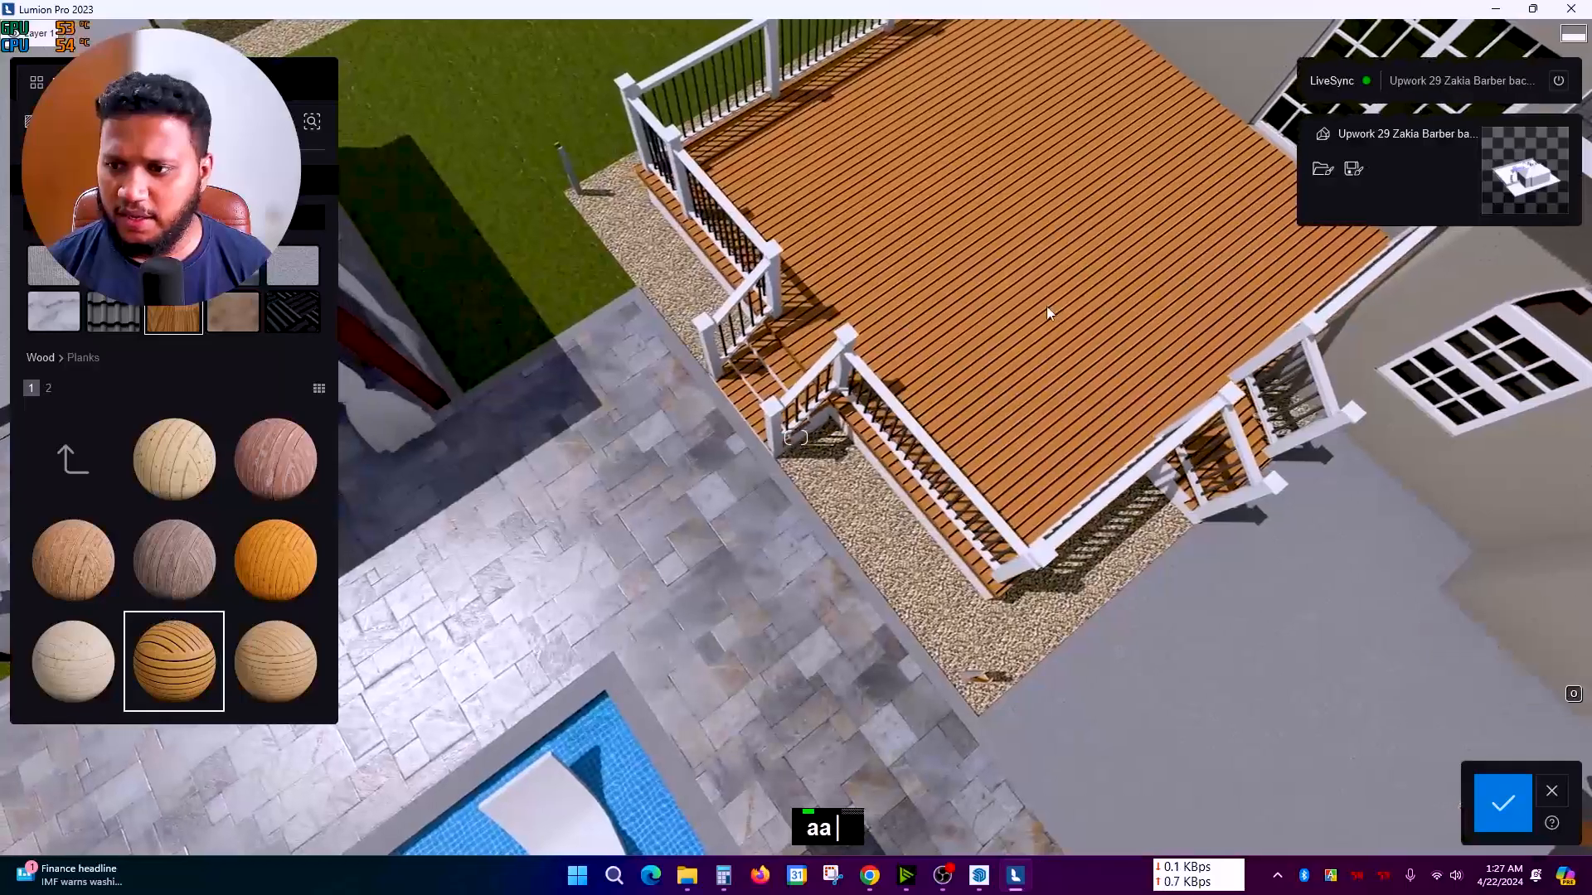
Step: Rotate the deck plank texture heading to -90°
{"action": "double_click", "coordinate": [1046, 306]}
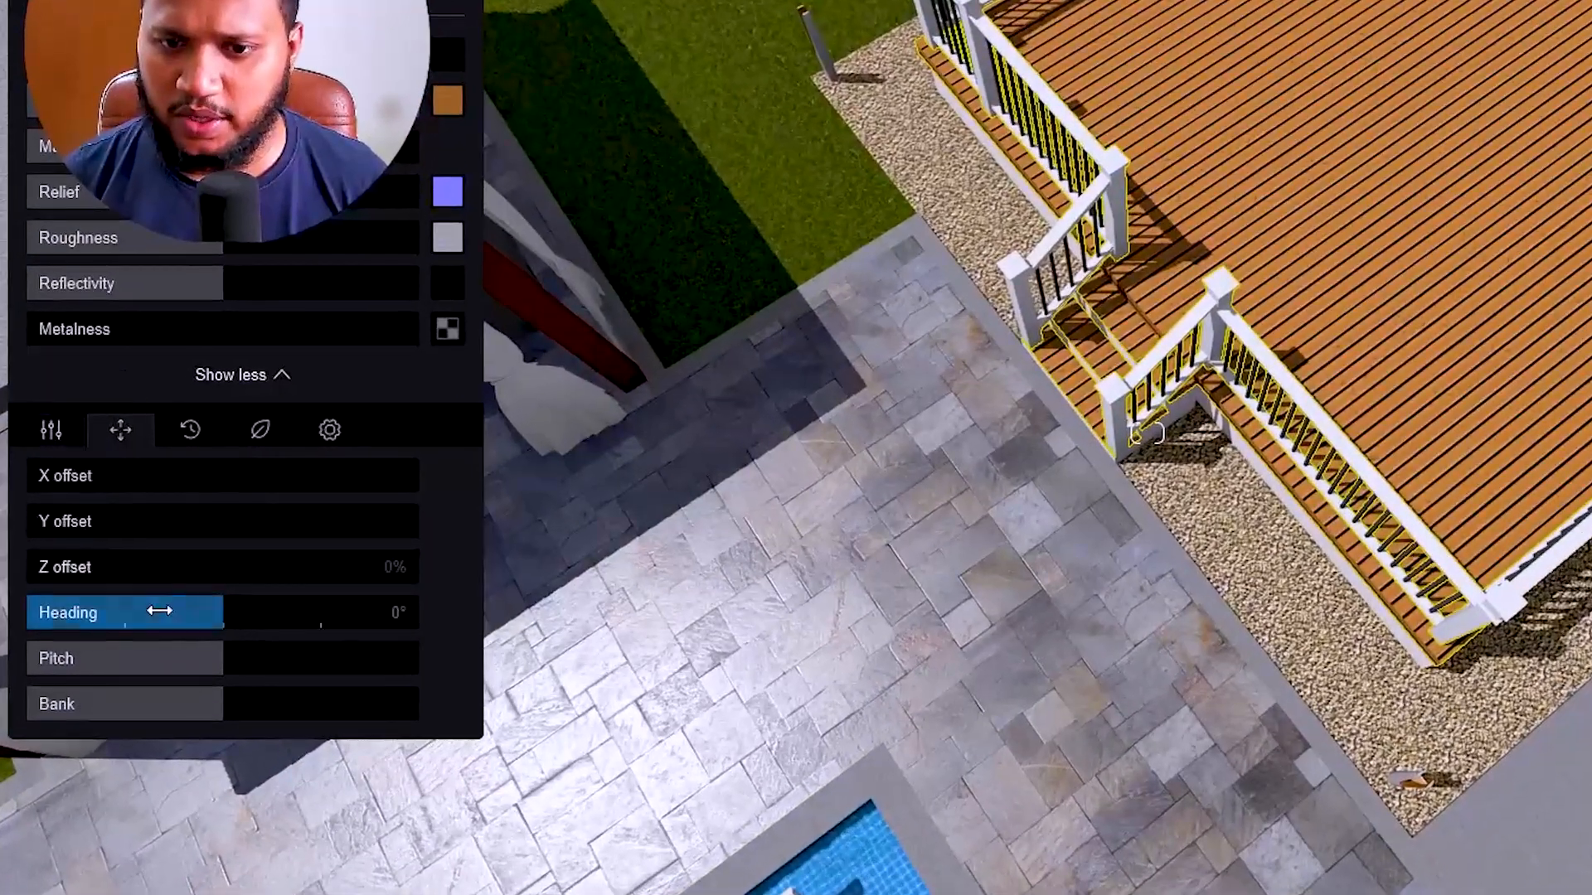
{"action": "left_click_drag", "start_coordinate": [195, 612], "coordinate": [130, 615]}
{"action": "right_click_drag", "start_coordinate": [746, 612], "coordinate": [1216, 645]}
{"action": "left_click", "coordinate": [1208, 602]}
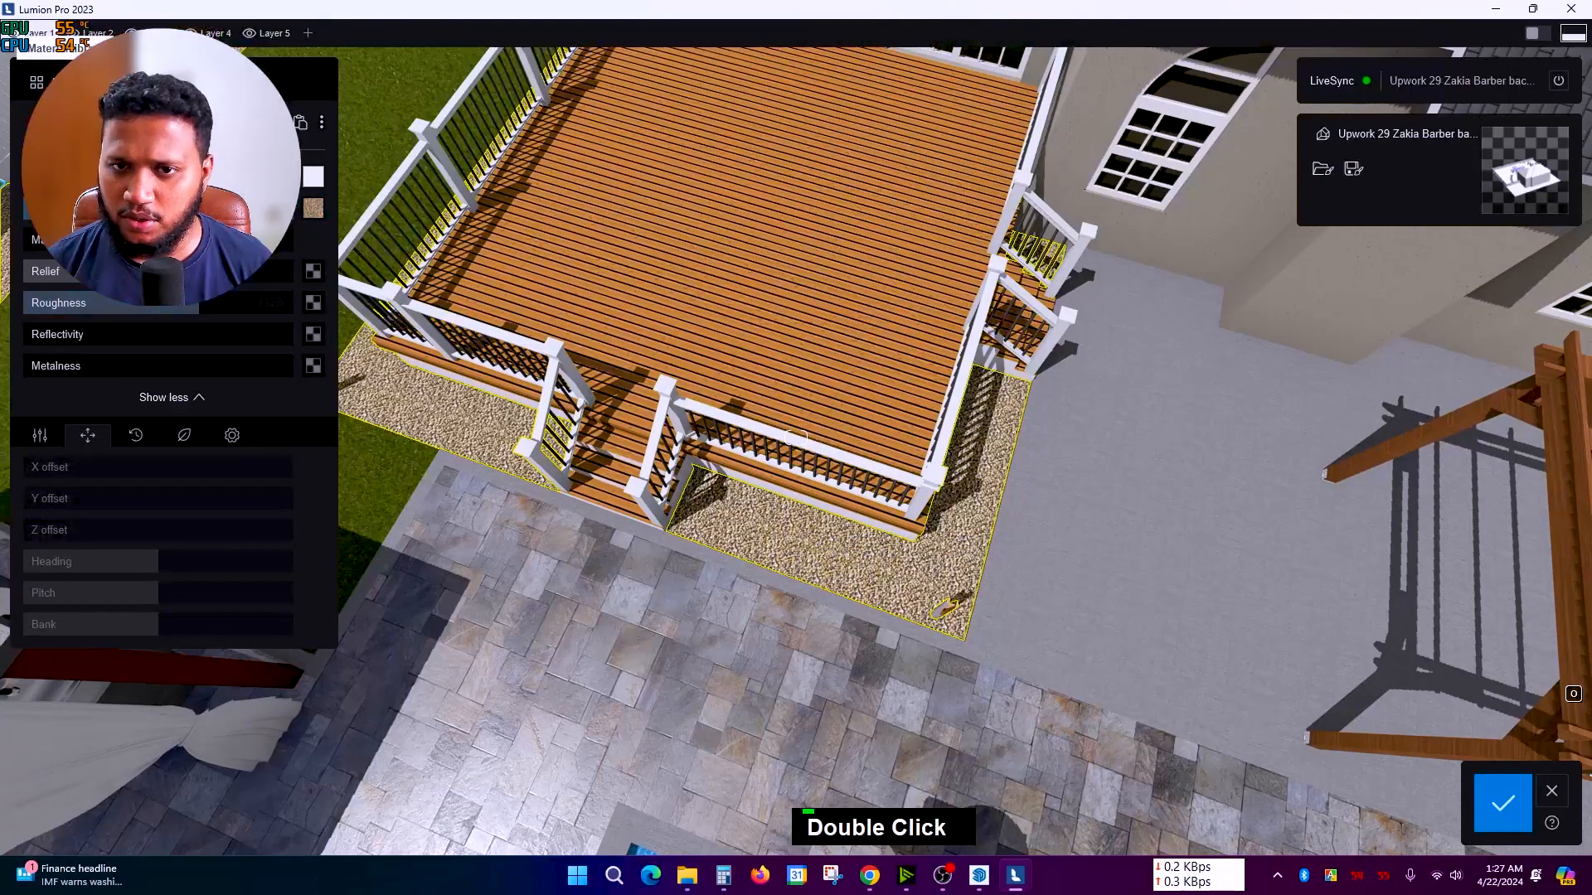
Step: Replace the gravel bed with a dark brown Evermotion soil material
{"action": "left_click", "coordinate": [58, 82]}
{"action": "left_click", "coordinate": [114, 313]}
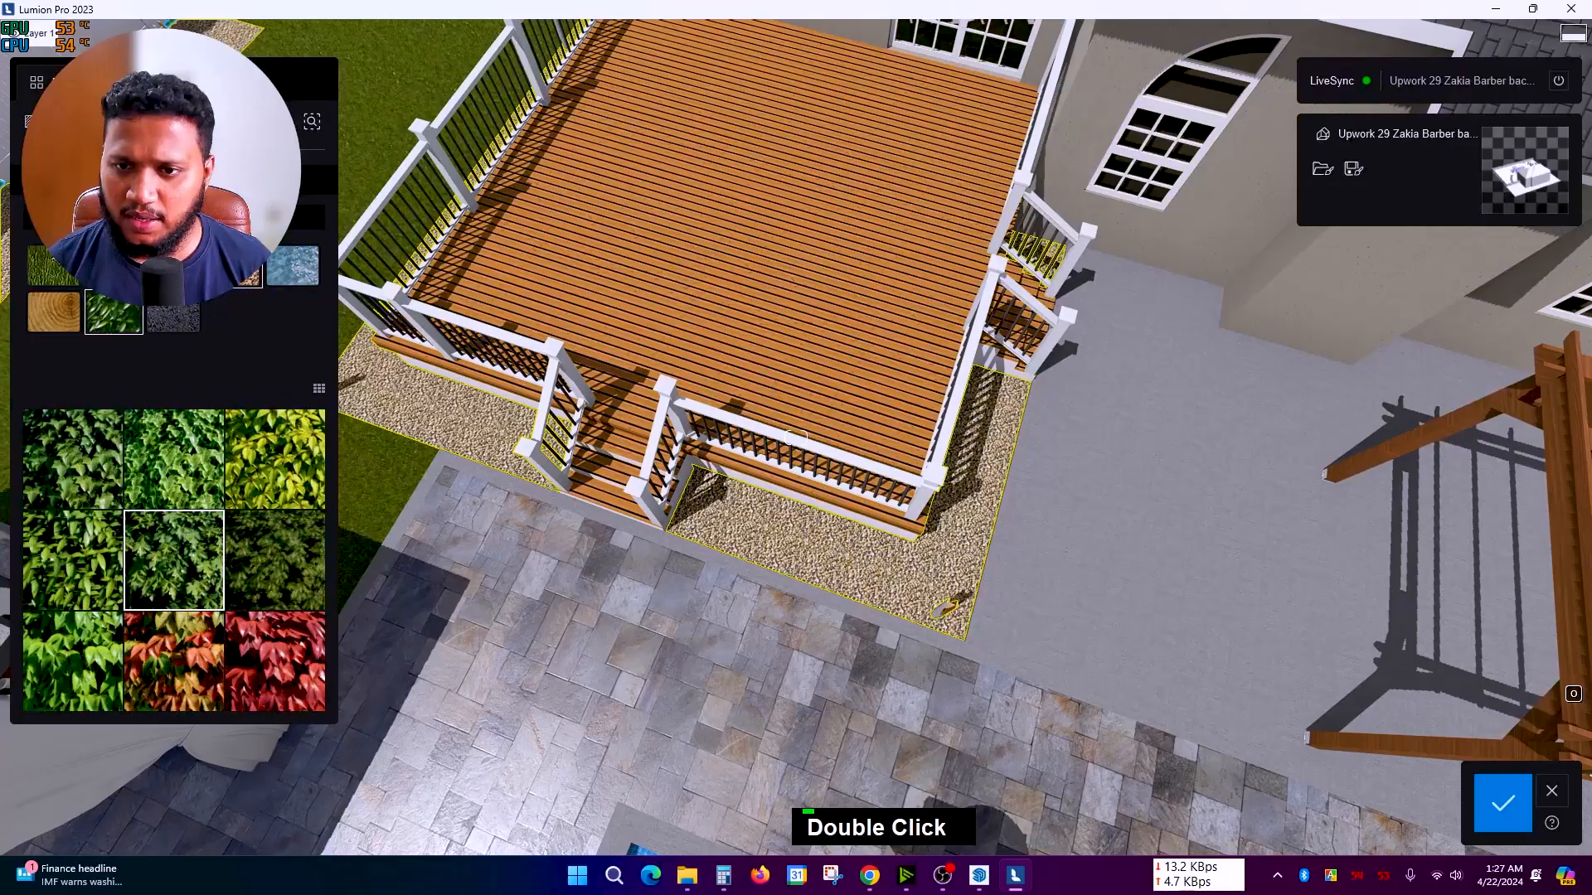
{"action": "left_click", "coordinate": [234, 267]}
{"action": "scroll", "coordinate": [697, 588], "scroll_direction": "up", "scroll_amount": 10}
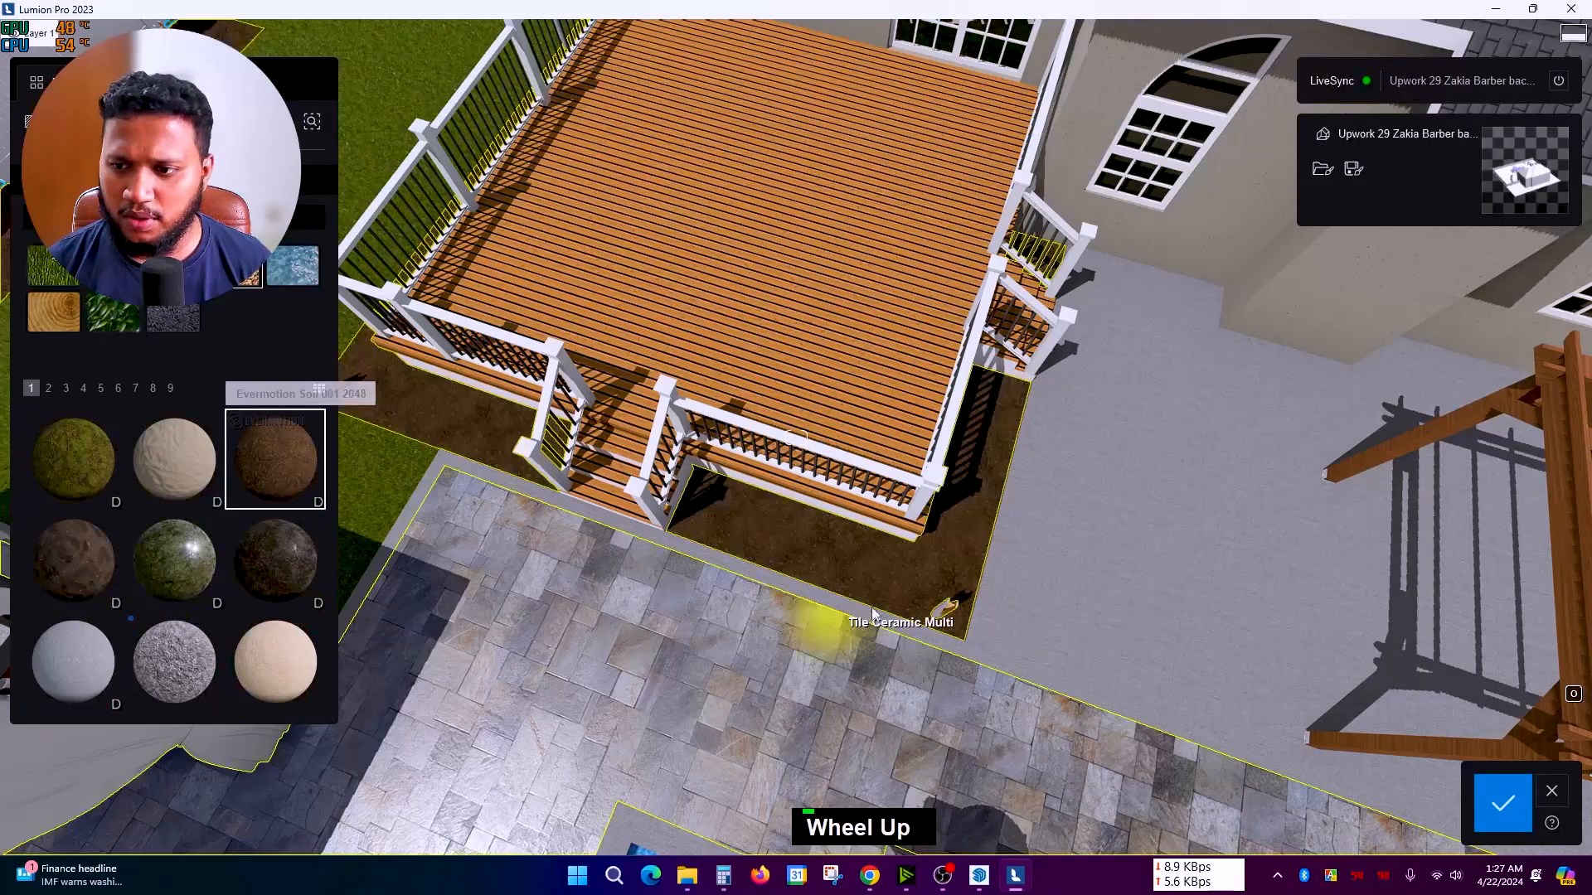
{"action": "scroll", "coordinate": [887, 597], "scroll_direction": "up", "scroll_amount": 10}
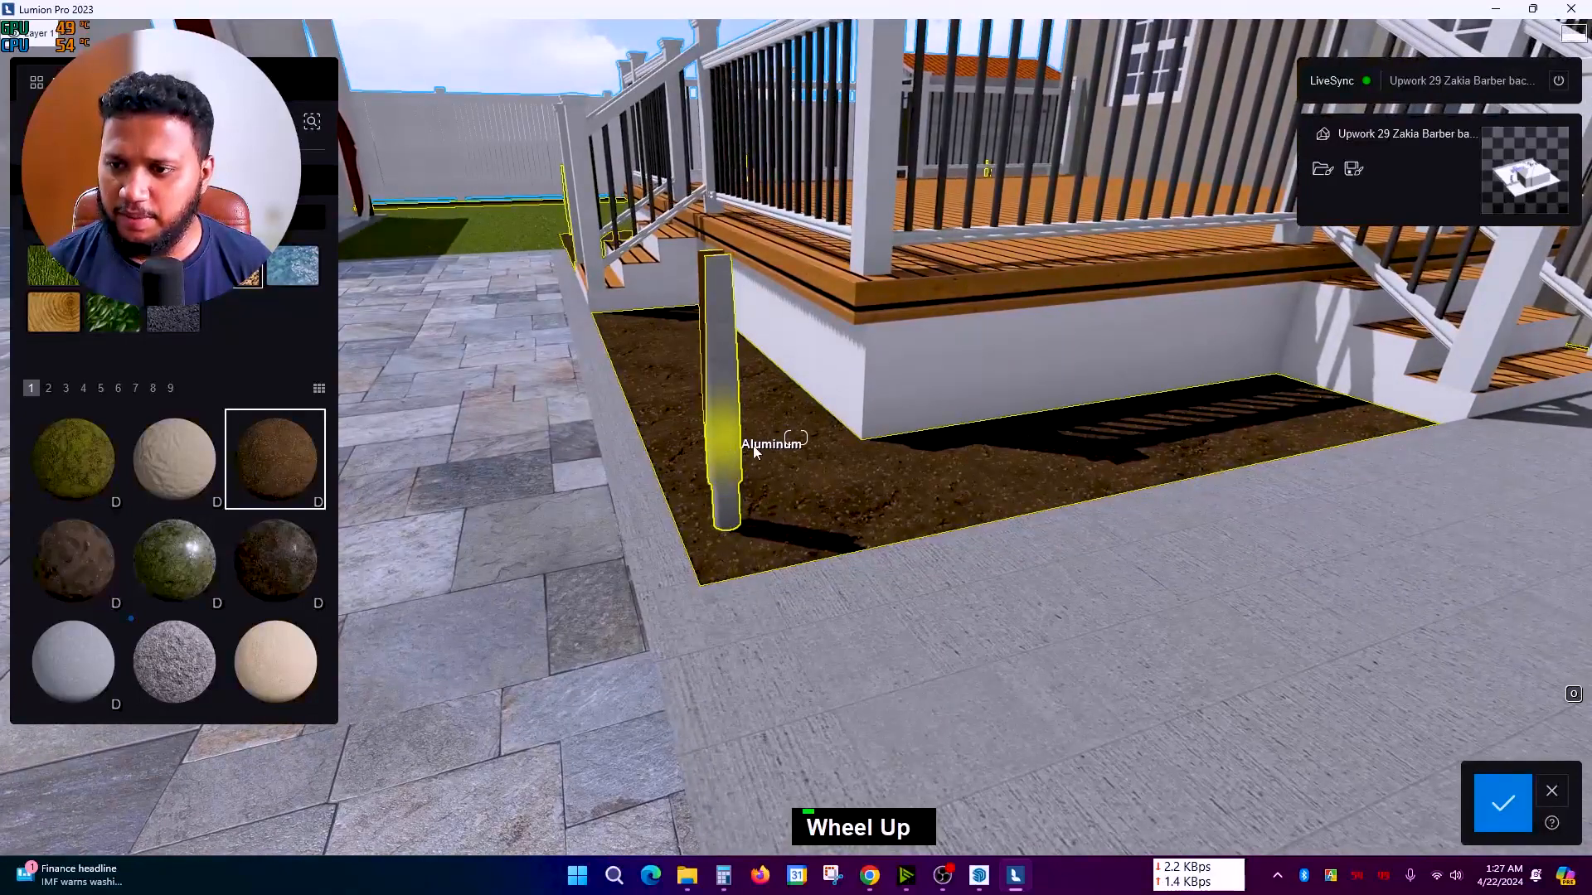
Step: Select the Aluminum post in the soil bed and give it a dark glossy metal material
{"action": "double_click", "coordinate": [730, 458]}
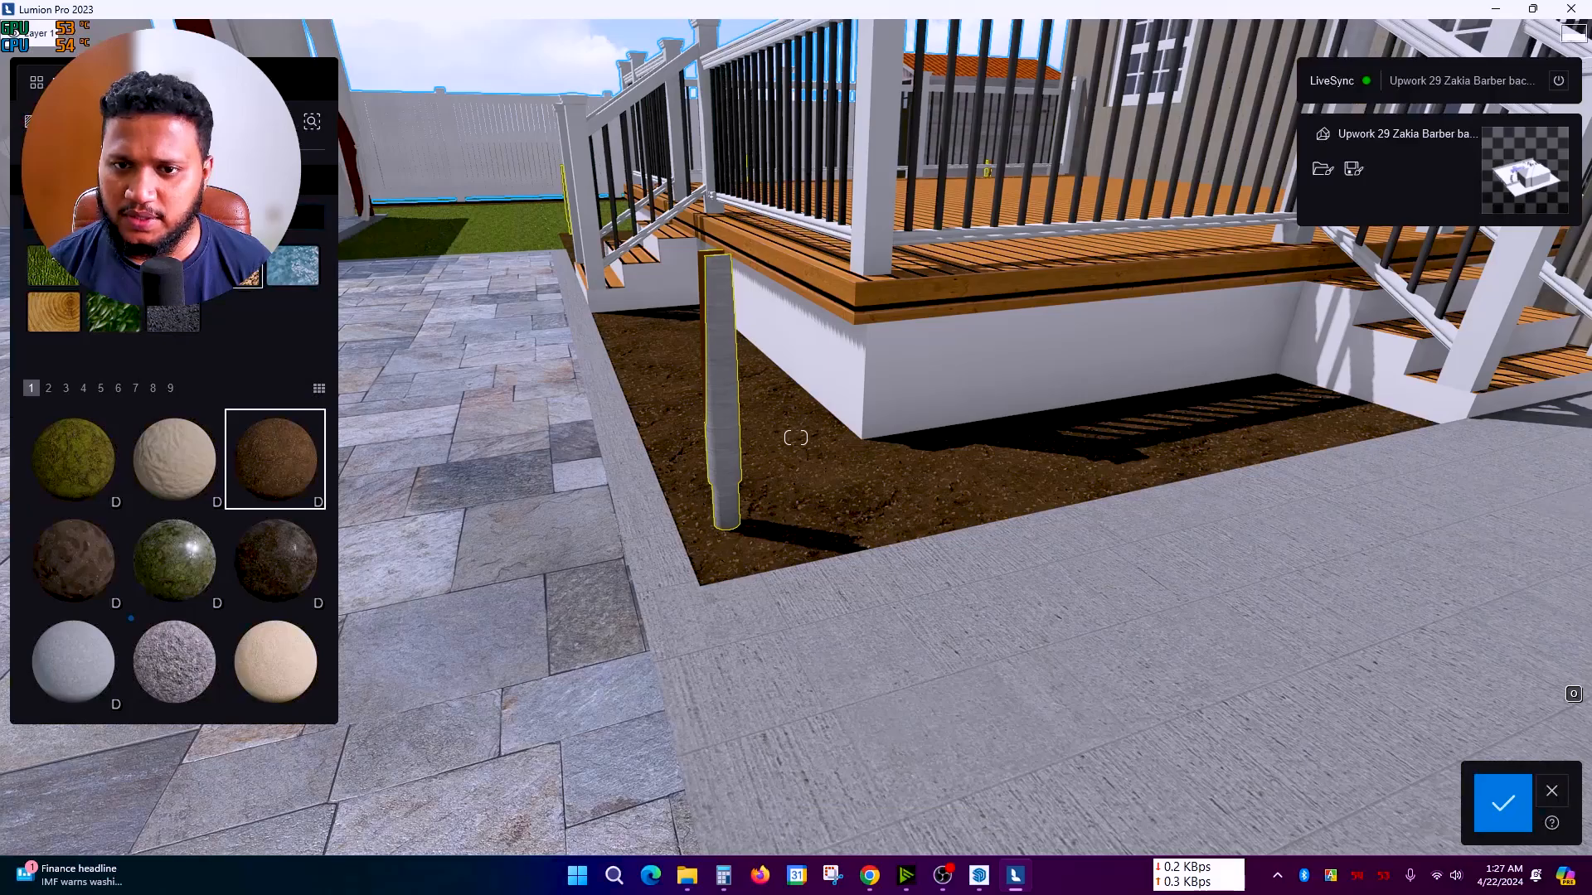
{"action": "scroll", "coordinate": [201, 659], "scroll_direction": "down", "scroll_amount": 3}
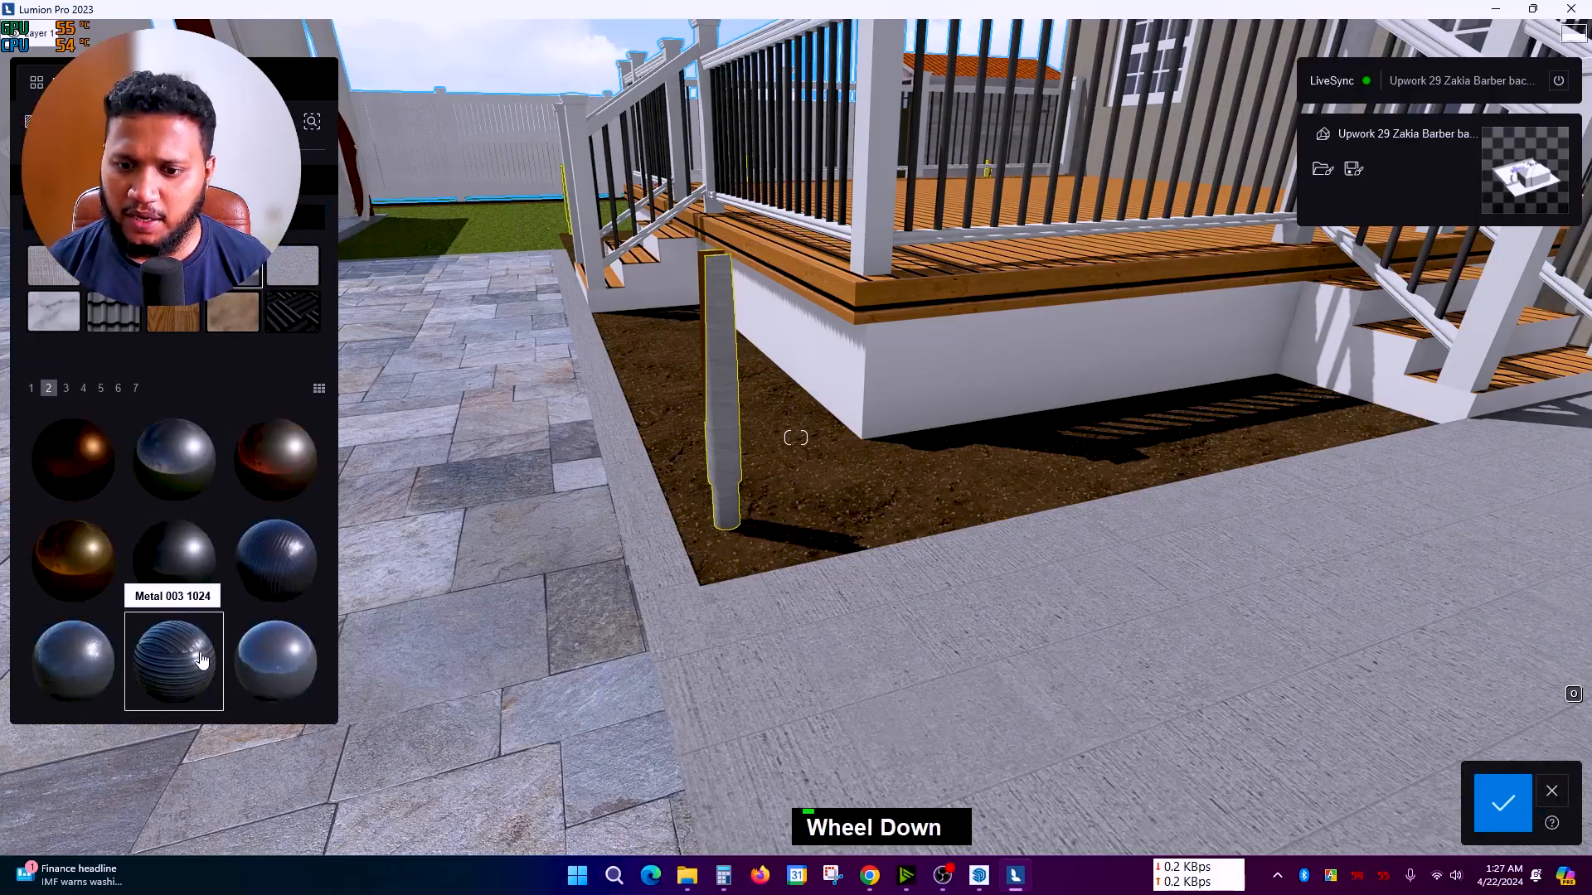
{"action": "scroll", "coordinate": [591, 501], "scroll_direction": "up", "scroll_amount": 2}
{"action": "right_click_drag", "start_coordinate": [590, 500], "coordinate": [728, 450]}
{"action": "scroll", "coordinate": [727, 449], "scroll_direction": "up", "scroll_amount": 2}
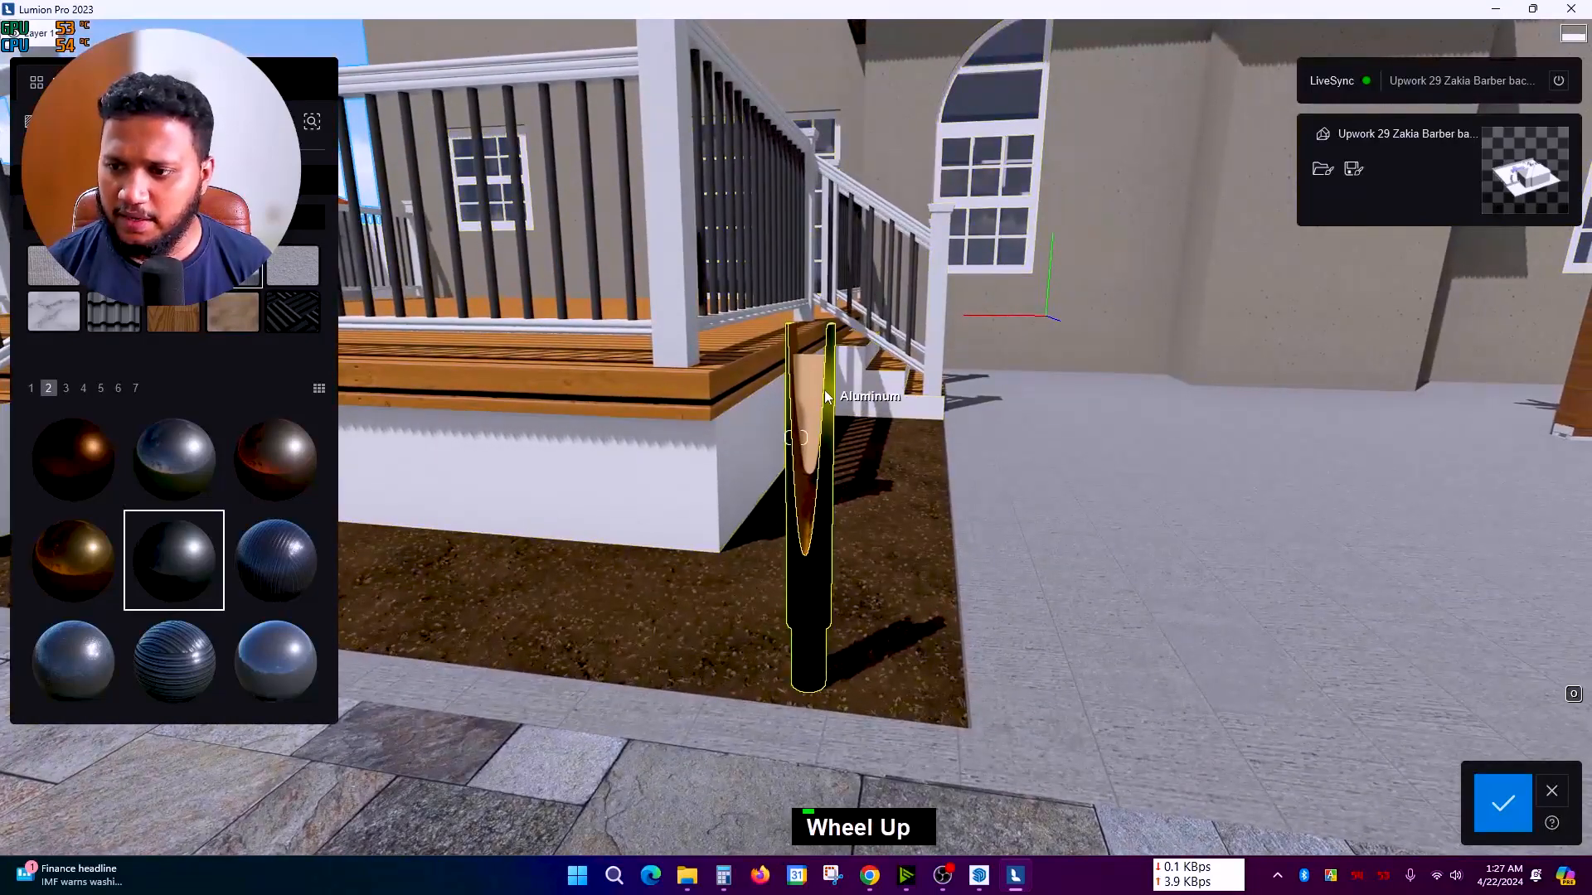
{"action": "left_click", "coordinate": [796, 437]}
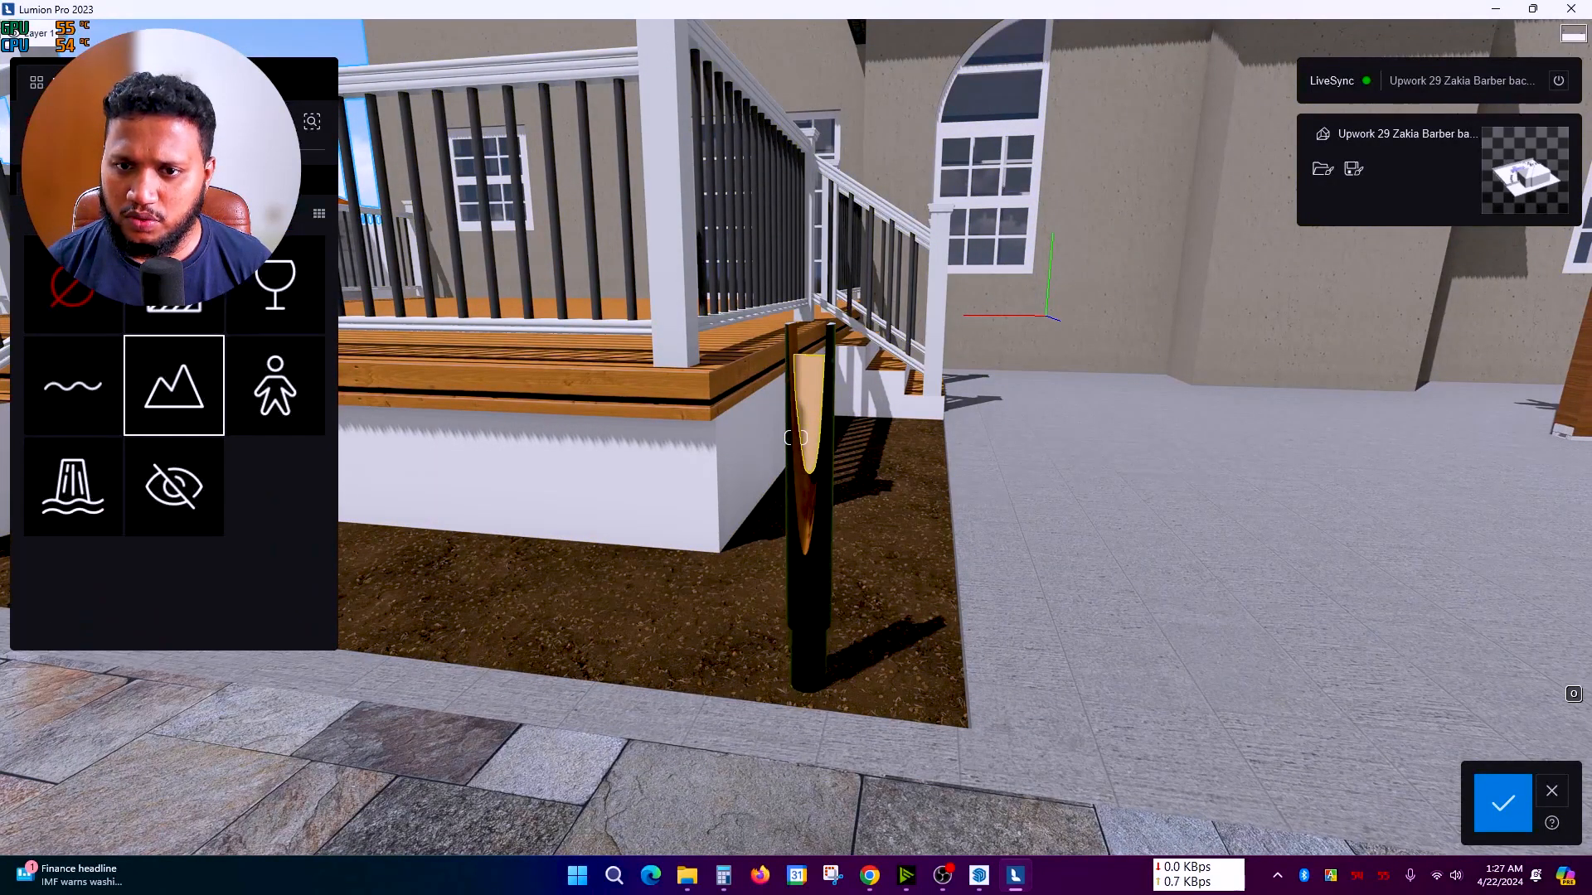
Step: Give the post's inset panel the yellow Color C02 plastic material
{"action": "left_click", "coordinate": [174, 385]}
{"action": "left_click", "coordinate": [113, 267]}
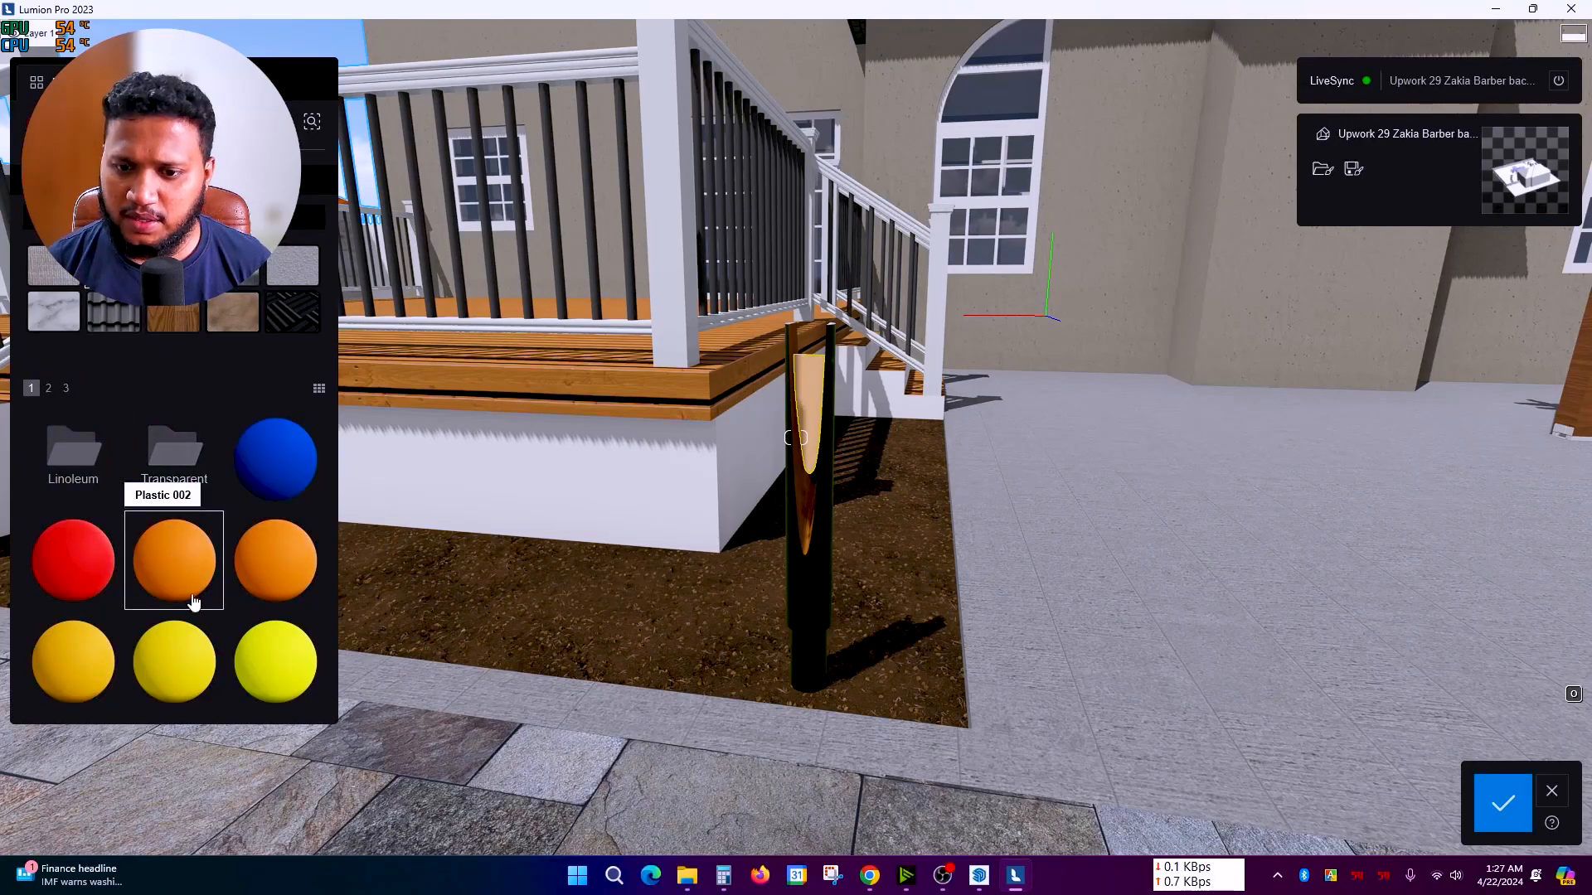
{"action": "scroll", "coordinate": [722, 500], "scroll_direction": "up", "scroll_amount": 10}
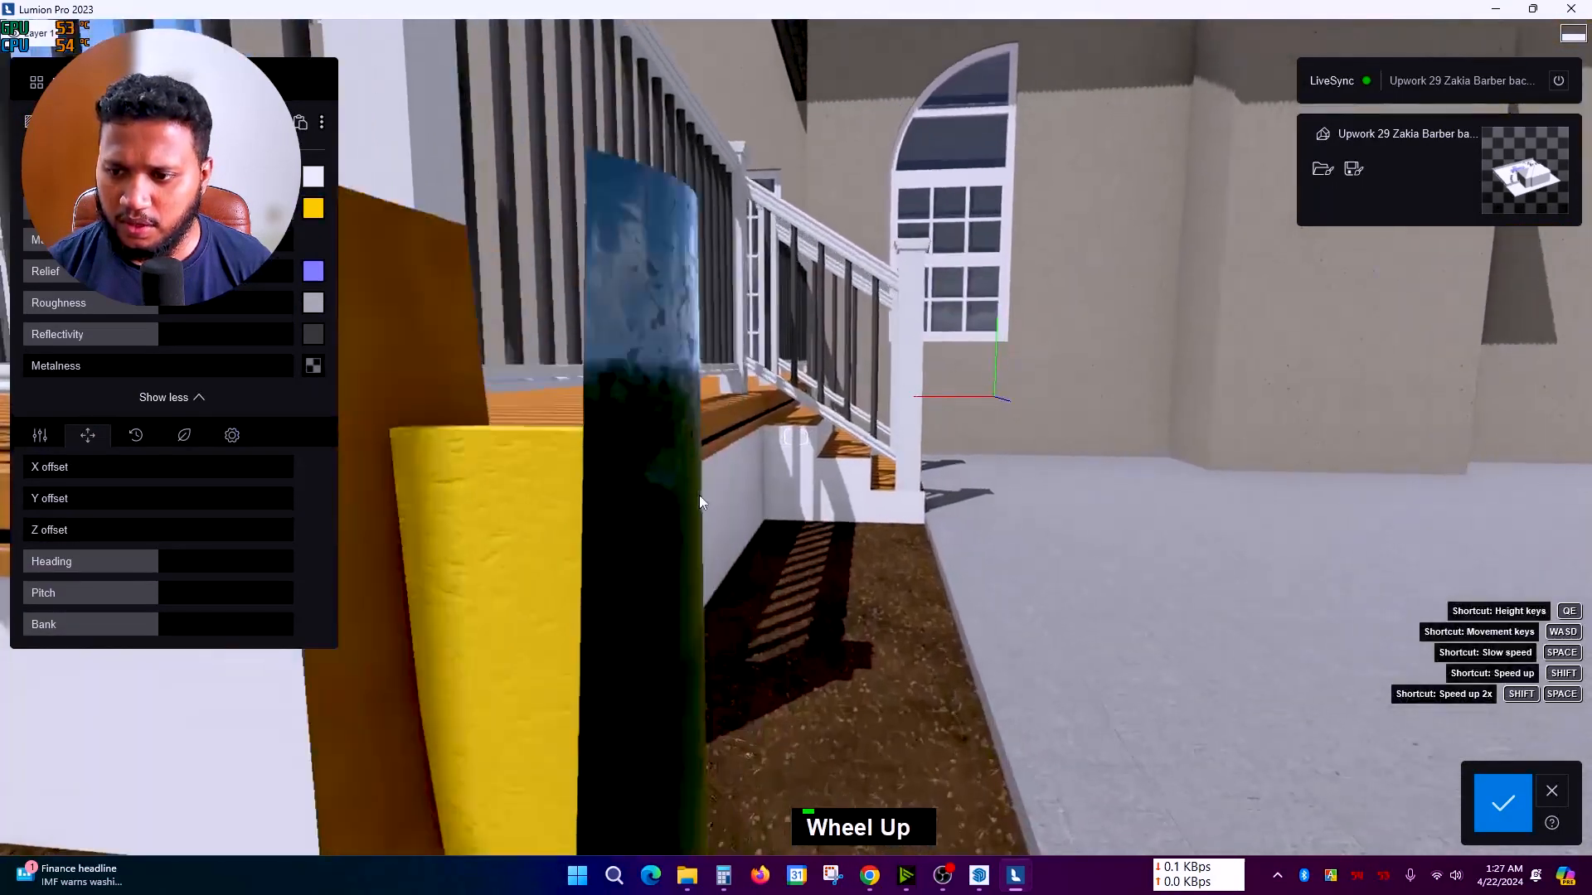
{"action": "scroll", "coordinate": [663, 498], "scroll_direction": "down", "scroll_amount": 2}
{"action": "scroll", "coordinate": [651, 505], "scroll_direction": "down", "scroll_amount": 3}
{"action": "double_click", "coordinate": [619, 501]}
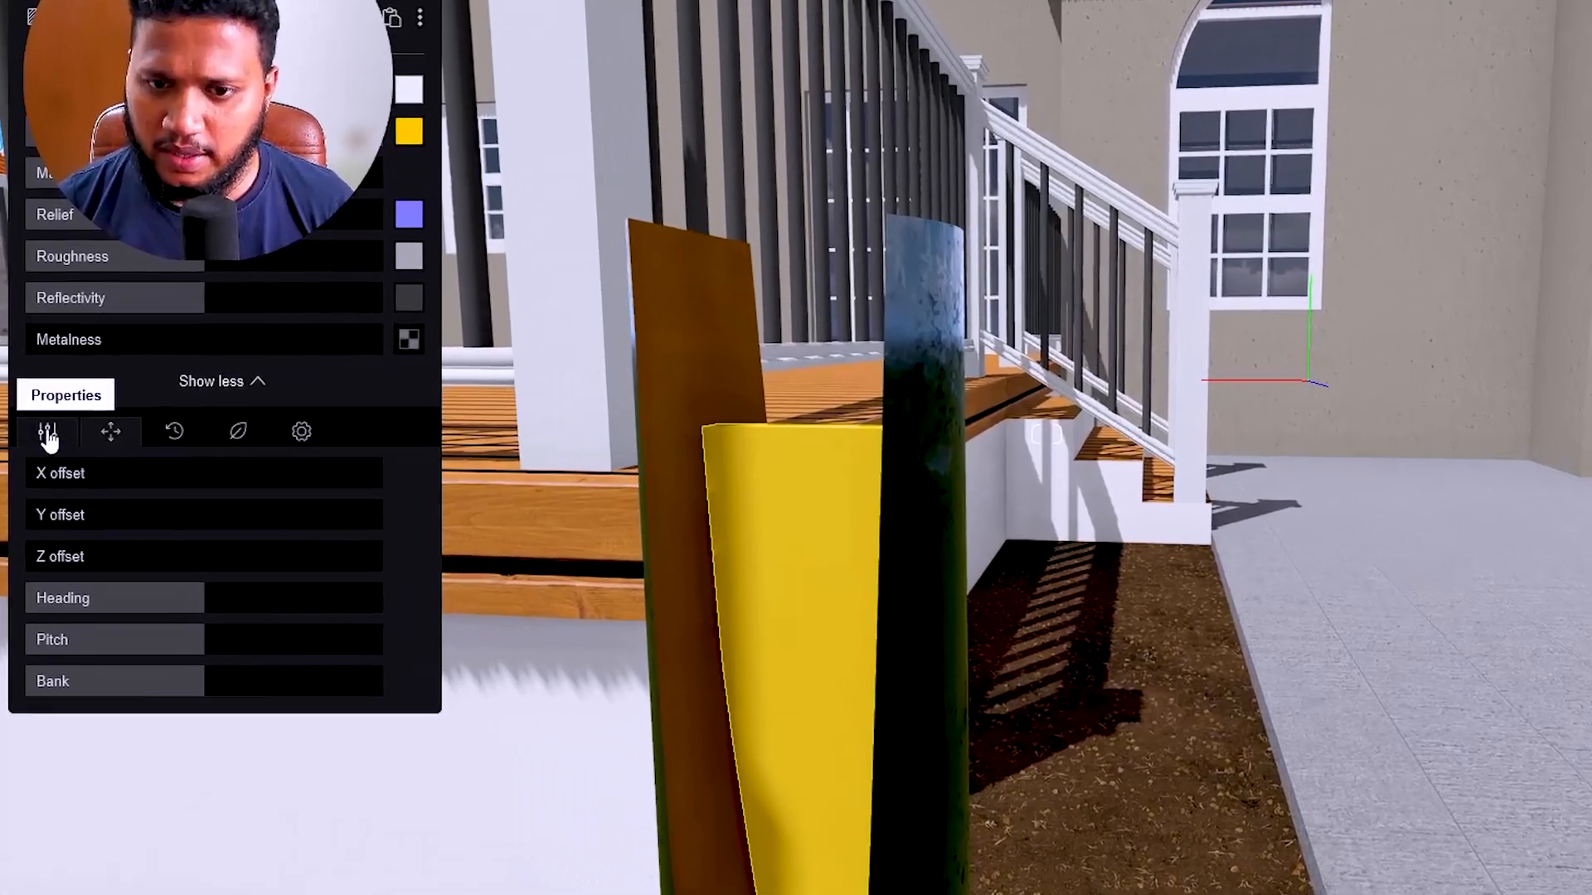
Step: Raise the yellow strip's emissive strength so it glows, ending near 289 nits
{"action": "left_click", "coordinate": [40, 436]}
{"action": "mouse_move", "coordinate": [67, 481]}
{"action": "left_mouse_down"}
{"action": "mouse_move", "coordinate": [465, 464]}
{"action": "mouse_move", "coordinate": [10, 475]}
{"action": "mouse_move", "coordinate": [579, 474]}
{"action": "mouse_move", "coordinate": [70, 490]}
{"action": "left_mouse_up"}
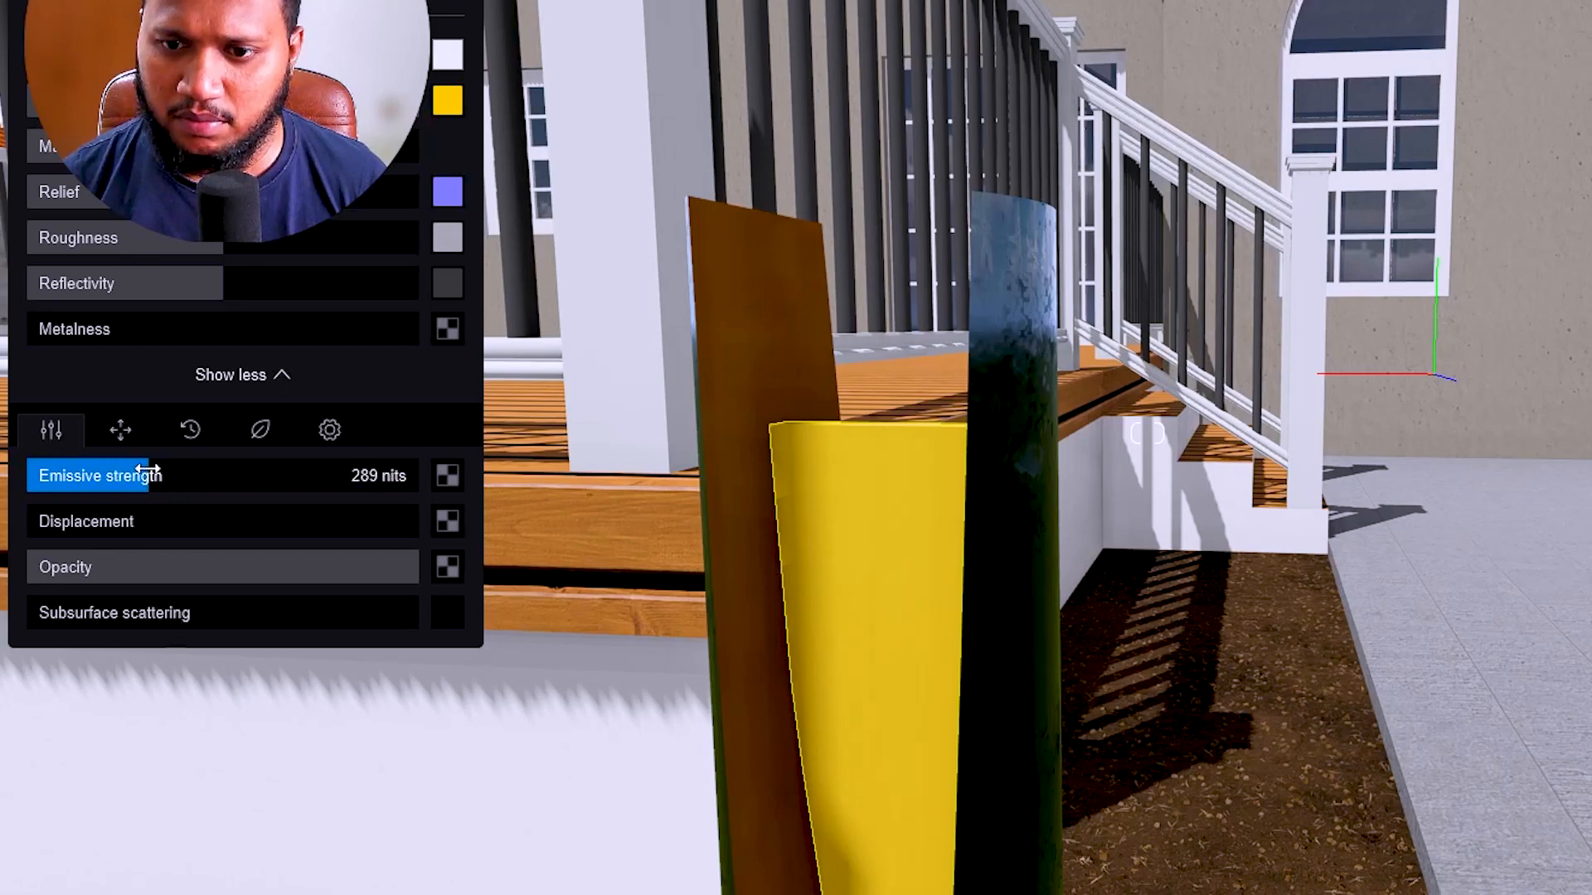
{"action": "scroll", "coordinate": [862, 551], "scroll_direction": "down", "scroll_amount": 5}
{"action": "scroll", "coordinate": [1006, 483], "scroll_direction": "up", "scroll_amount": 3}
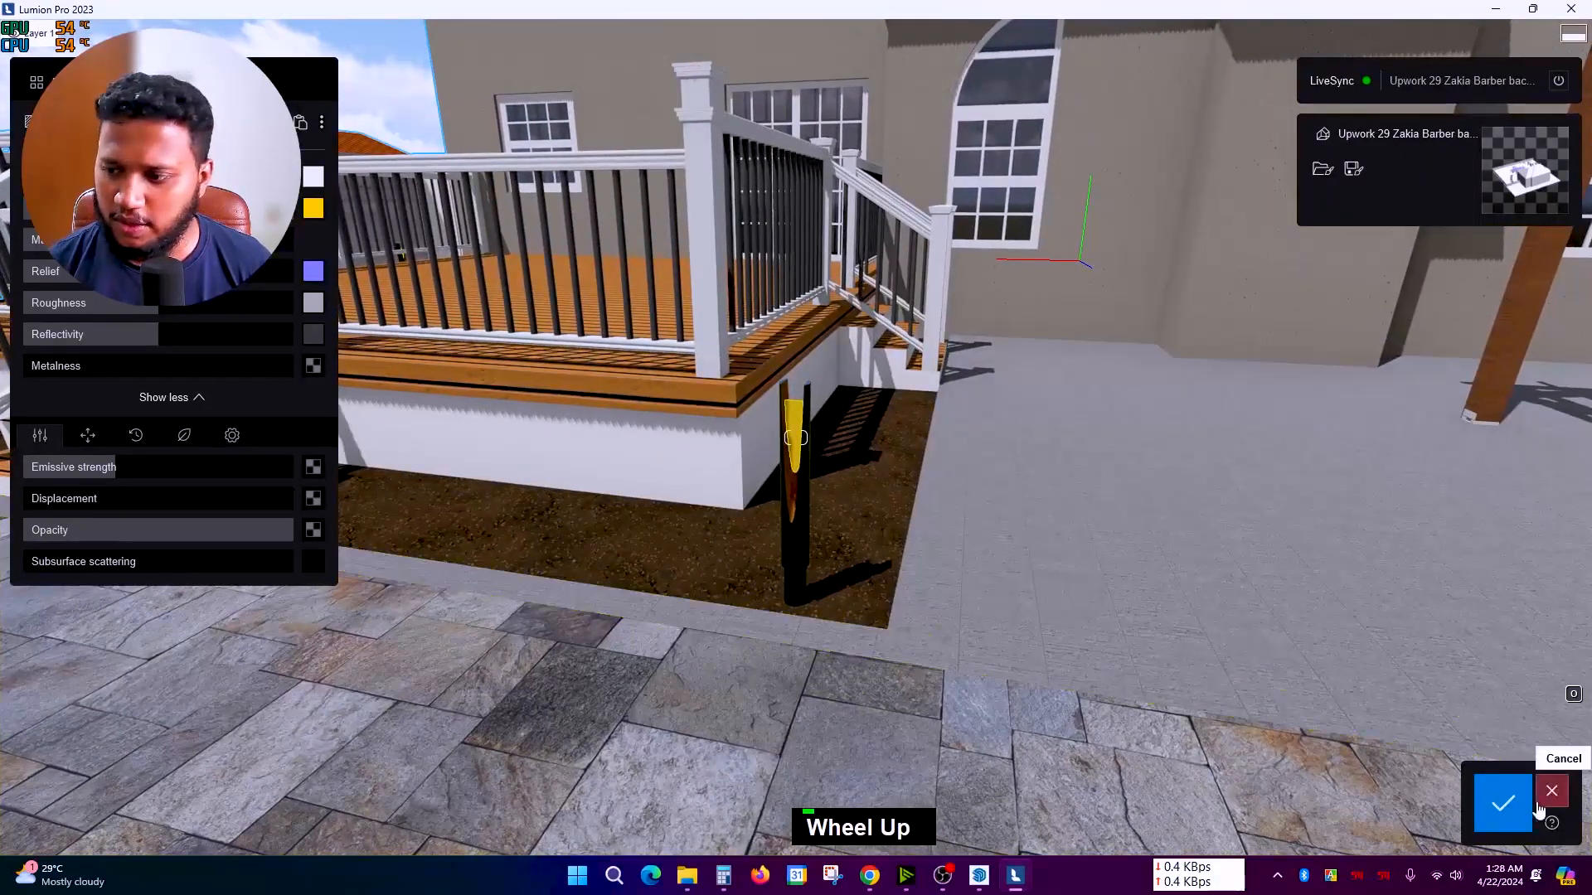
Step: Save the post light edits, preview its glow under a low sun, then restore daylight
{"action": "left_click", "coordinate": [1492, 803]}
{"action": "left_click", "coordinate": [157, 711]}
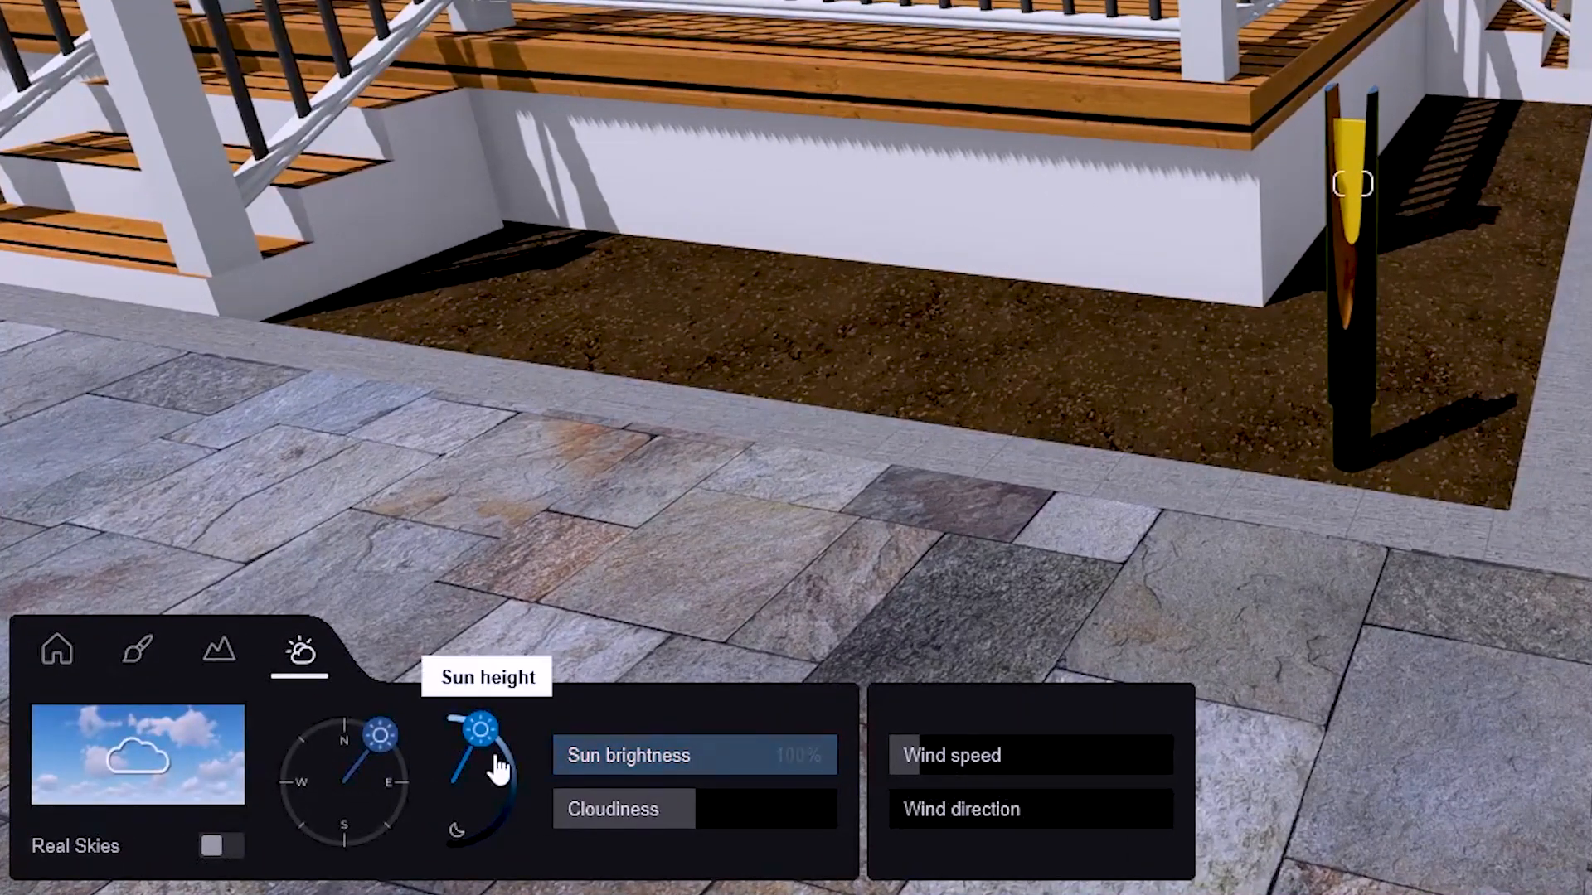
{"action": "left_click_drag", "start_coordinate": [497, 769], "coordinate": [500, 810]}
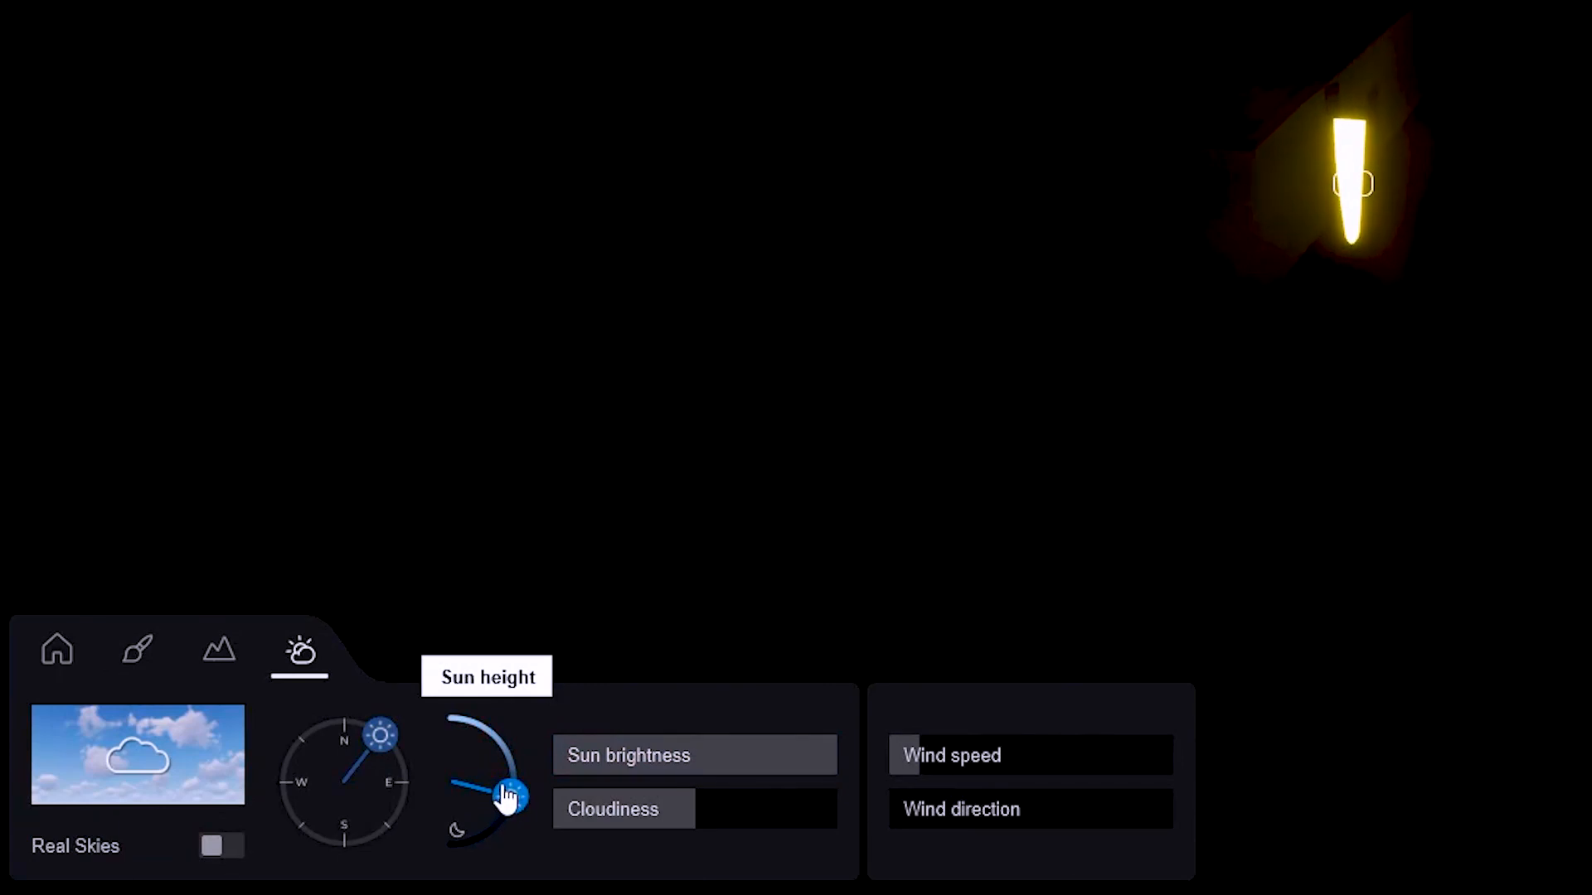
{"action": "left_click_drag", "start_coordinate": [502, 788], "coordinate": [484, 730]}
Step: Return to material editing and fly across the yard to face the curved seating wall by the fire pit
{"action": "right_click_drag", "start_coordinate": [713, 539], "coordinate": [849, 466]}
{"action": "scroll", "coordinate": [849, 467], "scroll_direction": "down", "scroll_amount": 3}
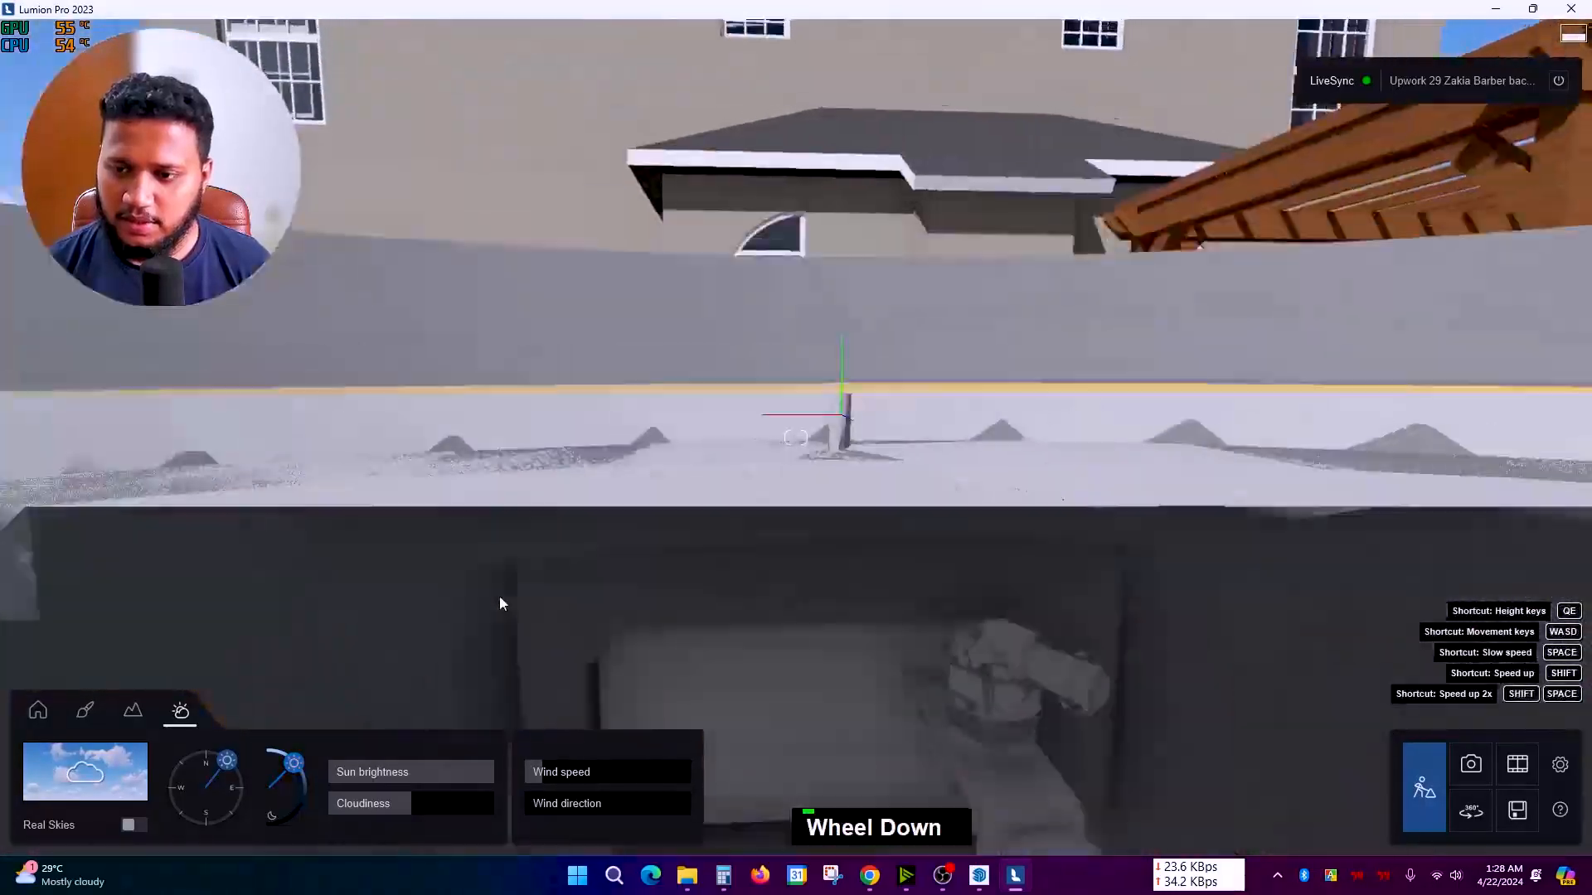
{"action": "right_click_drag", "start_coordinate": [499, 597], "coordinate": [373, 544]}
{"action": "key", "text": "q"}
{"action": "scroll", "coordinate": [506, 548], "scroll_direction": "down", "scroll_amount": 3}
{"action": "scroll", "coordinate": [559, 400], "scroll_direction": "down", "scroll_amount": 2}
{"action": "key", "text": "d"}
{"action": "scroll", "coordinate": [560, 400], "scroll_direction": "up", "scroll_amount": 3}
{"action": "scroll", "coordinate": [501, 350], "scroll_direction": "up", "scroll_amount": 3}
{"action": "scroll", "coordinate": [373, 544], "scroll_direction": "up", "scroll_amount": 3}
{"action": "left_click", "coordinate": [85, 709]}
{"action": "right_click_drag", "start_coordinate": [632, 444], "coordinate": [664, 431]}
{"action": "scroll", "coordinate": [758, 232], "scroll_direction": "down", "scroll_amount": 3}
{"action": "right_click_drag", "start_coordinate": [738, 257], "coordinate": [771, 356]}
{"action": "scroll", "coordinate": [746, 257], "scroll_direction": "up", "scroll_amount": 2}
{"action": "scroll", "coordinate": [769, 347], "scroll_direction": "up", "scroll_amount": 4}
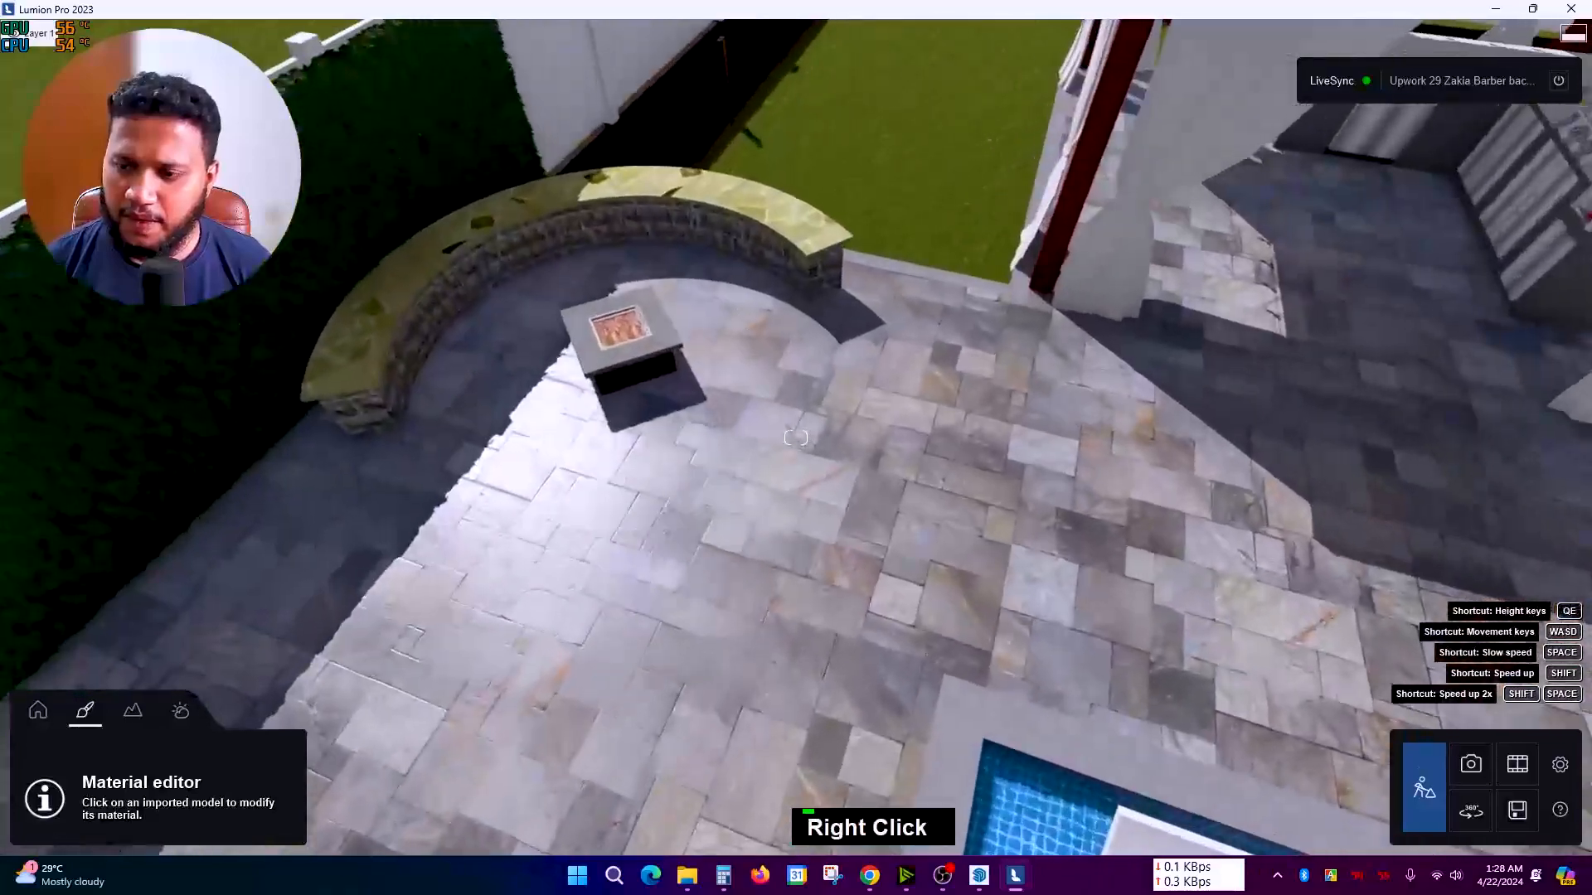
{"action": "scroll", "coordinate": [800, 357], "scroll_direction": "up", "scroll_amount": 6}
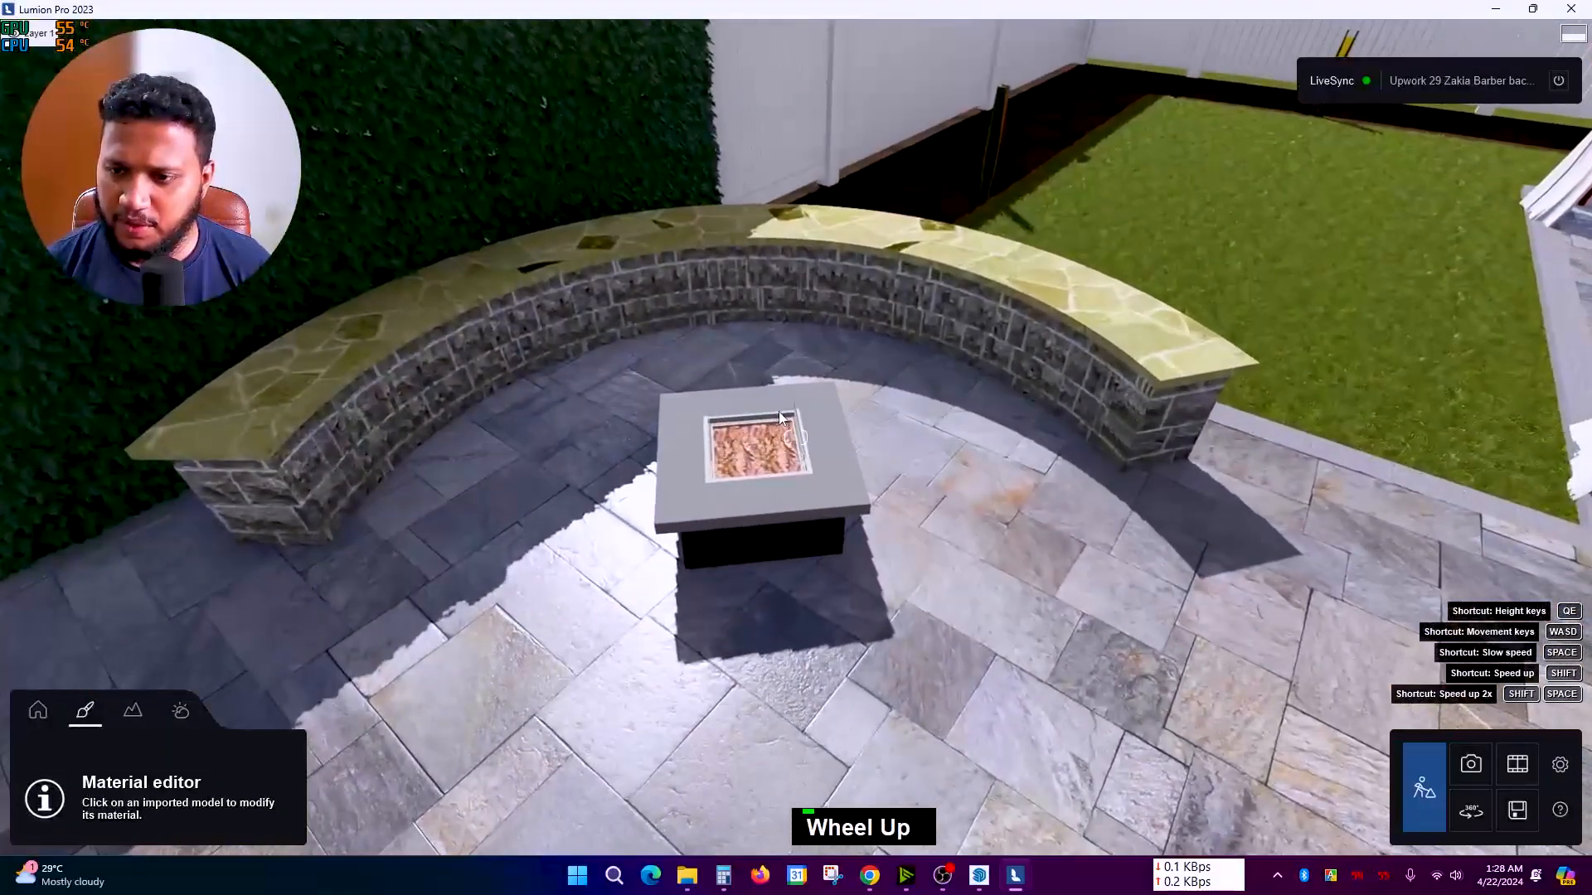
{"action": "right_click_drag", "start_coordinate": [805, 419], "coordinate": [477, 465]}
Step: Replace the curved seat wall's grey stone blocks with a tan stacked-stone material found by searching 'stone'
{"action": "left_click", "coordinate": [469, 462]}
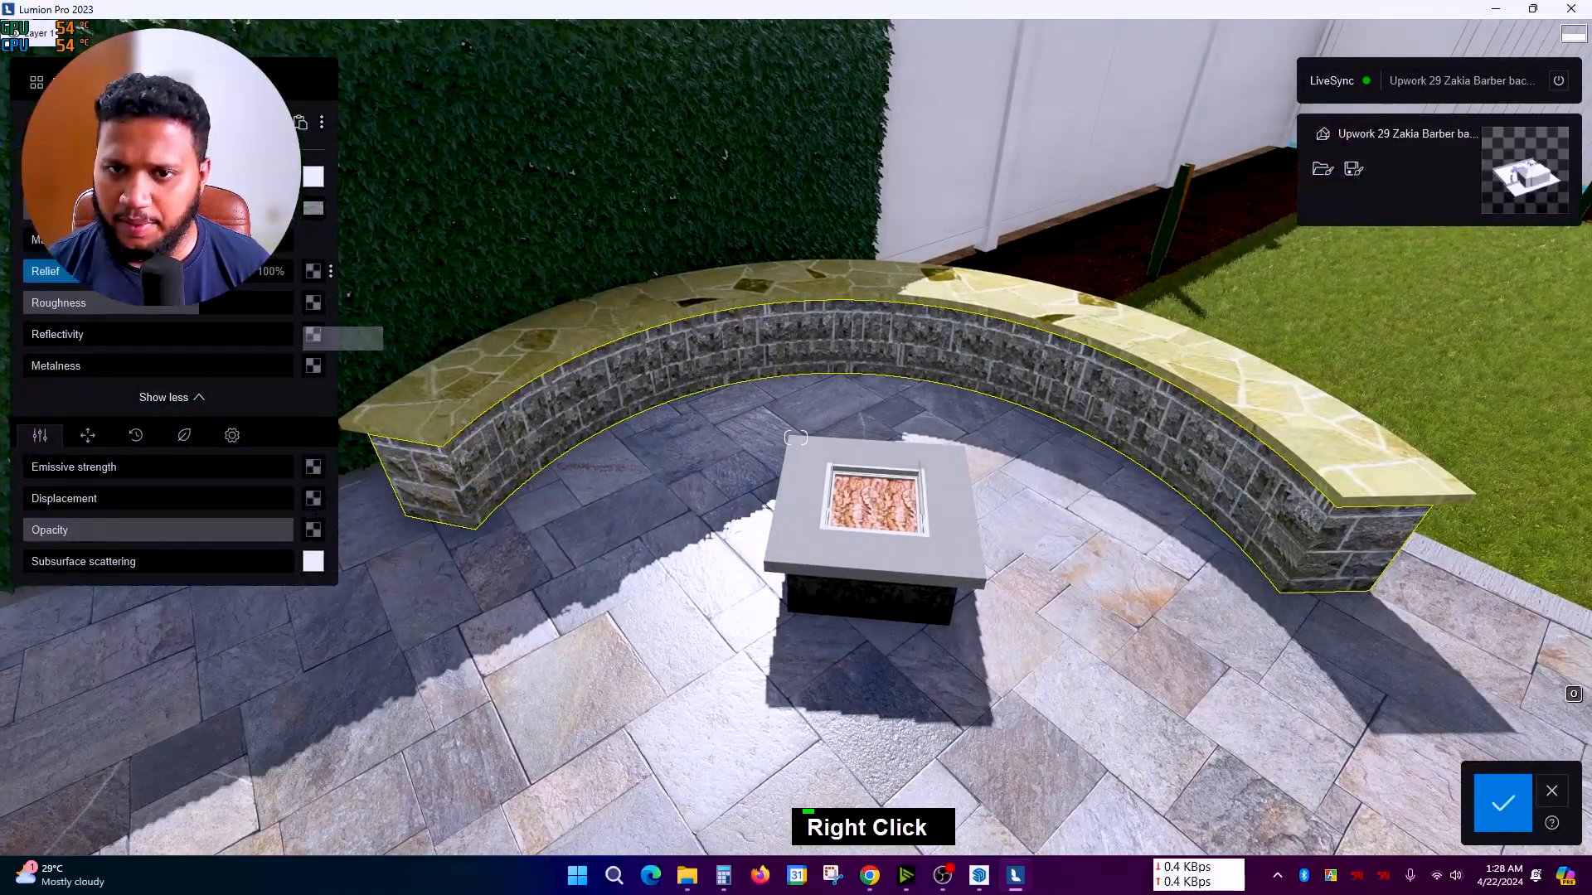
{"action": "left_click", "coordinate": [38, 82]}
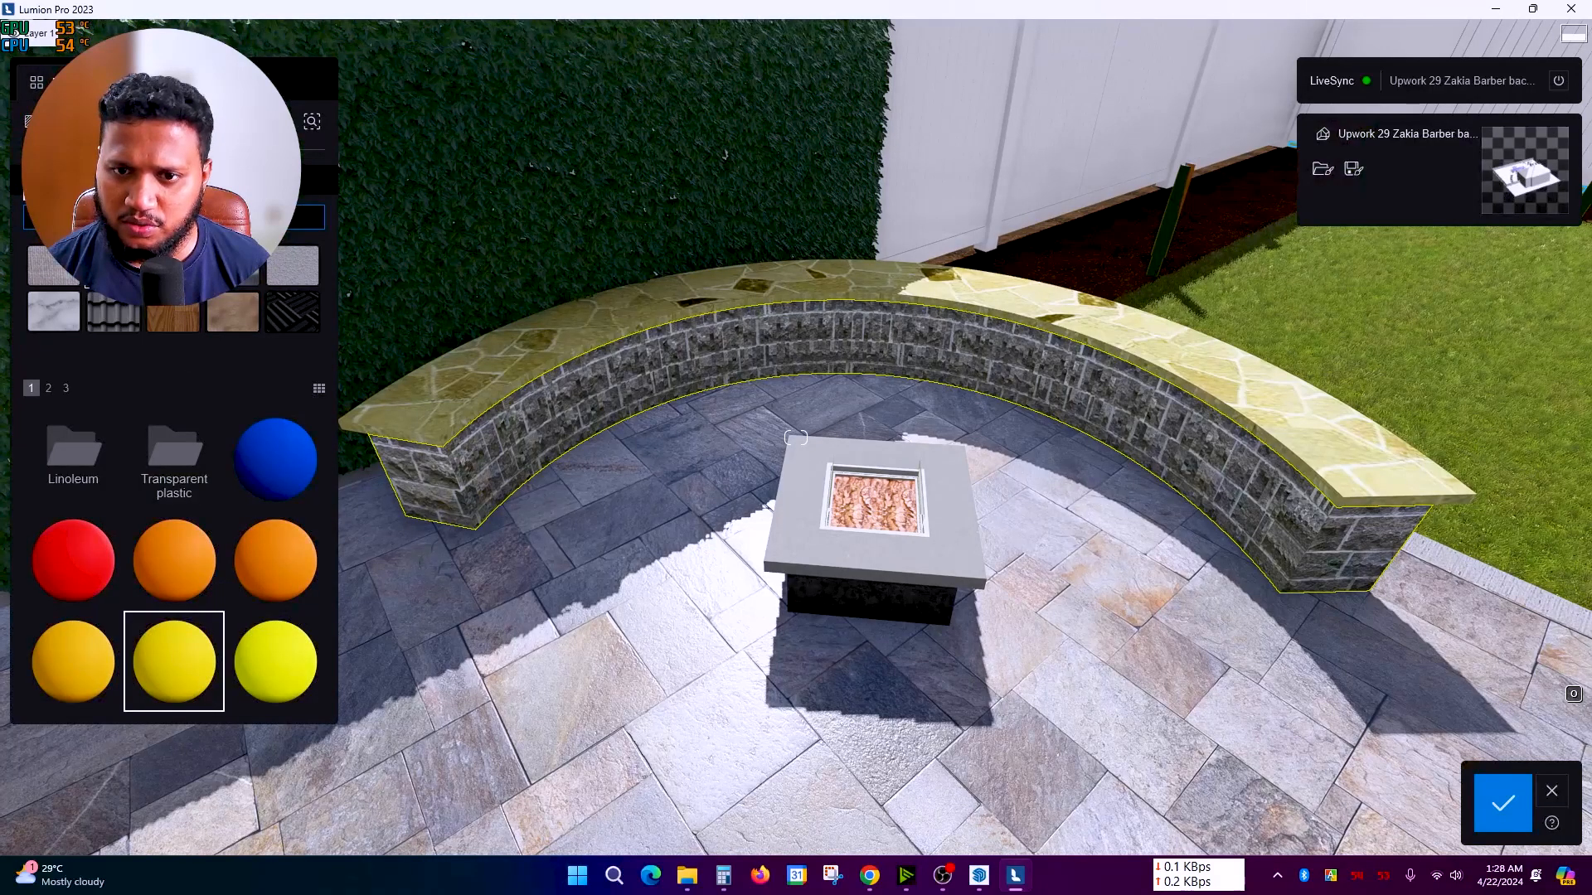
{"action": "type", "text": "s"}
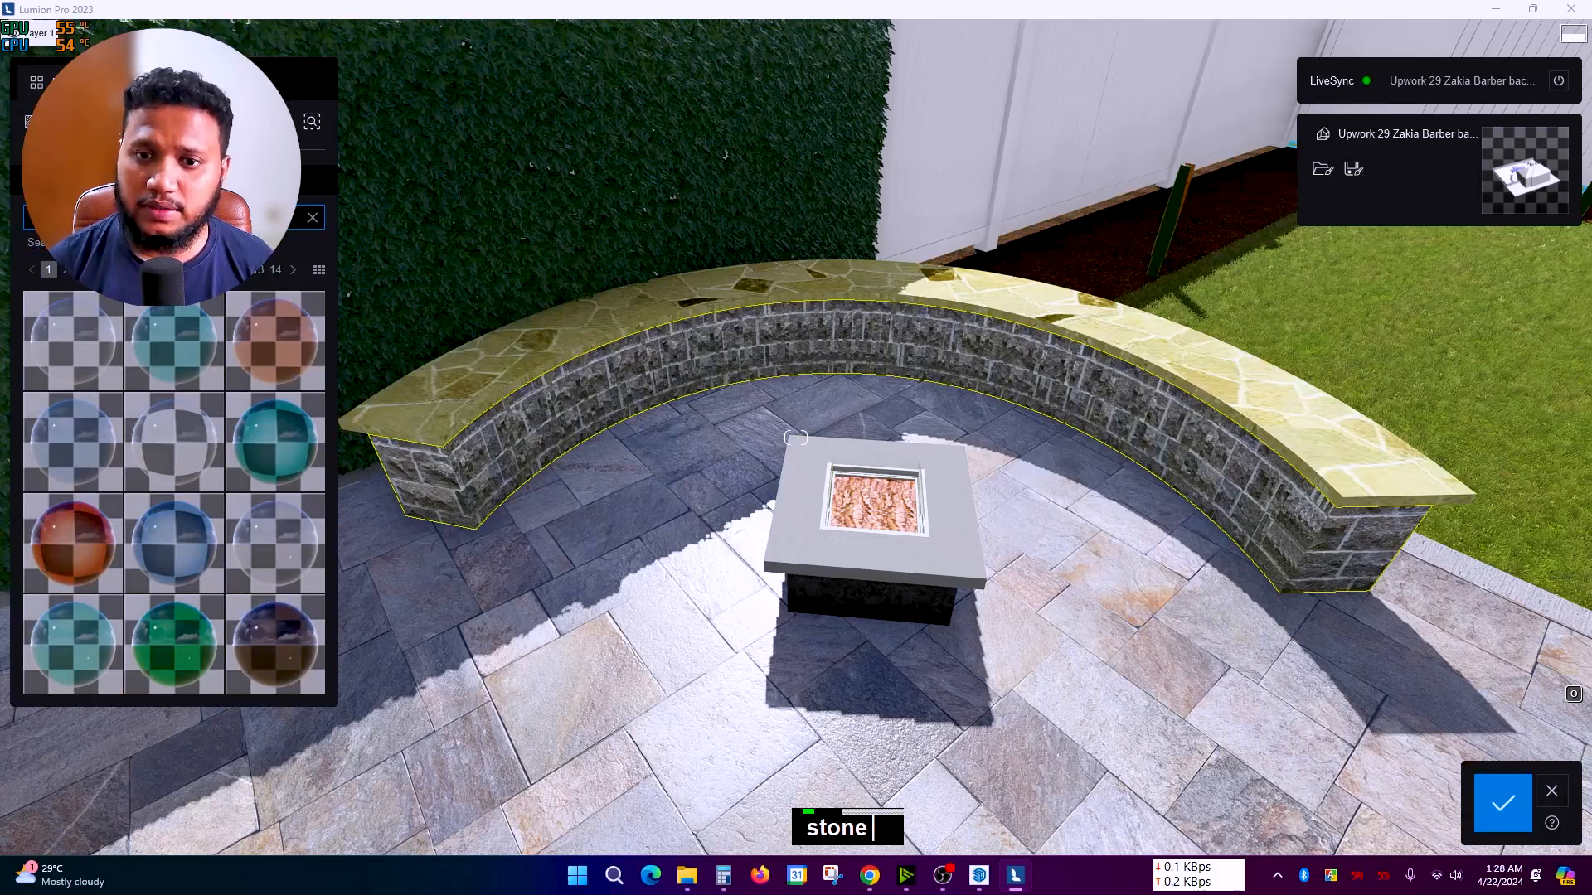
{"action": "right_click", "coordinate": [159, 454]}
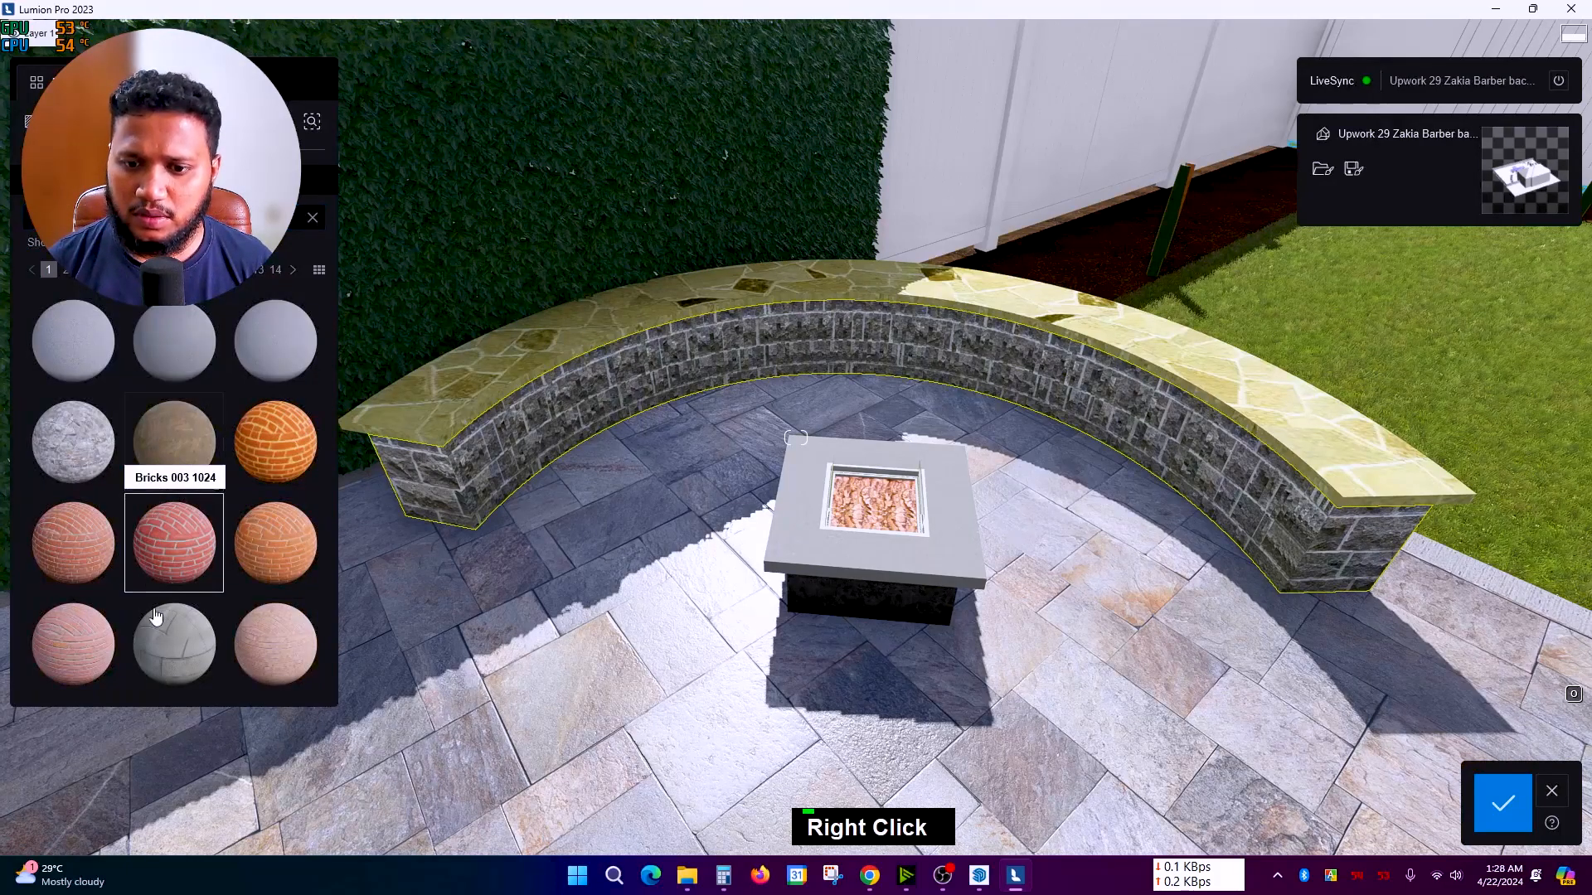
{"action": "scroll", "coordinate": [162, 581], "scroll_direction": "down", "scroll_amount": 1}
{"action": "scroll", "coordinate": [164, 555], "scroll_direction": "down", "scroll_amount": 1}
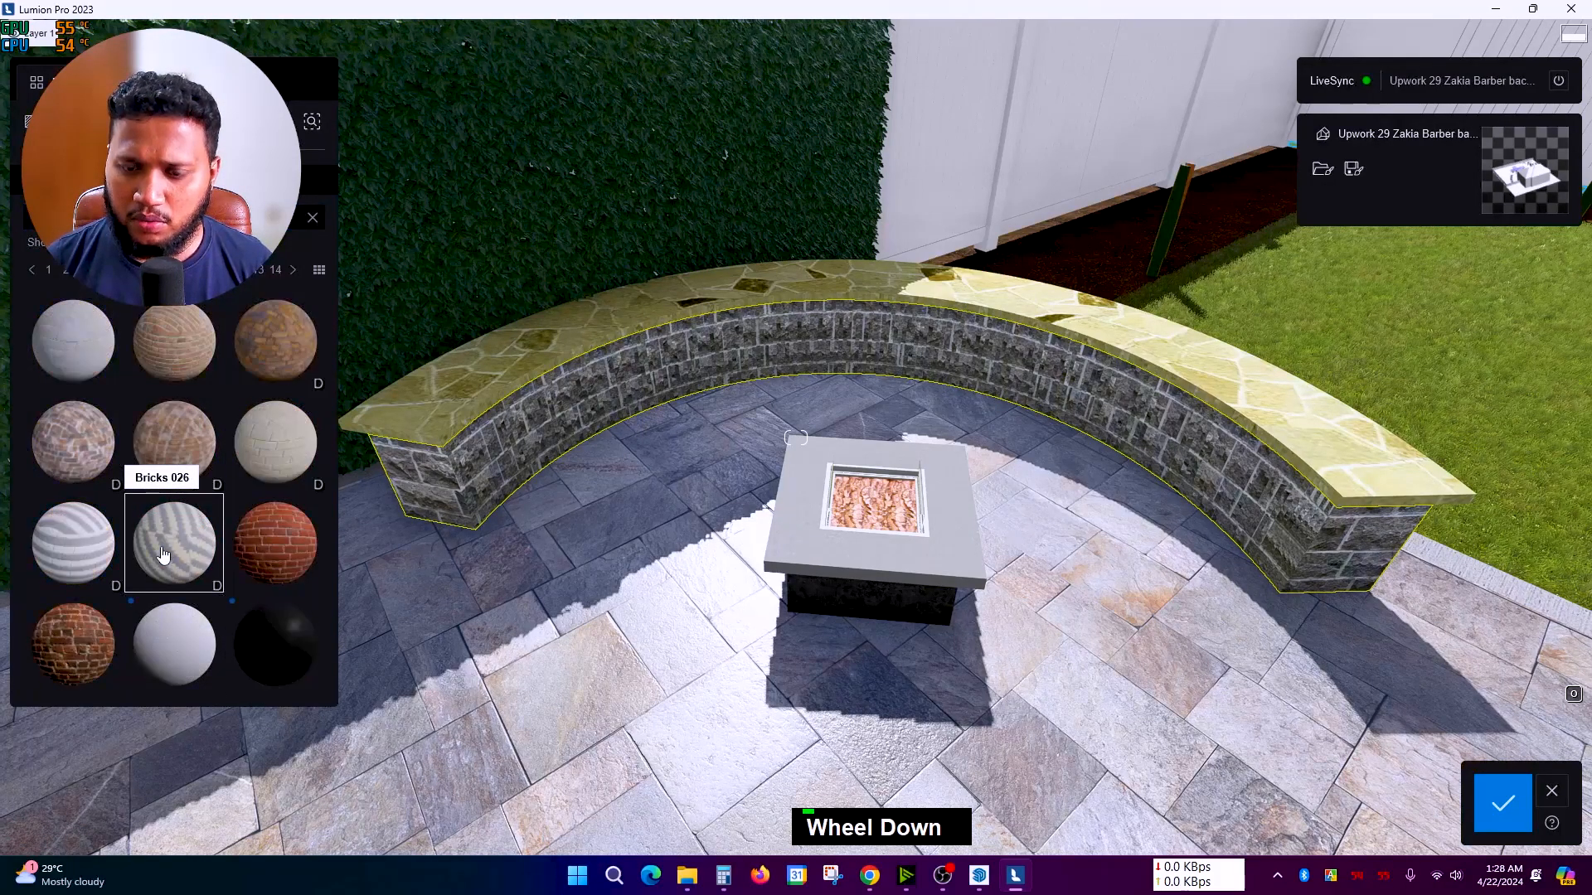
{"action": "scroll", "coordinate": [164, 551], "scroll_direction": "up", "scroll_amount": 1}
{"action": "right_click_drag", "start_coordinate": [636, 575], "coordinate": [559, 530]}
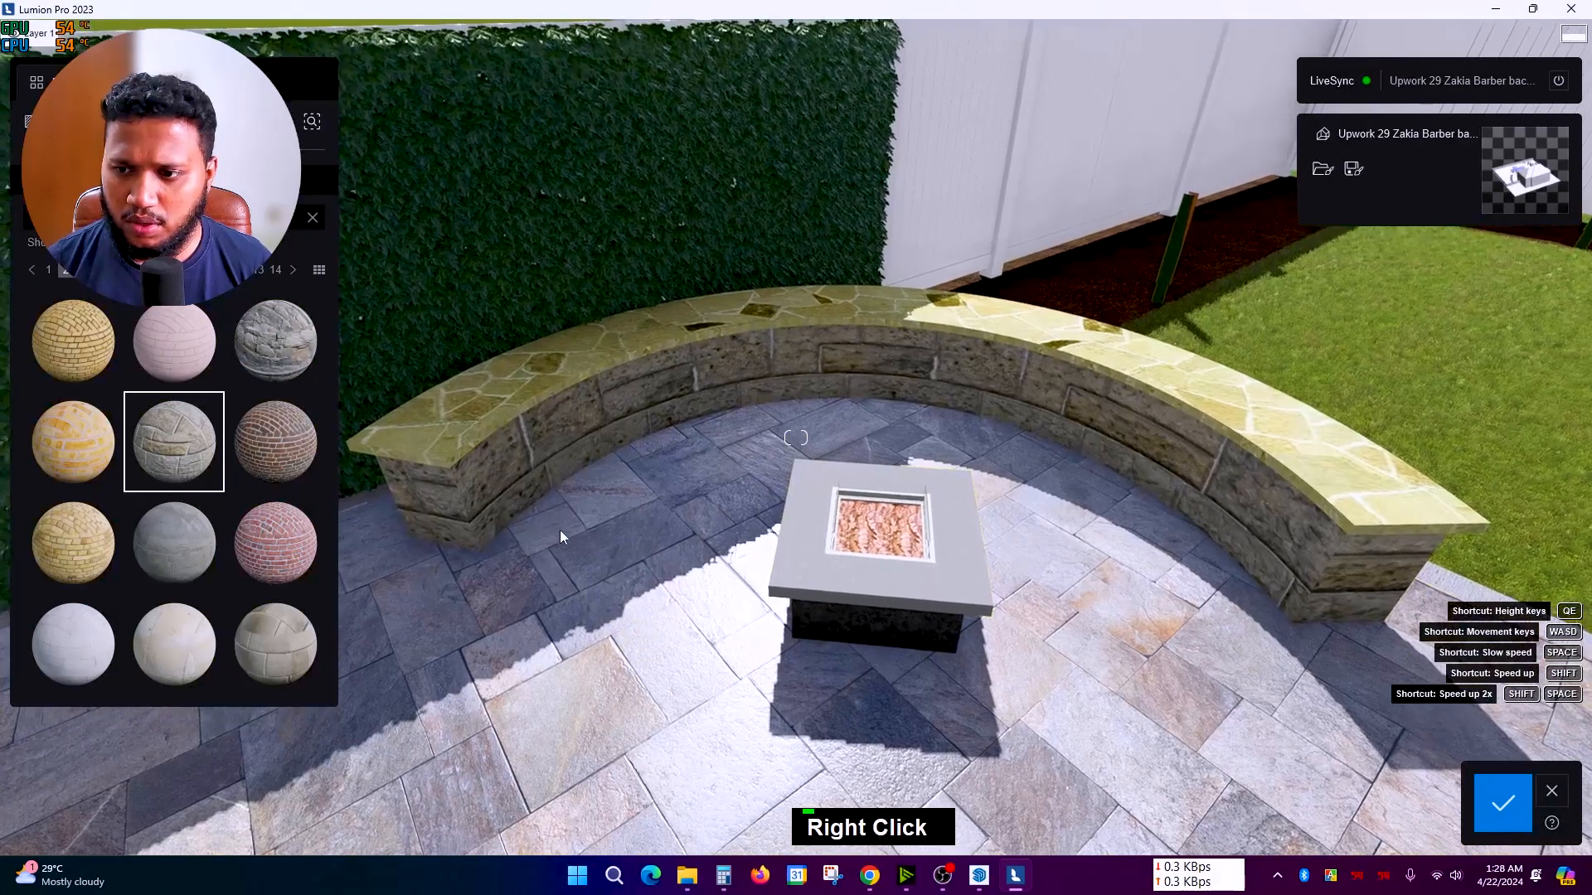
{"action": "double_click", "coordinate": [468, 440]}
{"action": "mouse_move", "coordinate": [1042, 454]}
{"action": "right_mouse_down"}
{"action": "mouse_move", "coordinate": [1335, 551]}
{"action": "mouse_move", "coordinate": [1079, 499]}
{"action": "mouse_move", "coordinate": [1032, 469]}
{"action": "right_mouse_up"}
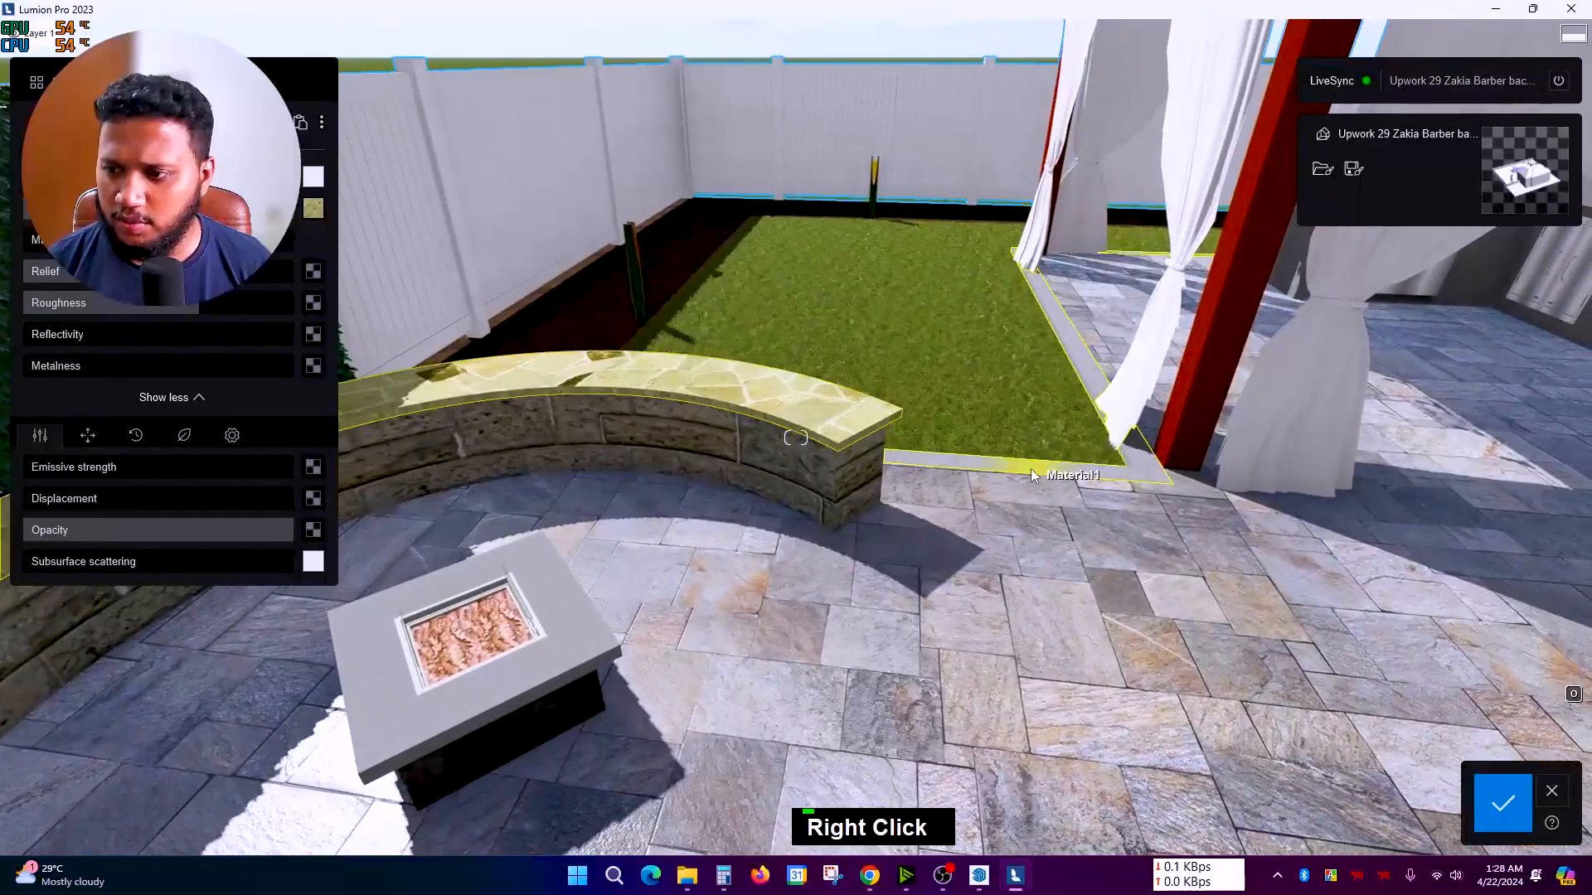
Step: Copy the paving edge's grey material and paste it onto the bench cap
{"action": "double_click", "coordinate": [1031, 470]}
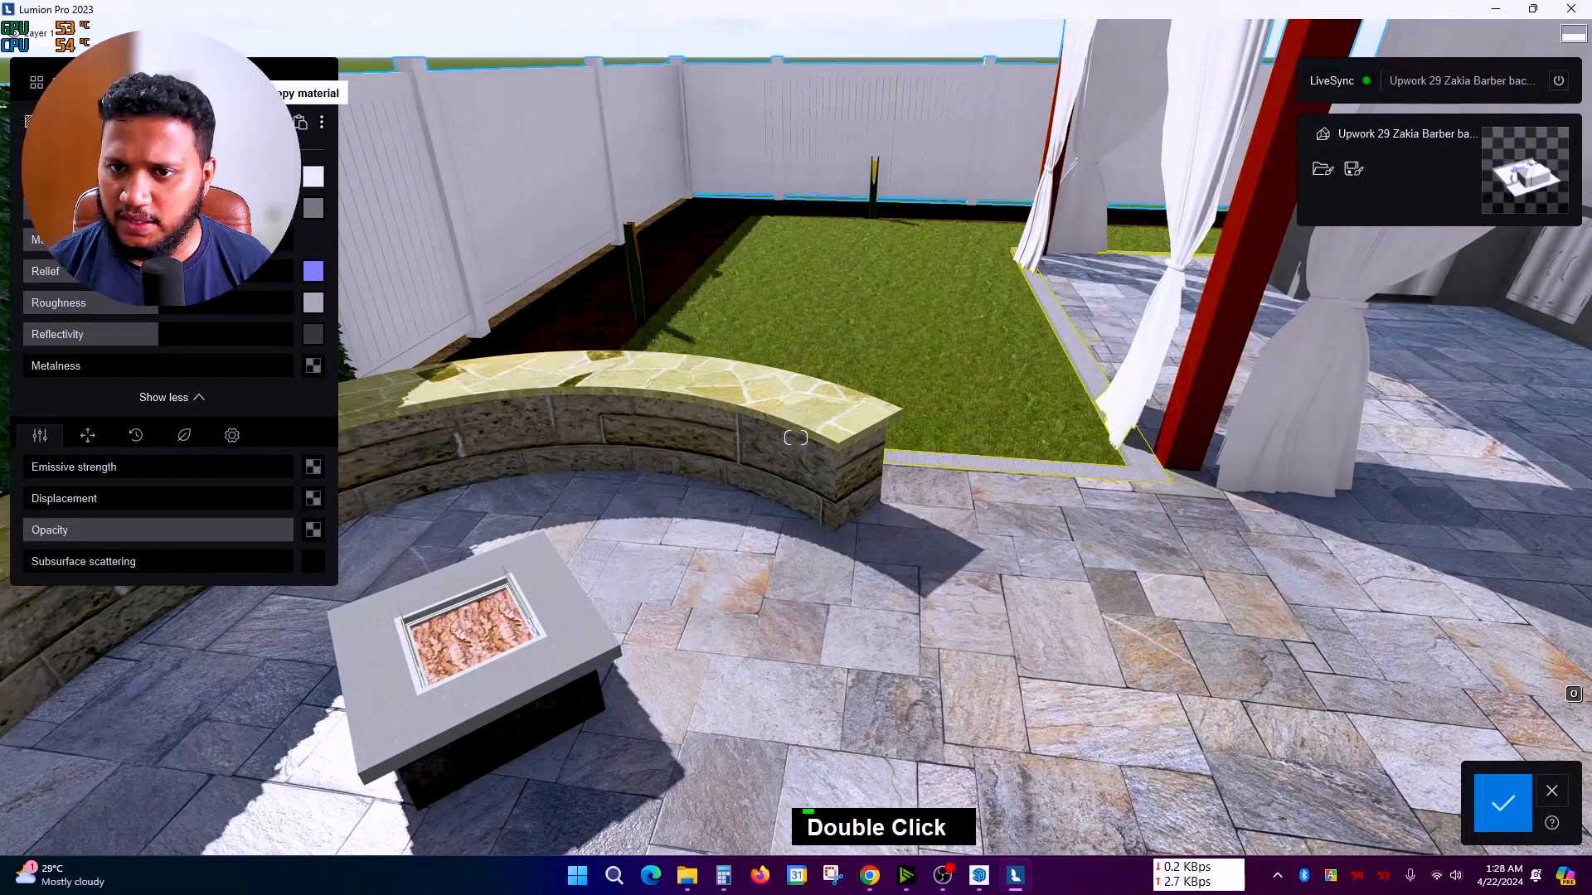
{"action": "left_click", "coordinate": [301, 122]}
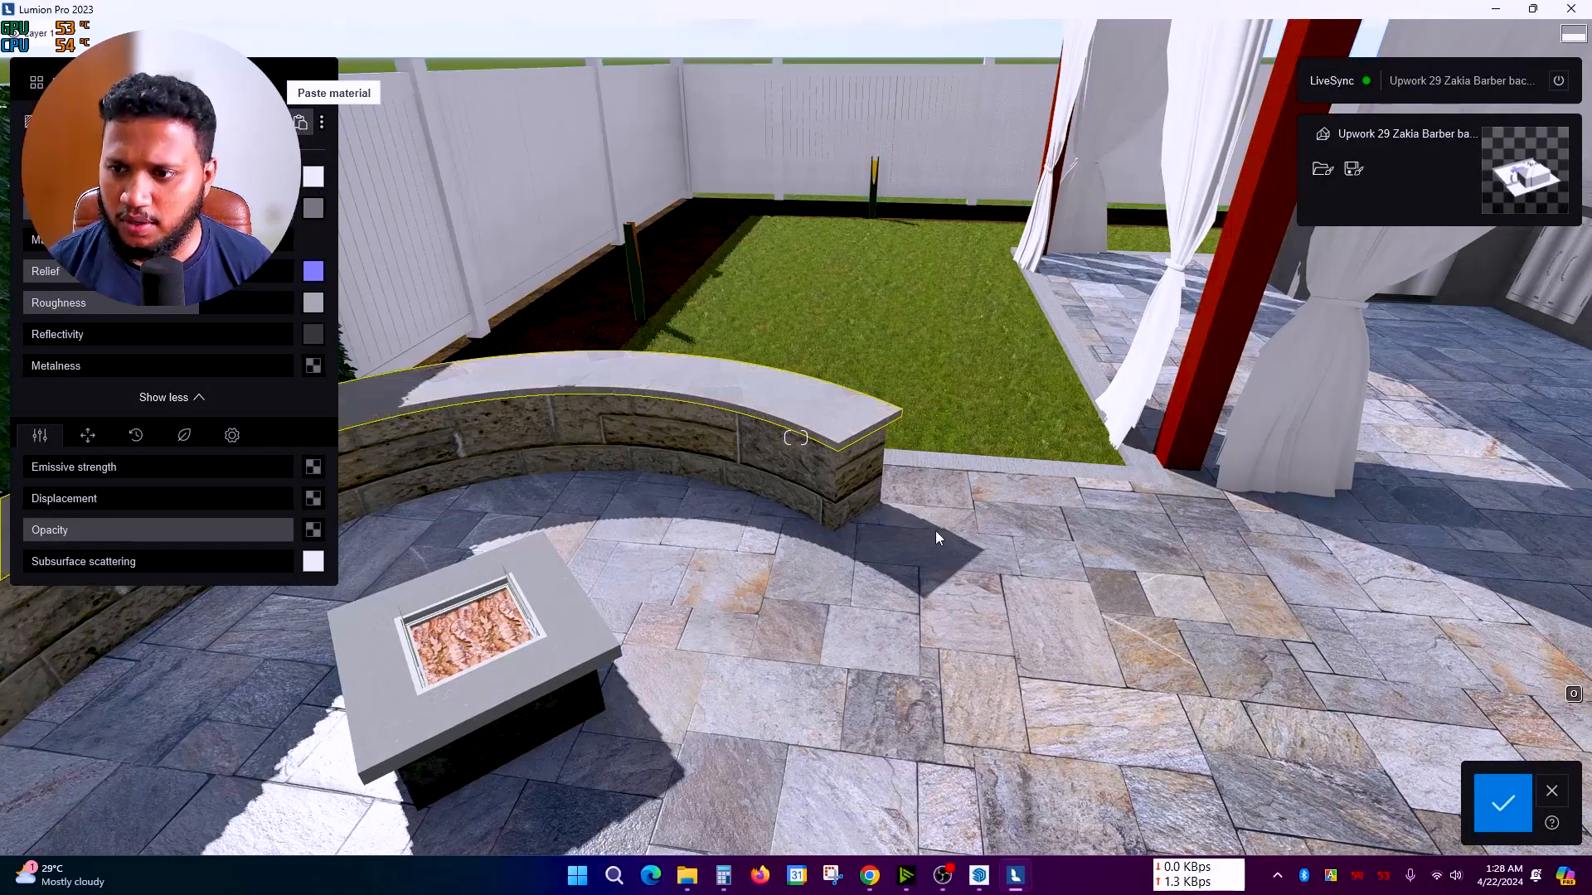
{"action": "scroll", "coordinate": [934, 530], "scroll_direction": "up", "scroll_amount": 3}
Step: Darken the bench cap's colour to a near-black charcoal
{"action": "double_click", "coordinate": [632, 359]}
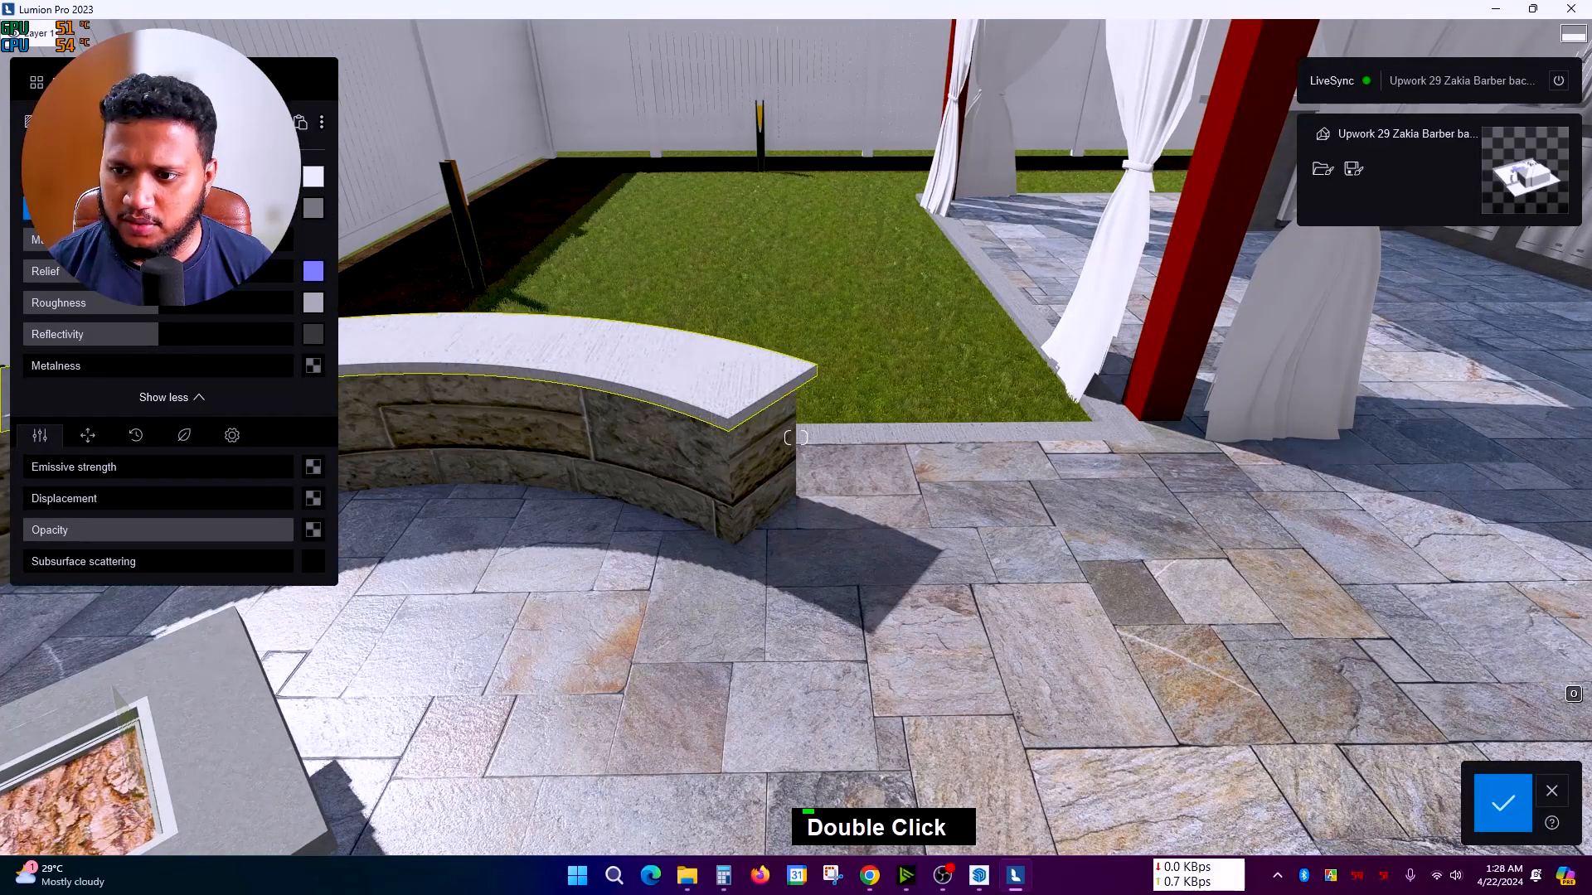
{"action": "left_click", "coordinate": [313, 175]}
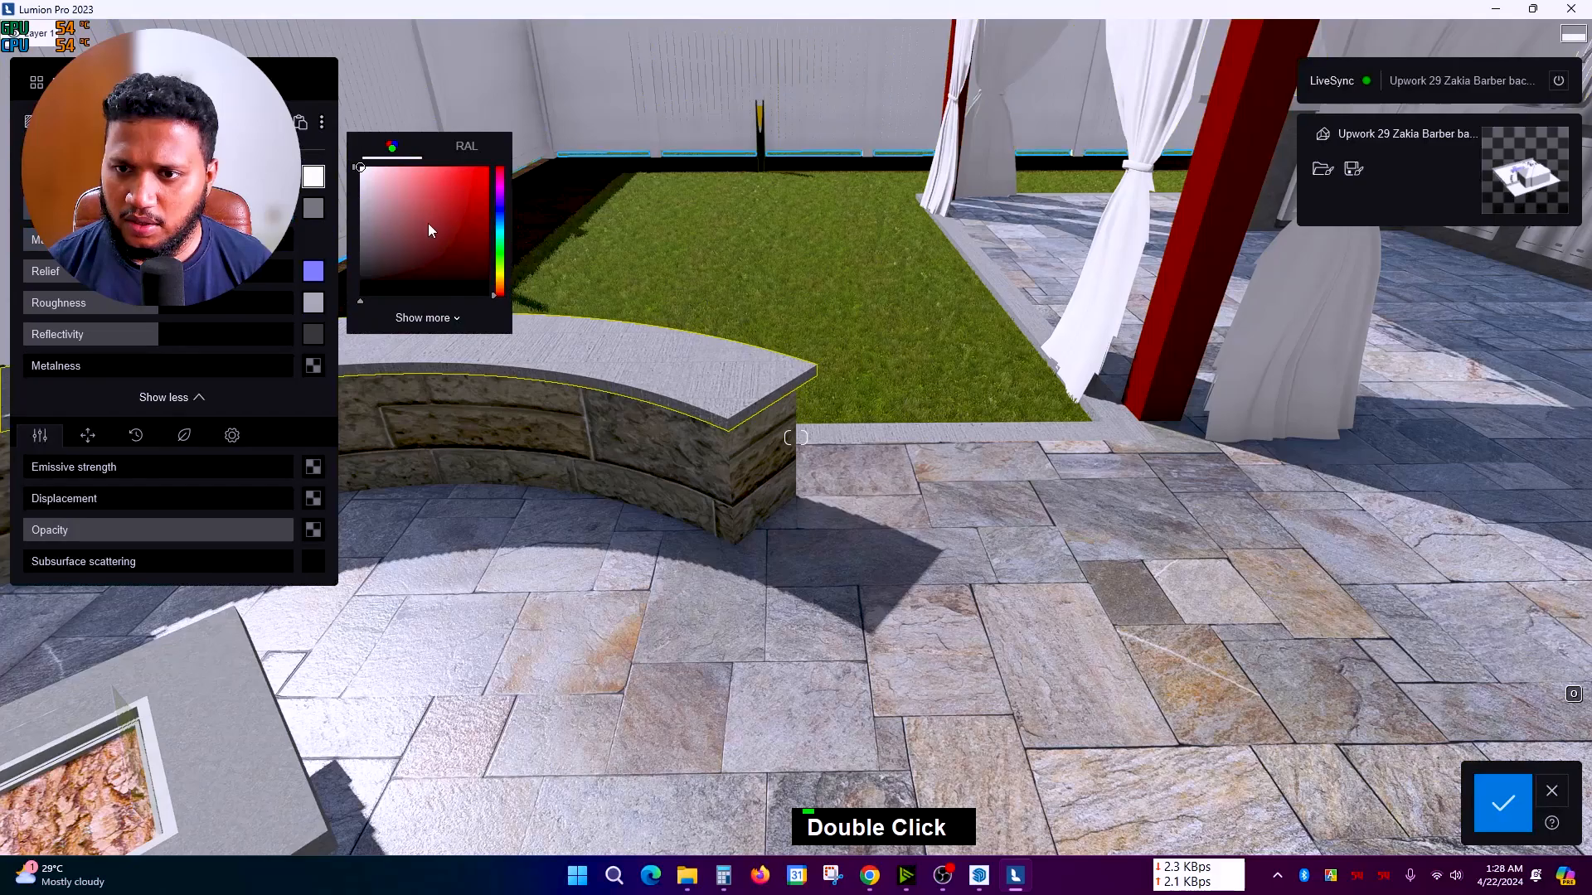
{"action": "left_click_drag", "start_coordinate": [50, 209], "coordinate": [178, 209]}
{"action": "right_click_drag", "start_coordinate": [622, 452], "coordinate": [681, 704]}
{"action": "key", "text": "q"}
{"action": "scroll", "coordinate": [682, 705], "scroll_direction": "up", "scroll_amount": 2}
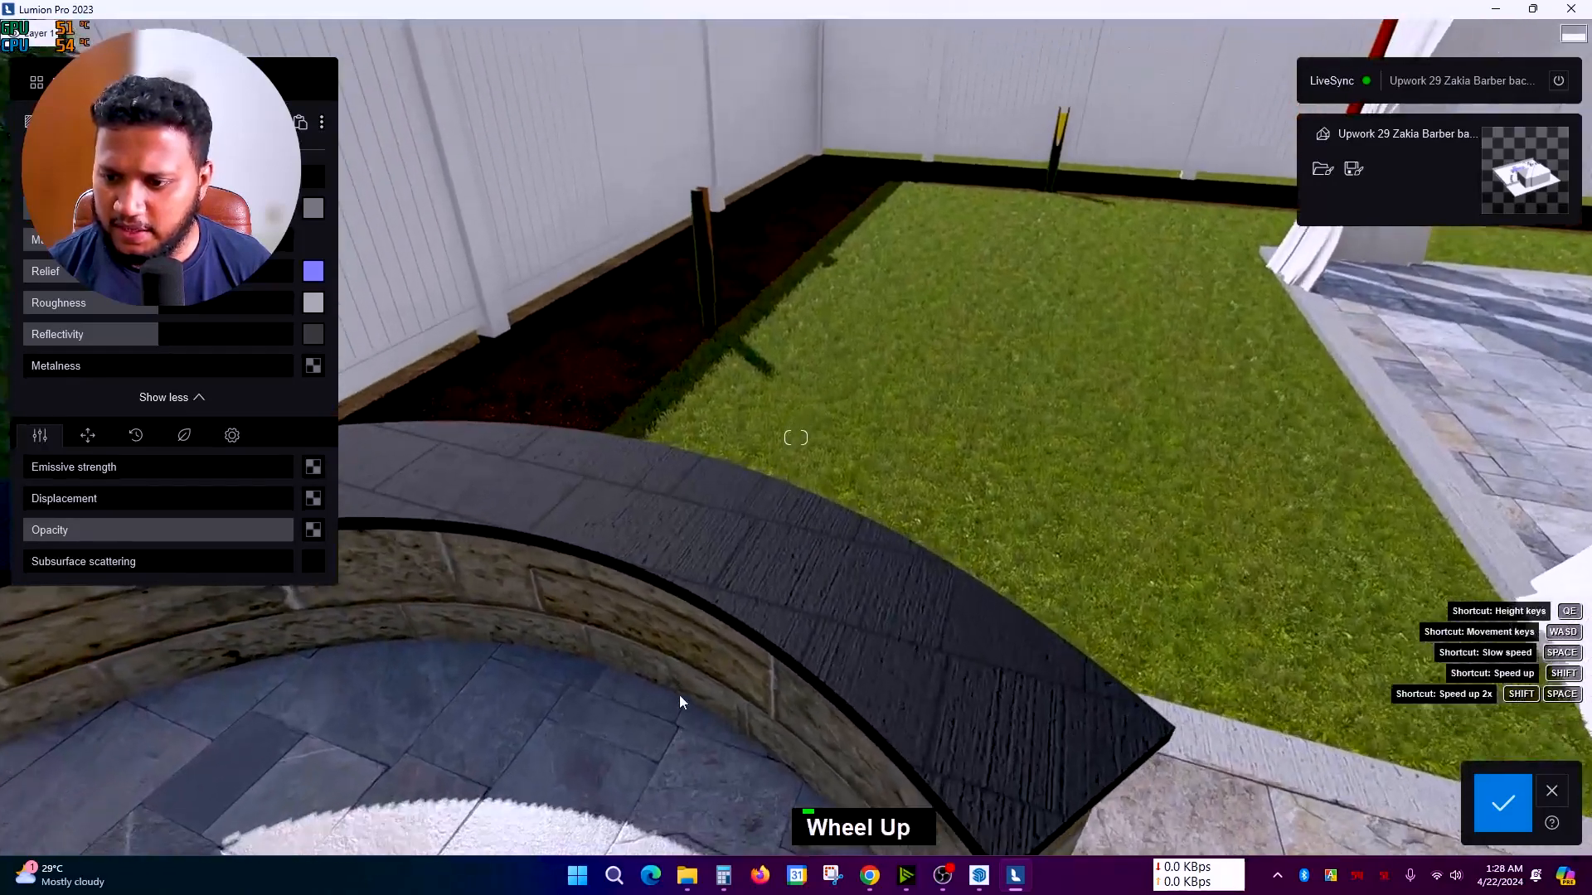
{"action": "left_click", "coordinate": [91, 82]}
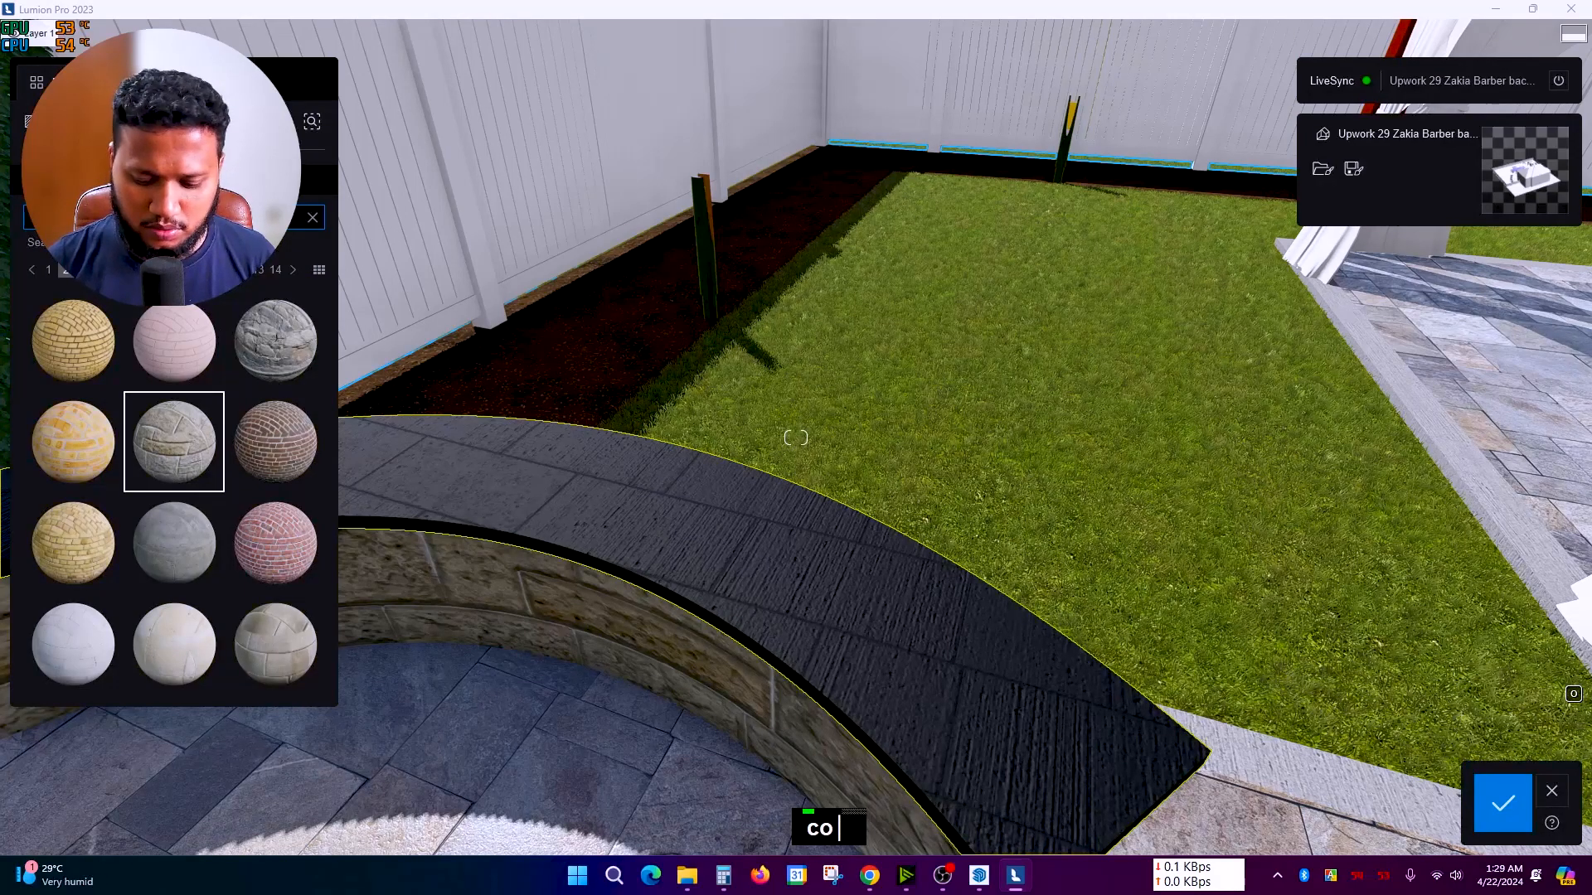
Step: Search the library for concrete and apply a pale speckled concrete to the bench cap
{"action": "type", "text": "te"}
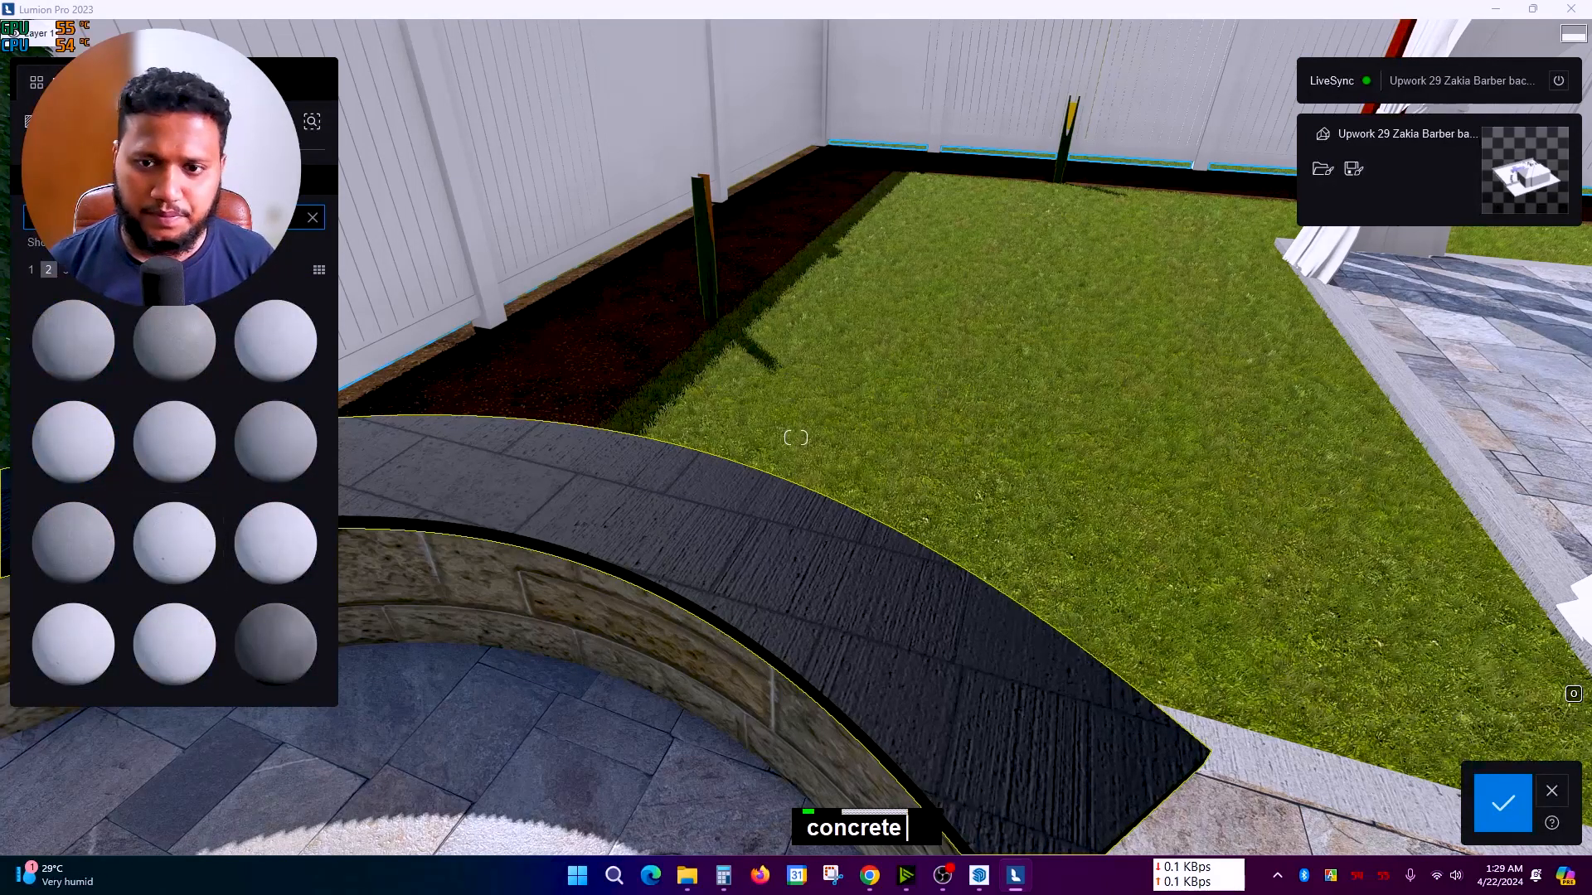
{"action": "scroll", "coordinate": [526, 584], "scroll_direction": "up", "scroll_amount": 3}
{"action": "right_click_drag", "start_coordinate": [526, 584], "coordinate": [367, 535]}
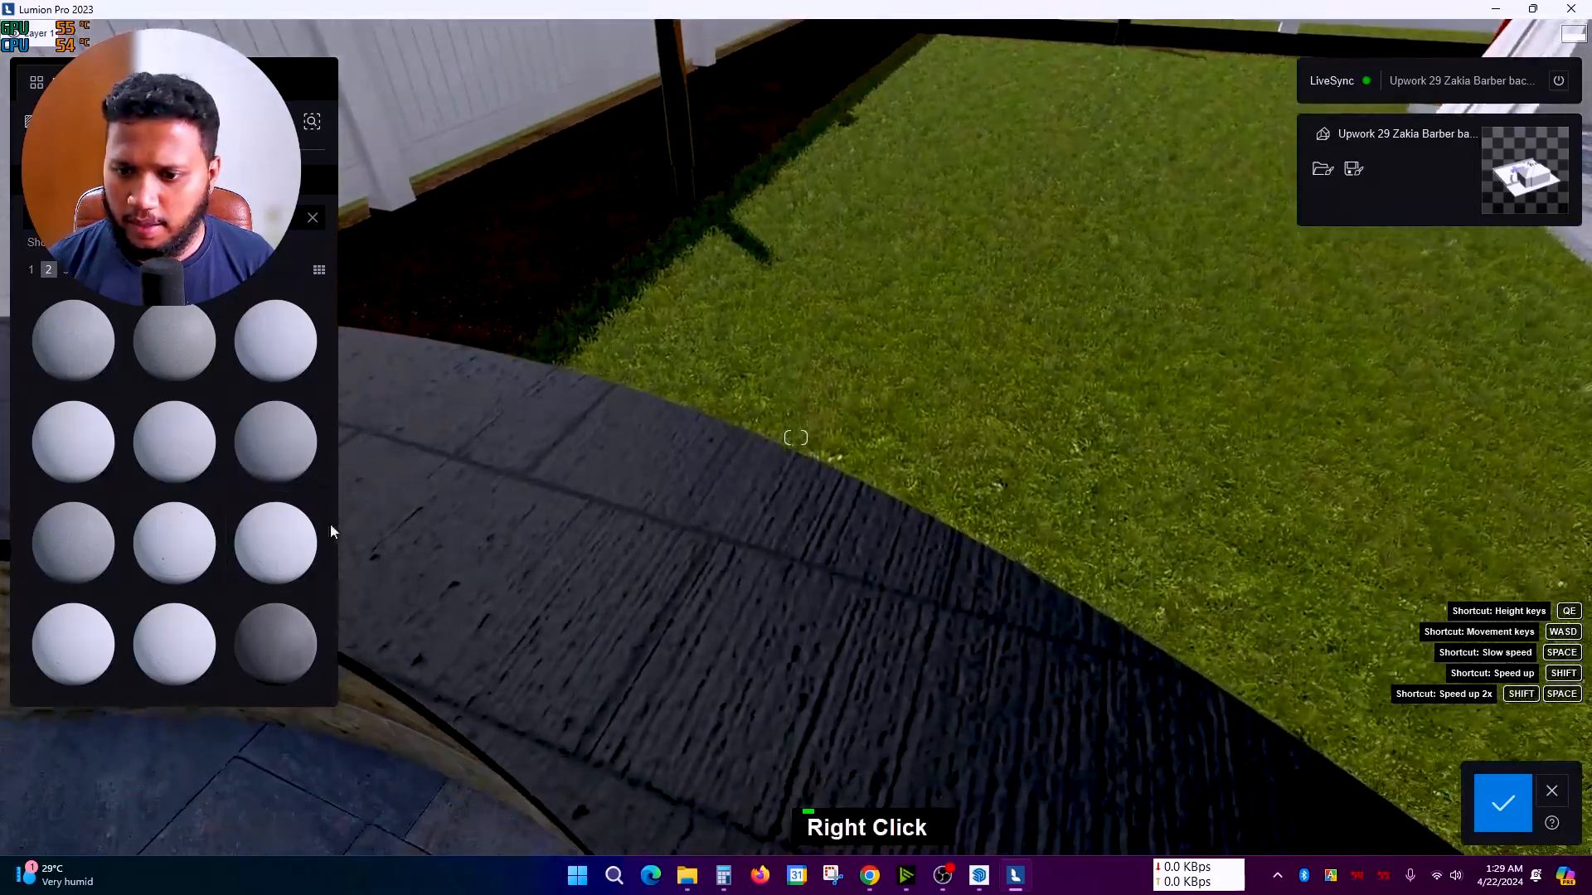
{"action": "right_click_drag", "start_coordinate": [688, 542], "coordinate": [826, 504]}
{"action": "scroll", "coordinate": [821, 504], "scroll_direction": "down", "scroll_amount": 2}
{"action": "double_click", "coordinate": [825, 504]}
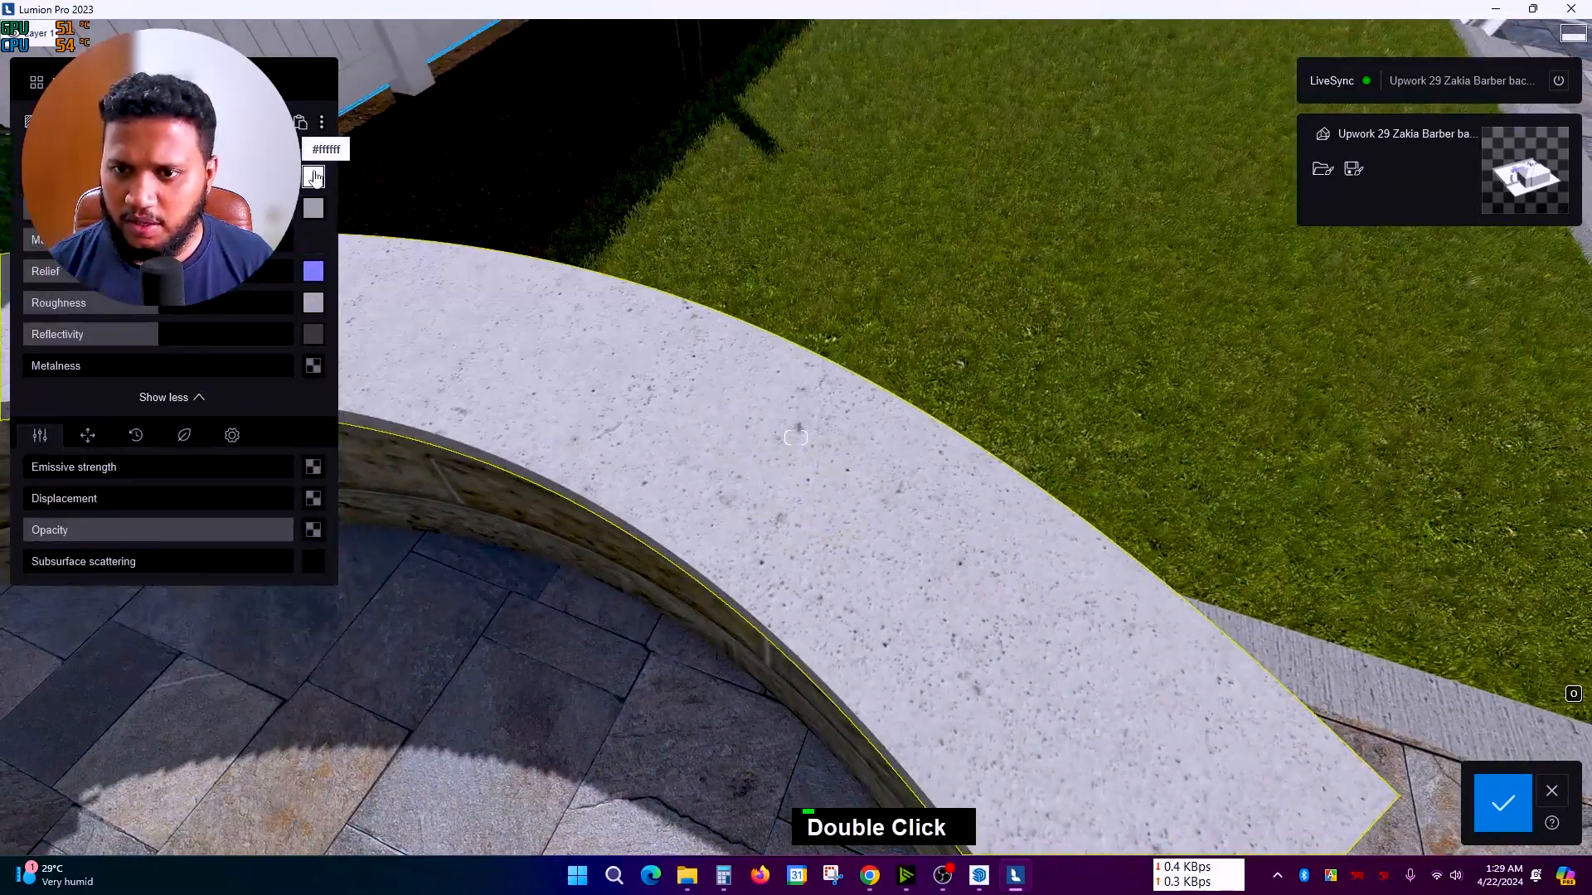
Step: Adjust the concrete cap's colour toward a darker grey
{"action": "left_click", "coordinate": [314, 176]}
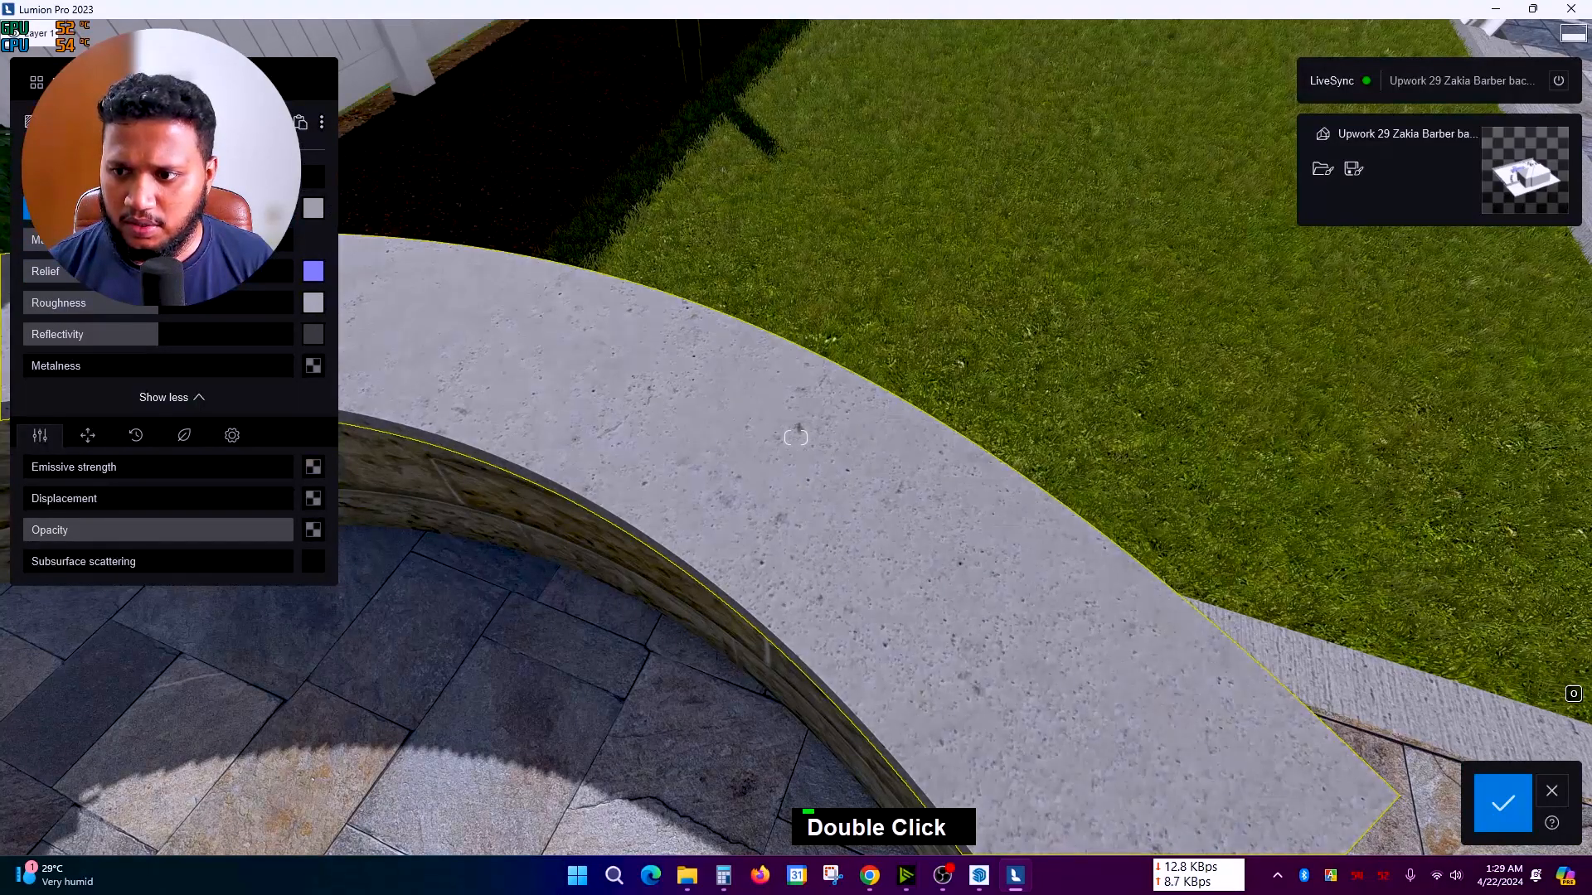
{"action": "right_click_drag", "start_coordinate": [698, 348], "coordinate": [669, 479]}
{"action": "scroll", "coordinate": [698, 356], "scroll_direction": "down", "scroll_amount": 2}
{"action": "key", "text": "e"}
{"action": "key", "text": "q"}
{"action": "scroll", "coordinate": [682, 396], "scroll_direction": "up", "scroll_amount": 3}
{"action": "key", "text": "q"}
{"action": "scroll", "coordinate": [723, 379], "scroll_direction": "up", "scroll_amount": 2}
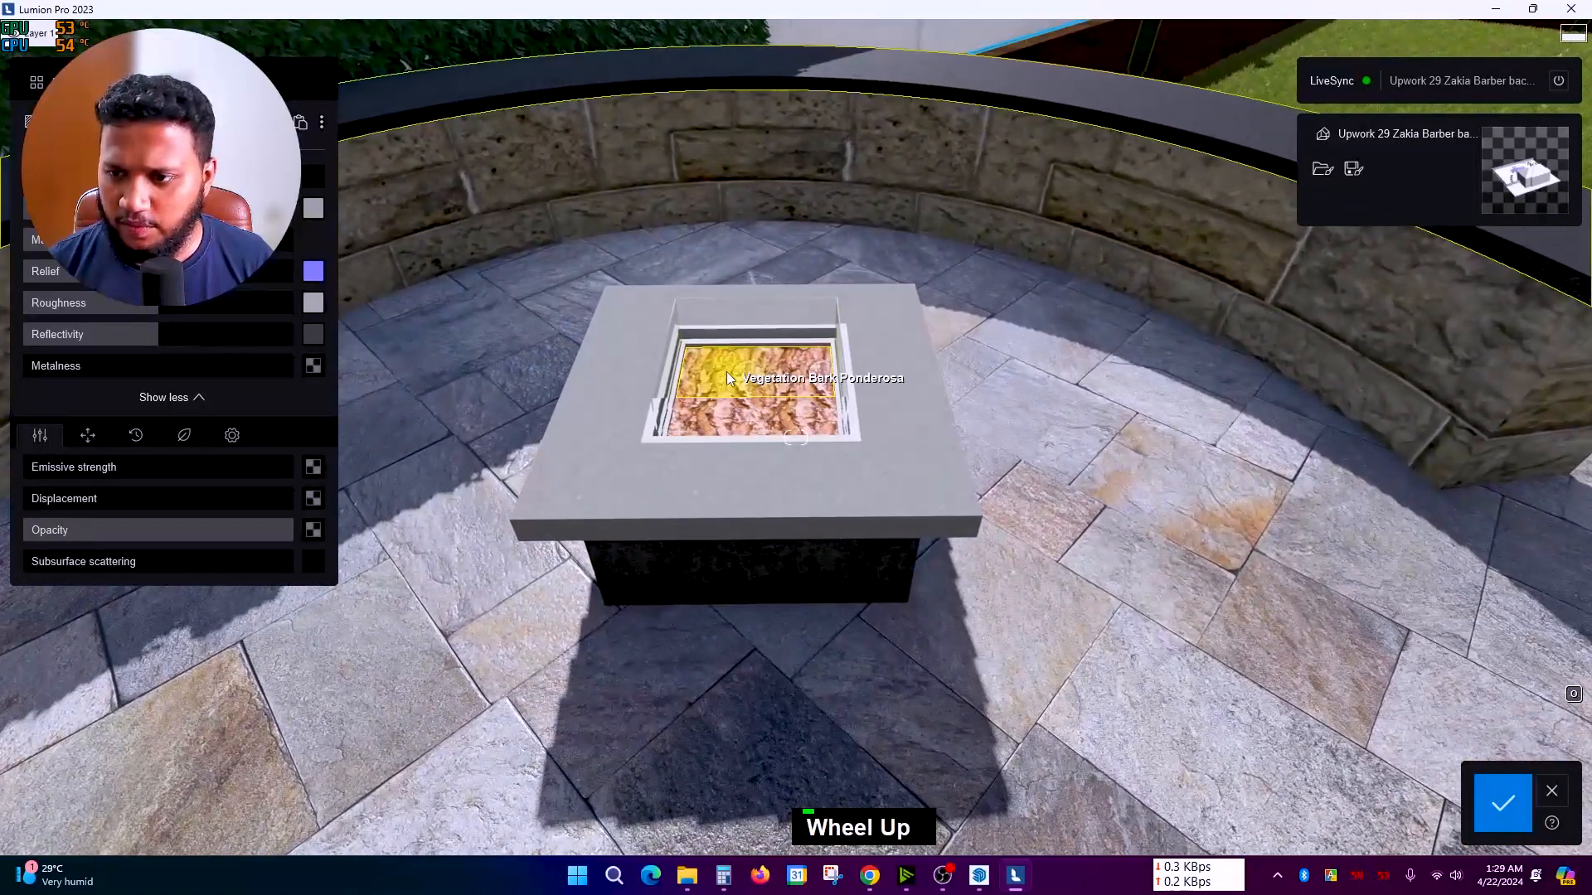
Step: Replace the fire pit's bark bed with Gravel_002 from Nature materials, tinted nearly black
{"action": "key", "text": "q"}
{"action": "right_click_drag", "start_coordinate": [725, 378], "coordinate": [763, 633]}
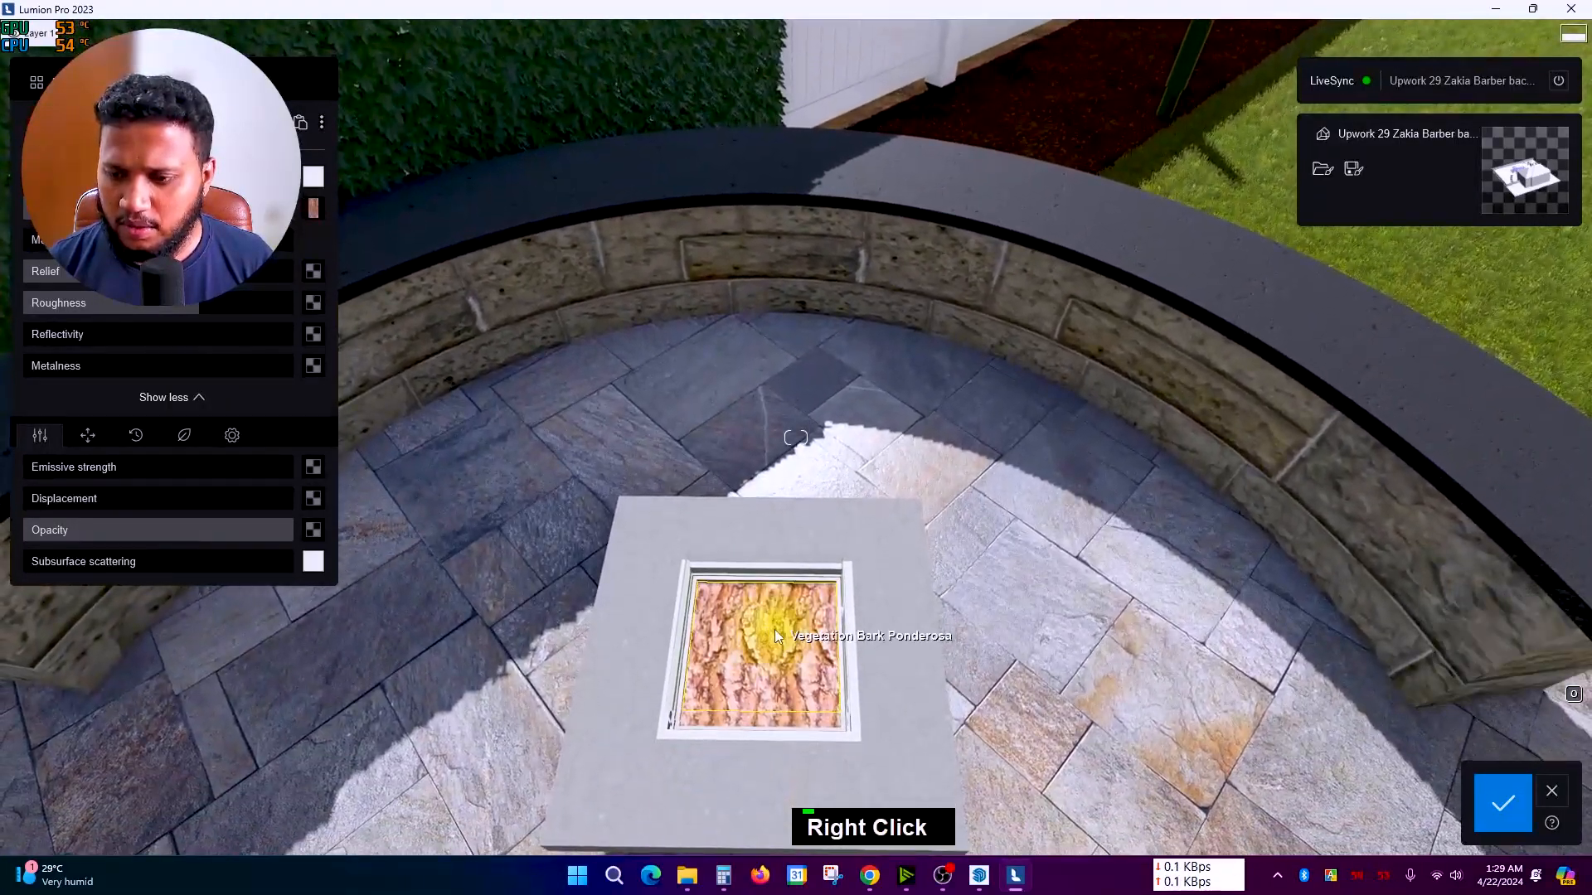
{"action": "left_click", "coordinate": [68, 83]}
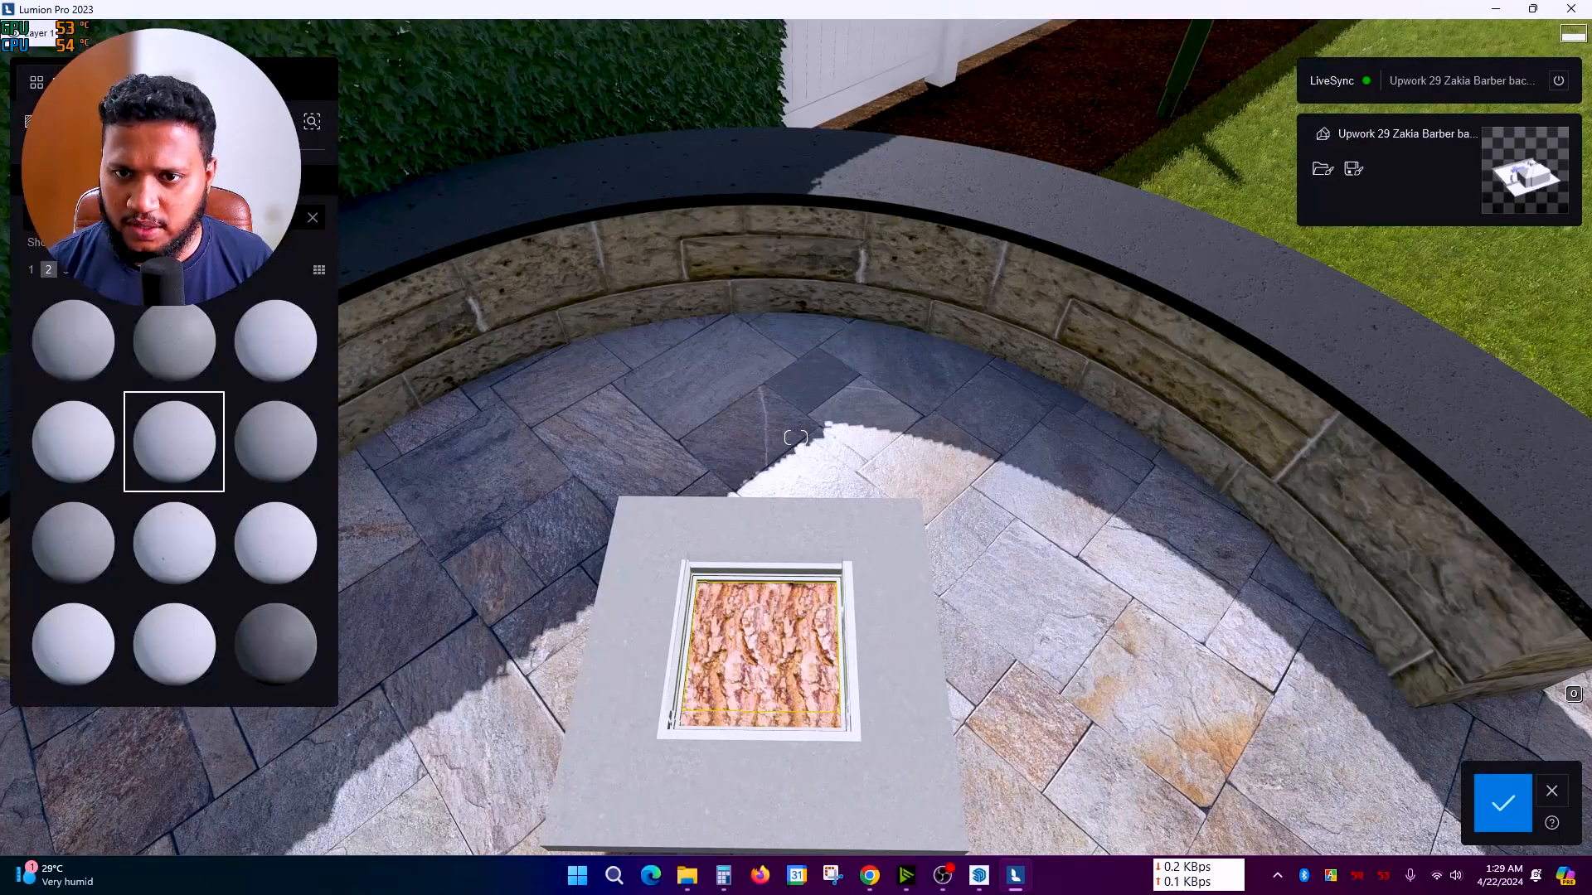
{"action": "left_click", "coordinate": [53, 179]}
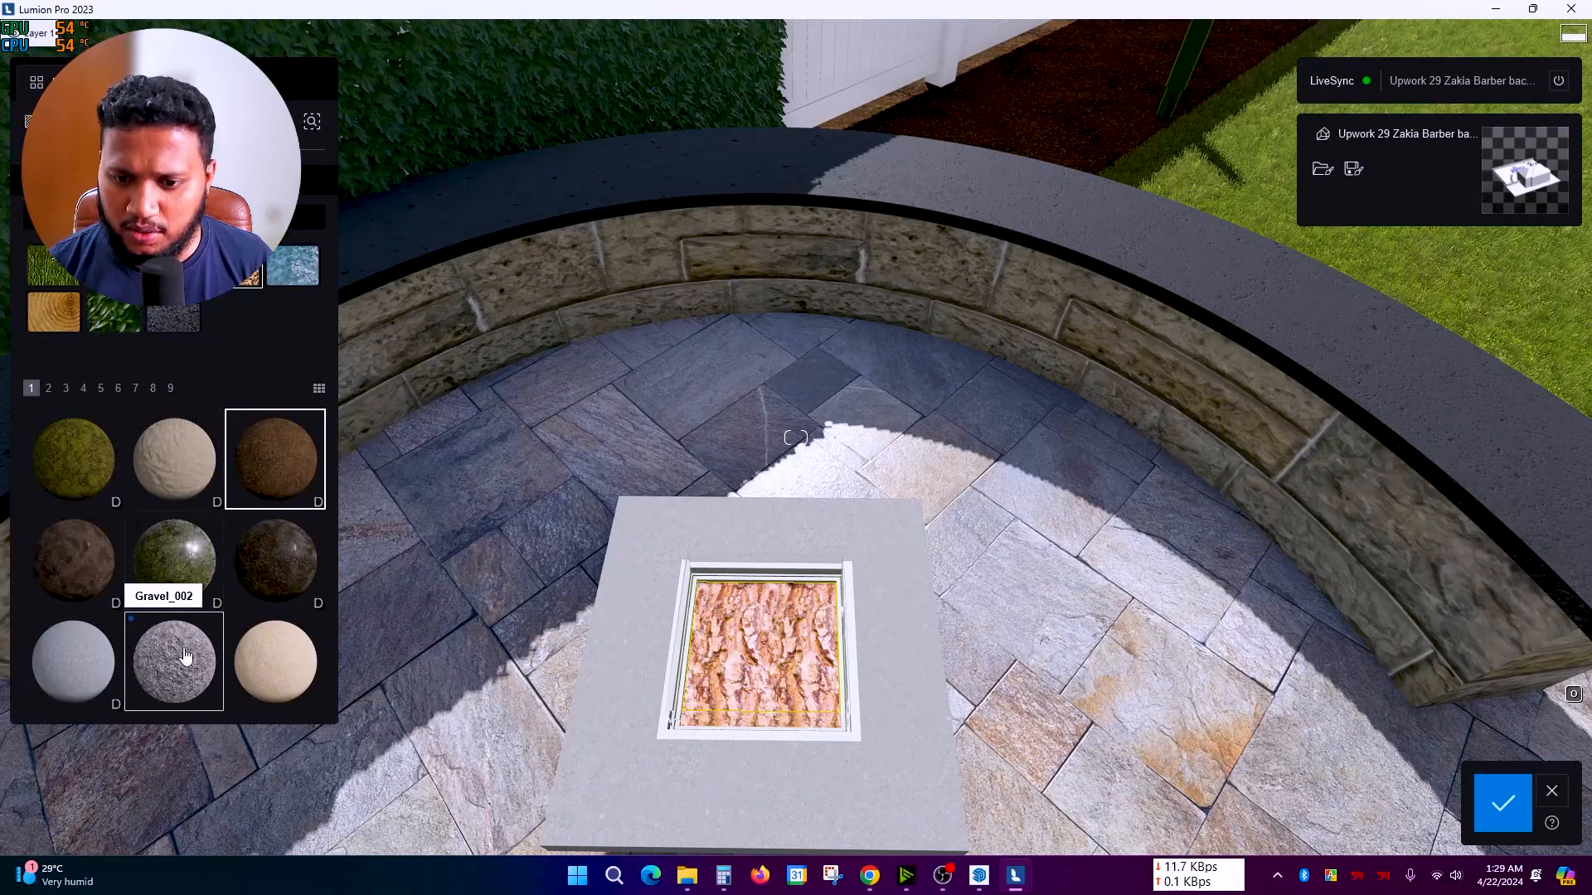
{"action": "right_click_drag", "start_coordinate": [788, 663], "coordinate": [783, 719]}
{"action": "scroll", "coordinate": [790, 678], "scroll_direction": "up", "scroll_amount": 5}
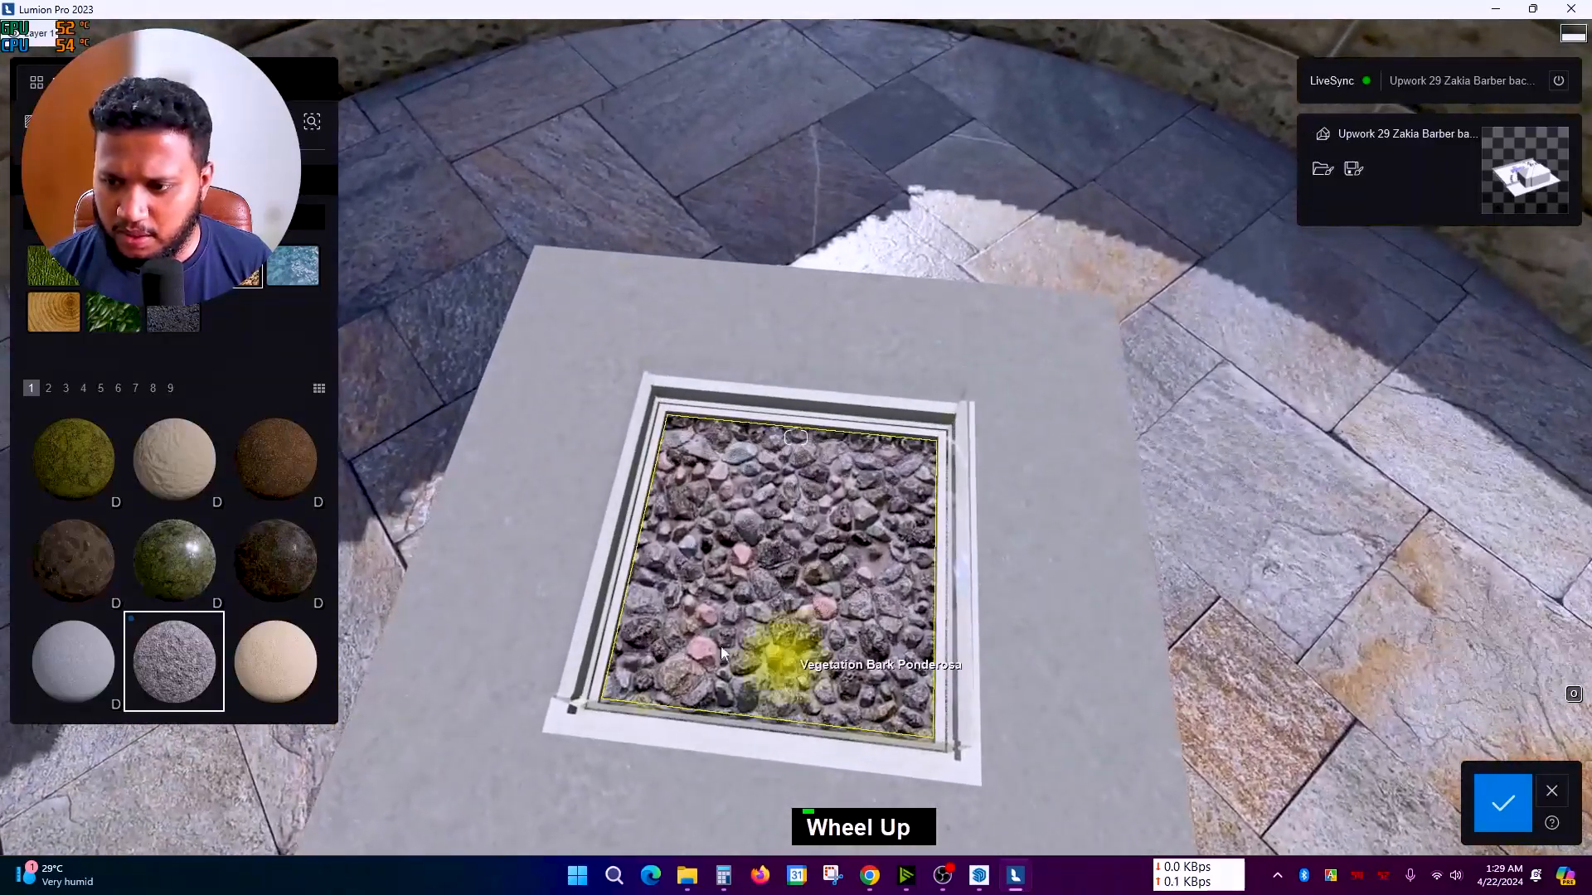
{"action": "double_click", "coordinate": [772, 593]}
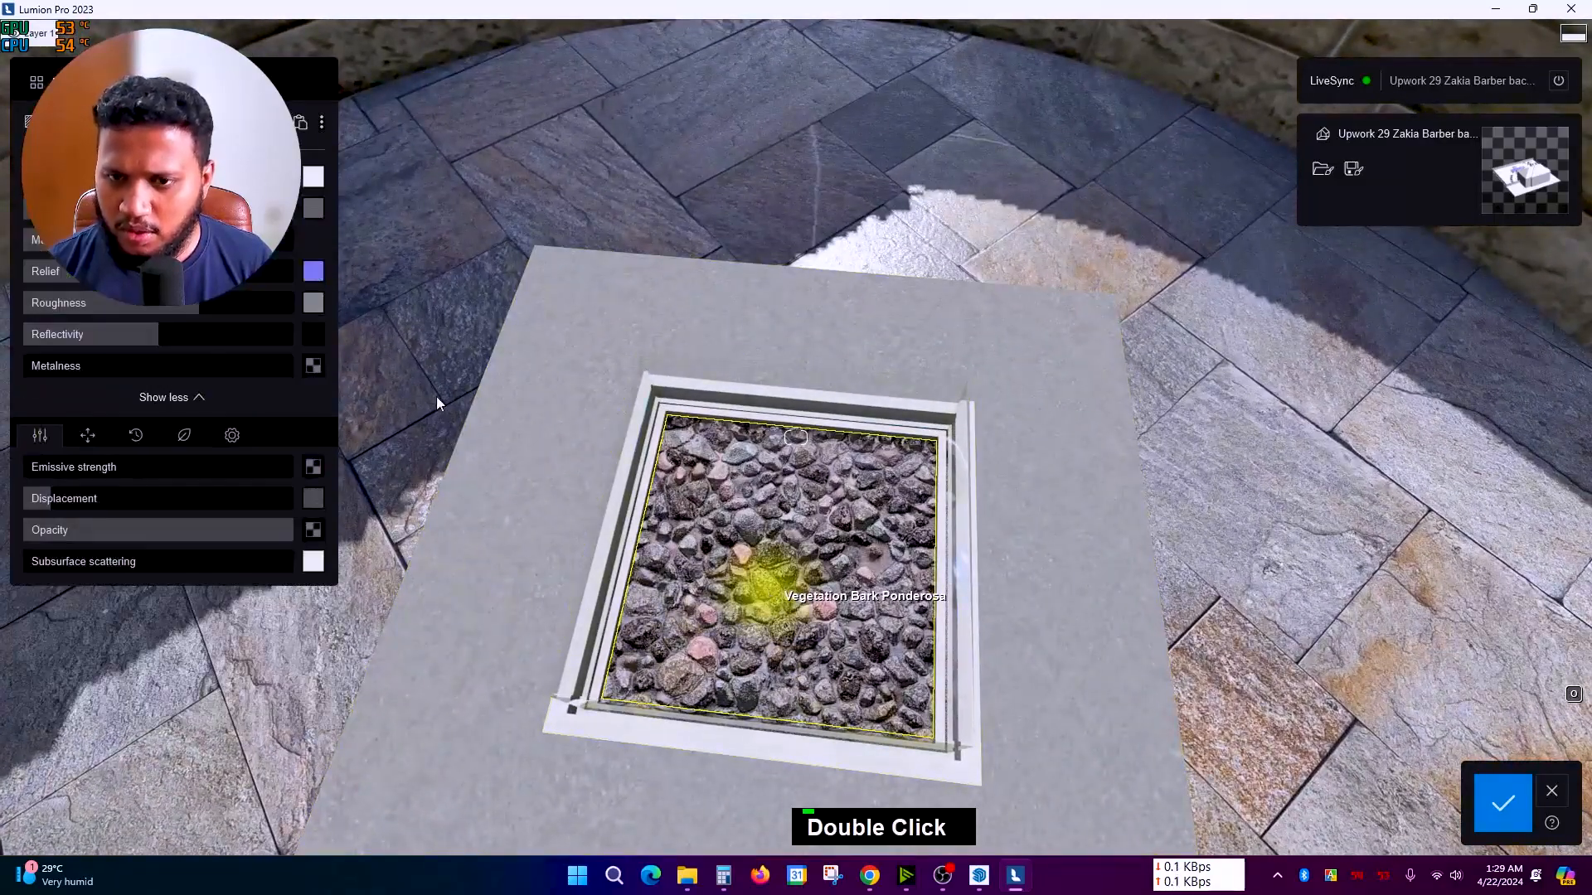
{"action": "left_click", "coordinate": [313, 179]}
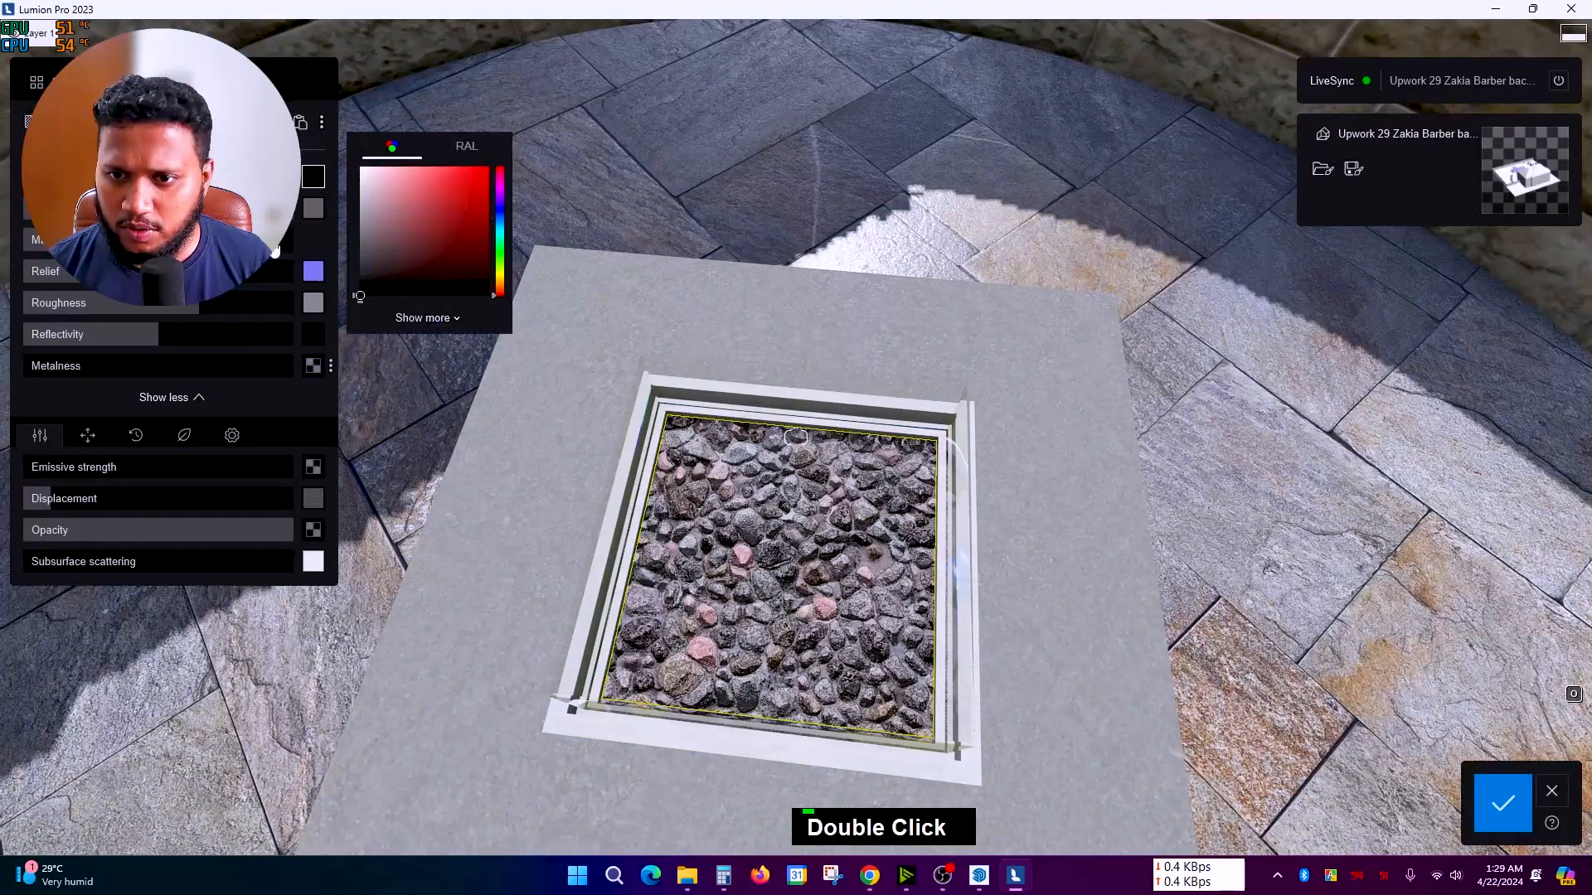
{"action": "right_click_drag", "start_coordinate": [1421, 829], "coordinate": [1422, 788]}
{"action": "scroll", "coordinate": [1423, 788], "scroll_direction": "down", "scroll_amount": 3}
Step: Save the material edits and place volumetric fire 05 inside the fire pit
{"action": "left_click", "coordinate": [1508, 811]}
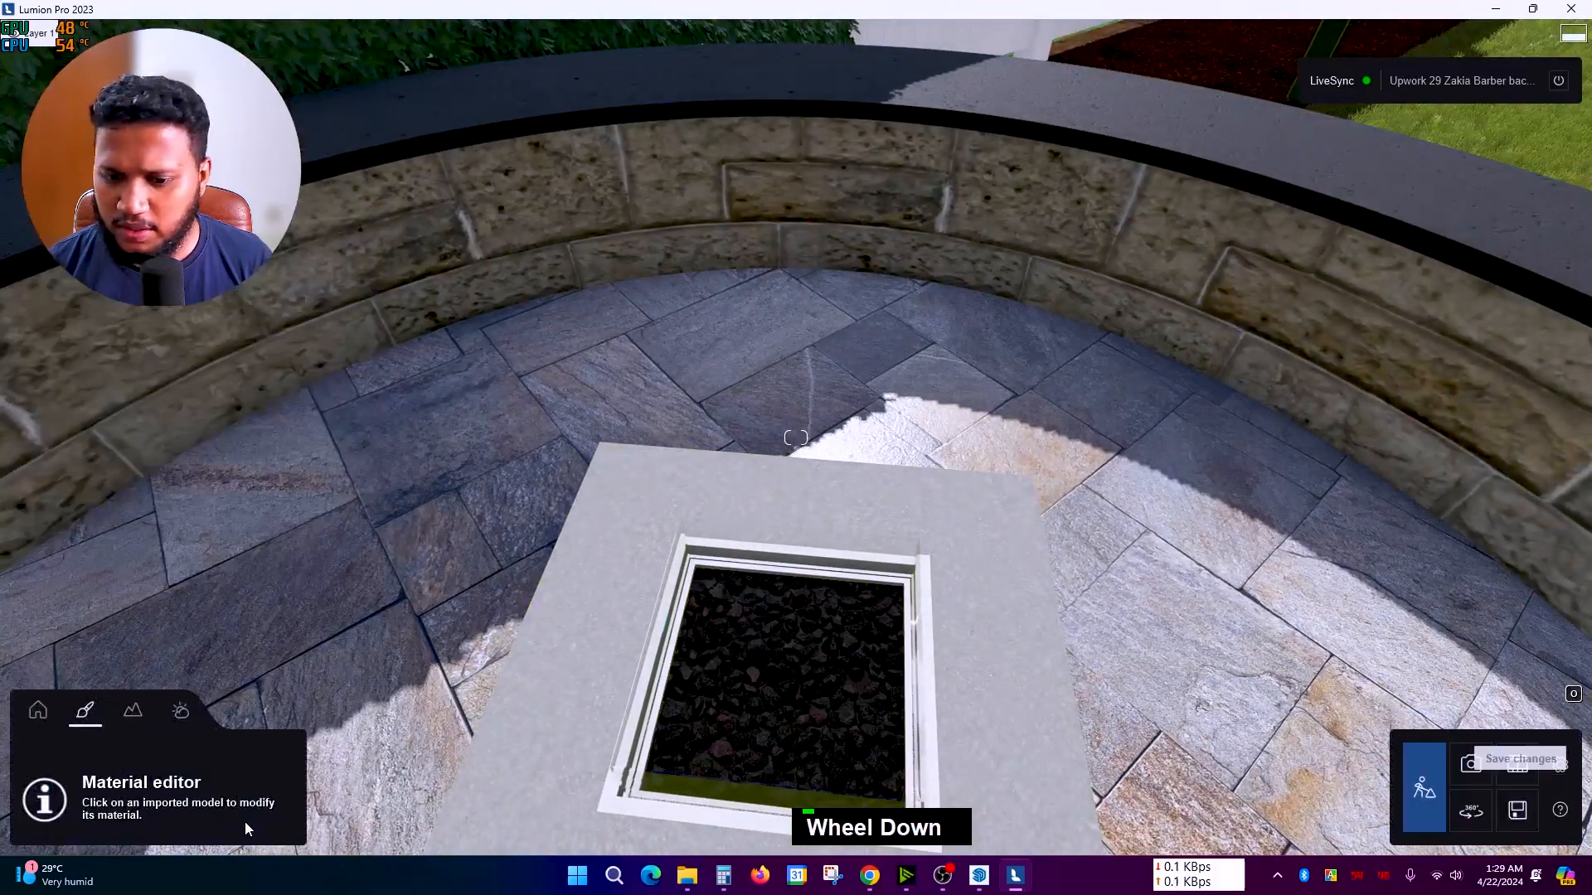
{"action": "left_click", "coordinate": [36, 719]}
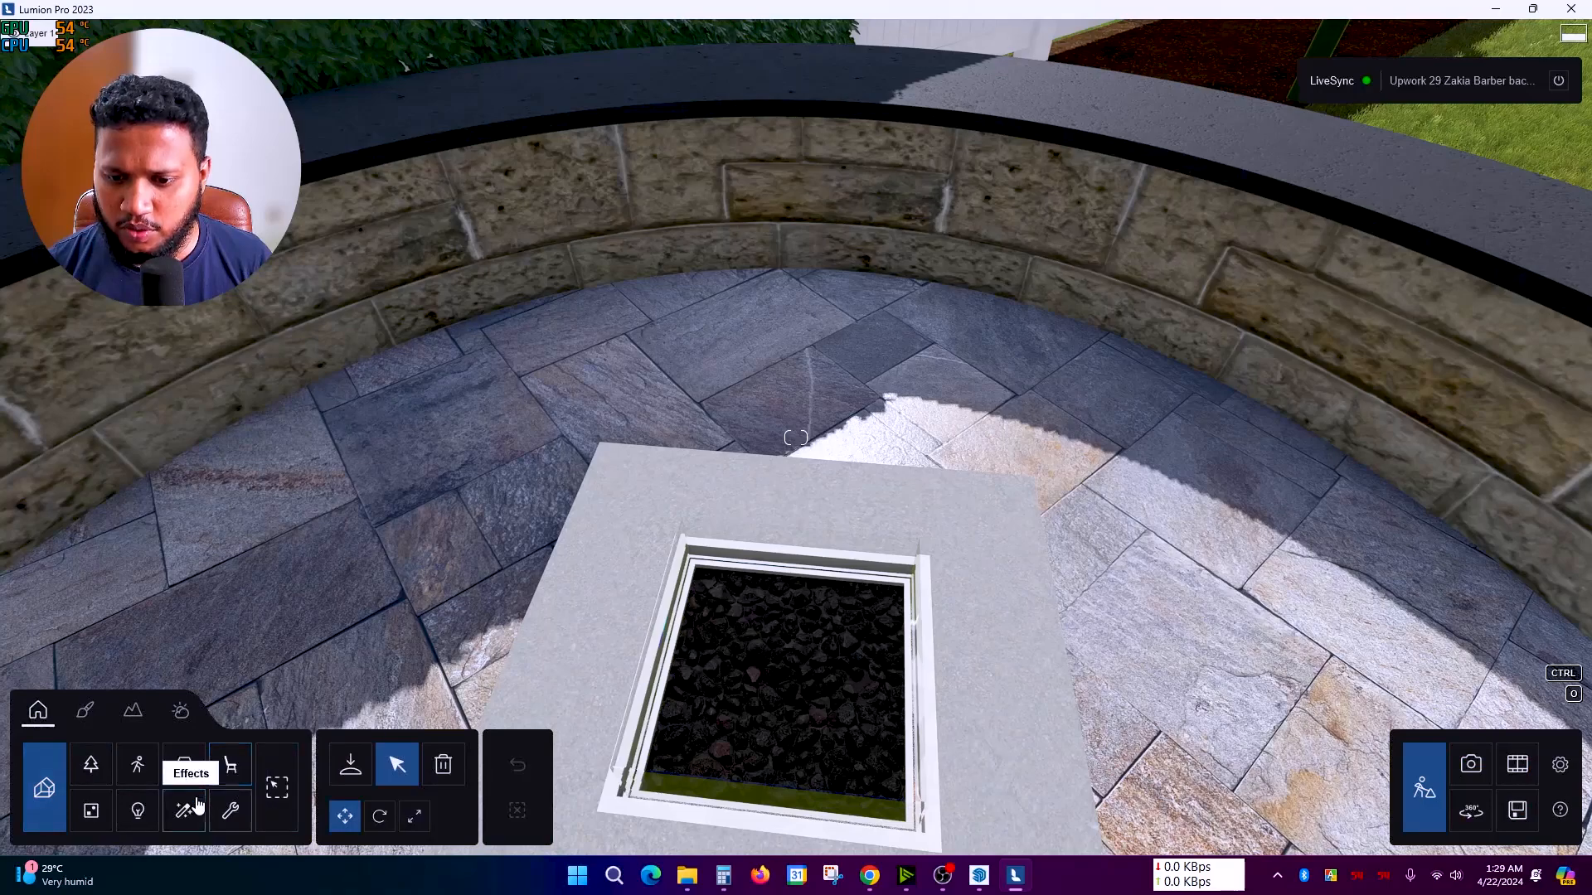
{"action": "left_click", "coordinate": [351, 767]}
{"action": "right_click_drag", "start_coordinate": [376, 713], "coordinate": [378, 742]}
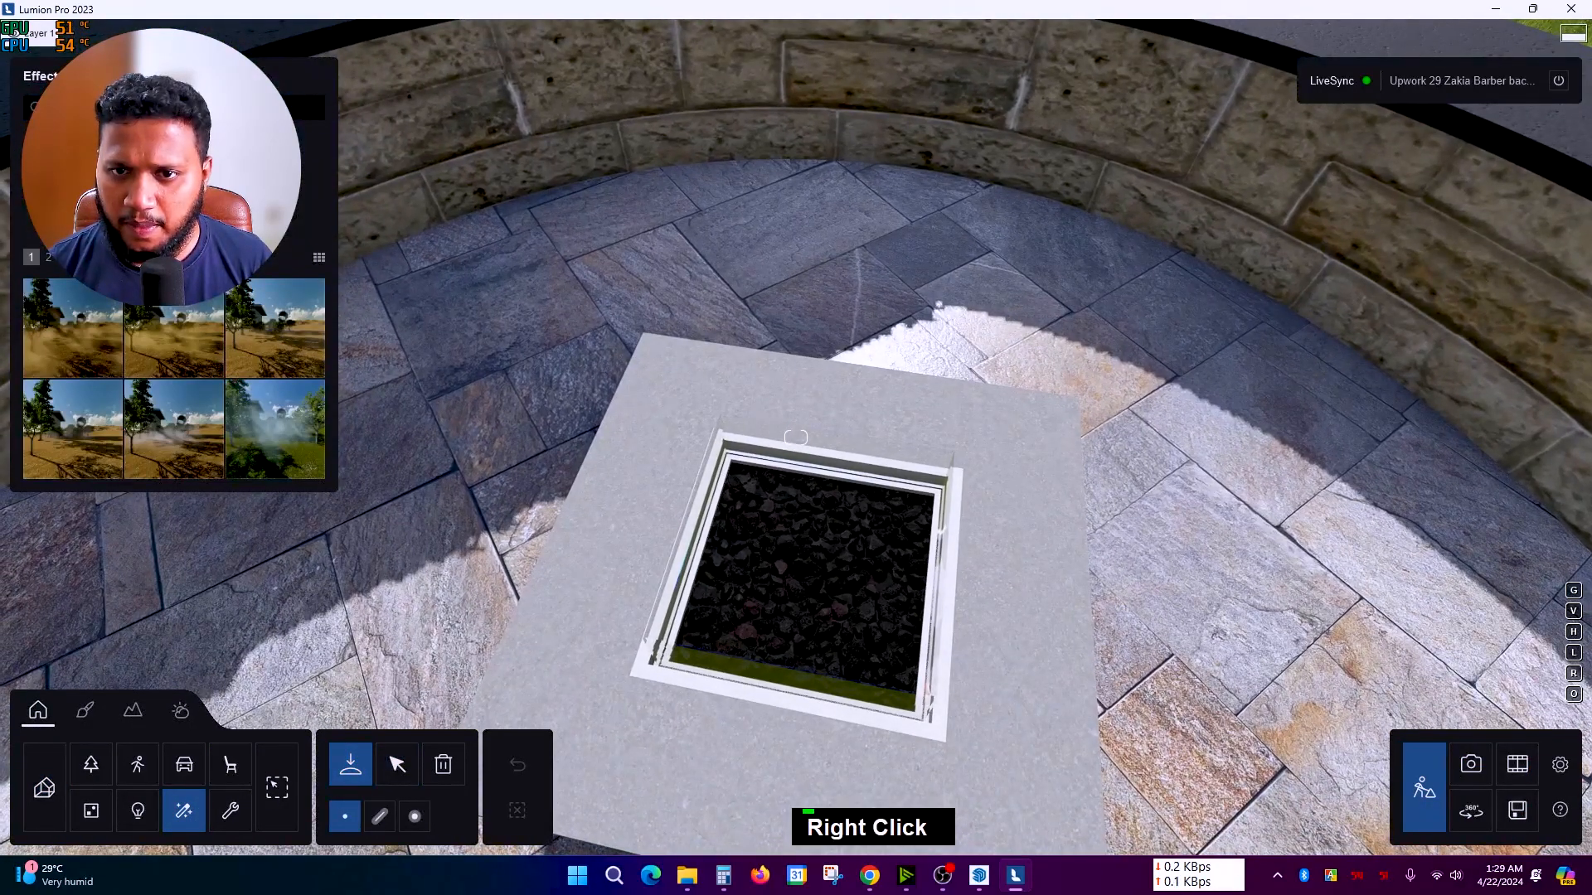
{"action": "scroll", "coordinate": [235, 427], "scroll_direction": "down", "scroll_amount": 5}
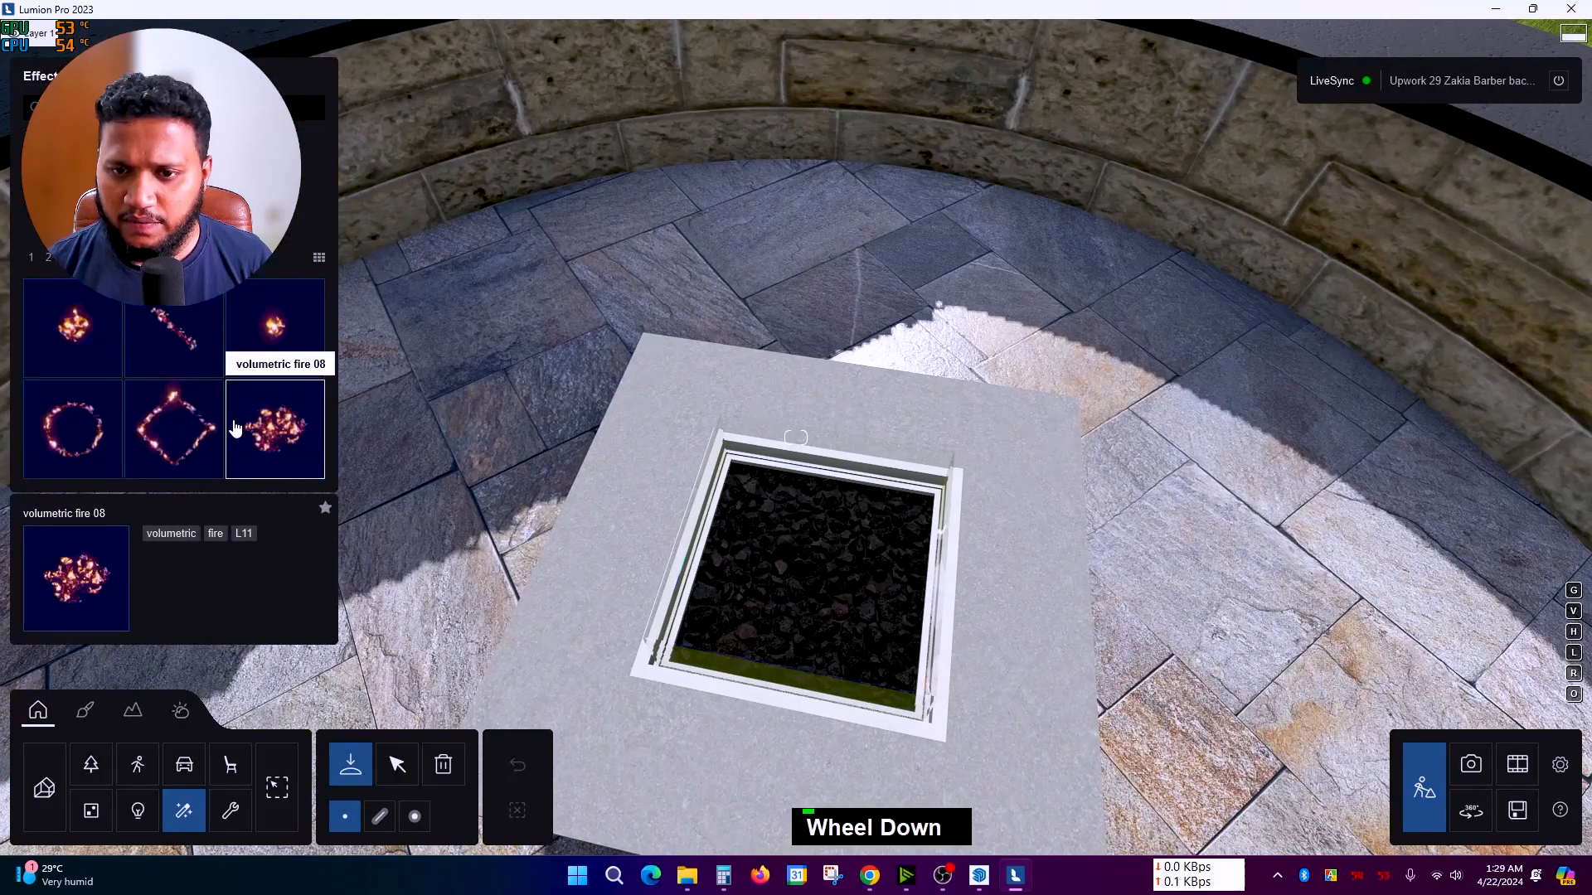
{"action": "left_click", "coordinate": [821, 569]}
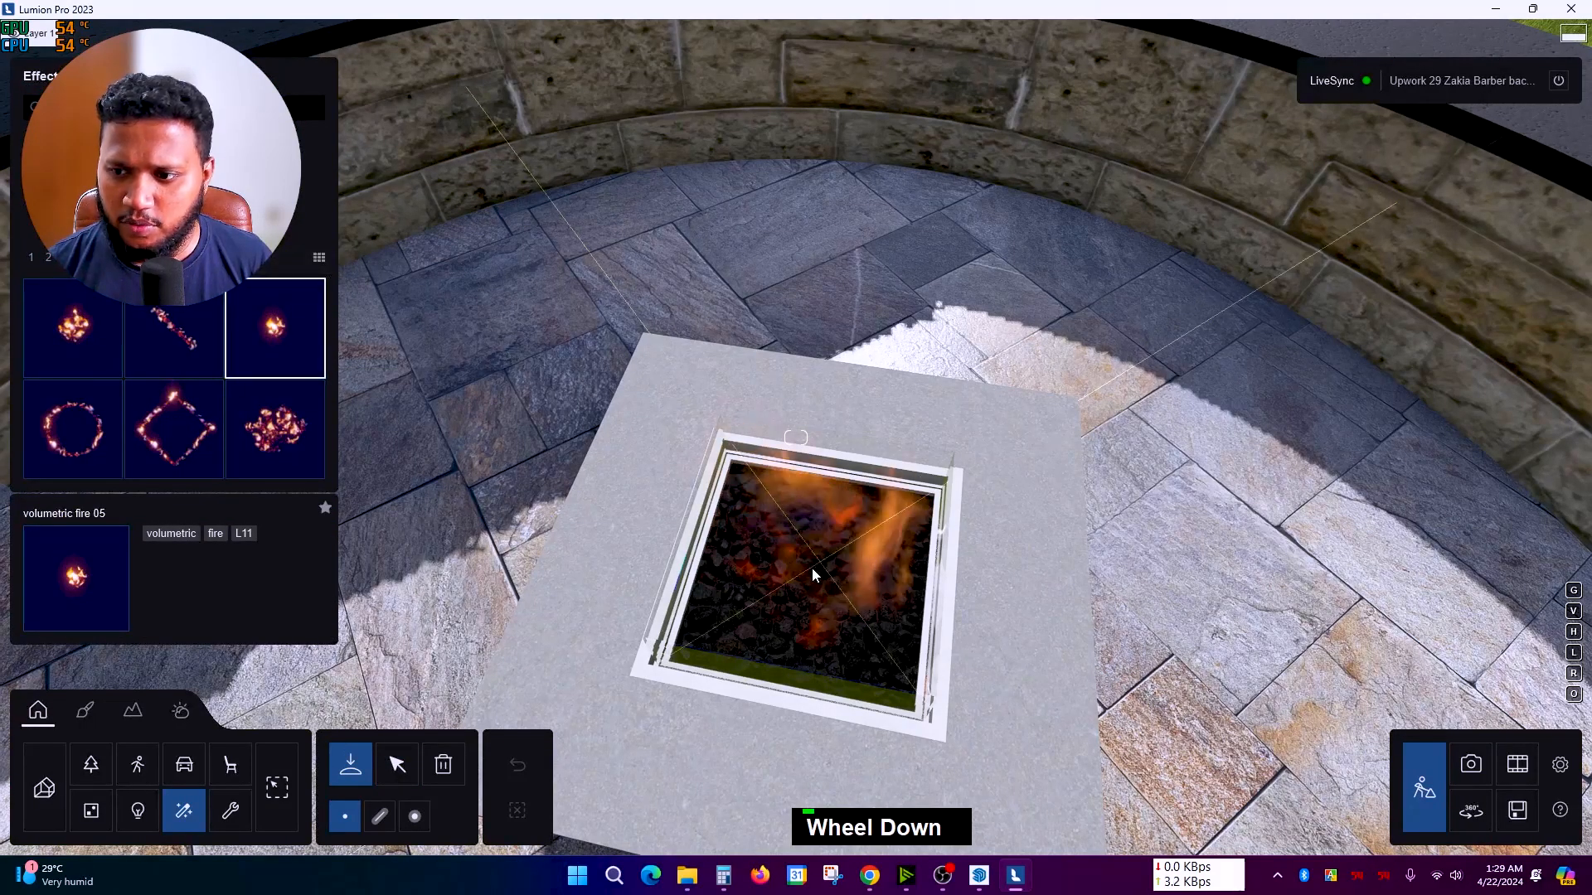
Step: Make the fire's flames taller and raise its intensity to 88%
{"action": "left_click", "coordinate": [397, 767]}
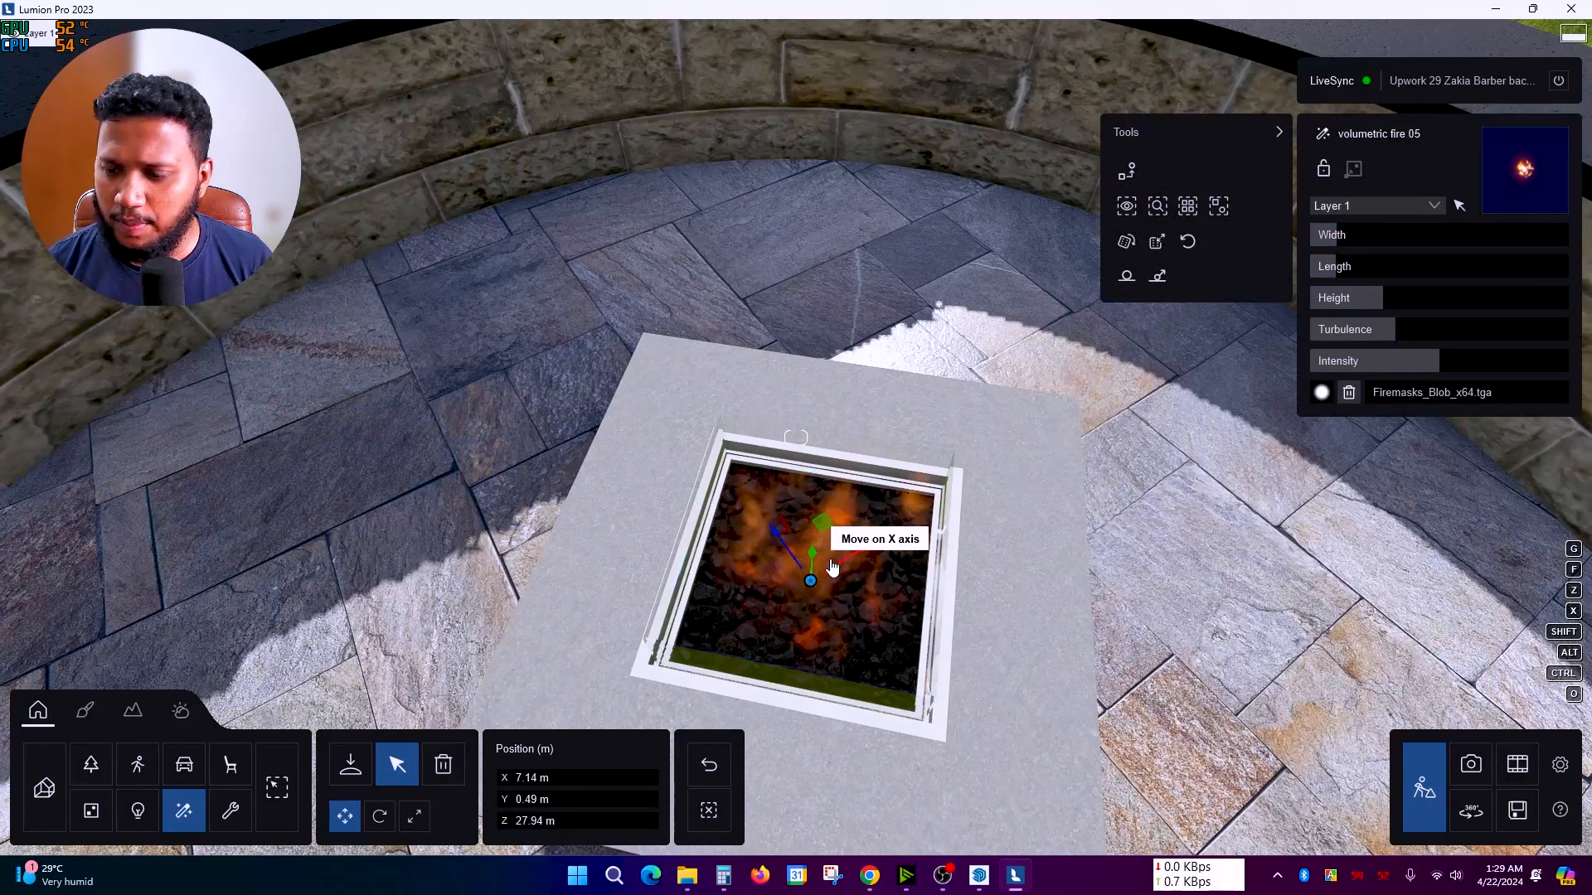
{"action": "right_click_drag", "start_coordinate": [833, 570], "coordinate": [832, 547]}
{"action": "left_click_drag", "start_coordinate": [1393, 298], "coordinate": [1410, 297]}
{"action": "right_click_drag", "start_coordinate": [1192, 450], "coordinate": [1161, 515]}
{"action": "scroll", "coordinate": [1101, 499], "scroll_direction": "down", "scroll_amount": 5}
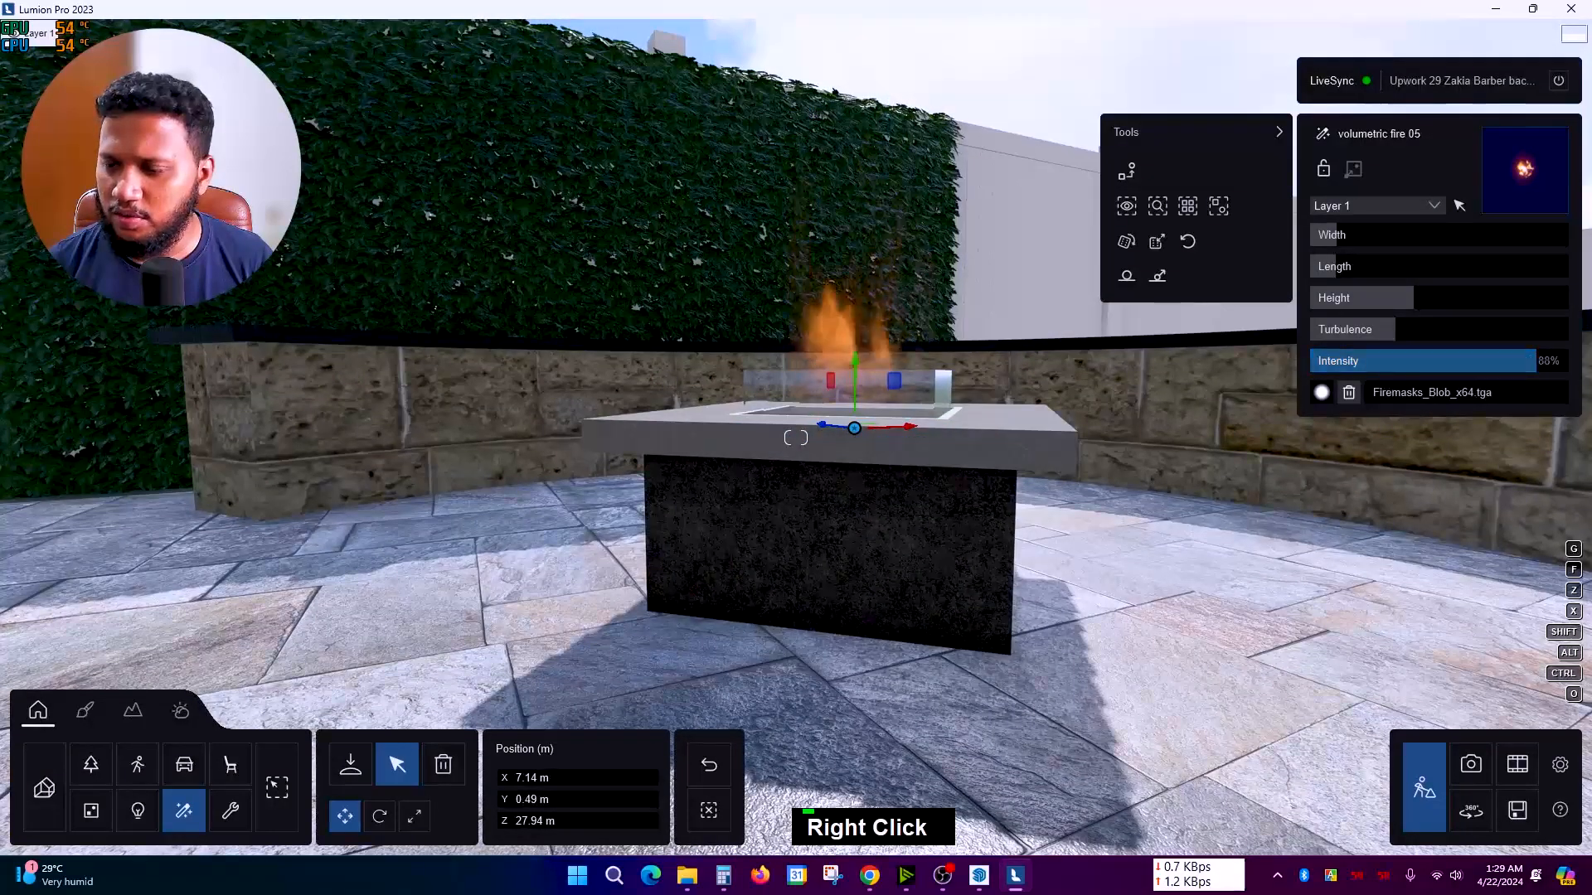
{"action": "scroll", "coordinate": [796, 448], "scroll_direction": "down", "scroll_amount": 3}
{"action": "key", "text": "q"}
{"action": "right_click_drag", "start_coordinate": [281, 630], "coordinate": [247, 655]}
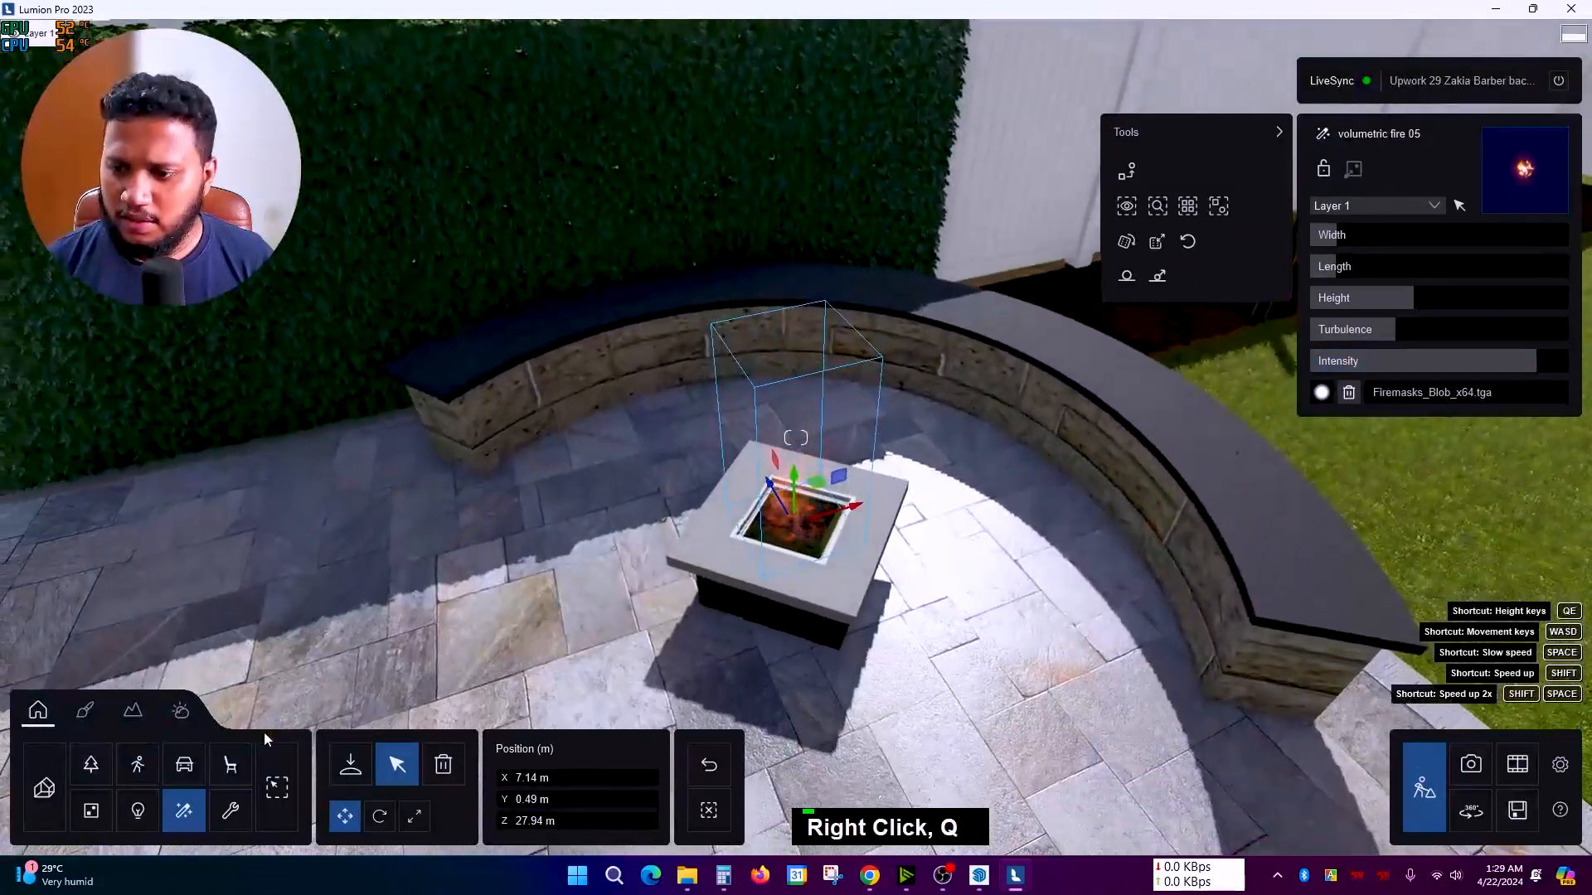
{"action": "scroll", "coordinate": [796, 447], "scroll_direction": "down", "scroll_amount": 2}
{"action": "key", "text": "q"}
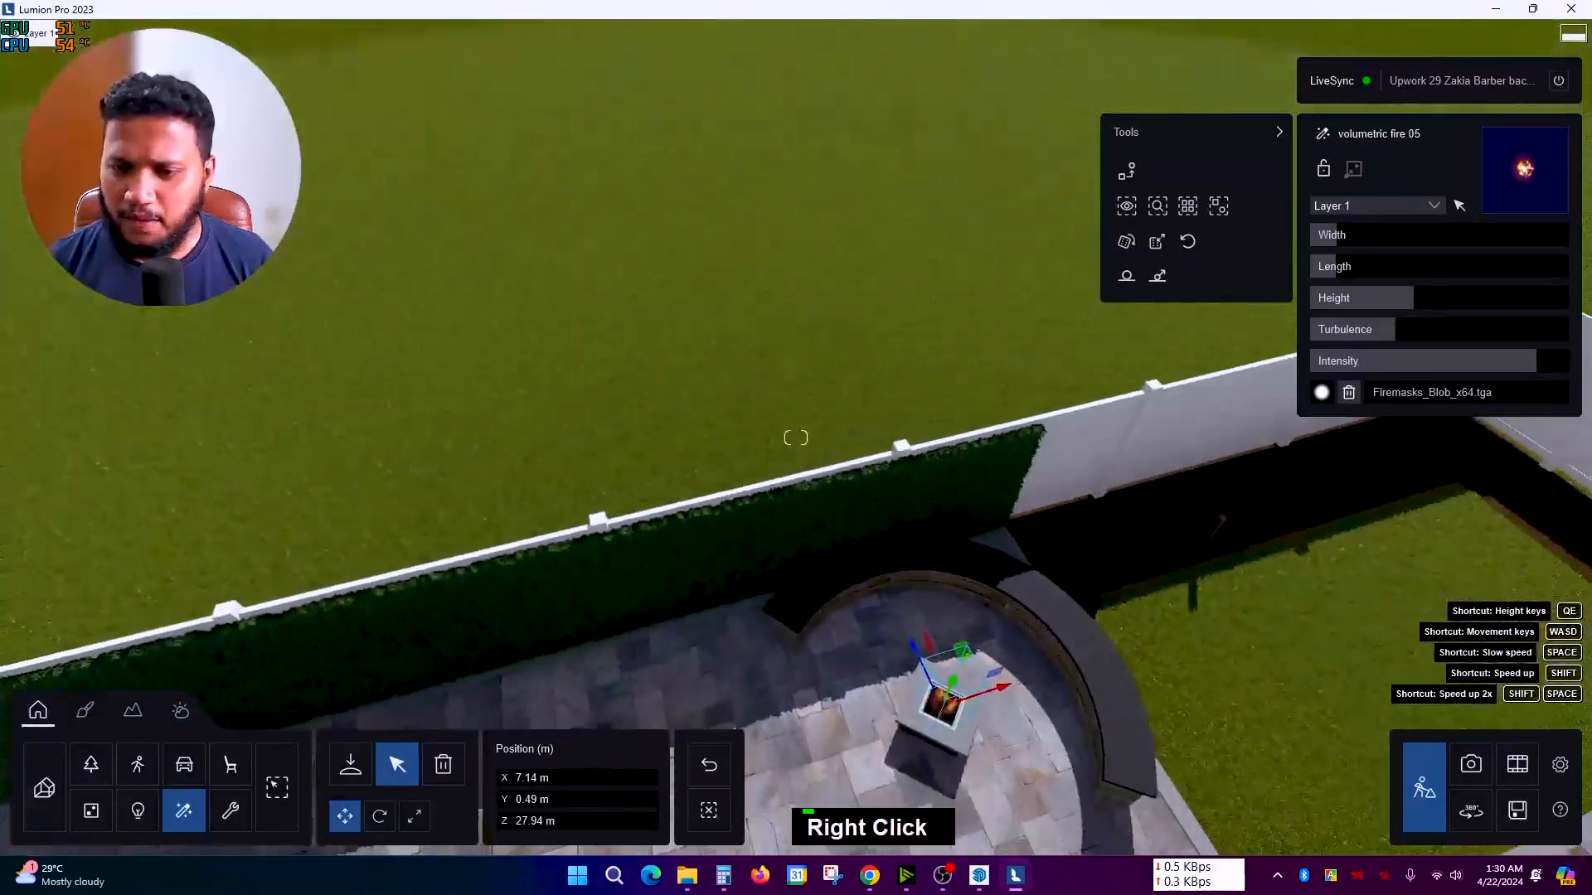
{"action": "scroll", "coordinate": [594, 390], "scroll_direction": "down", "scroll_amount": 3}
{"action": "right_click_drag", "start_coordinate": [593, 390], "coordinate": [604, 407]}
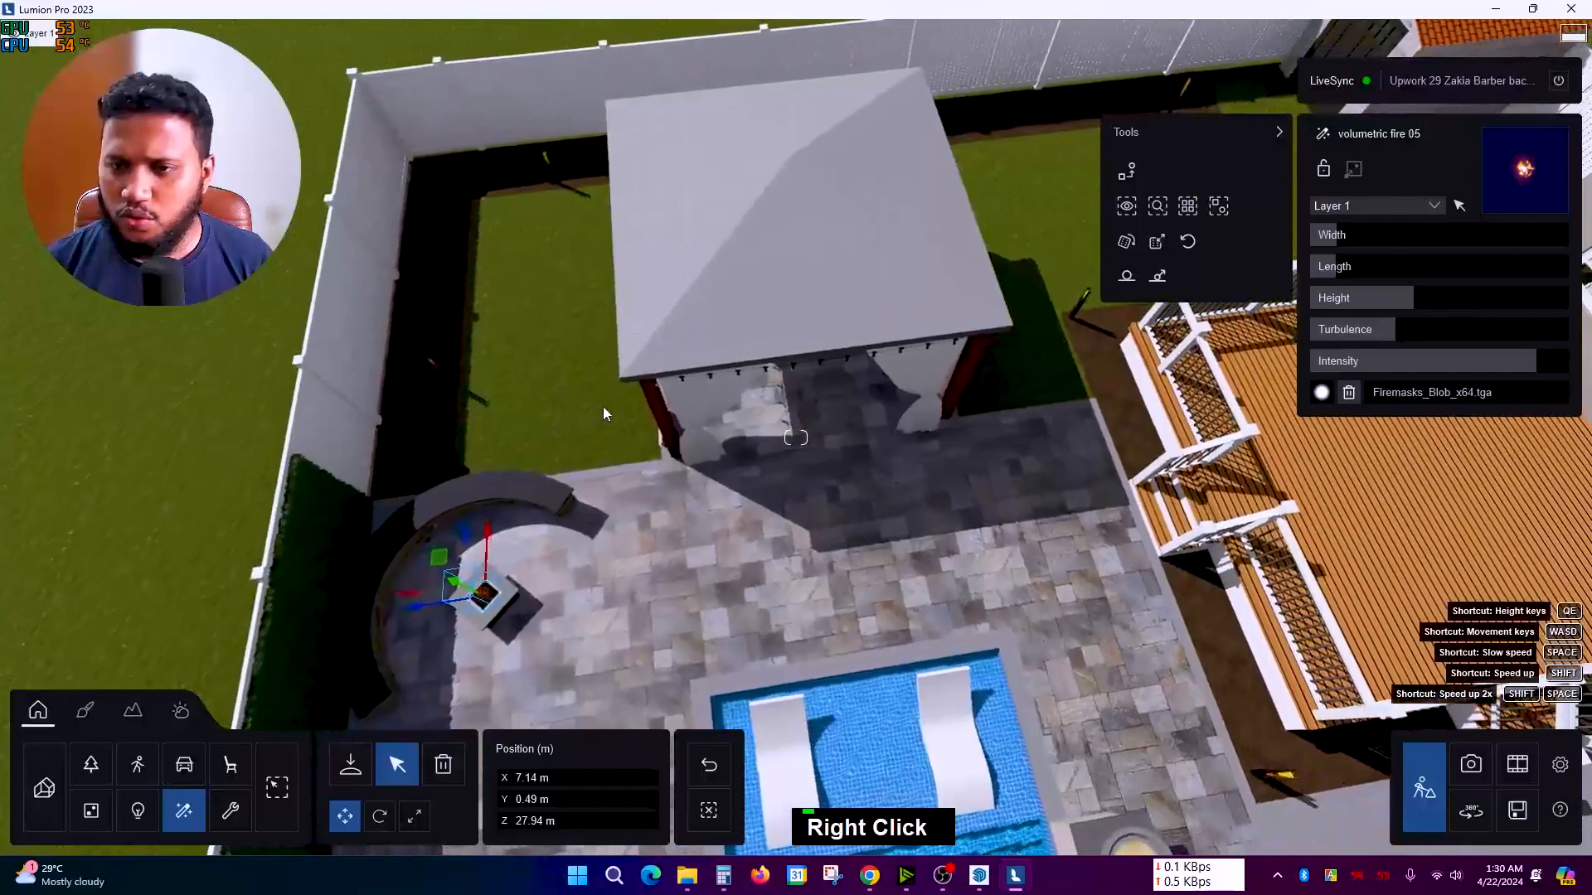